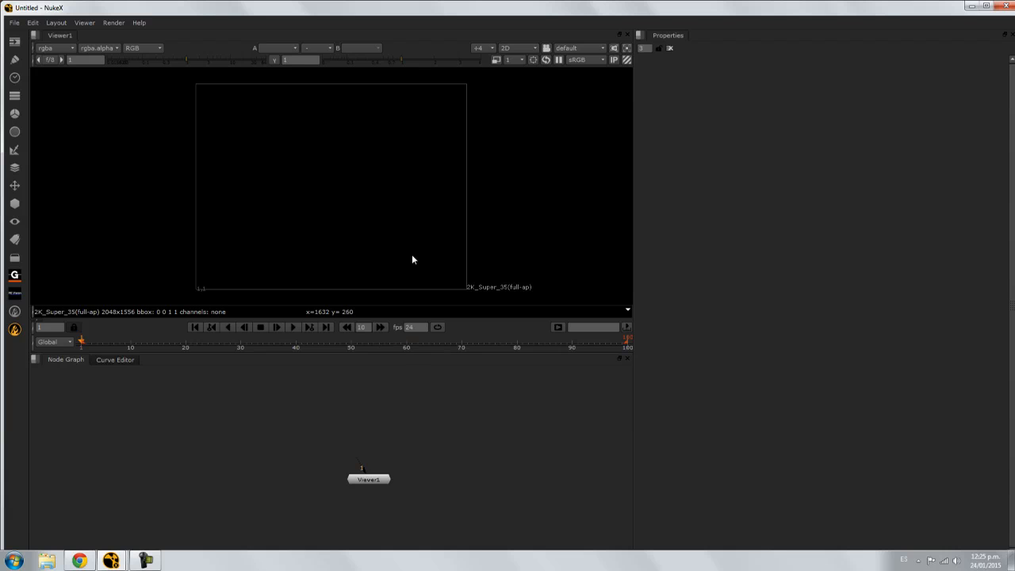
pyautogui.press('space')
pyautogui.press('space')
pyautogui.press('space')
pyautogui.press('space')
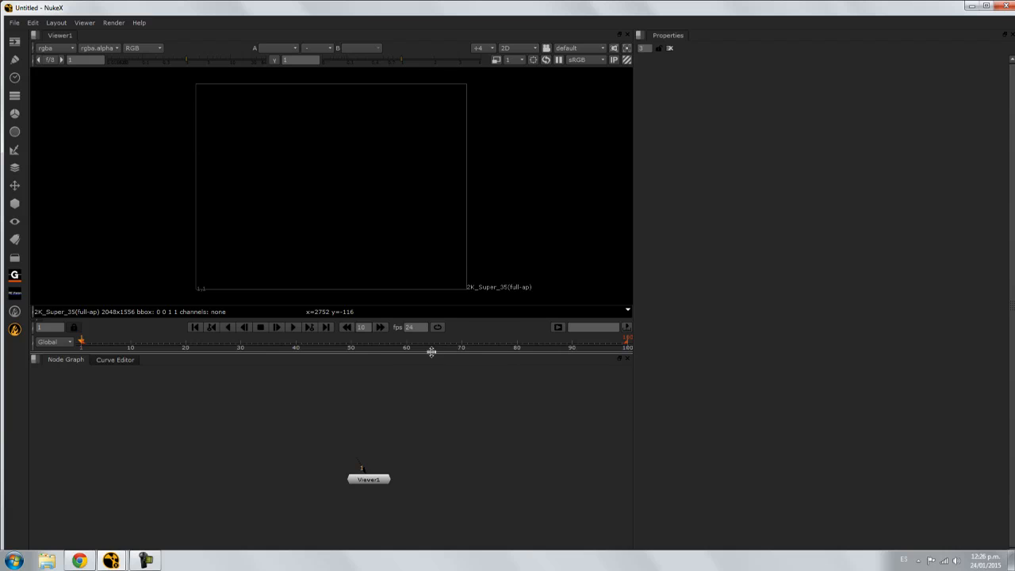
pyautogui.moveTo(431, 351); pyautogui.dragTo(431, 334)
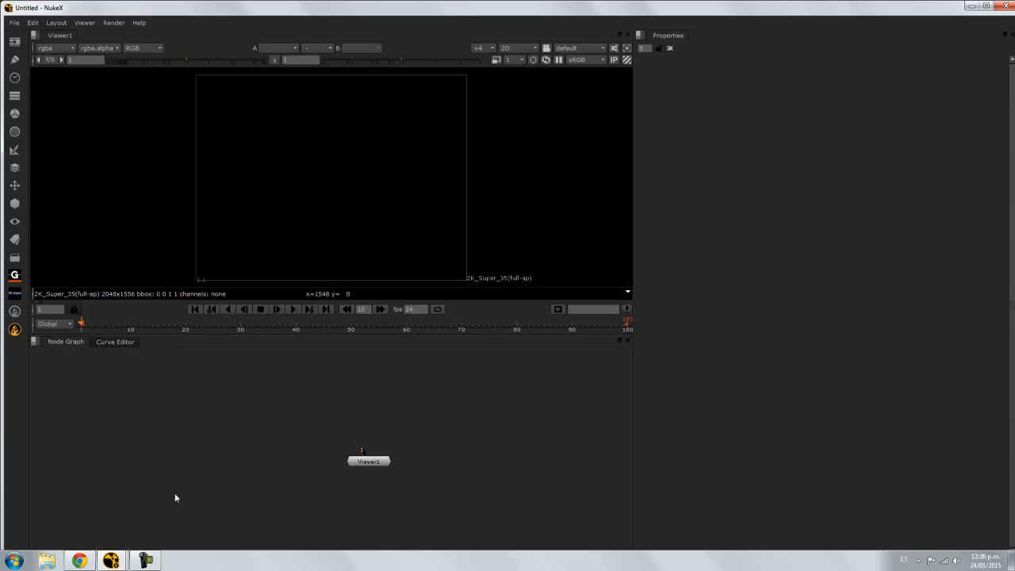
# Switch to Chrome and open a new browser tab
pyautogui.click(80, 560)
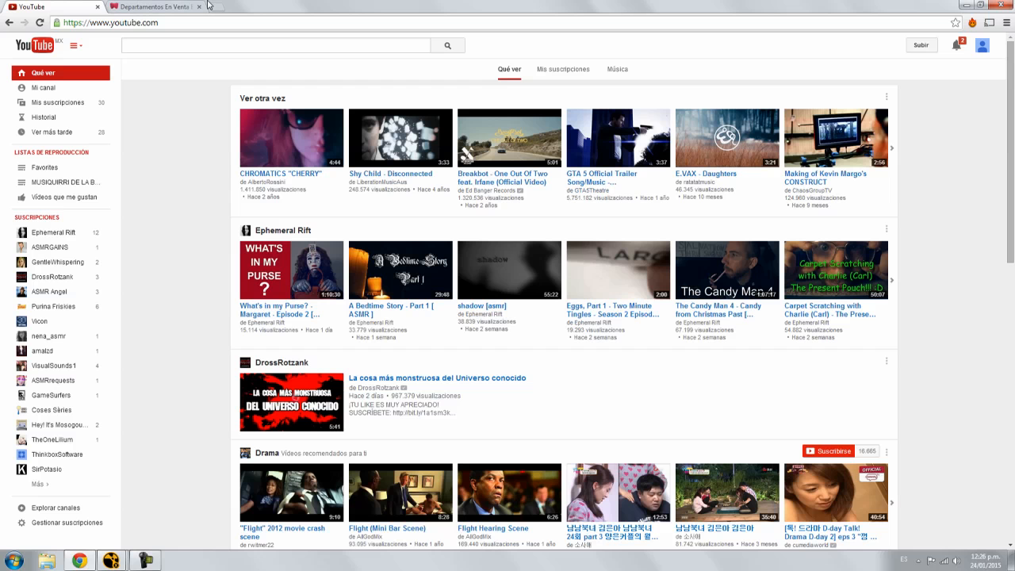
pyautogui.click(215, 6)
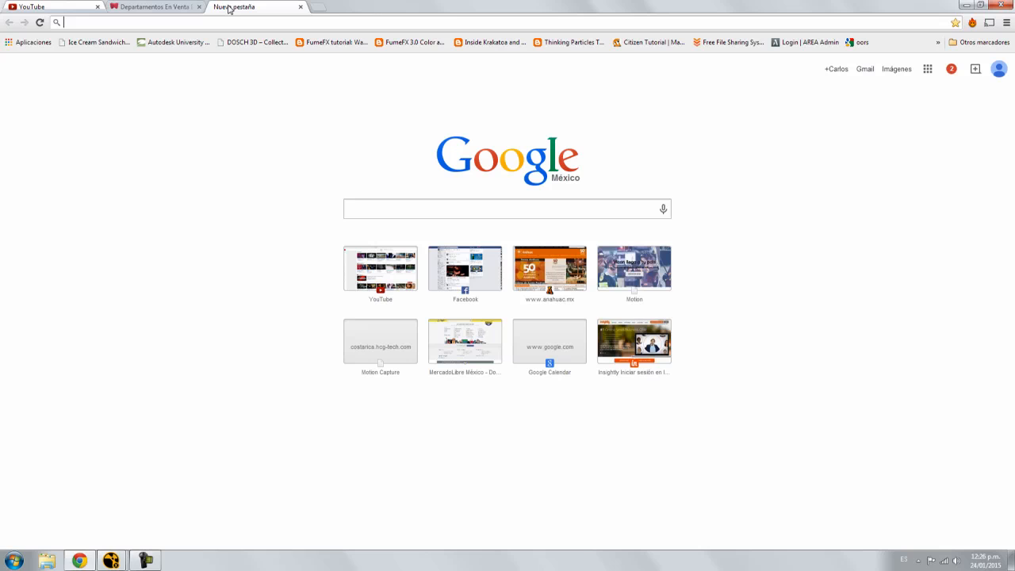
pyautogui.write('h')
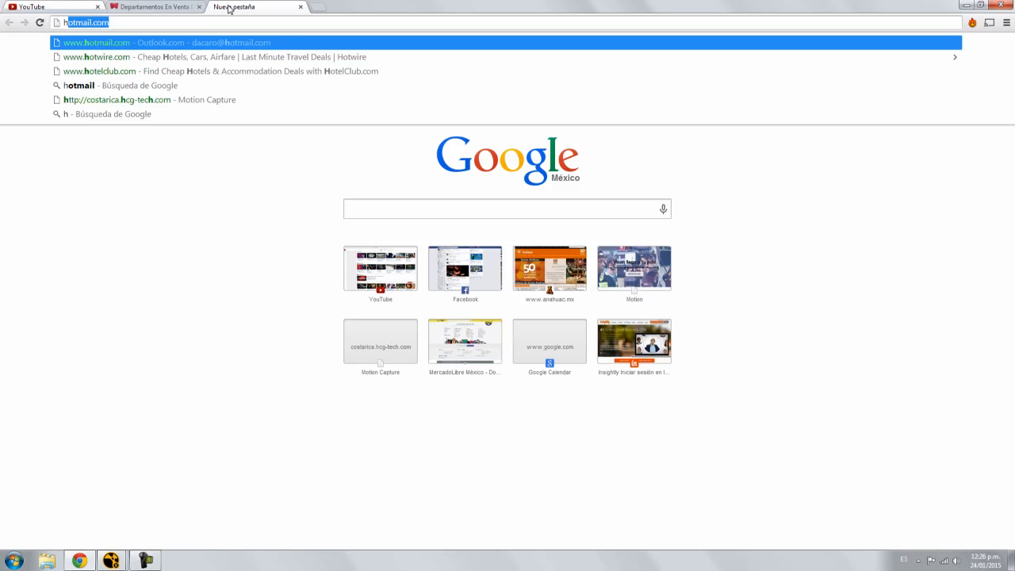
pyautogui.write('m')
pyautogui.press('BackSpace')
pyautogui.press('BackSpace')
pyautogui.write('go')
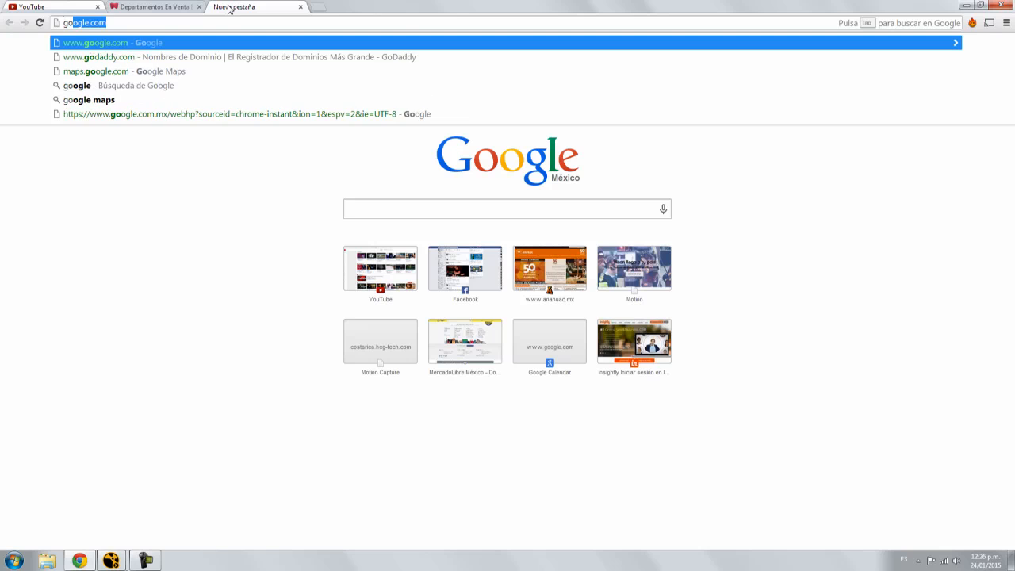
pyautogui.write('ole.com')
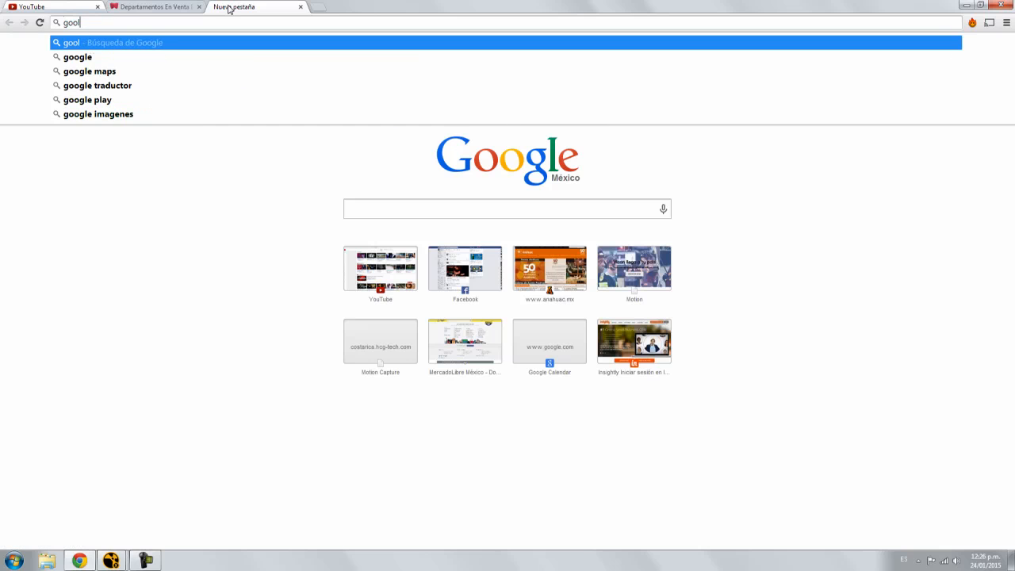
pyautogui.press('Return')
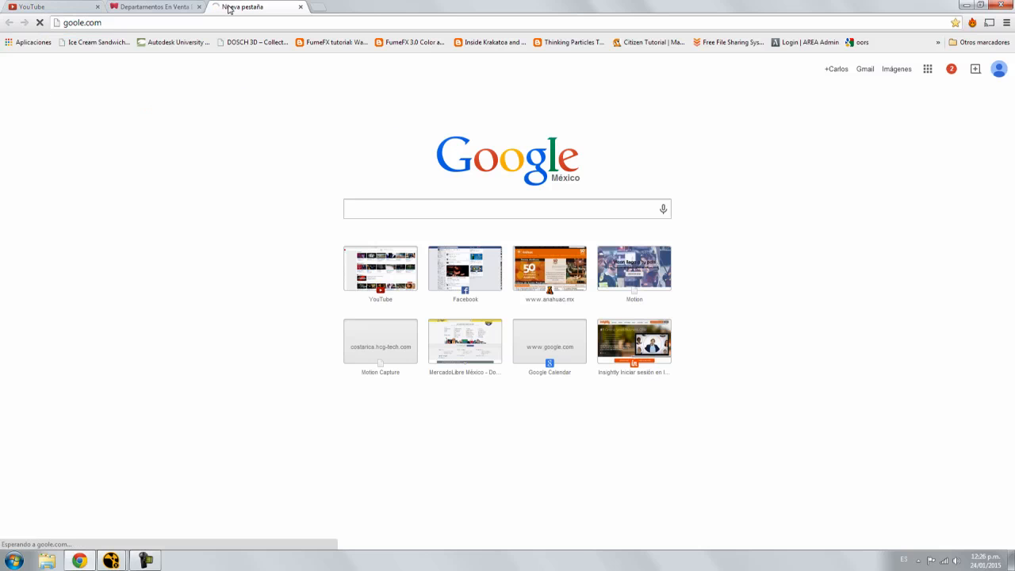
# Open Google's home page and run an image search for "forest"
pyautogui.click(76, 21)
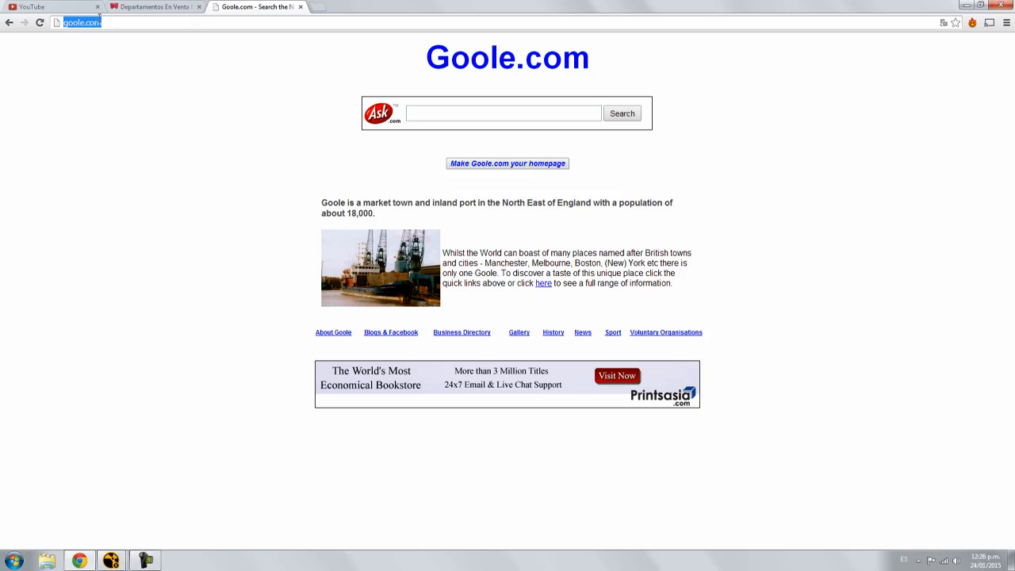
pyautogui.press('Home')
pyautogui.write('g')
pyautogui.press('Return')
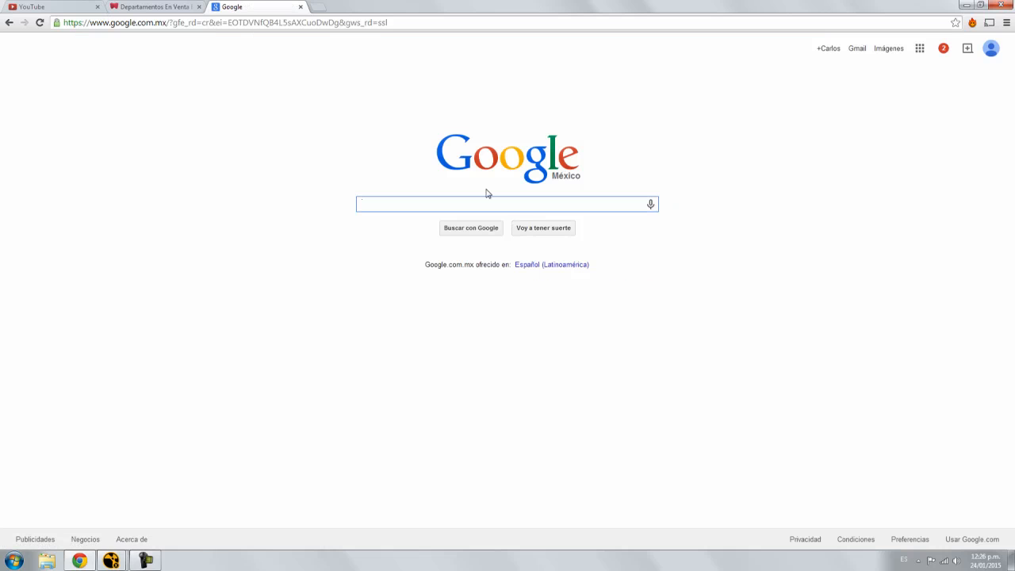
pyautogui.write('forest')
pyautogui.press('Return')
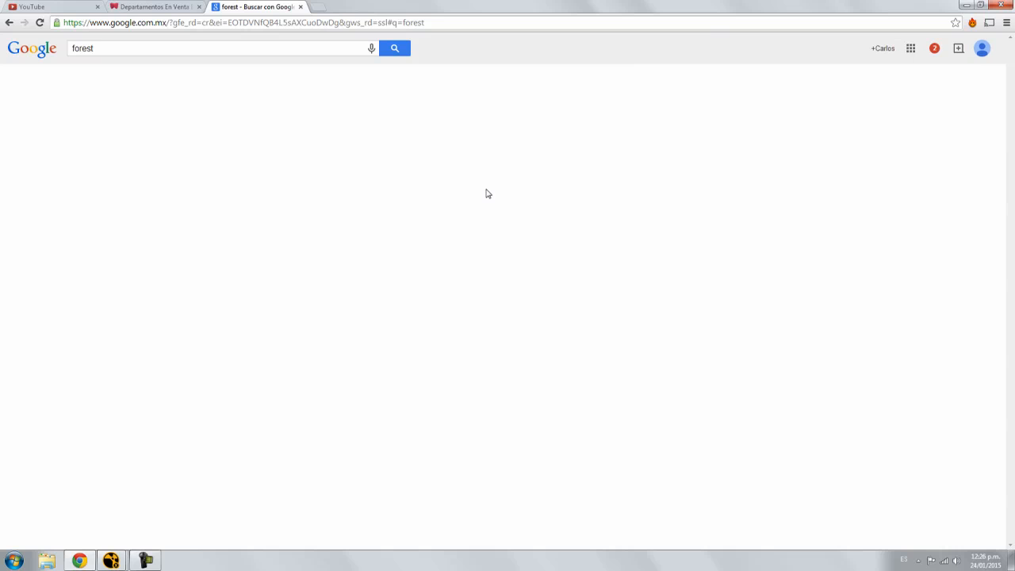
pyautogui.click(124, 83)
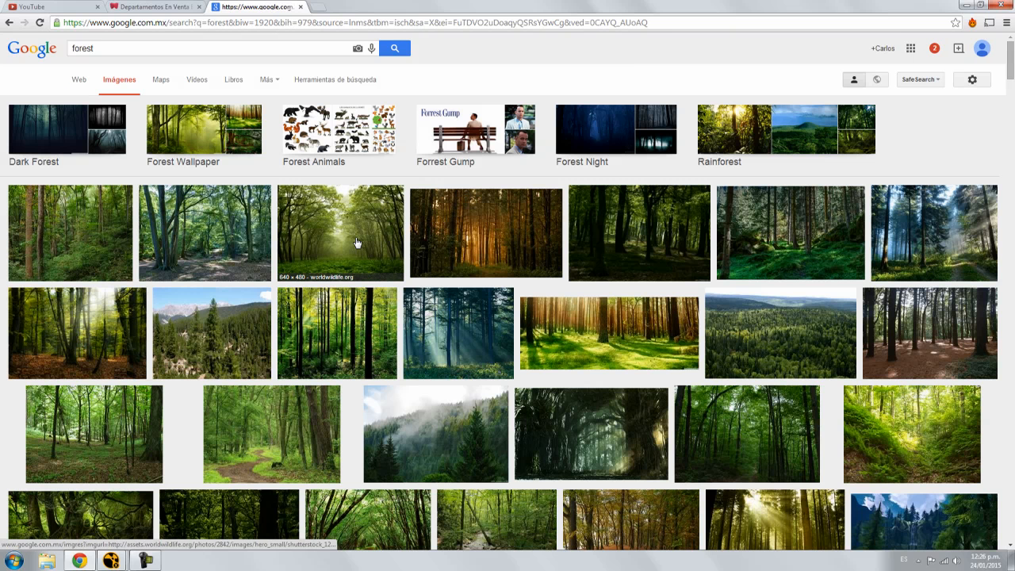
# Preview the orange forest picture, then open the blue-lit forest picture with sunbeams and a path at full size
pyautogui.click(539, 234)
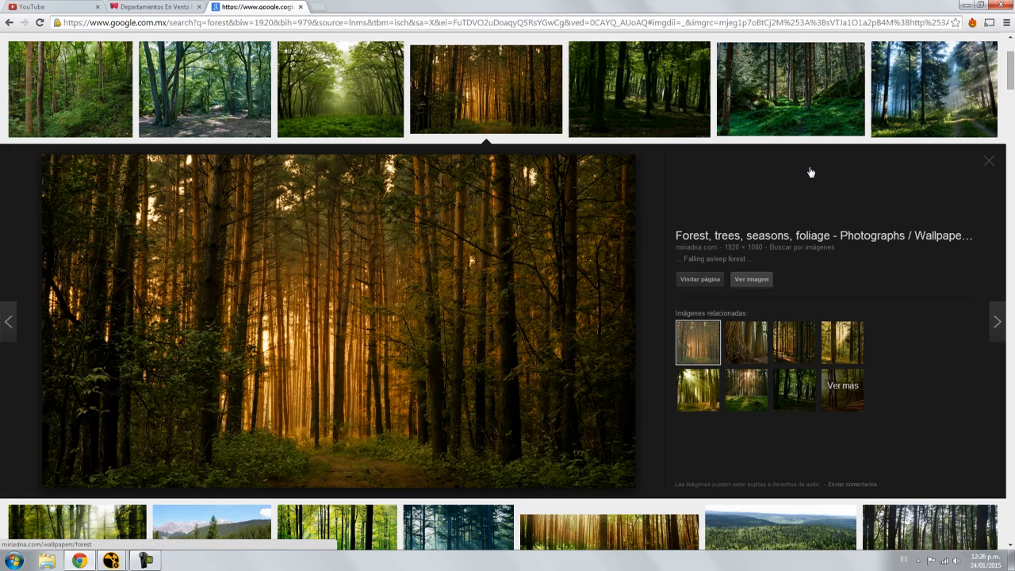
pyautogui.click(924, 119)
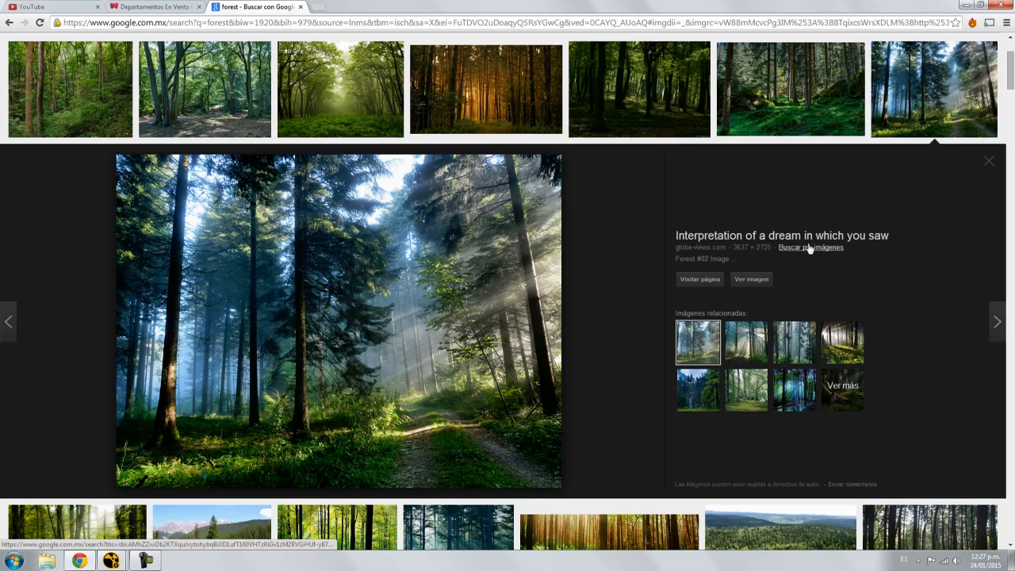
pyautogui.click(751, 284)
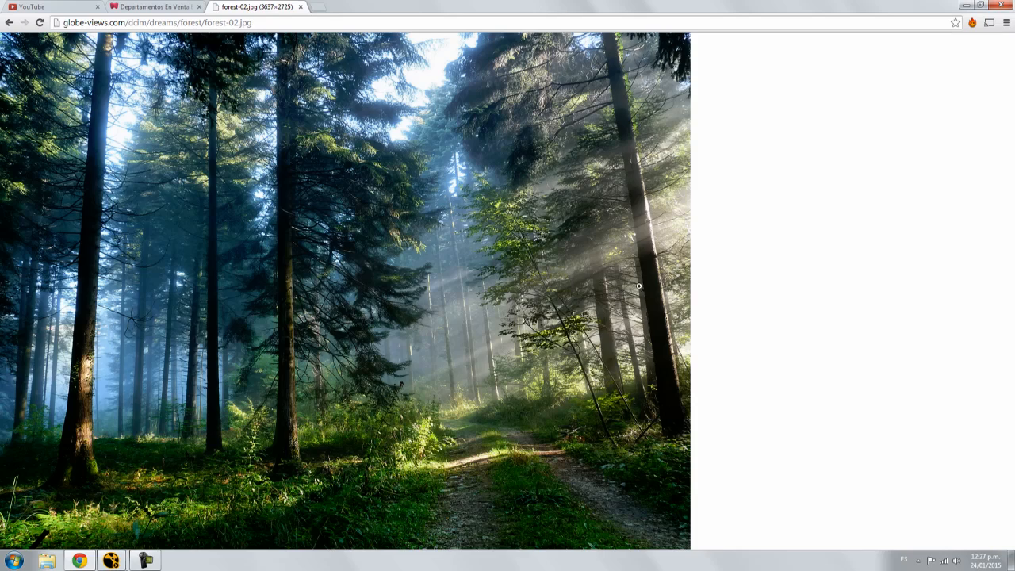
# Start saving the full-size forest image to disk and choose the desktop as the location
pyautogui.click(408, 255)
pyautogui.rightClick(372, 228)
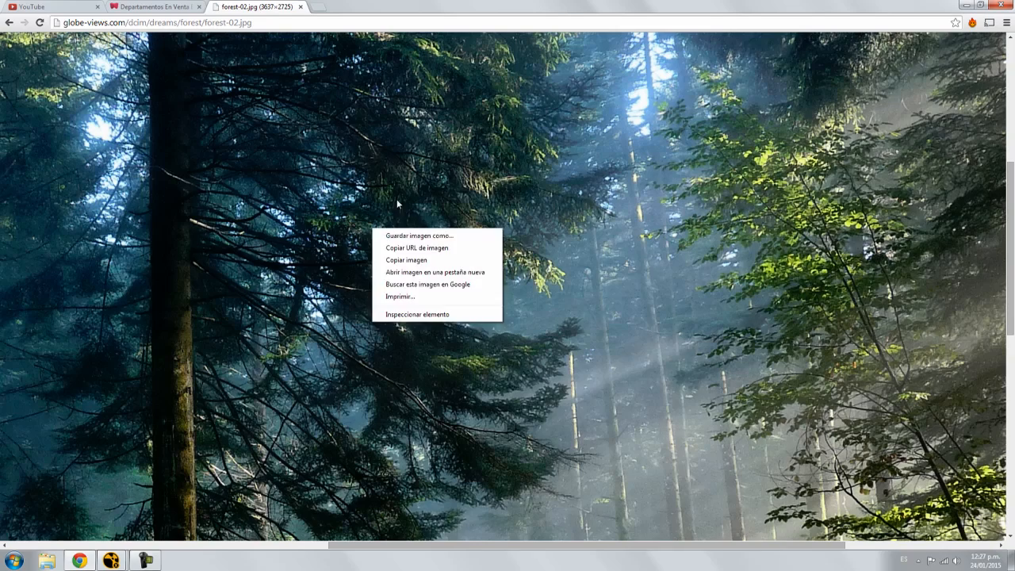
pyautogui.click(397, 203)
pyautogui.click(411, 231)
pyautogui.click(411, 231)
pyautogui.rightClick(412, 233)
pyautogui.click(434, 241)
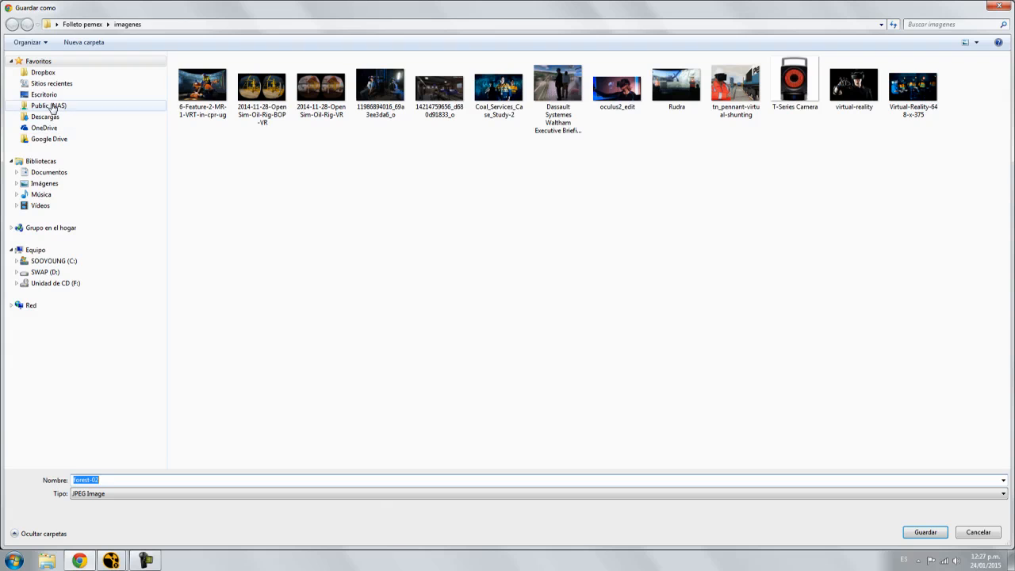
pyautogui.click(44, 94)
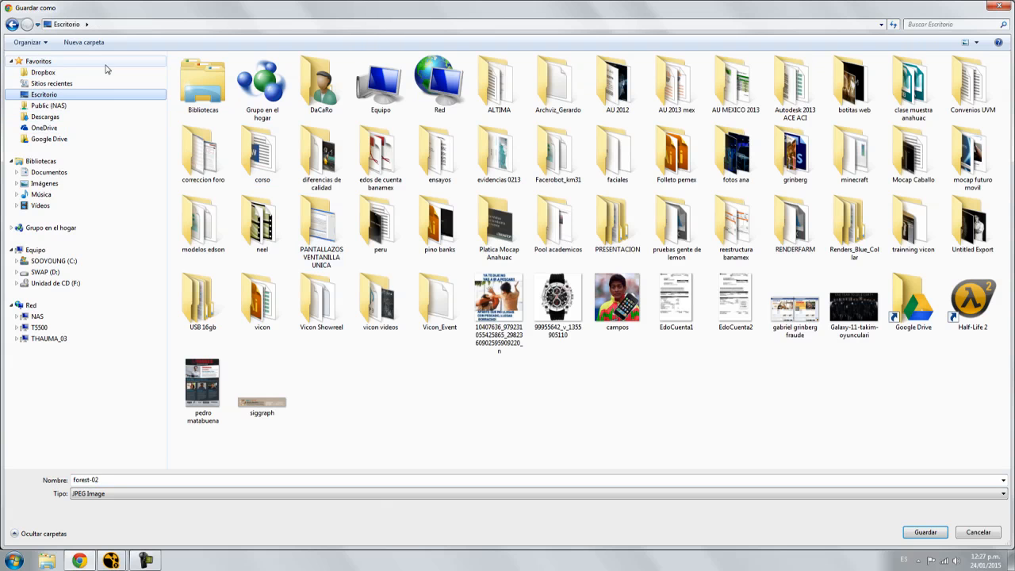
# Create a folder named Nuke on the desktop and a subfolder named 01 inside it, and enter that subfolder
pyautogui.click(80, 43)
pyautogui.write('Nuke')
pyautogui.press('Return')
pyautogui.press('Return')
pyautogui.click(81, 44)
pyautogui.write('01')
pyautogui.press('Return')
pyautogui.press('Return')
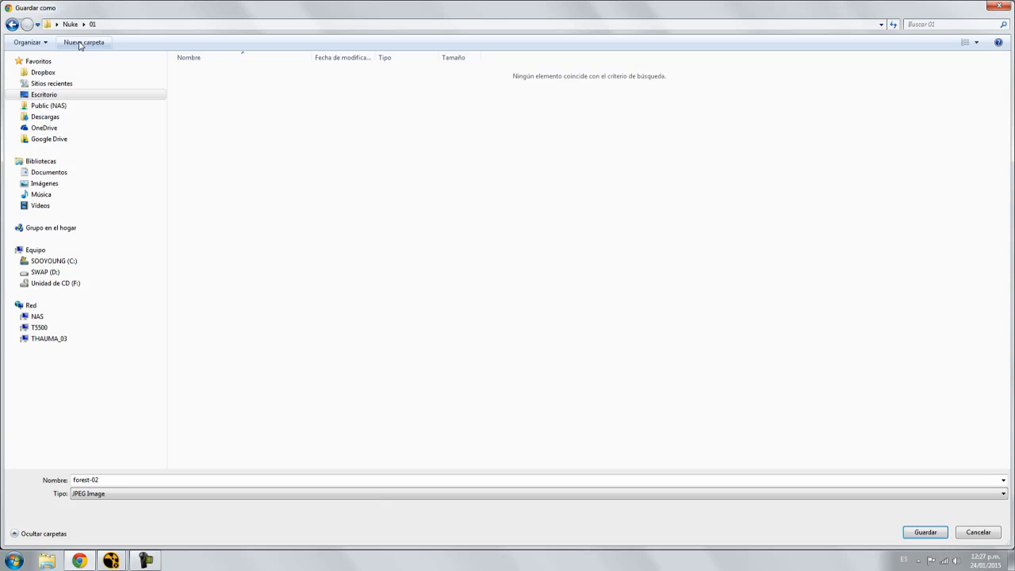
# Create three subfolders named images, scripts and scans inside the 01 folder
pyautogui.click(80, 43)
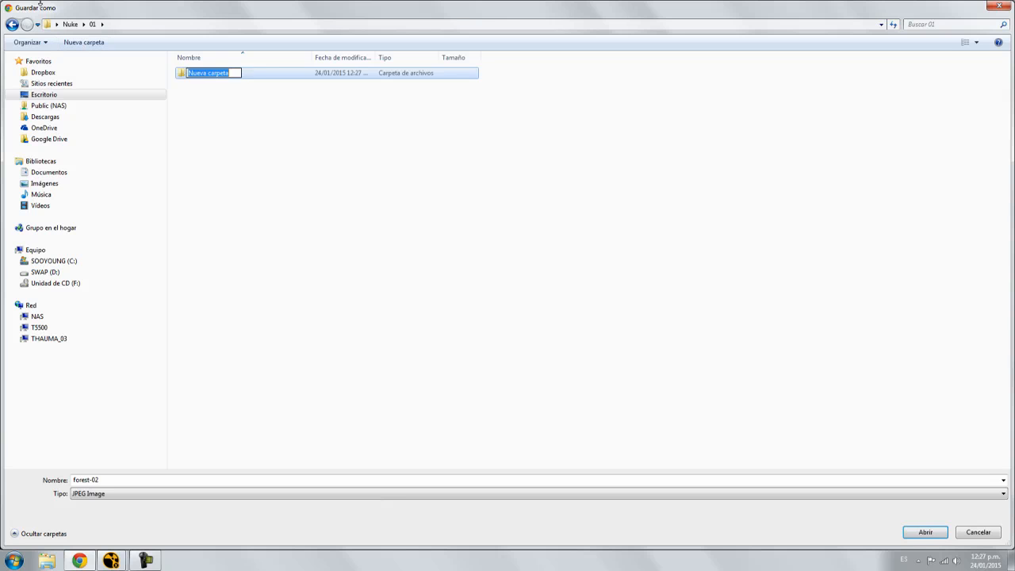
pyautogui.write('images')
pyautogui.press('Return')
pyautogui.click(81, 43)
pyautogui.write('scripts')
pyautogui.press('Return')
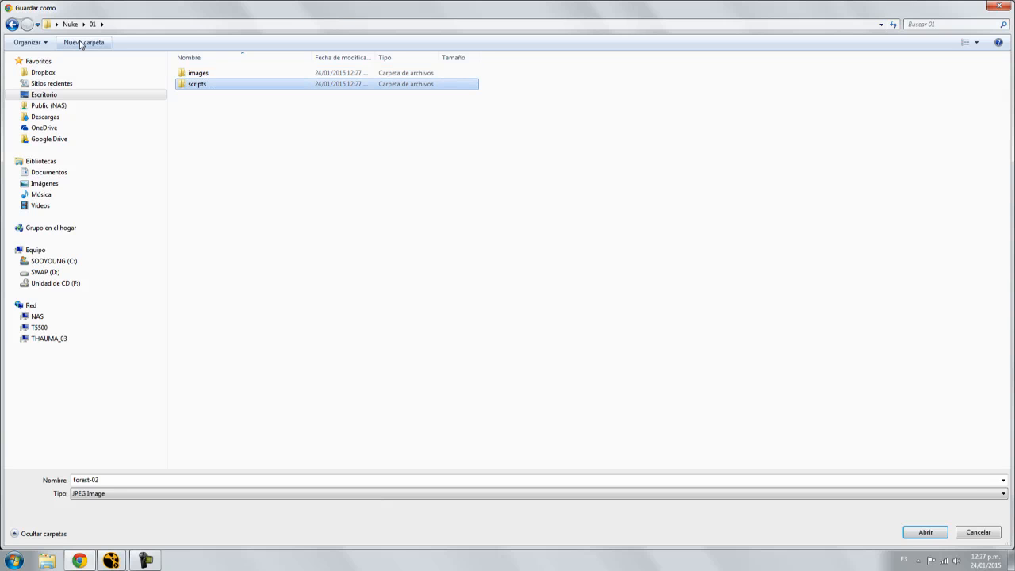
pyautogui.click(81, 42)
pyautogui.write('scans')
pyautogui.press('Return')
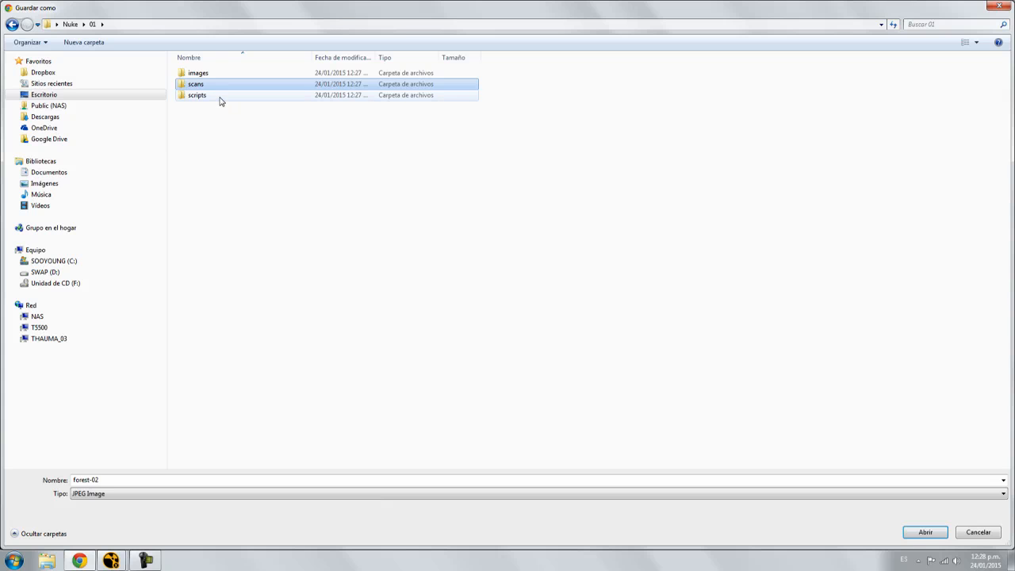
# Save the forest picture as the JPEG forest-02 in the images folder
pyautogui.click(226, 97)
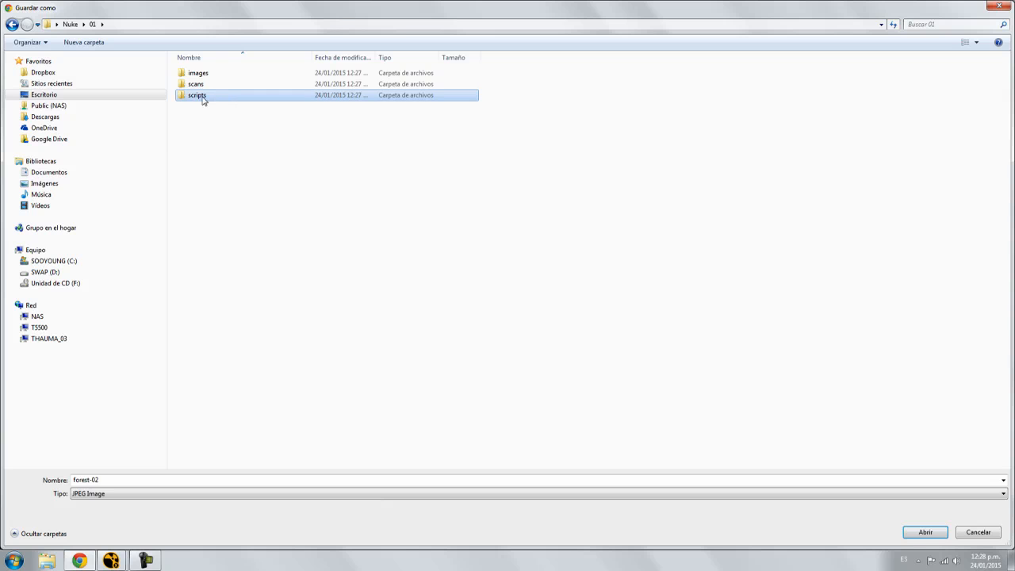
pyautogui.doubleClick(205, 75)
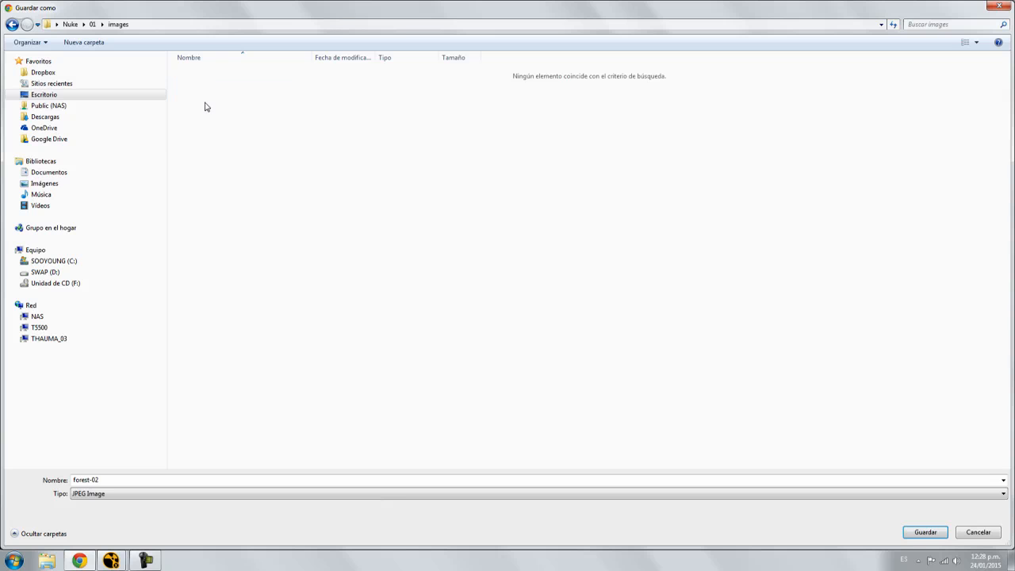
pyautogui.click(929, 530)
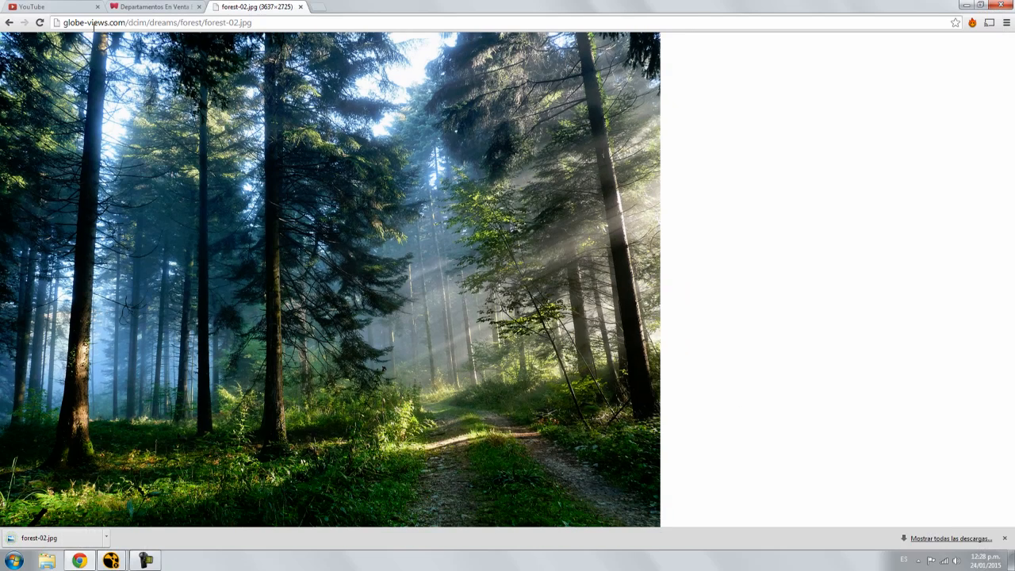
# Return to the image results and run a new image search for "men running"
pyautogui.click(10, 23)
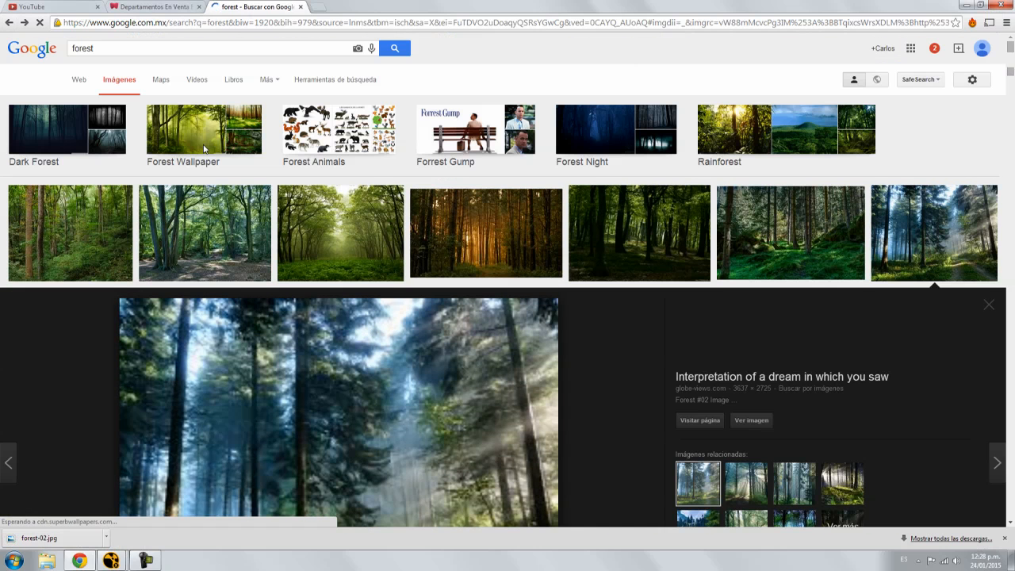
pyautogui.doubleClick(102, 48)
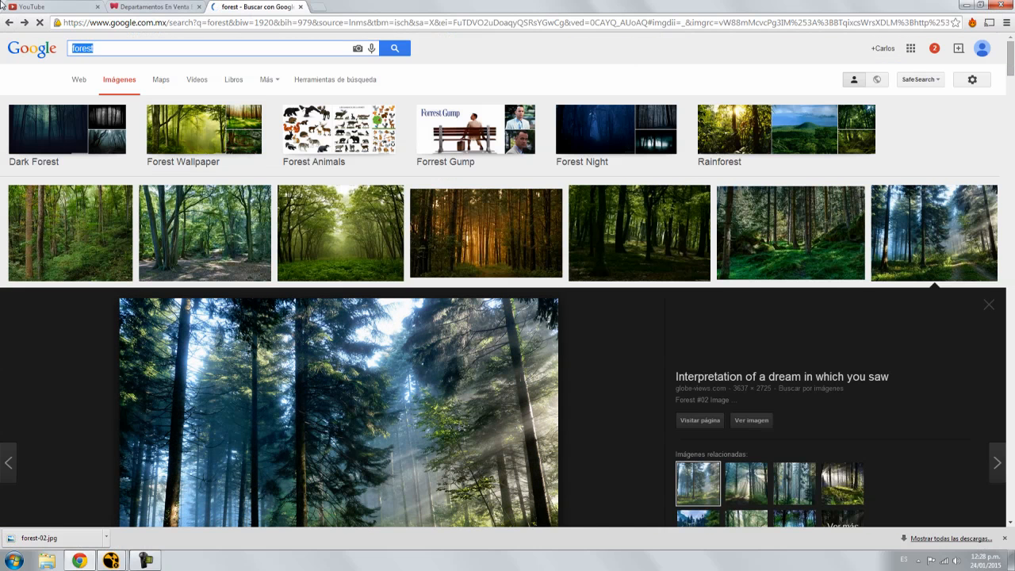
pyautogui.write('e')
pyautogui.press('BackSpace')
pyautogui.write('men rug')
pyautogui.press('BackSpace')
pyautogui.write('nning')
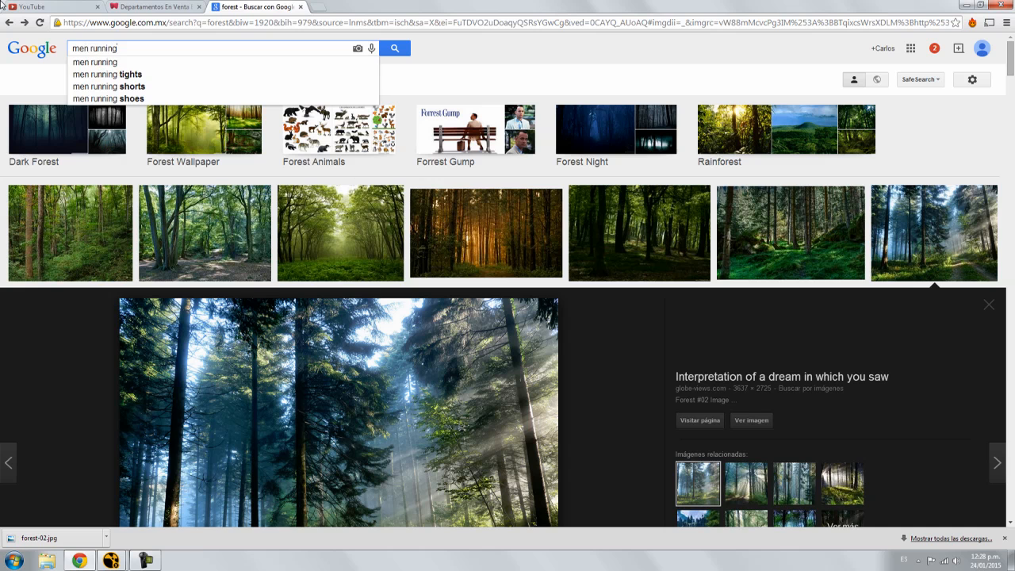
pyautogui.press('Return')
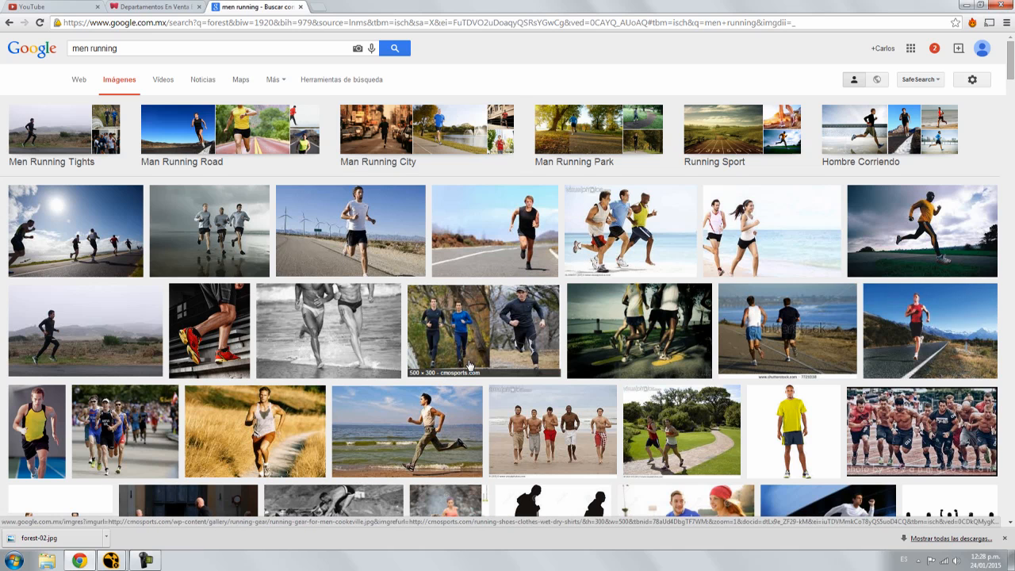
# Find the picture of the man in a blue shirt jogging before a snowy city skyline and open it at full size
pyautogui.scroll(-1, 466, 347)
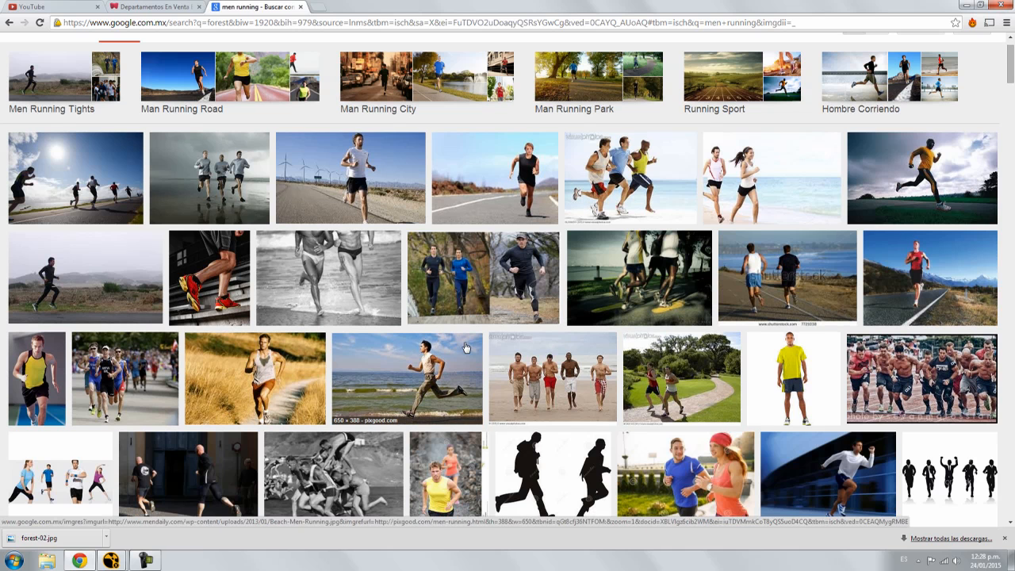
pyautogui.scroll(-2, 466, 347)
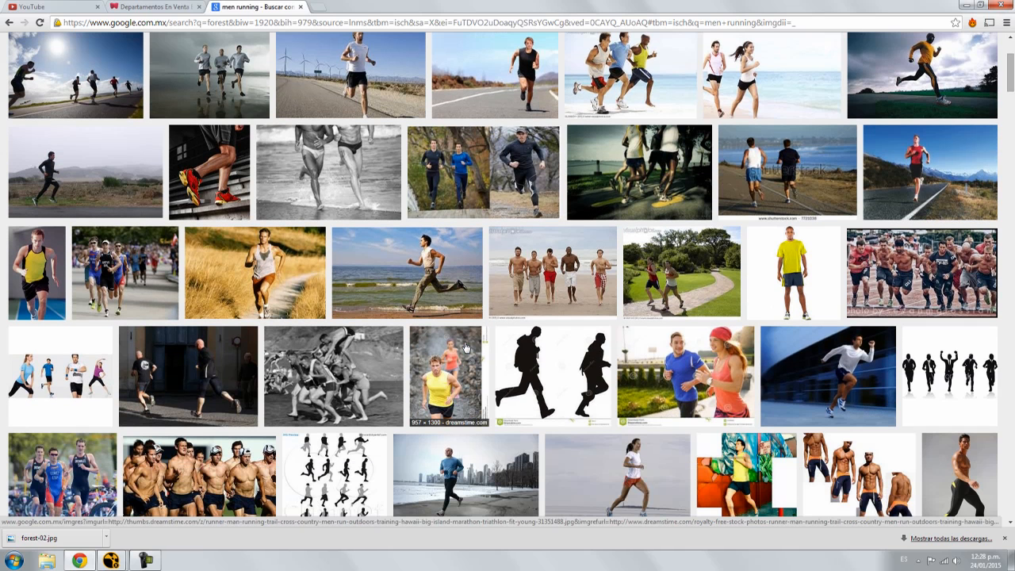
pyautogui.scroll(-2, 466, 347)
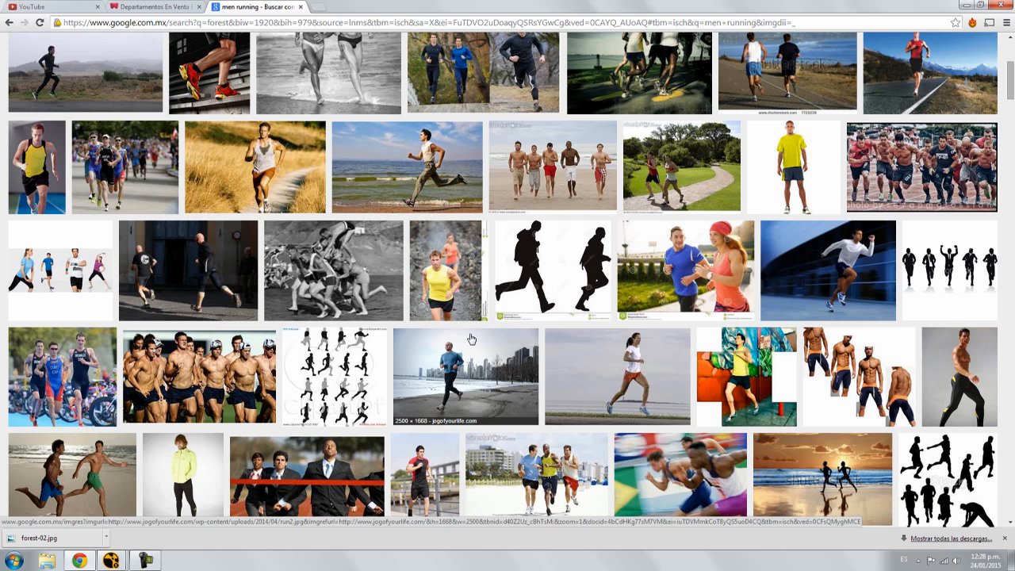
pyautogui.click(471, 371)
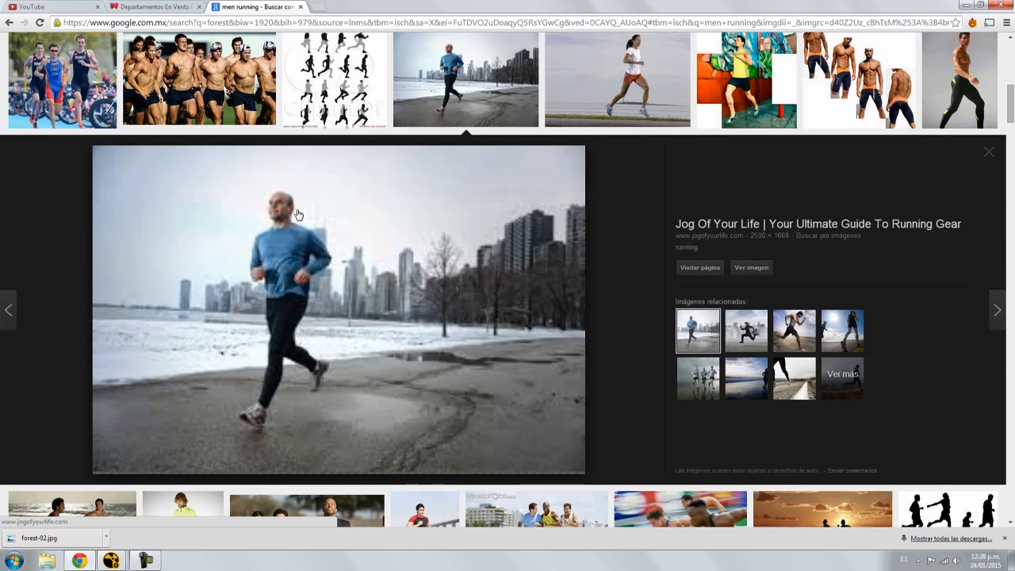
pyautogui.click(751, 268)
# Save the running man picture as the JPEG run2 in the images folder
pyautogui.rightClick(306, 212)
pyautogui.click(325, 220)
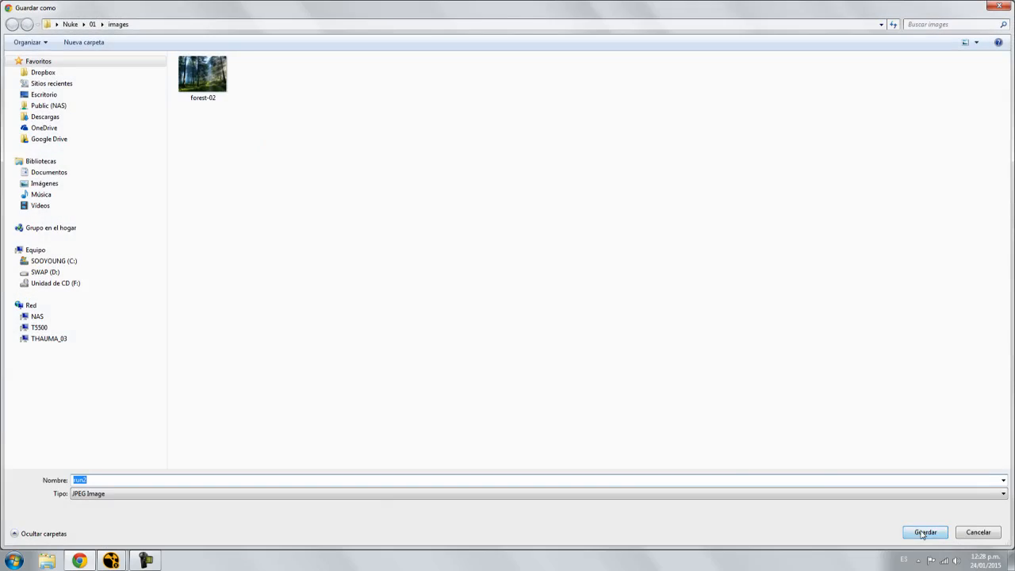
pyautogui.click(918, 527)
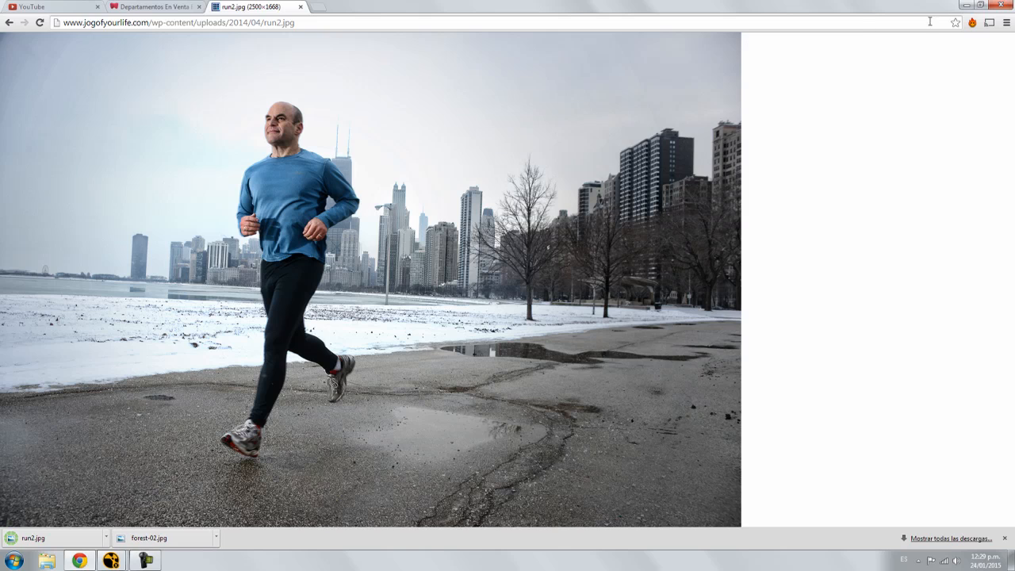
# Switch from the browser to the empty NukeX project
pyautogui.click(967, 6)
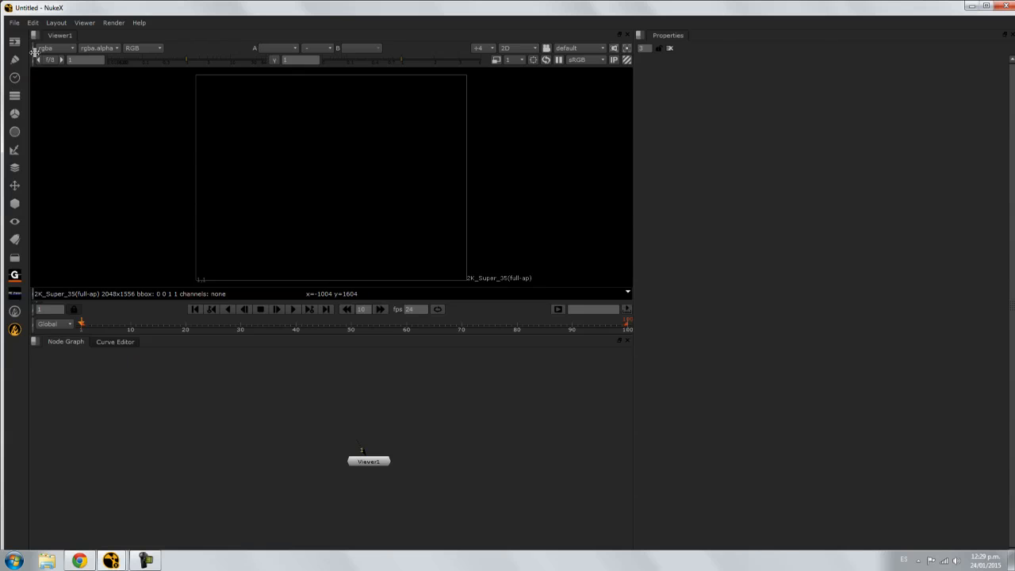
pyautogui.click(15, 23)
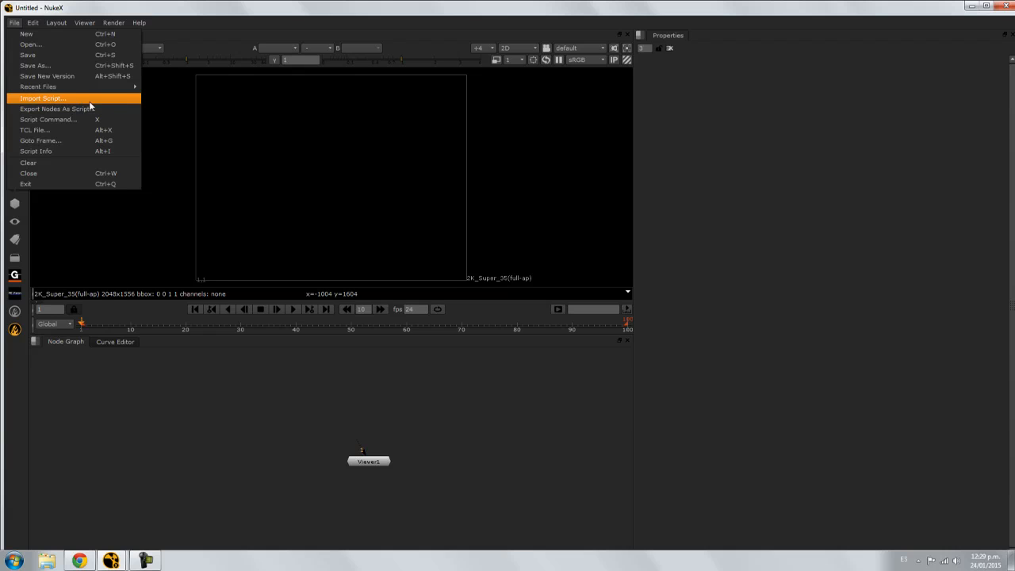
pyautogui.click(195, 29)
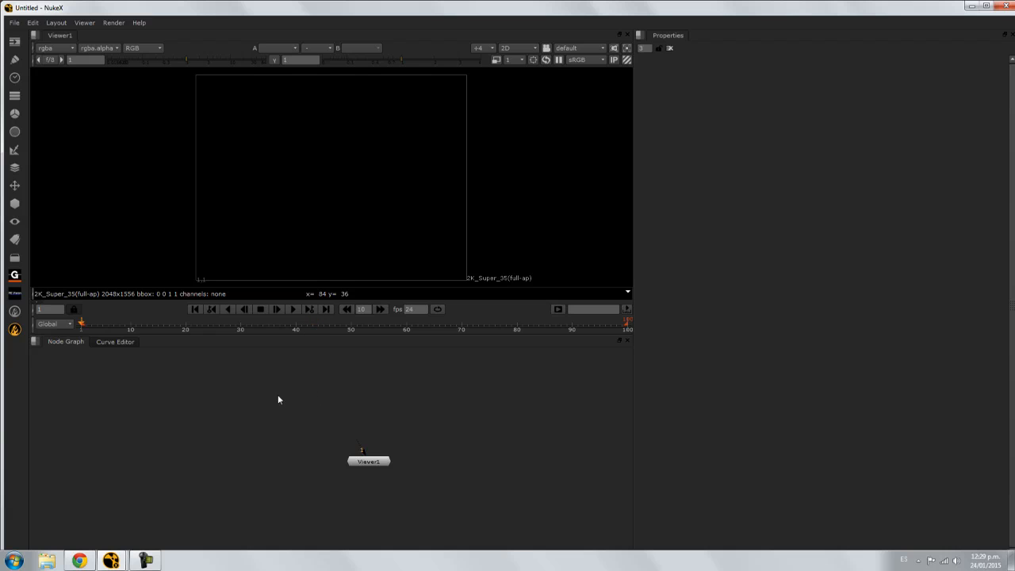
pyautogui.press('r')
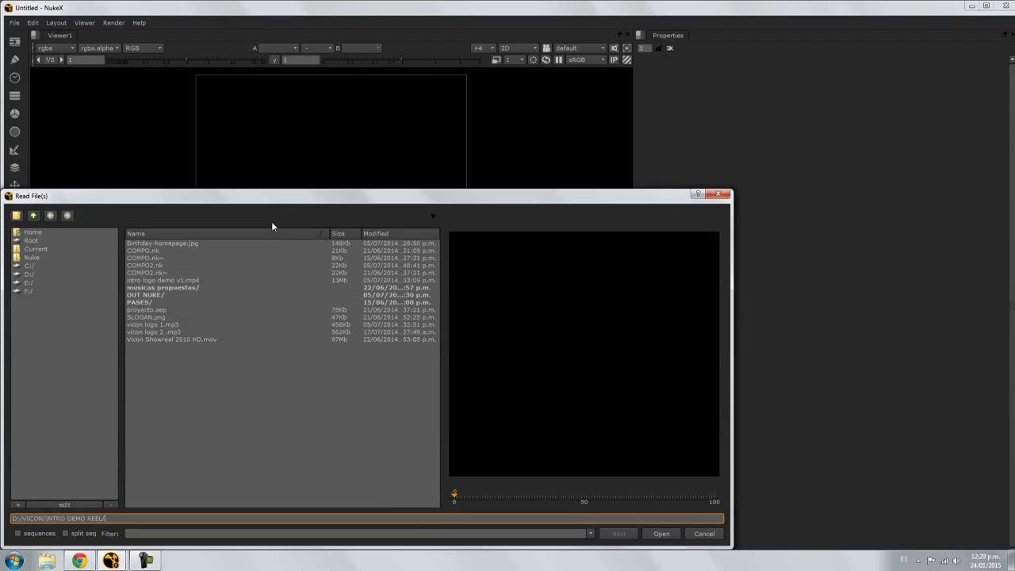
pyautogui.moveTo(274, 199); pyautogui.dragTo(431, 139)
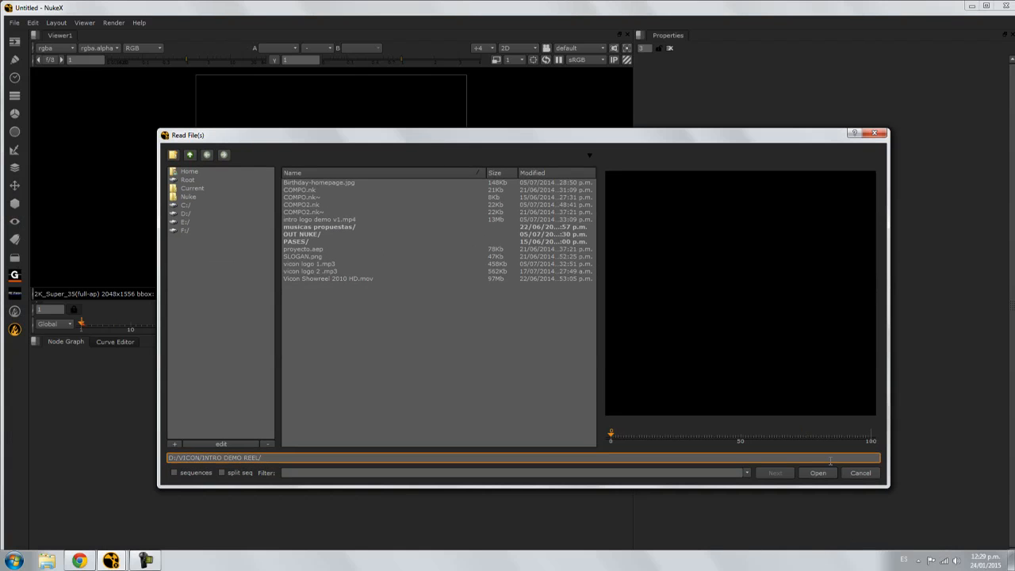
pyautogui.click(860, 473)
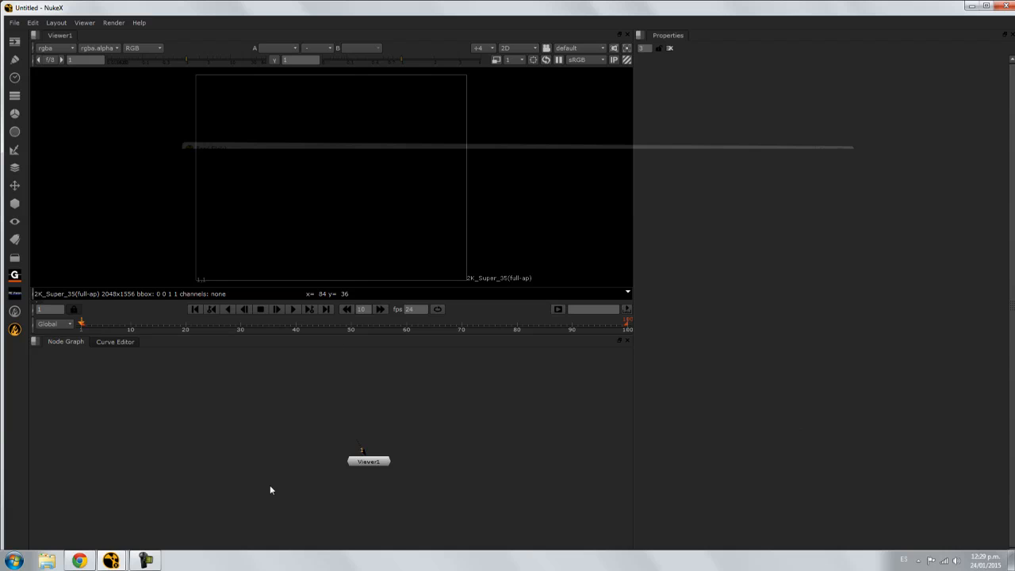
# Show the node graph and shift the Viewer1 node slightly to one side
pyautogui.click(105, 342)
pyautogui.click(65, 342)
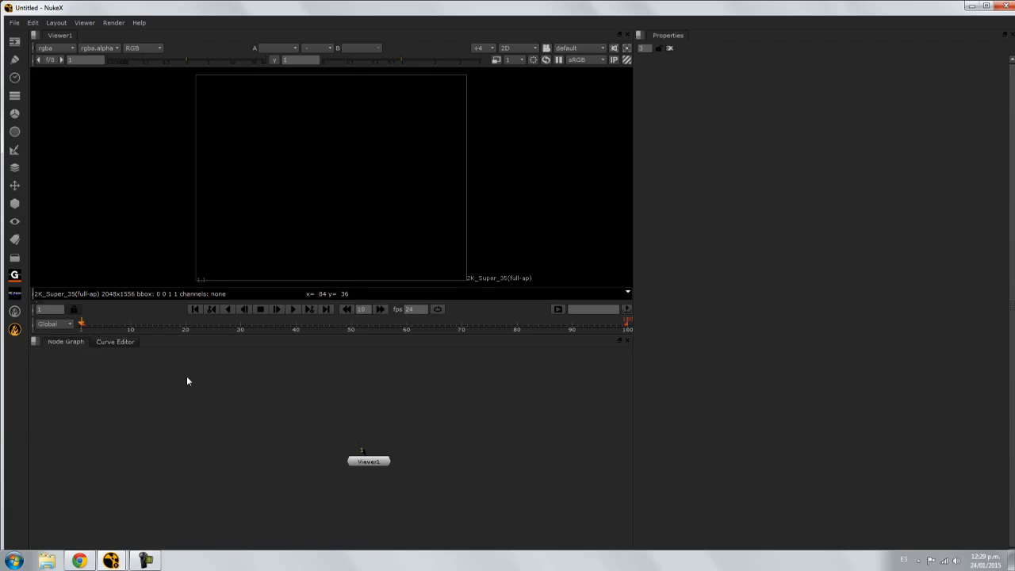
pyautogui.moveTo(372, 466); pyautogui.dragTo(350, 464)
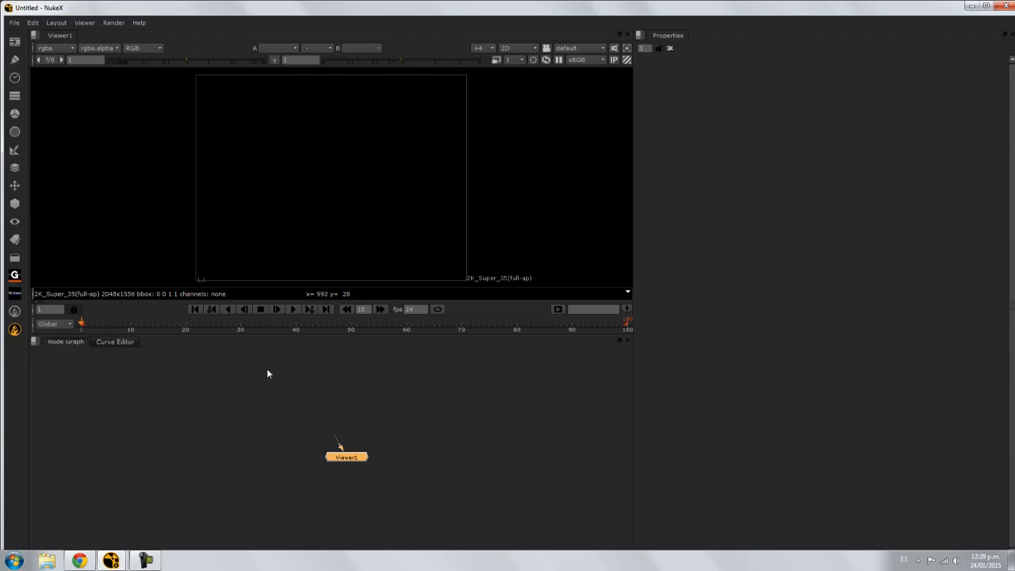
pyautogui.press('r')
pyautogui.press('r')
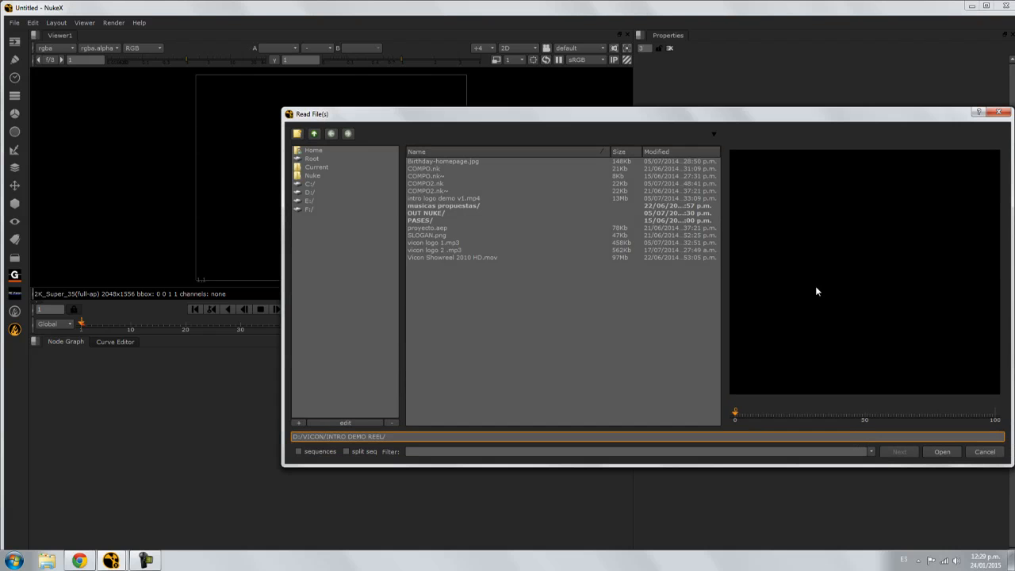
pyautogui.click(984, 452)
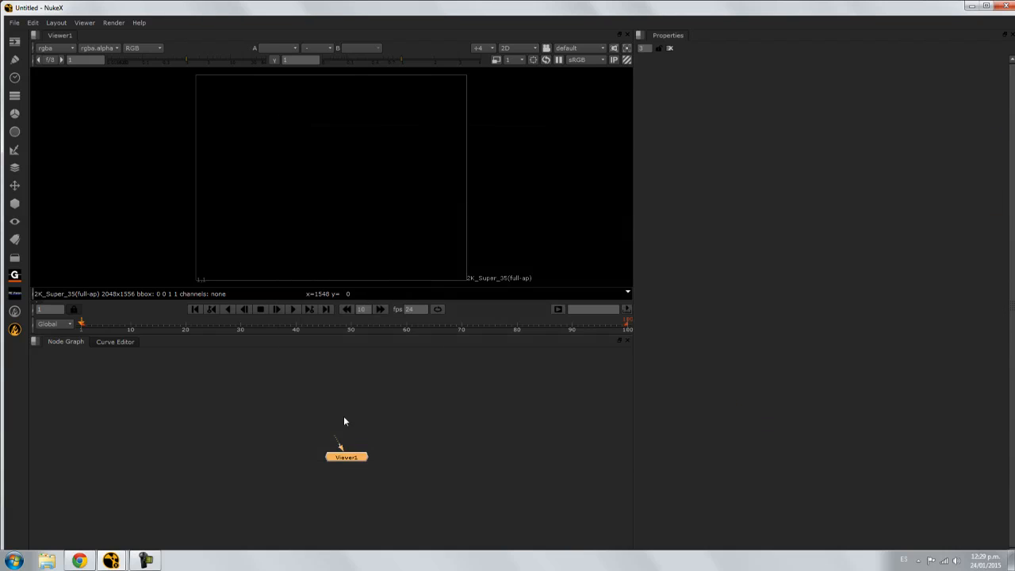
pyautogui.click(274, 409)
pyautogui.press('r')
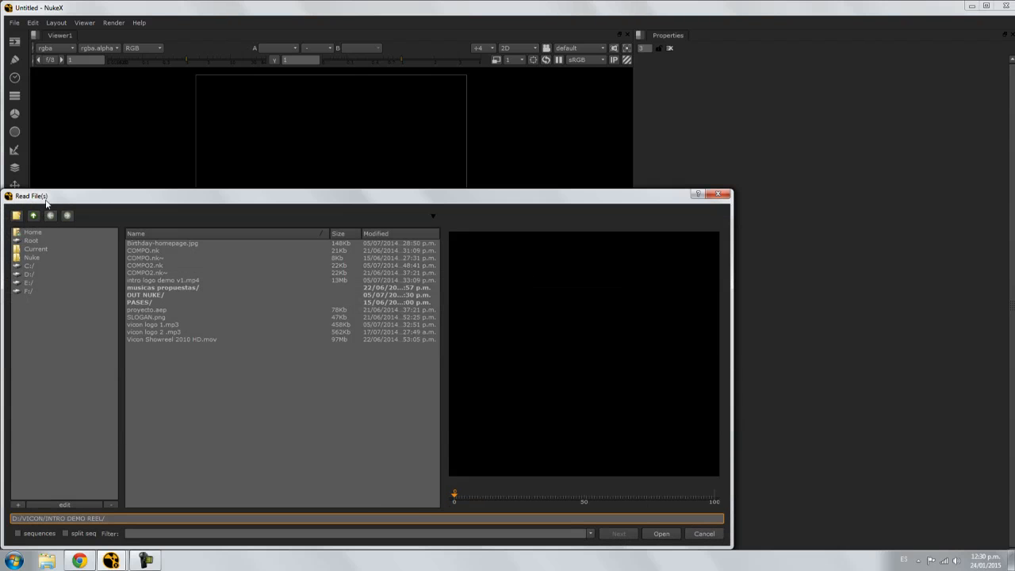
pyautogui.click(704, 534)
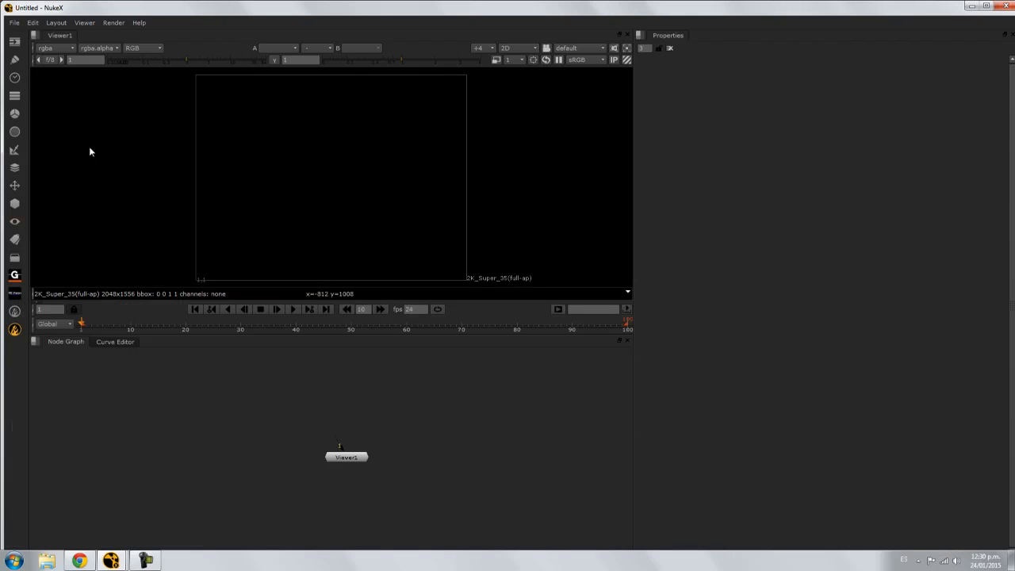
pyautogui.click(14, 41)
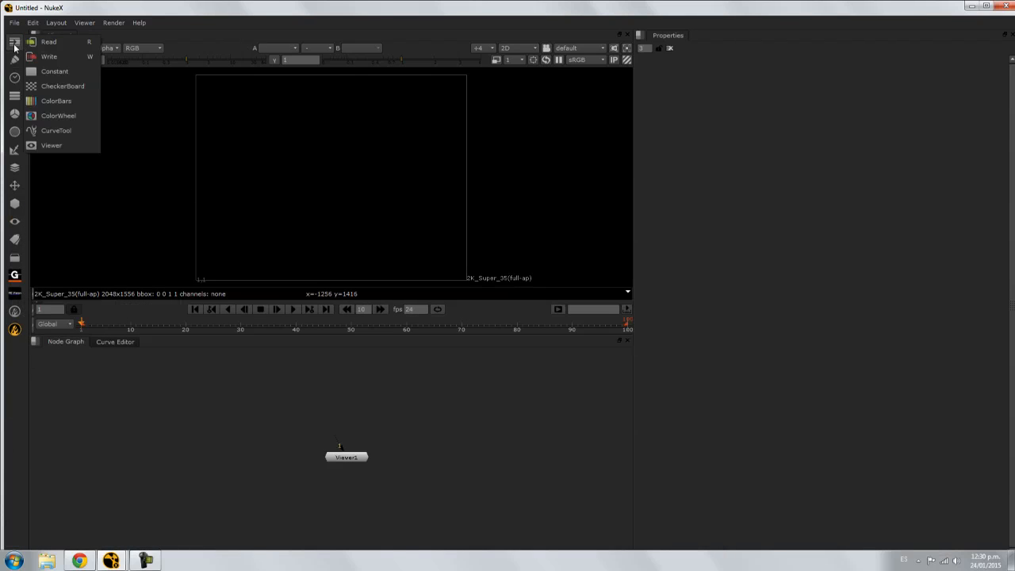
pyautogui.click(15, 44)
pyautogui.click(15, 44)
# Create a Read node that loads forest-02.jpg from the Desktop/Nuke/01/images folder
pyautogui.click(273, 403)
pyautogui.press('r')
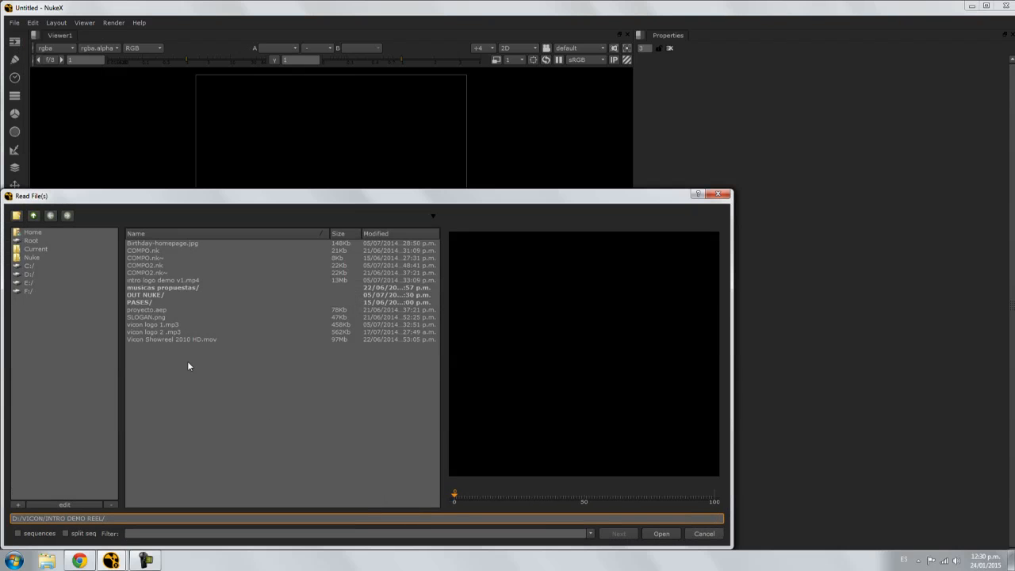
pyautogui.click(31, 231)
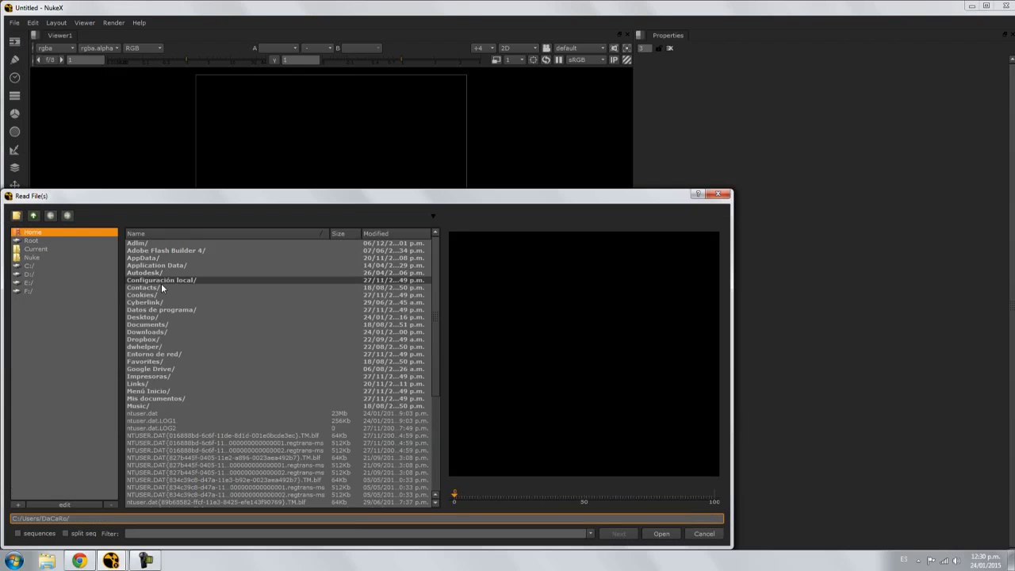
pyautogui.doubleClick(159, 320)
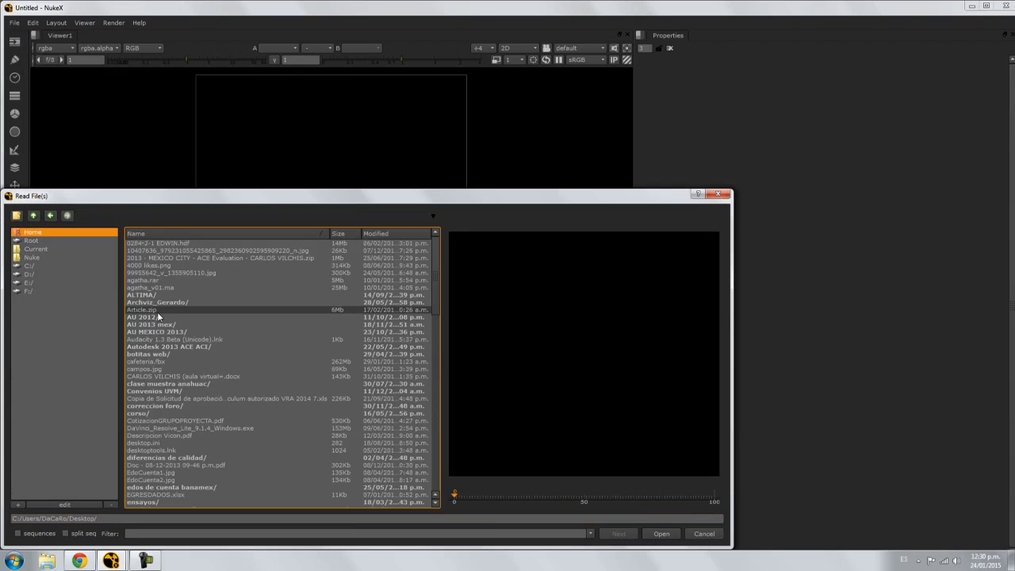
pyautogui.scroll(-11, 188, 389)
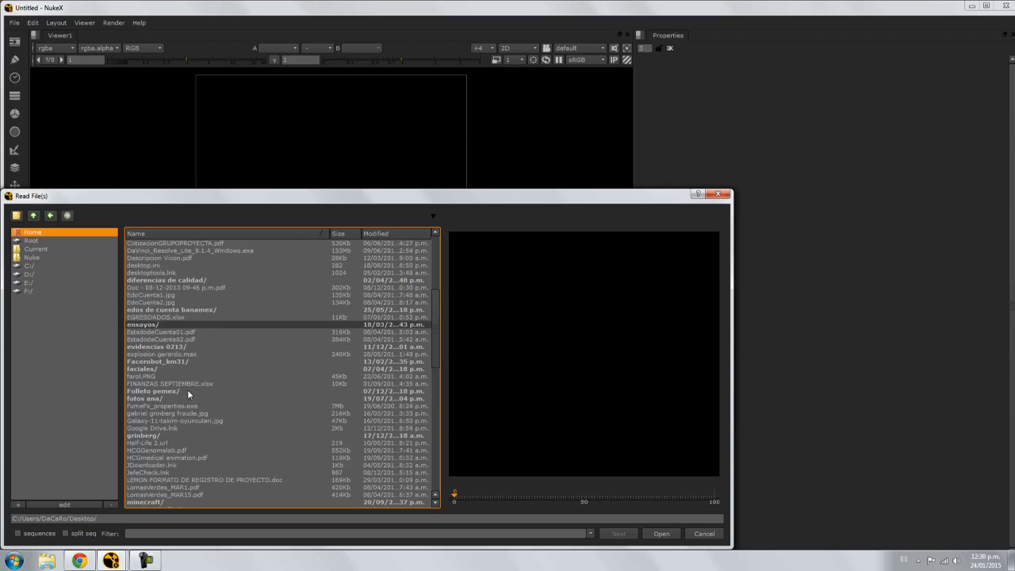
pyautogui.scroll(-2, 188, 390)
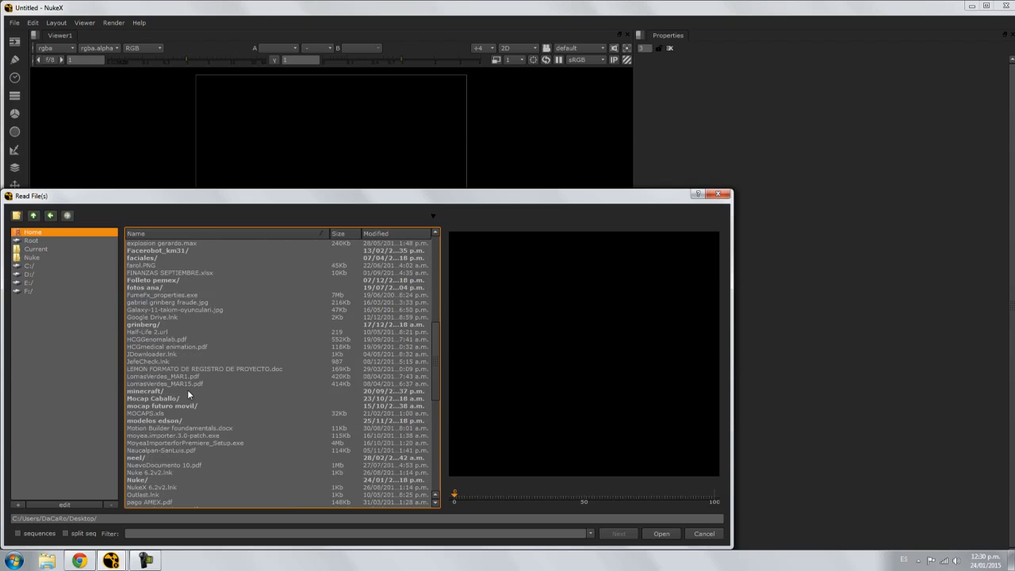
pyautogui.doubleClick(155, 482)
pyautogui.doubleClick(143, 244)
pyautogui.doubleClick(144, 243)
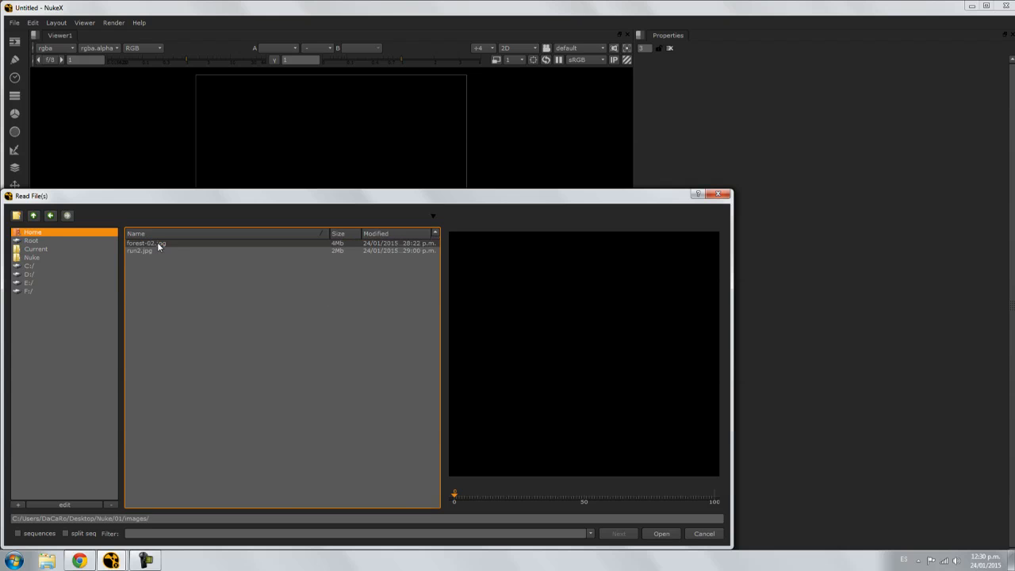
pyautogui.click(150, 245)
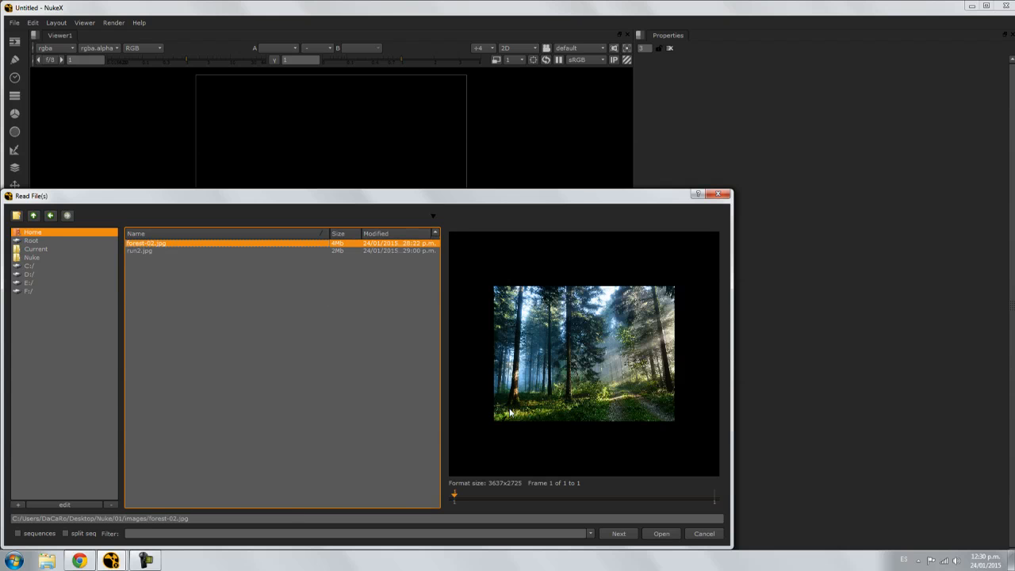
pyautogui.click(663, 535)
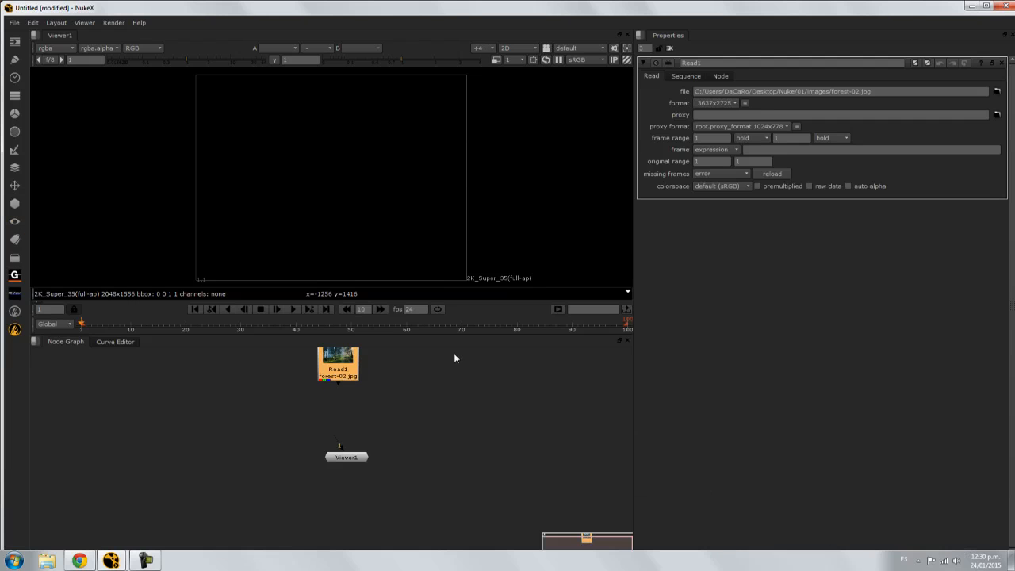
# Place the forest-02.jpg Read node directly above the Viewer1 node in the node graph
pyautogui.moveTo(337, 361); pyautogui.dragTo(367, 395)
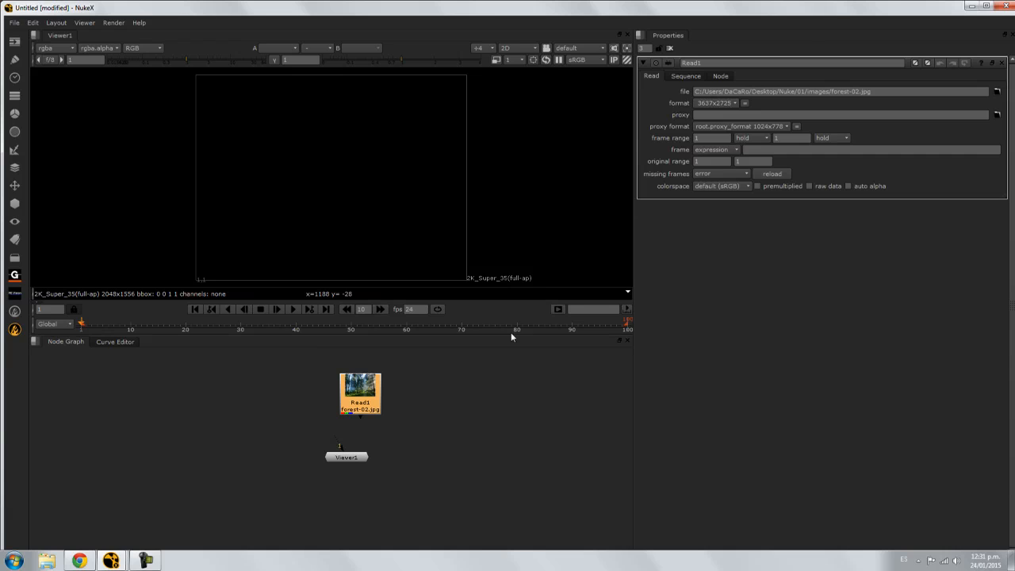
pyautogui.moveTo(362, 388); pyautogui.dragTo(315, 390)
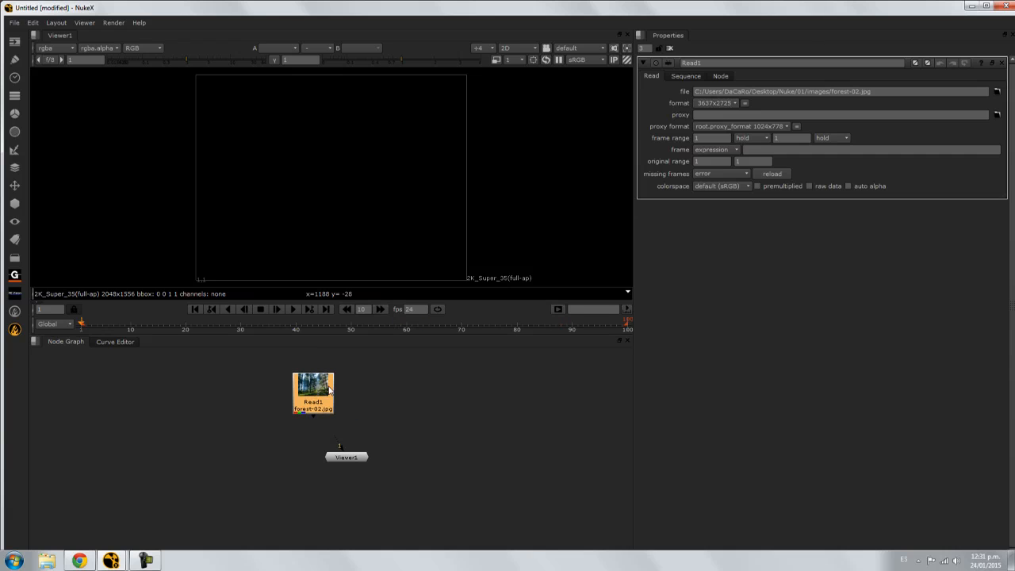
pyautogui.click(375, 395)
pyautogui.moveTo(328, 392); pyautogui.dragTo(352, 389)
pyautogui.click(282, 393)
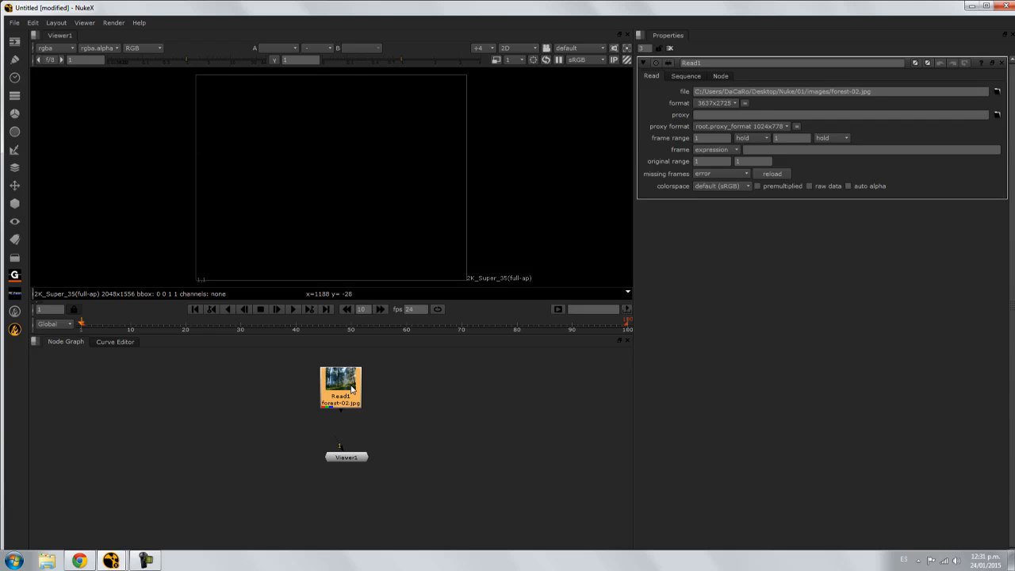
# Connect the forest Read node to input 1 of Viewer1 to display the image, and shift both nodes slightly left
pyautogui.press('1')
pyautogui.moveTo(353, 460); pyautogui.dragTo(361, 460)
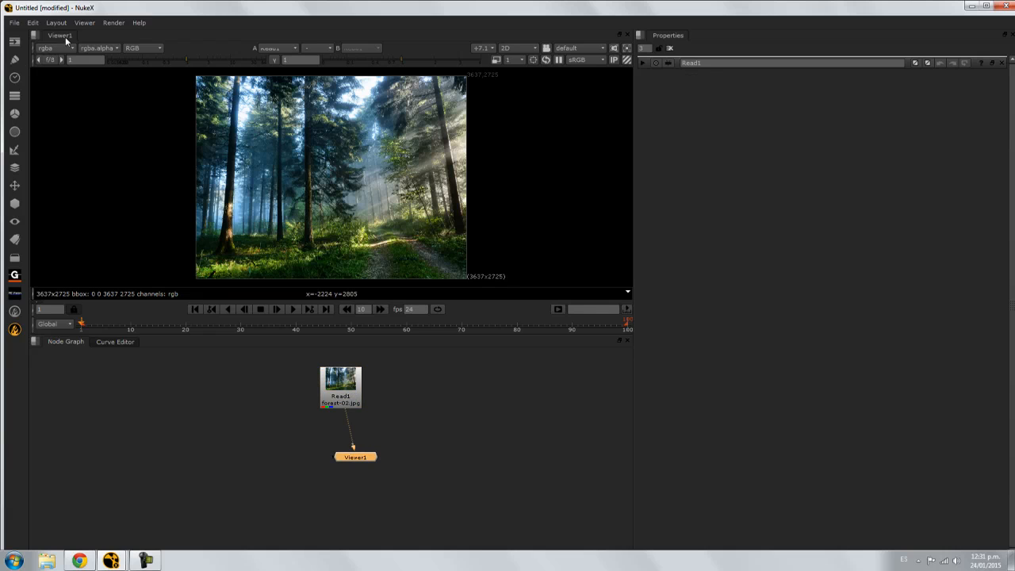
pyautogui.moveTo(347, 457); pyautogui.dragTo(336, 457)
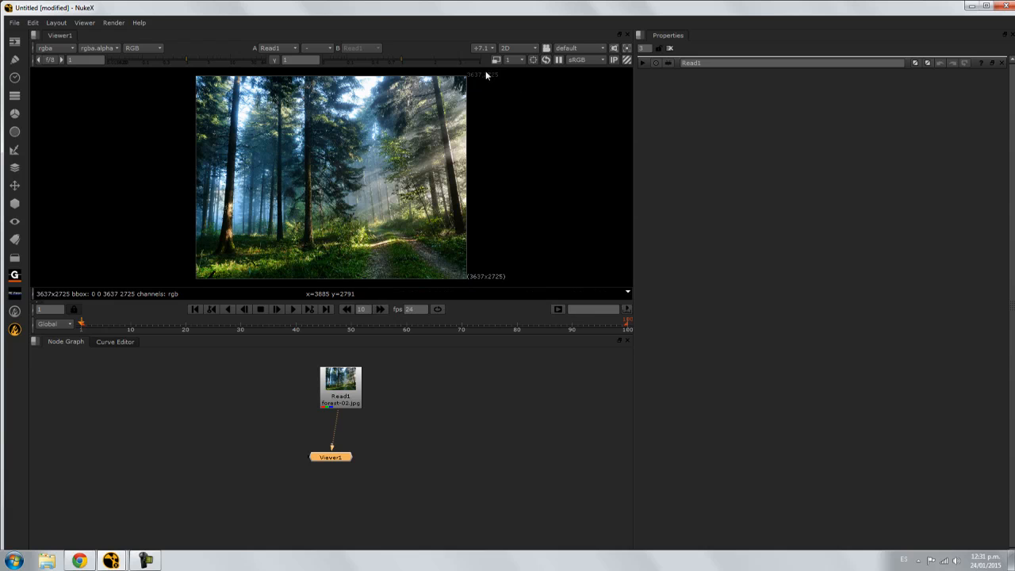
pyautogui.moveTo(332, 378); pyautogui.dragTo(313, 379)
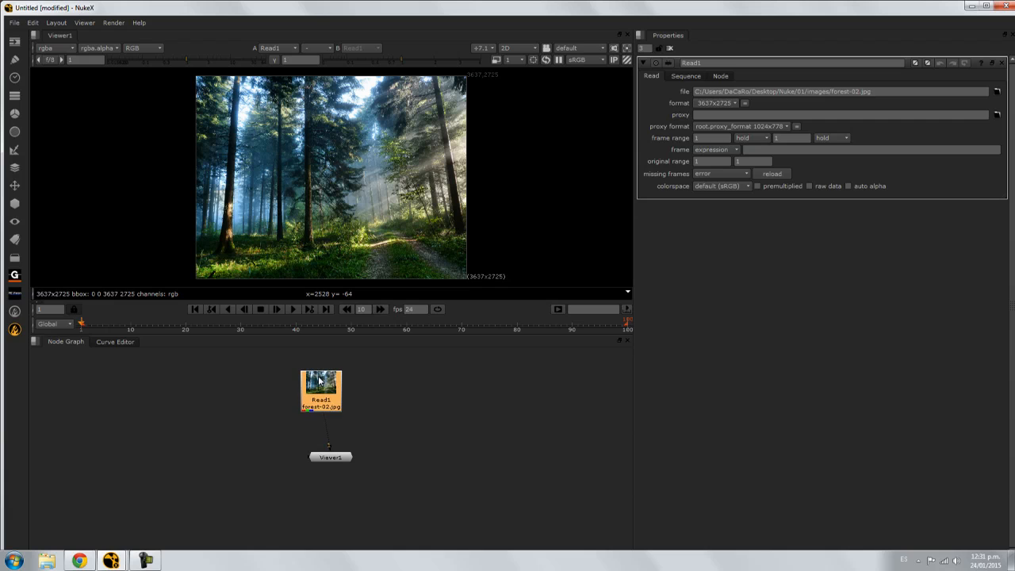
# Select and deselect the forest Read node repeatedly to examine its properties, such as file, format and frame range
pyautogui.click(397, 381)
pyautogui.click(331, 392)
pyautogui.click(392, 387)
pyautogui.click(318, 397)
pyautogui.click(392, 386)
pyautogui.click(320, 397)
pyautogui.click(383, 386)
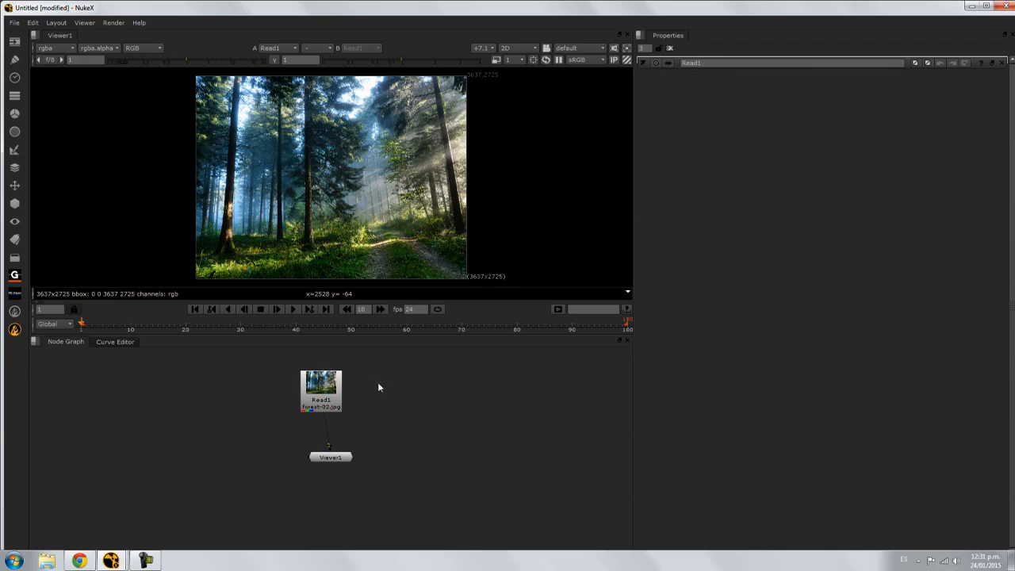
pyautogui.click(324, 395)
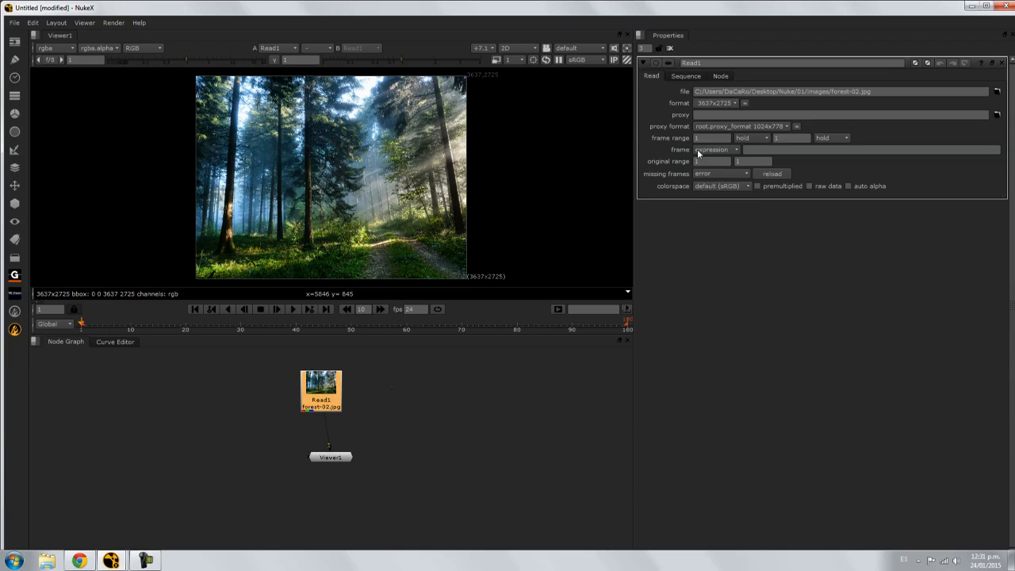
pyautogui.click(476, 386)
pyautogui.click(321, 391)
pyautogui.click(412, 381)
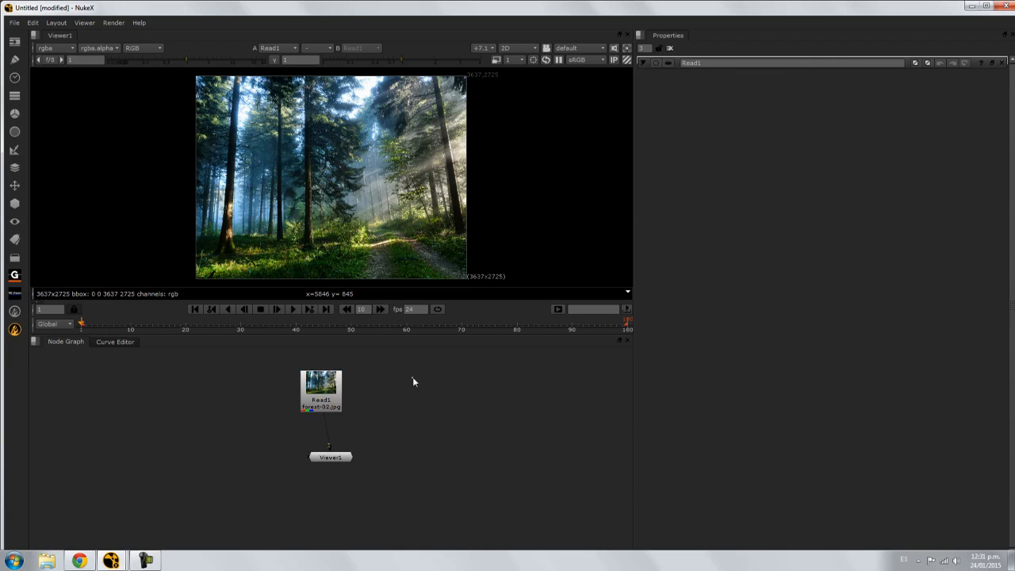
pyautogui.click(344, 389)
pyautogui.click(415, 379)
pyautogui.click(330, 392)
pyautogui.click(366, 387)
pyautogui.click(322, 395)
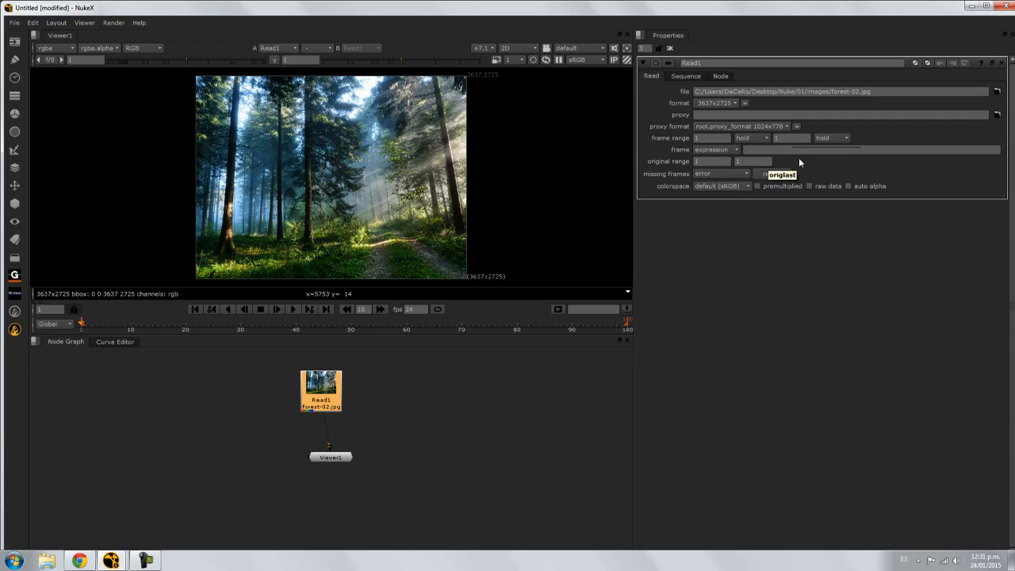
# Spread the nodes apart, with the forest Read node further left and Viewer1 further right in the node graph
pyautogui.moveTo(333, 458); pyautogui.dragTo(353, 465)
pyautogui.moveTo(321, 392); pyautogui.dragTo(285, 391)
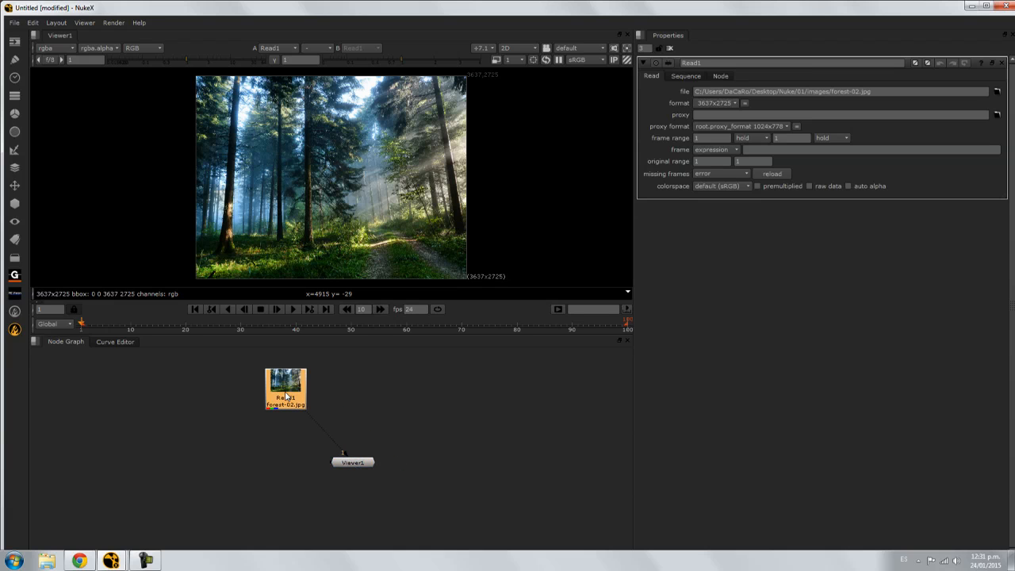
pyautogui.moveTo(361, 466)
pyautogui.mouseDown()
pyautogui.moveTo(372, 460)
pyautogui.moveTo(359, 458)
pyautogui.mouseUp()
# Load run2.jpg from the images folder into a new Read node beside the forest Read node, away from the Viewer1 node
pyautogui.click(384, 404)
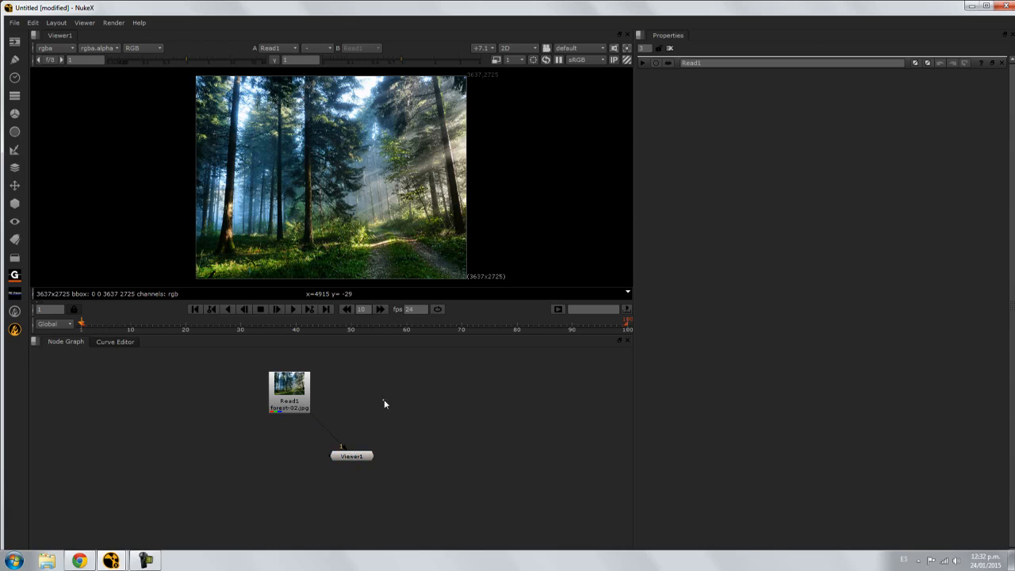
pyautogui.press('r')
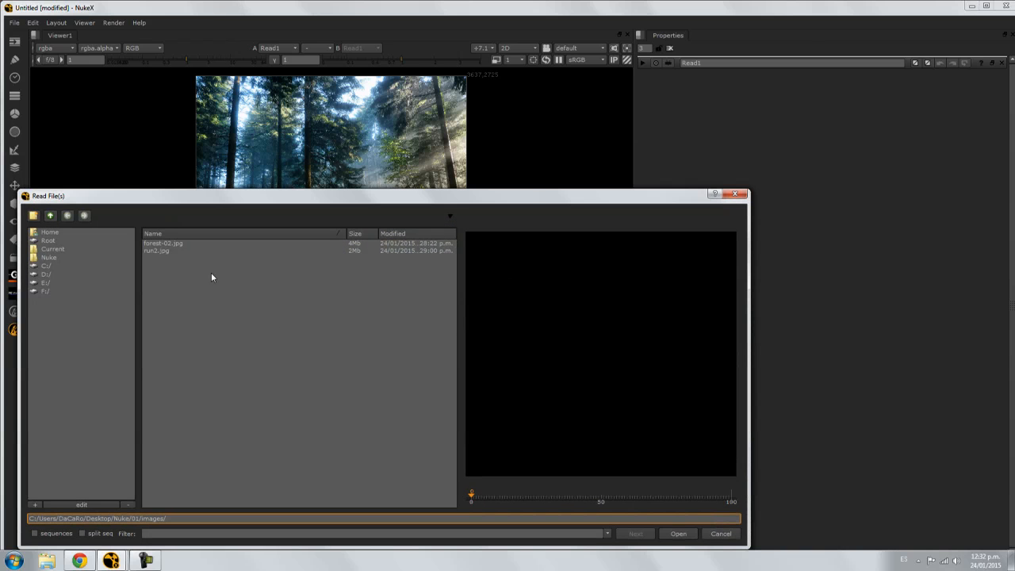
pyautogui.click(169, 251)
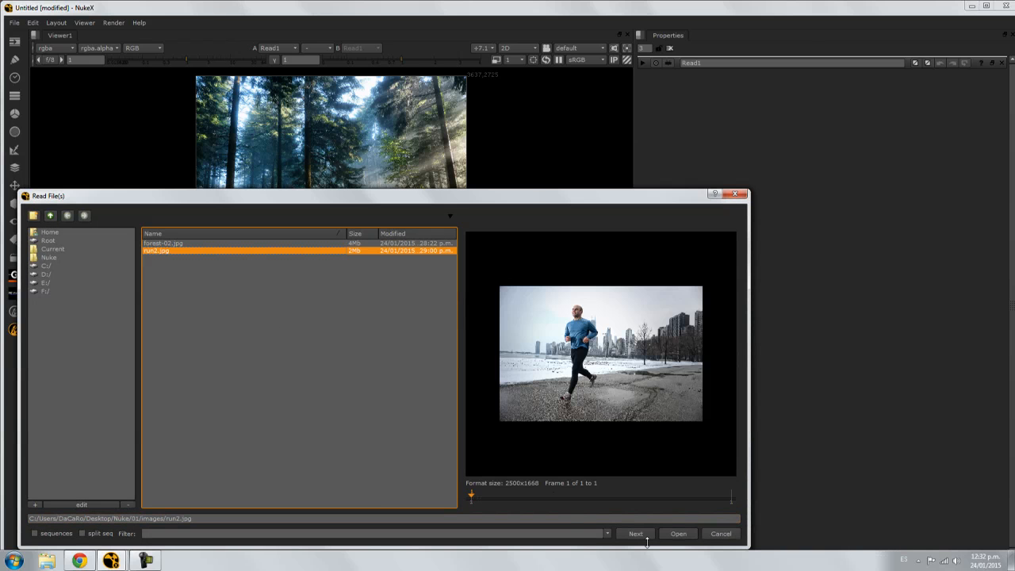
pyautogui.click(677, 533)
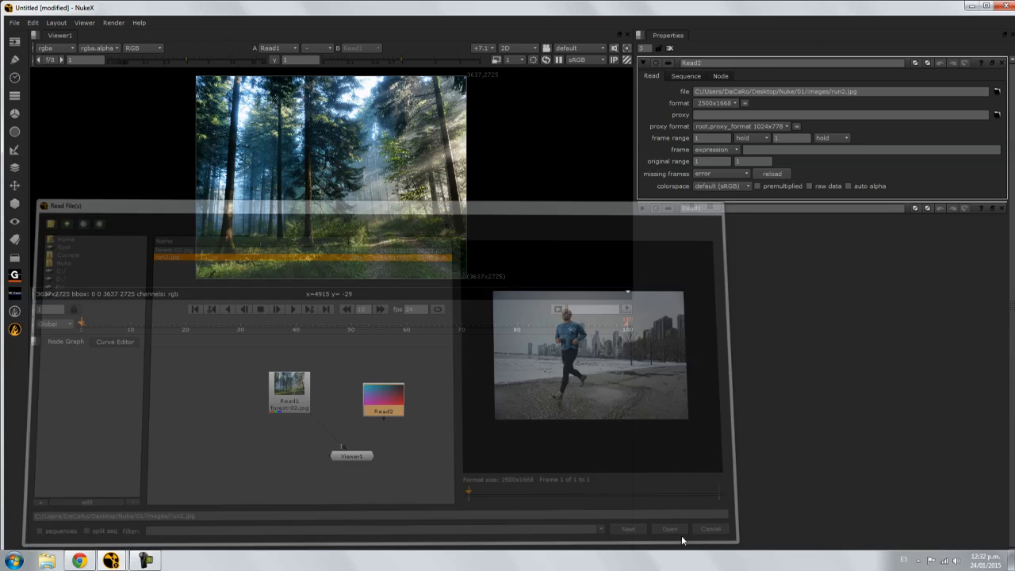
pyautogui.moveTo(379, 385); pyautogui.dragTo(382, 383)
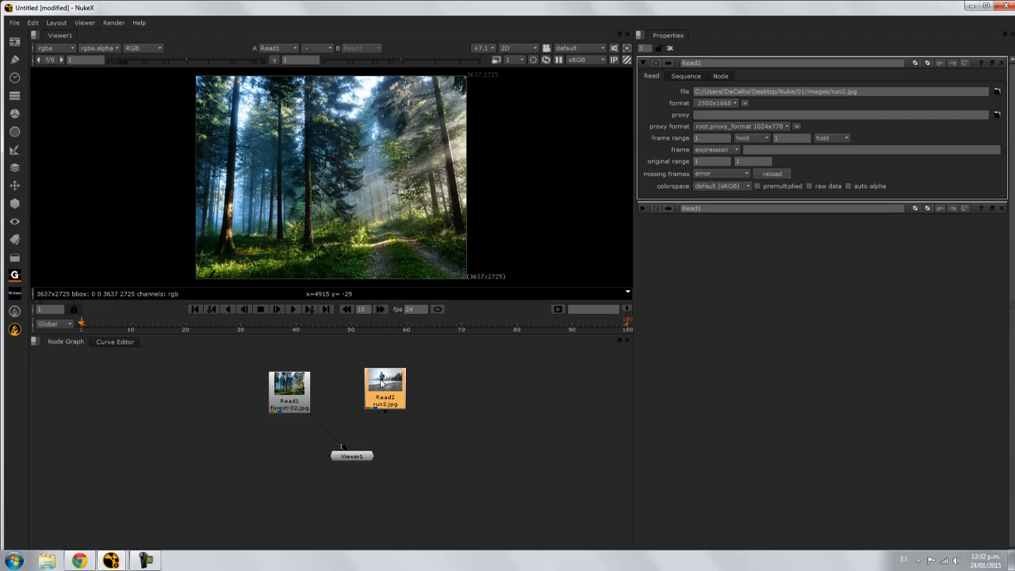
# Connect the runner Read node to input 2 of Viewer1, and position Viewer1 between and below the two Read nodes
pyautogui.press('2')
pyautogui.click(299, 403)
pyautogui.moveTo(299, 403); pyautogui.dragTo(303, 403)
pyautogui.click(385, 390)
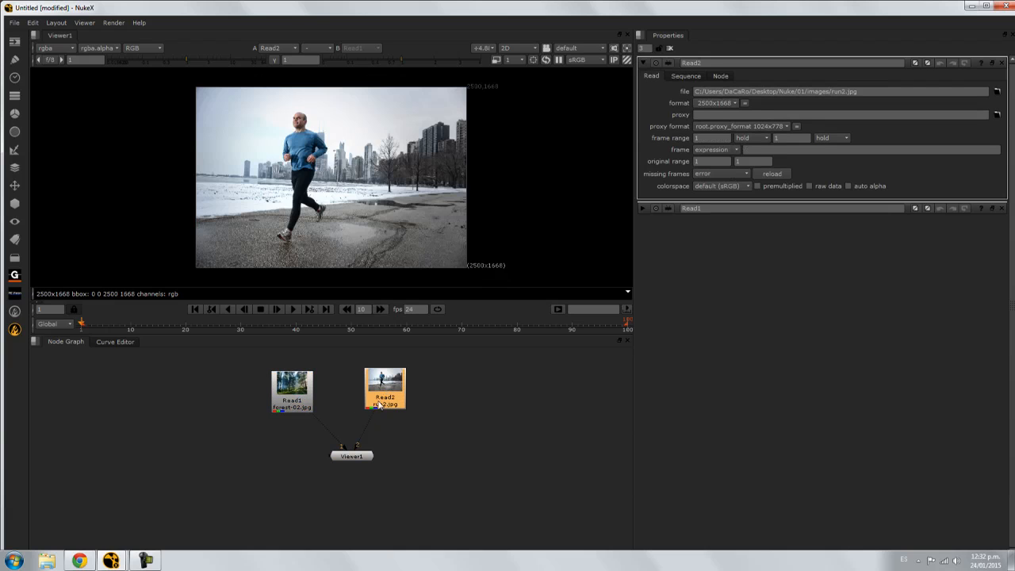
pyautogui.moveTo(361, 458); pyautogui.dragTo(354, 464)
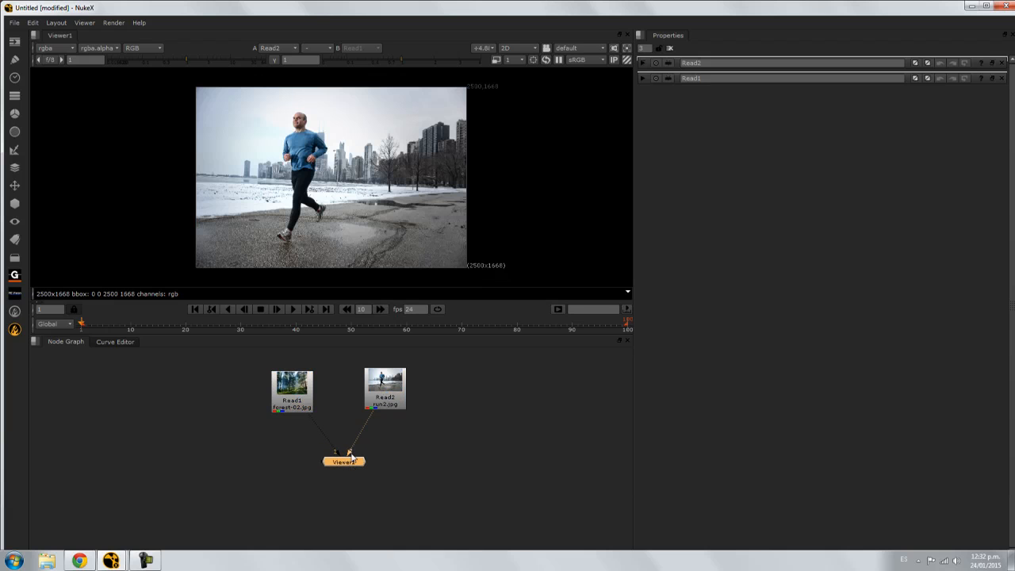
# Switch Viewer1 back and forth between inputs 1 and 2 to compare the forest and runner images
pyautogui.press('1')
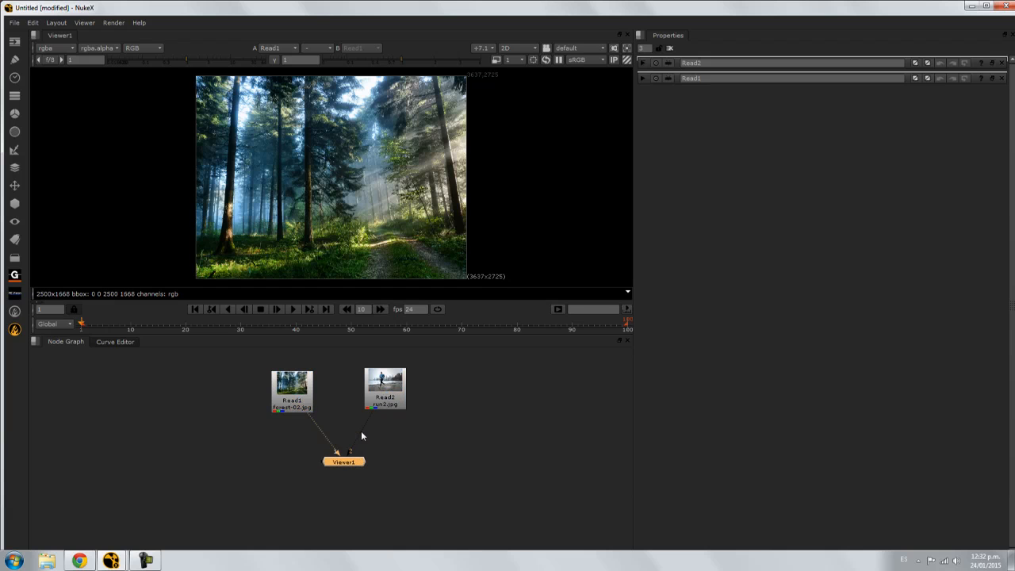
pyautogui.press('2')
pyautogui.press('1')
pyautogui.press('2')
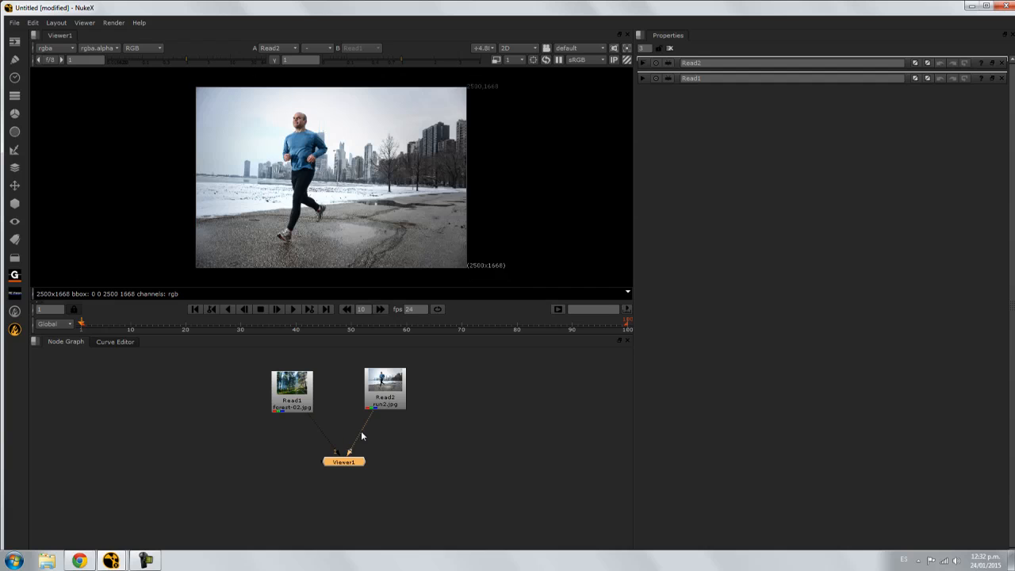
# Shift both Read nodes slightly down toward Viewer1 and connect the runner Read node to Viewer1's input 2
pyautogui.doubleClick(379, 392)
pyautogui.moveTo(379, 392); pyautogui.dragTo(378, 401)
pyautogui.doubleClick(314, 392)
pyautogui.moveTo(314, 392); pyautogui.dragTo(316, 401)
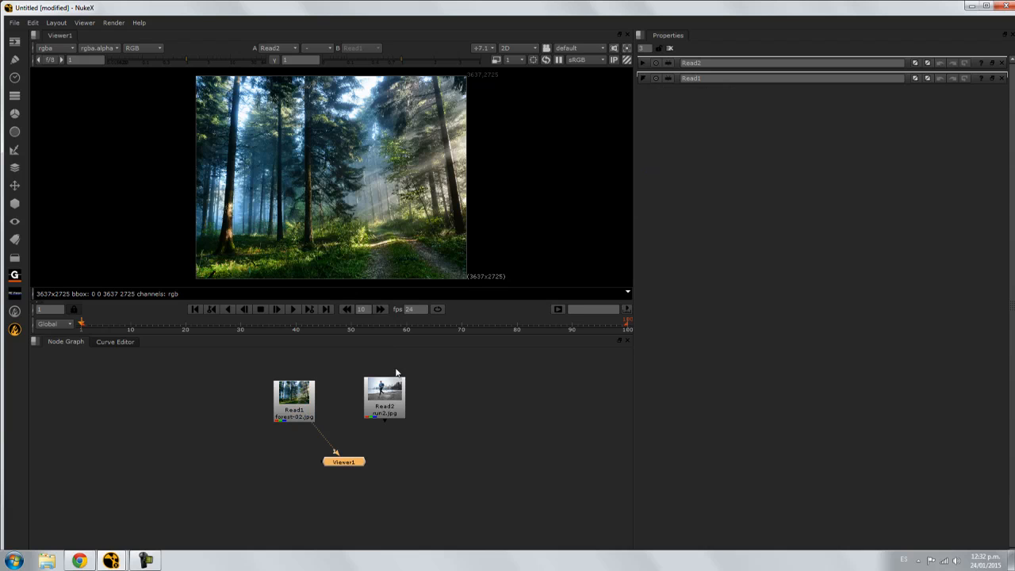
pyautogui.click(391, 384)
pyautogui.press('2')
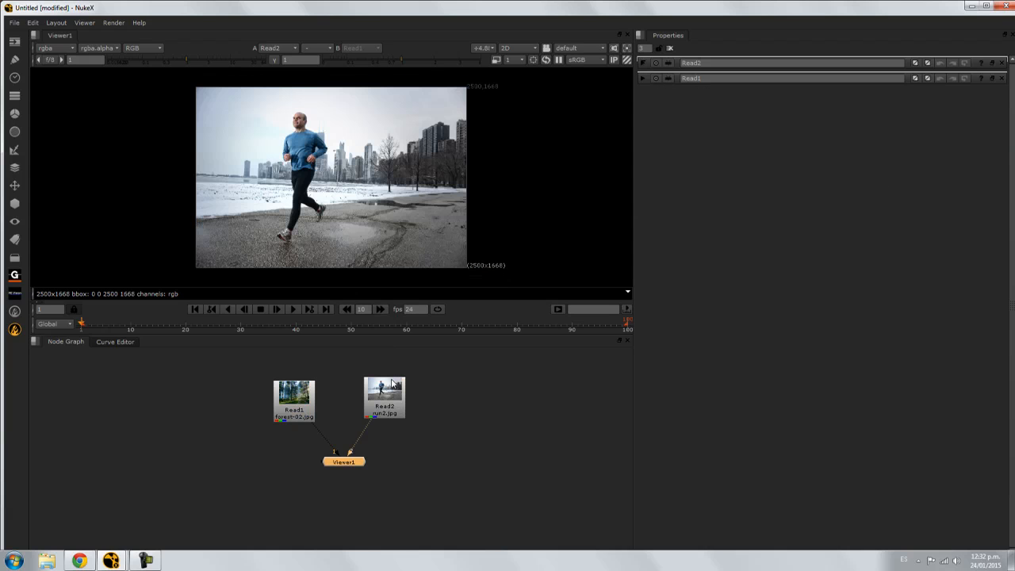
# Disconnect both Read nodes from Viewer1, and reconnect the runner to input 2 and the forest to input 1
pyautogui.moveTo(370, 421); pyautogui.dragTo(364, 444)
pyautogui.click(323, 432)
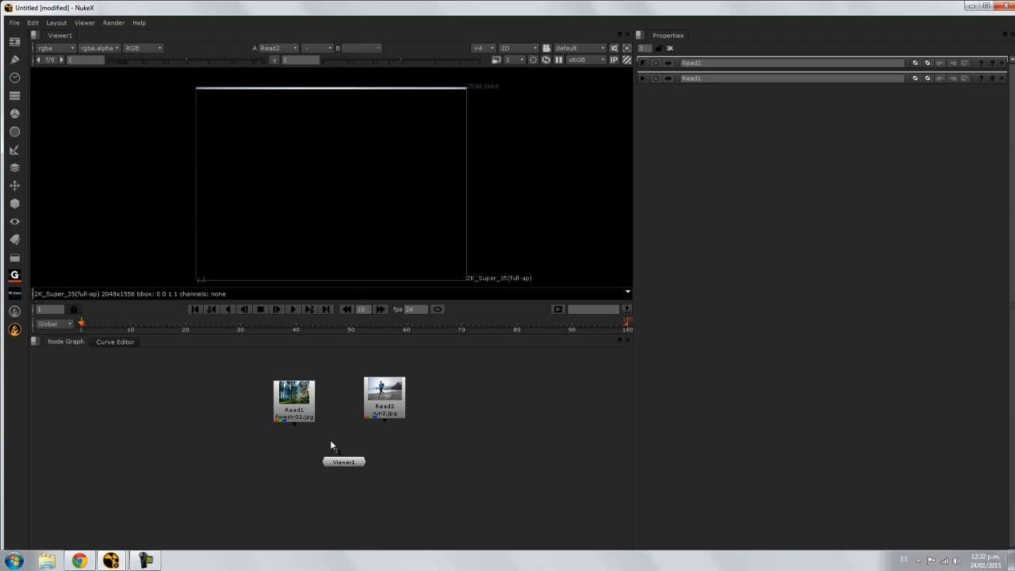
pyautogui.moveTo(388, 394); pyautogui.dragTo(395, 392)
pyautogui.press('2')
pyautogui.click(318, 402)
pyautogui.press('1')
pyautogui.click(376, 396)
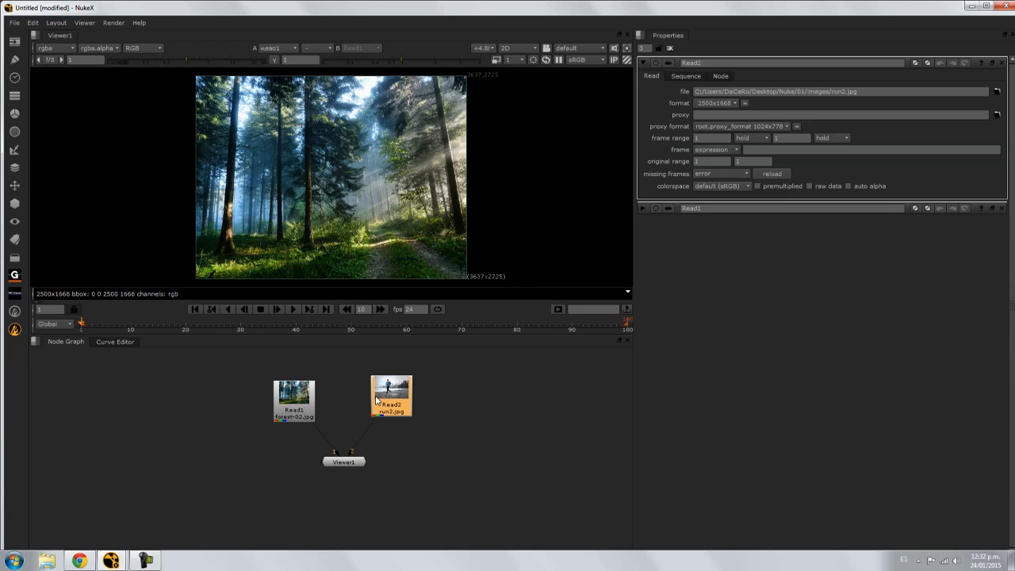
# Swap the Viewer1 connections so the runner Read node feeds input 1 and the forest Read node feeds input 2
pyautogui.press('1')
pyautogui.click(306, 400)
pyautogui.press('2')
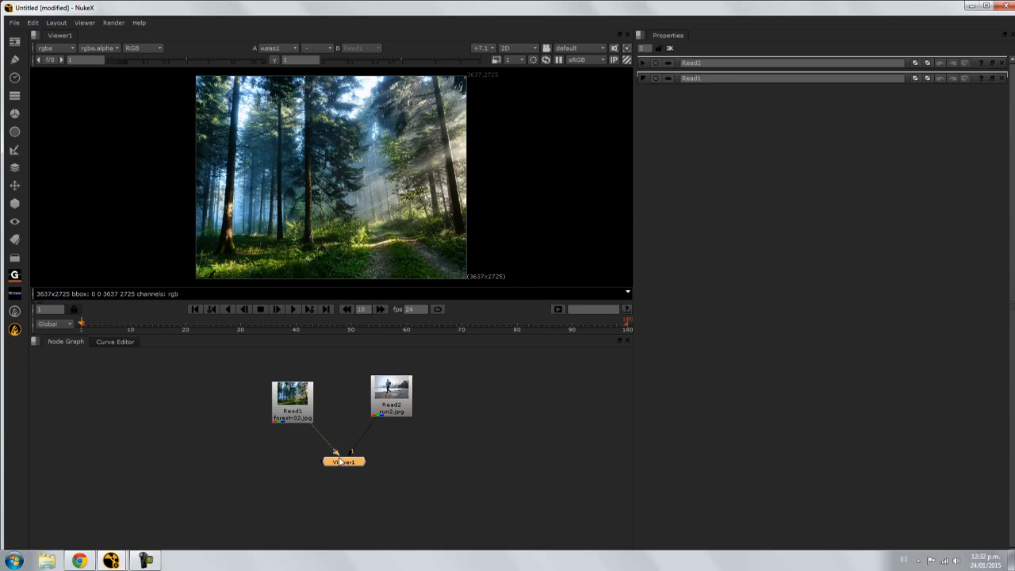
# Leave only the forest Read node connected to input 1 of Viewer1, and place Viewer1 directly below it
pyautogui.press('1')
pyautogui.press('2')
pyautogui.press('1')
pyautogui.moveTo(351, 450); pyautogui.dragTo(291, 408)
pyautogui.moveTo(349, 462); pyautogui.dragTo(299, 465)
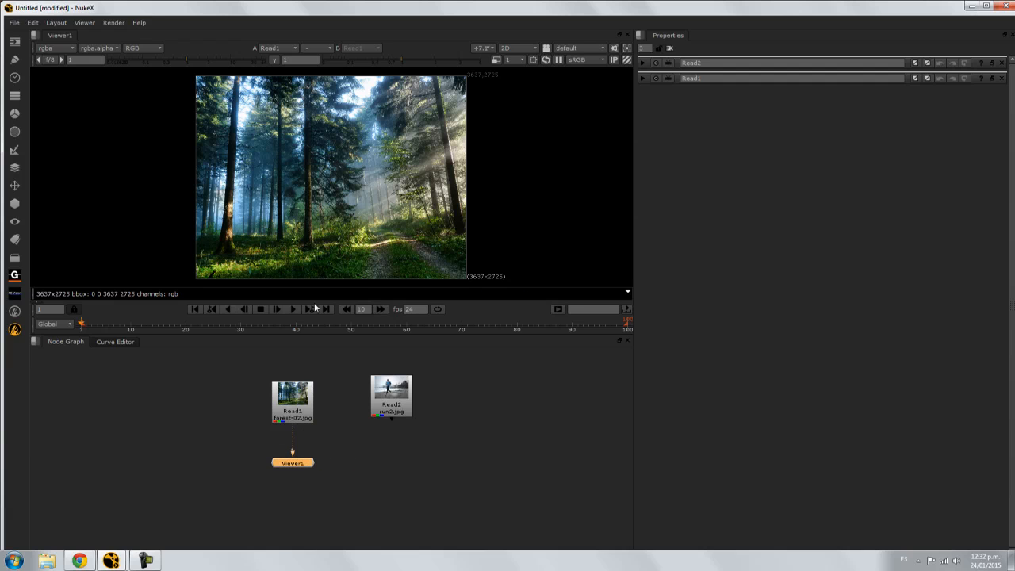
# Expand and collapse the property panels of the runner and forest Read nodes in turn to examine their settings
pyautogui.click(642, 63)
pyautogui.click(642, 63)
pyautogui.click(643, 78)
pyautogui.click(643, 78)
pyautogui.click(644, 64)
pyautogui.click(643, 63)
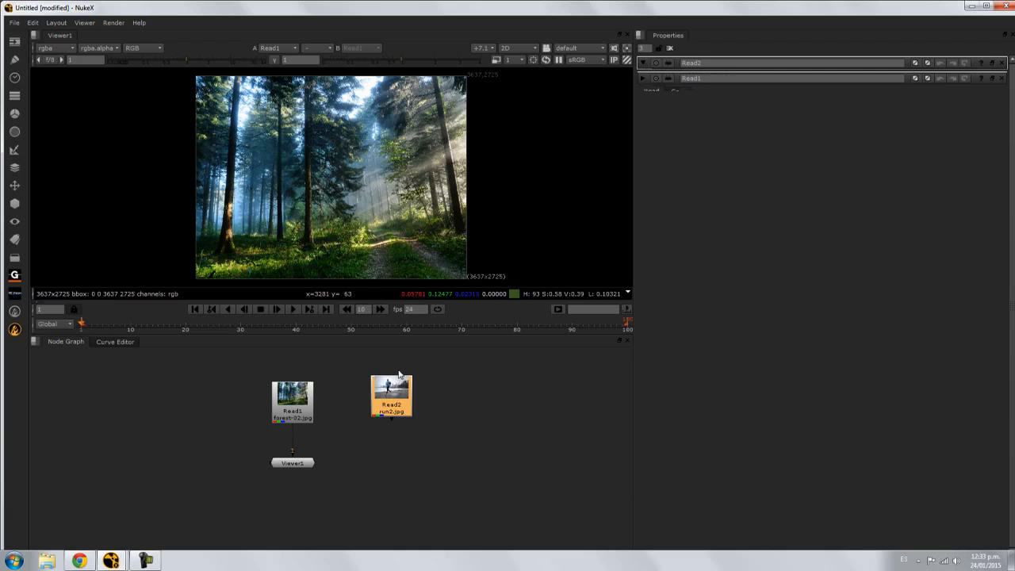
# Line up the runner Read node beside the forest Read node and close both nodes' property panels
pyautogui.moveTo(400, 391); pyautogui.dragTo(393, 399)
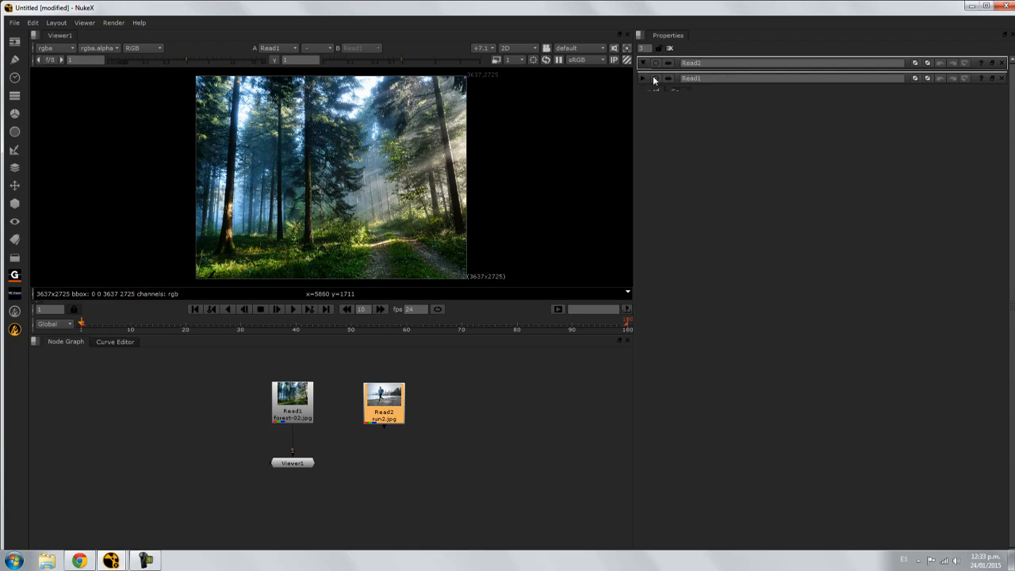
pyautogui.click(1002, 63)
pyautogui.click(1003, 63)
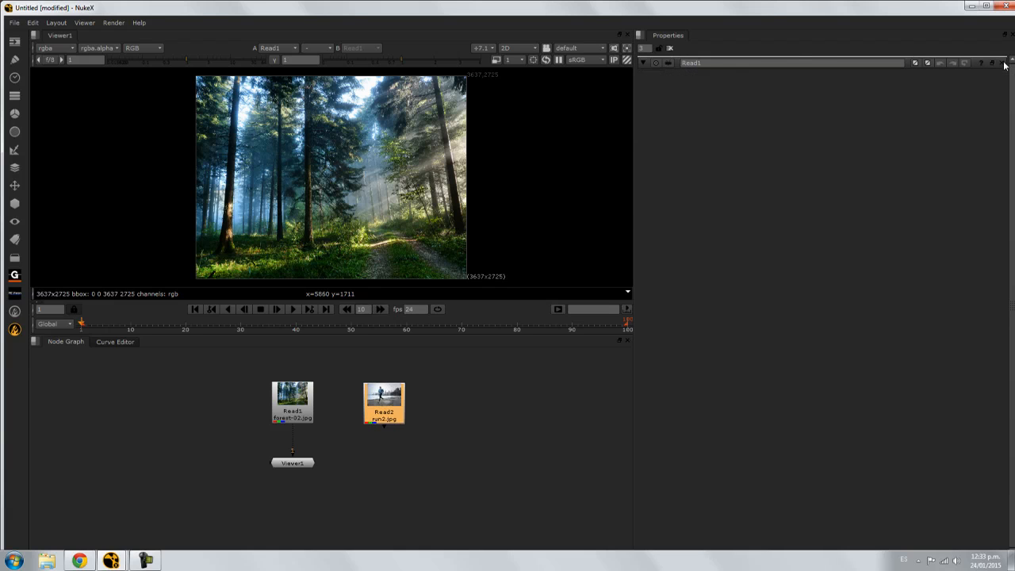
# Open the properties of both Read nodes expanded together to compare file and format, and close each panel individually
pyautogui.doubleClick(386, 400)
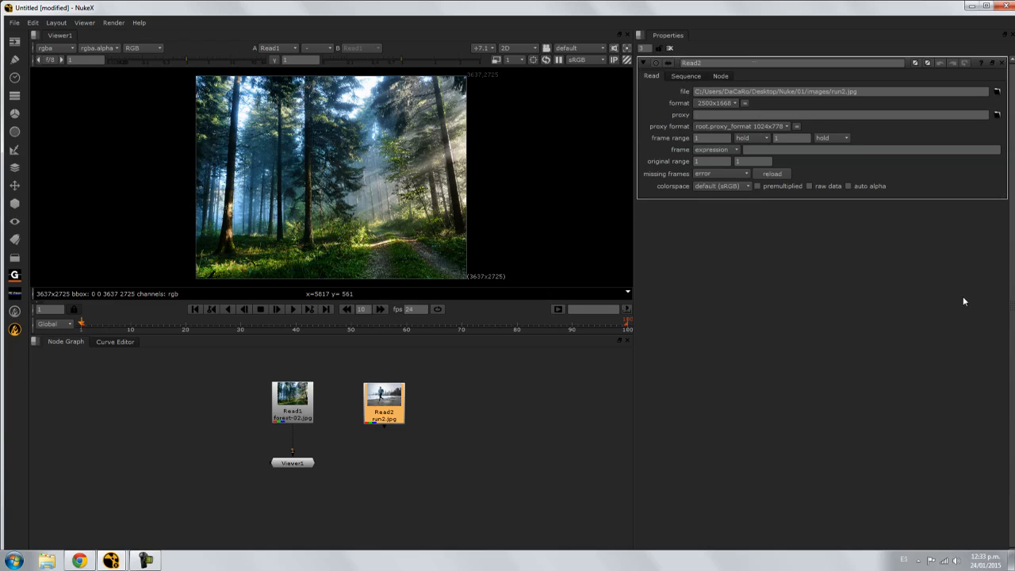
pyautogui.doubleClick(287, 404)
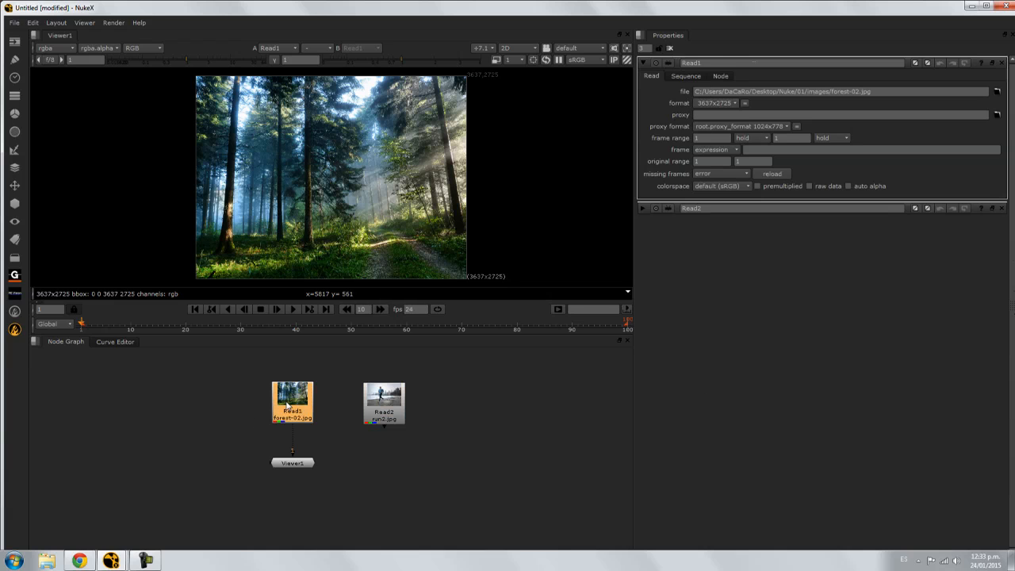
pyautogui.click(643, 207)
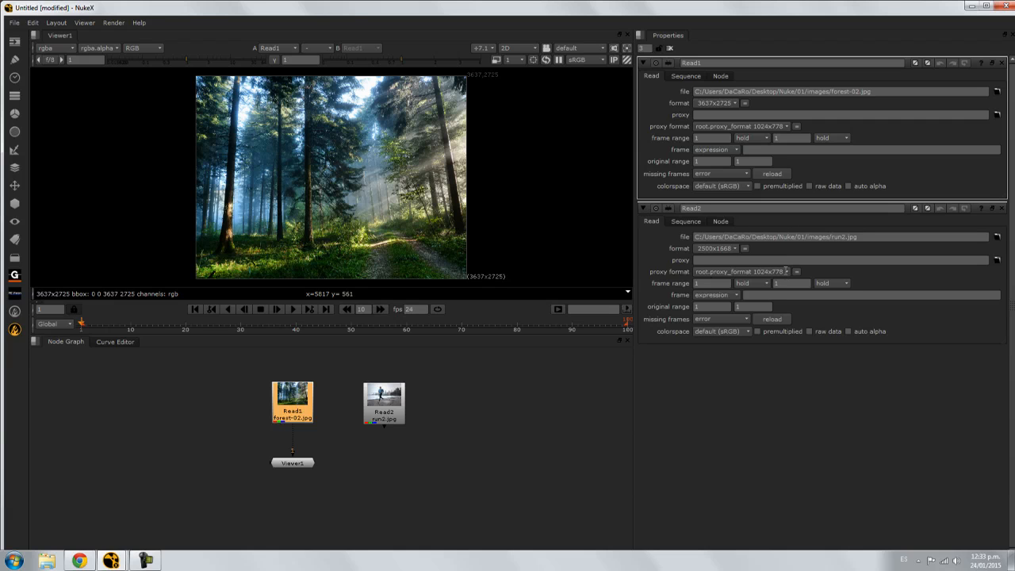
pyautogui.click(999, 208)
pyautogui.click(1001, 63)
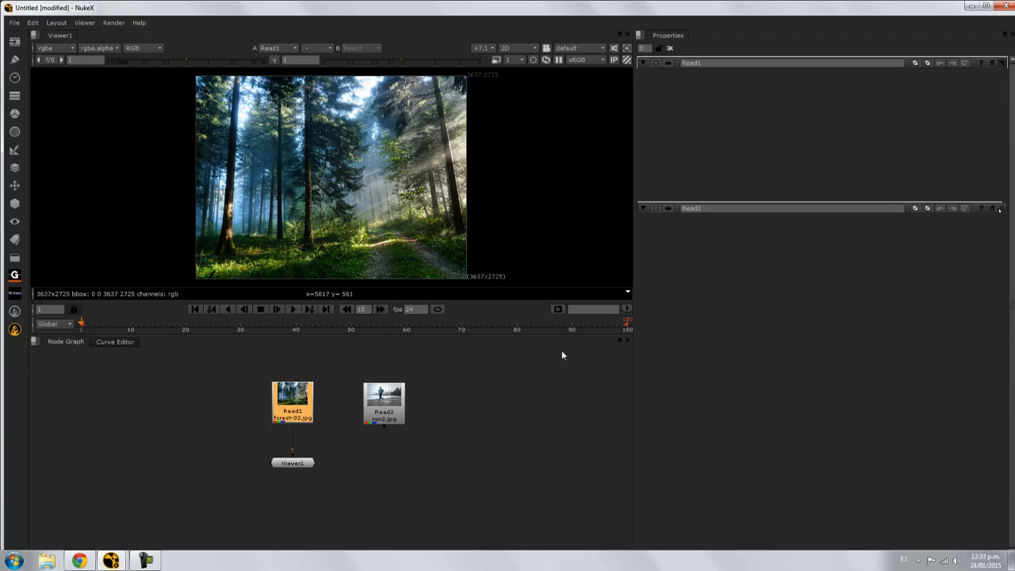
# Reopen both Read nodes' properties with both panels expanded, and remove all panels from the control panel bin at once
pyautogui.doubleClick(371, 411)
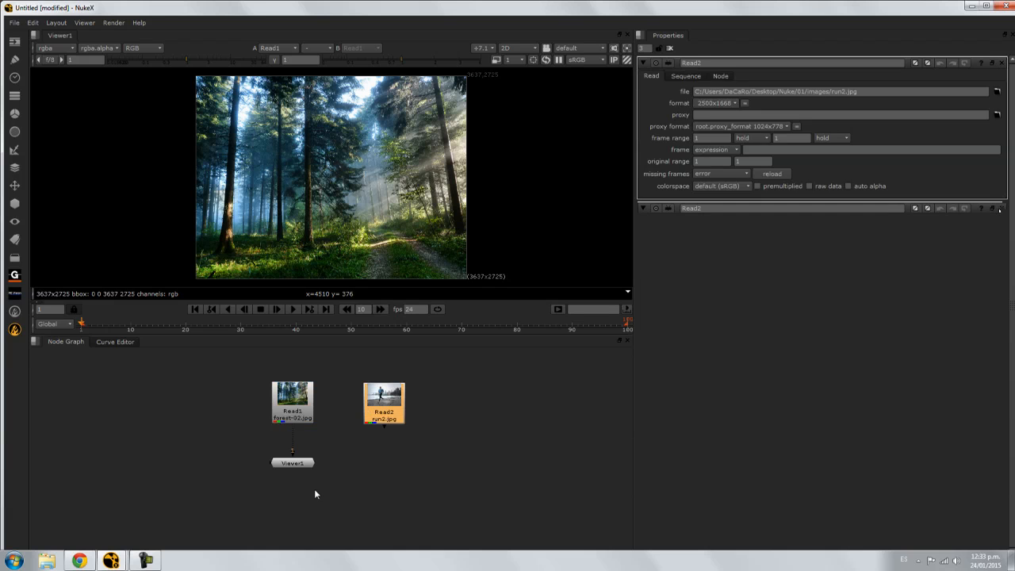
pyautogui.click(294, 408)
pyautogui.doubleClick(294, 407)
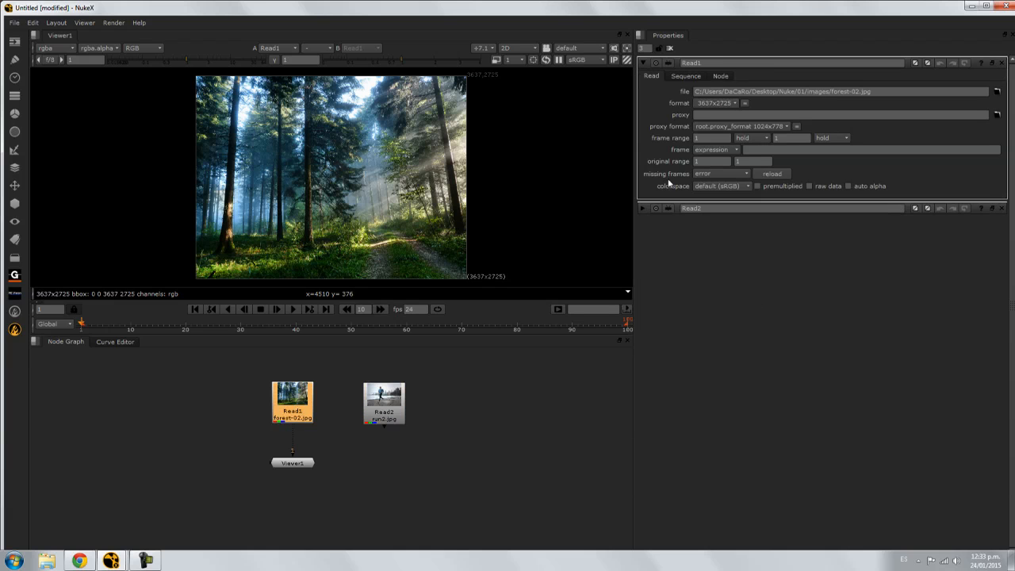
pyautogui.click(643, 208)
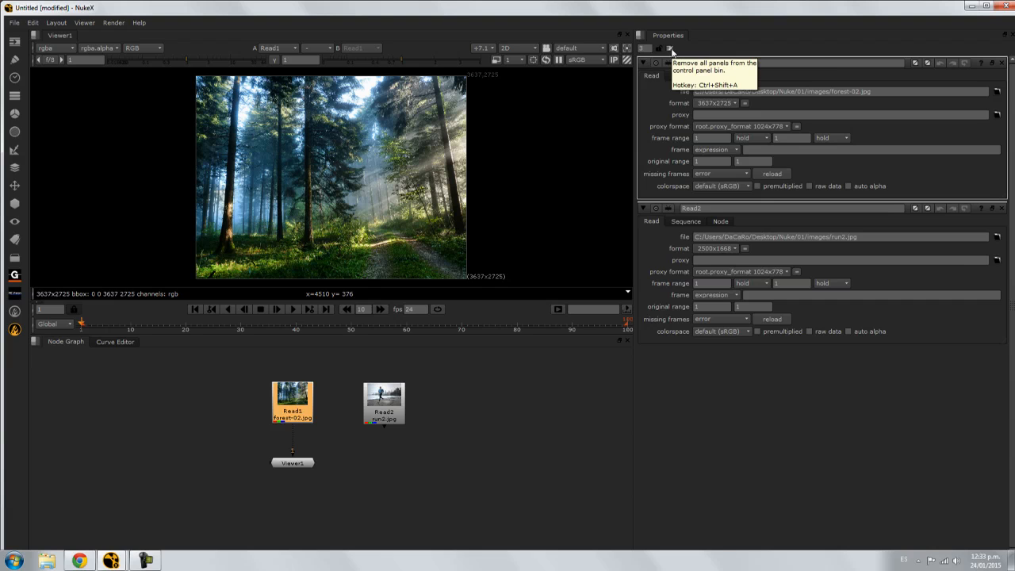
pyautogui.click(671, 50)
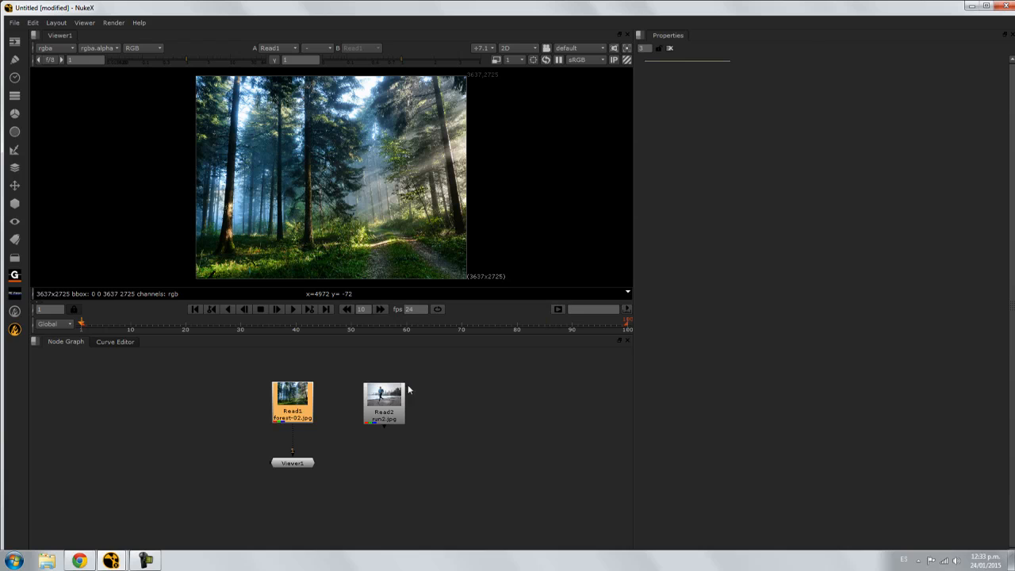
# Move Viewer1 down and to the right in the node graph, and connect the runner Read node to its input 2
pyautogui.moveTo(308, 464); pyautogui.dragTo(339, 487)
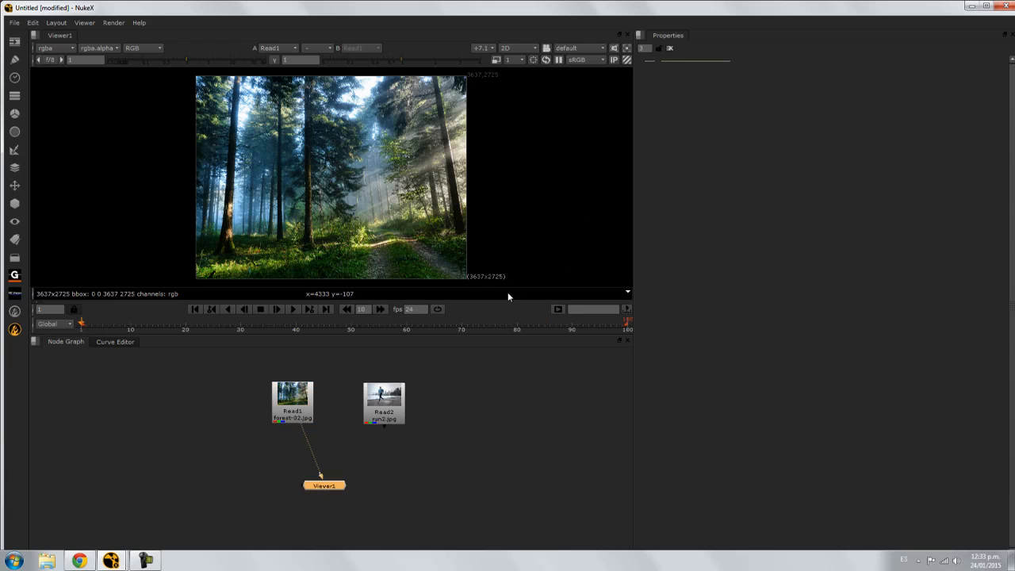
pyautogui.click(384, 401)
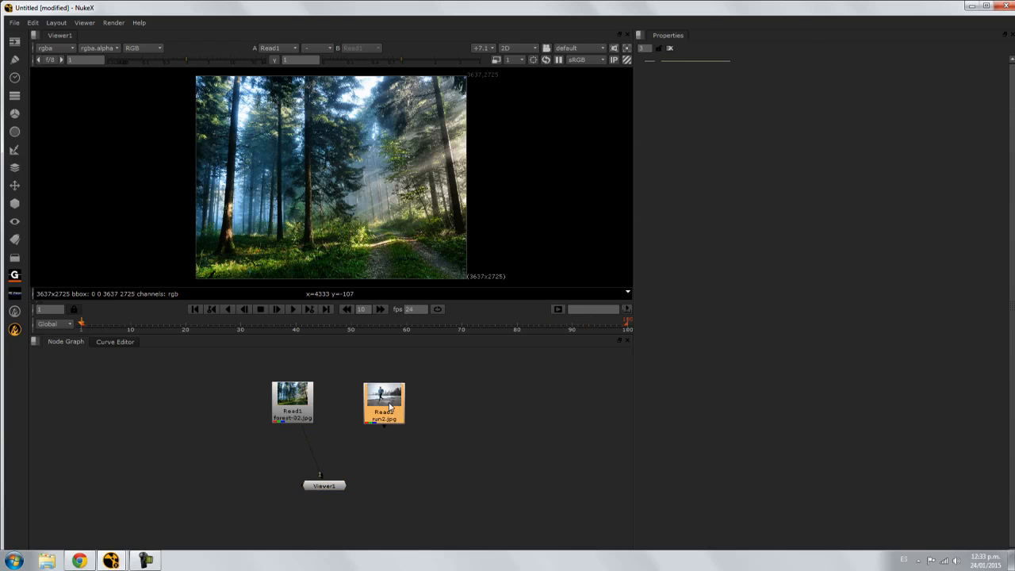
pyautogui.press('2')
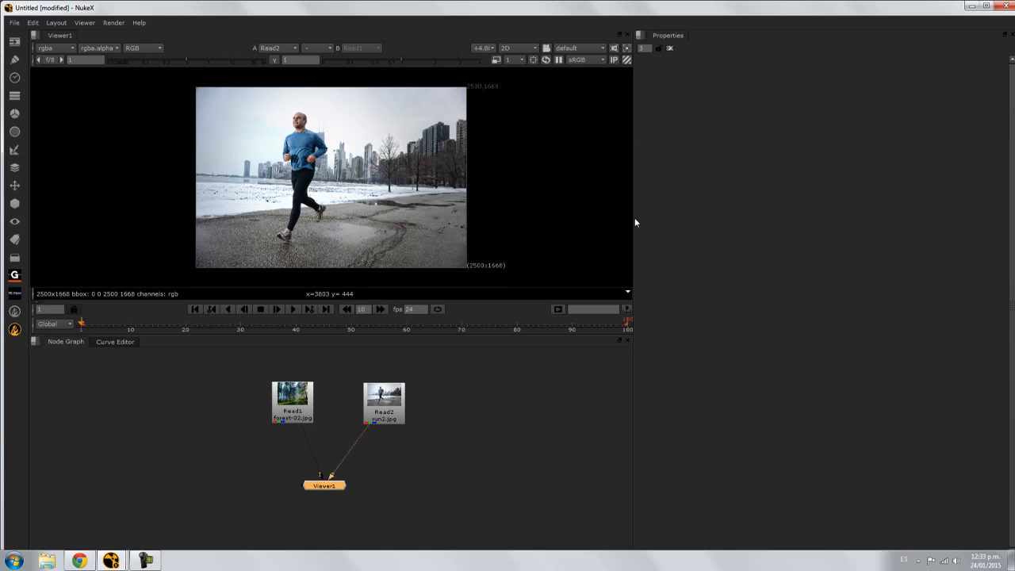
# Centre Viewer1 below the two Read nodes, raise both Read nodes slightly and shift the forest one further left
pyautogui.click(295, 388)
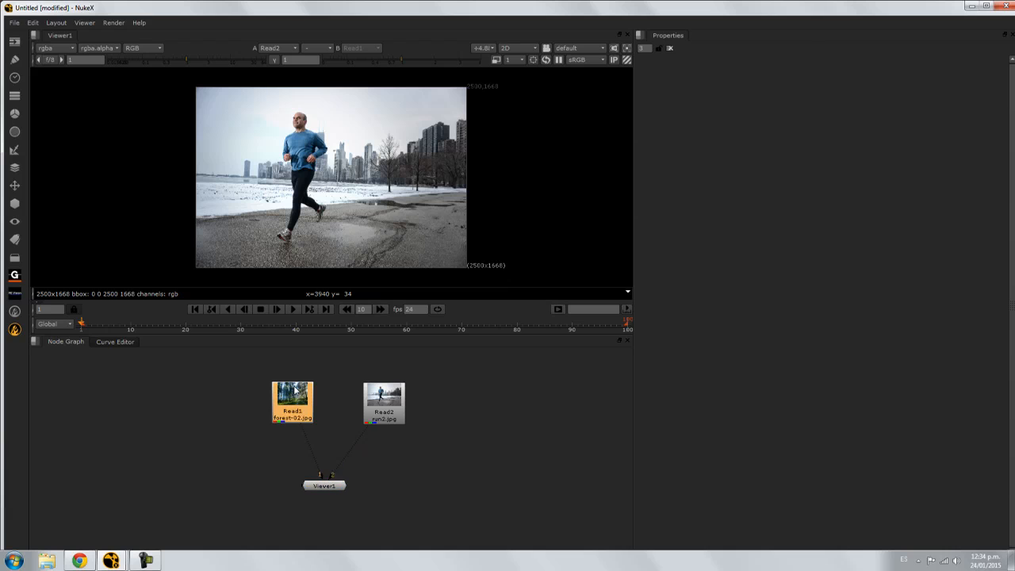
pyautogui.moveTo(333, 484); pyautogui.dragTo(347, 490)
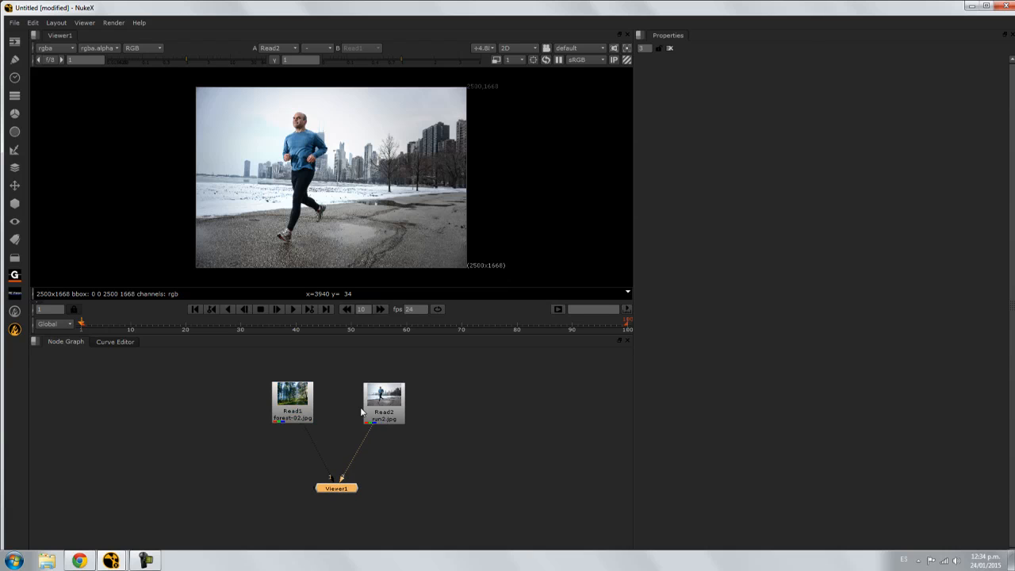
pyautogui.moveTo(371, 400); pyautogui.dragTo(371, 391)
pyautogui.moveTo(309, 406); pyautogui.dragTo(293, 396)
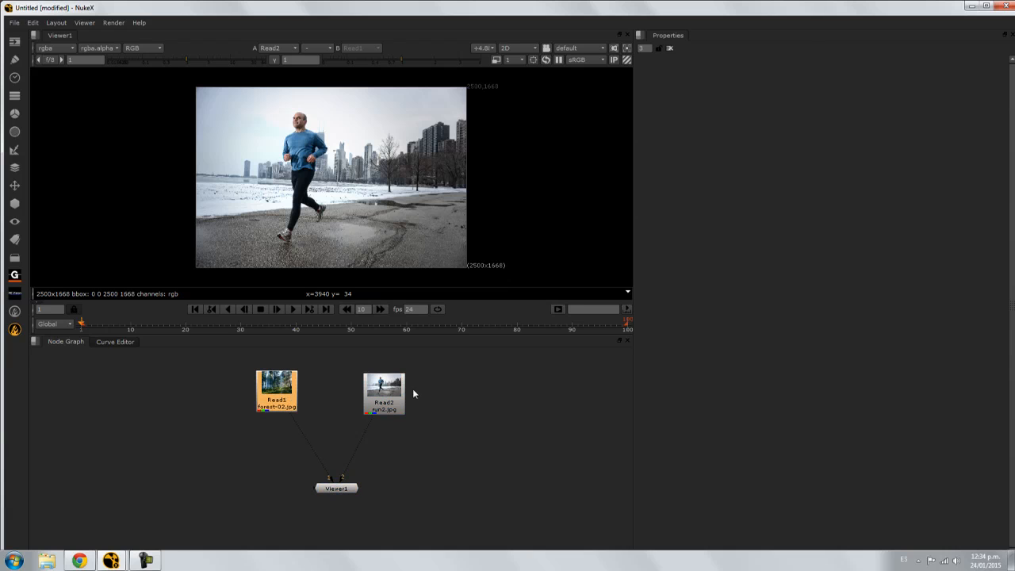
# Open the forest Read node's properties, alternate Viewer1 between the forest and runner inputs, and select the runner Read node
pyautogui.doubleClick(291, 382)
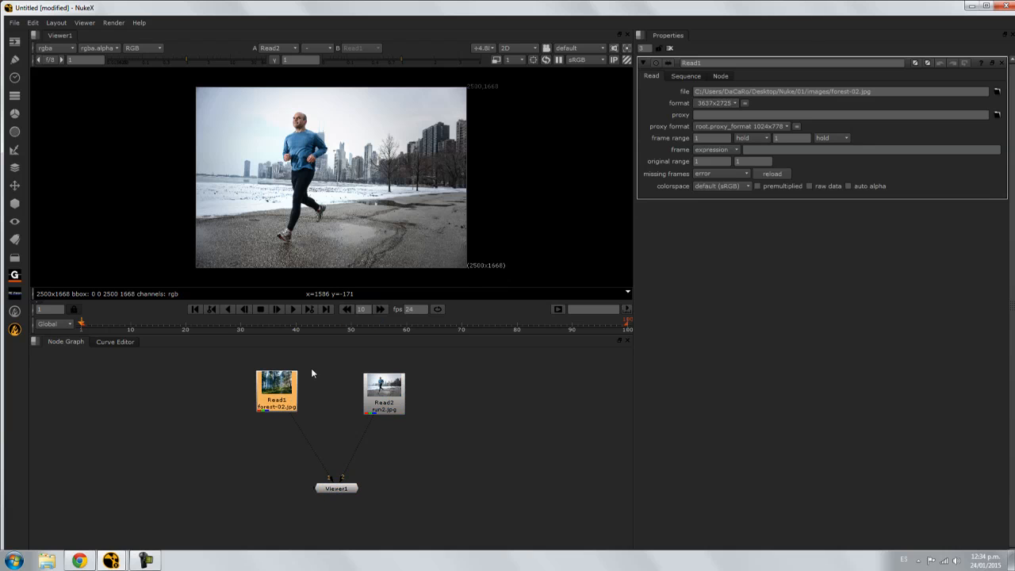
pyautogui.press('1')
pyautogui.press('2')
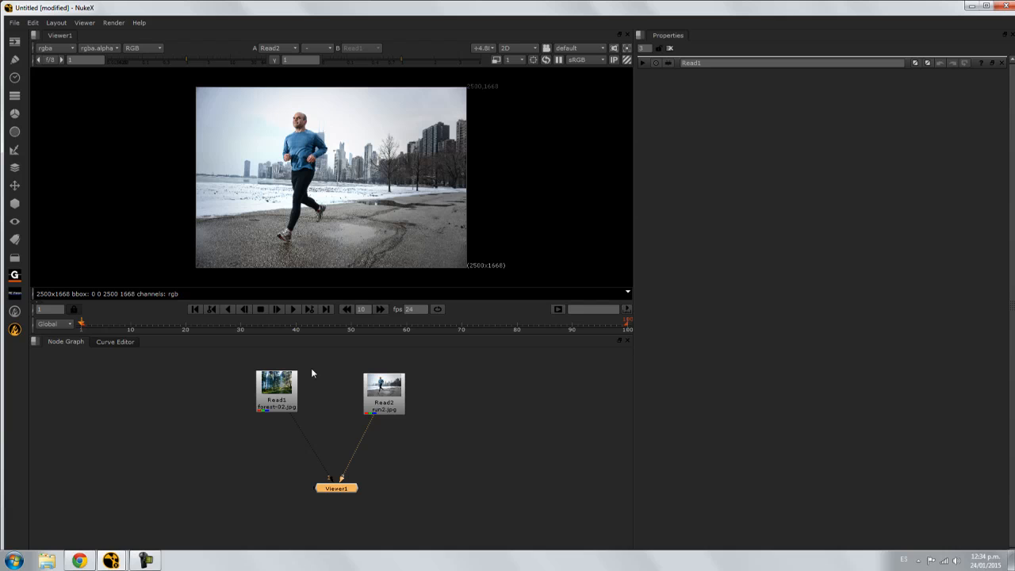
pyautogui.click(370, 385)
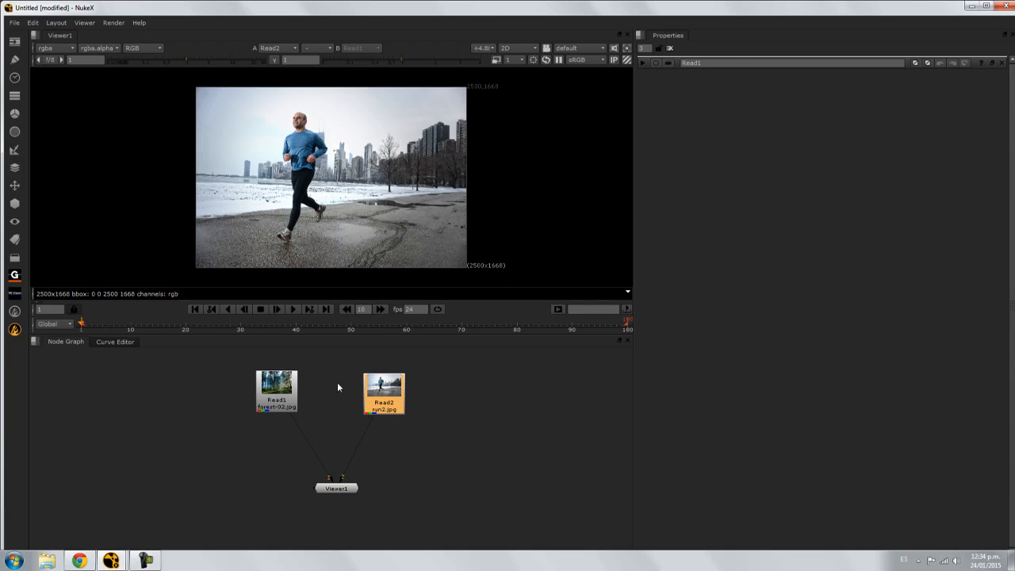
# Show the forest image in Viewer1 and nudge the runner Read node up level with the forest one
pyautogui.doubleClick(293, 387)
pyautogui.press('1')
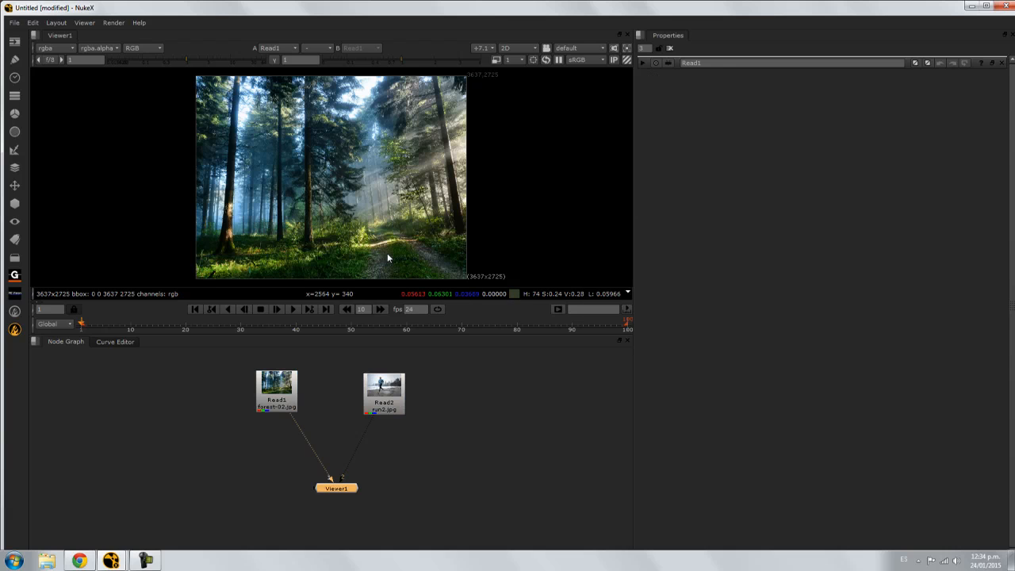
pyautogui.click(384, 384)
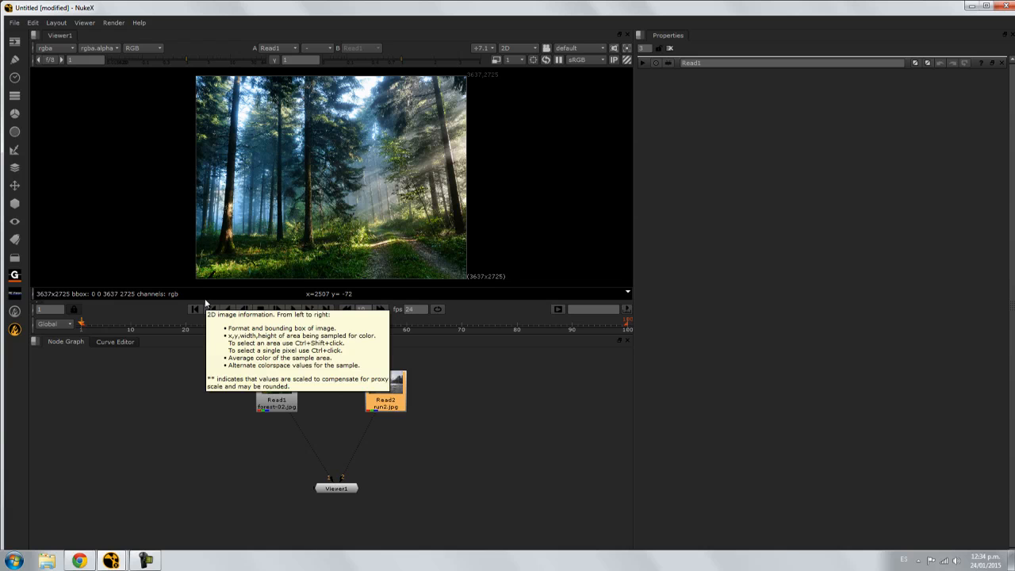
pyautogui.click(14, 77)
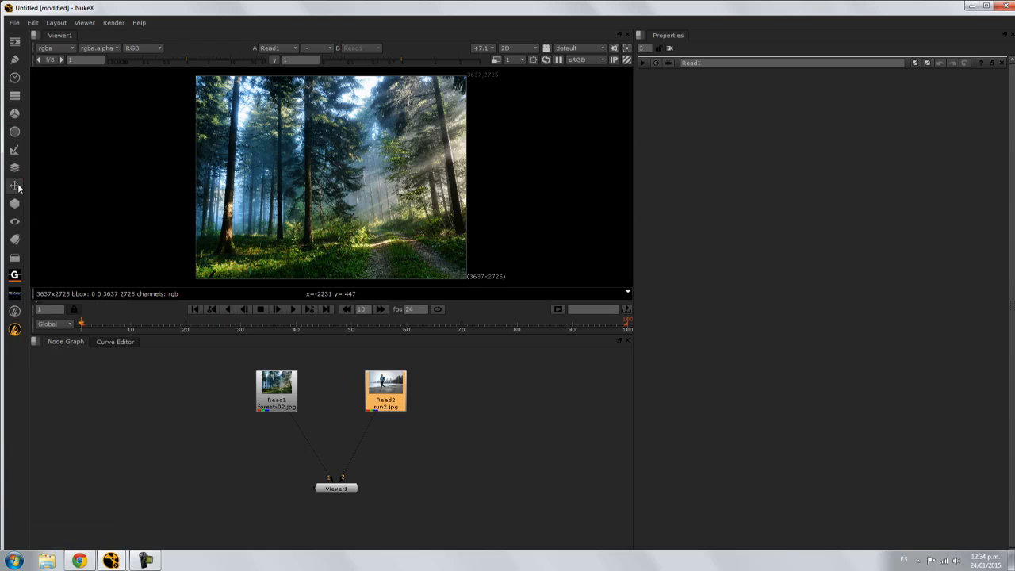
pyautogui.moveTo(14, 222)
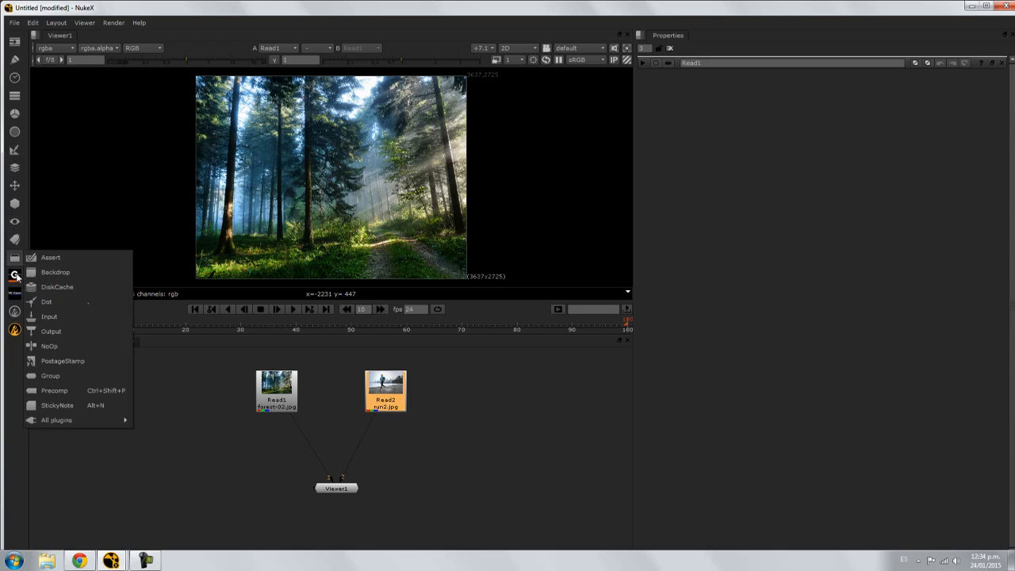
pyautogui.moveTo(14, 275)
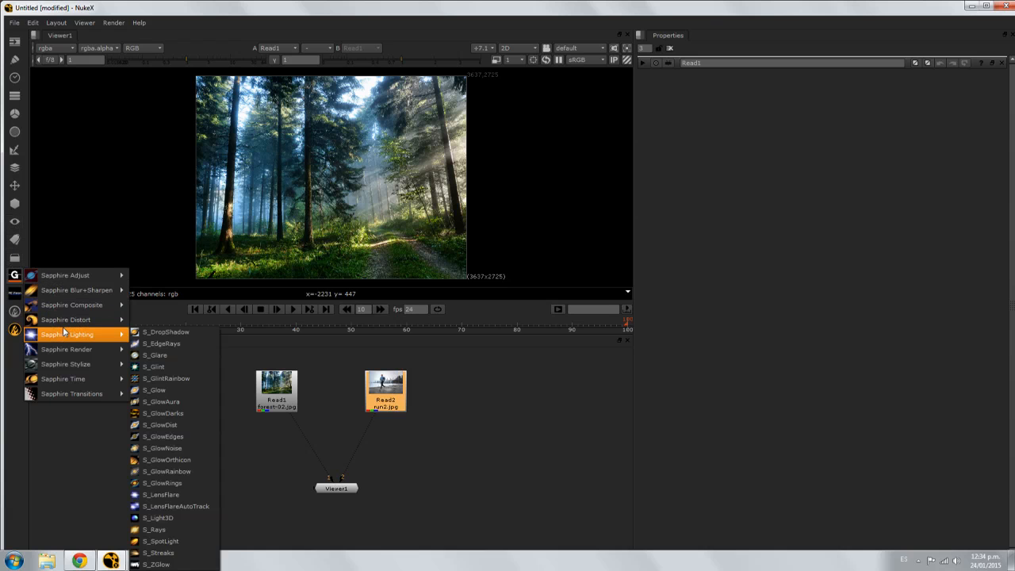
pyautogui.moveTo(38, 318)
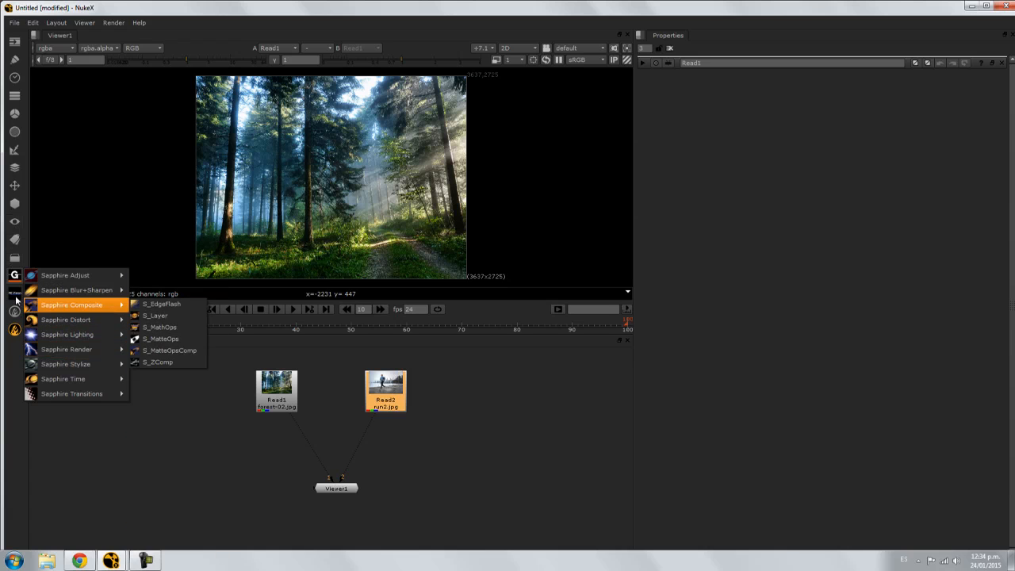
pyautogui.moveTo(15, 298)
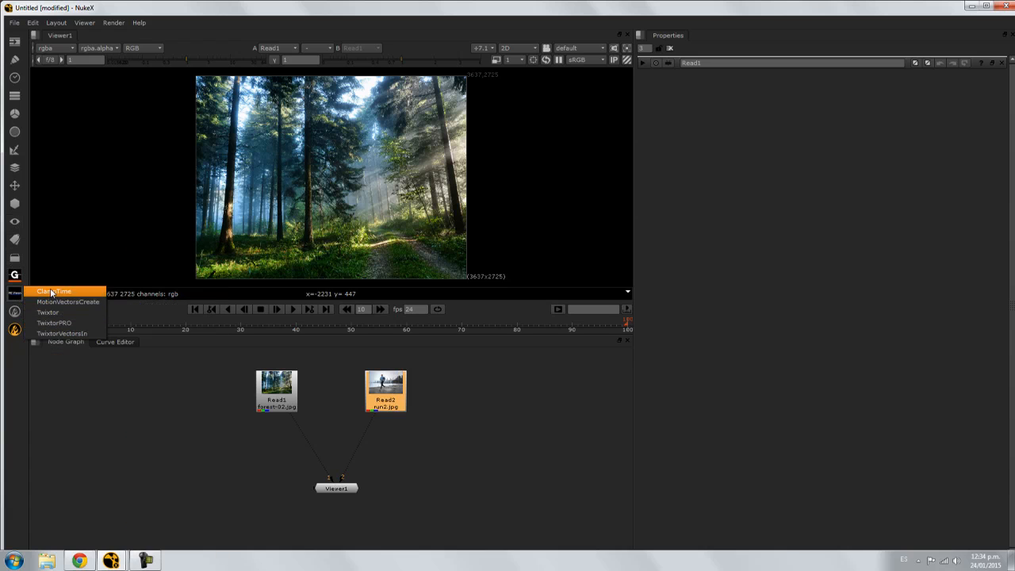
pyautogui.click(125, 383)
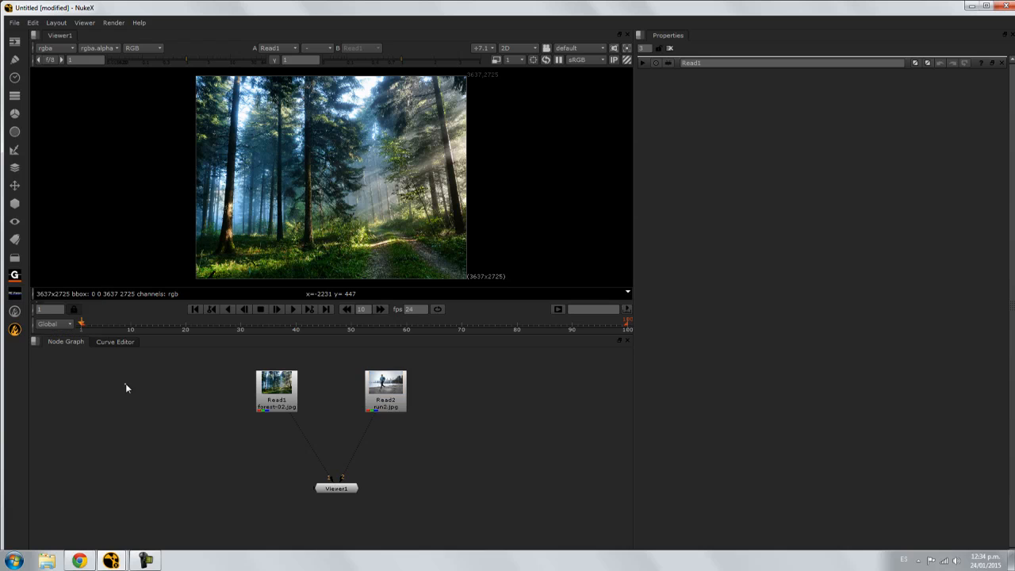
# Add an unconnected Merge node and place it between the two Read nodes, above Viewer1
pyautogui.moveTo(384, 401); pyautogui.dragTo(383, 400)
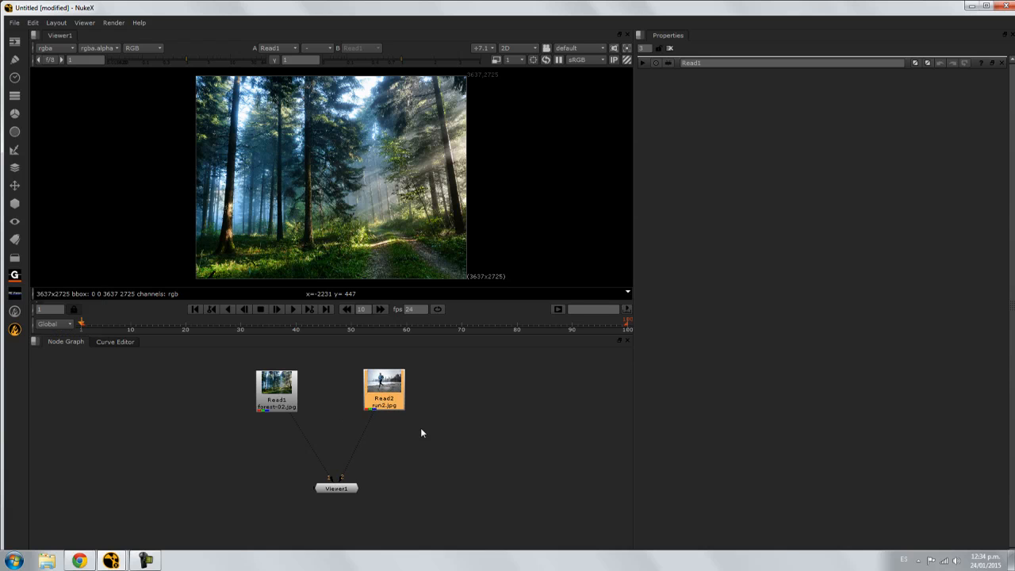
pyautogui.press('m')
pyautogui.moveTo(446, 391); pyautogui.dragTo(385, 401)
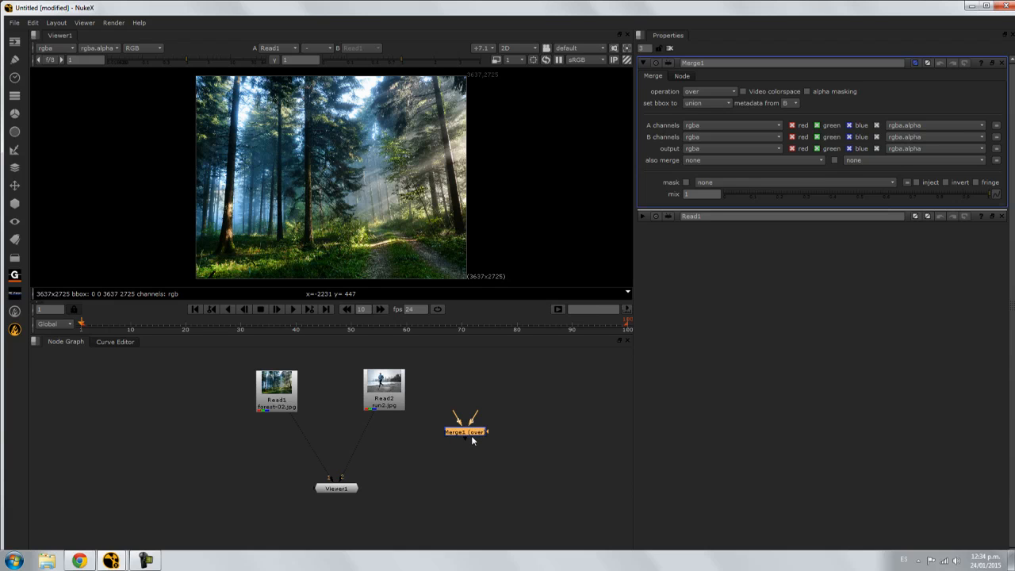
pyautogui.scroll(5, 473, 443)
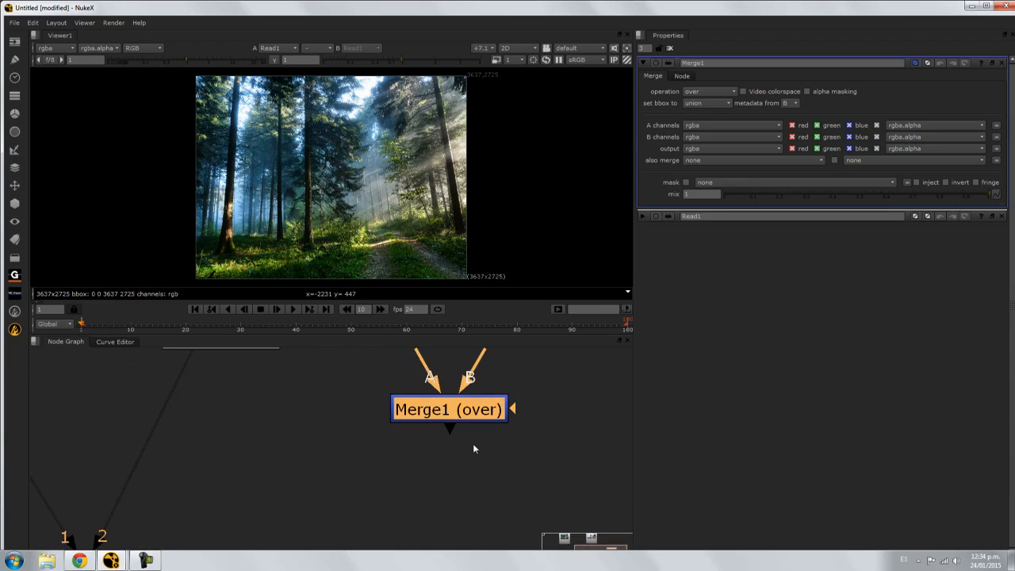
pyautogui.scroll(-3, 473, 448)
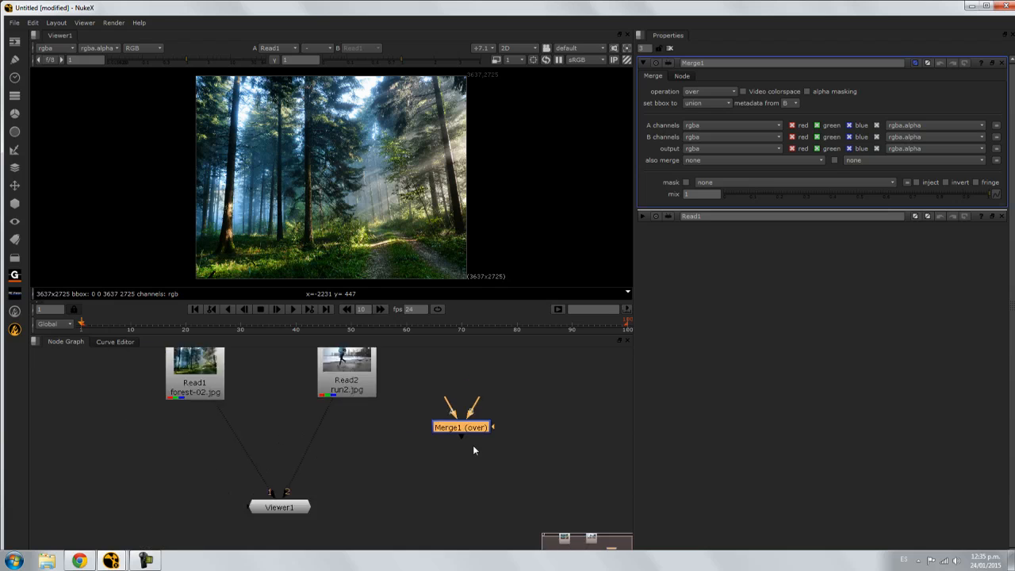
pyautogui.moveTo(357, 444); pyautogui.dragTo(417, 471, button='middle')
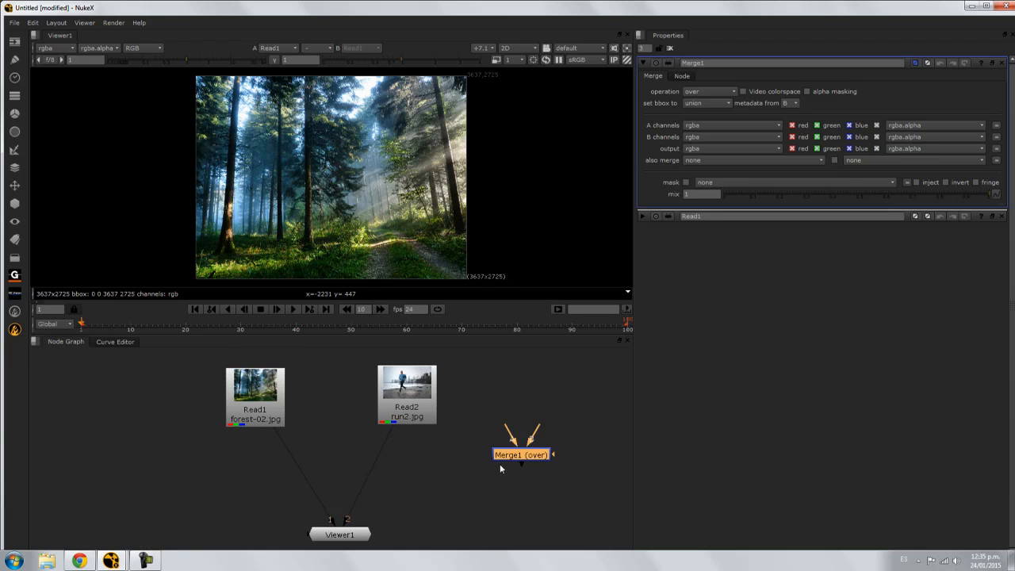
pyautogui.moveTo(520, 458); pyautogui.dragTo(338, 466)
pyautogui.click(441, 464)
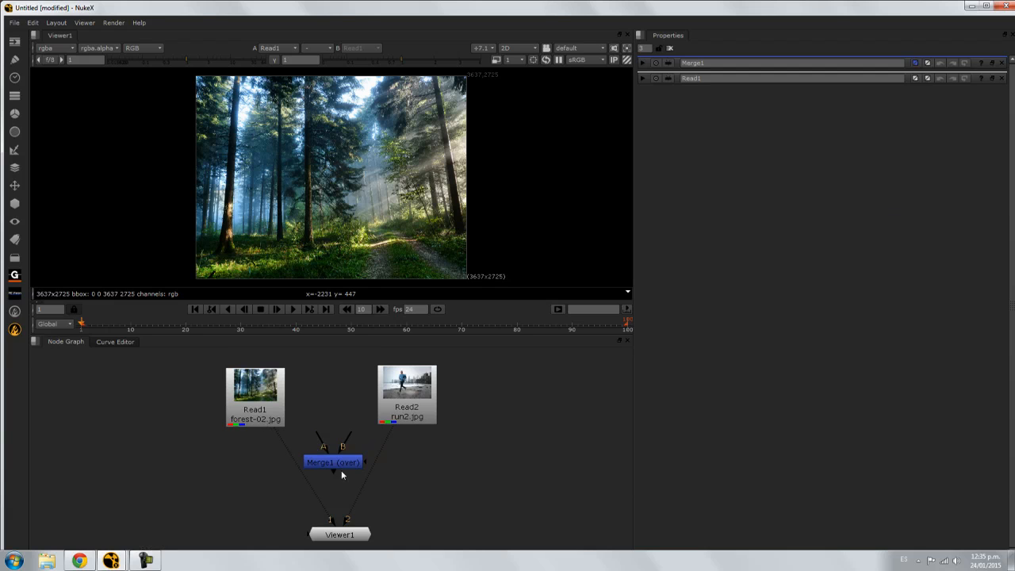
# Connect the Merge node's A input to the forest Read and its B input to the runner Read, and open its properties
pyautogui.moveTo(320, 440); pyautogui.dragTo(352, 433)
pyautogui.moveTo(310, 418); pyautogui.dragTo(286, 400)
pyautogui.moveTo(347, 441); pyautogui.dragTo(390, 406)
pyautogui.doubleClick(335, 464)
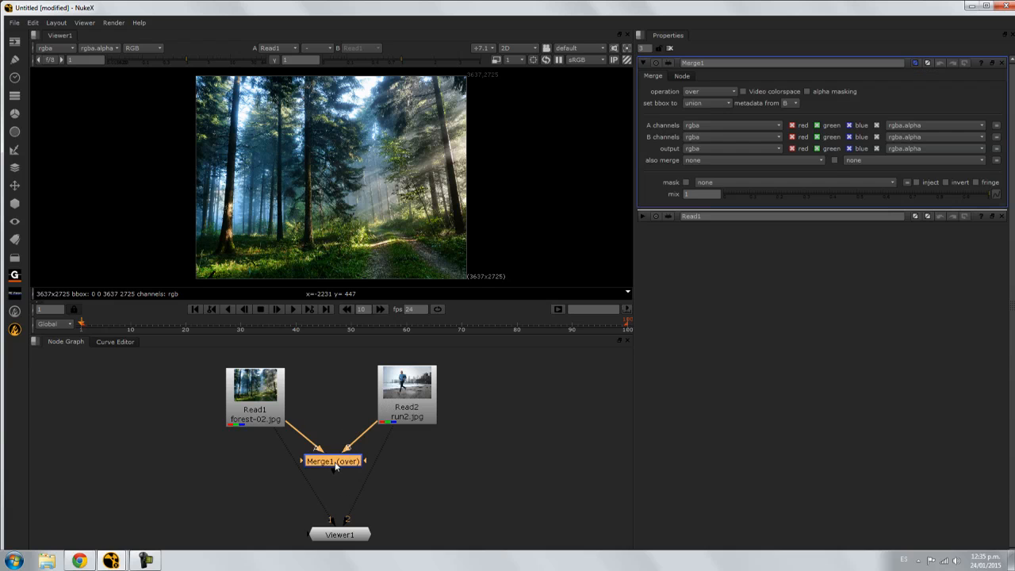
# Connect the Merge node to Viewer1's input 3, keep the forest on input 1, and shift Viewer1 and the Merge slightly left
pyautogui.press('3')
pyautogui.moveTo(344, 535); pyautogui.dragTo(335, 536)
pyautogui.moveTo(347, 463); pyautogui.dragTo(349, 458)
pyautogui.press('1')
pyautogui.moveTo(348, 457); pyautogui.dragTo(340, 461)
pyautogui.click(262, 407)
pyautogui.press('1')
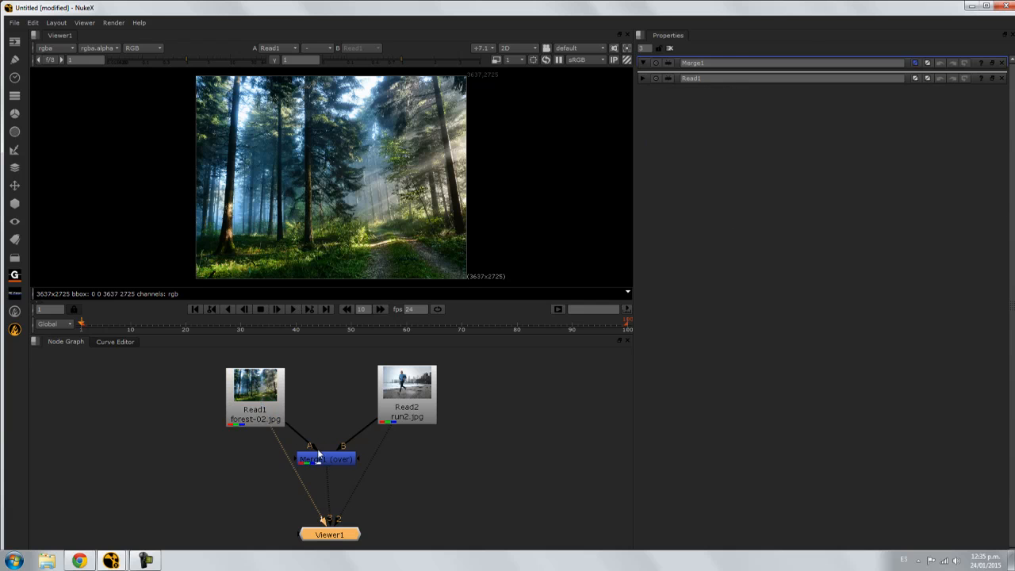
# Switch Viewer1 repeatedly between inputs 1, 2 and 3 to compare forest, runner and merged image
pyautogui.press('2')
pyautogui.press('3')
pyautogui.press('1')
pyautogui.press('3')
pyautogui.press('1')
pyautogui.press('3')
pyautogui.press('1')
pyautogui.press('2')
pyautogui.press('3')
# Spread the two Read nodes further apart and raise the Merge node in line between them
pyautogui.moveTo(327, 458); pyautogui.dragTo(332, 443)
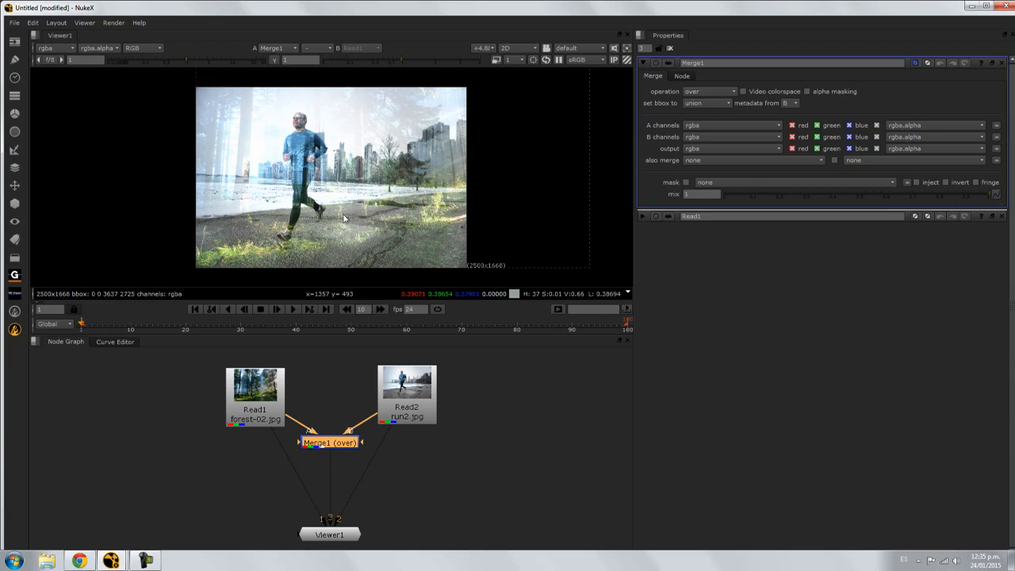
pyautogui.moveTo(410, 399); pyautogui.dragTo(447, 403)
pyautogui.moveTo(271, 395); pyautogui.dragTo(235, 409)
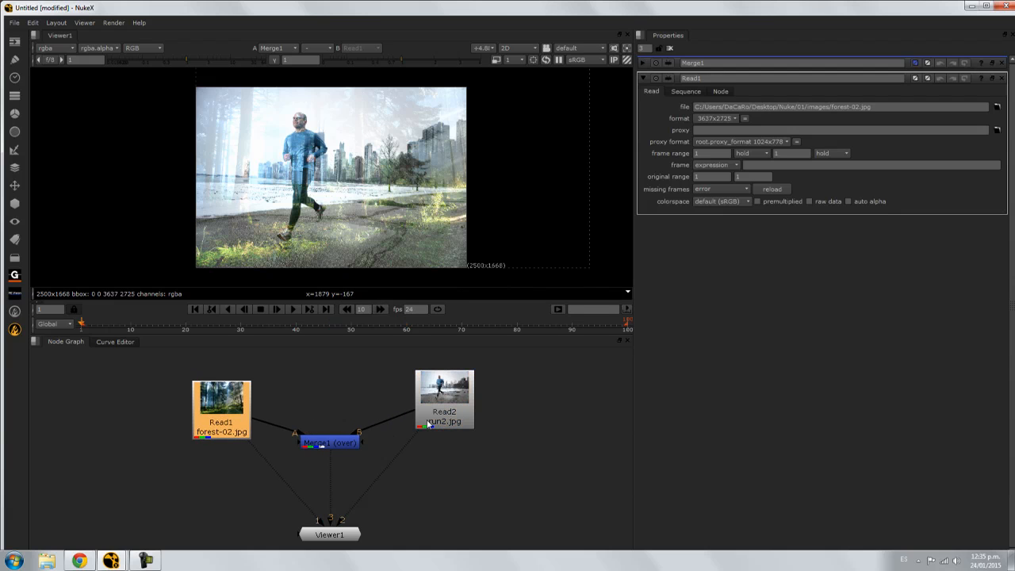
pyautogui.moveTo(337, 446); pyautogui.dragTo(340, 411)
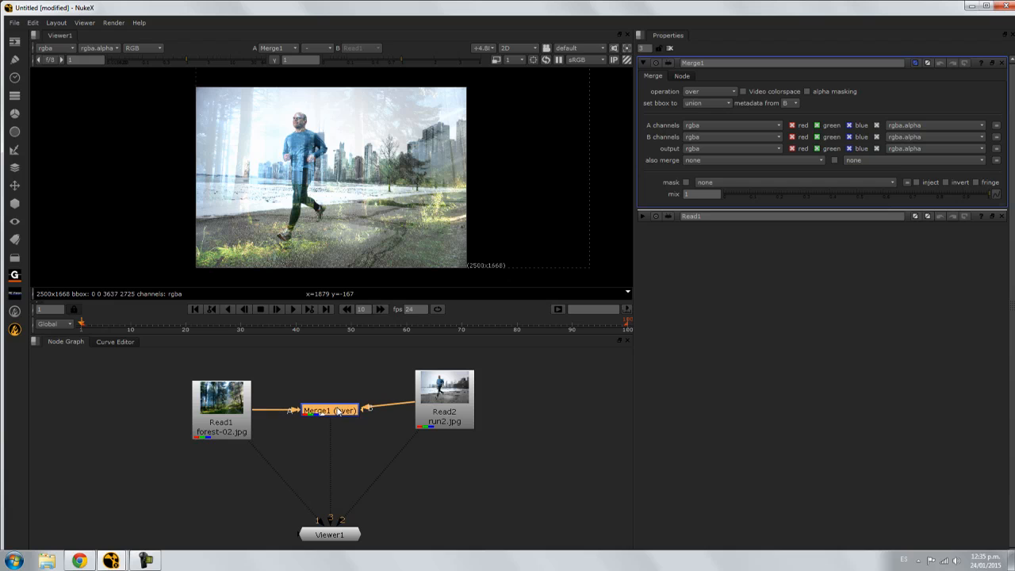
# Bring both Read nodes back in close beside the Merge node at equal height, and move Viewer1 up slightly, centred below it
pyautogui.moveTo(331, 534); pyautogui.dragTo(330, 491)
pyautogui.moveTo(457, 404); pyautogui.dragTo(426, 415)
pyautogui.moveTo(238, 421); pyautogui.dragTo(270, 417)
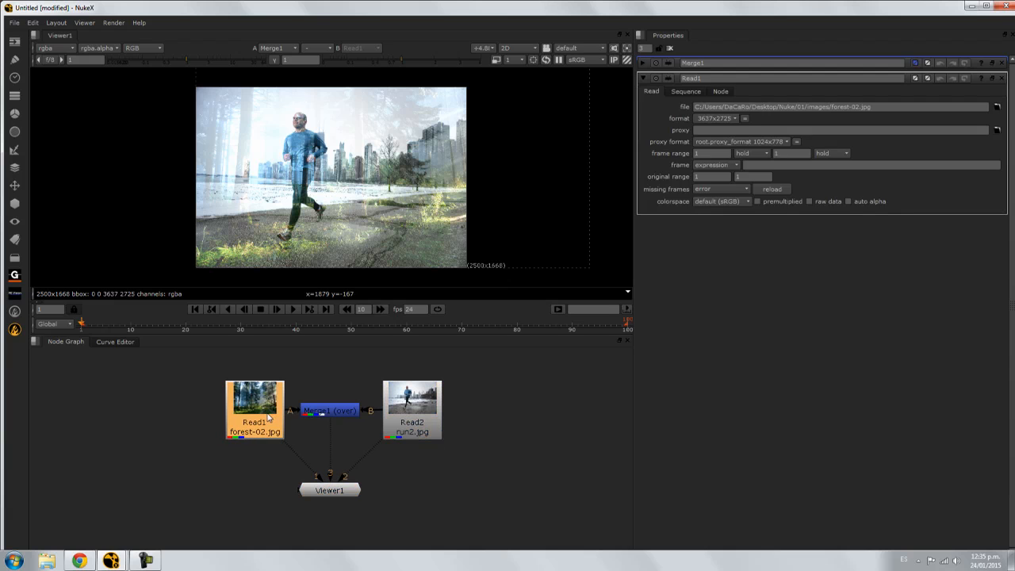
pyautogui.moveTo(335, 495); pyautogui.dragTo(334, 521)
pyautogui.moveTo(326, 419); pyautogui.dragTo(337, 416)
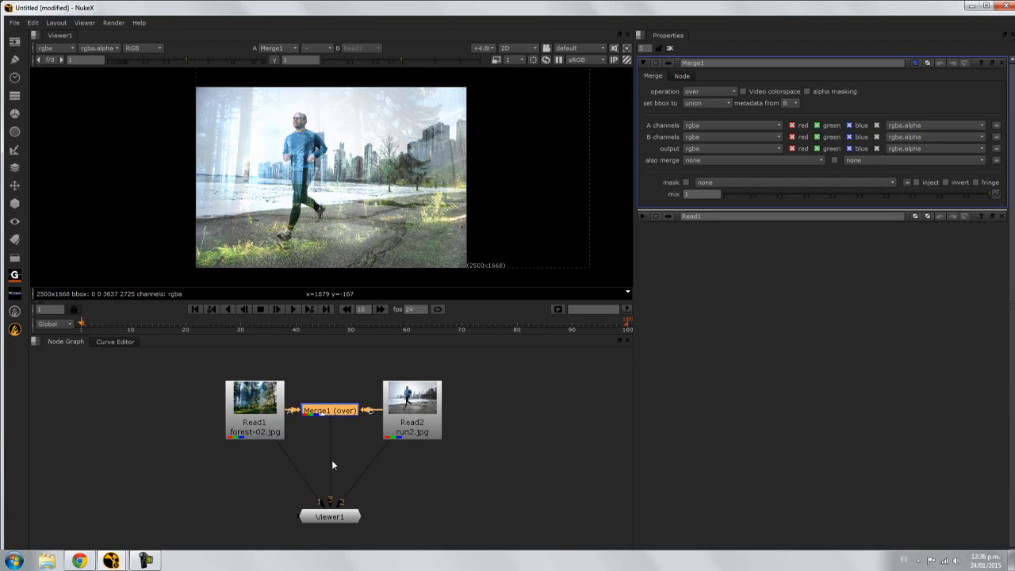
# Disconnect both Read nodes from Viewer1 and connect only the Merge node to it
pyautogui.moveTo(289, 453); pyautogui.dragTo(309, 468)
pyautogui.moveTo(385, 446); pyautogui.dragTo(354, 478)
pyautogui.press('1')
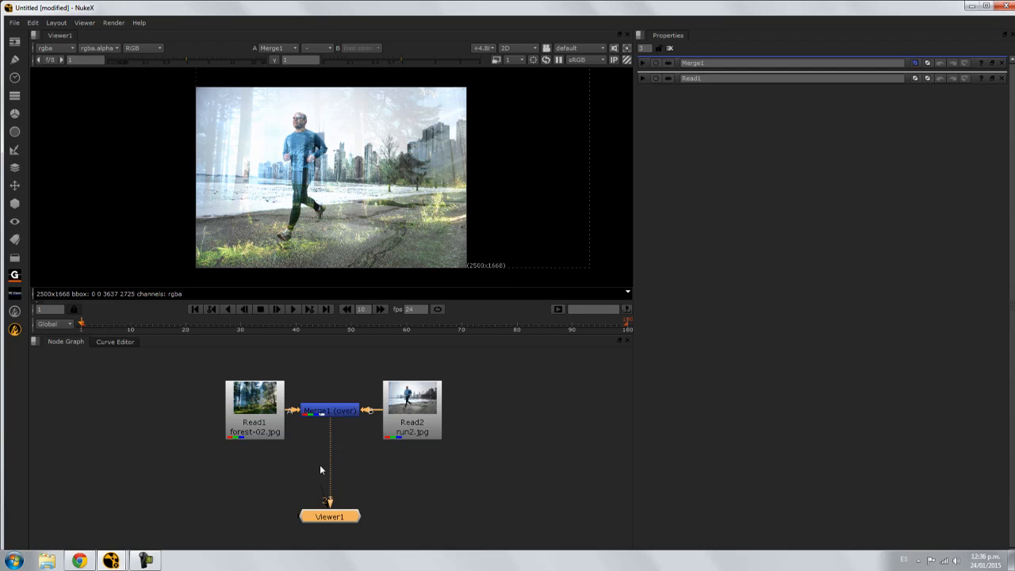
pyautogui.moveTo(327, 412); pyautogui.dragTo(329, 416)
pyautogui.press('1')
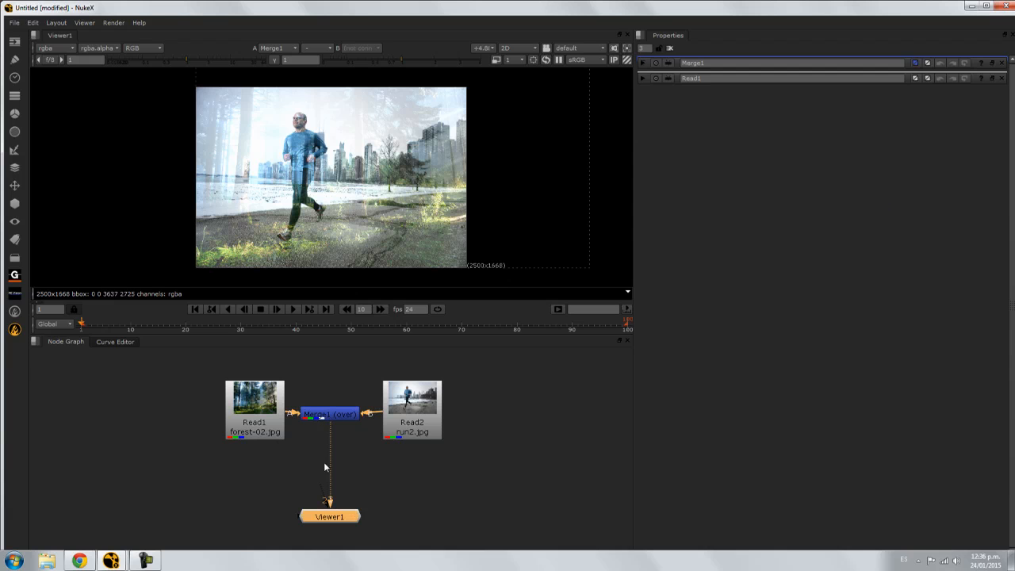
pyautogui.moveTo(330, 495); pyautogui.dragTo(329, 419)
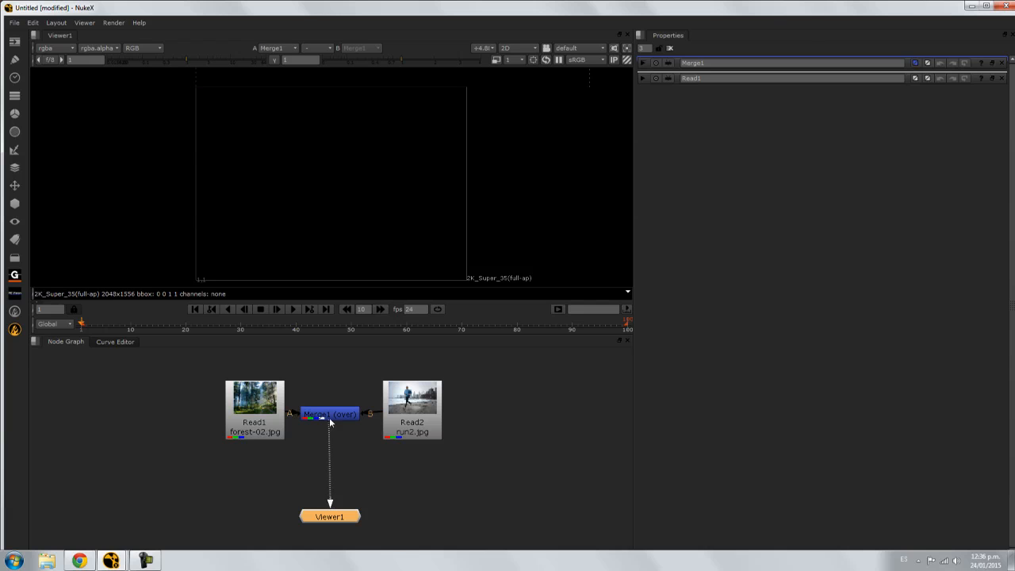
pyautogui.click(330, 413)
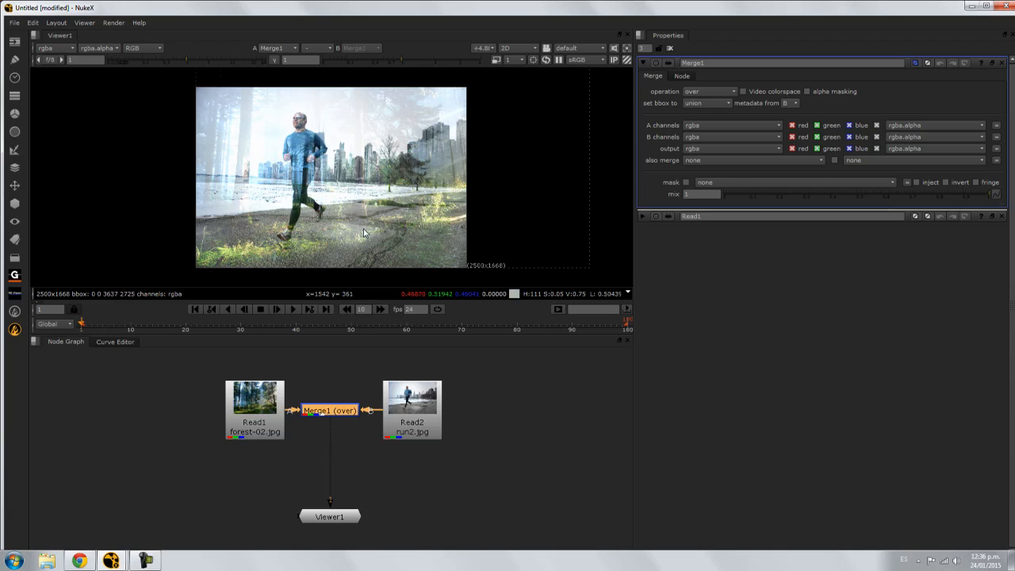
# Inspect the merged image's bounding box against the forest Read node's properties, and shift that node slightly left
pyautogui.scroll(-3, 364, 238)
pyautogui.moveTo(368, 268); pyautogui.dragTo(350, 235, button='middle')
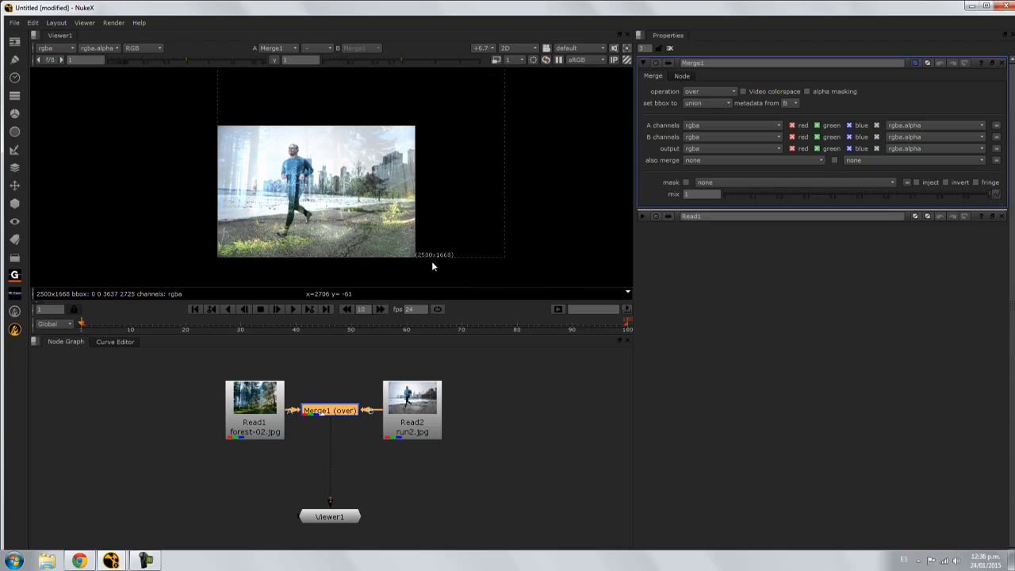
pyautogui.doubleClick(263, 395)
pyautogui.scroll(-2, 403, 283)
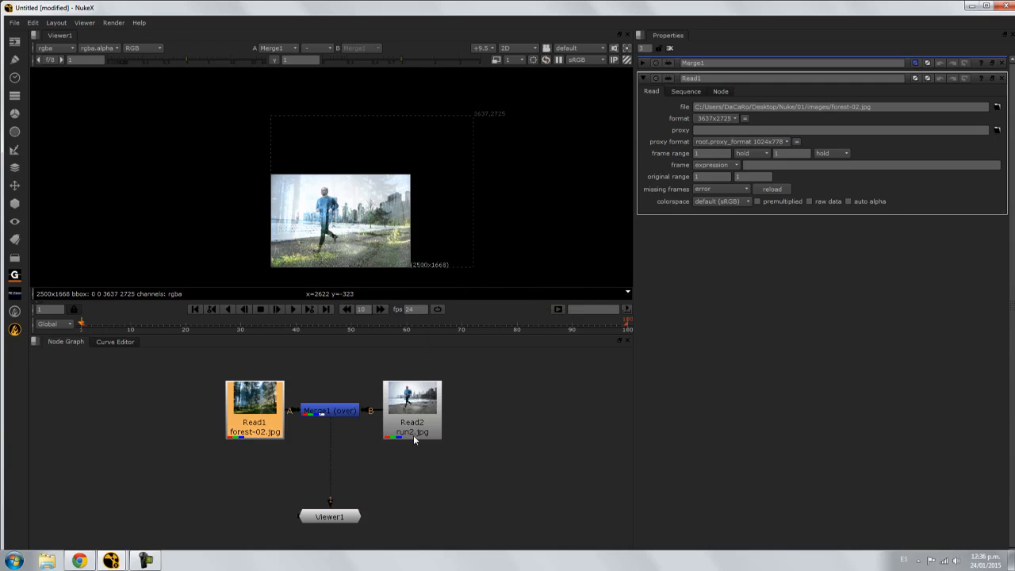
pyautogui.click(466, 413)
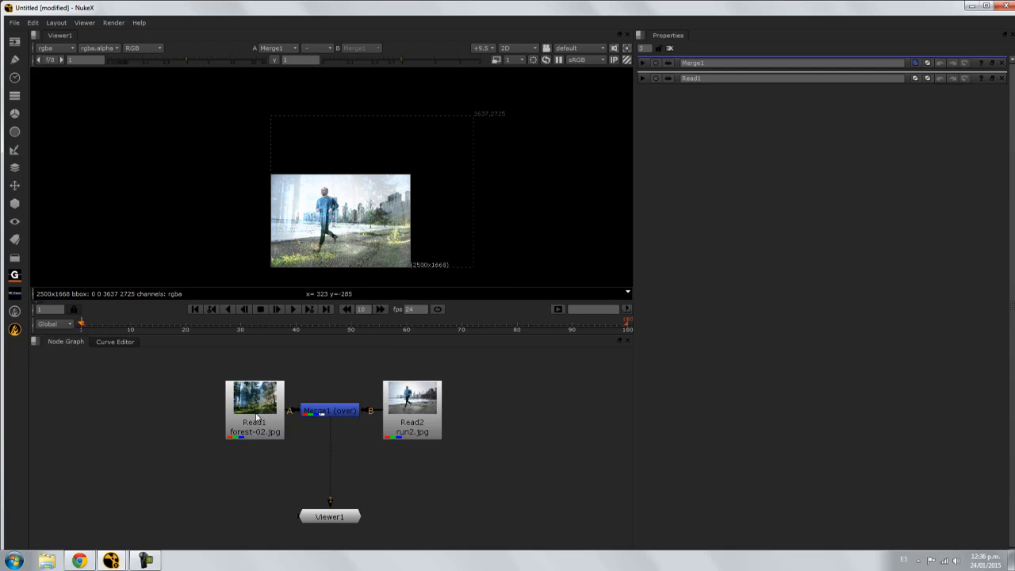
pyautogui.moveTo(256, 416); pyautogui.dragTo(249, 418)
pyautogui.click(475, 412)
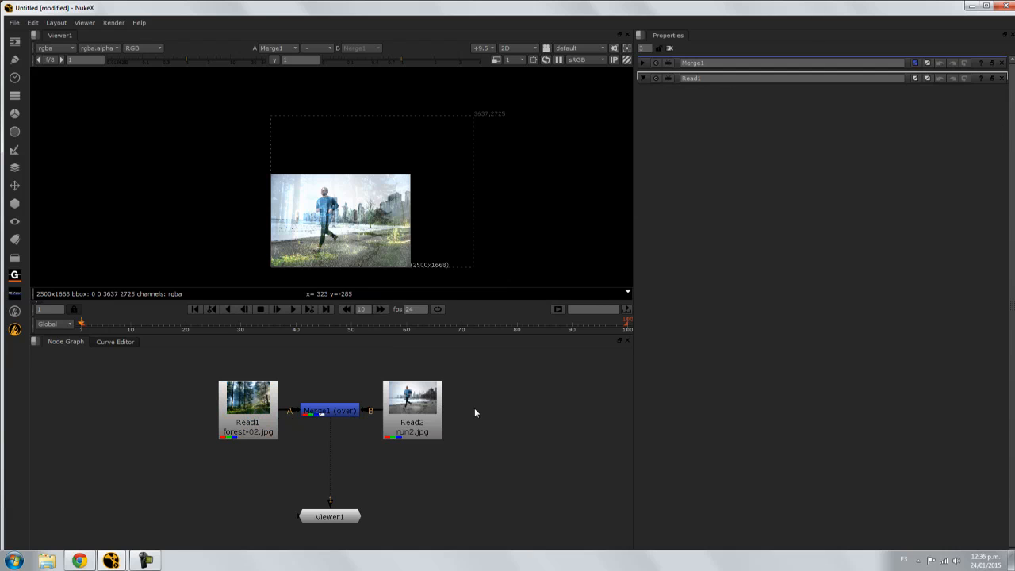
# Set the project's full size format to HD 1920x1080, and check the empty frame by briefly disconnecting Viewer1 from the Merge node
pyautogui.press('s')
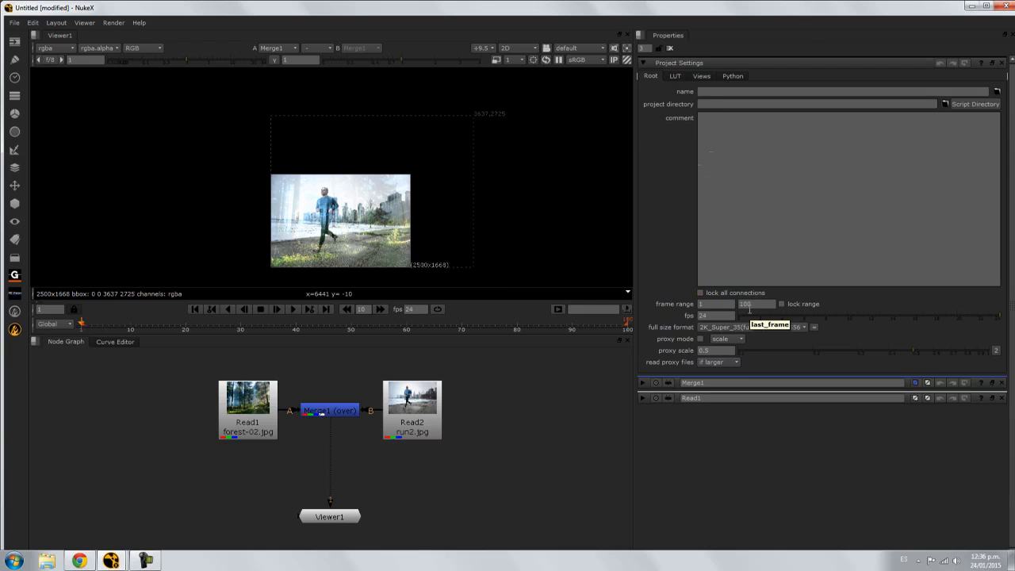
pyautogui.click(768, 325)
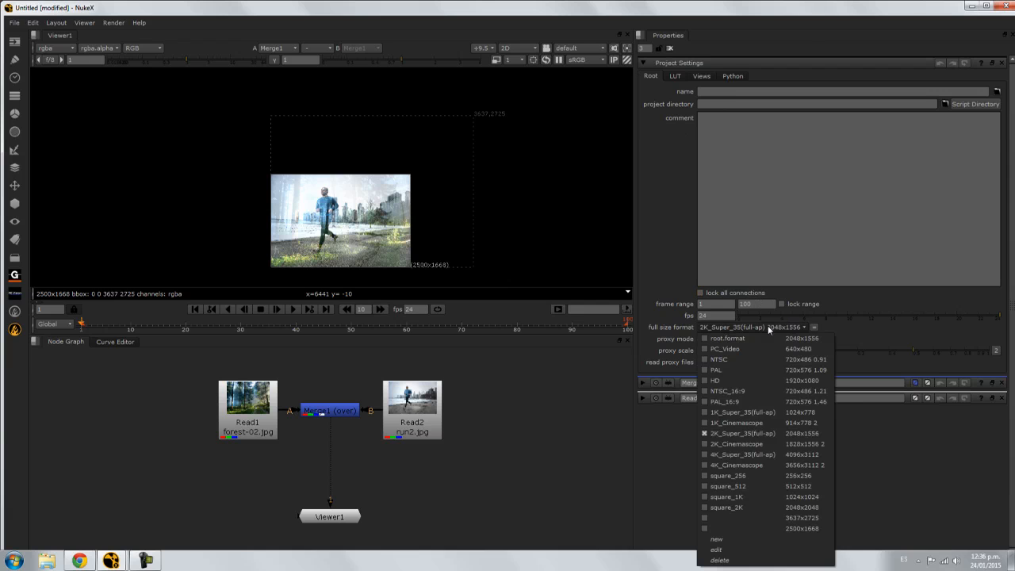
pyautogui.click(740, 382)
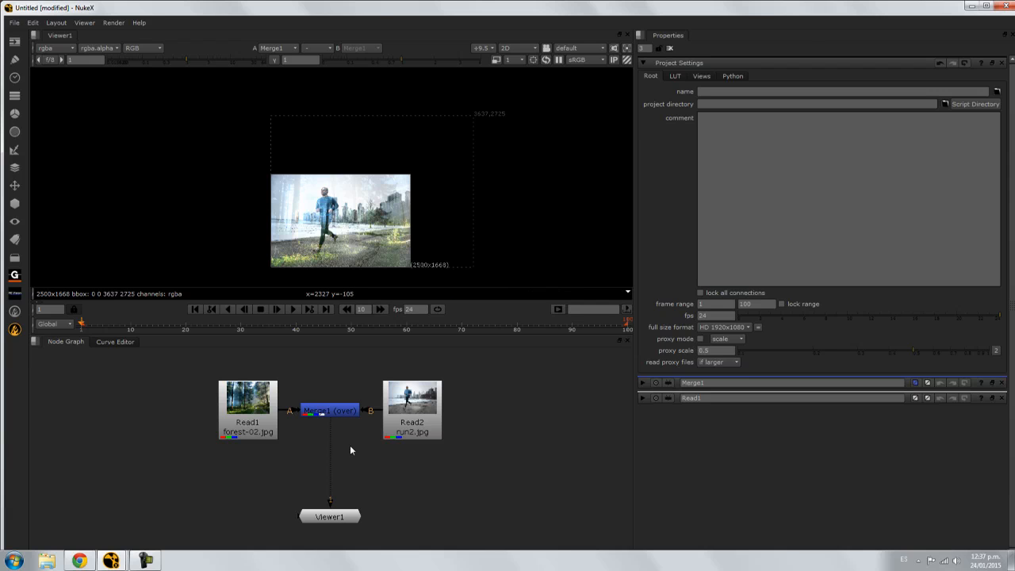
pyautogui.moveTo(329, 493); pyautogui.dragTo(348, 448)
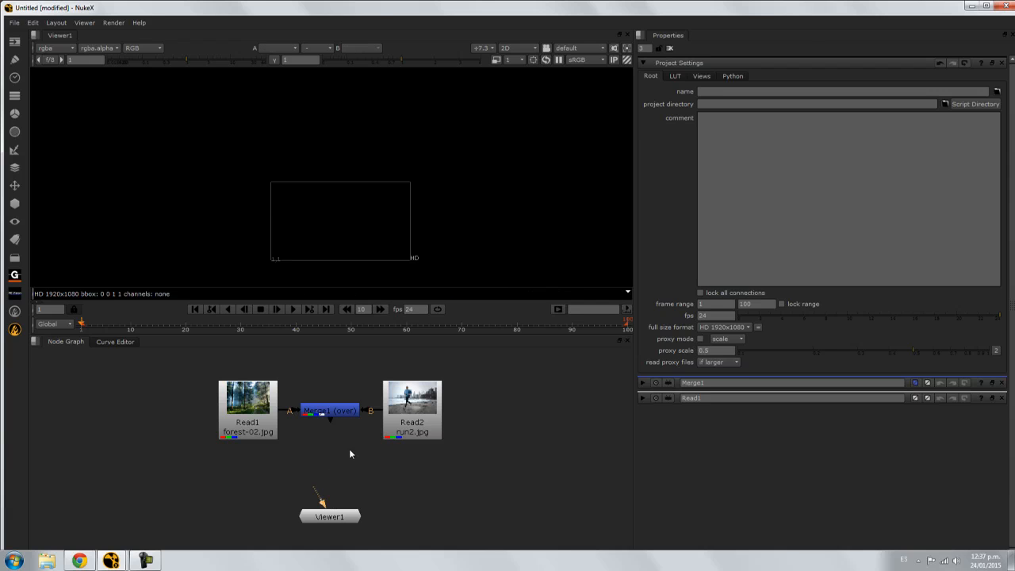
pyautogui.moveTo(319, 500); pyautogui.dragTo(331, 411)
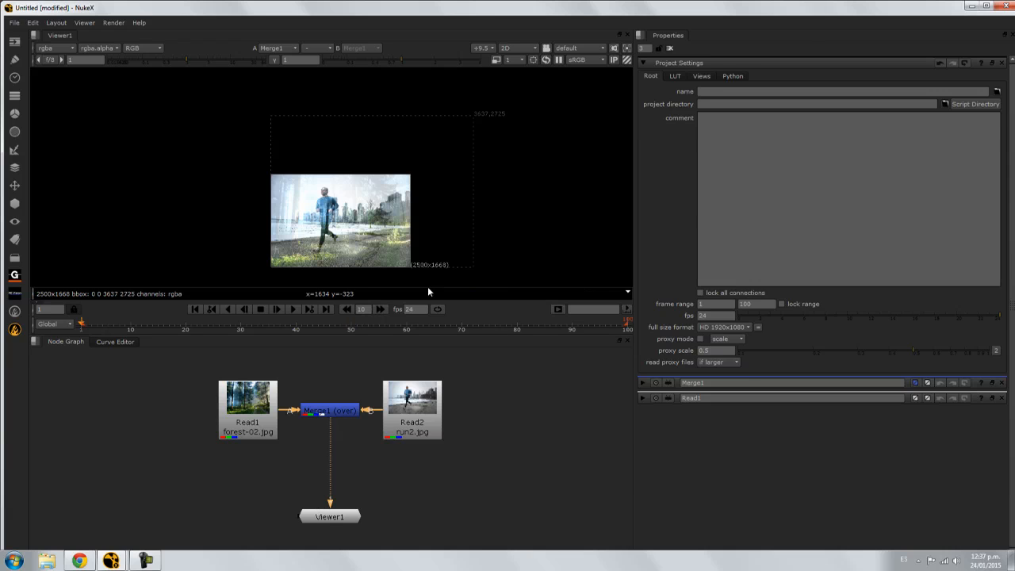
# Spread the two Read nodes wide apart above the Merge node, forest on one side and running man on the other
pyautogui.moveTo(414, 404); pyautogui.dragTo(462, 405)
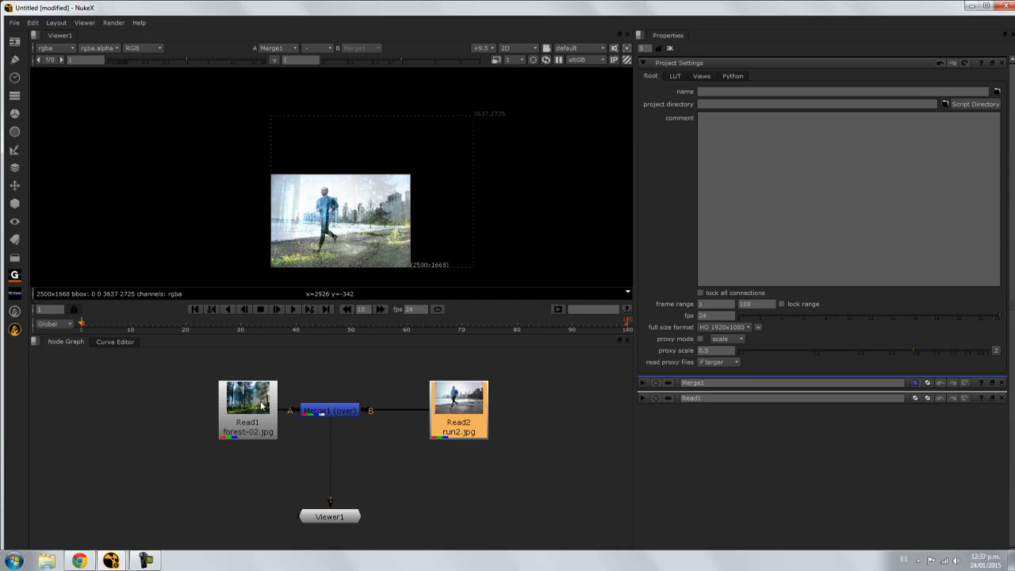
pyautogui.moveTo(251, 409); pyautogui.dragTo(208, 409)
pyautogui.moveTo(436, 403); pyautogui.dragTo(463, 375)
pyautogui.moveTo(214, 409)
pyautogui.mouseDown()
pyautogui.moveTo(212, 371)
pyautogui.moveTo(200, 424)
pyautogui.moveTo(196, 408)
pyautogui.mouseUp()
pyautogui.moveTo(484, 426); pyautogui.dragTo(486, 395)
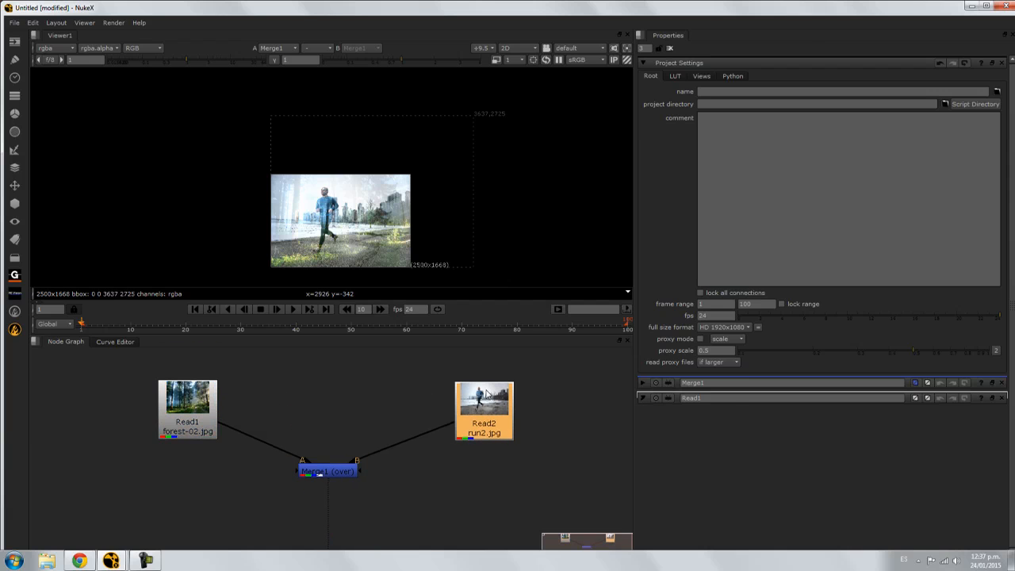
pyautogui.moveTo(205, 423); pyautogui.dragTo(205, 405)
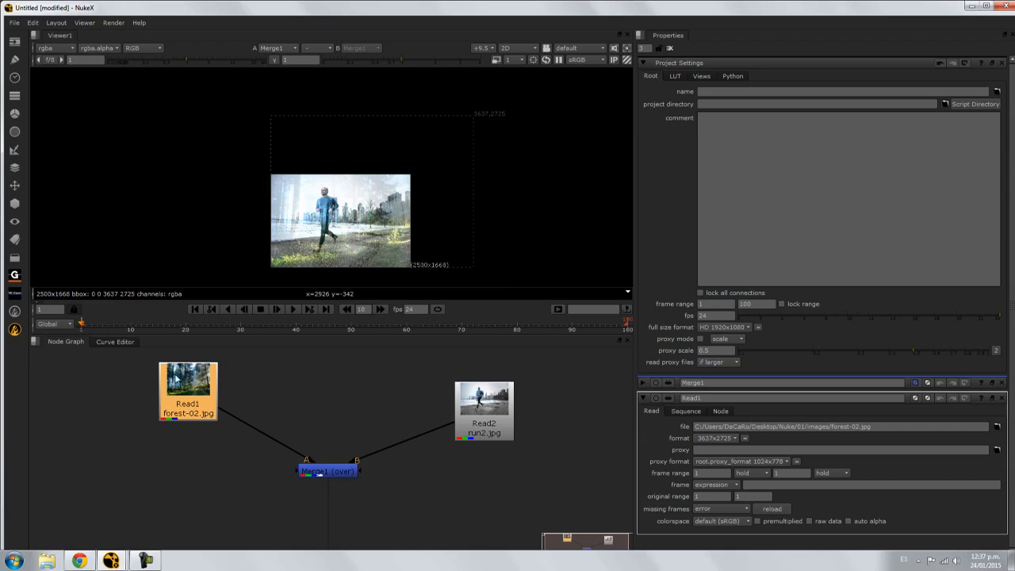
pyautogui.scroll(1, 195, 402)
pyautogui.scroll(-1, 307, 450)
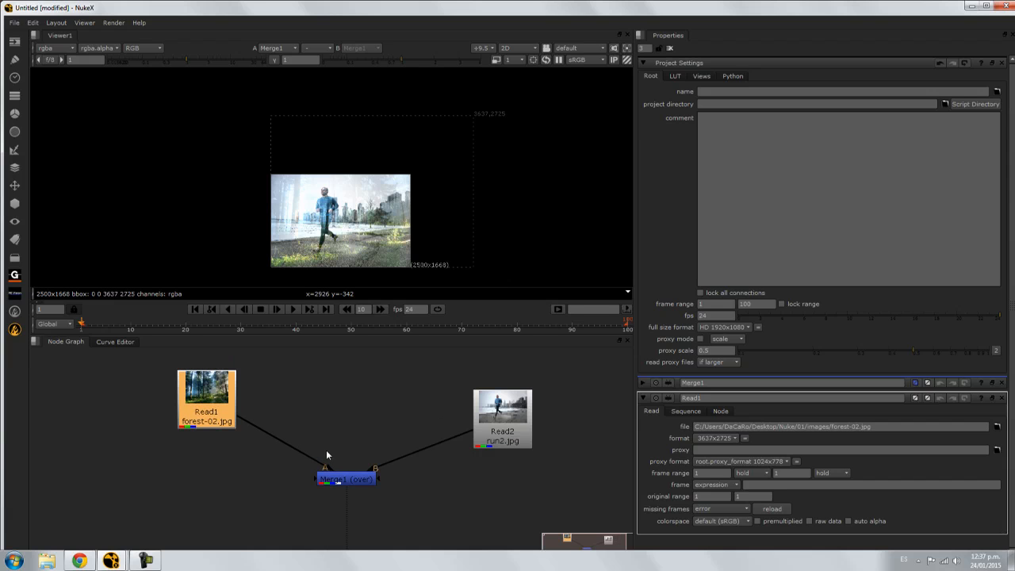
# Add a Transform node and insert it into the connection between the forest Read node and the Merge node
pyautogui.click(292, 413)
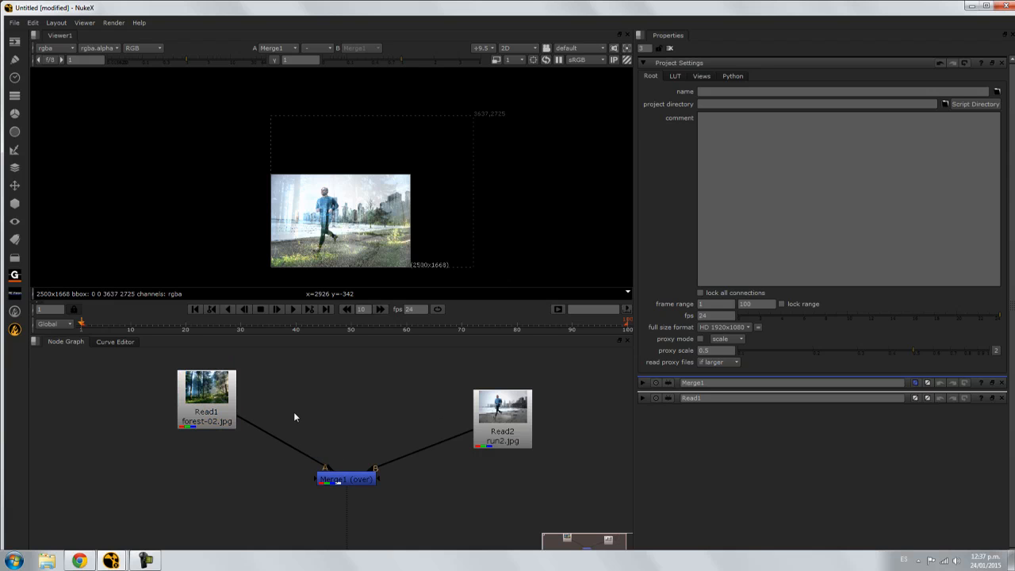
pyautogui.press('t')
pyautogui.moveTo(308, 411); pyautogui.dragTo(347, 404)
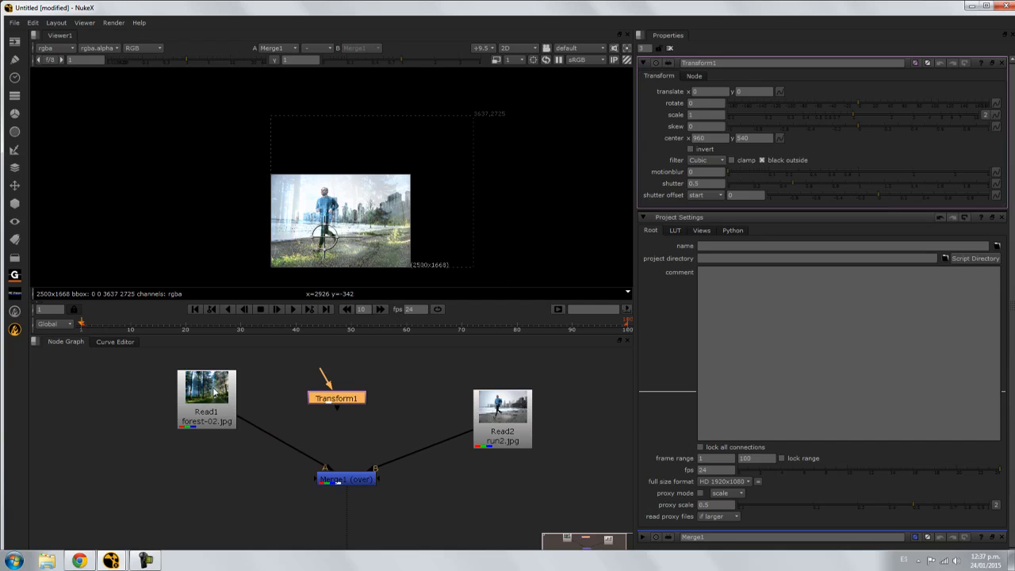
pyautogui.moveTo(345, 402); pyautogui.dragTo(293, 442)
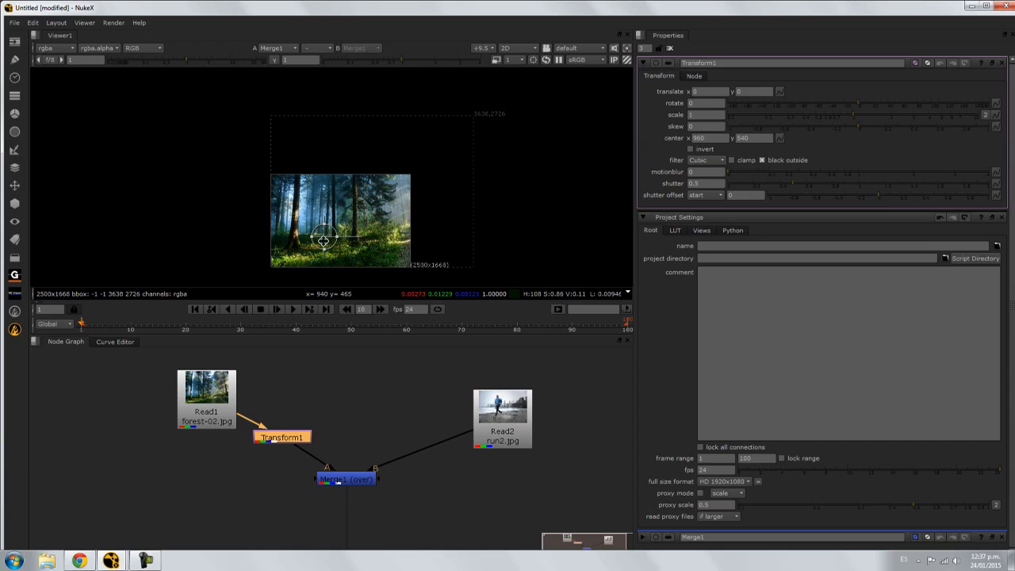
# Shift the forest image to a translate x of about -340 and keep only its Transform node's properties open
pyautogui.moveTo(324, 236)
pyautogui.mouseDown()
pyautogui.moveTo(336, 220)
pyautogui.moveTo(309, 263)
pyautogui.moveTo(329, 241)
pyautogui.moveTo(305, 235)
pyautogui.mouseUp()
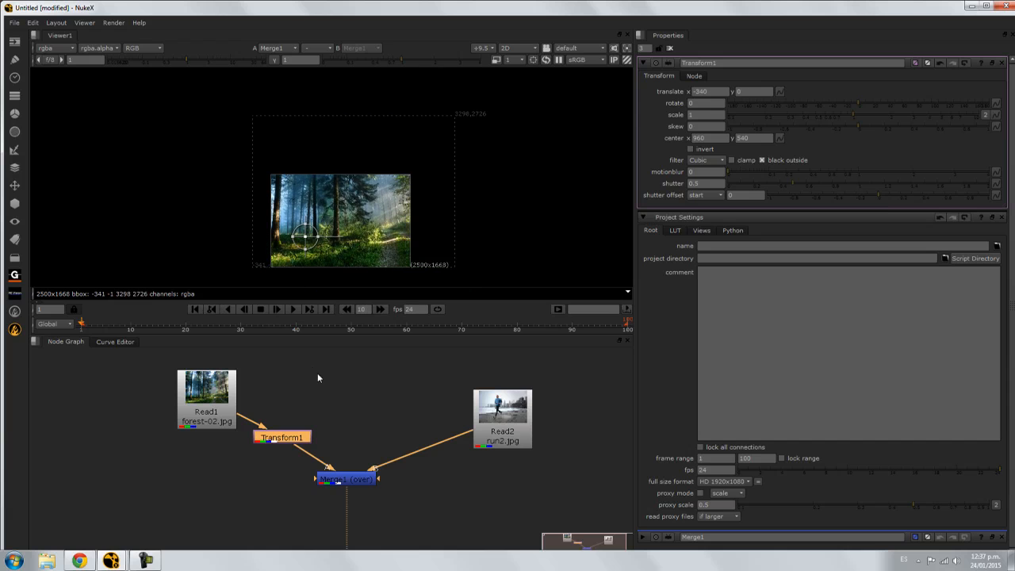
pyautogui.click(669, 49)
pyautogui.click(375, 418)
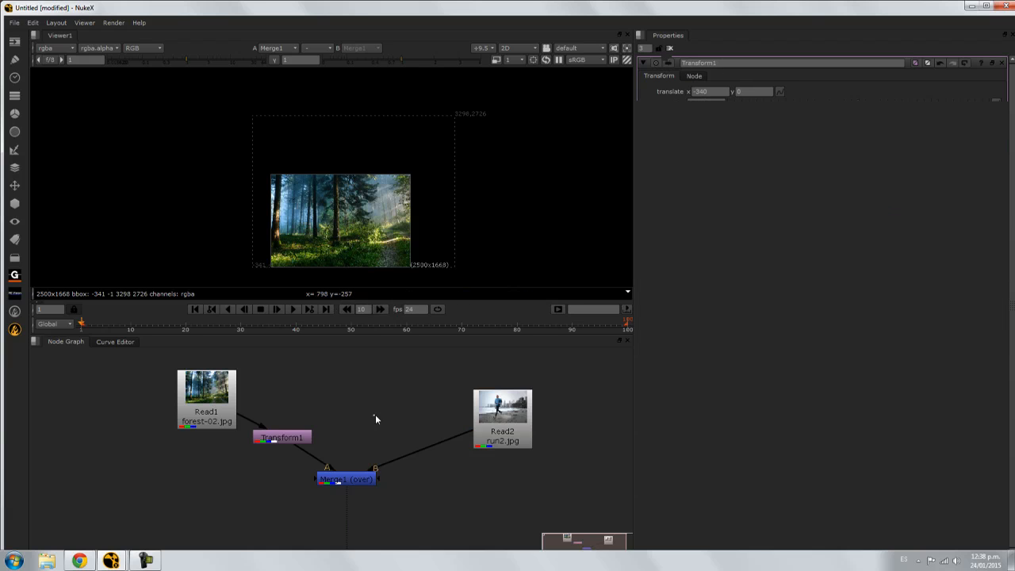
pyautogui.doubleClick(283, 441)
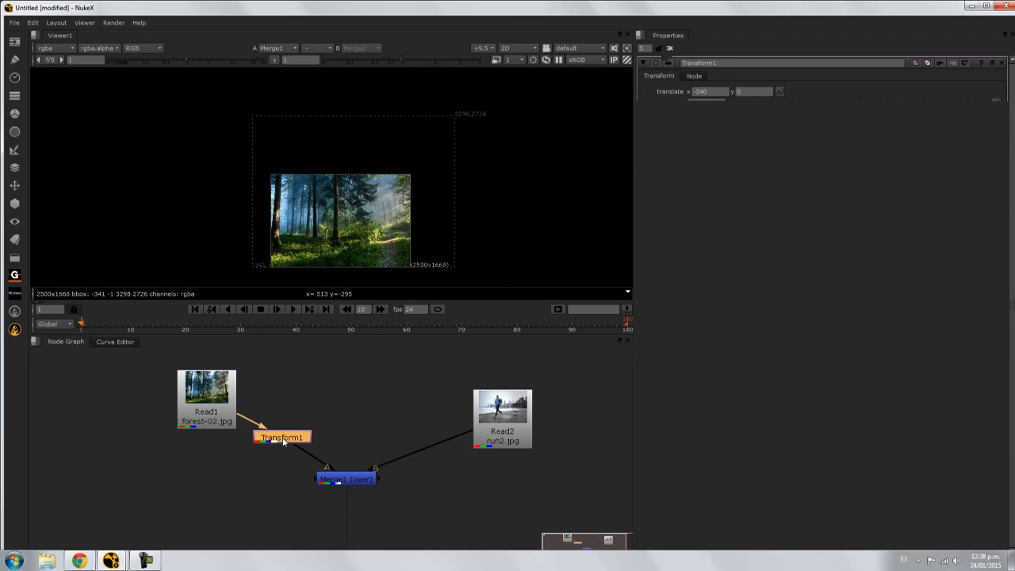
# Try moving the forest image to about -490, -245 and squashing its height scale to about 0.62, and undo these tries
pyautogui.moveTo(309, 236); pyautogui.dragTo(296, 251)
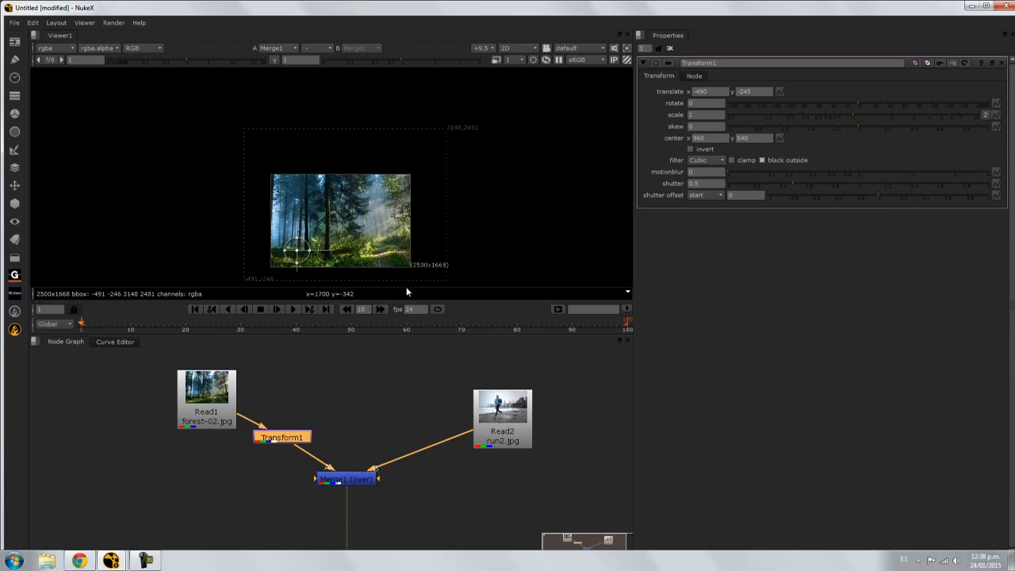
pyautogui.moveTo(324, 253)
pyautogui.mouseDown()
pyautogui.moveTo(333, 240)
pyautogui.moveTo(321, 240)
pyautogui.moveTo(331, 248)
pyautogui.mouseUp()
pyautogui.hotkey('ctrl', 'z')
pyautogui.hotkey('ctrl', 'z')
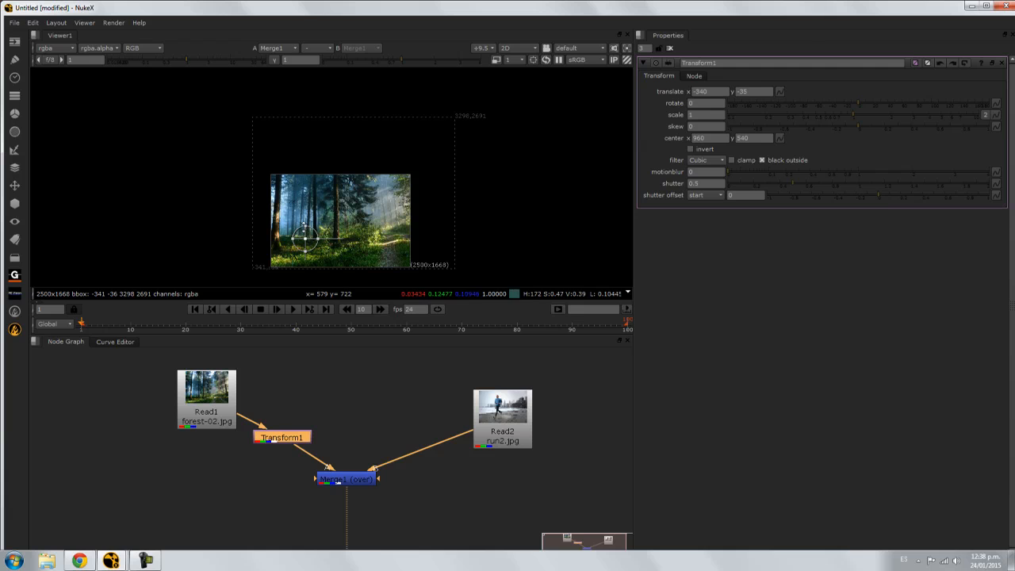
pyautogui.moveTo(304, 225); pyautogui.dragTo(305, 229)
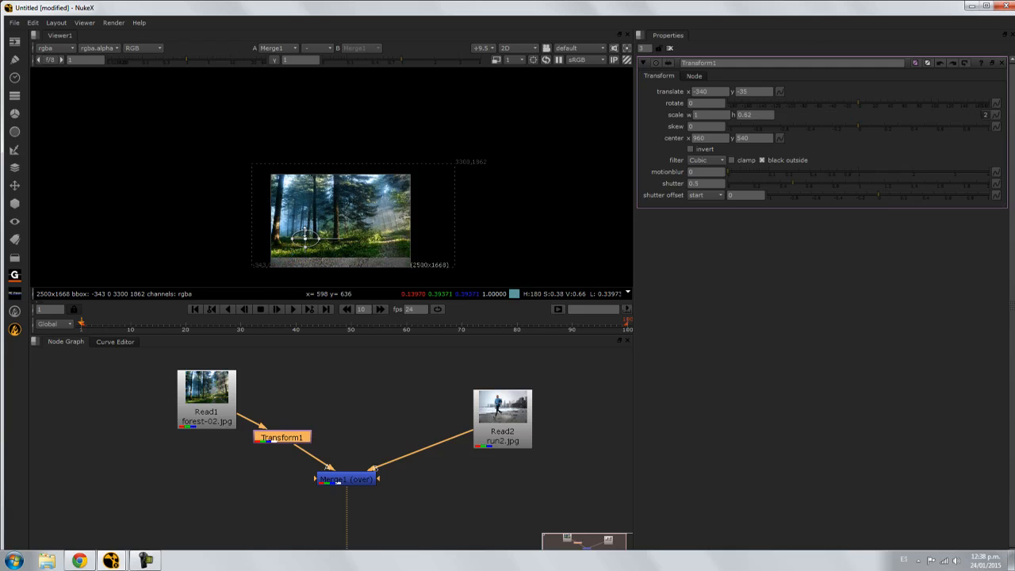
pyautogui.hotkey('ctrl', 'z')
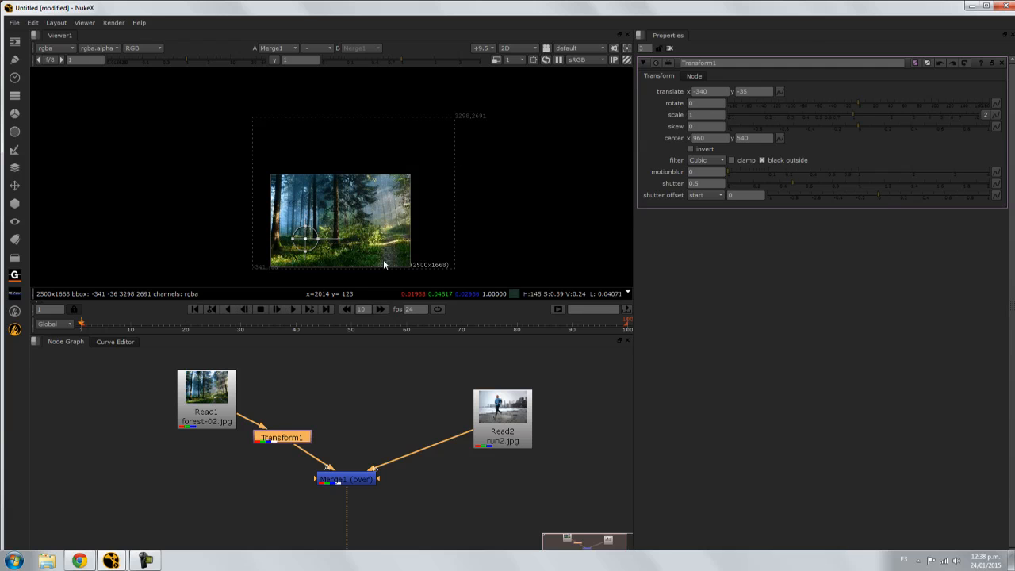
# Reduce the forest image's uniform scale to about 0.68 and reposition it at a translate of about -330, -215
pyautogui.moveTo(306, 240); pyautogui.dragTo(311, 240)
pyautogui.scroll(-2, 312, 240)
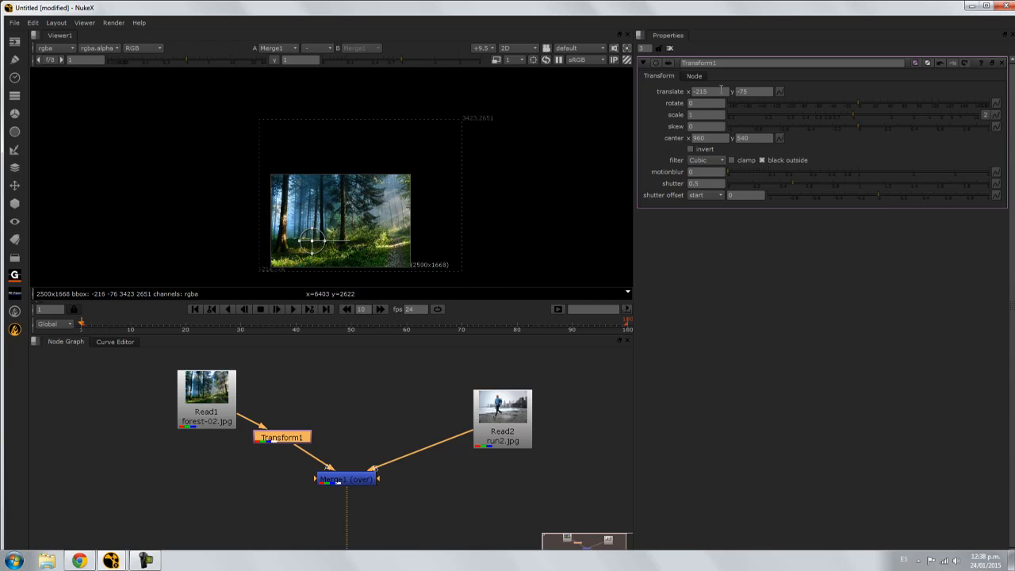
pyautogui.moveTo(853, 116); pyautogui.dragTo(830, 117)
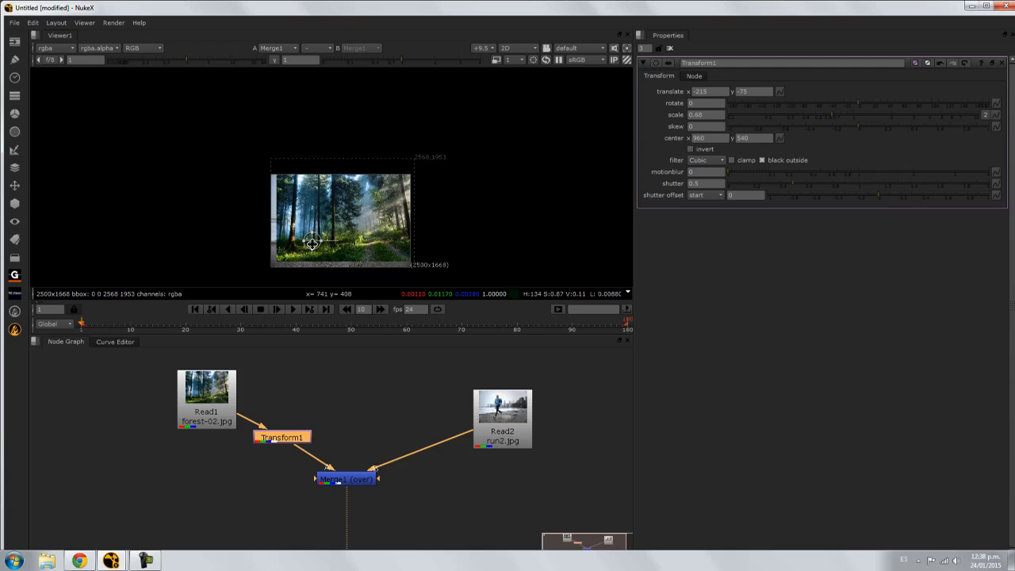
pyautogui.moveTo(312, 241); pyautogui.dragTo(305, 249)
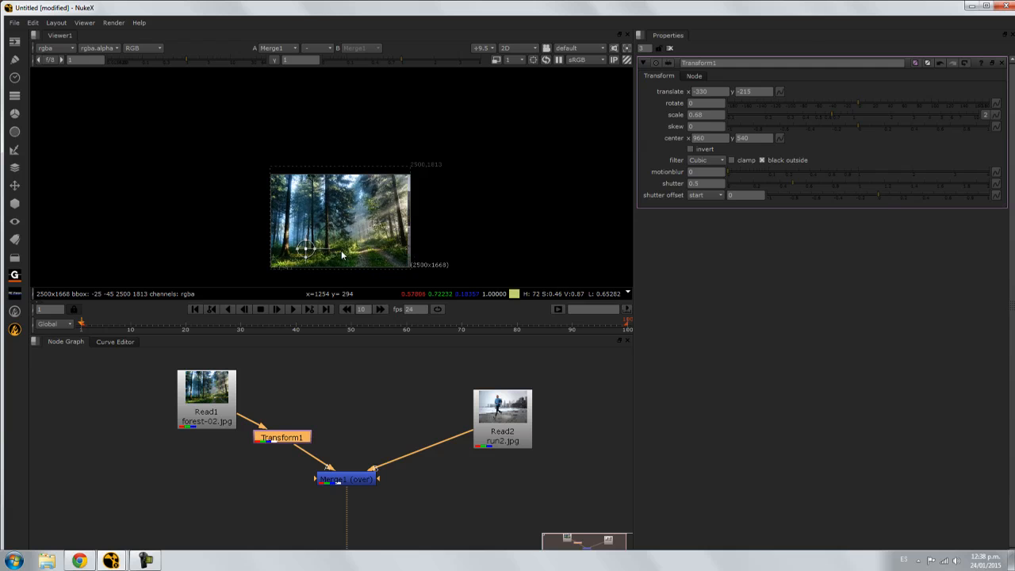
# Set the forest image's scale to 0.7 and shift its translate to about -285, -265 so it fills the frame
pyautogui.scroll(2, 343, 254)
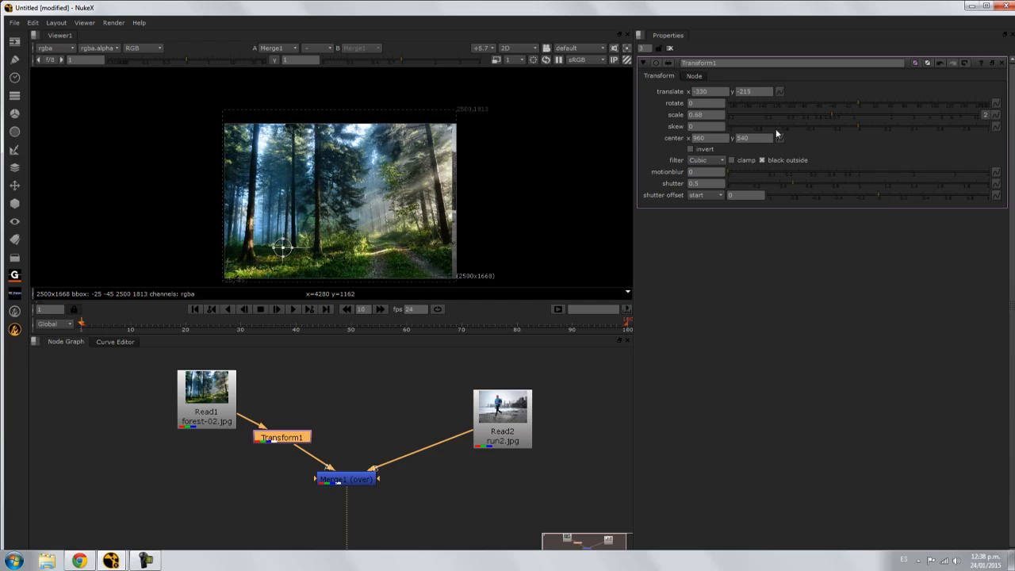
pyautogui.click(832, 113)
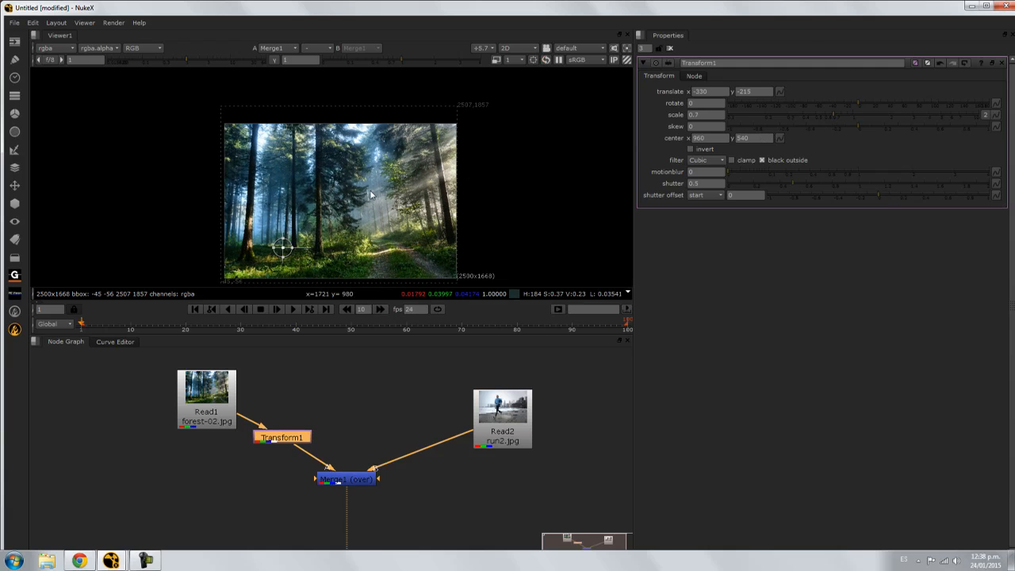
pyautogui.moveTo(282, 249); pyautogui.dragTo(283, 247)
pyautogui.moveTo(281, 252); pyautogui.dragTo(285, 252)
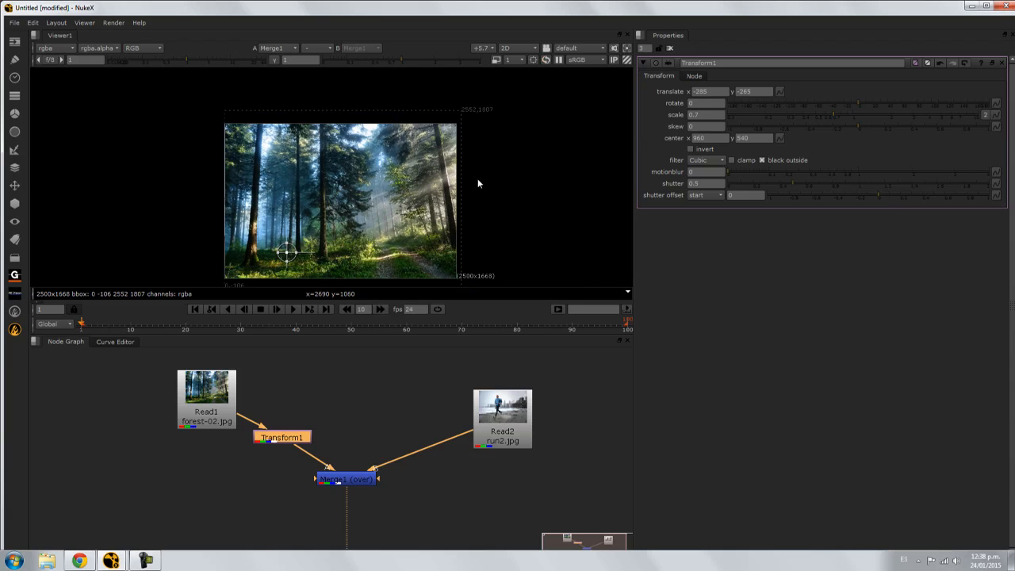
pyautogui.moveTo(433, 224); pyautogui.dragTo(439, 179, button='middle')
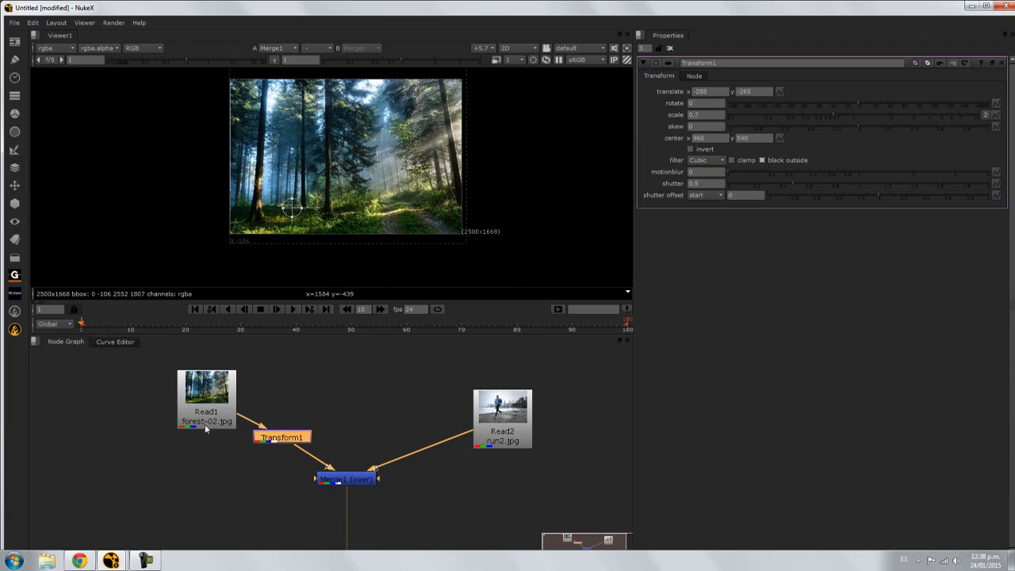
# Raise the running man Read node slightly and insert a second Transform node between it and the Merge node
pyautogui.click(203, 397)
pyautogui.moveTo(268, 437); pyautogui.dragTo(263, 440)
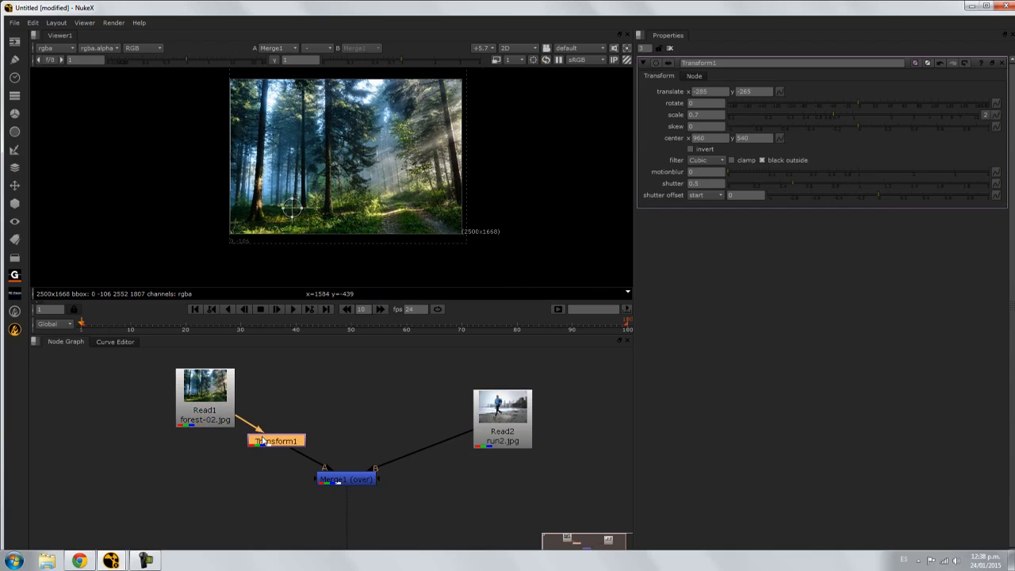
pyautogui.moveTo(494, 409); pyautogui.dragTo(487, 384)
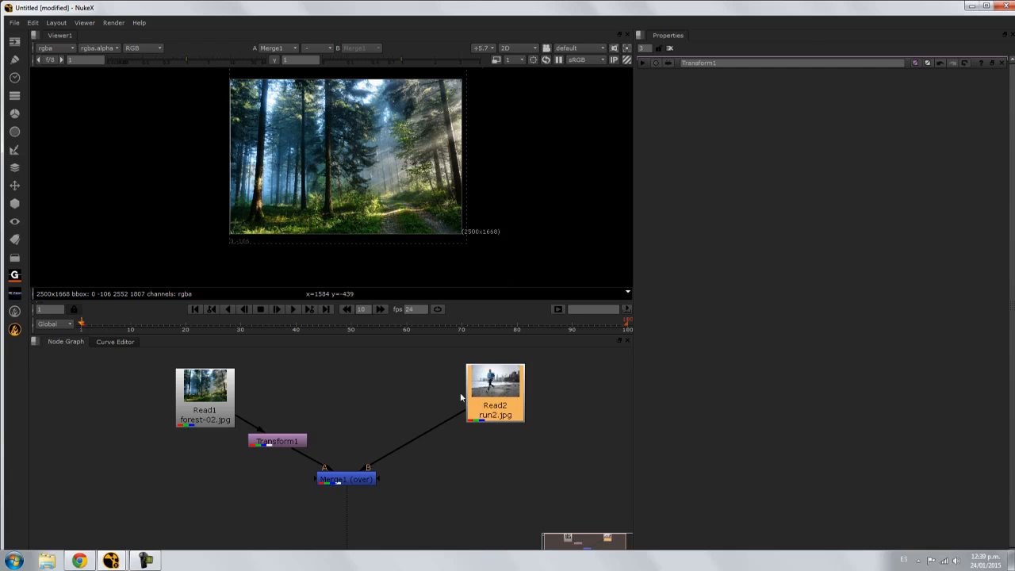
pyautogui.moveTo(402, 421); pyautogui.dragTo(394, 404, button='middle')
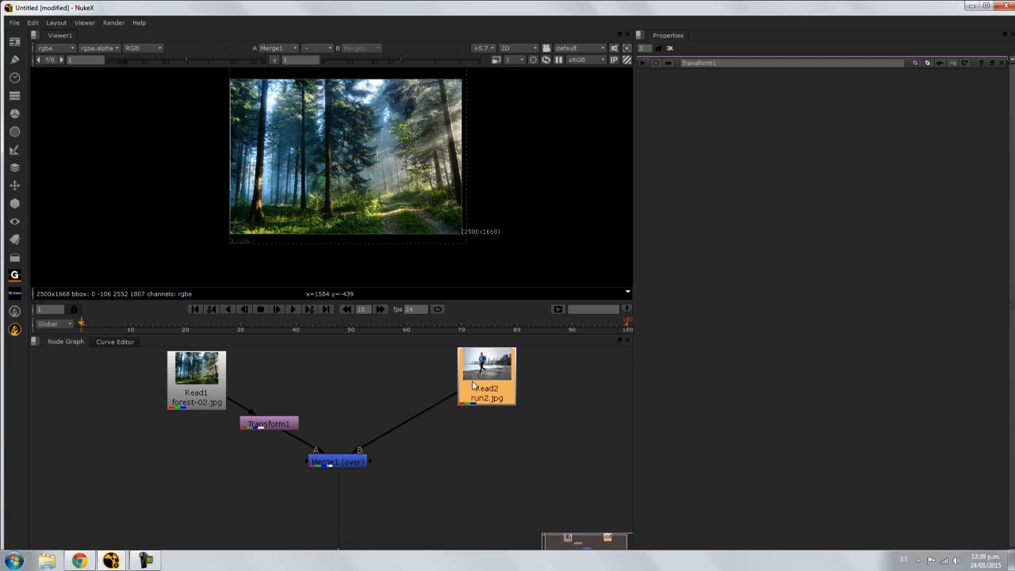
pyautogui.press('t')
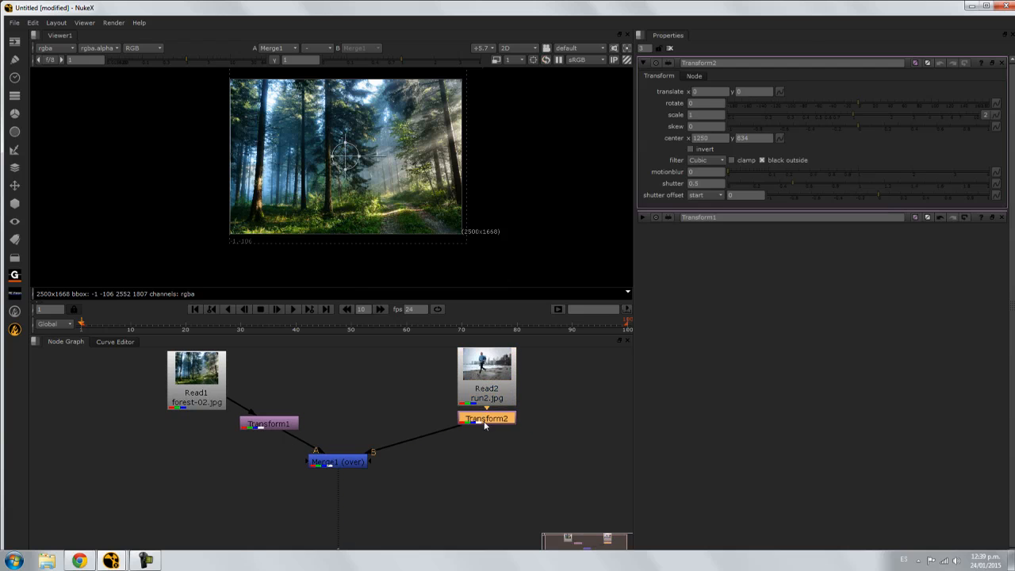
pyautogui.moveTo(493, 426); pyautogui.dragTo(398, 430)
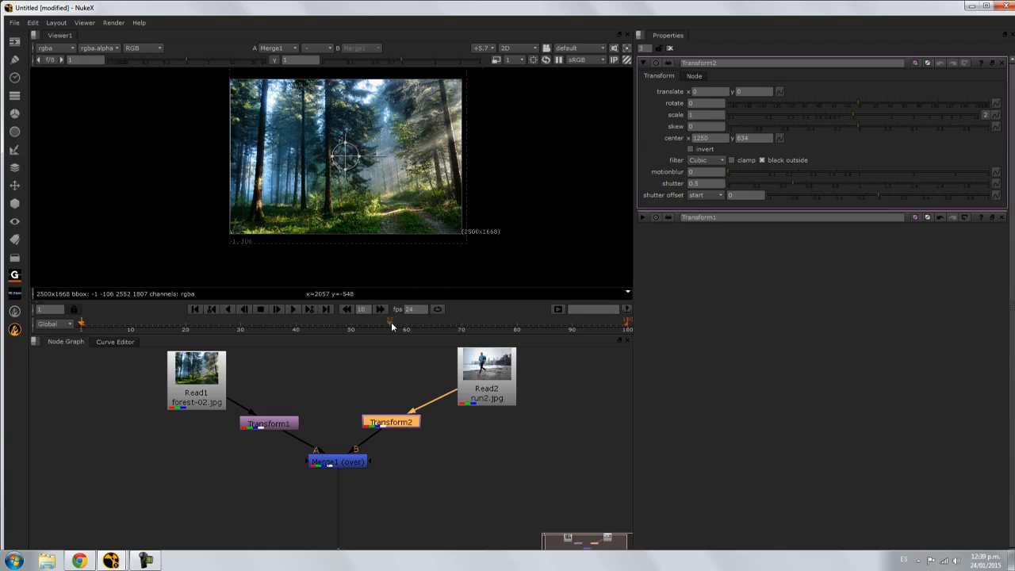
# Try moving the forest image with Transform1 to a translate of about 660, -210 to uncover the runner, and undo the move
pyautogui.doubleClick(268, 424)
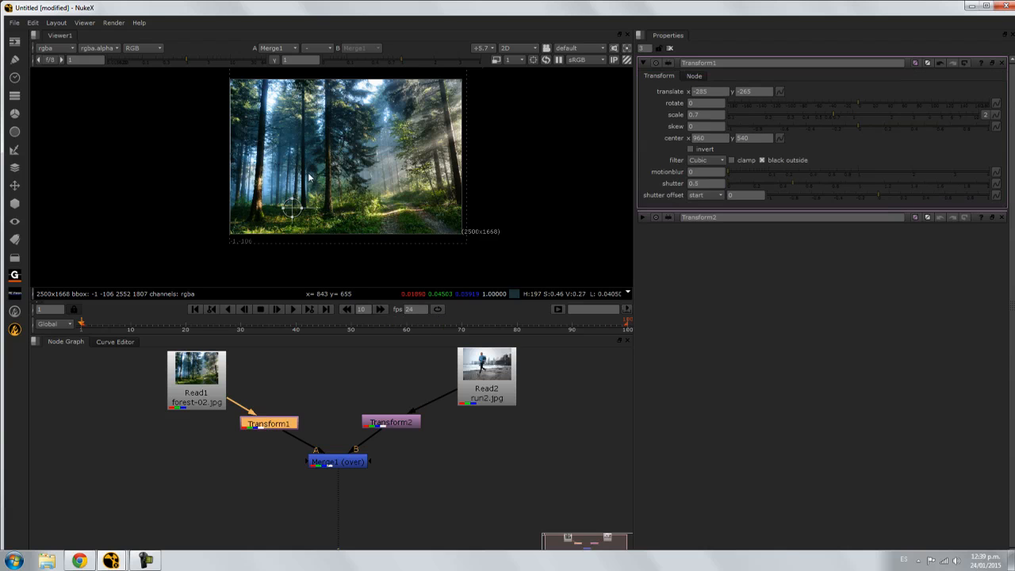
pyautogui.moveTo(291, 208); pyautogui.dragTo(379, 203)
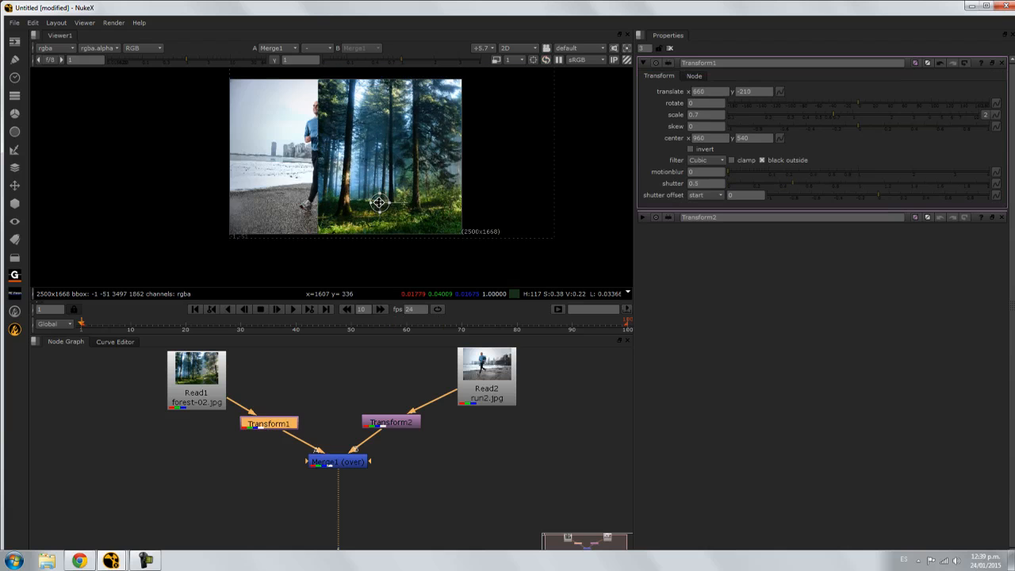
pyautogui.hotkey('ctrl', 'z')
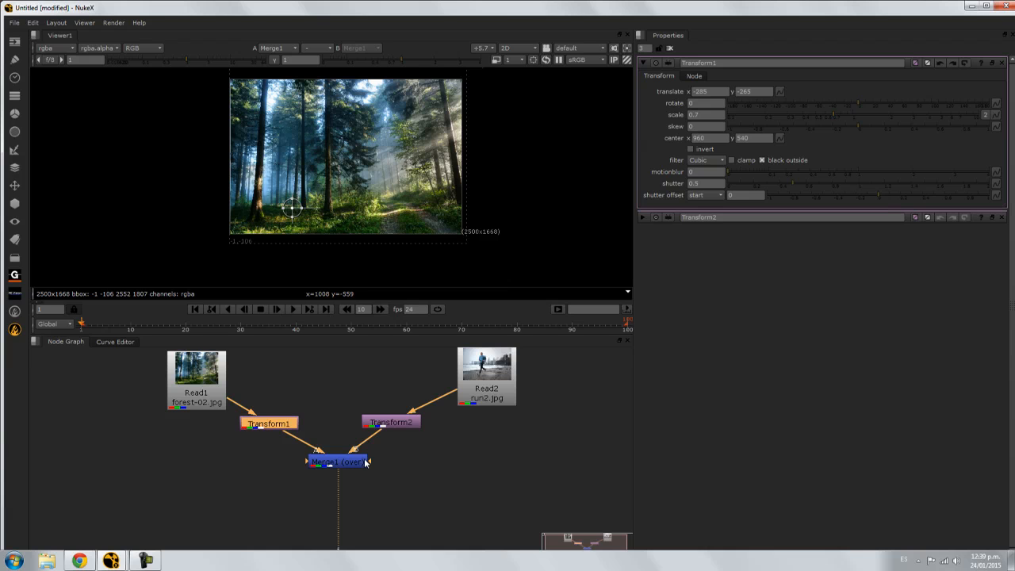
# Swap the Merge node's A and B inputs to put the runner over the forest, and restore A to Transform1 and B to Transform2
pyautogui.scroll(4, 366, 462)
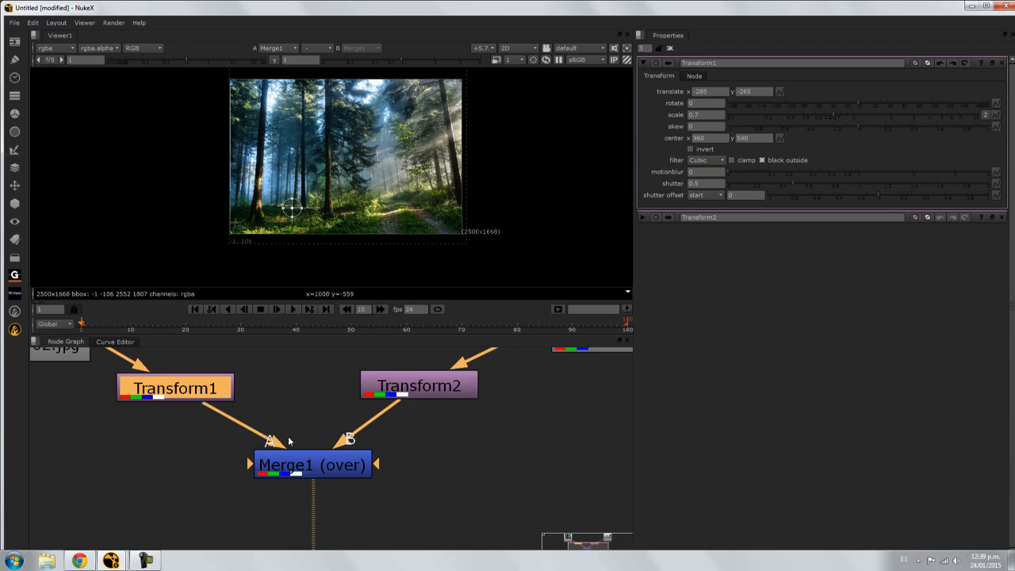
pyautogui.scroll(-1, 289, 441)
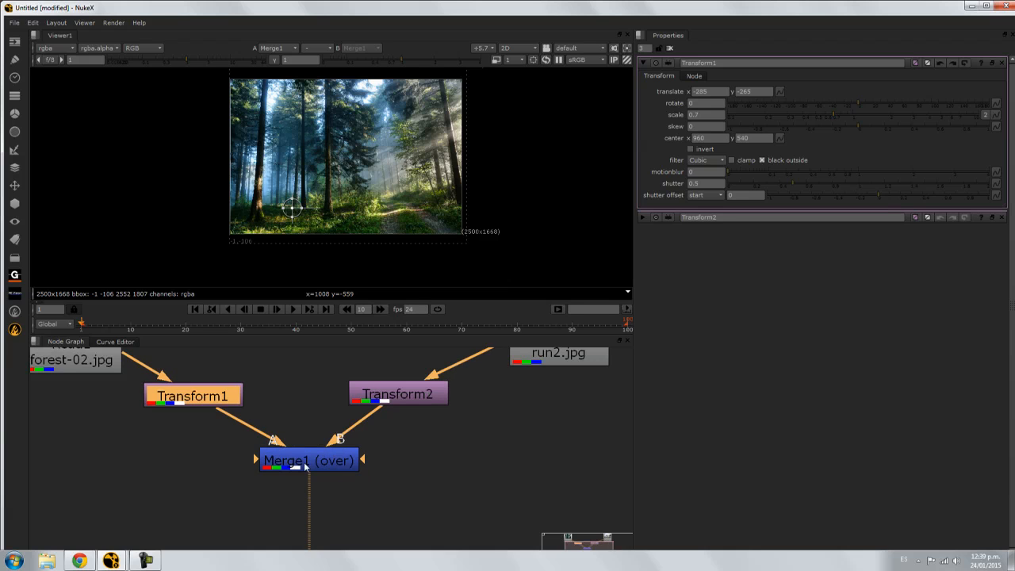
pyautogui.click(317, 461)
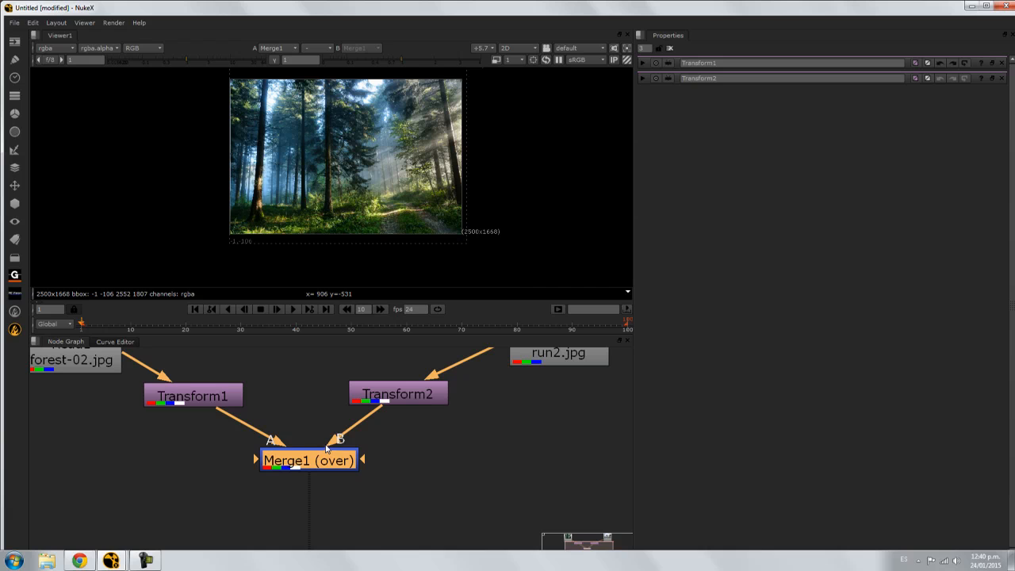
pyautogui.moveTo(272, 441); pyautogui.dragTo(265, 419)
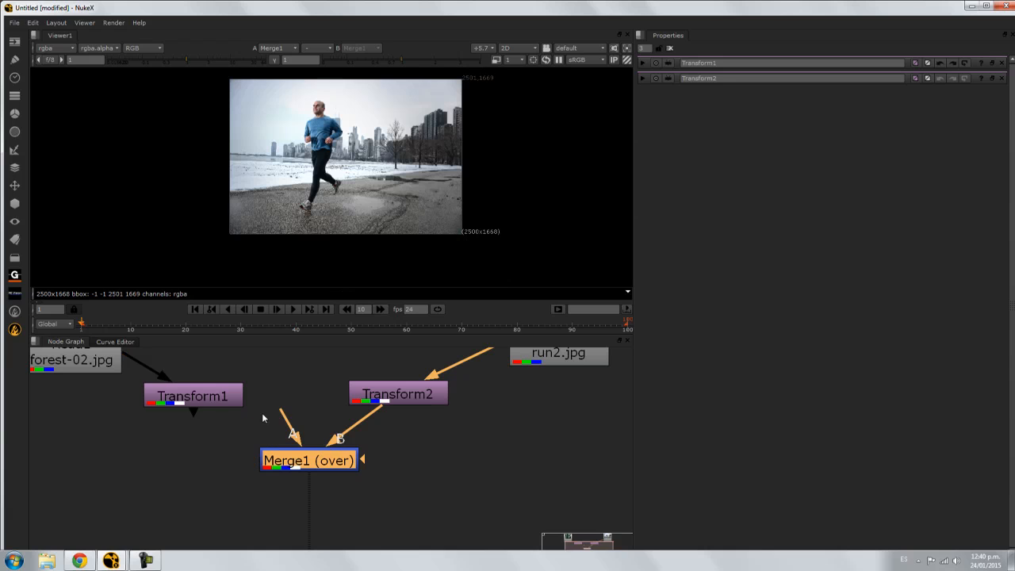
pyautogui.moveTo(371, 408); pyautogui.dragTo(216, 405)
pyautogui.moveTo(286, 416); pyautogui.dragTo(375, 404)
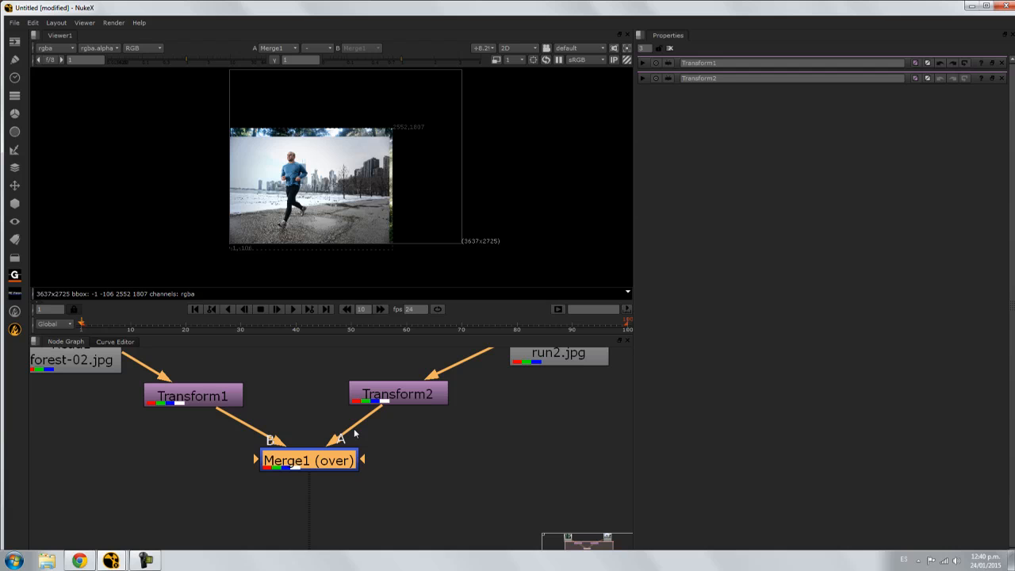
pyautogui.moveTo(238, 418); pyautogui.dragTo(223, 395)
pyautogui.moveTo(340, 413); pyautogui.dragTo(401, 399)
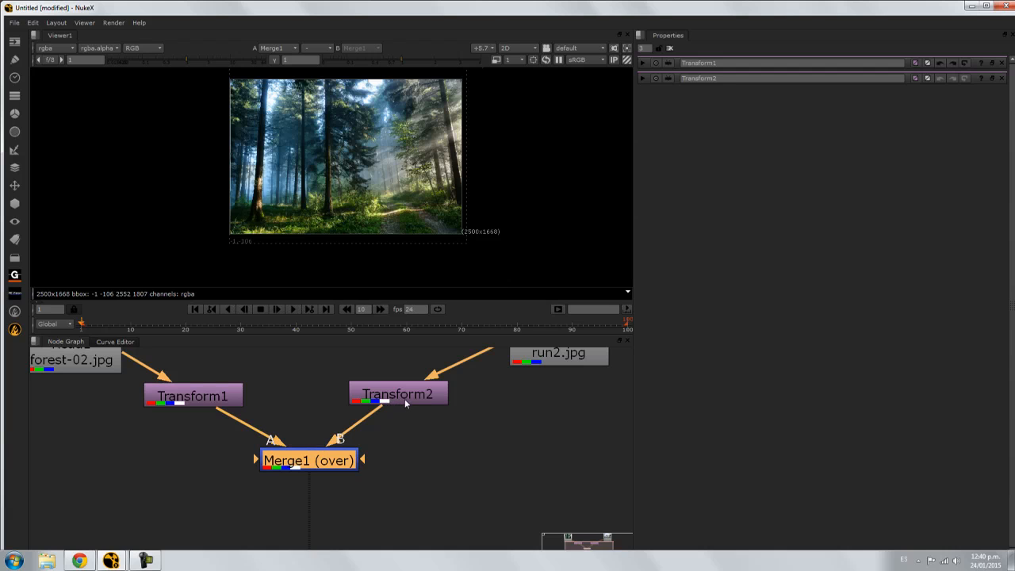
# Swap Merge1's inputs repeatedly until A comes from Transform2 and B from Transform1, moving the Merge node slightly down
pyautogui.hotkey('shift', 'x')
pyautogui.hotkey('shift', 'x')
pyautogui.hotkey('shift', 'x')
pyautogui.hotkey('shift', 'x')
pyautogui.hotkey('shift', 'x')
pyautogui.hotkey('shift', 'x')
pyautogui.hotkey('shift', 'x')
pyautogui.hotkey('shift', 'x')
pyautogui.moveTo(308, 464); pyautogui.dragTo(306, 475)
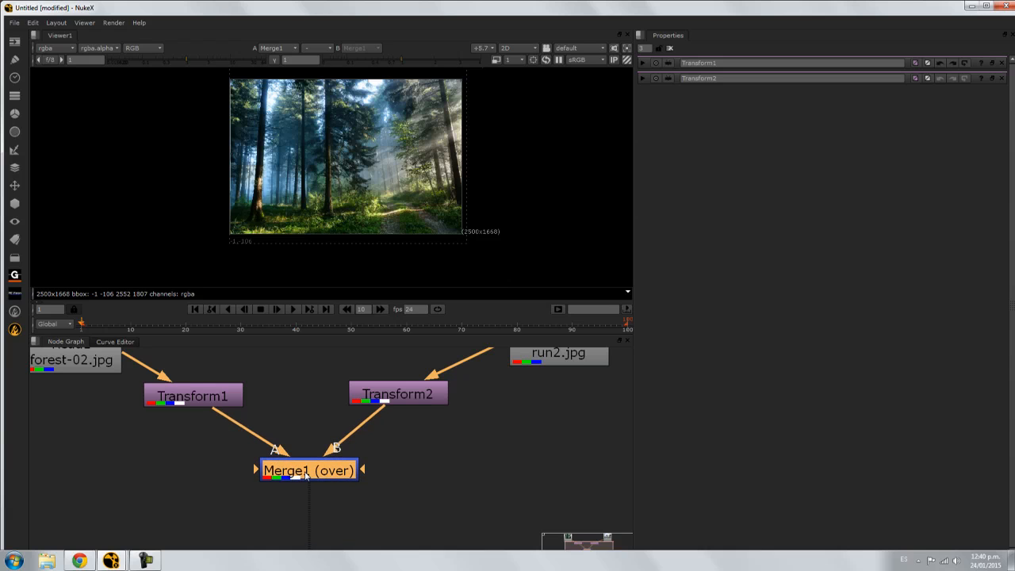
pyautogui.hotkey('shift', 'x')
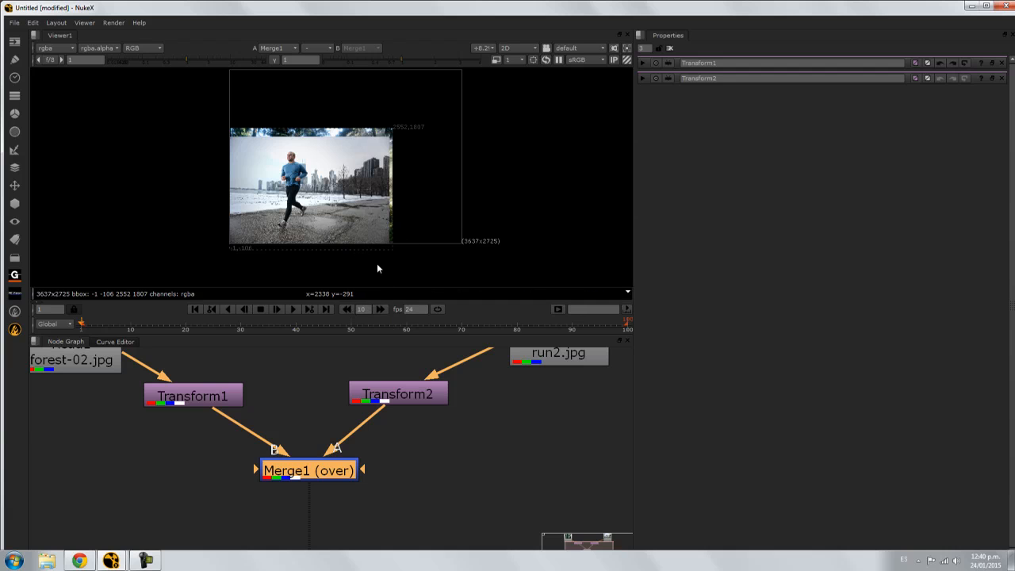
# Shift the runner image with Transform2 to a translate of -1790, -60, and bring it back over the forest at 275, -10
pyautogui.moveTo(365, 238); pyautogui.dragTo(389, 212, button='middle')
pyautogui.doubleClick(402, 390)
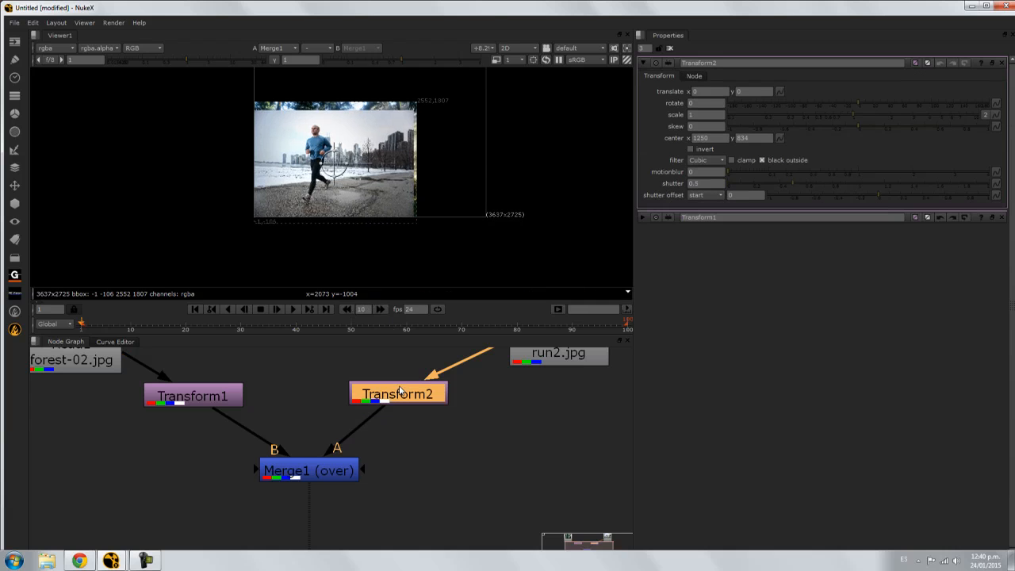
pyautogui.moveTo(329, 157); pyautogui.dragTo(220, 166)
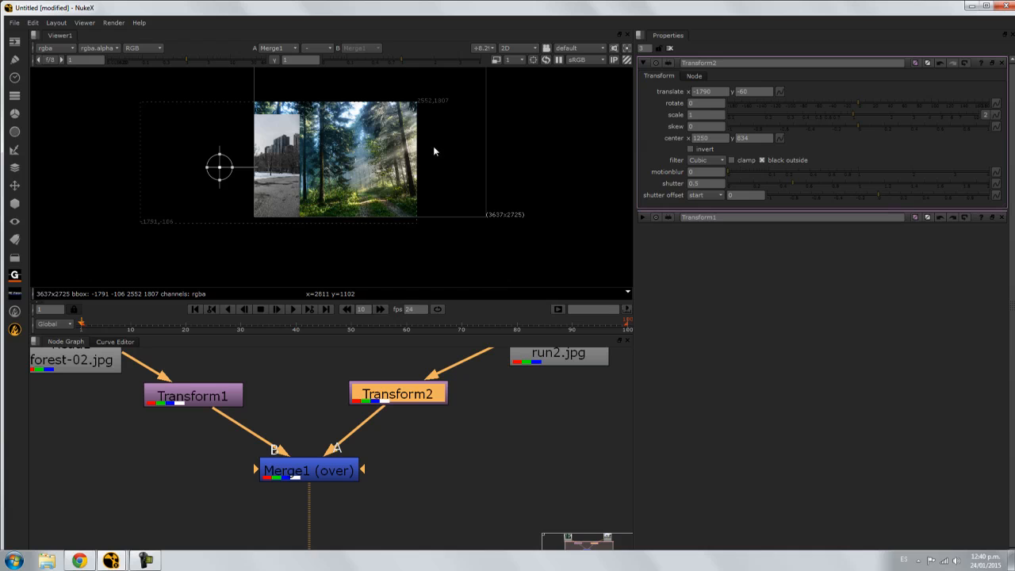
pyautogui.moveTo(468, 96); pyautogui.dragTo(469, 141, button='middle')
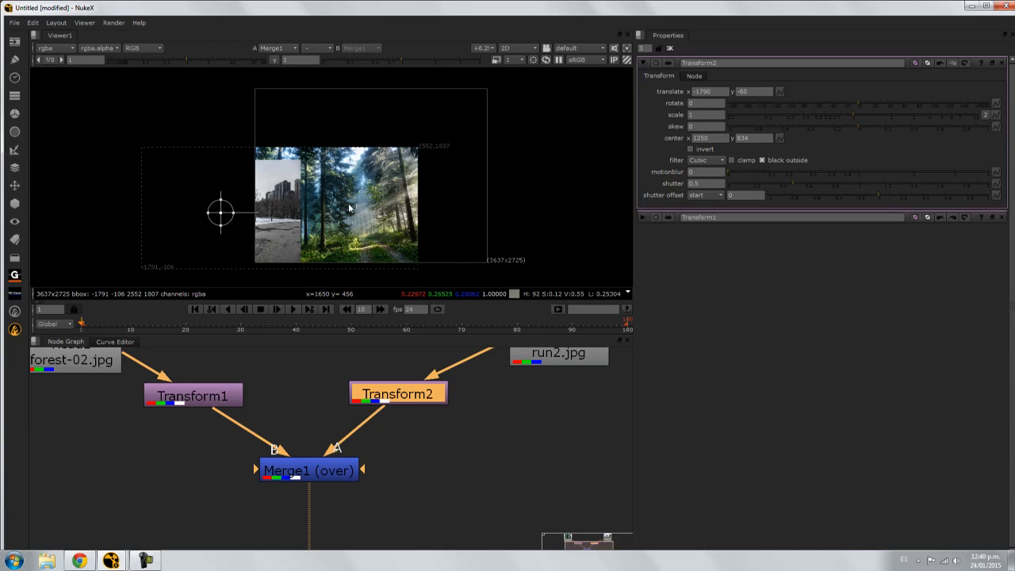
pyautogui.moveTo(220, 213); pyautogui.dragTo(352, 211)
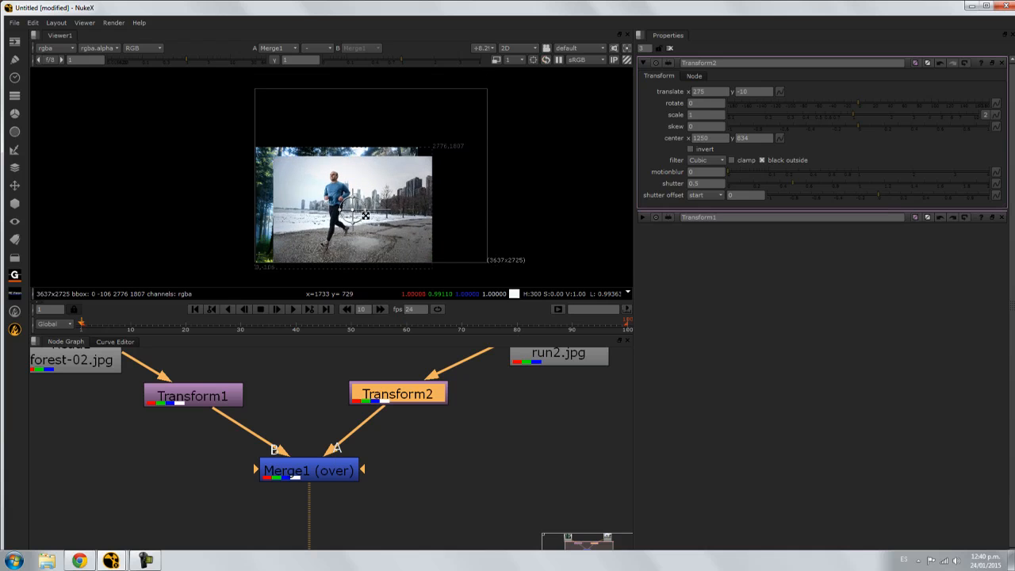
pyautogui.scroll(2, 342, 252)
pyautogui.moveTo(341, 248); pyautogui.dragTo(351, 211, button='middle')
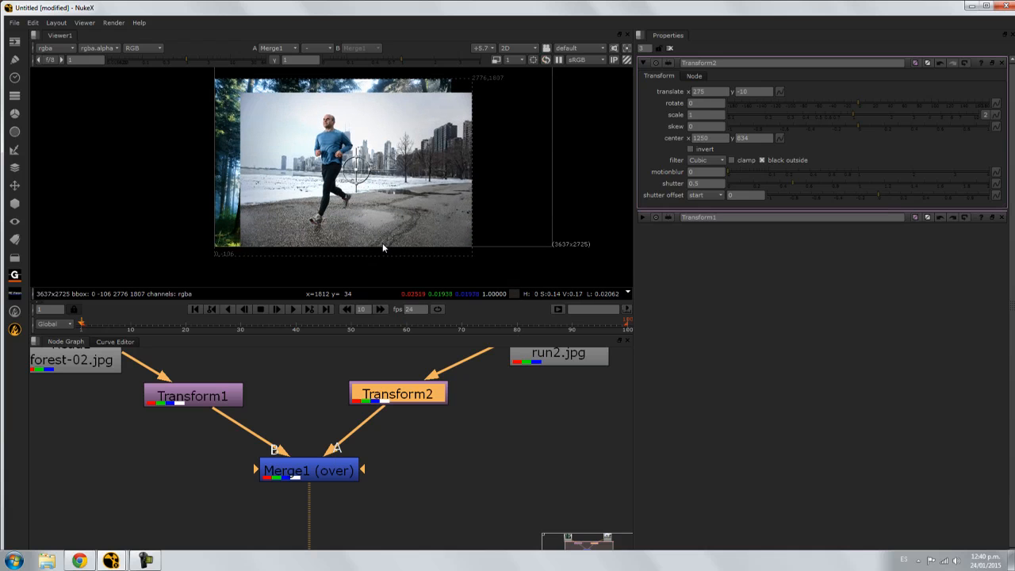
# Check the project settings, and close them along with the open Transform node properties
pyautogui.click(324, 473)
pyautogui.press('s')
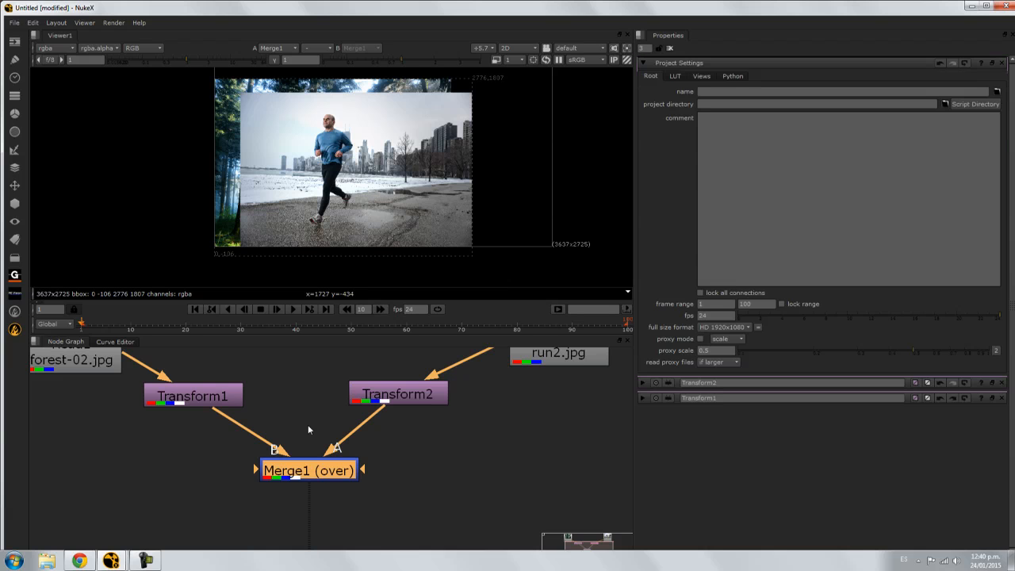
pyautogui.click(1001, 62)
pyautogui.click(1000, 63)
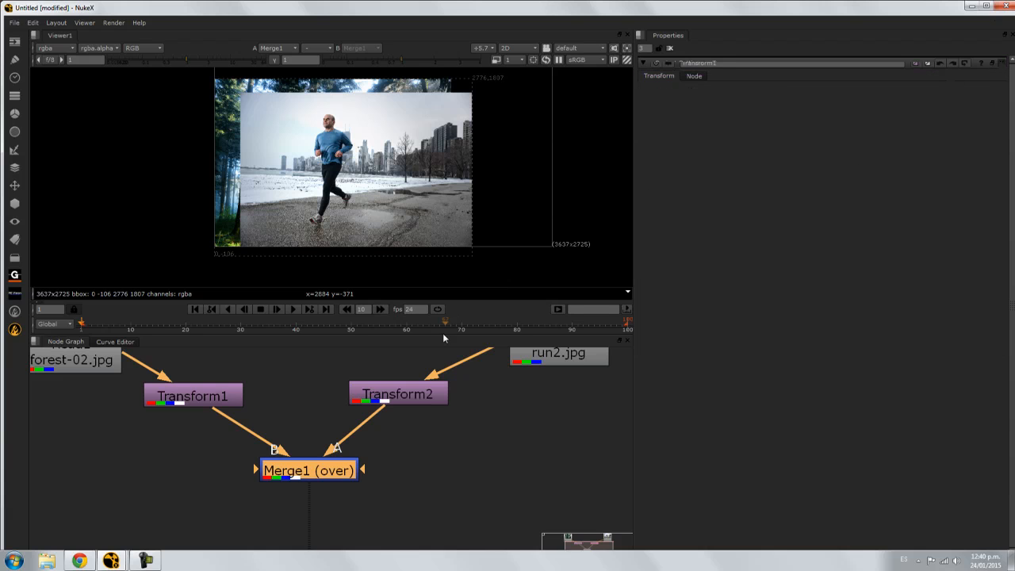
pyautogui.click(477, 466)
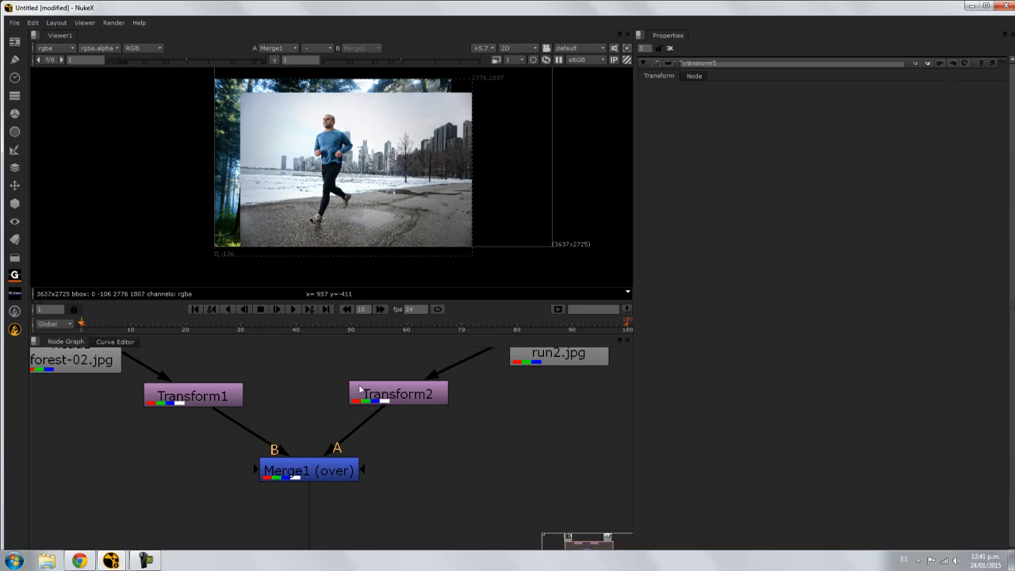
# Reduce the runner image to a scale of 0.505 with Transform2 and move it to a translate of 625, -330
pyautogui.click(408, 399)
pyautogui.moveTo(357, 168); pyautogui.dragTo(340, 163)
pyautogui.moveTo(851, 118); pyautogui.dragTo(813, 115)
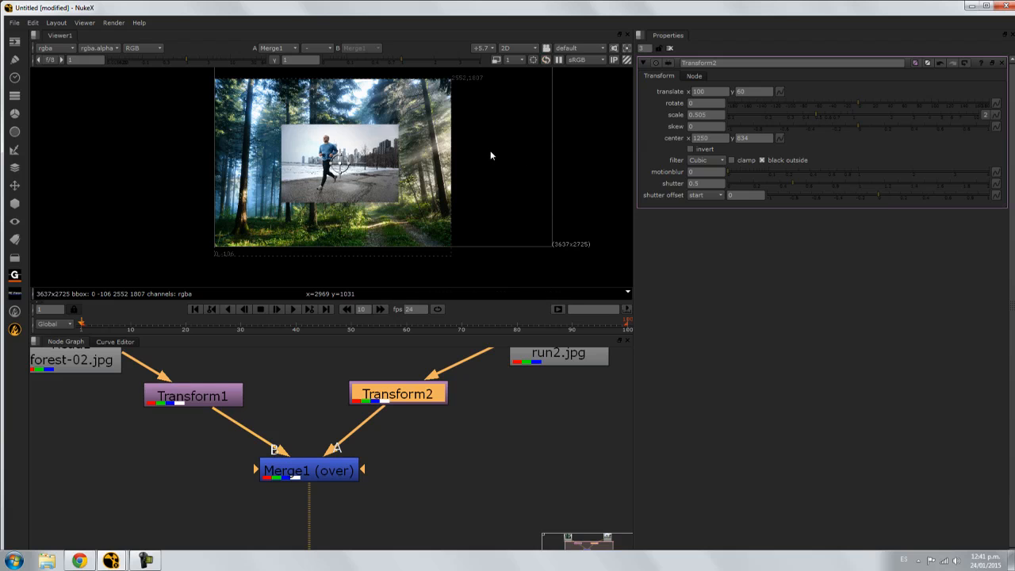
pyautogui.moveTo(338, 162); pyautogui.dragTo(386, 198)
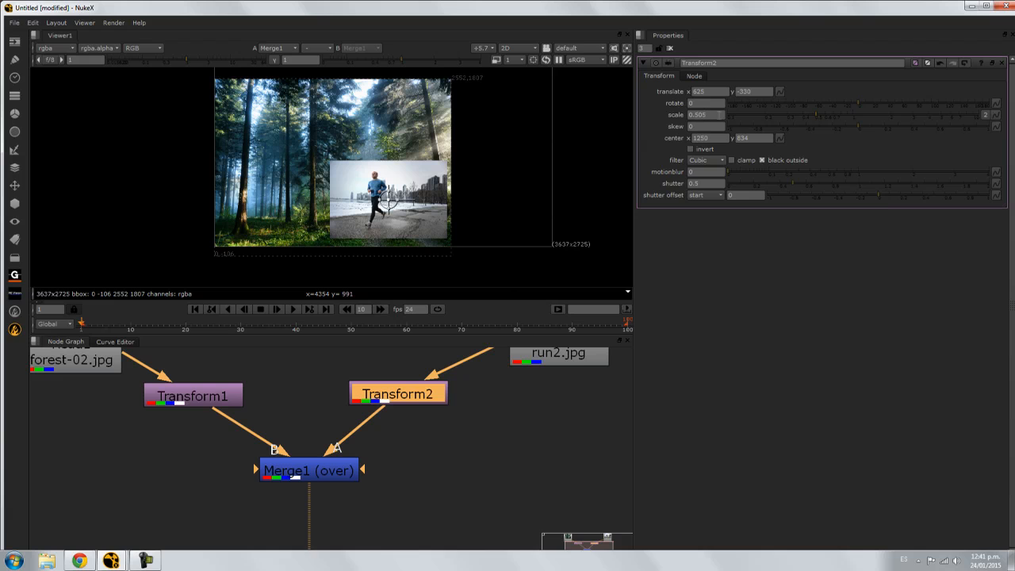
# Split Transform2's scale into separate width and height values
pyautogui.click(987, 115)
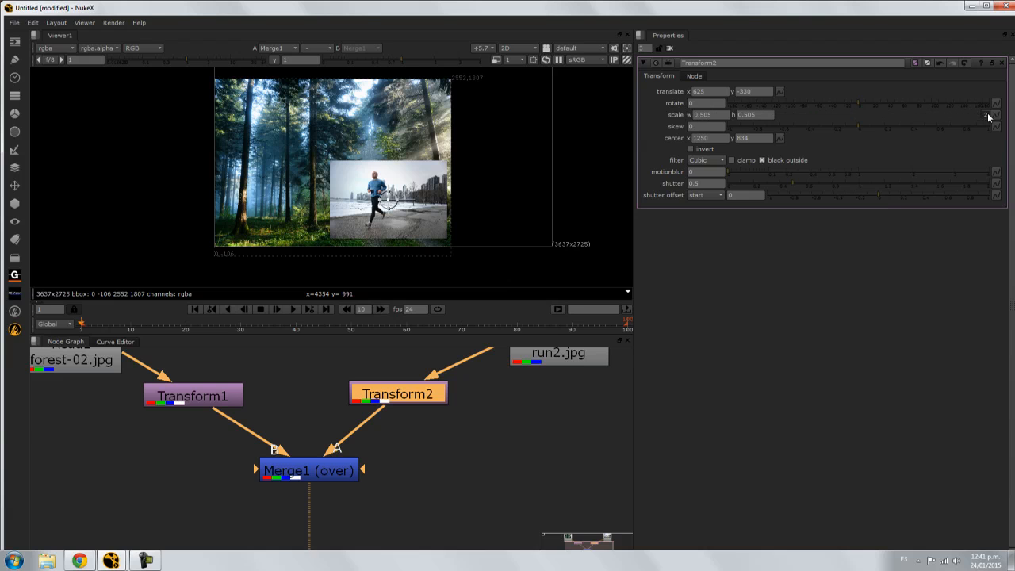
pyautogui.click(987, 115)
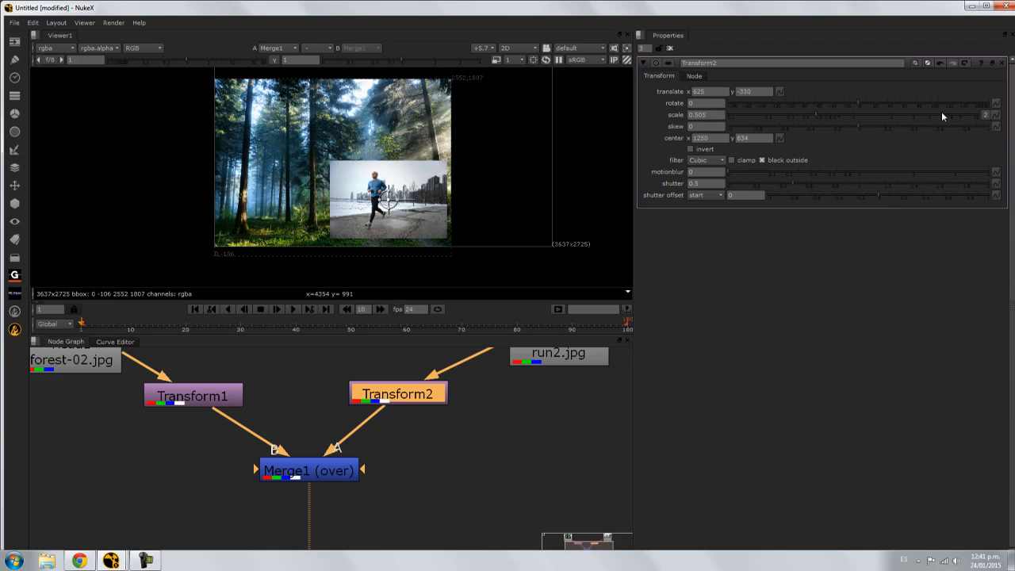
pyautogui.click(987, 116)
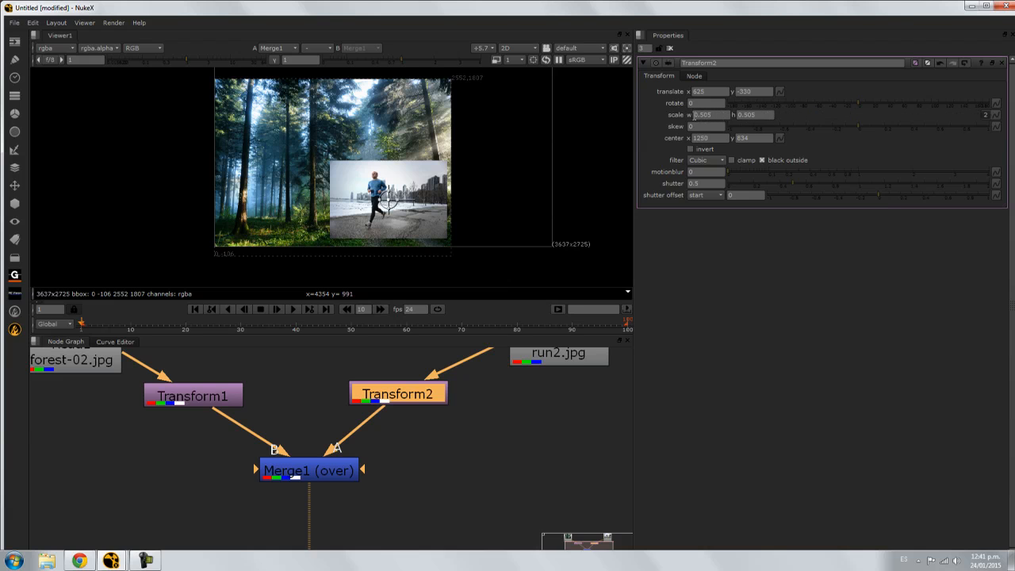
# Try flipping the runner image upside down with a scale height of -0.505, and restore the height to 0.505
pyautogui.click(750, 115)
pyautogui.press('Down')
pyautogui.press('Down')
pyautogui.press('Down')
pyautogui.press('Down')
pyautogui.press('Down')
pyautogui.press('Down')
pyautogui.press('Down')
pyautogui.press('Down')
pyautogui.press('Down')
pyautogui.press('Down')
pyautogui.press('Down')
pyautogui.press('Up')
pyautogui.click(779, 114)
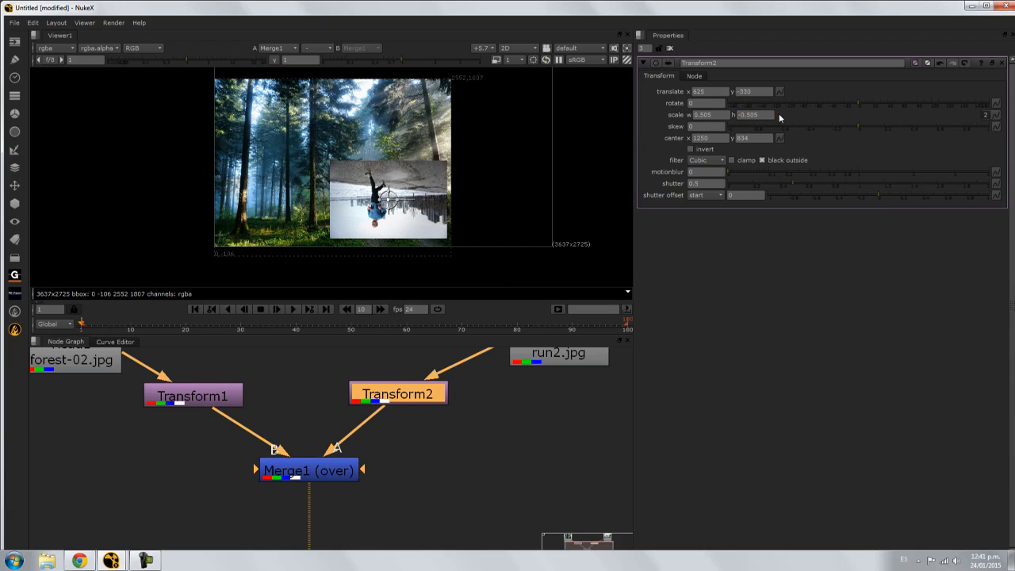
pyautogui.click(750, 115)
pyautogui.press('Up')
pyautogui.press('Up')
pyautogui.press('Up')
pyautogui.press('Up')
pyautogui.press('Up')
pyautogui.press('Up')
pyautogui.press('Up')
pyautogui.press('Up')
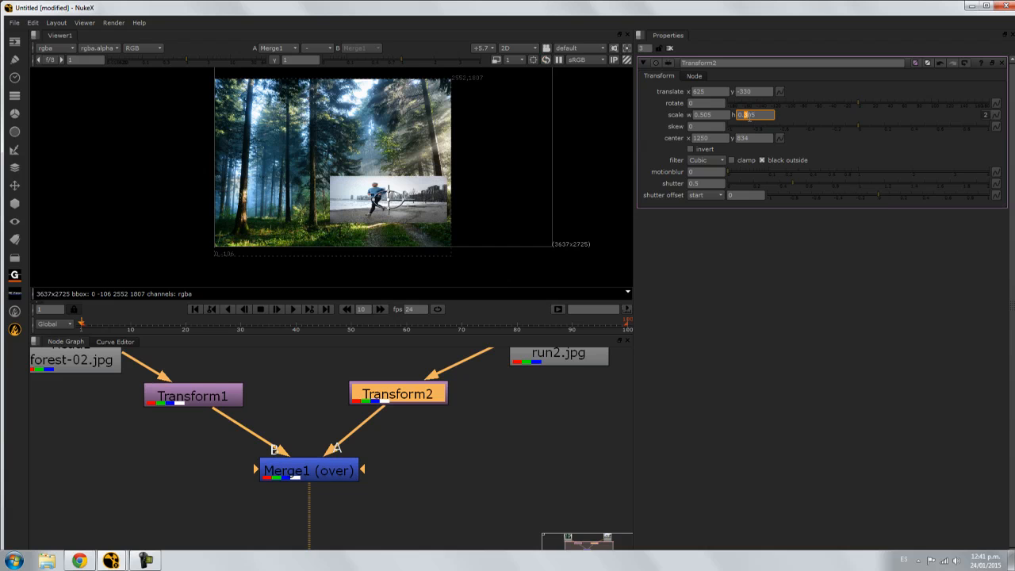
pyautogui.press('Up')
pyautogui.press('Up')
# Mirror the runner image horizontally by setting Transform2's scale width to -0.505
pyautogui.click(718, 115)
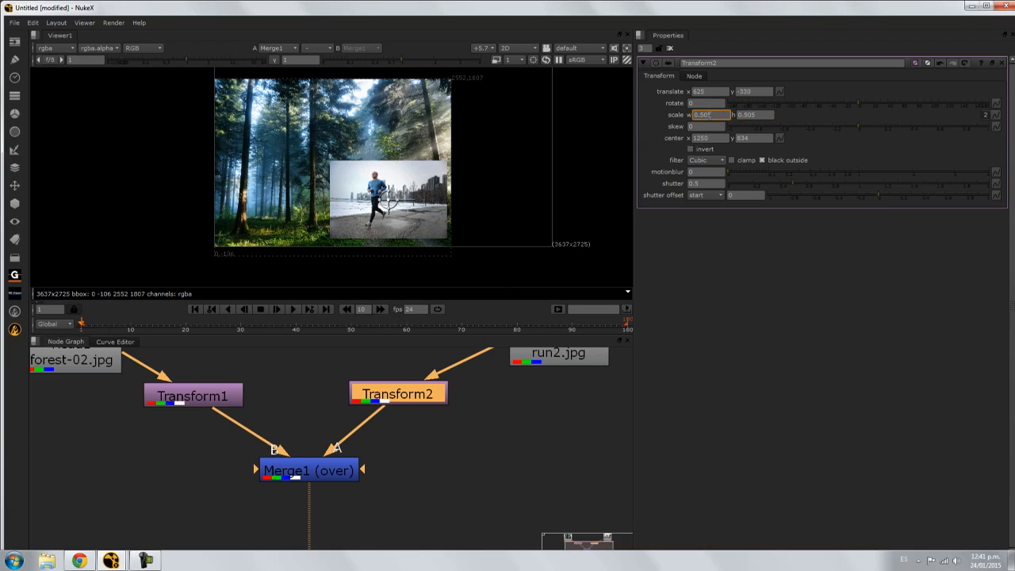
pyautogui.moveTo(718, 115); pyautogui.dragTo(709, 115)
pyautogui.press('Down')
pyautogui.press('Down')
pyautogui.press('Down')
pyautogui.press('Down')
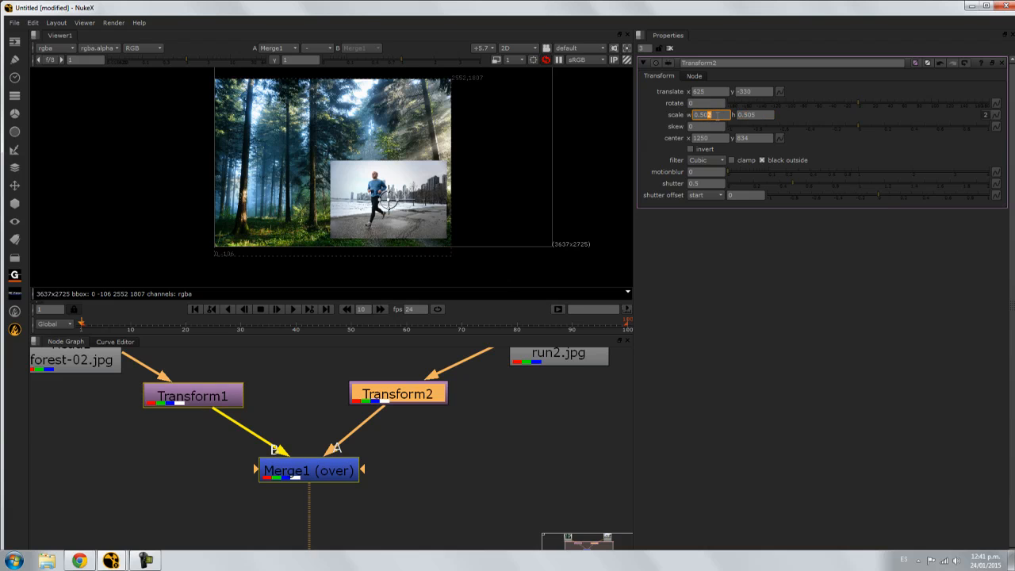
pyautogui.press('Down')
pyautogui.press('Down')
pyautogui.press('Down')
pyautogui.press('Down')
pyautogui.press('Down')
pyautogui.press('Down')
pyautogui.press('Down')
pyautogui.press('Down')
pyautogui.press('Down')
pyautogui.press('Down')
pyautogui.press('Down')
pyautogui.press('Down')
pyautogui.press('Down')
pyautogui.press('Down')
pyautogui.press('Down')
pyautogui.press('Down')
pyautogui.press('Down')
pyautogui.press('Down')
pyautogui.press('Down')
pyautogui.press('Down')
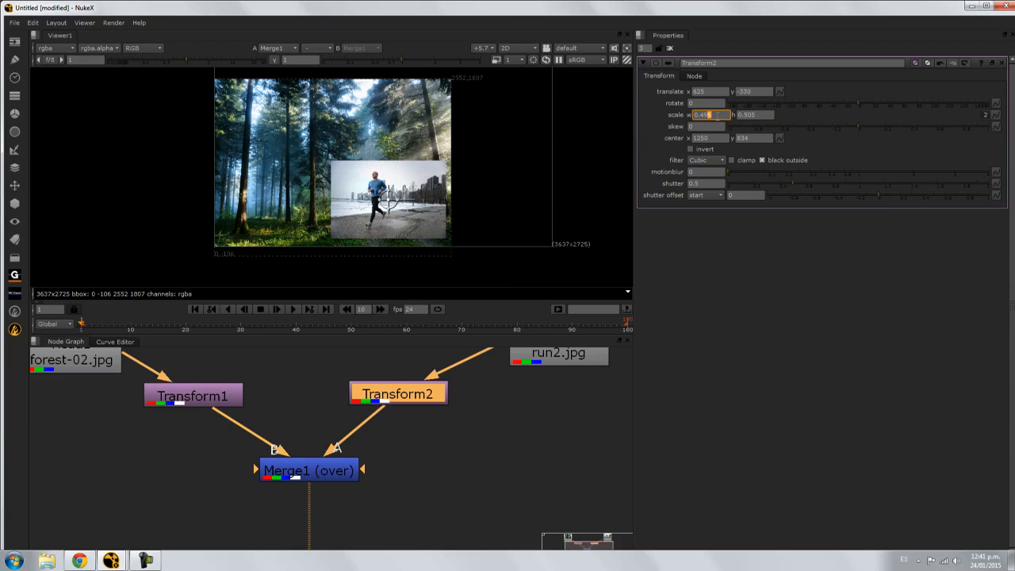
pyautogui.press('Down')
pyautogui.press('Down')
pyautogui.press('Down')
pyautogui.press('Down')
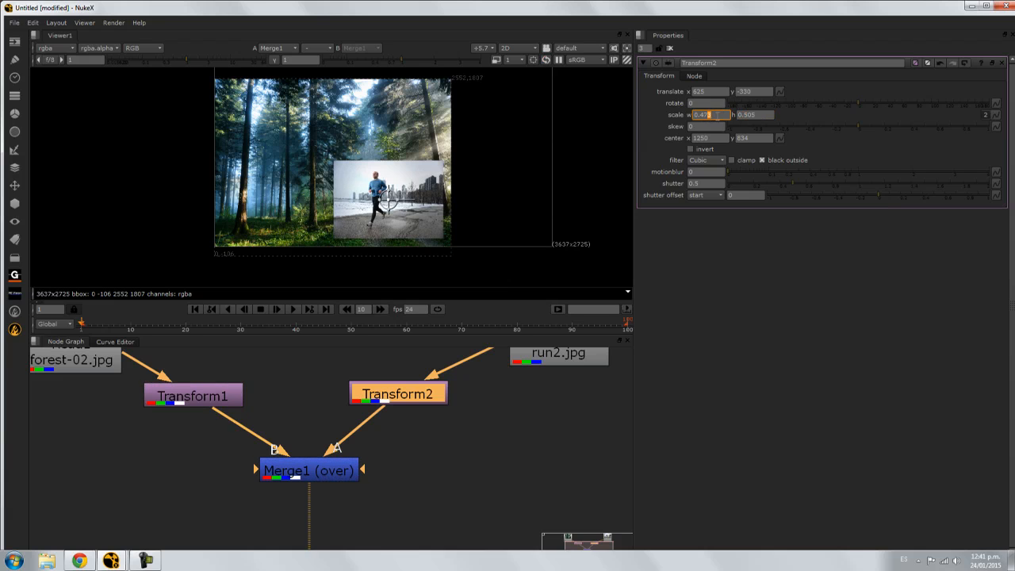
pyautogui.press('Down')
pyautogui.press('Down')
pyautogui.press('Down')
pyautogui.press('Down')
pyautogui.press('Down')
pyautogui.press('Down')
pyautogui.press('Down')
pyautogui.press('Down')
pyautogui.press('Down')
pyautogui.press('Down')
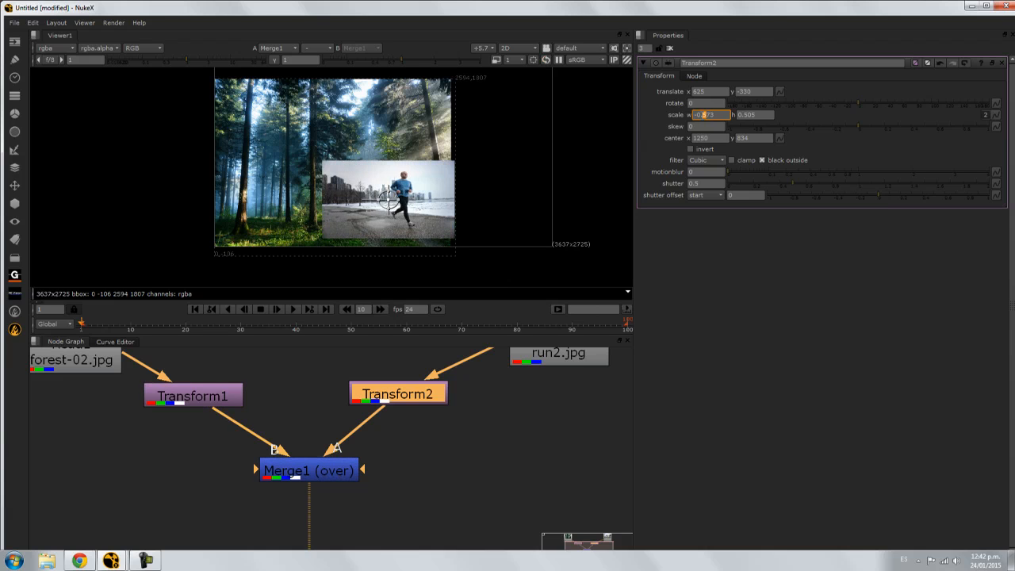
pyautogui.press('Up')
pyautogui.press('Down')
# Move the mirrored runner image over the forest to a translate of 380, -285
pyautogui.click(387, 198)
pyautogui.moveTo(387, 198); pyautogui.dragTo(366, 193)
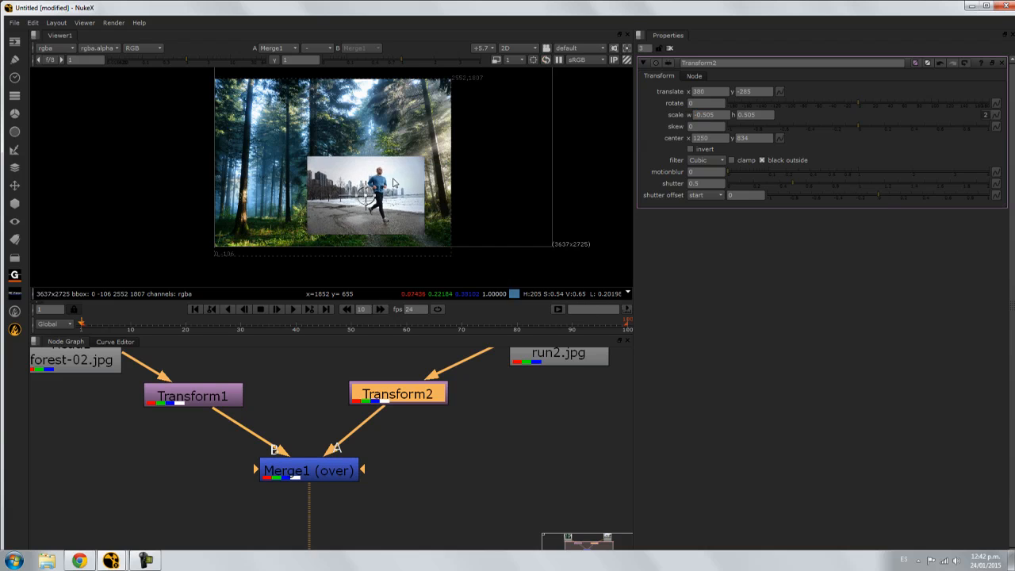
pyautogui.scroll(1, 398, 174)
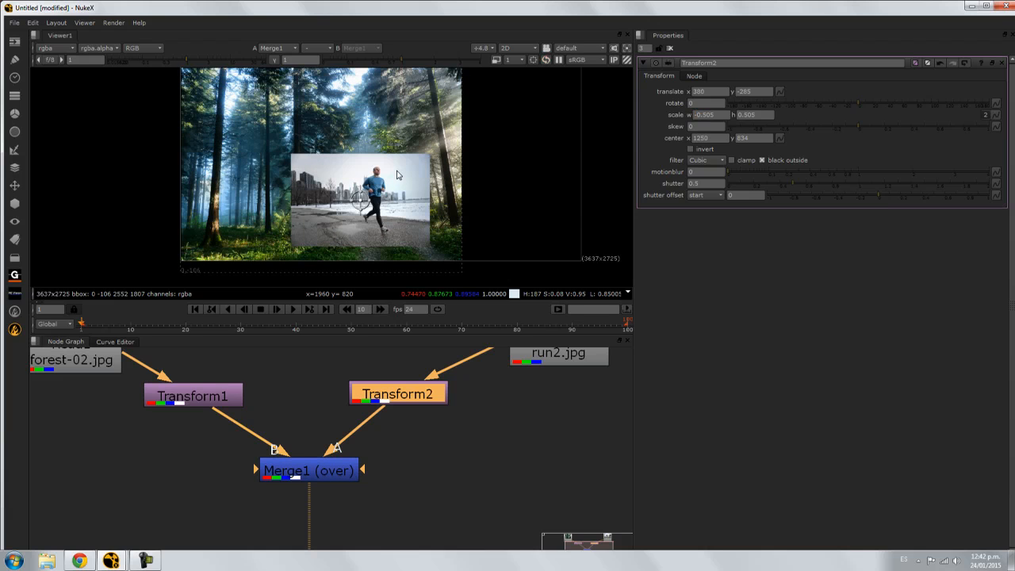
pyautogui.moveTo(325, 374); pyautogui.dragTo(331, 372, button='middle')
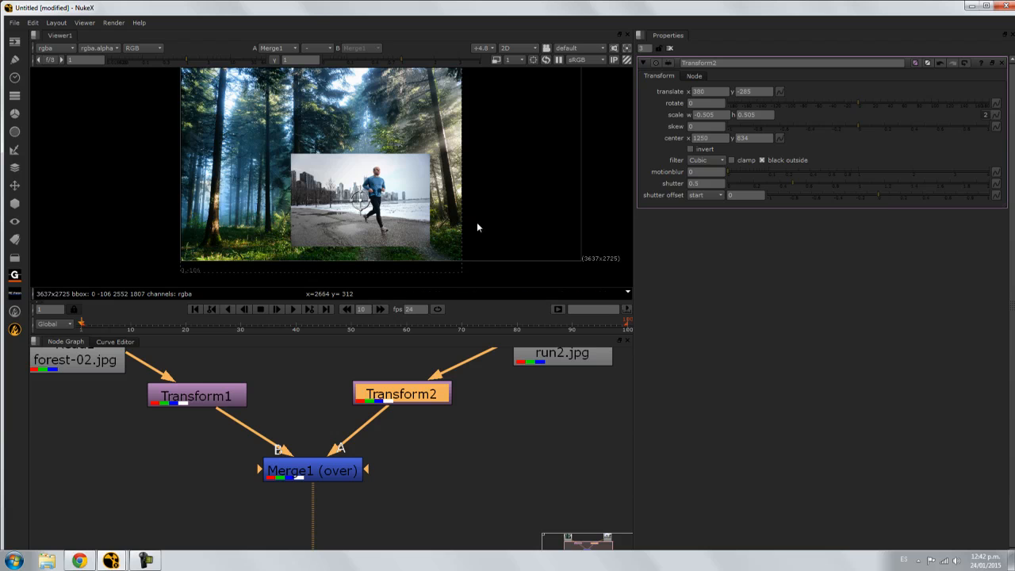
pyautogui.moveTo(476, 223); pyautogui.dragTo(467, 283, button='middle')
pyautogui.moveTo(208, 250); pyautogui.dragTo(214, 152, button='middle')
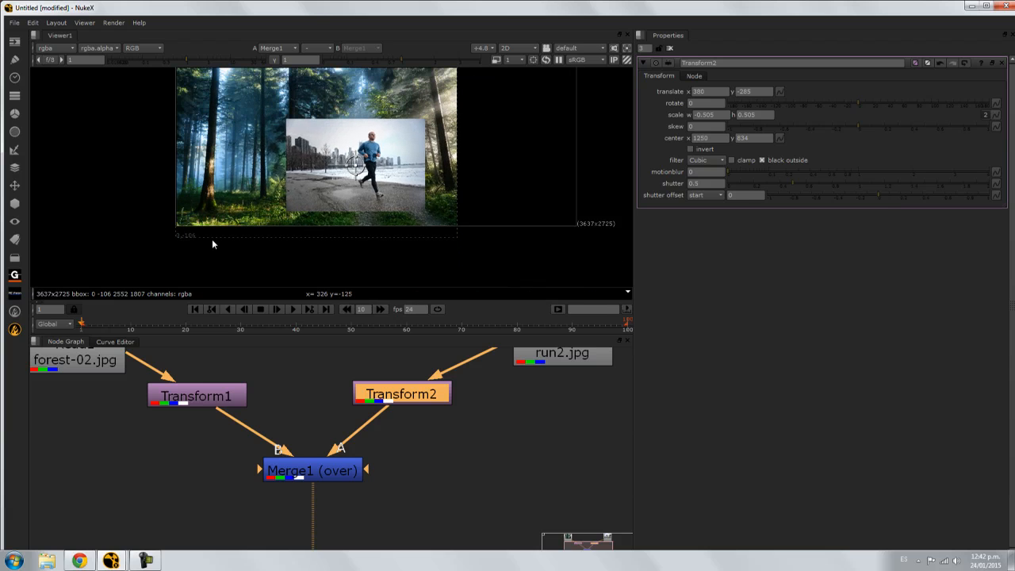
pyautogui.moveTo(456, 160); pyautogui.dragTo(450, 198, button='middle')
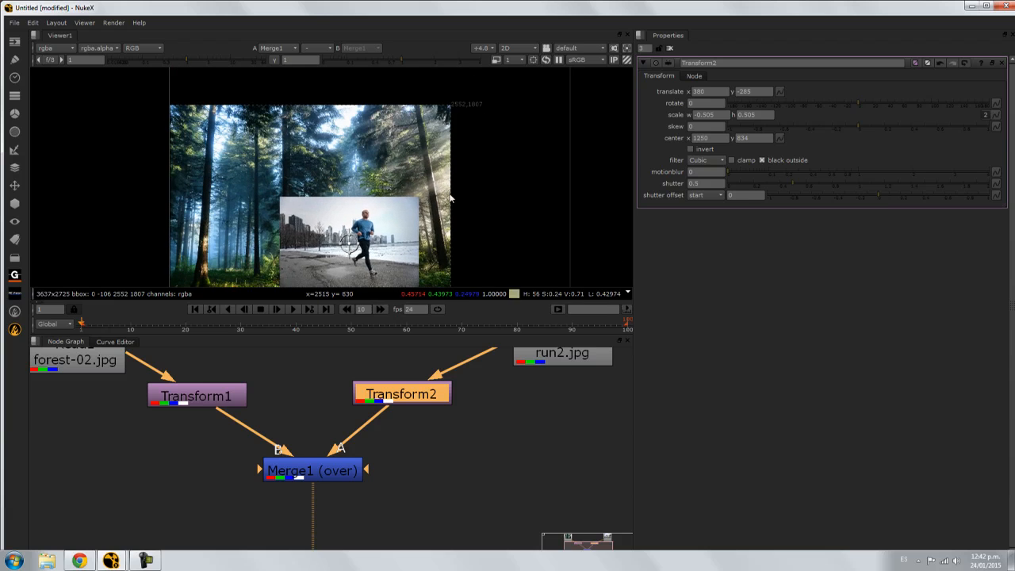
# Add a Reformat node directly after Transform2, ahead of Merge1's A input
pyautogui.moveTo(428, 510); pyautogui.dragTo(431, 460, button='middle')
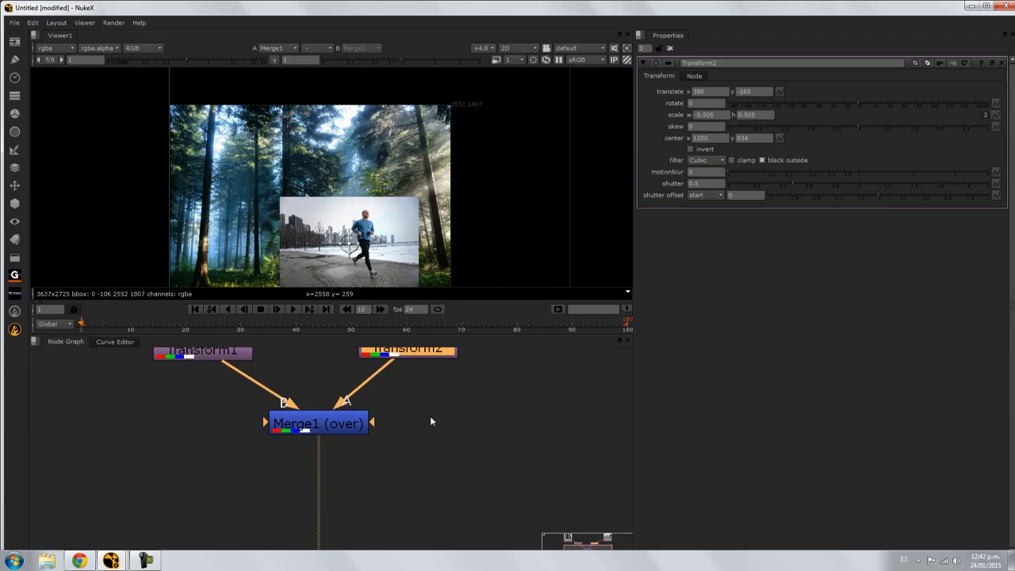
pyautogui.moveTo(430, 421); pyautogui.dragTo(431, 440, button='middle')
pyautogui.press('Tab')
pyautogui.write('ref')
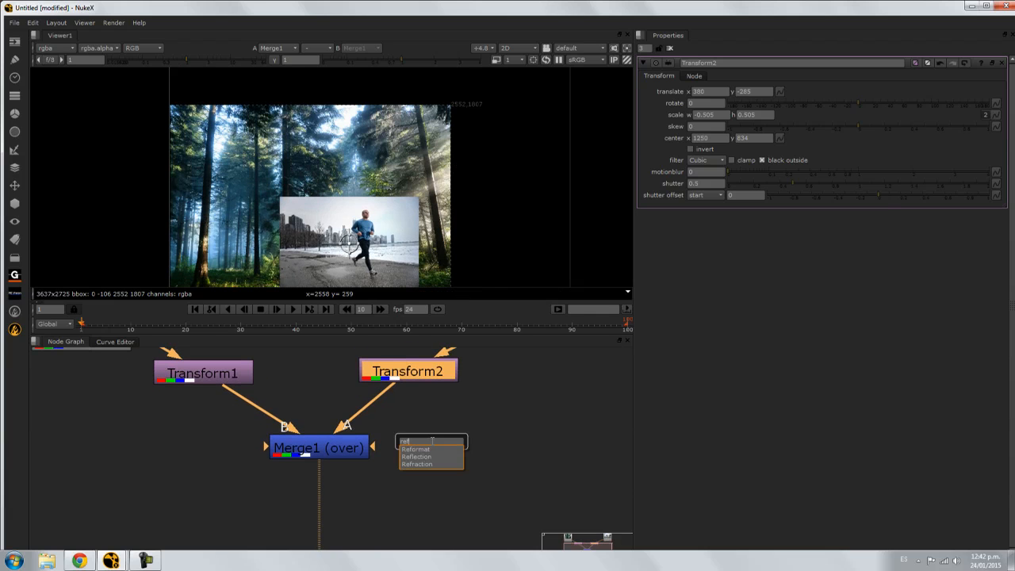
pyautogui.click(420, 450)
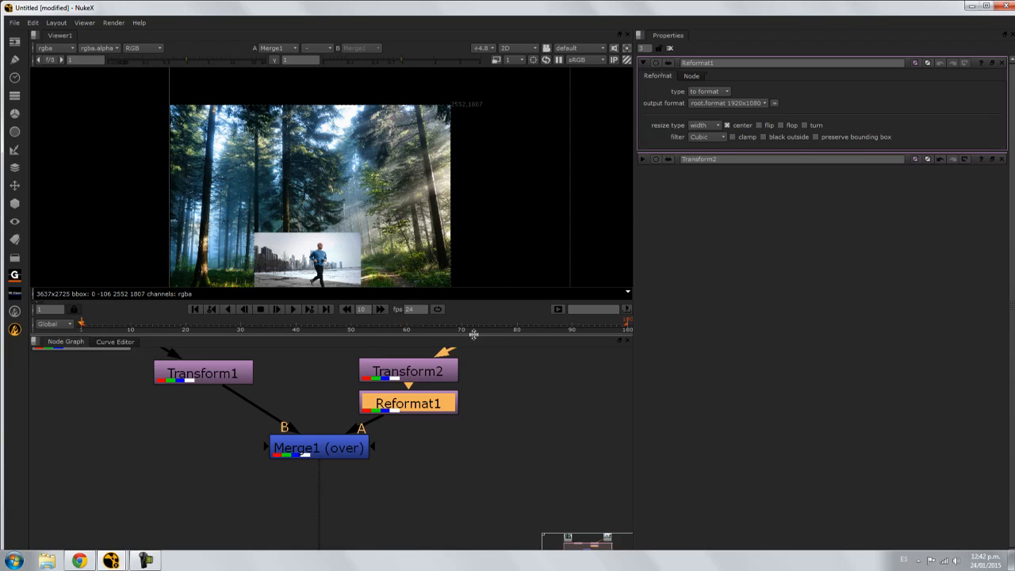
# Detach Reformat1 from the Transform2 branch and reconnect it below Merge1, between the merge output and the viewer
pyautogui.moveTo(492, 382)
pyautogui.mouseDown(button='middle')
pyautogui.moveTo(487, 348)
pyautogui.moveTo(497, 381)
pyautogui.mouseUp(button='middle')
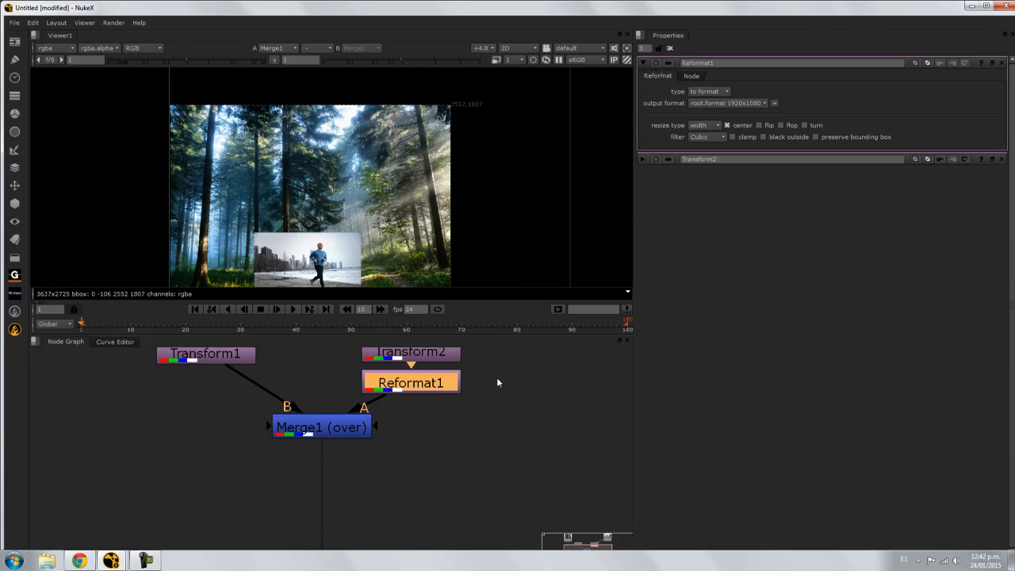
pyautogui.moveTo(426, 385); pyautogui.dragTo(521, 425)
pyautogui.moveTo(439, 422); pyautogui.dragTo(384, 421)
pyautogui.moveTo(482, 419); pyautogui.dragTo(299, 472)
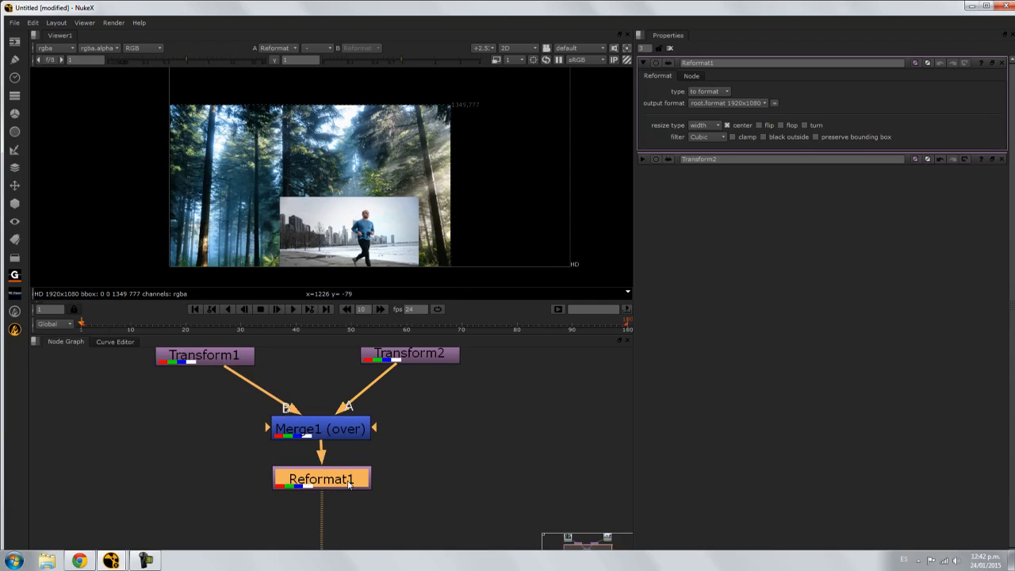
# Review the available output formats for Reformat1 and choose root.format 1920x1080
pyautogui.click(745, 103)
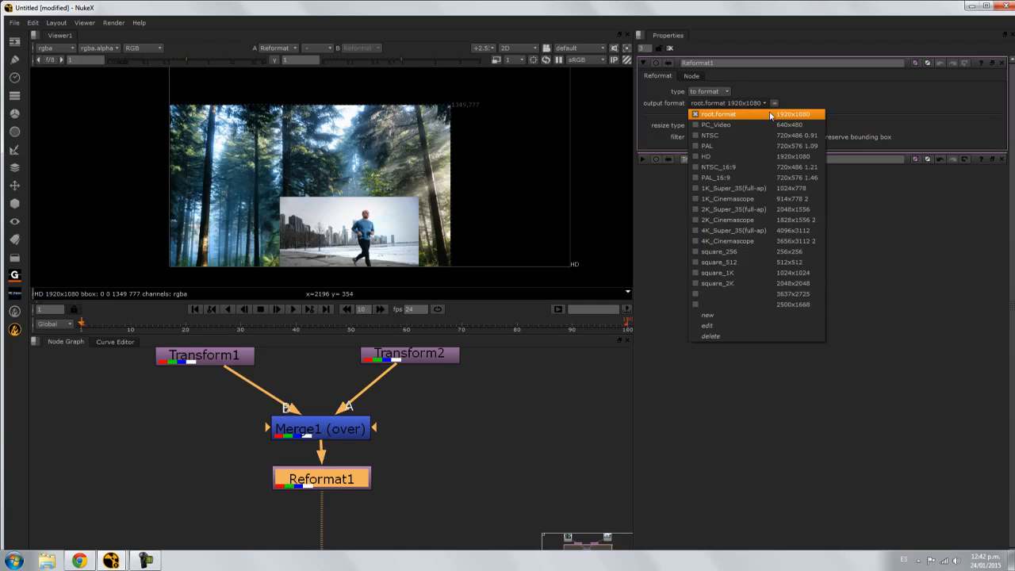
pyautogui.click(770, 116)
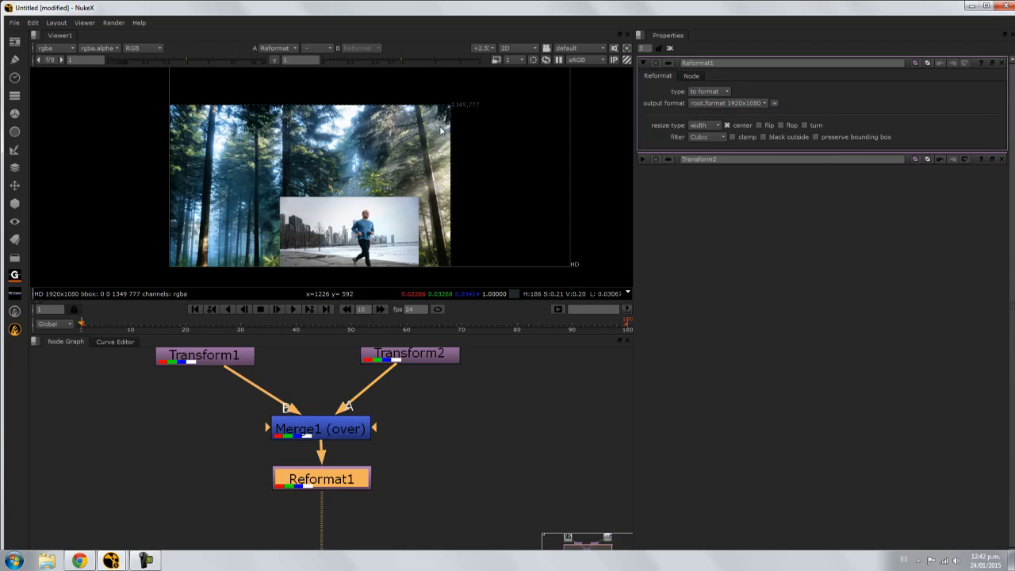
pyautogui.moveTo(417, 187); pyautogui.dragTo(440, 131, button='middle')
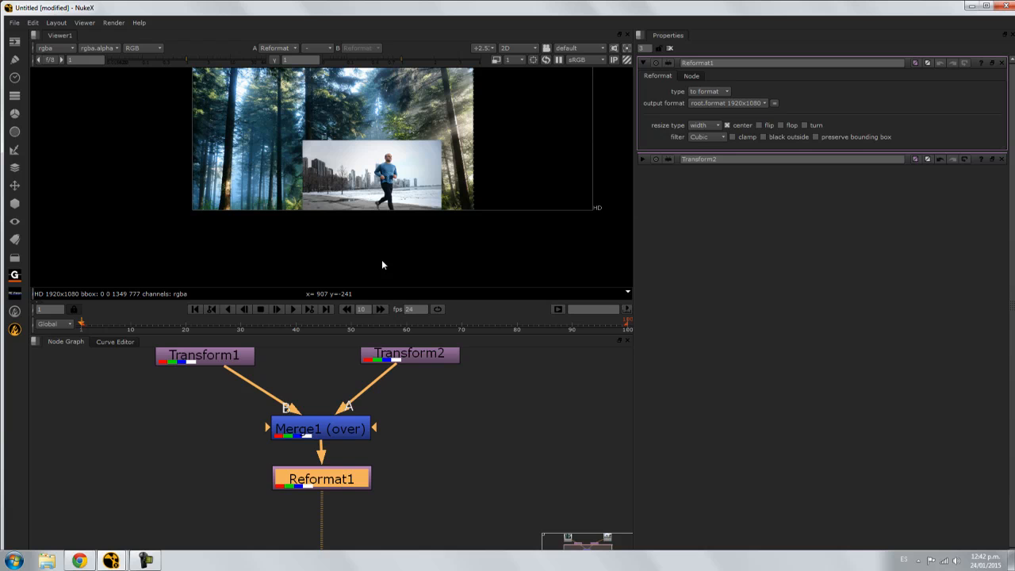
# Move the mirrored runner image up over the forest to a Transform2 translate of 288, -16
pyautogui.doubleClick(429, 353)
pyautogui.moveTo(373, 188); pyautogui.dragTo(363, 158)
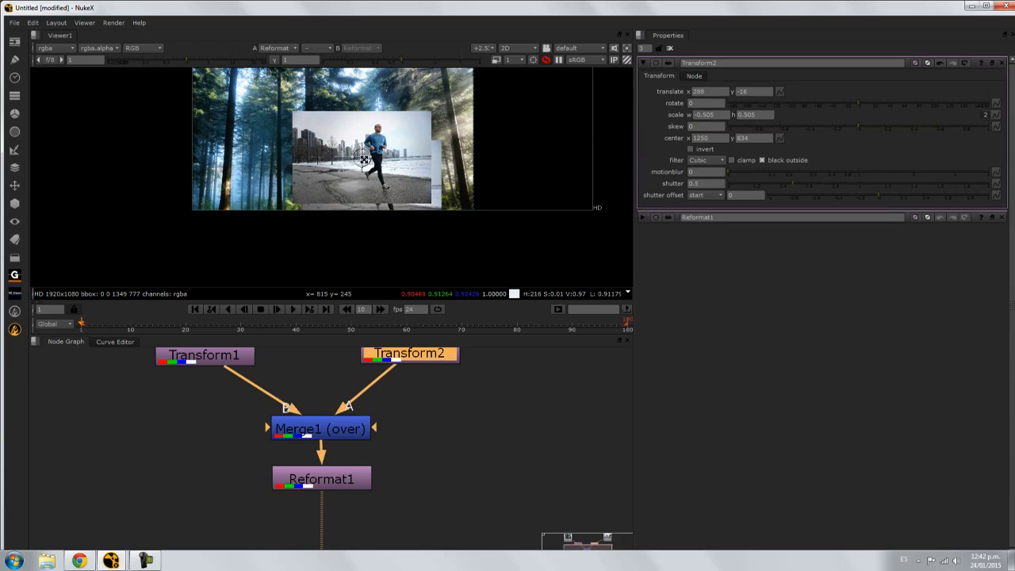
pyautogui.moveTo(424, 196); pyautogui.dragTo(424, 266, button='middle')
pyautogui.moveTo(356, 224); pyautogui.dragTo(362, 166, button='middle')
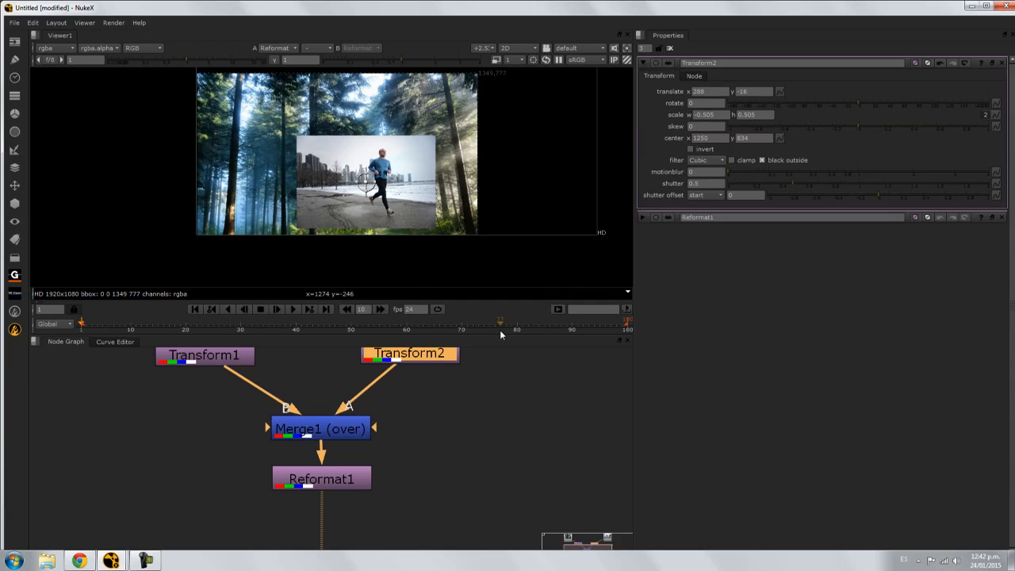
# Toggle Reformat1 off and on repeatedly to compare the merged result with and without the reformat
pyautogui.click(333, 480)
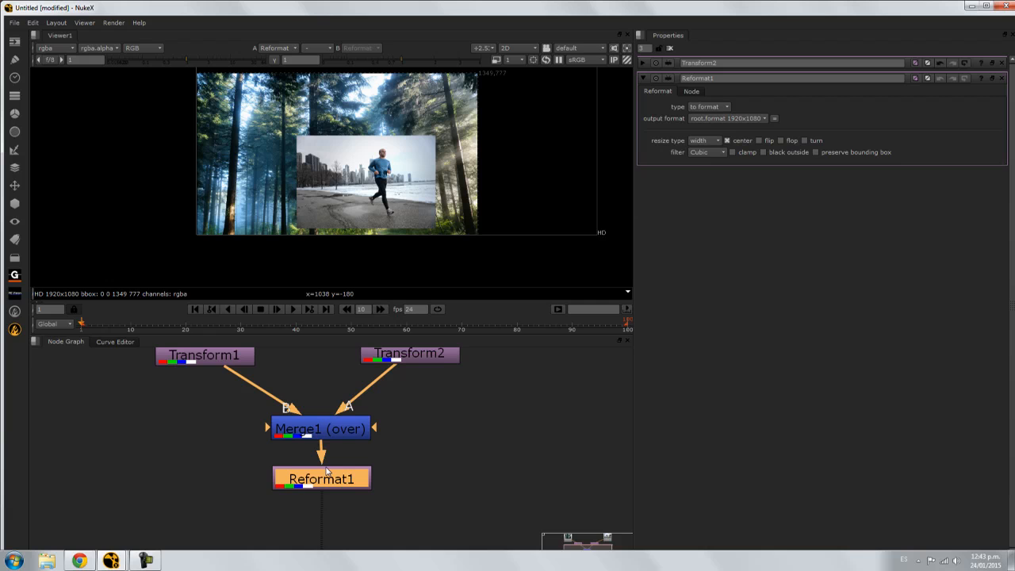
pyautogui.press('d')
pyautogui.press('d')
pyautogui.press('d')
pyautogui.press('d')
pyautogui.press('d')
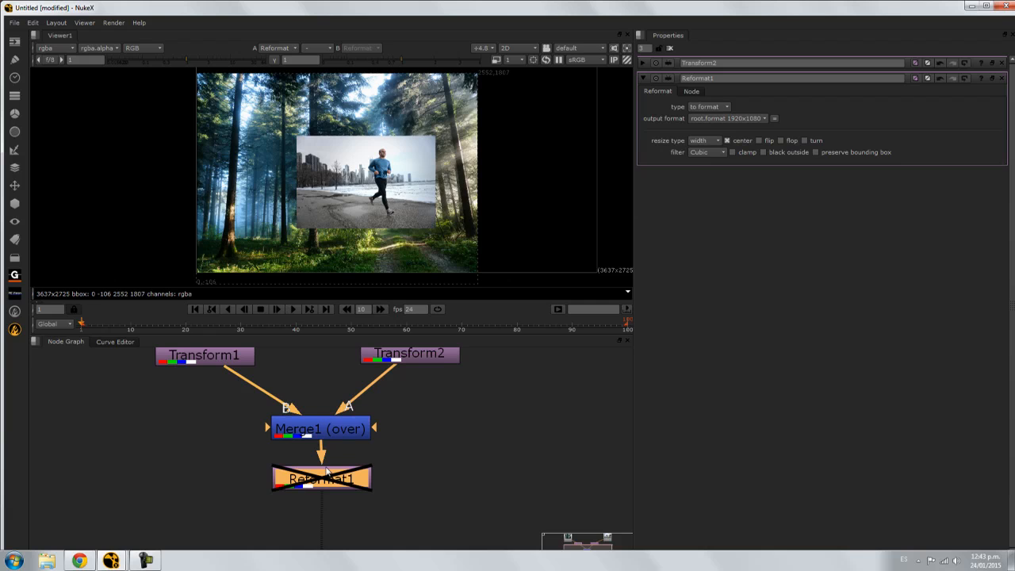
pyautogui.press('d')
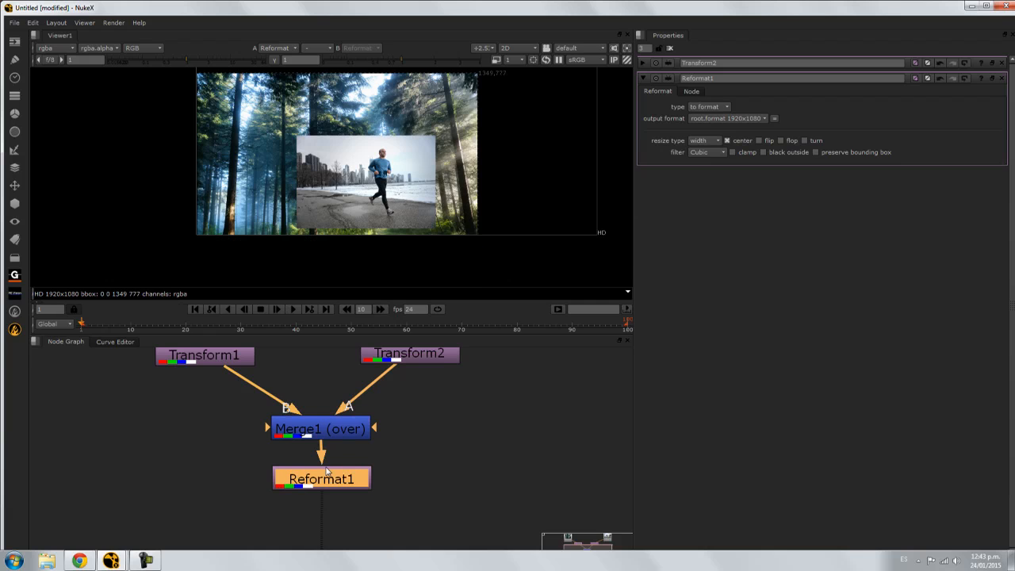
# Delete the Reformat1 node below Merge1
pyautogui.moveTo(408, 409); pyautogui.dragTo(442, 459, button='middle')
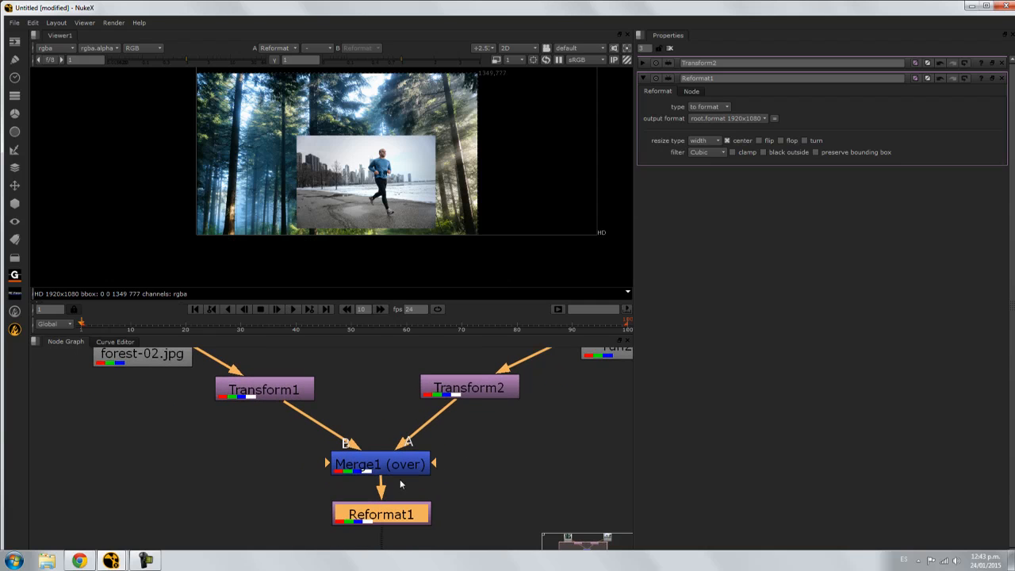
pyautogui.moveTo(387, 516); pyautogui.dragTo(400, 513)
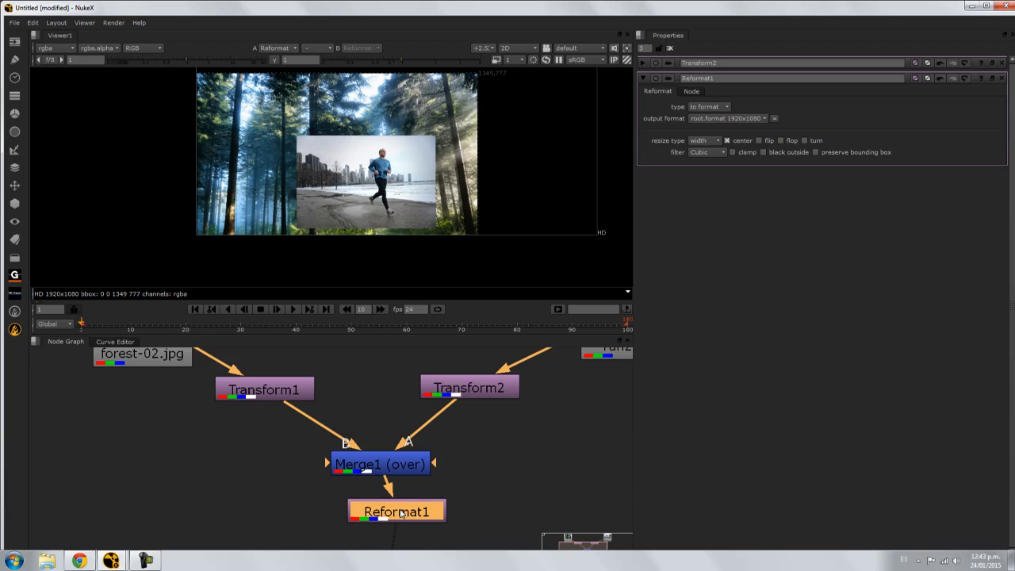
pyautogui.press('Delete')
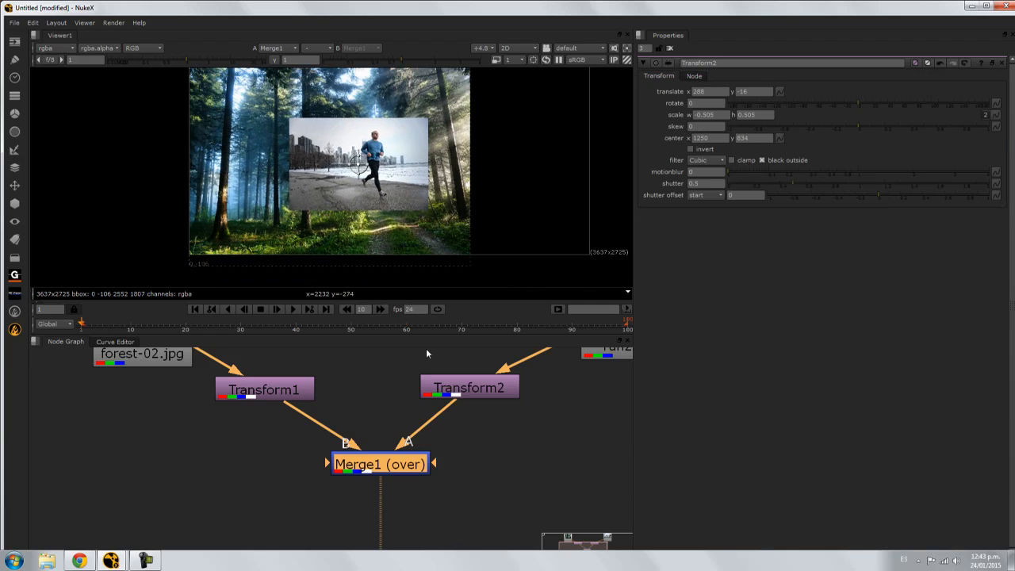
# Open the Read1 forest node's properties and move the Read1 and Read2 nodes slightly inward in the node graph
pyautogui.moveTo(364, 366); pyautogui.dragTo(337, 484, button='middle')
pyautogui.moveTo(368, 384); pyautogui.dragTo(347, 327, button='middle')
pyautogui.moveTo(438, 419); pyautogui.dragTo(419, 476, button='middle')
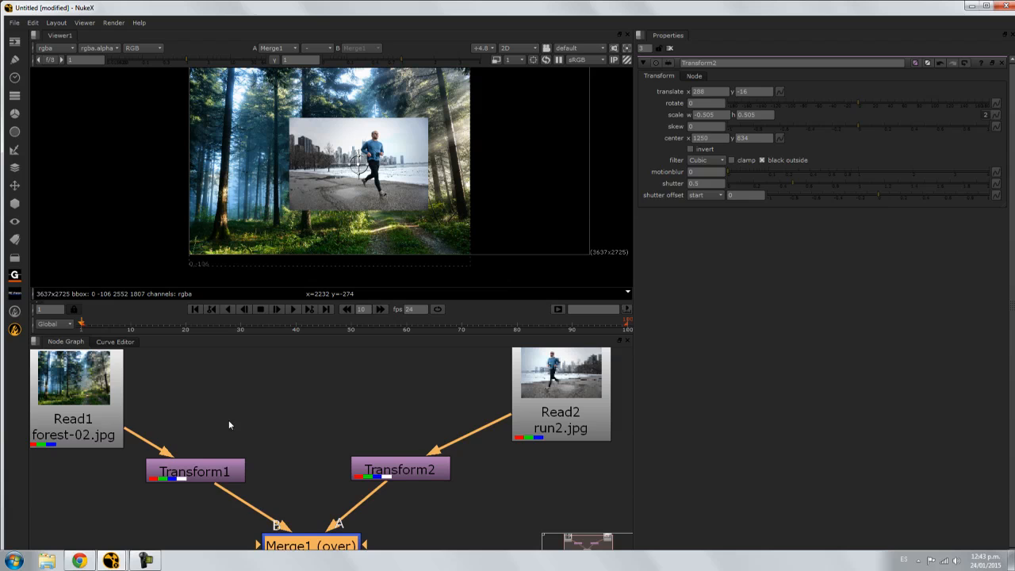
pyautogui.doubleClick(105, 391)
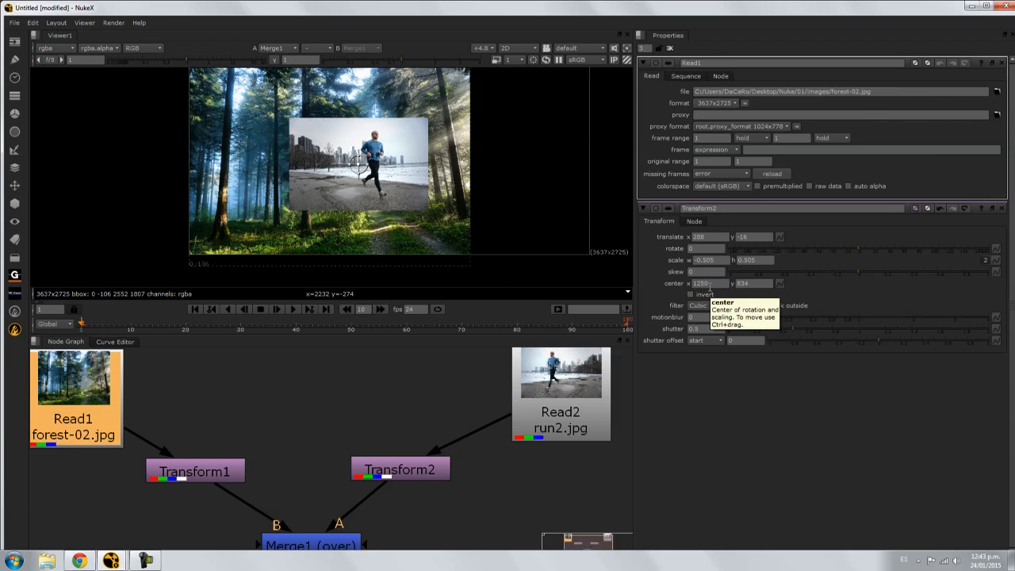
pyautogui.moveTo(70, 383); pyautogui.dragTo(90, 373)
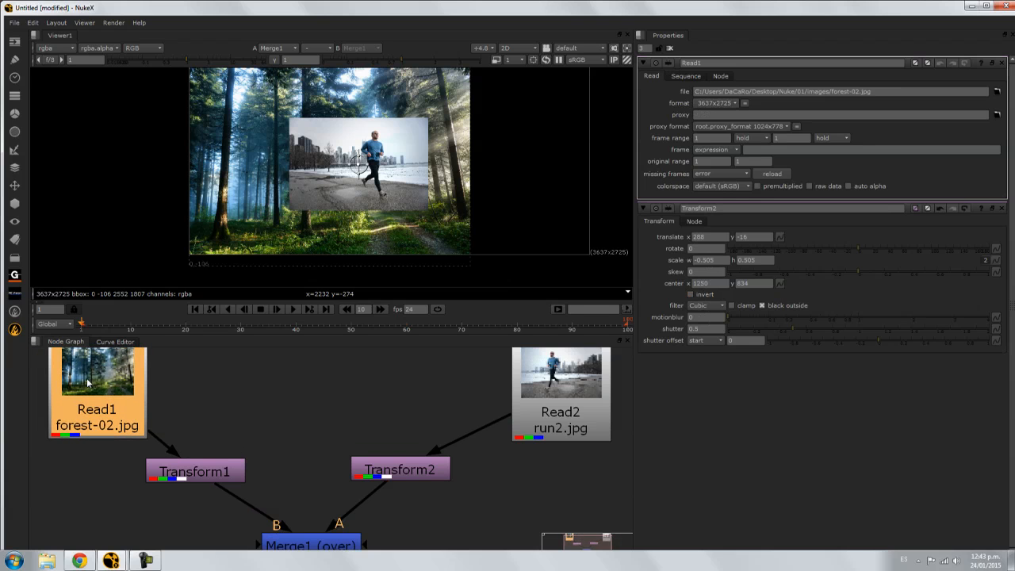
pyautogui.moveTo(561, 379); pyautogui.dragTo(547, 377)
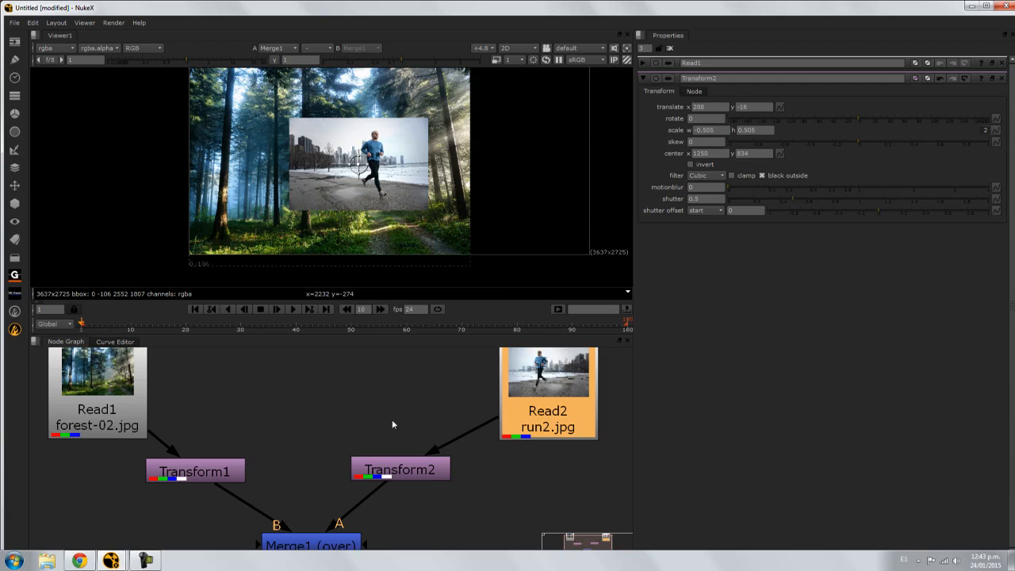
# In the project settings, try the 2K_Super_35(full-ap) 2048x1556 full size format and set it back to HD 1920x1080
pyautogui.moveTo(392, 421); pyautogui.dragTo(385, 395, button='middle')
pyautogui.press('s')
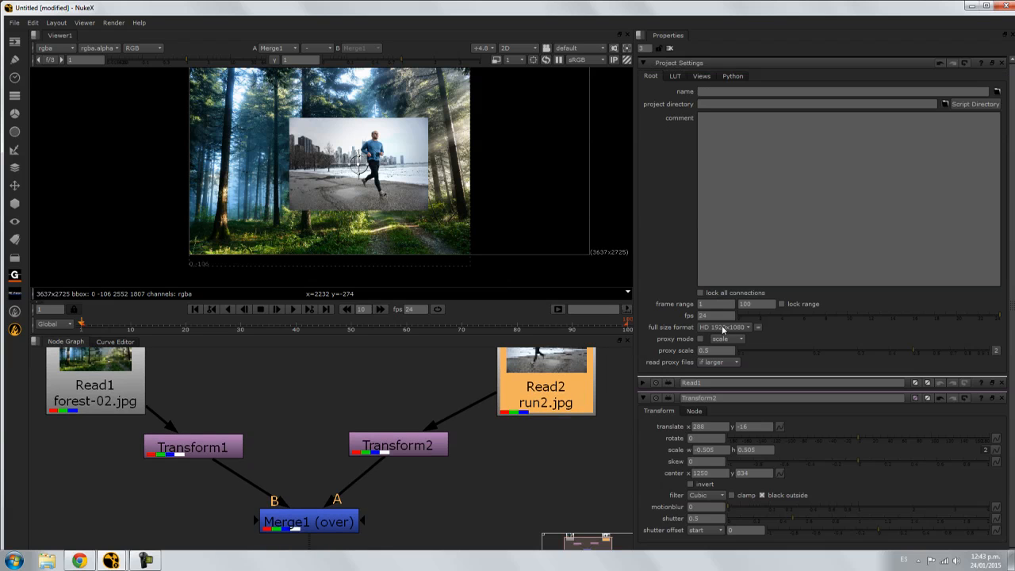
pyautogui.click(728, 328)
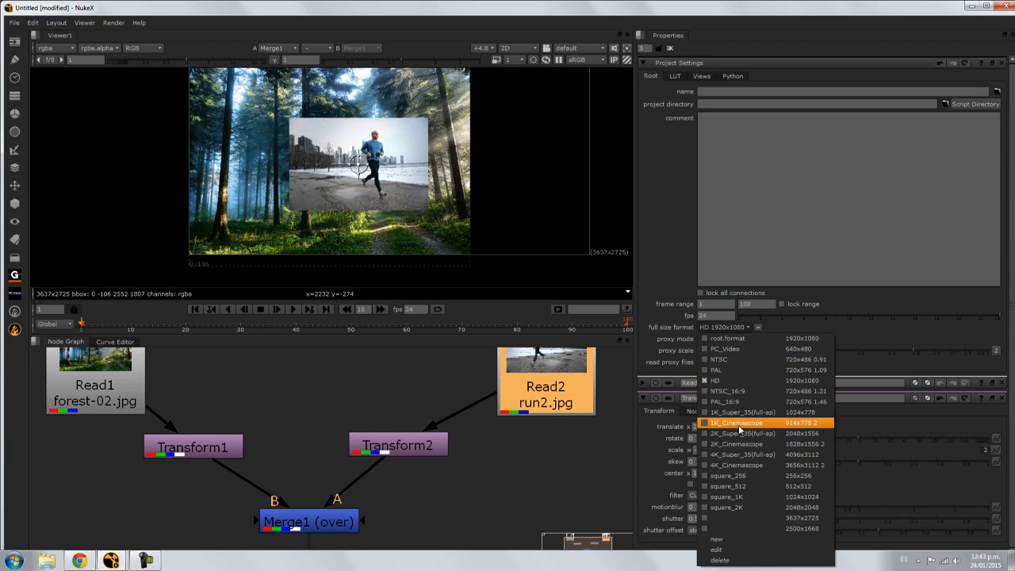
pyautogui.click(742, 434)
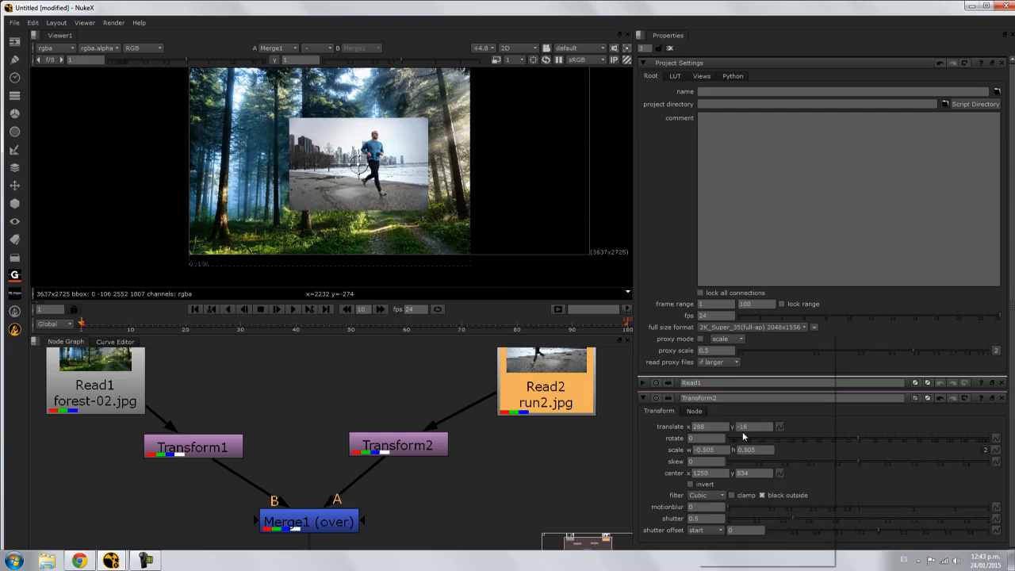
pyautogui.click(739, 331)
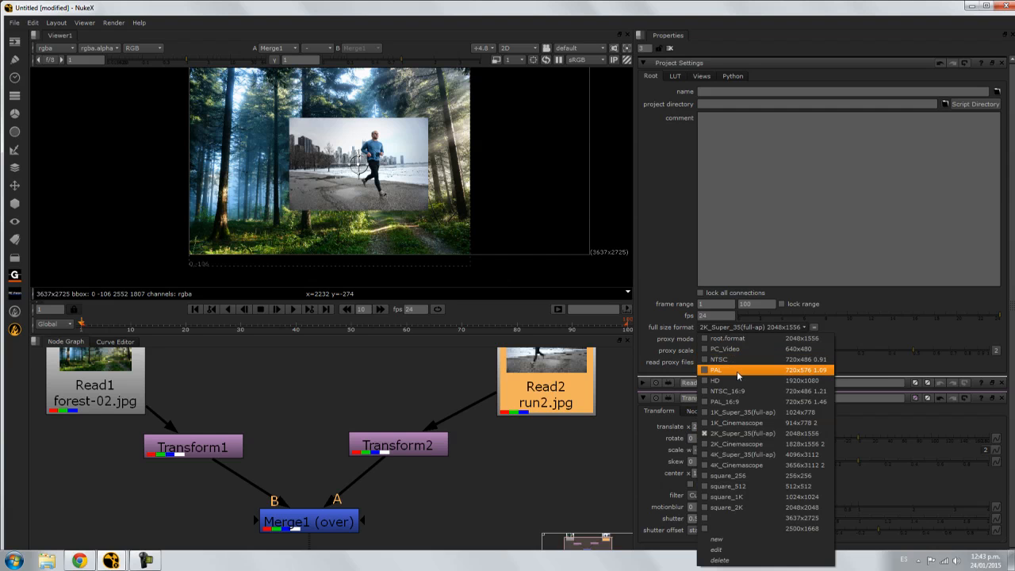
pyautogui.click(738, 381)
# Toggle Merge1 off and back on, and disable the Read1 forest node
pyautogui.moveTo(378, 384); pyautogui.dragTo(401, 362, button='middle')
pyautogui.click(336, 493)
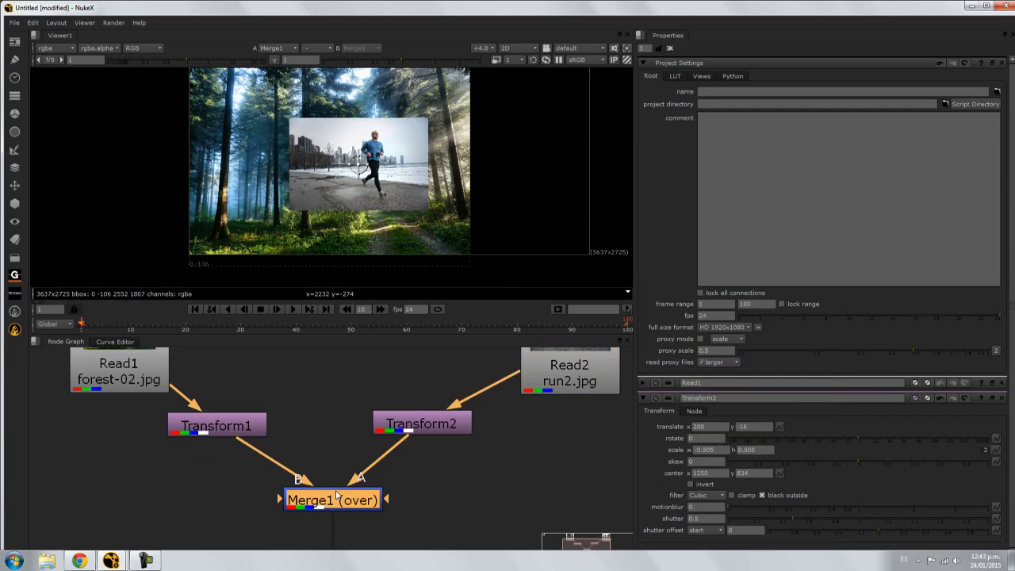
pyautogui.press('d')
pyautogui.press('d')
pyautogui.click(161, 385)
pyautogui.press('d')
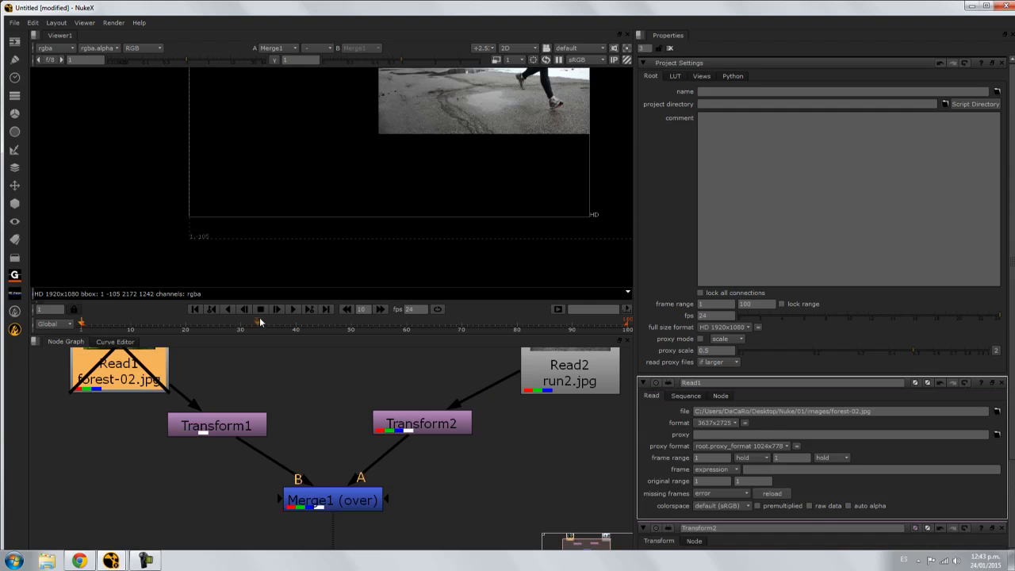
# Move the runner image inside the HD frame to a Transform2 translate of -116, -294
pyautogui.scroll(-3, 403, 180)
pyautogui.moveTo(404, 180); pyautogui.dragTo(357, 257, button='middle')
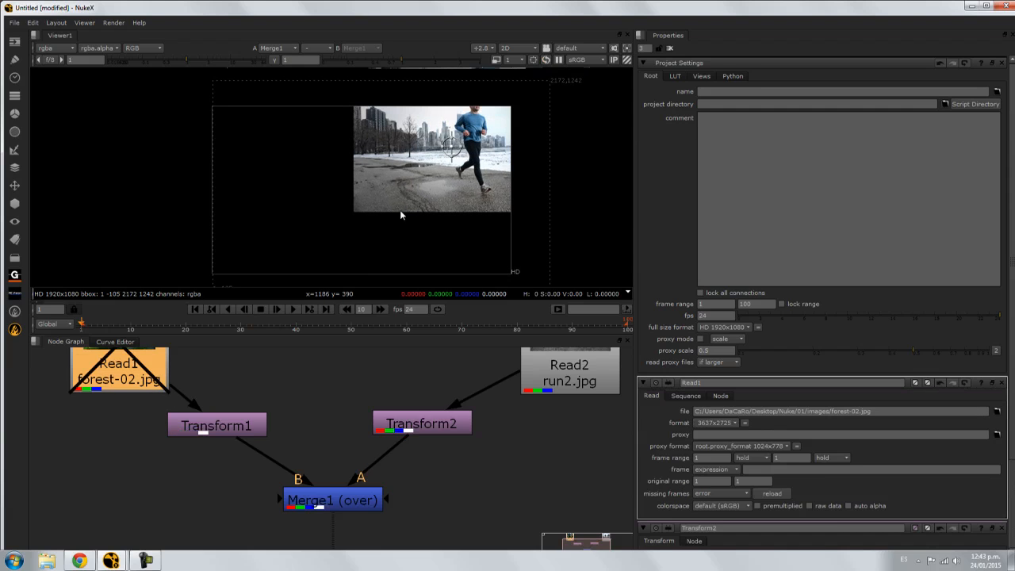
pyautogui.click(421, 423)
pyautogui.moveTo(448, 149); pyautogui.dragTo(390, 188)
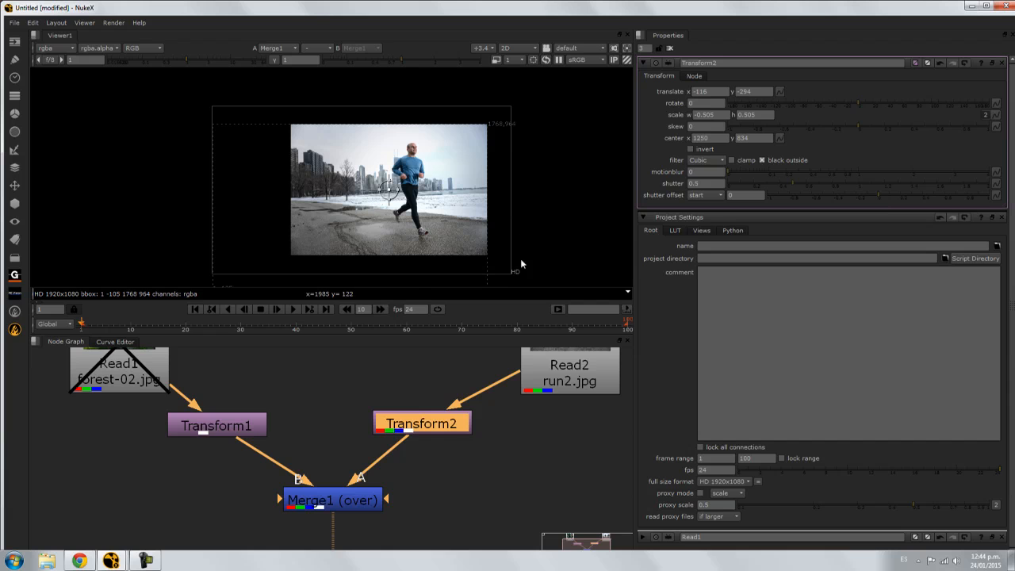
# Toggle the Read1 forest node on and off repeatedly to compare the output format of the merge
pyautogui.click(156, 378)
pyautogui.press('d')
pyautogui.press('d')
pyautogui.press('d')
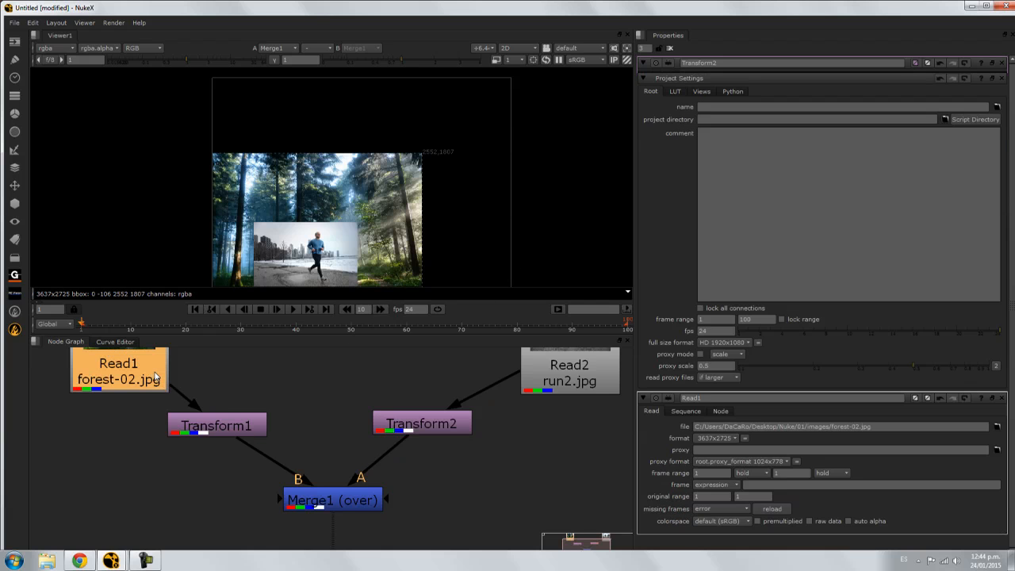
pyautogui.press('d')
pyautogui.press('d')
pyautogui.press('d')
pyautogui.press('d')
pyautogui.press('d')
pyautogui.press('d')
pyautogui.press('d')
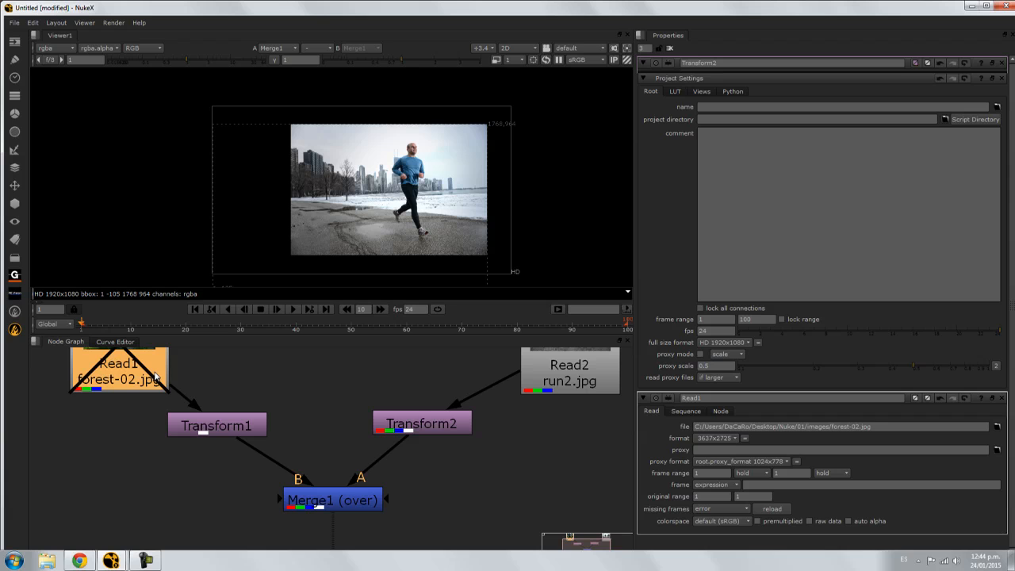
# Disconnect Merge1's inputs and reconnect Transform1 to B and Transform2 to A
pyautogui.moveTo(241, 385); pyautogui.dragTo(274, 410, button='middle')
pyautogui.scroll(-1, 241, 433)
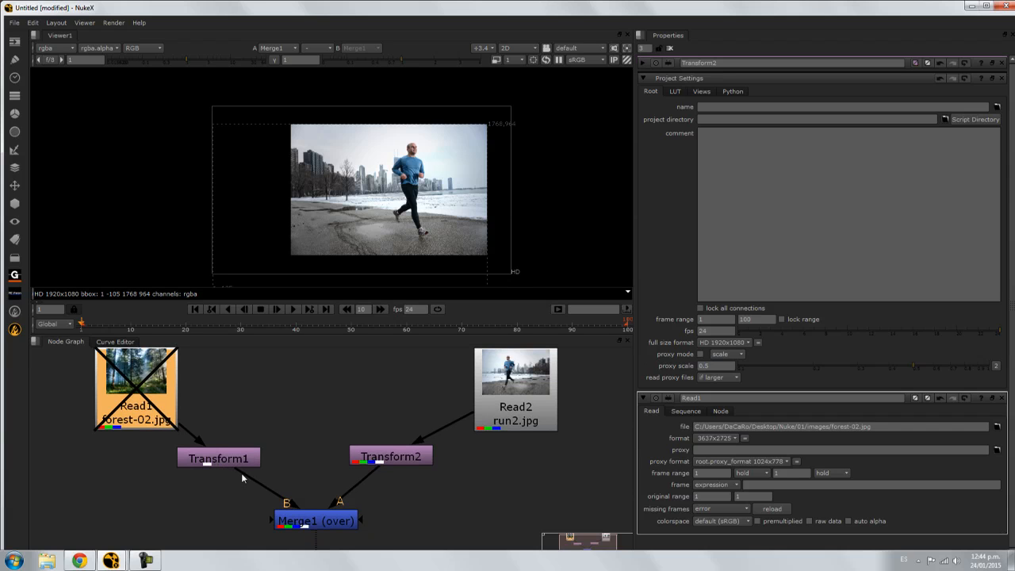
pyautogui.moveTo(241, 473); pyautogui.dragTo(260, 474)
pyautogui.moveTo(399, 201); pyautogui.dragTo(401, 143, button='middle')
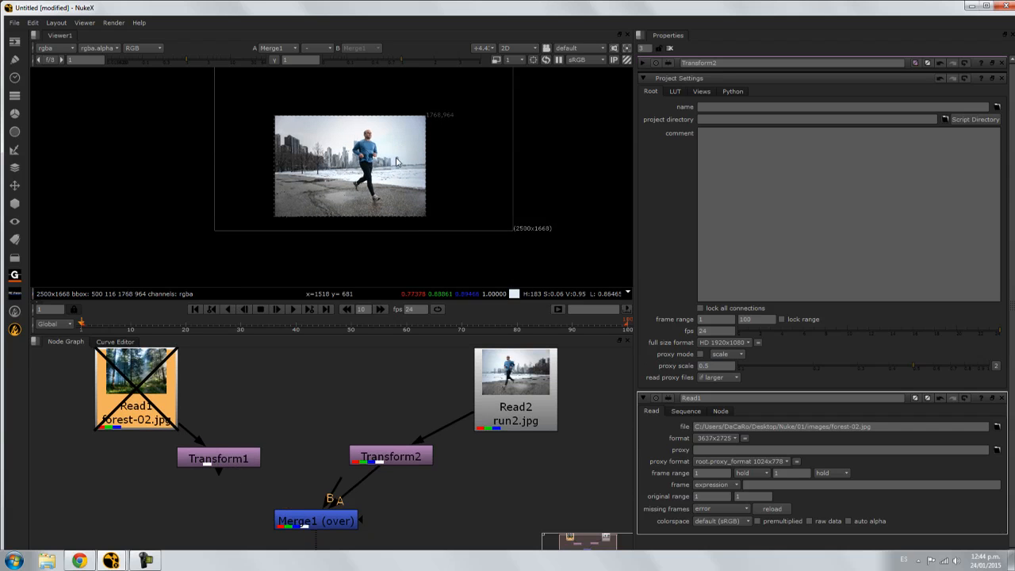
pyautogui.moveTo(375, 469); pyautogui.dragTo(360, 482)
pyautogui.scroll(2, 373, 188)
pyautogui.moveTo(301, 486); pyautogui.dragTo(230, 473)
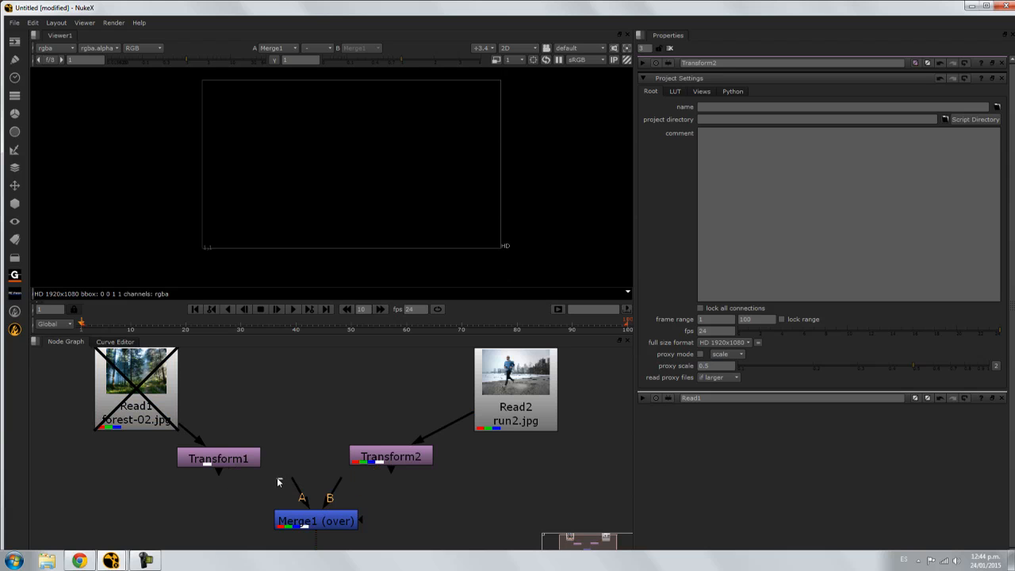
pyautogui.moveTo(297, 481); pyautogui.dragTo(242, 464)
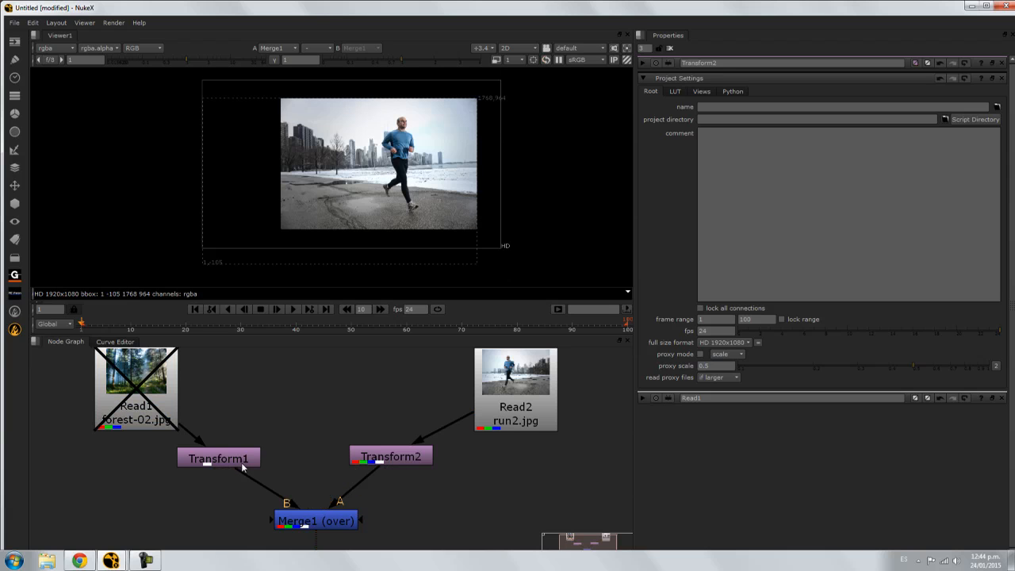
# Re-enable the Read1 forest node so the forest feeds the merge again
pyautogui.click(167, 387)
pyautogui.press('d')
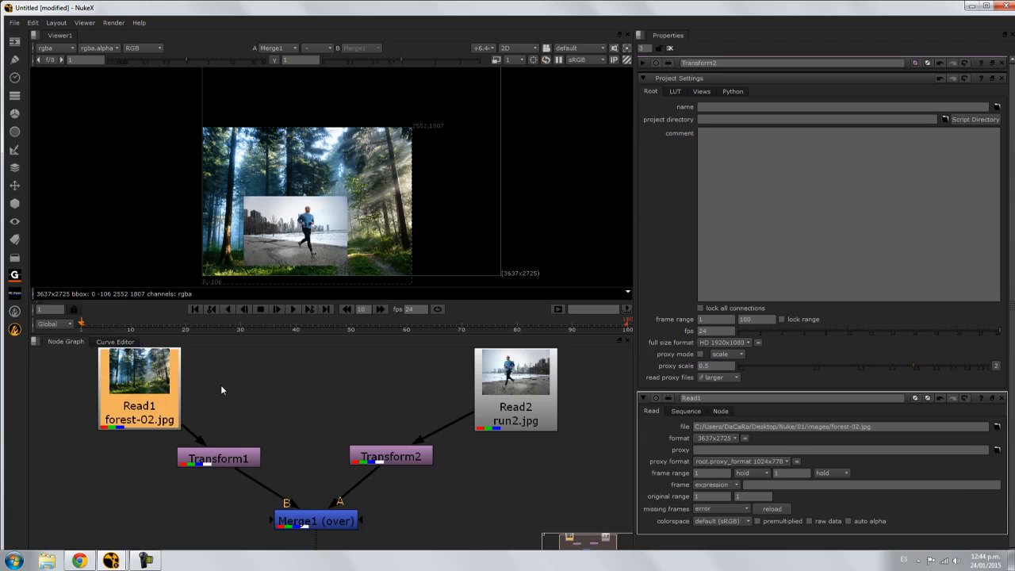
pyautogui.moveTo(460, 239)
pyautogui.mouseDown(button='middle')
pyautogui.moveTo(436, 275)
pyautogui.moveTo(463, 257)
pyautogui.mouseUp(button='middle')
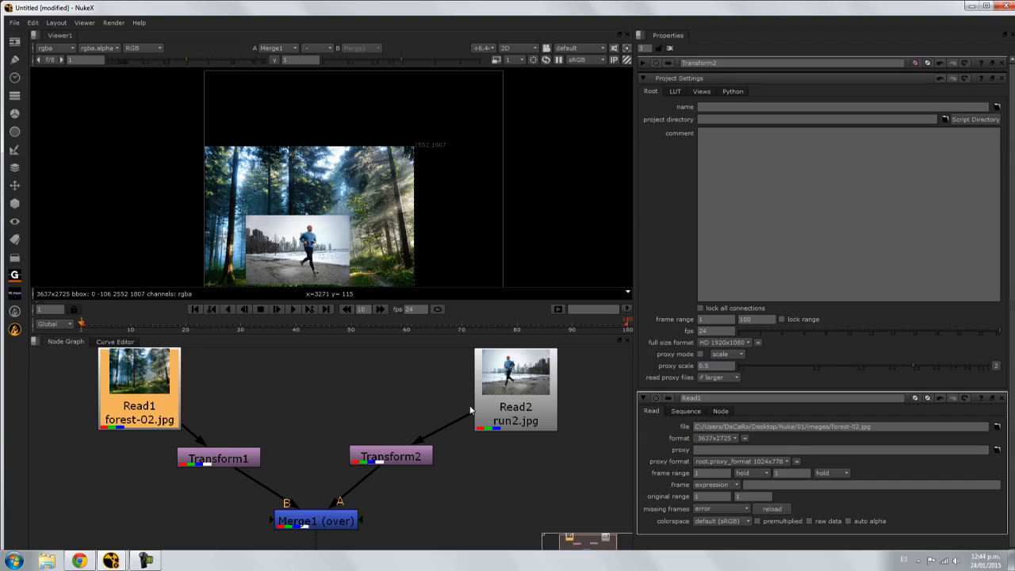
# Create a second Viewer node, place it beside Viewer1, and delete it again
pyautogui.moveTo(436, 468); pyautogui.dragTo(434, 397, button='middle')
pyautogui.moveTo(406, 465); pyautogui.dragTo(418, 385, button='middle')
pyautogui.click(334, 510)
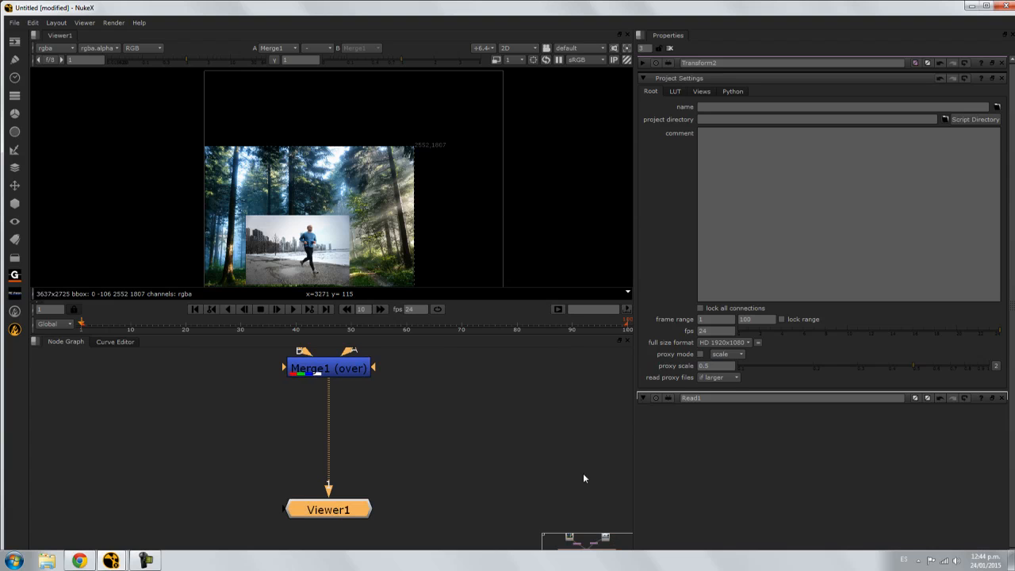
pyautogui.hotkey('ctrl', 'i')
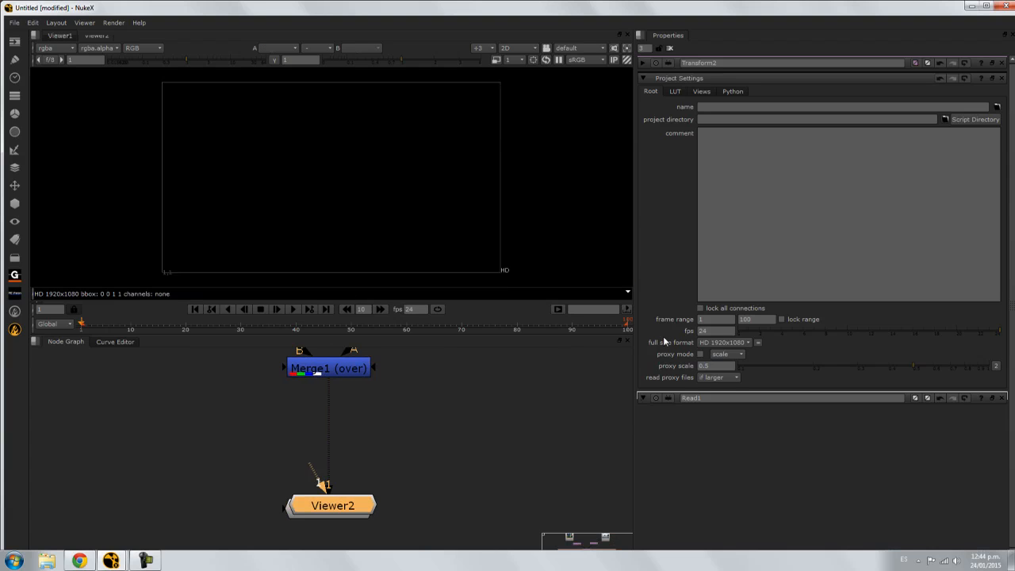
pyautogui.moveTo(363, 510); pyautogui.dragTo(497, 501)
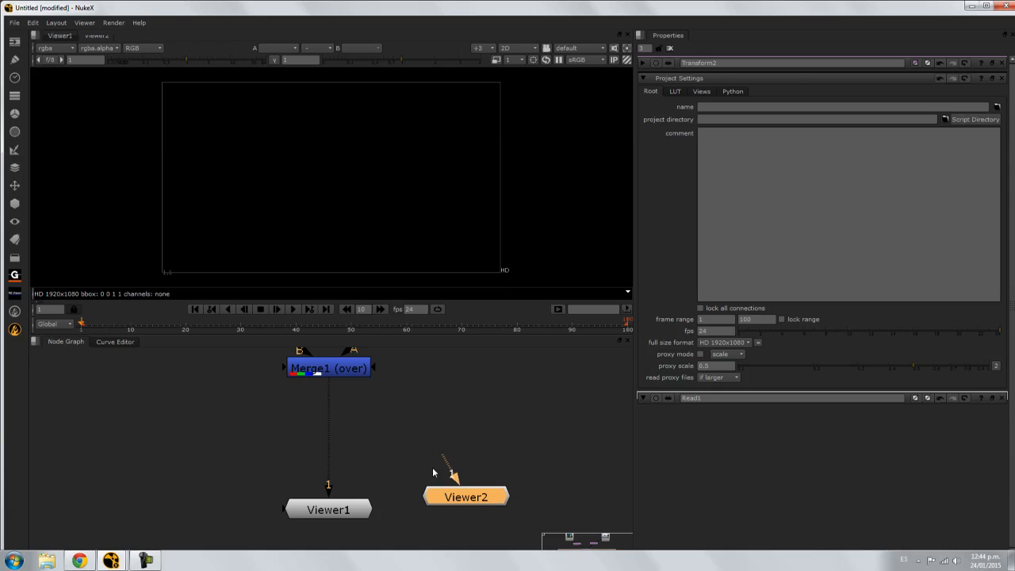
pyautogui.moveTo(440, 455); pyautogui.dragTo(437, 435)
pyautogui.press('Delete')
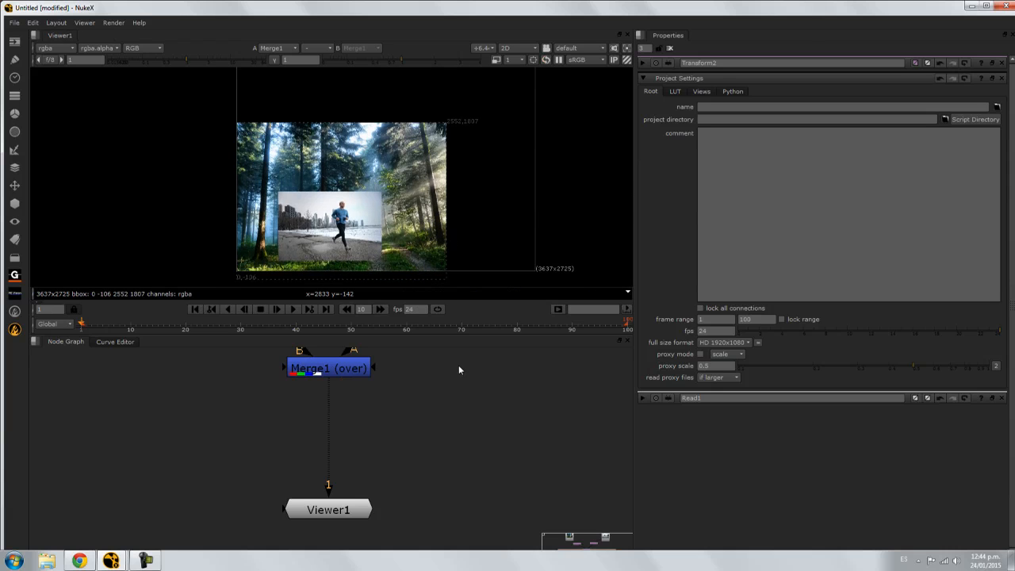
# Move the Read1 forest node up, away from Transform1, and add a Reformat node directly after it
pyautogui.moveTo(412, 397); pyautogui.dragTo(456, 492, button='middle')
pyautogui.moveTo(385, 365); pyautogui.dragTo(425, 437, button='middle')
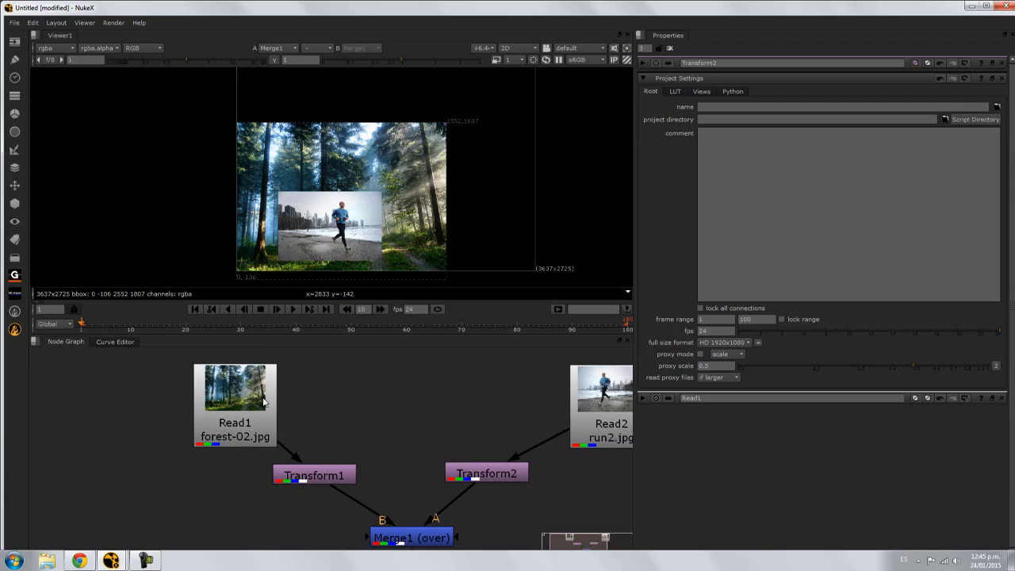
pyautogui.doubleClick(255, 403)
pyautogui.moveTo(254, 403); pyautogui.dragTo(200, 358)
pyautogui.press('Tab')
pyautogui.write('refr')
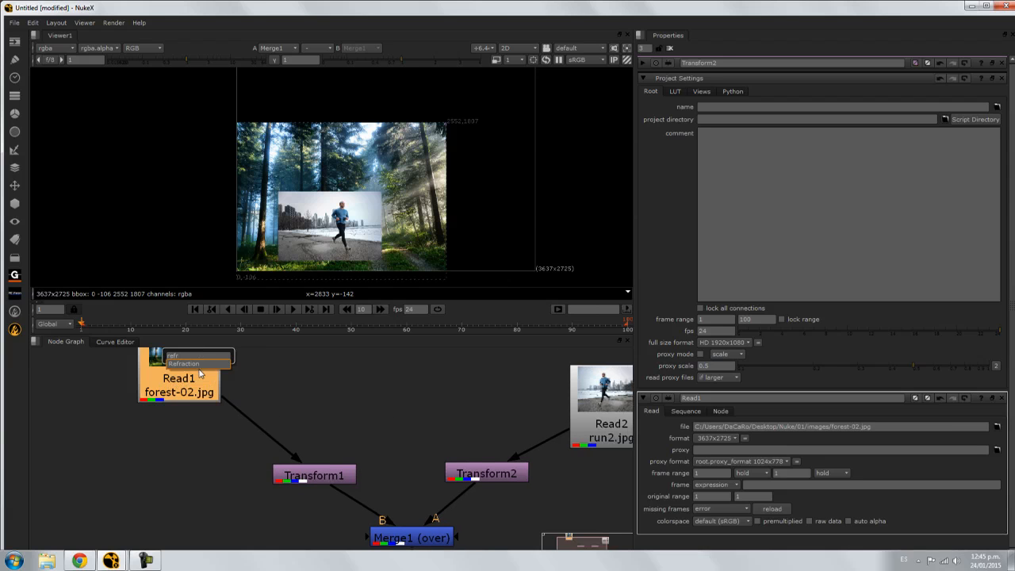
pyautogui.press('BackSpace')
pyautogui.write('o')
pyautogui.press('Down')
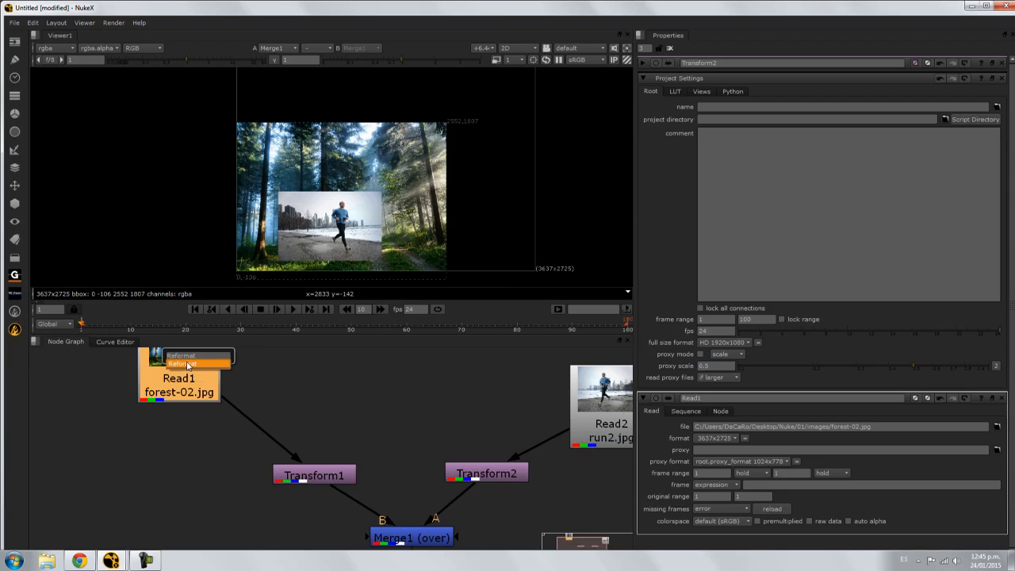
pyautogui.press('Return')
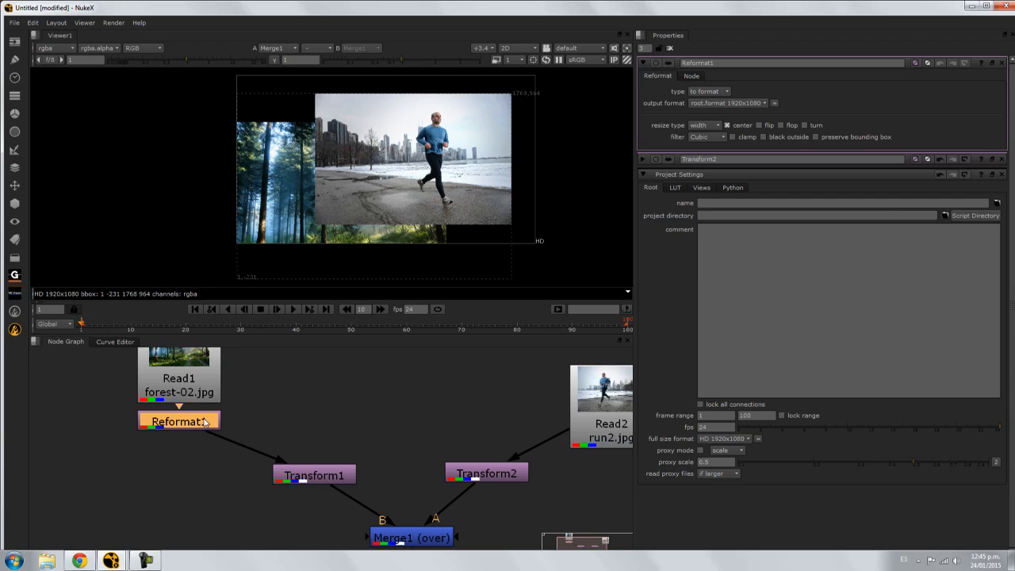
# Shift the Read2 runner node slightly and insert a Reformat node between it and Transform2
pyautogui.moveTo(577, 400); pyautogui.dragTo(541, 383)
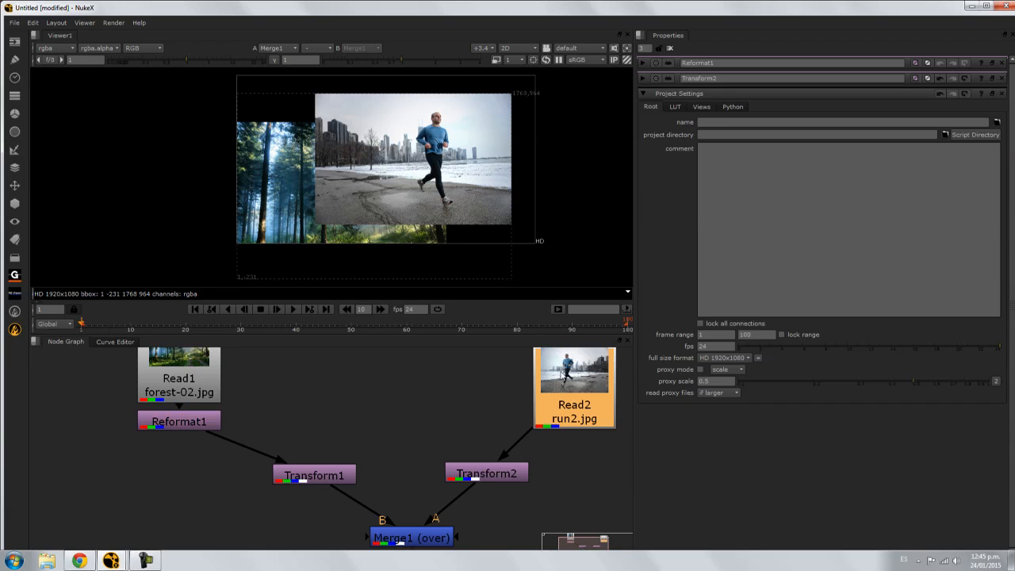
pyautogui.press('Tab')
pyautogui.write('ref')
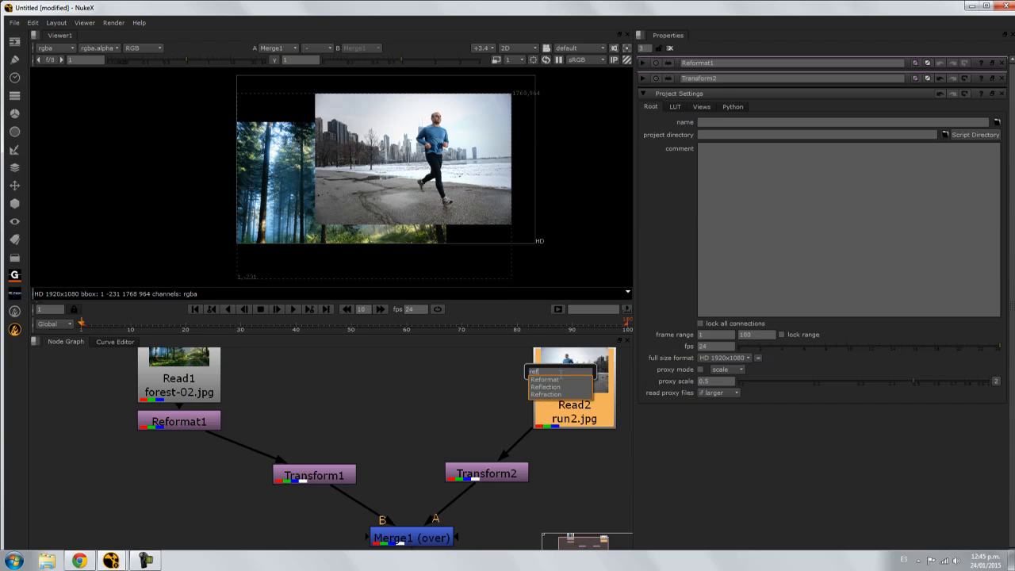
pyautogui.press('Return')
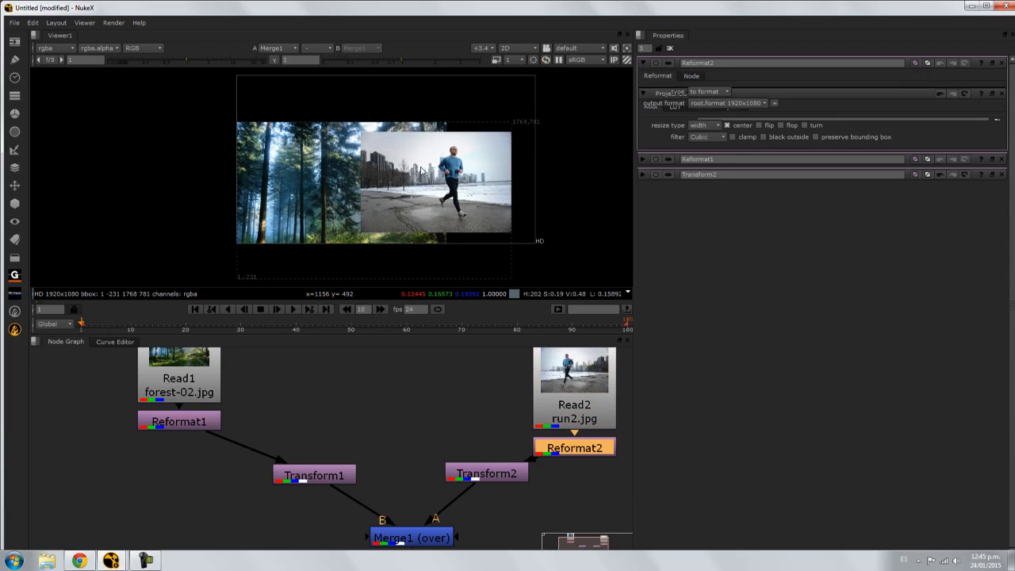
# Reposition the forest in Transform1 near the centre of the frame, at about x -46, y 2
pyautogui.doubleClick(292, 476)
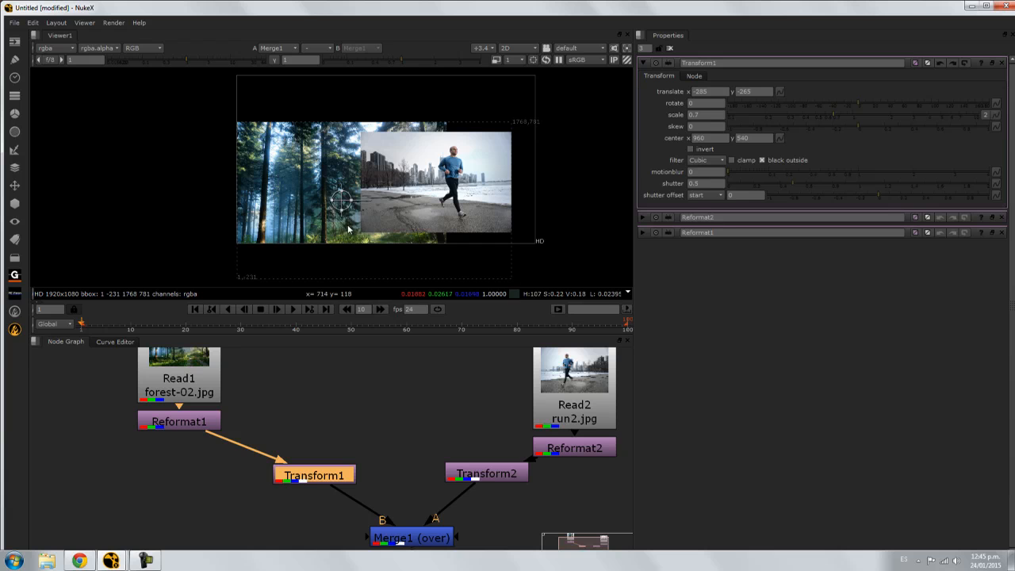
pyautogui.moveTo(365, 183); pyautogui.dragTo(379, 157)
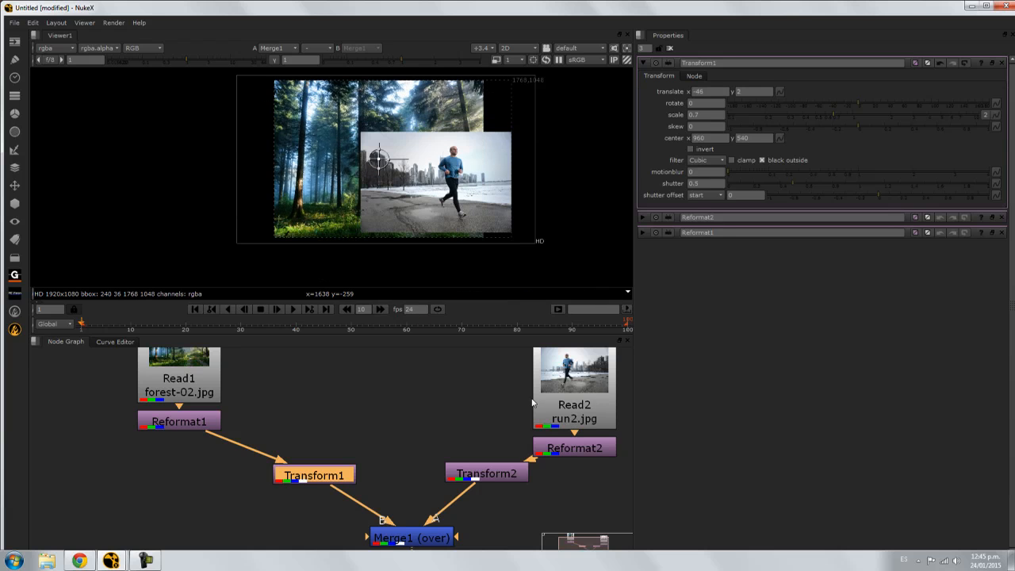
# Move the Read2 and Reformat2 nodes together up and to the right, away from Transform2
pyautogui.keyDown('alt'); pyautogui.moveTo(599, 478); pyautogui.dragTo(544, 436); pyautogui.keyUp('alt')
pyautogui.keyDown('shift'); pyautogui.click(543, 432); pyautogui.keyUp('shift')
pyautogui.moveTo(535, 463); pyautogui.dragTo(558, 427)
pyautogui.click(444, 409)
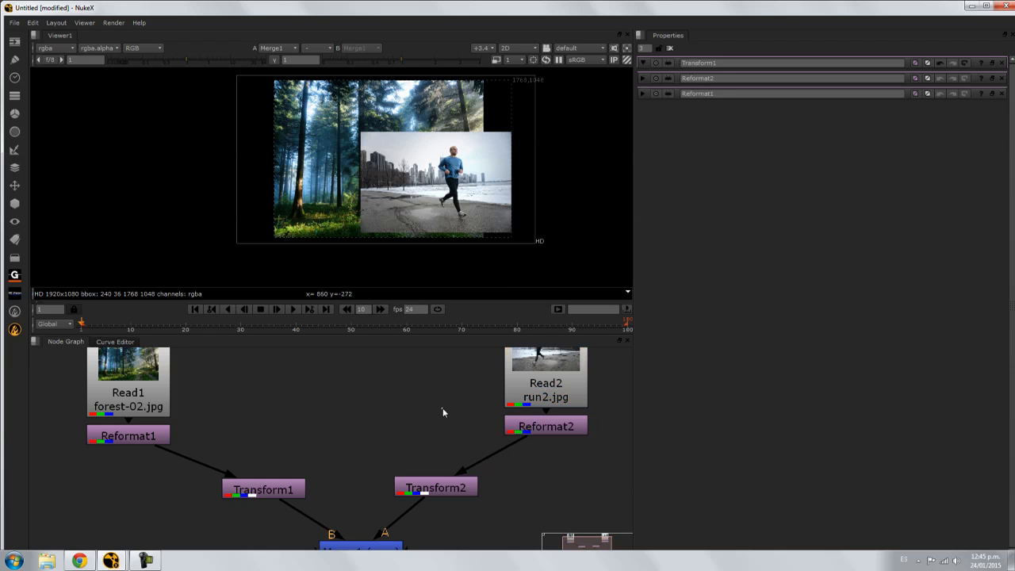
# Shift the runner image left over the forest with Transform2, to a translate x of about -326
pyautogui.doubleClick(441, 483)
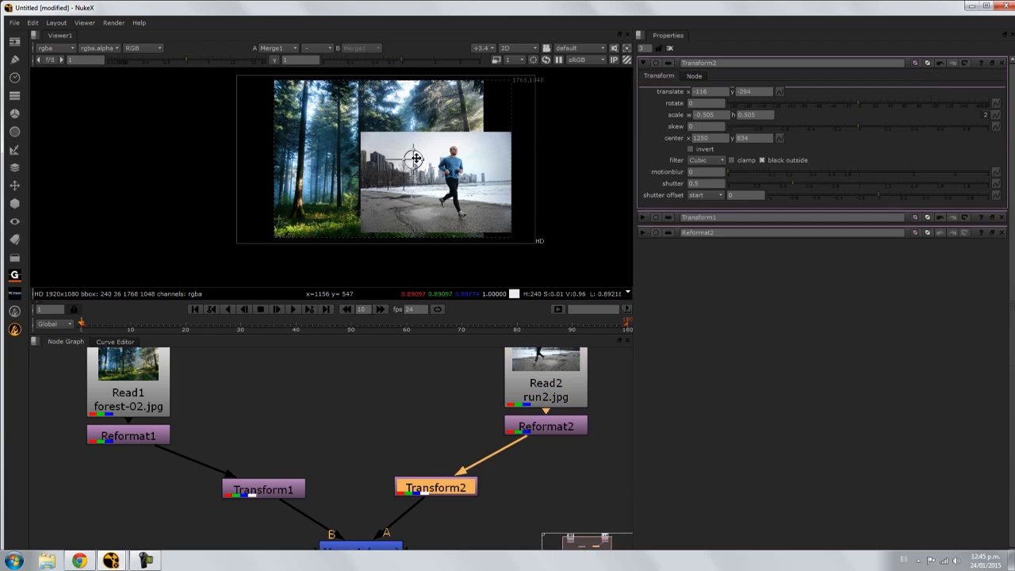
pyautogui.moveTo(442, 212); pyautogui.dragTo(410, 209)
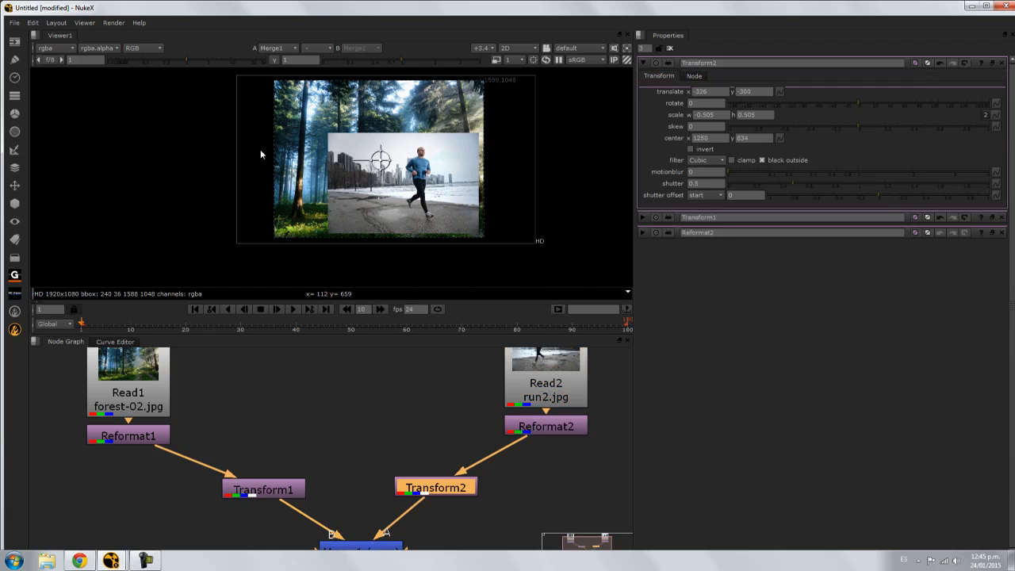
# Set Transform1's scale to 1 and reposition the forest to fill the frame, at translate x 8, y 166
pyautogui.doubleClick(108, 391)
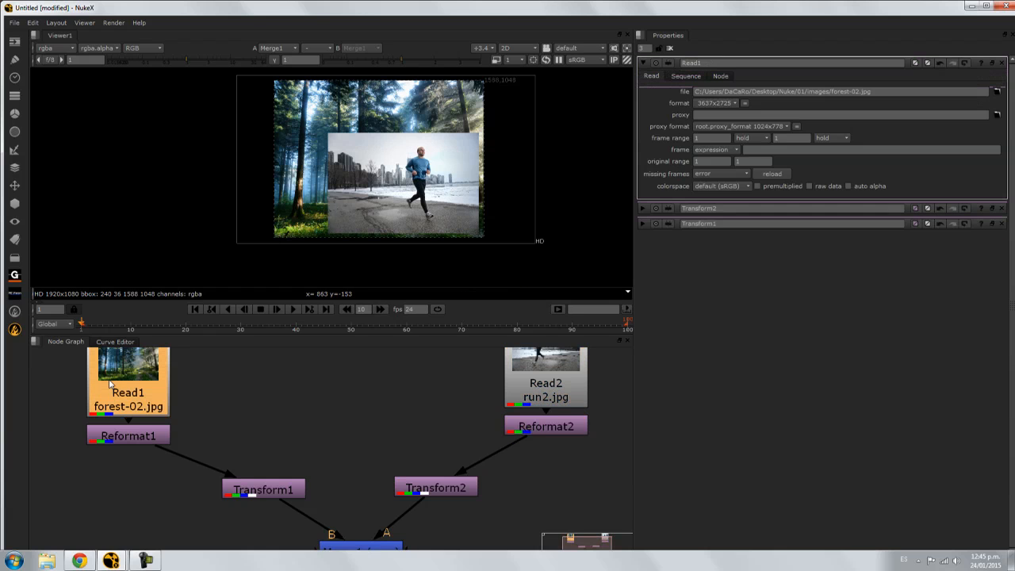
pyautogui.doubleClick(248, 490)
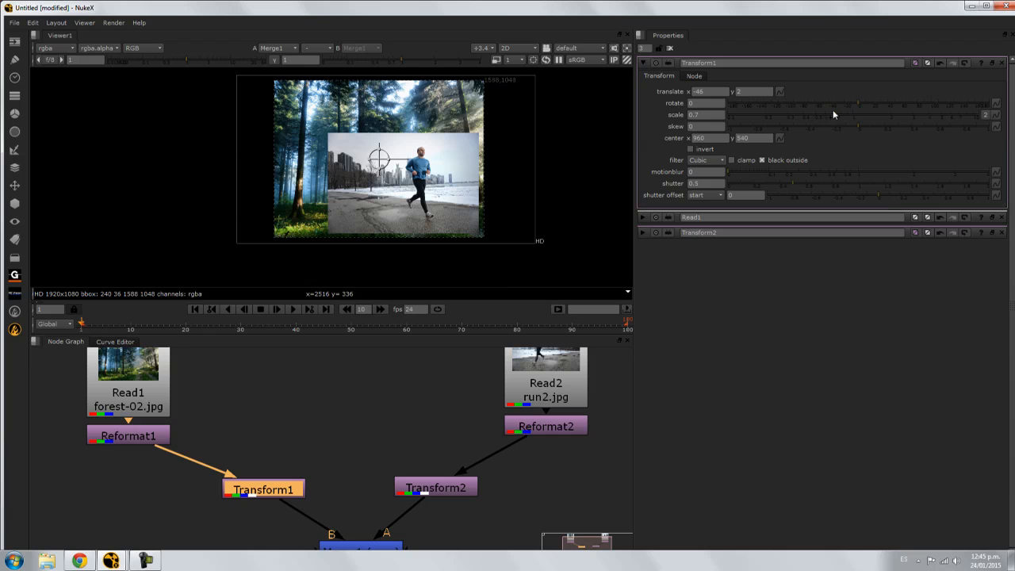
pyautogui.moveTo(831, 115); pyautogui.dragTo(853, 112)
pyautogui.moveTo(383, 160); pyautogui.dragTo(392, 132)
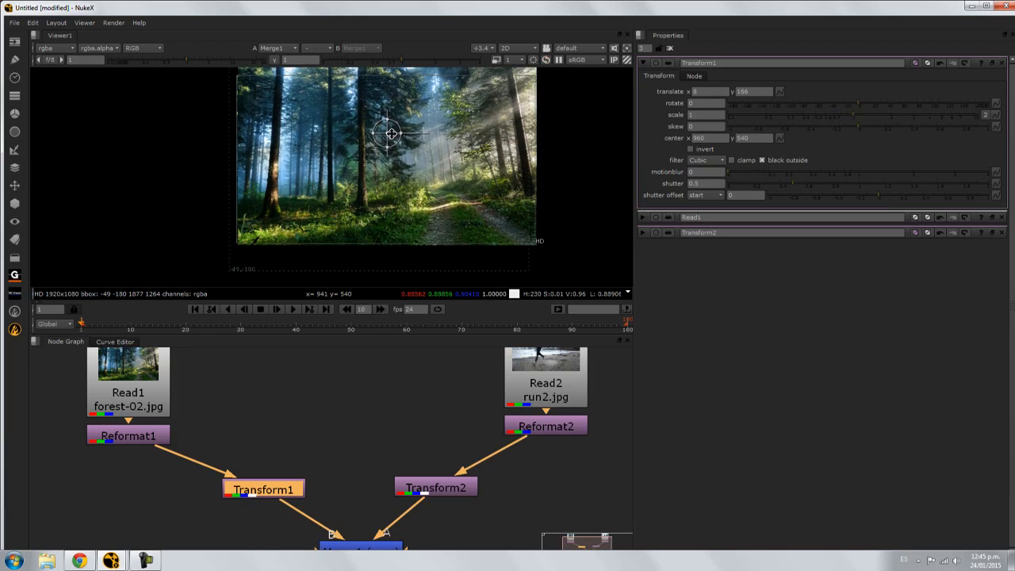
pyautogui.click(441, 353)
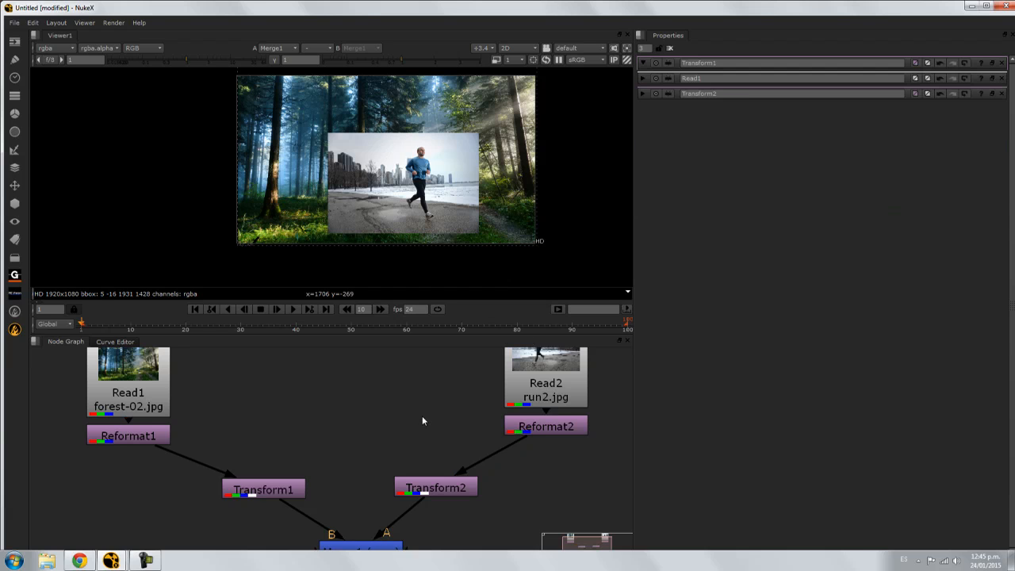
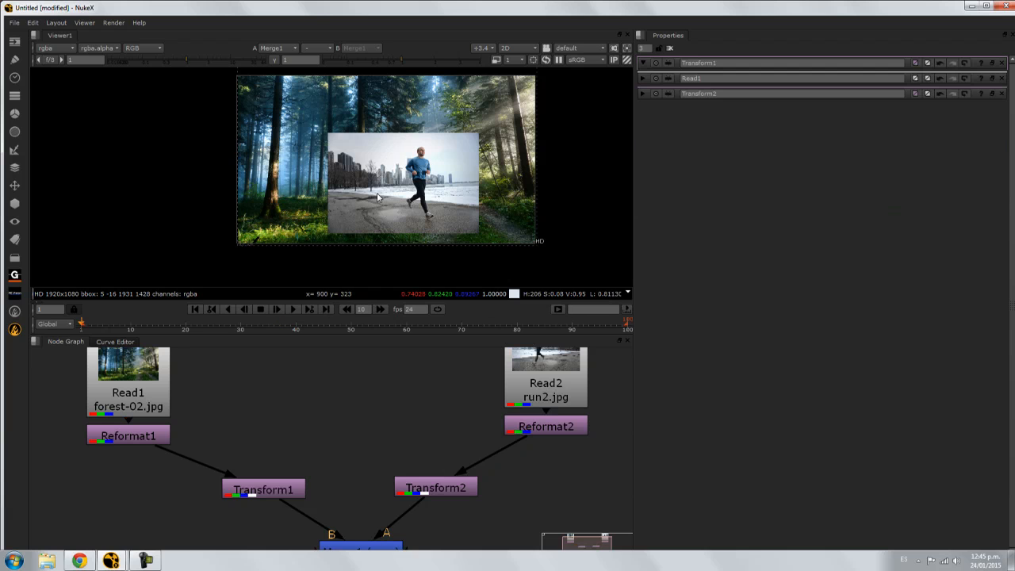
# Maximize the viewer to examine the composite full screen, and restore the normal layout
pyautogui.press('space')
pyautogui.scroll(2, 474, 283)
pyautogui.moveTo(365, 263); pyautogui.dragTo(545, 135, button='middle')
pyautogui.scroll(2, 516, 187)
pyautogui.scroll(2, 456, 214)
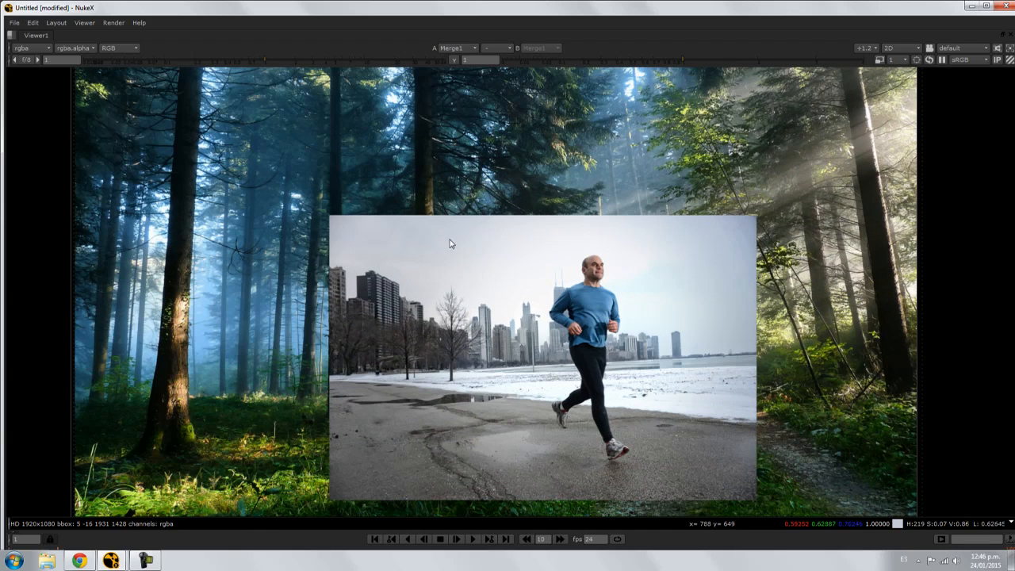
pyautogui.press('space')
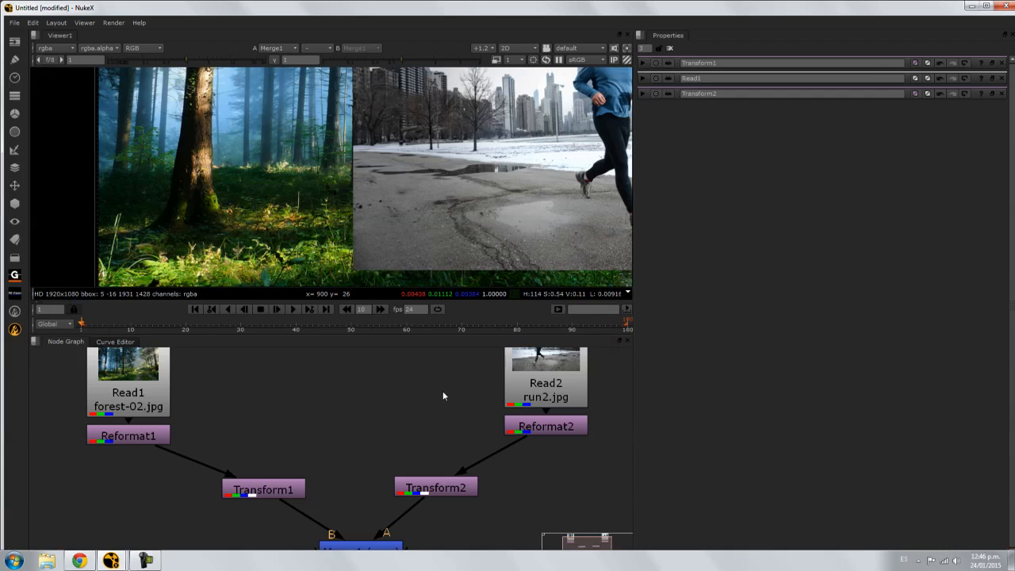
# Maximize the node graph and the Transform1 properties in turn, restoring the normal layout after each
pyautogui.press('space')
pyautogui.moveTo(438, 387); pyautogui.dragTo(575, 207, button='middle')
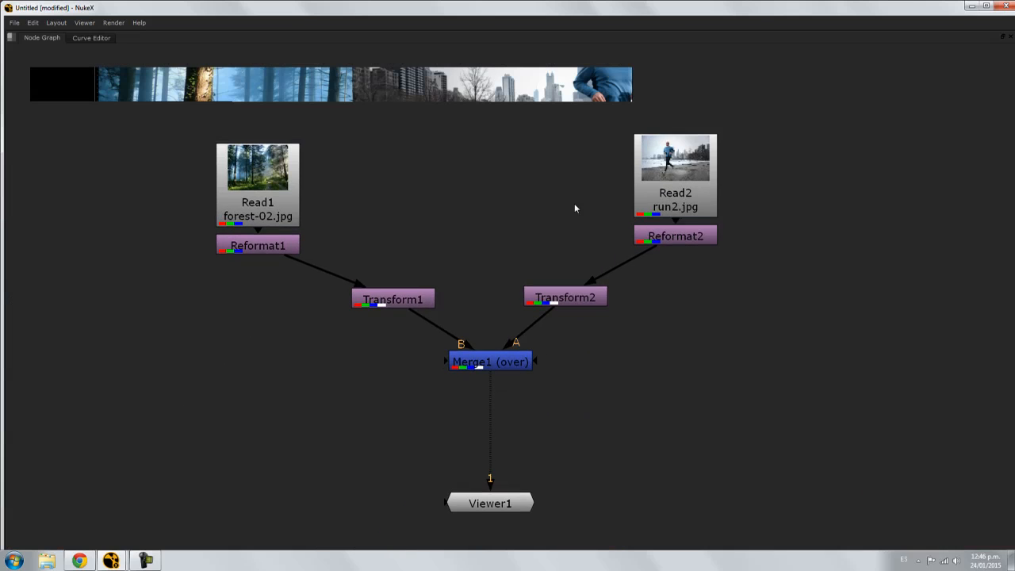
pyautogui.scroll(4, 547, 270)
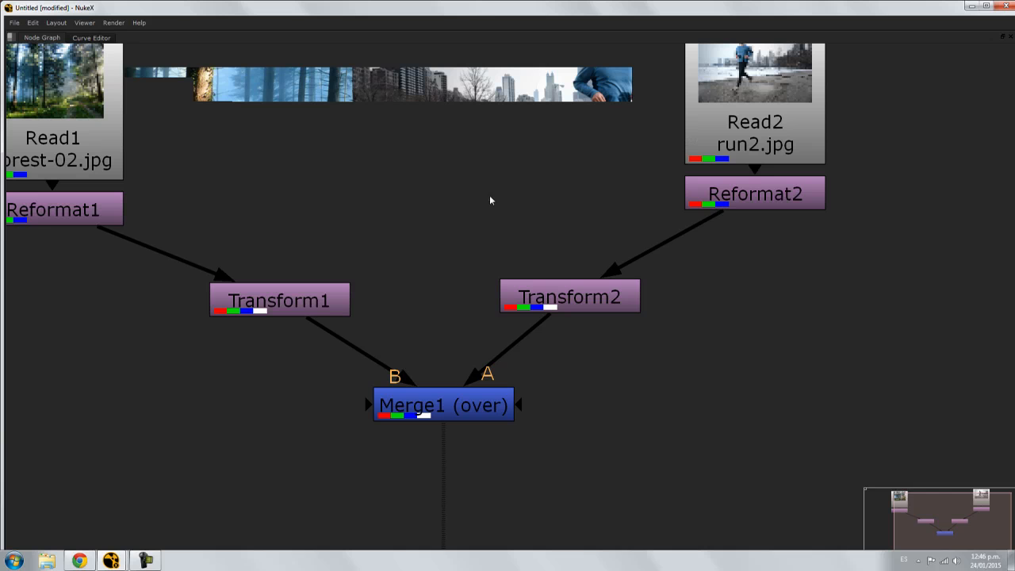
pyautogui.press('space')
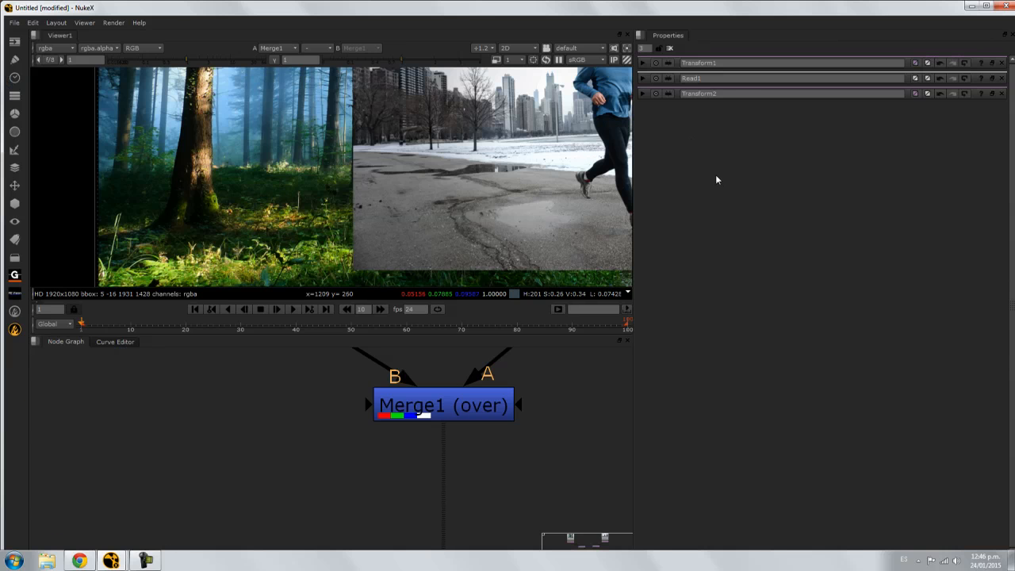
pyautogui.click(655, 65)
pyautogui.press('space')
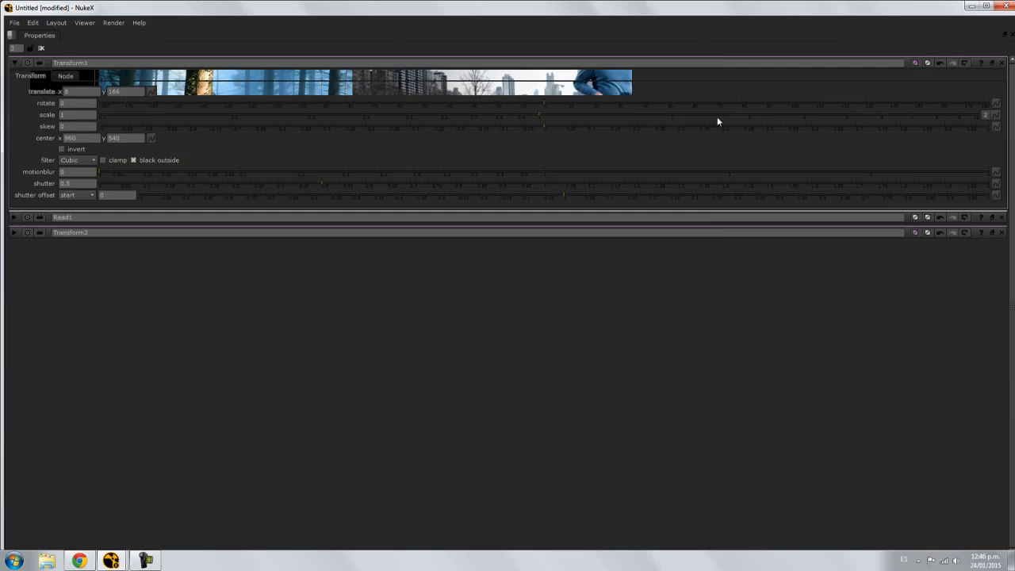
pyautogui.press('space')
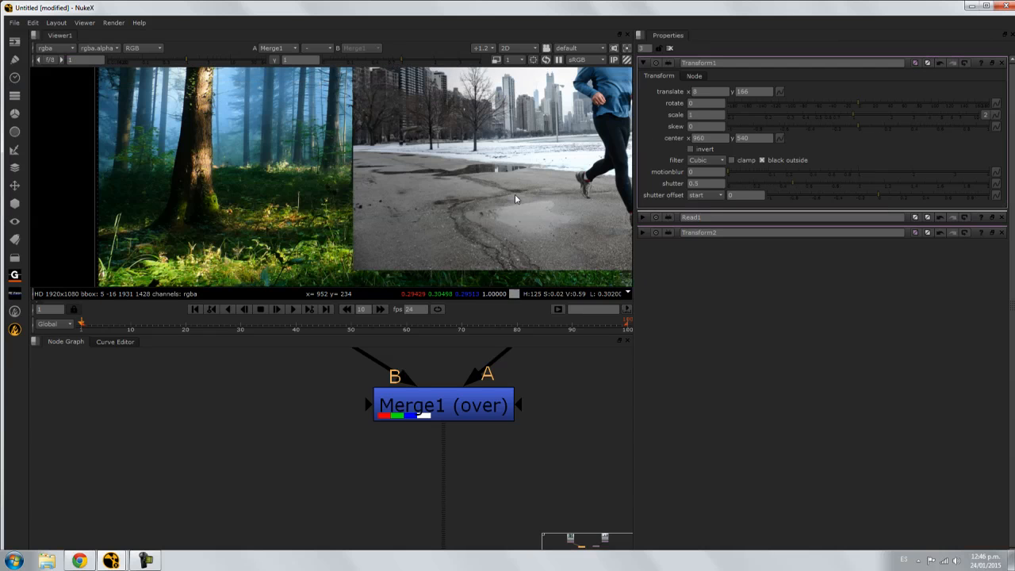
# Auto-arrange all nodes of the composite in the node graph and frame the resulting tree
pyautogui.scroll(-8, 564, 393)
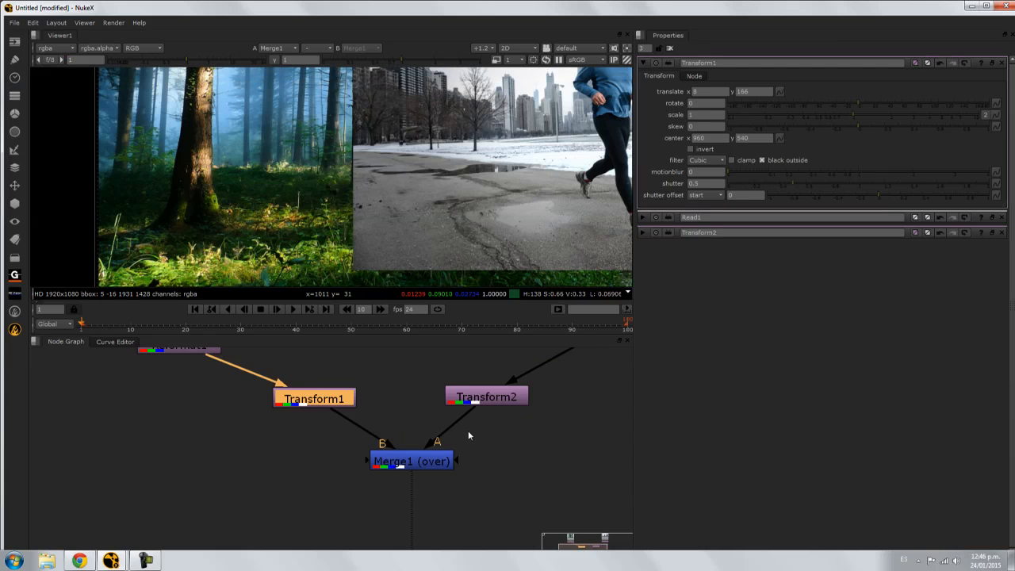
pyautogui.scroll(-3, 500, 428)
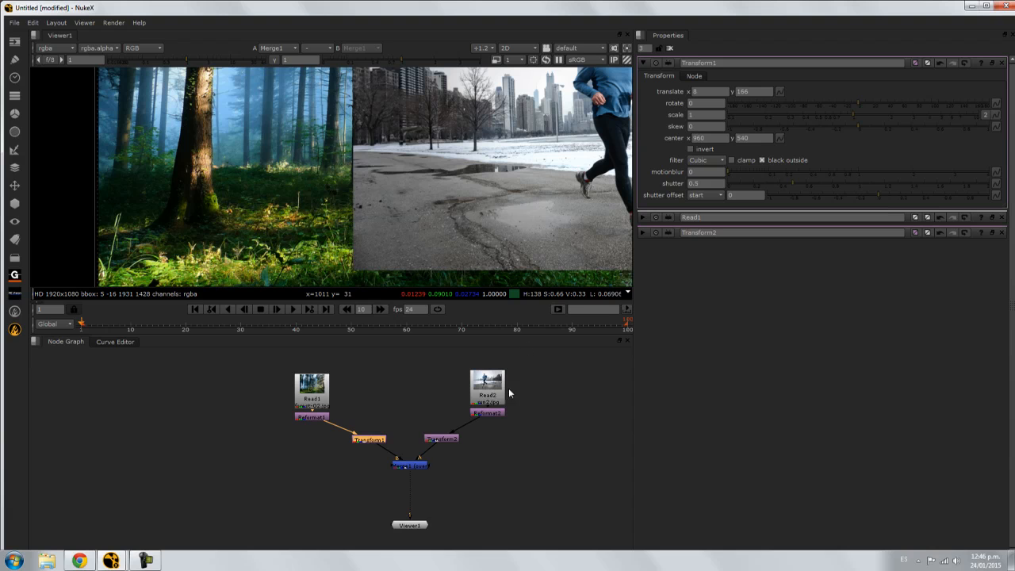
pyautogui.moveTo(283, 364); pyautogui.dragTo(527, 553)
pyautogui.press('l')
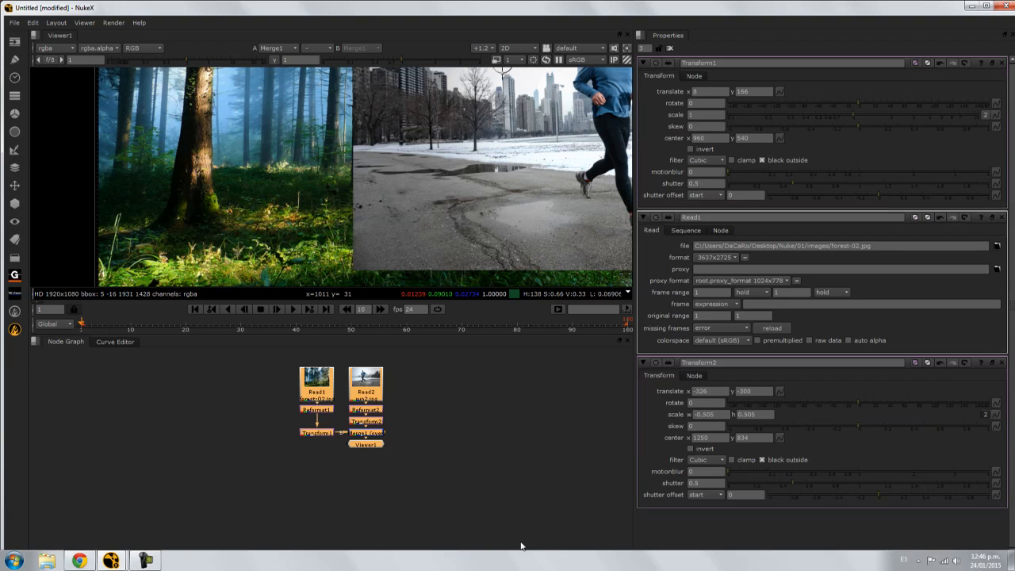
pyautogui.click(439, 445)
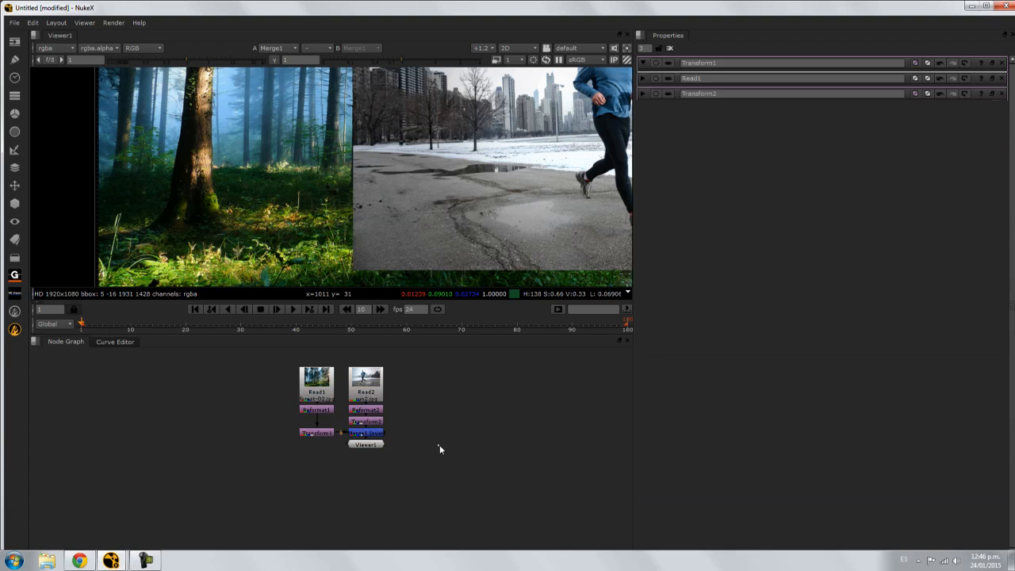
pyautogui.press('f')
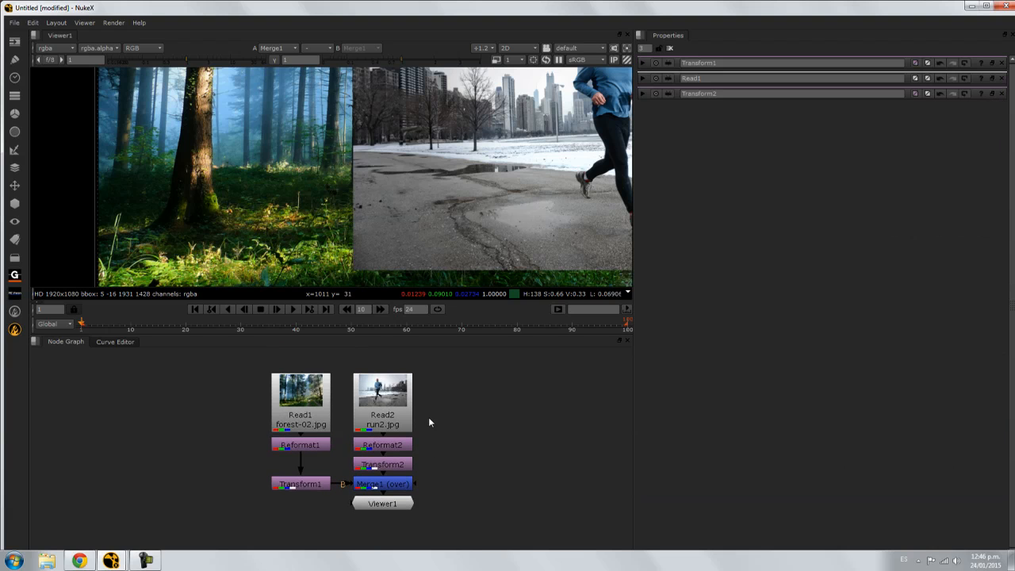
# Move Read2, Reformat2 and Transform2 into a separate column to the right, and place Merge1 and Viewer1 lower between the branches
pyautogui.moveTo(396, 424); pyautogui.dragTo(505, 412)
pyautogui.moveTo(407, 442); pyautogui.dragTo(493, 451)
pyautogui.moveTo(389, 468); pyautogui.dragTo(489, 487)
pyautogui.moveTo(402, 509); pyautogui.dragTo(407, 532)
pyautogui.moveTo(386, 489); pyautogui.dragTo(390, 495)
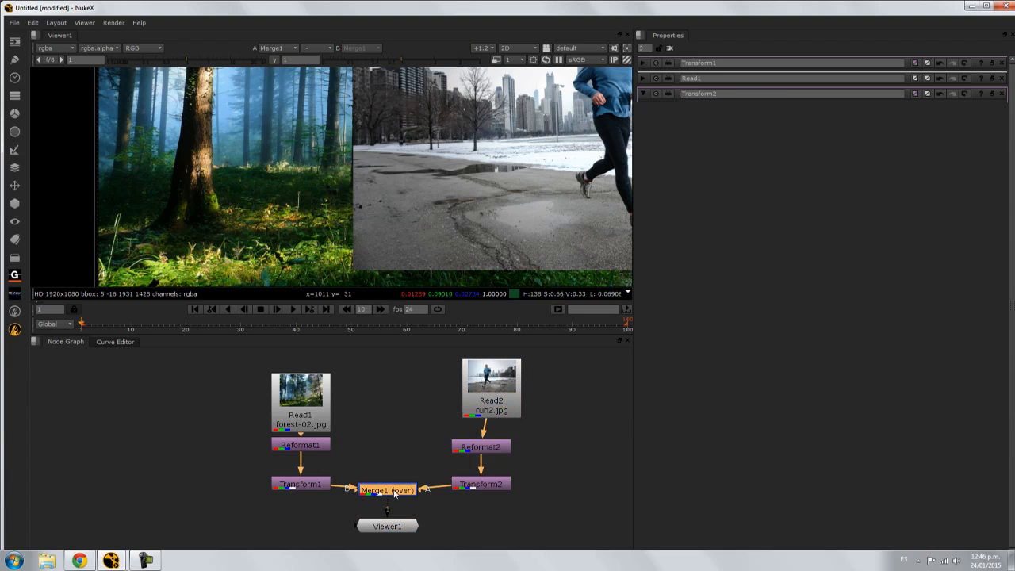
# Stack the Reformat and Transform nodes tightly beneath each Read node and bring the runner column closer to Merge1
pyautogui.moveTo(307, 486); pyautogui.dragTo(308, 466)
pyautogui.moveTo(490, 450); pyautogui.dragTo(499, 434)
pyautogui.moveTo(481, 483); pyautogui.dragTo(492, 446)
pyautogui.moveTo(562, 467); pyautogui.dragTo(449, 336)
pyautogui.moveTo(491, 419); pyautogui.dragTo(463, 437)
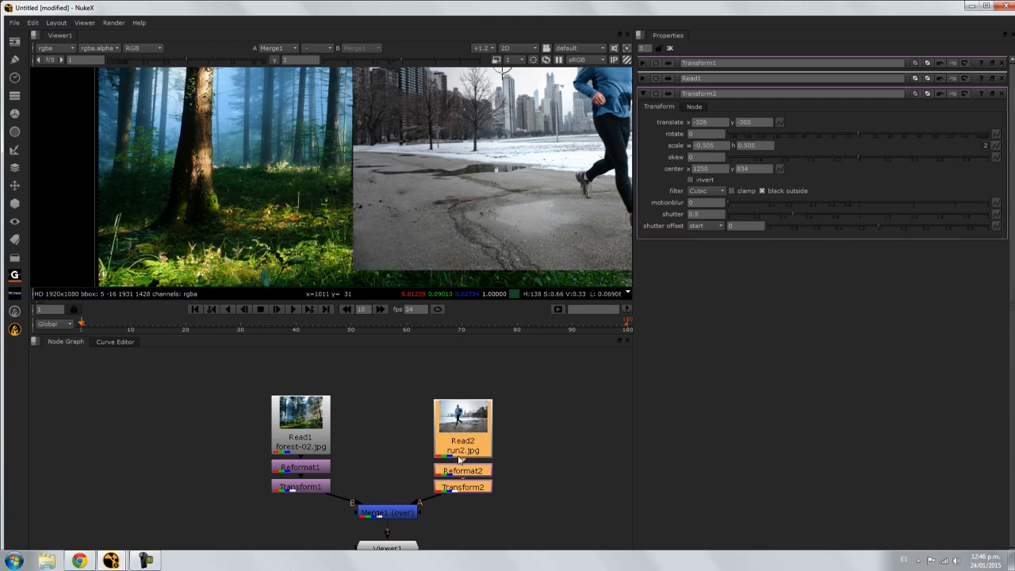
pyautogui.click(395, 466)
pyautogui.scroll(3, 395, 466)
pyautogui.scroll(2, 386, 451)
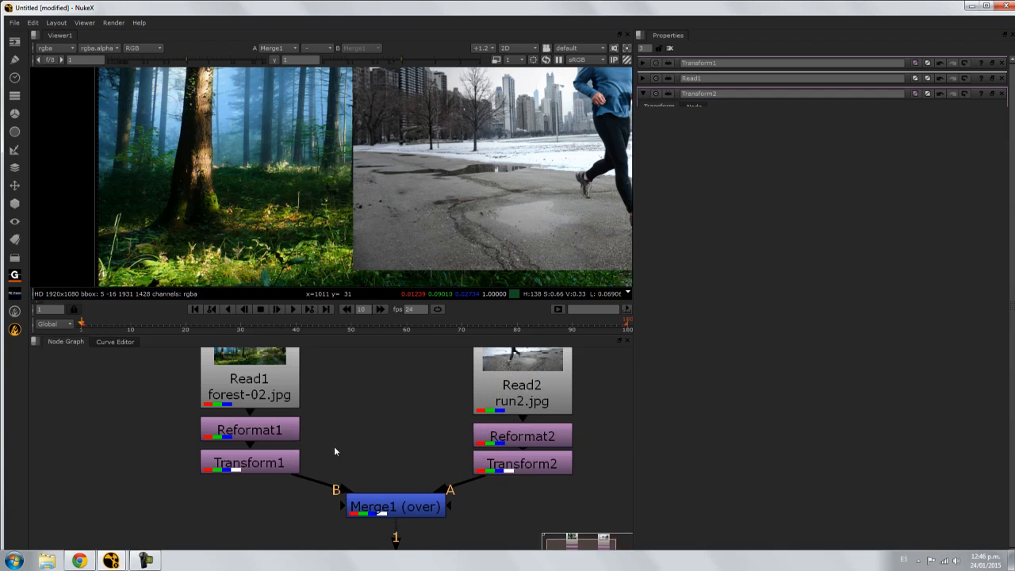
# Nudge Reformat2 slightly upward between Read2 and Transform2, and centre Merge1 a little better below both branches
pyautogui.moveTo(514, 444); pyautogui.dragTo(517, 441)
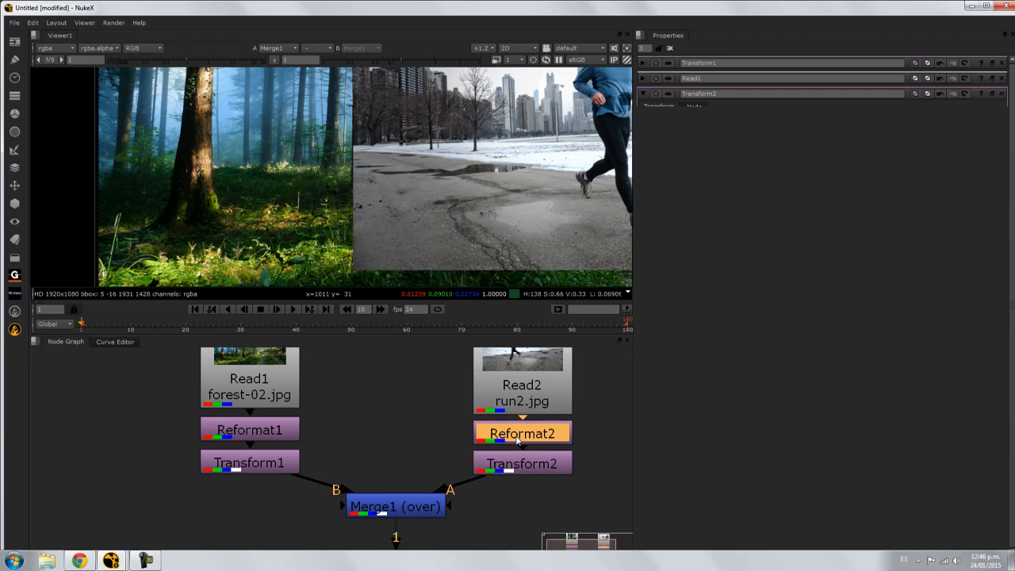
pyautogui.click(266, 436)
pyautogui.click(264, 462)
pyautogui.click(501, 439)
pyautogui.moveTo(414, 509); pyautogui.dragTo(418, 514)
pyautogui.moveTo(416, 513); pyautogui.dragTo(420, 473, button='middle')
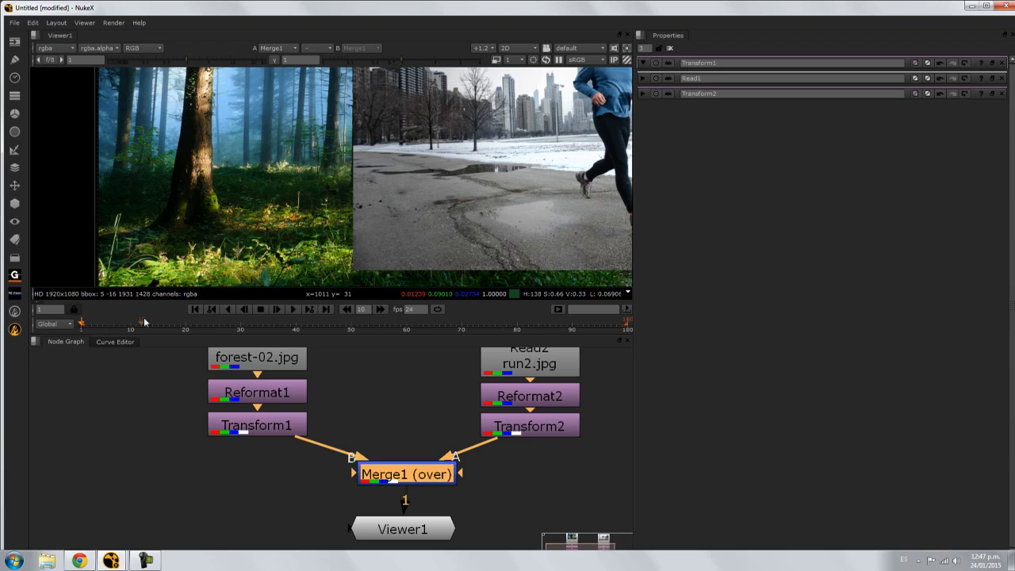
# Look through the drawing nodes and examine the runner-over-forest composite in the enlarged viewer
pyautogui.click(22, 46)
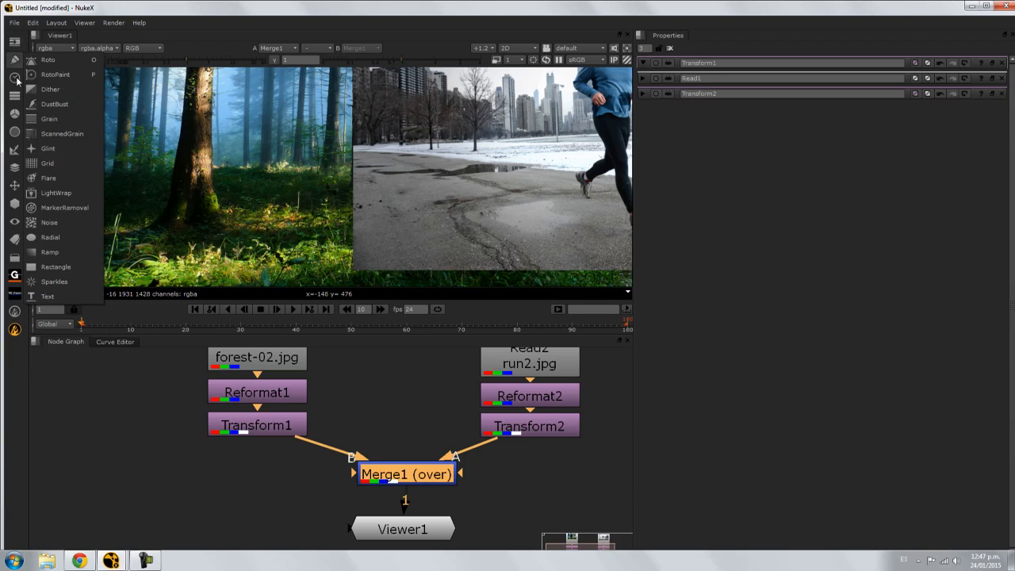
pyautogui.click(414, 390)
pyautogui.moveTo(413, 386); pyautogui.dragTo(359, 417, button='middle')
pyautogui.scroll(-1, 393, 440)
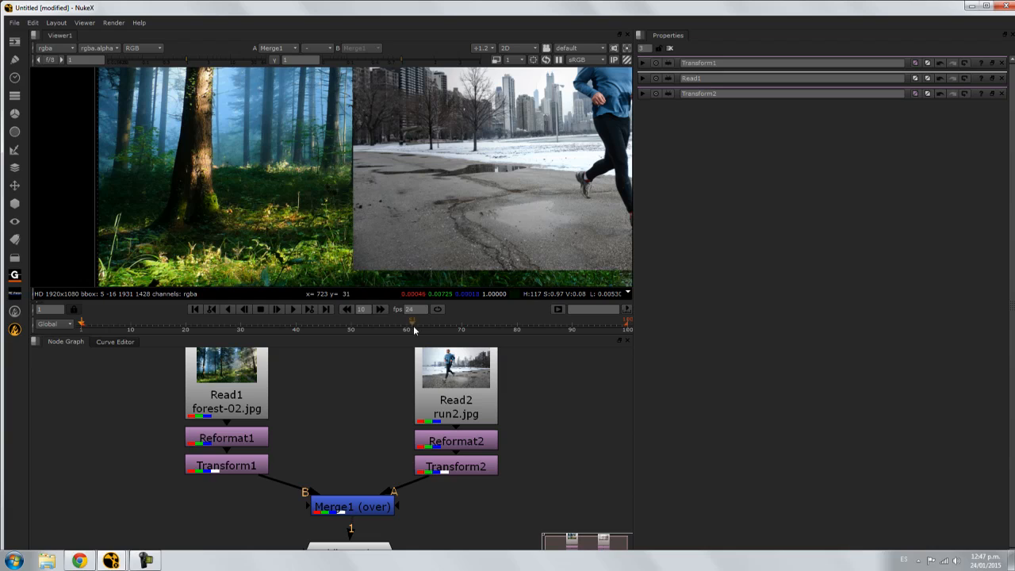
pyautogui.press('space')
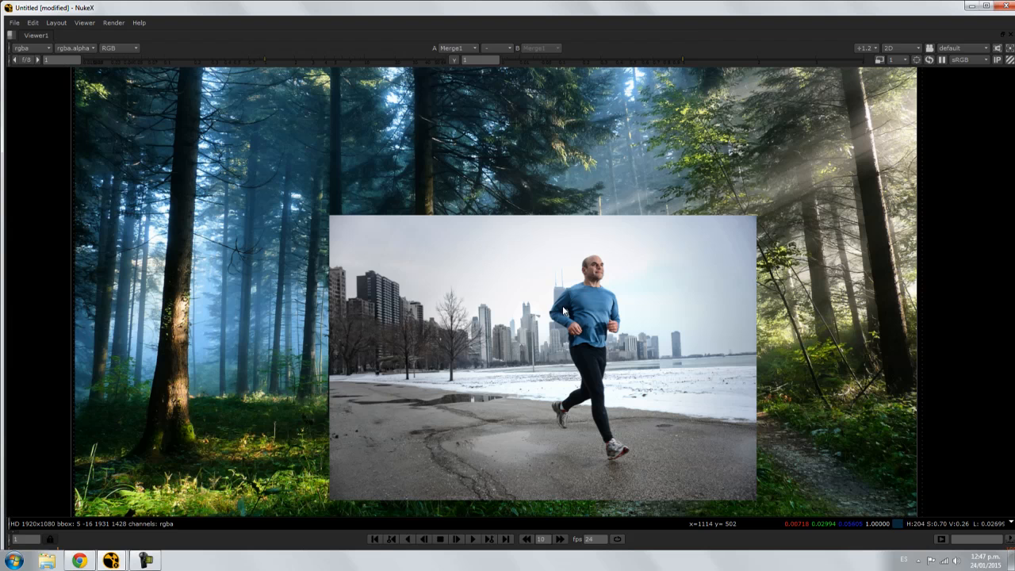
pyautogui.moveTo(563, 311); pyautogui.dragTo(438, 246, button='middle')
pyautogui.scroll(3, 489, 297)
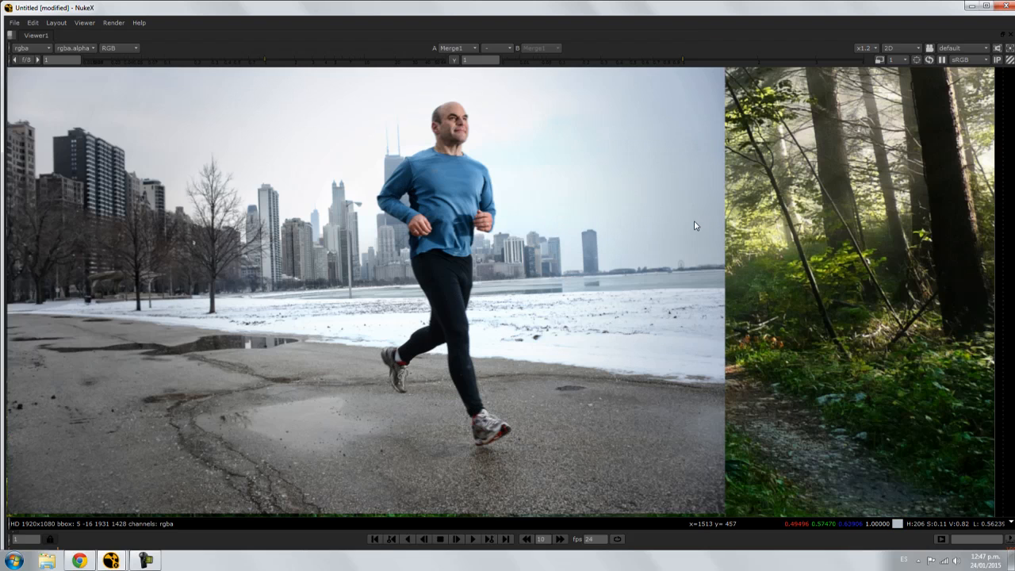
pyautogui.scroll(-3, 663, 217)
pyautogui.press('space')
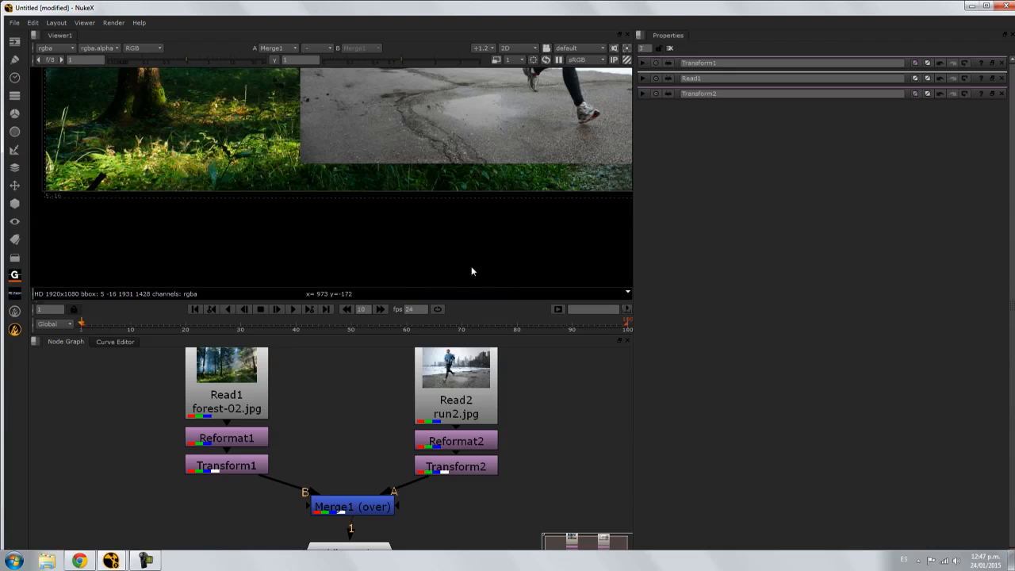
# Go through the runner branch in the enlarged node graph and move Viewer1 directly beneath Merge1
pyautogui.press('space')
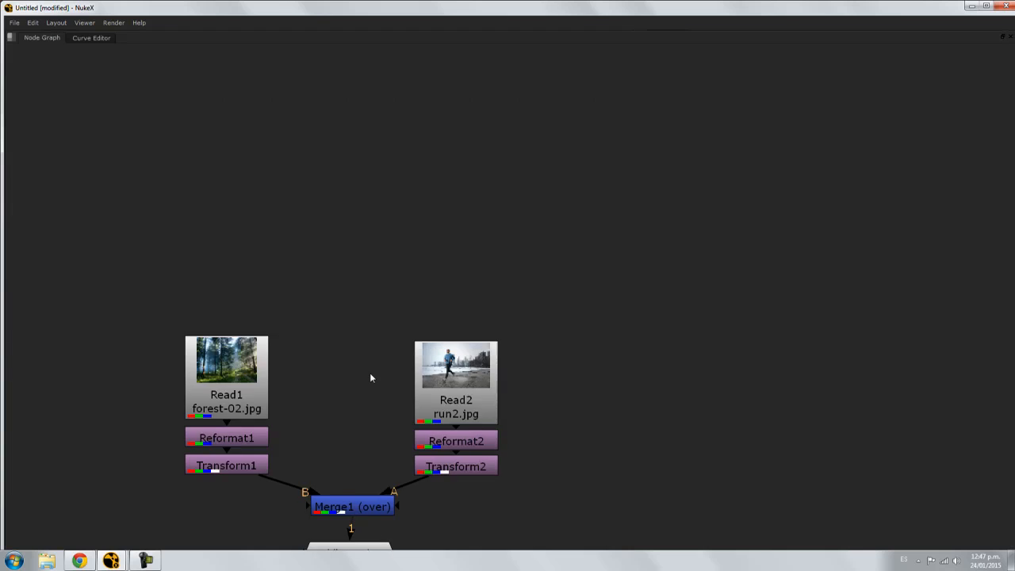
pyautogui.moveTo(369, 378); pyautogui.dragTo(430, 191, button='middle')
pyautogui.scroll(3, 444, 206)
pyautogui.click(565, 162)
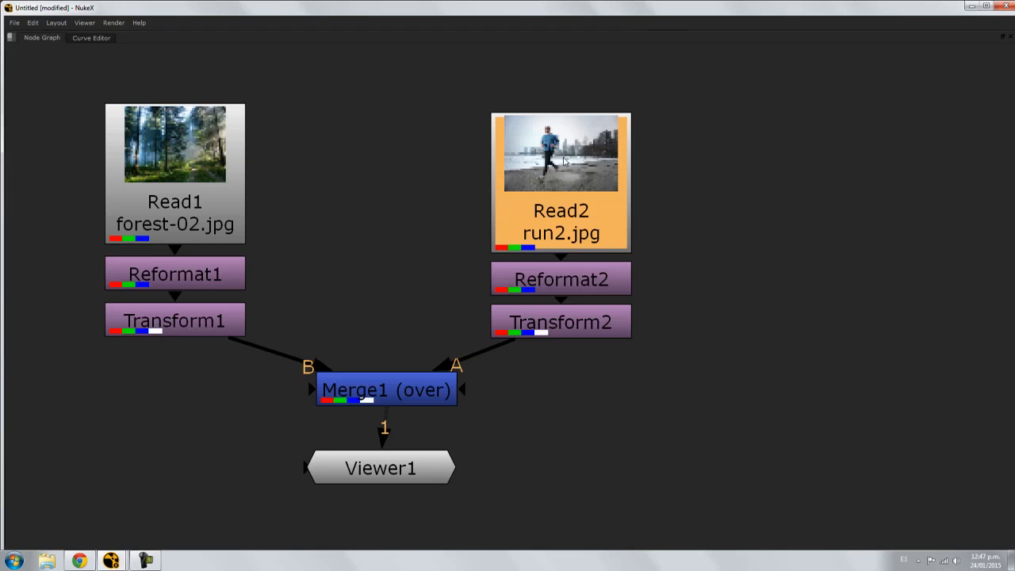
pyautogui.click(563, 284)
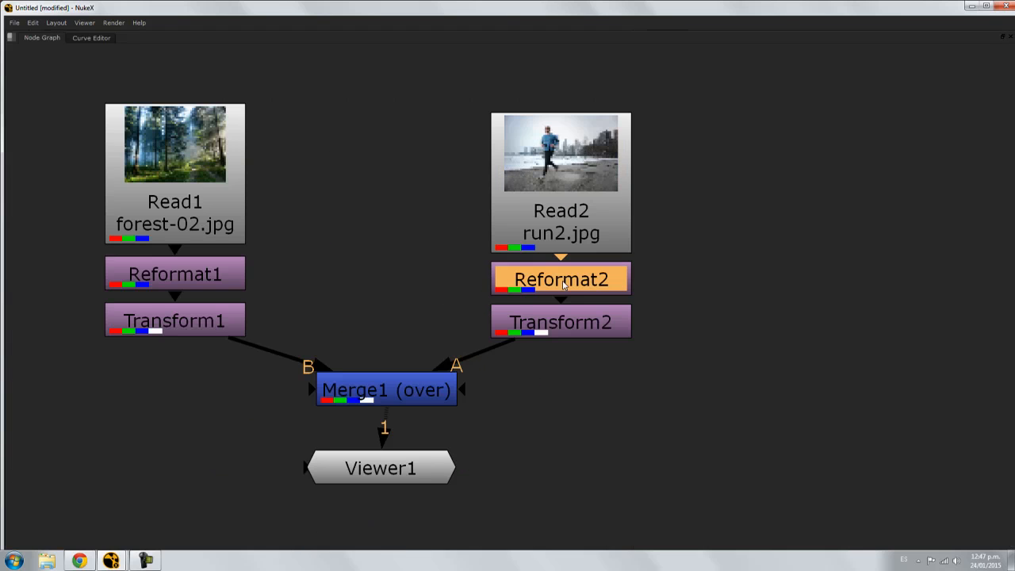
pyautogui.click(559, 333)
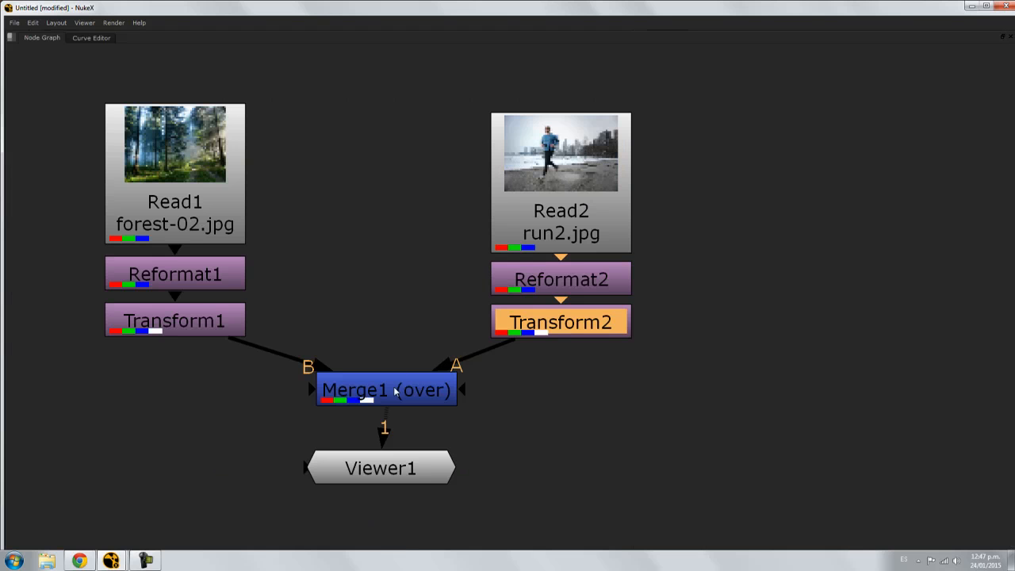
pyautogui.moveTo(396, 472); pyautogui.dragTo(401, 454)
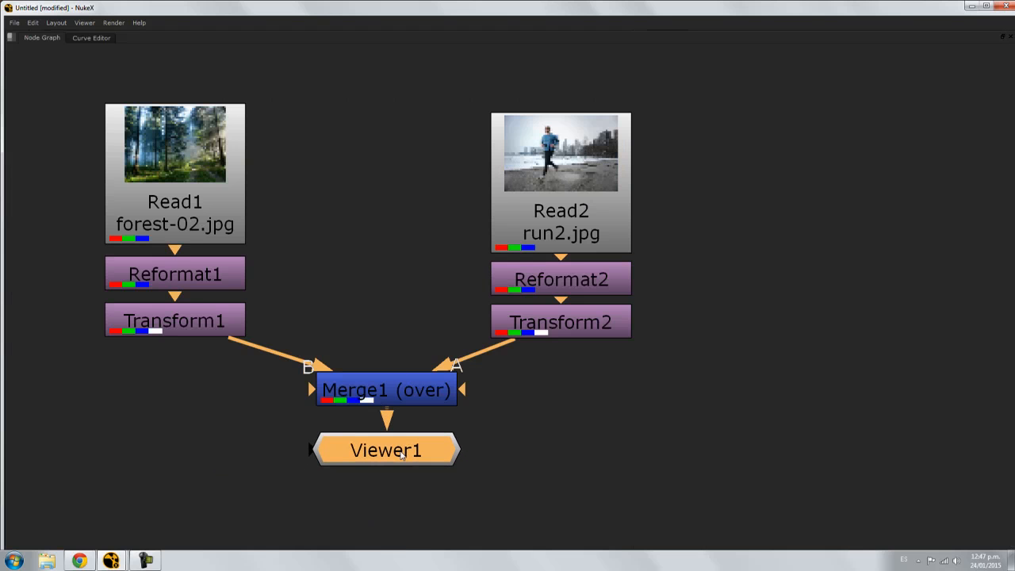
# Move Read2 up and to the right, away from Reformat2, and leave all nodes deselected
pyautogui.press('space')
pyautogui.moveTo(507, 379); pyautogui.dragTo(333, 508, button='middle')
pyautogui.click(499, 429)
pyautogui.scroll(-2, 482, 406)
pyautogui.scroll(-2, 483, 410)
pyautogui.moveTo(426, 387); pyautogui.dragTo(510, 367)
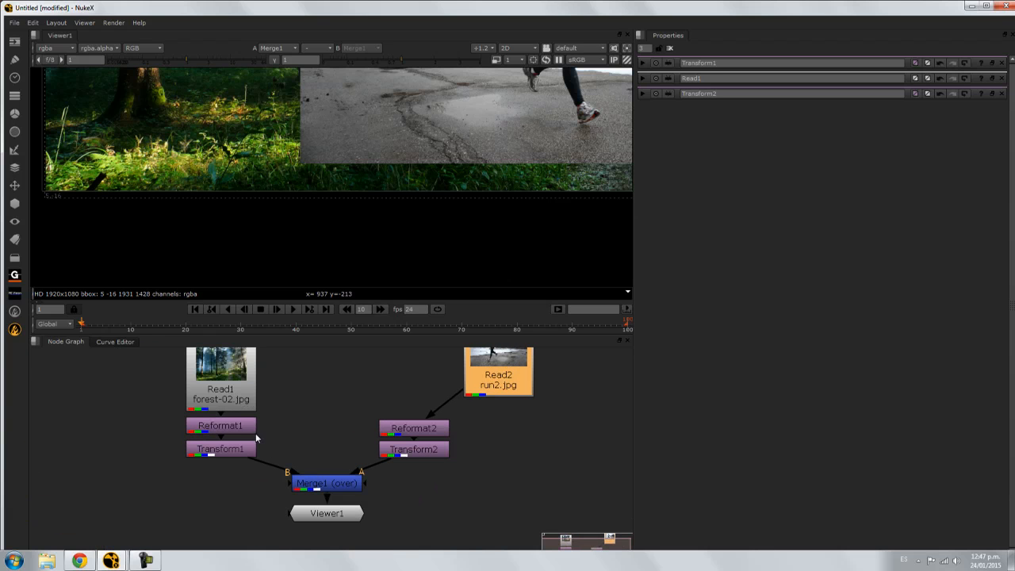
pyautogui.moveTo(570, 420); pyautogui.dragTo(513, 446, button='middle')
pyautogui.click(511, 445)
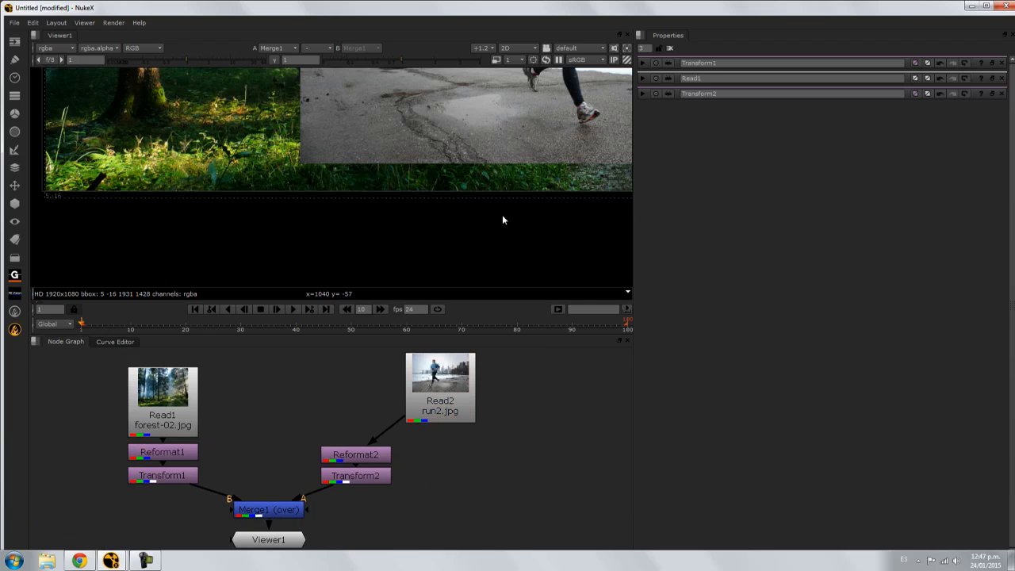
# Bring the runner back into view and add an unconnected Roto node to the right of Read2
pyautogui.moveTo(515, 208); pyautogui.dragTo(438, 304, button='middle')
pyautogui.moveTo(479, 239); pyautogui.dragTo(457, 267, button='middle')
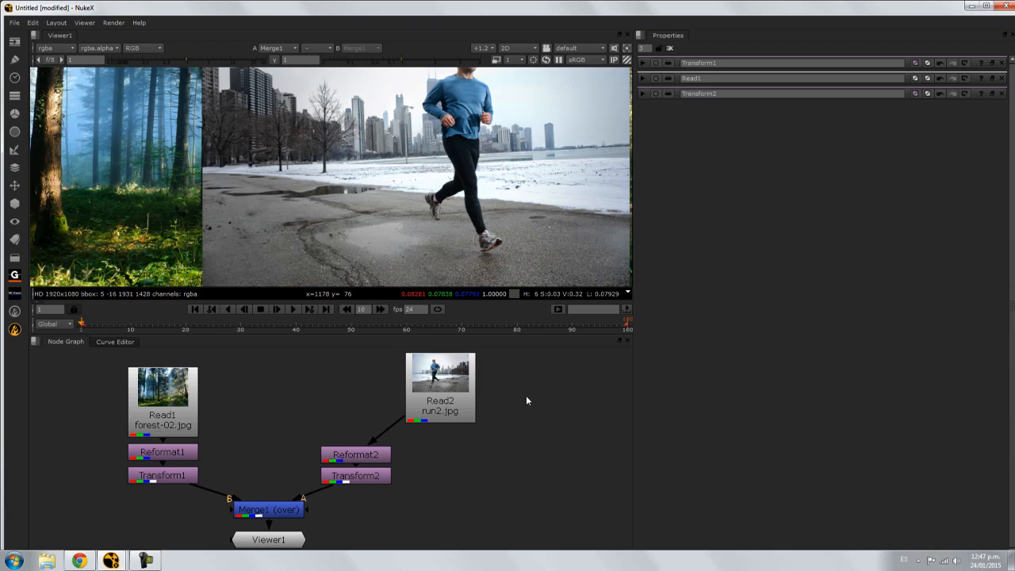
pyautogui.press('o')
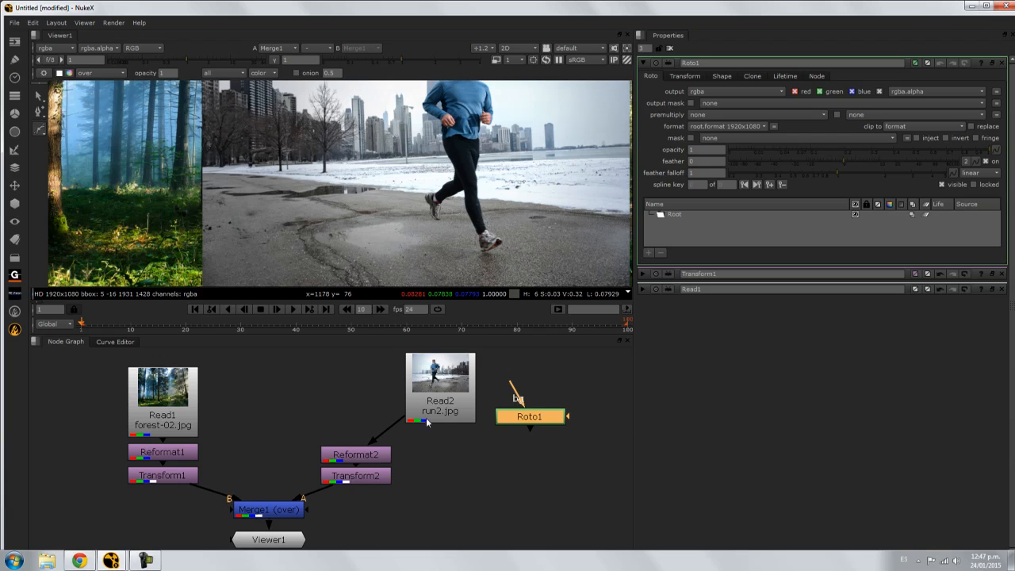
# Detach Reformat2's input from Read2 and connect it back to Read2
pyautogui.moveTo(395, 427); pyautogui.dragTo(381, 441)
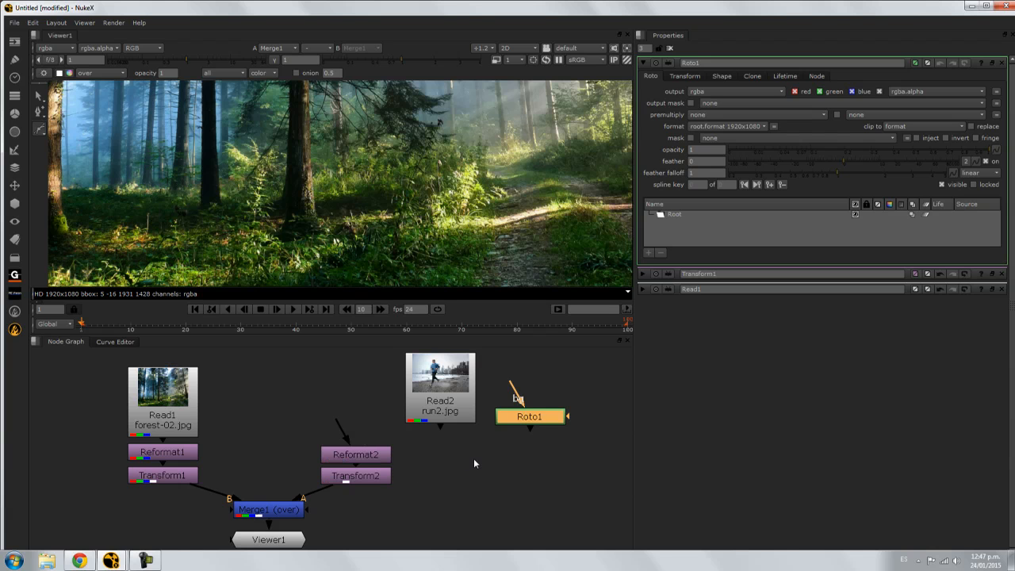
pyautogui.moveTo(474, 460); pyautogui.dragTo(424, 452, button='middle')
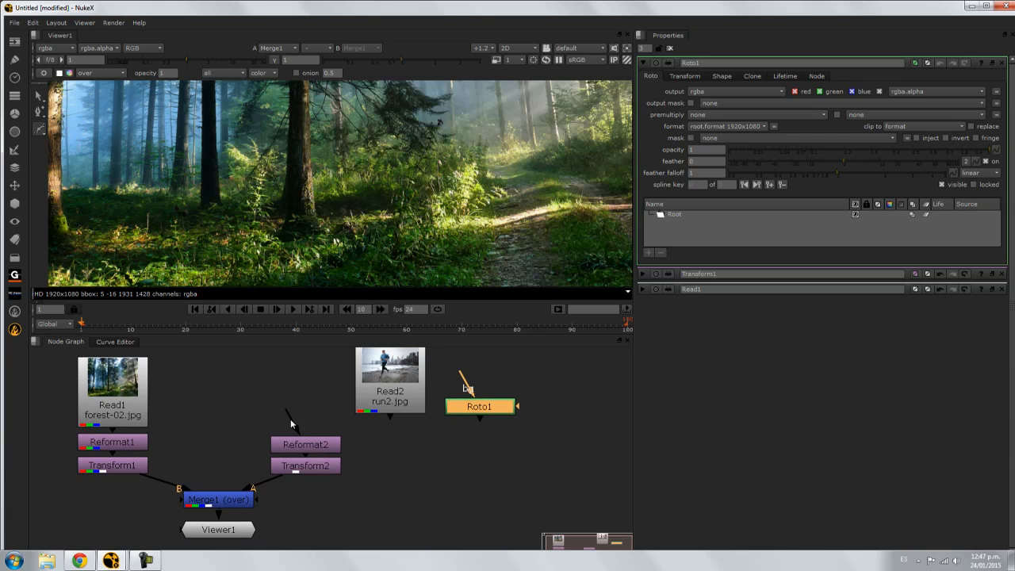
pyautogui.moveTo(291, 424); pyautogui.dragTo(391, 401)
pyautogui.click(411, 438)
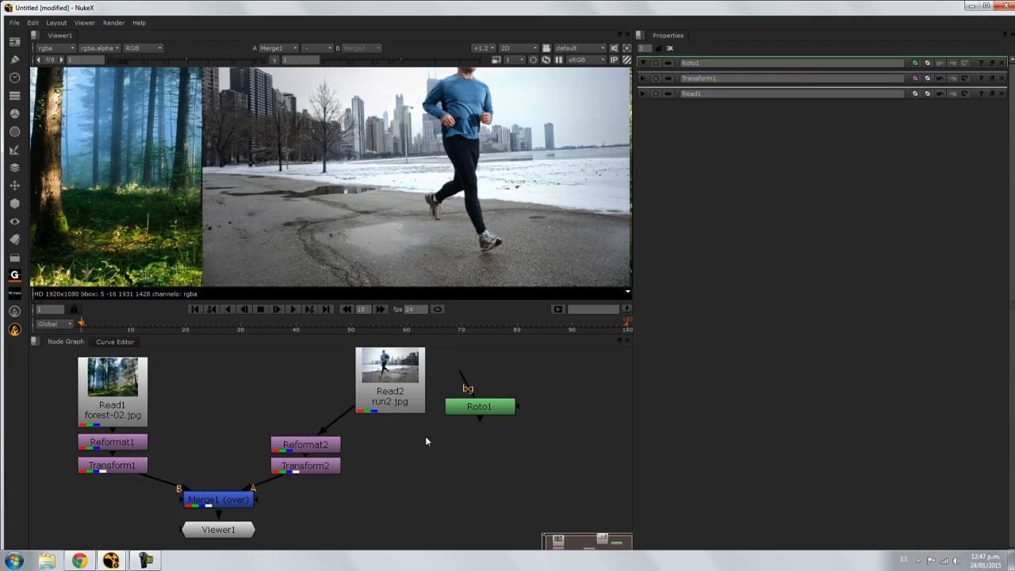
# Connect Roto1's bg input to Read2 and place Roto1 slightly lower and further right
pyautogui.doubleClick(467, 407)
pyautogui.moveTo(471, 379); pyautogui.dragTo(432, 387)
pyautogui.moveTo(509, 399); pyautogui.dragTo(535, 423)
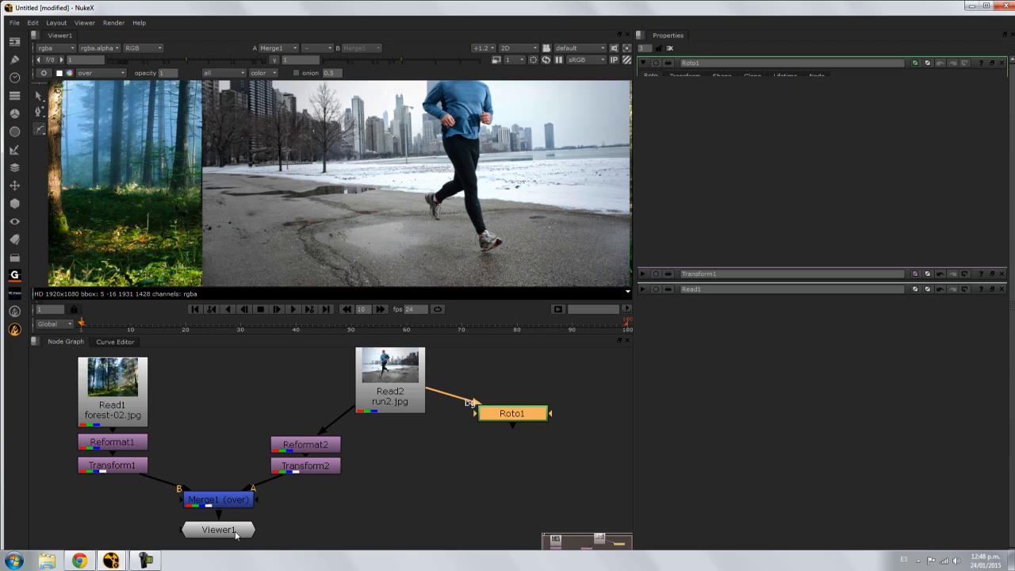
# Connect Roto1 to Viewer1's second input and reposition Viewer1 between Merge1 and Roto1
pyautogui.moveTo(230, 534); pyautogui.dragTo(272, 547)
pyautogui.click(511, 421)
pyautogui.press('2')
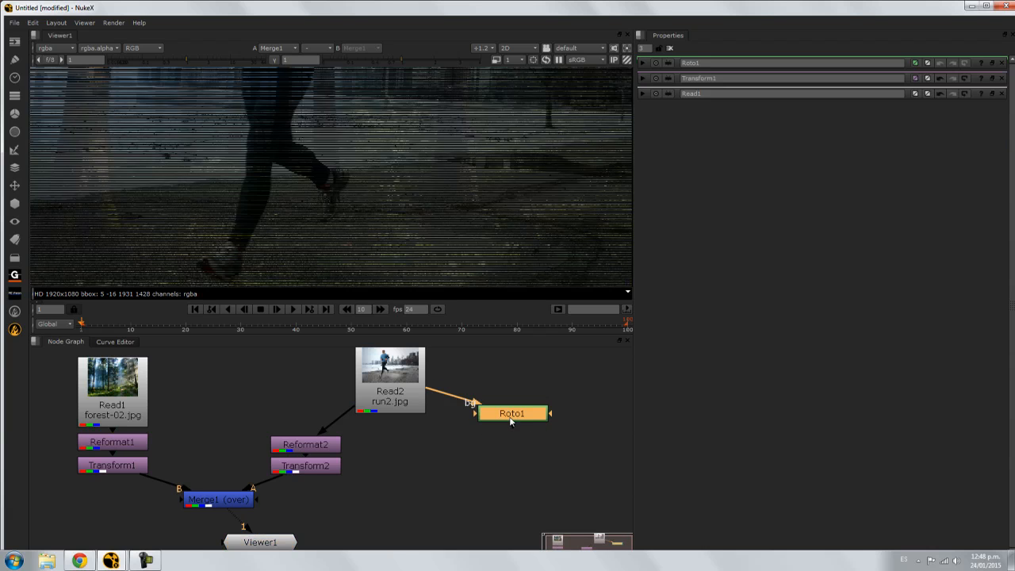
pyautogui.scroll(-6, 335, 290)
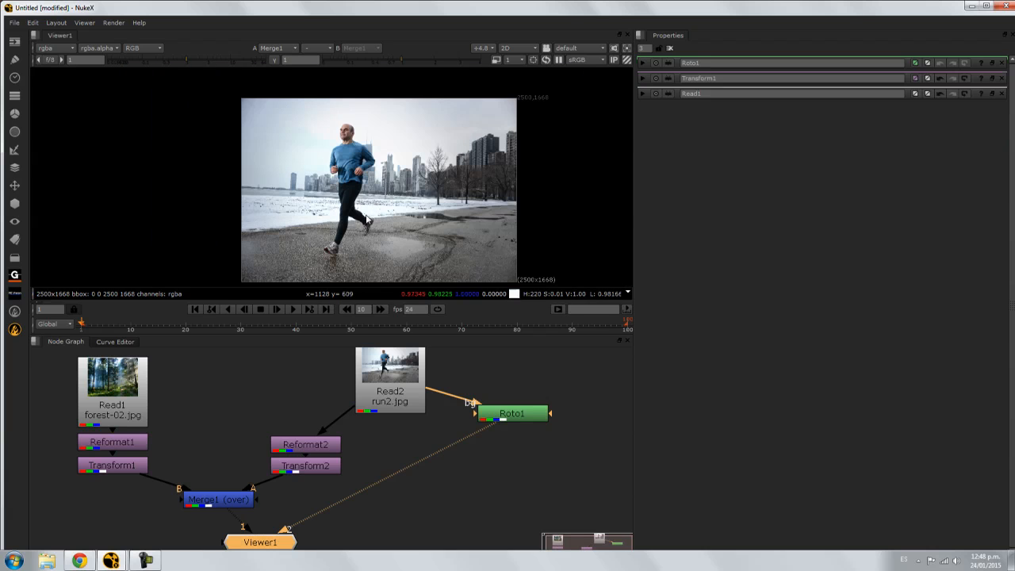
pyautogui.doubleClick(509, 411)
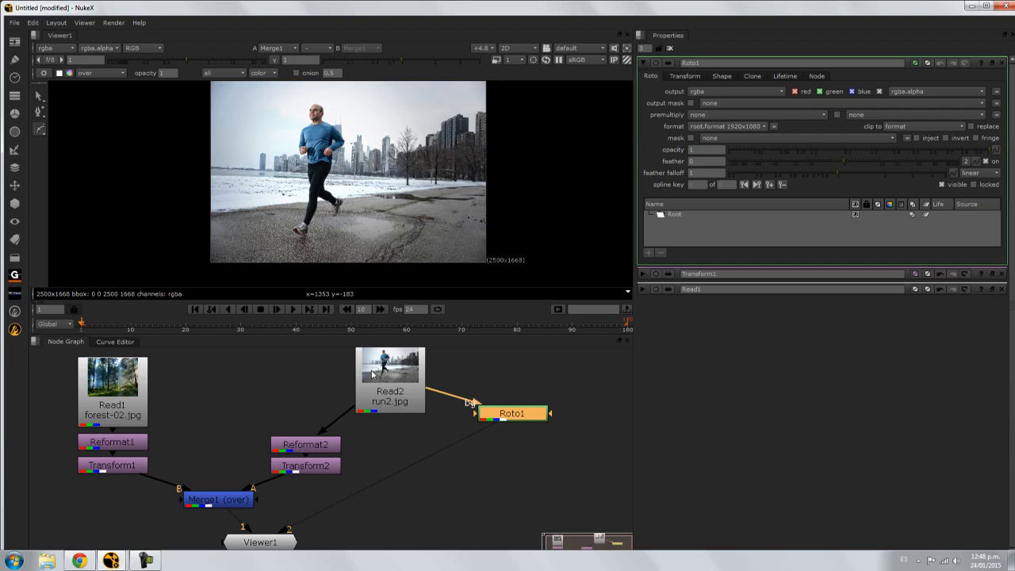
pyautogui.moveTo(256, 544); pyautogui.dragTo(358, 540)
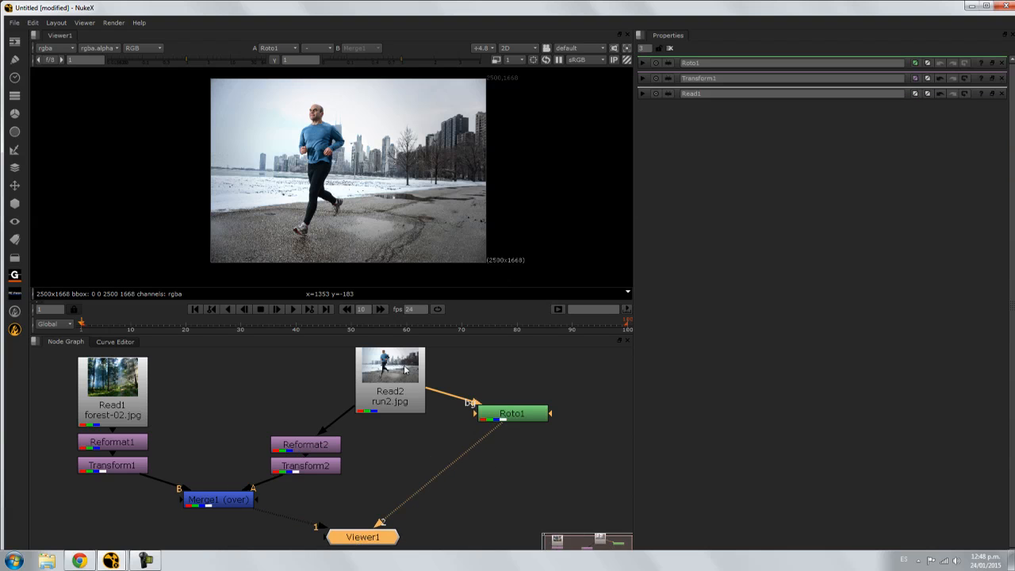
# Unplug Reformat2 from Read2 and plug it back in, switching the viewer between the merged composite and the Roto1 output
pyautogui.moveTo(347, 420); pyautogui.dragTo(329, 416)
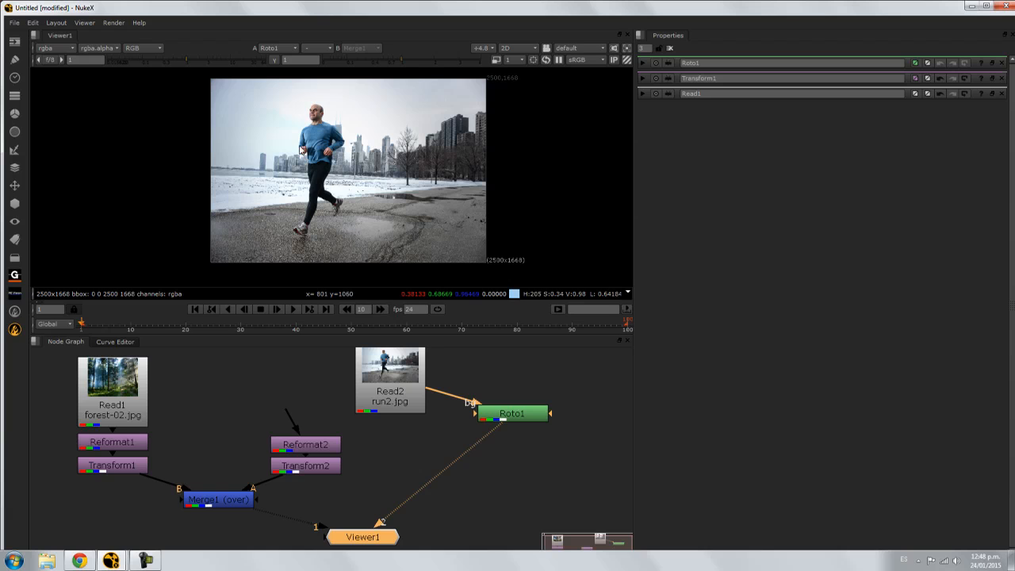
pyautogui.press('1')
pyautogui.moveTo(287, 410); pyautogui.dragTo(381, 396)
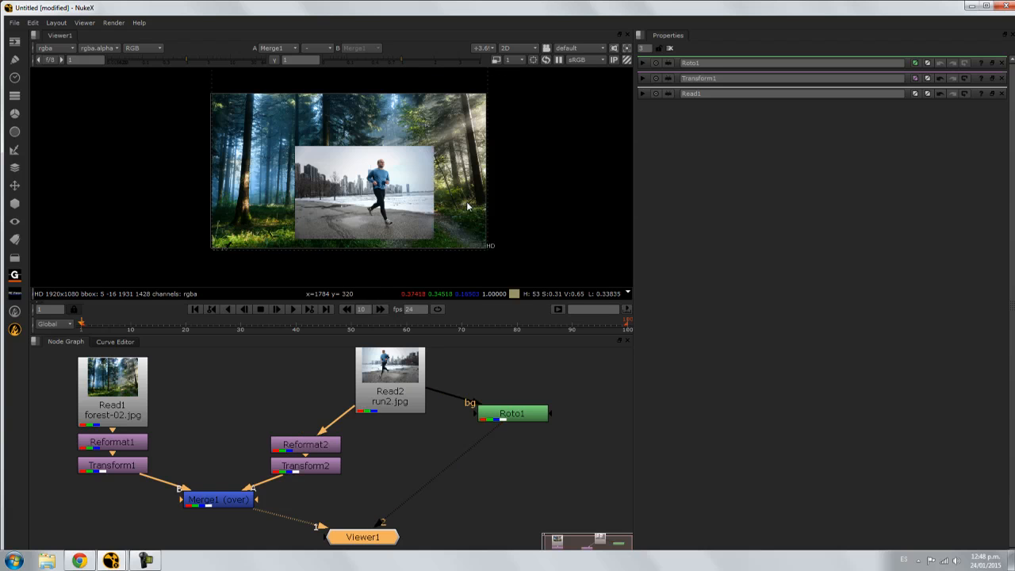
pyautogui.press('2')
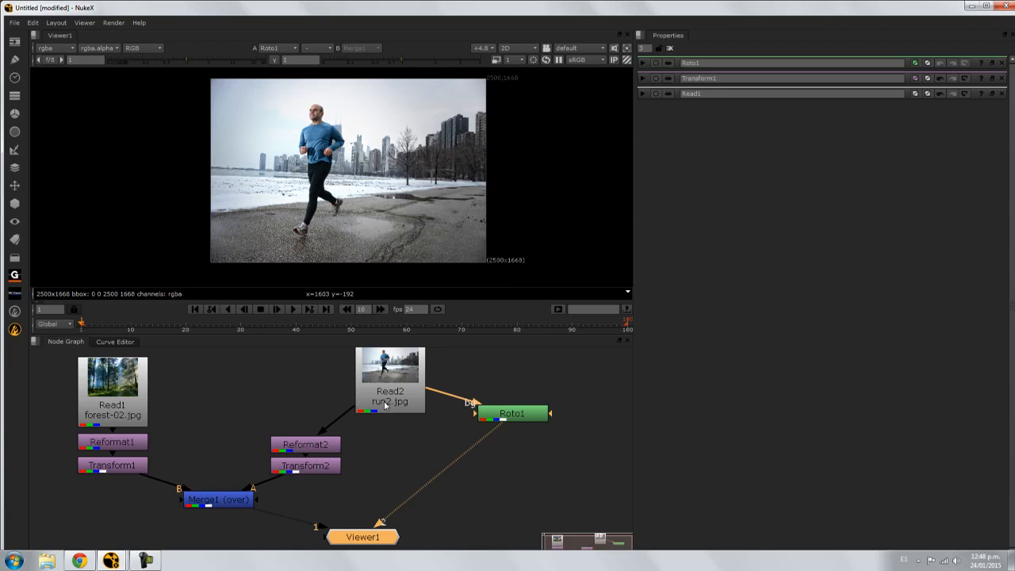
pyautogui.press('1')
pyautogui.press('2')
# Close all open node properties and open only those of Roto1
pyautogui.click(669, 49)
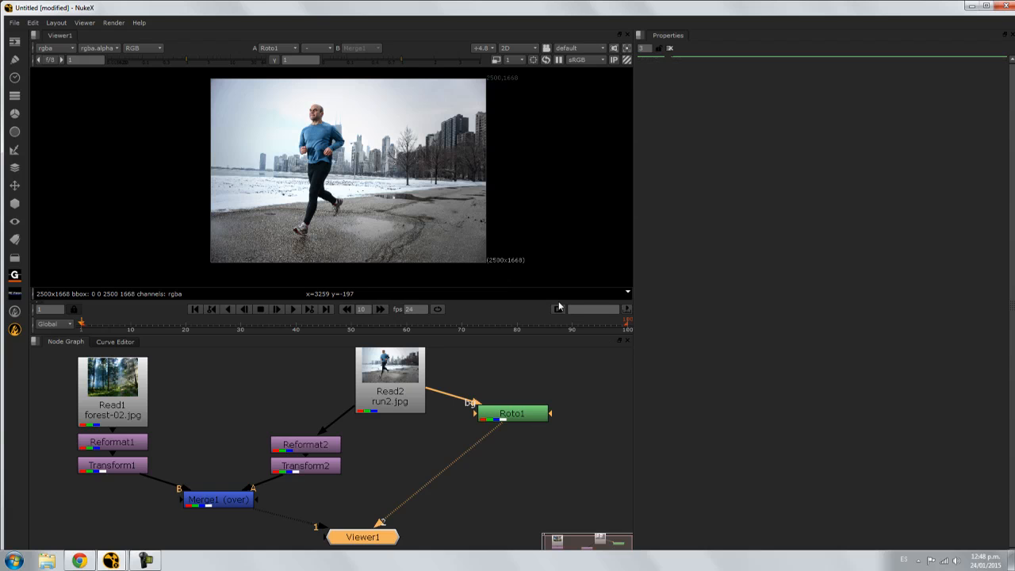
pyautogui.click(524, 414)
pyautogui.doubleClick(515, 414)
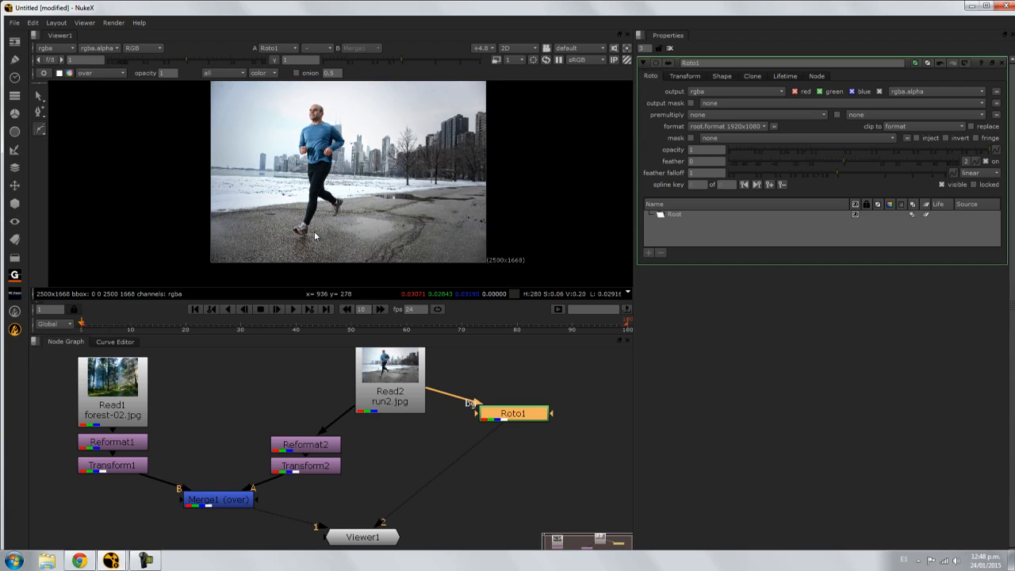
# Start a Bezier outline in Roto1 at the runner's front shoe and trace the outer edge of the front leg up to the waist
pyautogui.scroll(4, 305, 240)
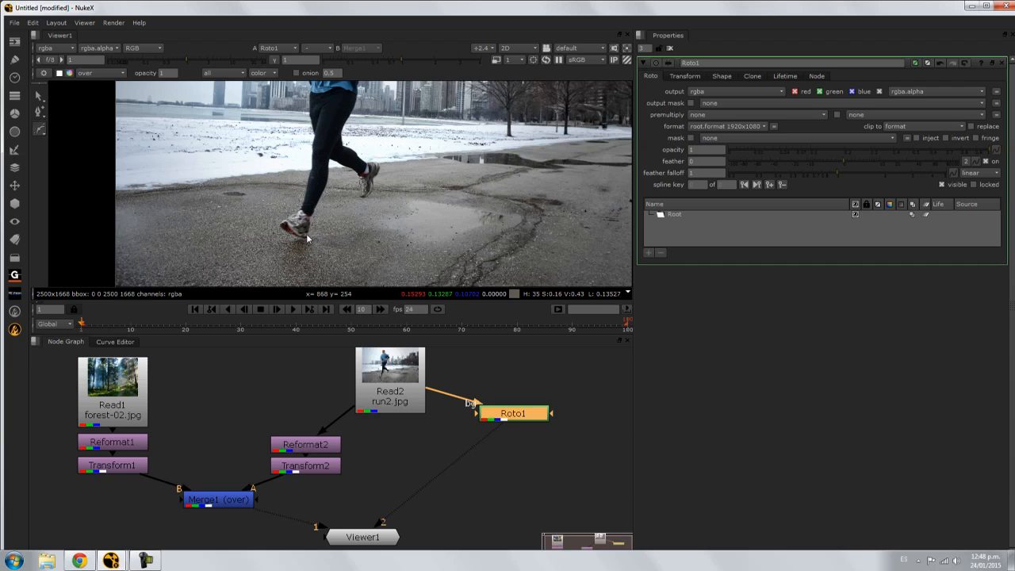
pyautogui.click(305, 236)
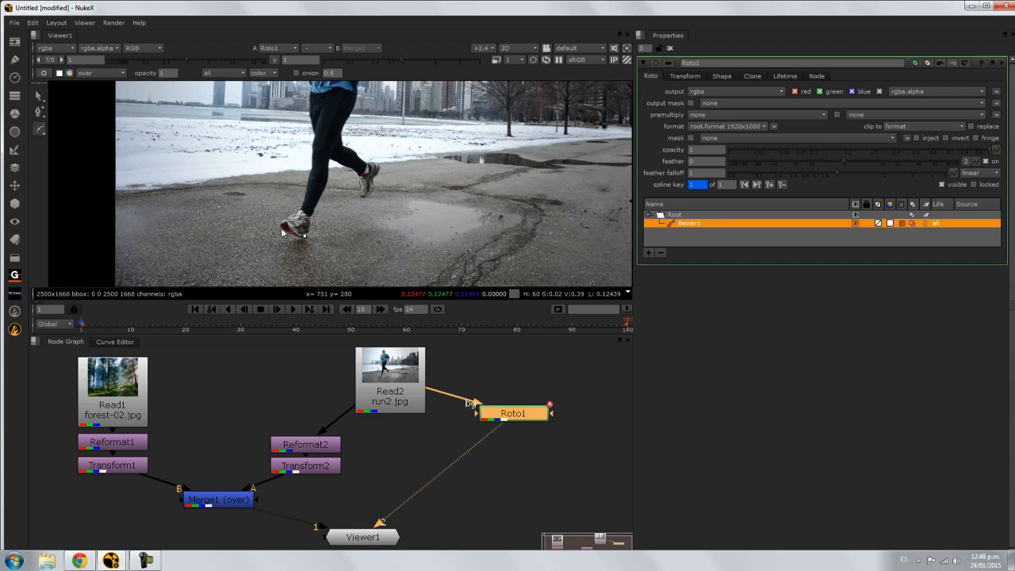
pyautogui.moveTo(283, 229); pyautogui.dragTo(300, 210)
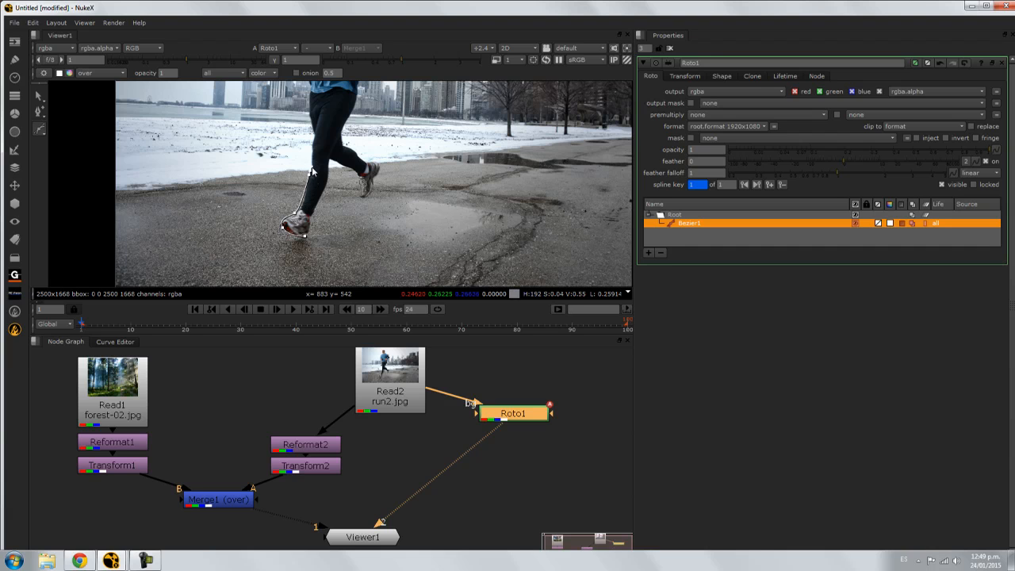
pyautogui.moveTo(333, 142); pyautogui.dragTo(359, 205, button='middle')
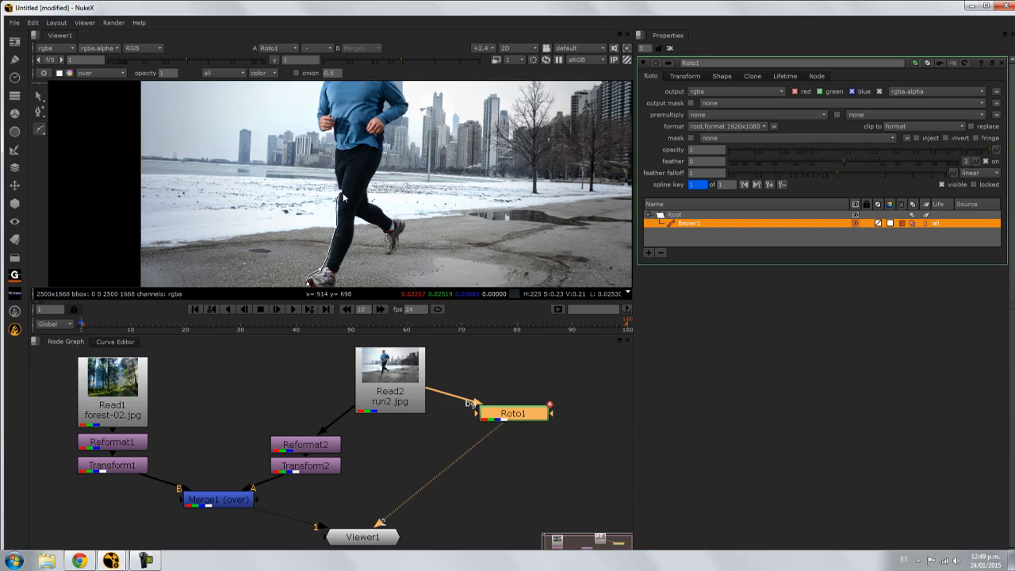
pyautogui.scroll(2, 342, 196)
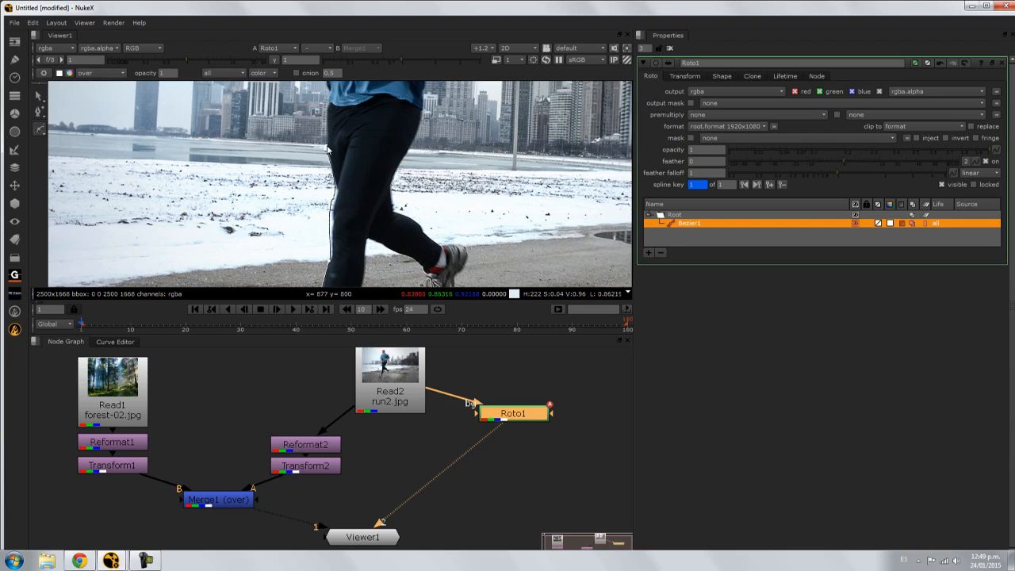
pyautogui.moveTo(330, 98); pyautogui.dragTo(344, 149, button='middle')
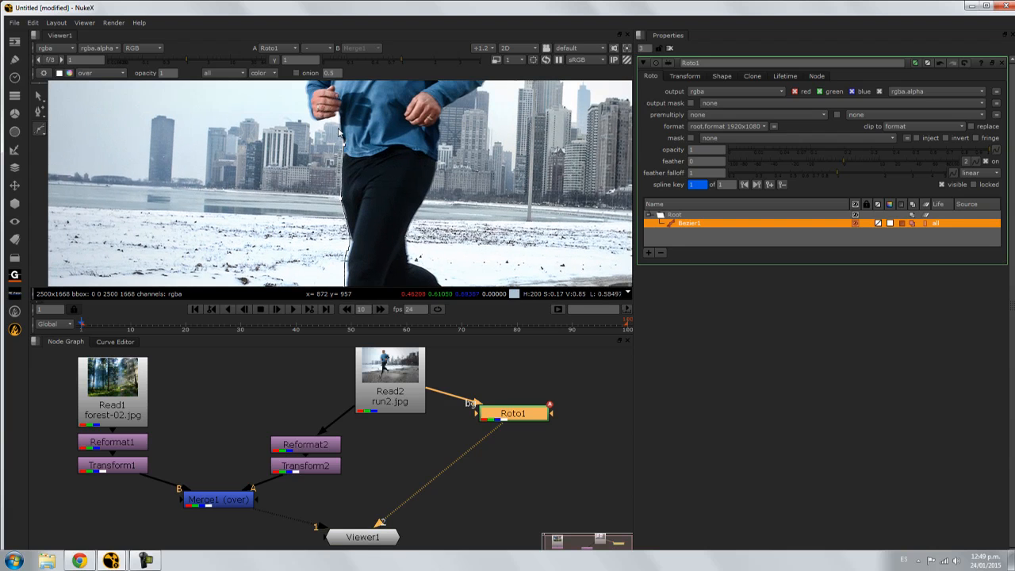
# Continue the Bezier outline from the waist around the runner's near hand, arm, shoulder and head down to the opposite elbow
pyautogui.moveTo(320, 120); pyautogui.dragTo(343, 179, button='middle')
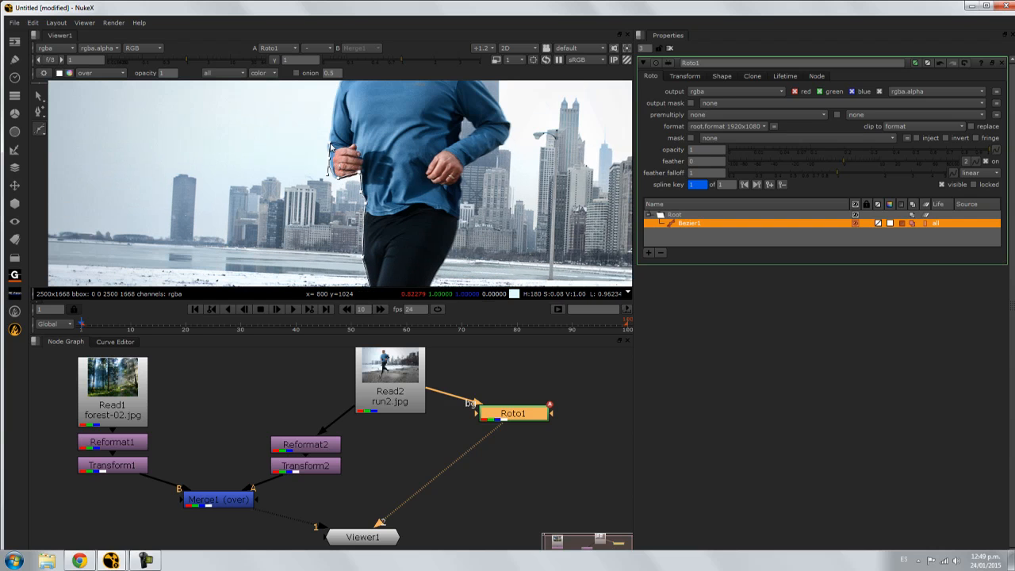
pyautogui.moveTo(334, 129); pyautogui.dragTo(347, 156, button='middle')
pyautogui.click(385, 133)
pyautogui.moveTo(386, 174); pyautogui.dragTo(385, 215, button='middle')
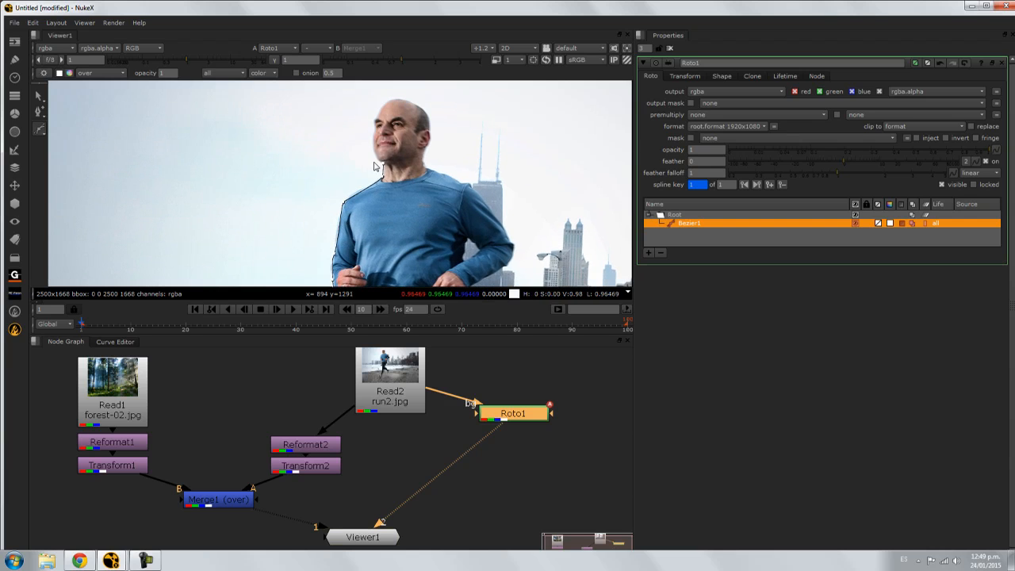
pyautogui.moveTo(374, 145); pyautogui.dragTo(511, 264)
# Trace the outline along the second forearm and hand, then down the side of the shirt to the hip
pyautogui.moveTo(504, 278); pyautogui.dragTo(517, 215, button='middle')
pyautogui.moveTo(496, 215); pyautogui.dragTo(478, 233)
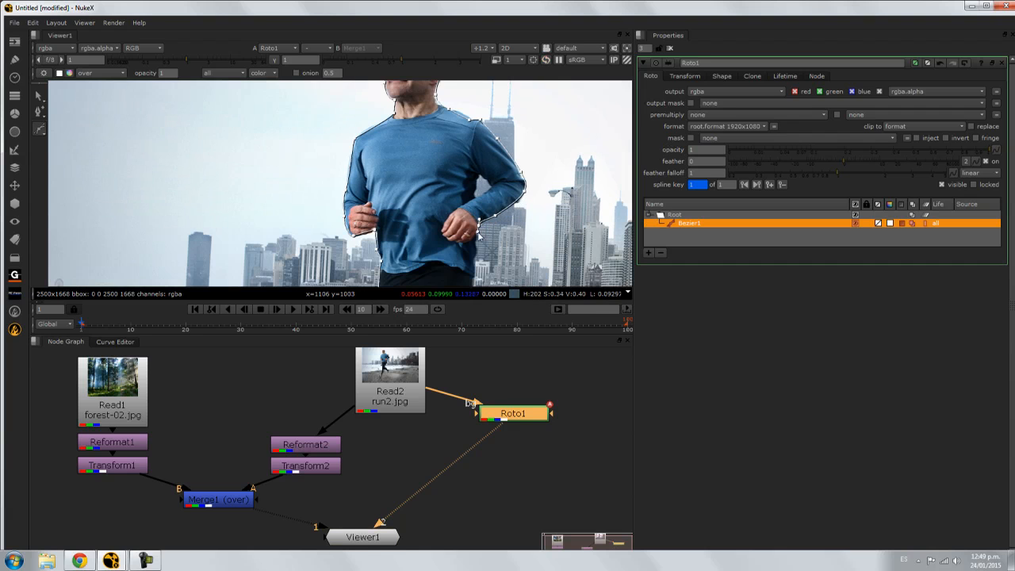
pyautogui.click(478, 250)
pyautogui.moveTo(478, 259); pyautogui.dragTo(480, 184, button='middle')
pyautogui.moveTo(471, 203); pyautogui.dragTo(462, 212)
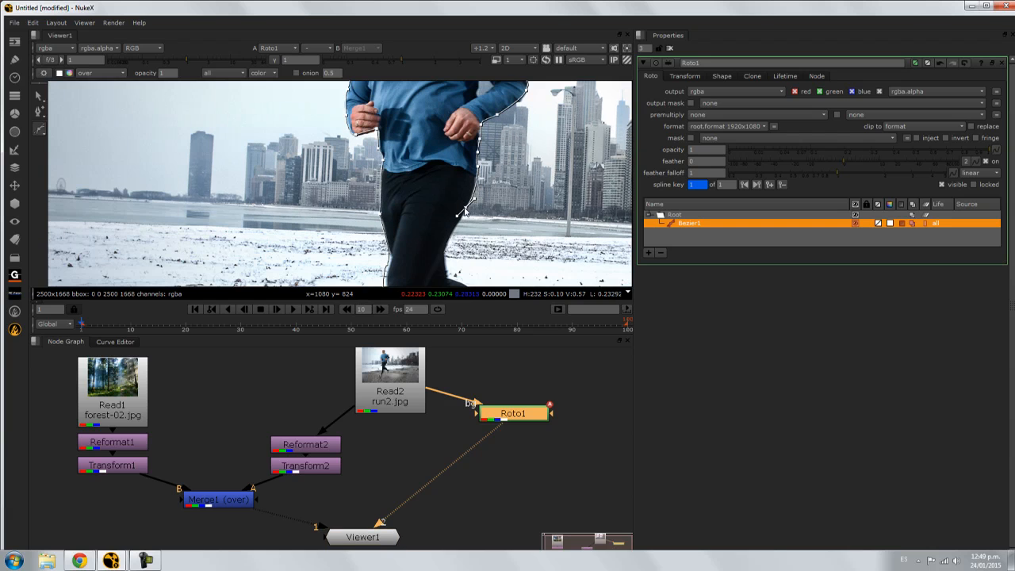
# Trace the outline down the back of the thigh and along the upper edge of the rear lower leg
pyautogui.moveTo(483, 198); pyautogui.dragTo(485, 155, button='middle')
pyautogui.click(454, 193)
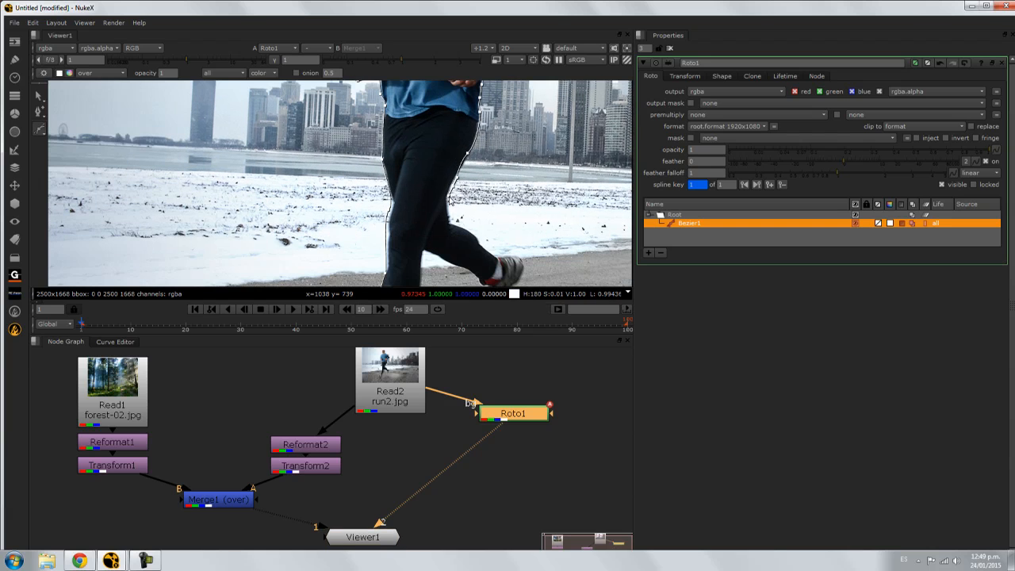
pyautogui.click(452, 218)
pyautogui.click(450, 223)
pyautogui.click(479, 245)
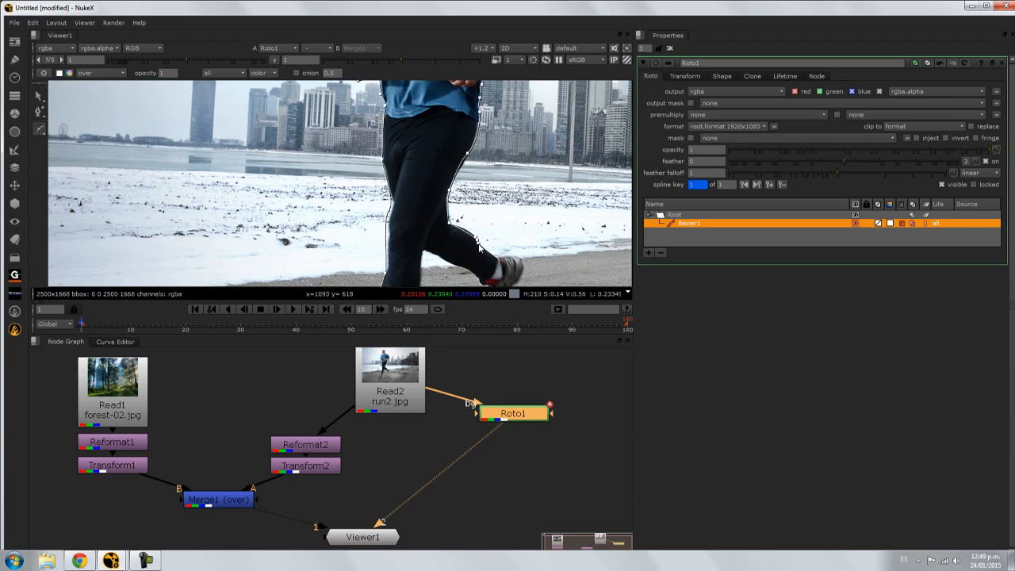
pyautogui.click(490, 256)
# Trace the outline around the heel and sole of the runner's rear shoe to its toe
pyautogui.moveTo(516, 264); pyautogui.dragTo(522, 222, button='middle')
pyautogui.click(520, 213)
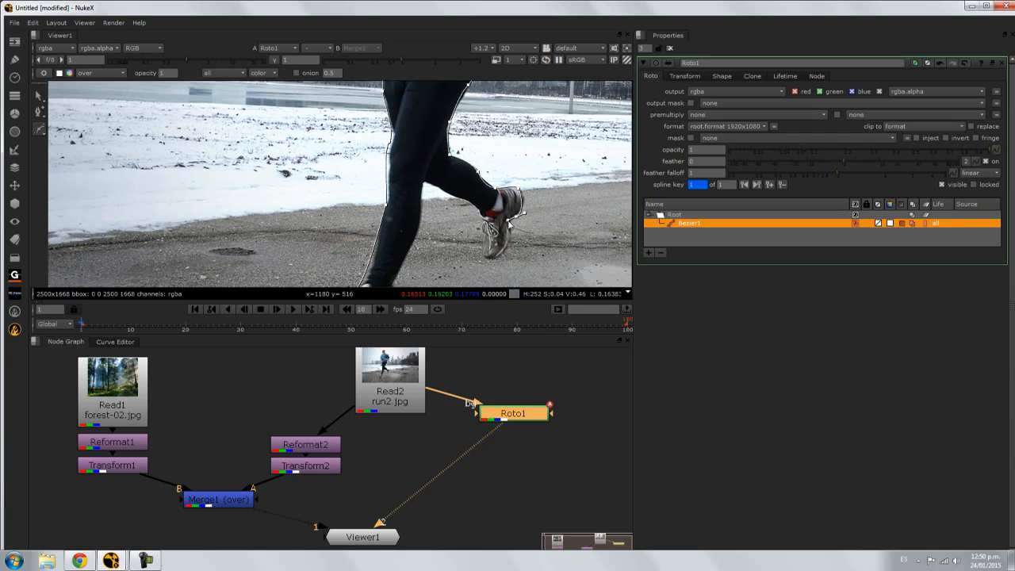
pyautogui.click(513, 226)
pyautogui.click(499, 255)
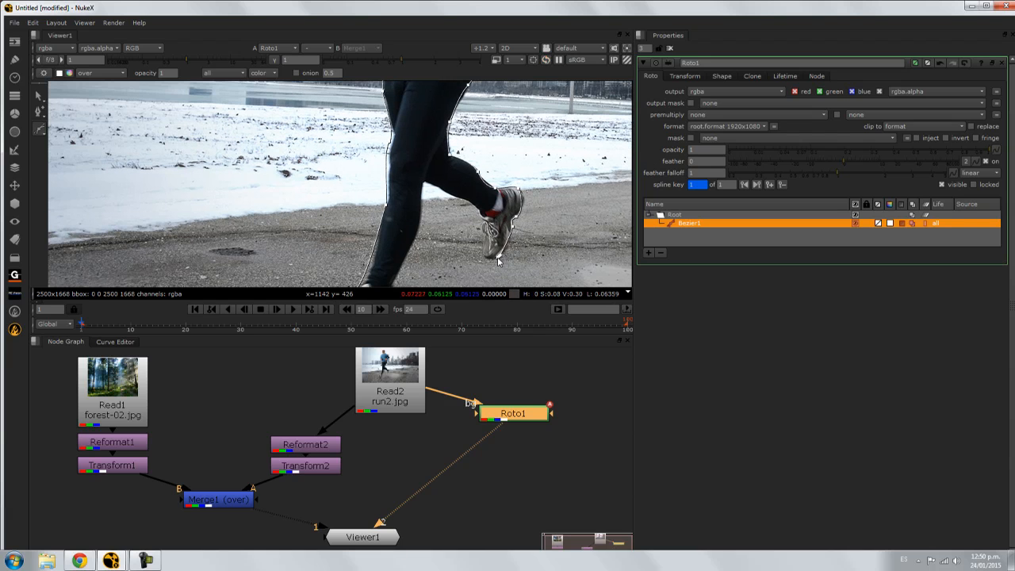
pyautogui.click(483, 257)
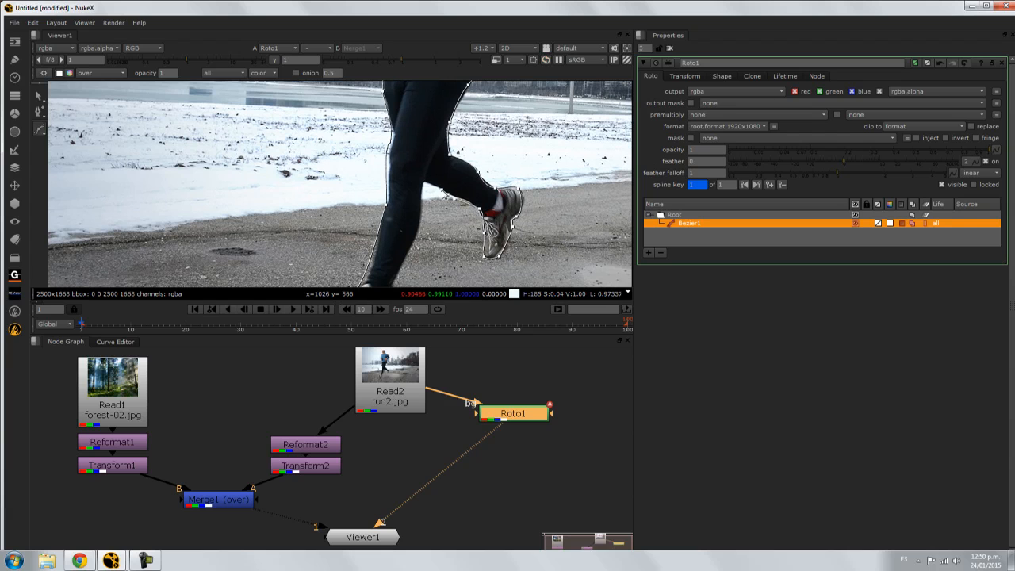
# Trace down the back edge of the front leg and close the Bezier shape at the front shoe
pyautogui.moveTo(432, 216)
pyautogui.mouseDown(button='middle')
pyautogui.moveTo(429, 197)
pyautogui.moveTo(446, 204)
pyautogui.mouseUp(button='middle')
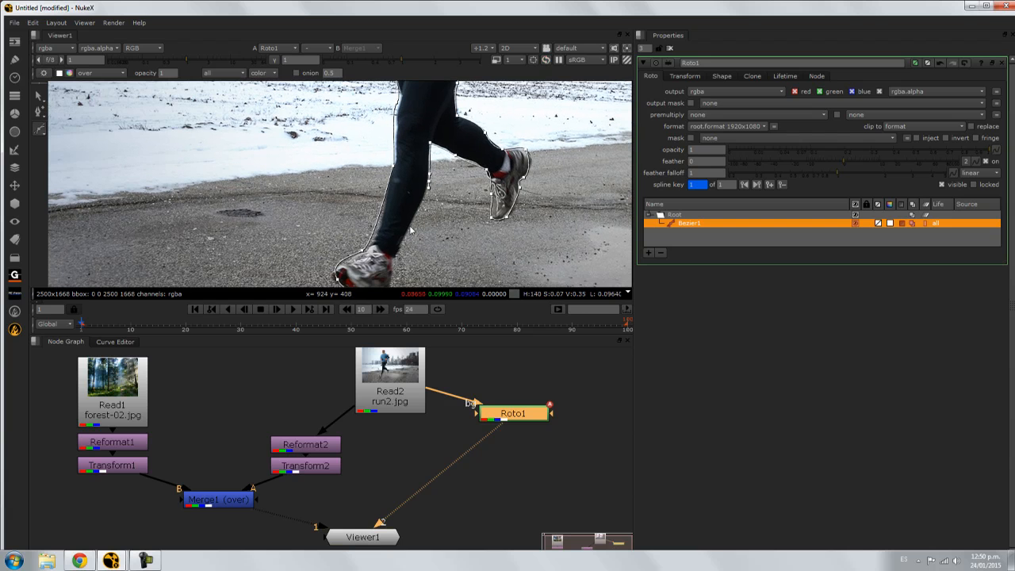
pyautogui.moveTo(428, 260); pyautogui.dragTo(422, 220, button='middle')
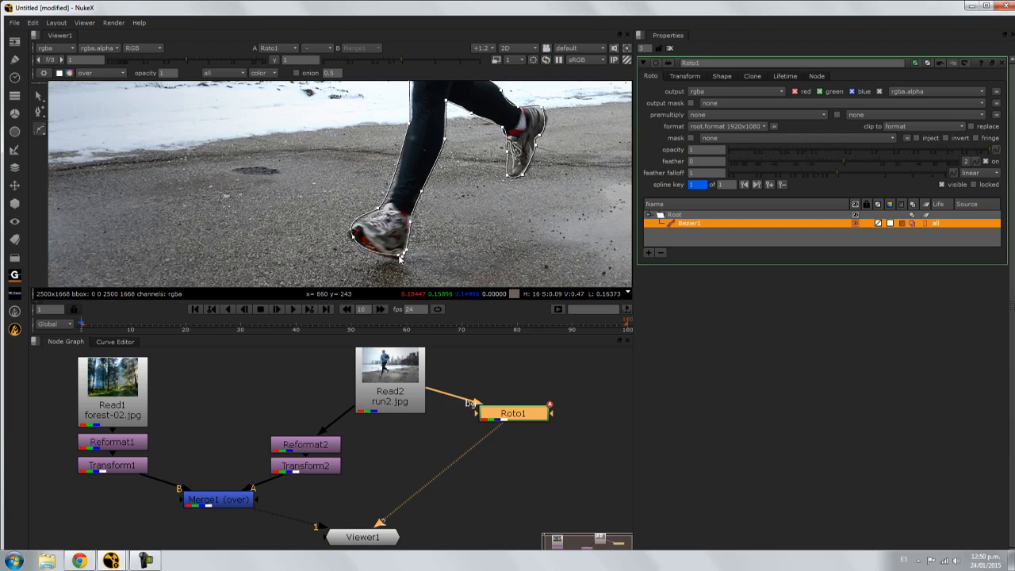
pyautogui.click(404, 254)
pyautogui.scroll(-2, 469, 191)
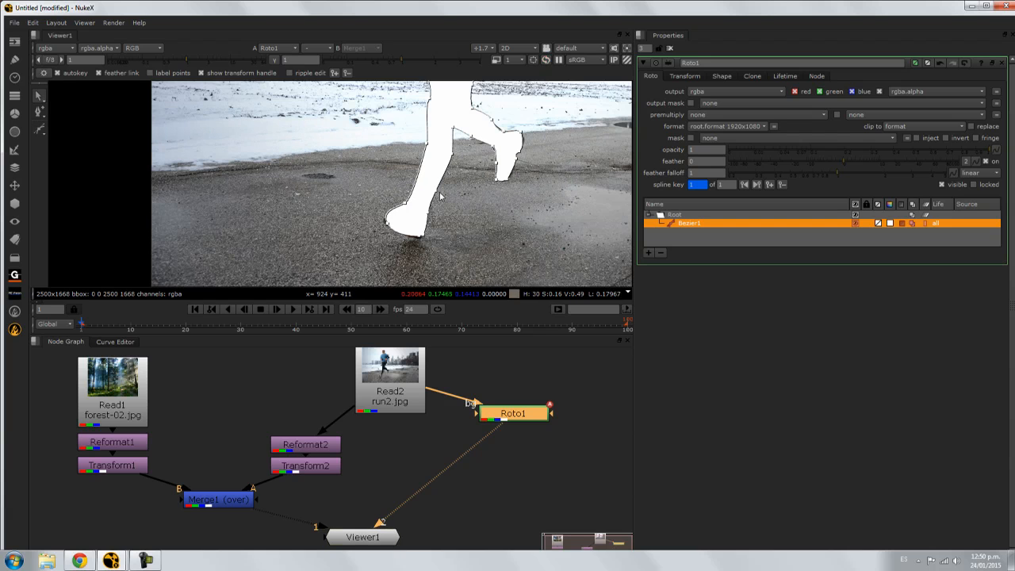
# Adjust the Bezier outline point on the shoulder beside the background tower
pyautogui.moveTo(441, 196); pyautogui.dragTo(440, 276, button='middle')
pyautogui.moveTo(425, 168); pyautogui.dragTo(417, 202, button='middle')
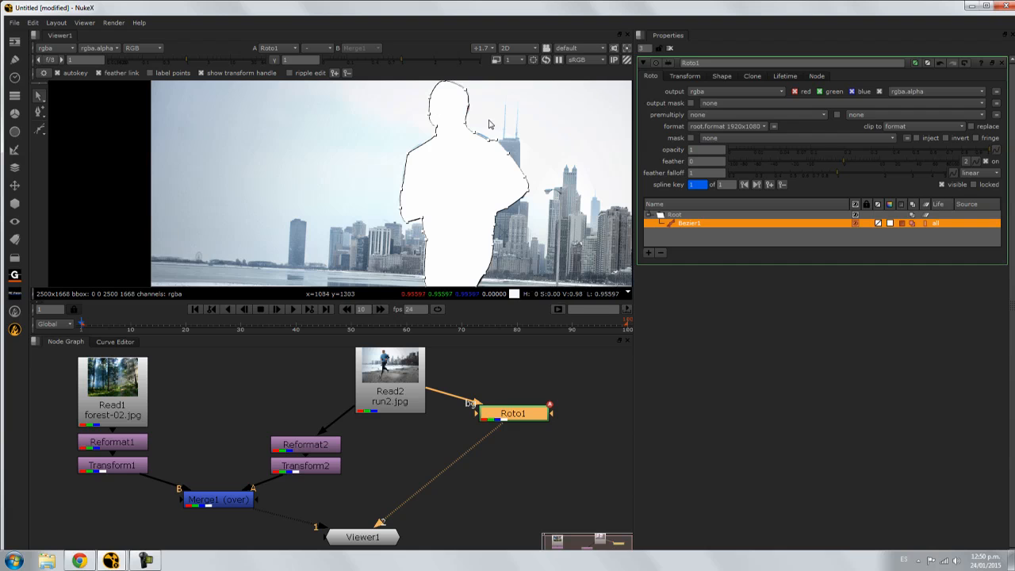
pyautogui.scroll(3, 489, 145)
pyautogui.moveTo(486, 135); pyautogui.dragTo(513, 140)
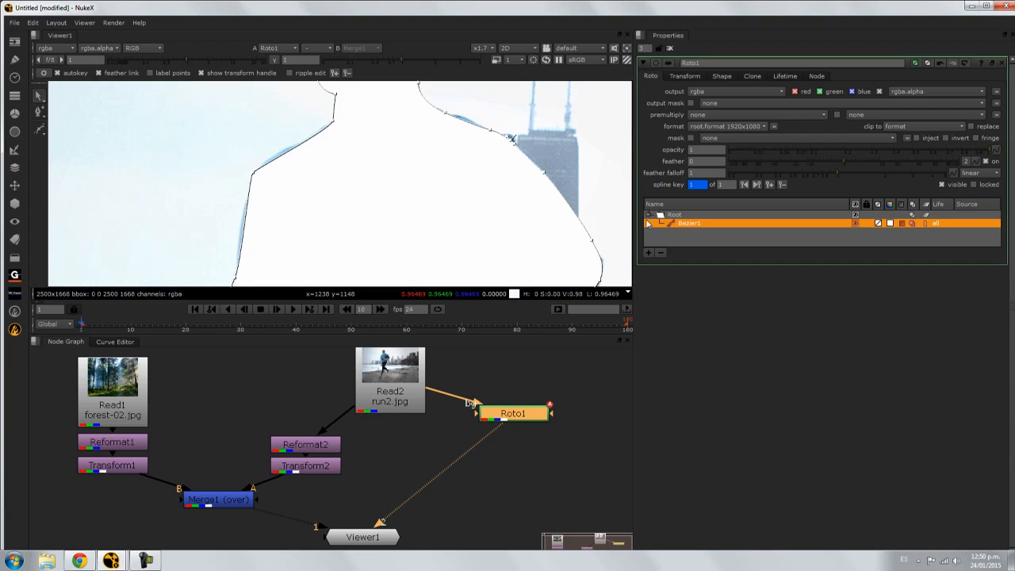
# Set the fill color of Bezier1 to orange-red and close the color picker
pyautogui.click(894, 225)
pyautogui.moveTo(994, 291); pyautogui.dragTo(1011, 295)
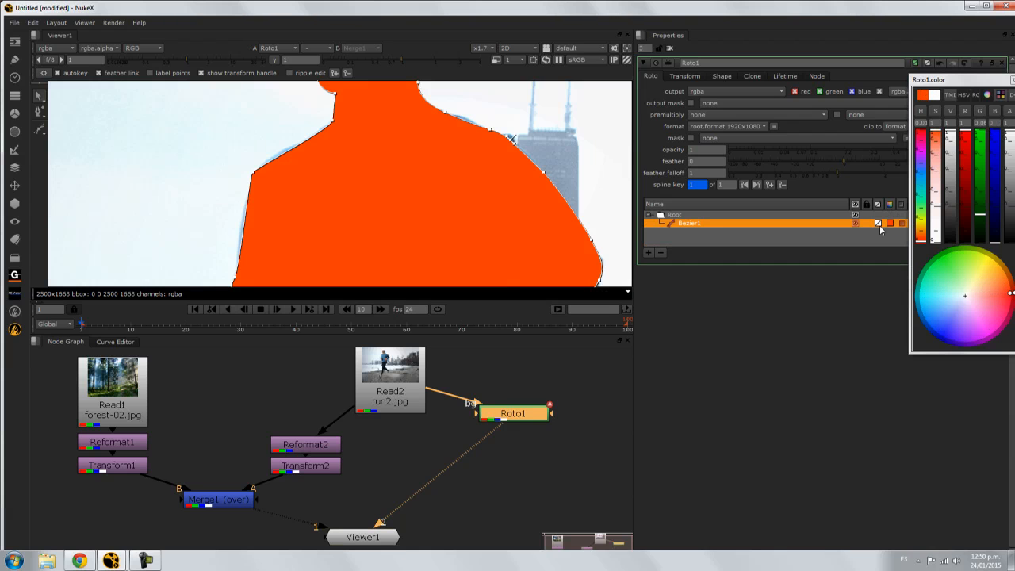
pyautogui.moveTo(996, 84); pyautogui.dragTo(938, 93)
pyautogui.click(958, 89)
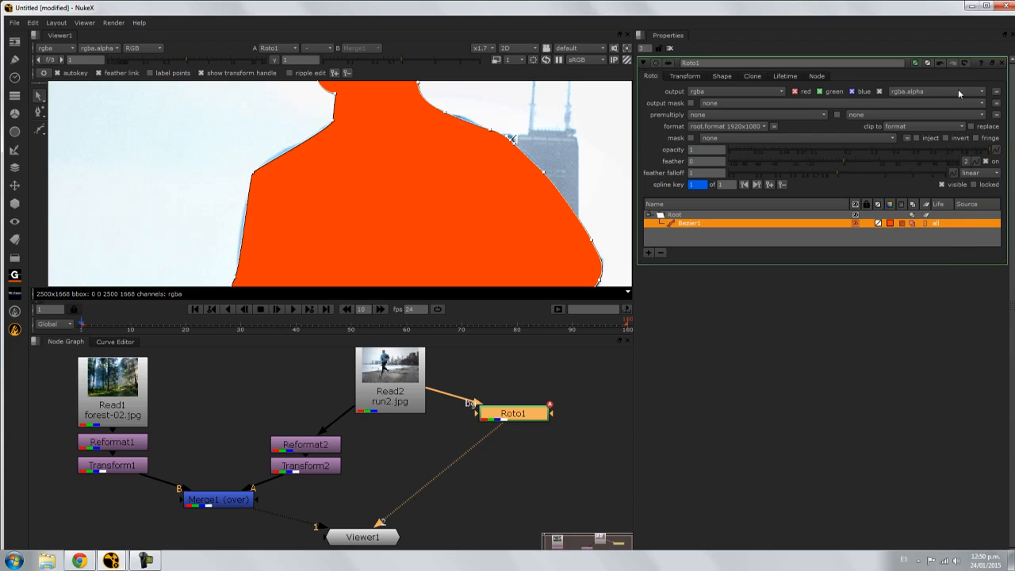
# Move Roto1 slightly away from Read2 and display the Merge1 composite in the viewer
pyautogui.moveTo(513, 416); pyautogui.dragTo(514, 432)
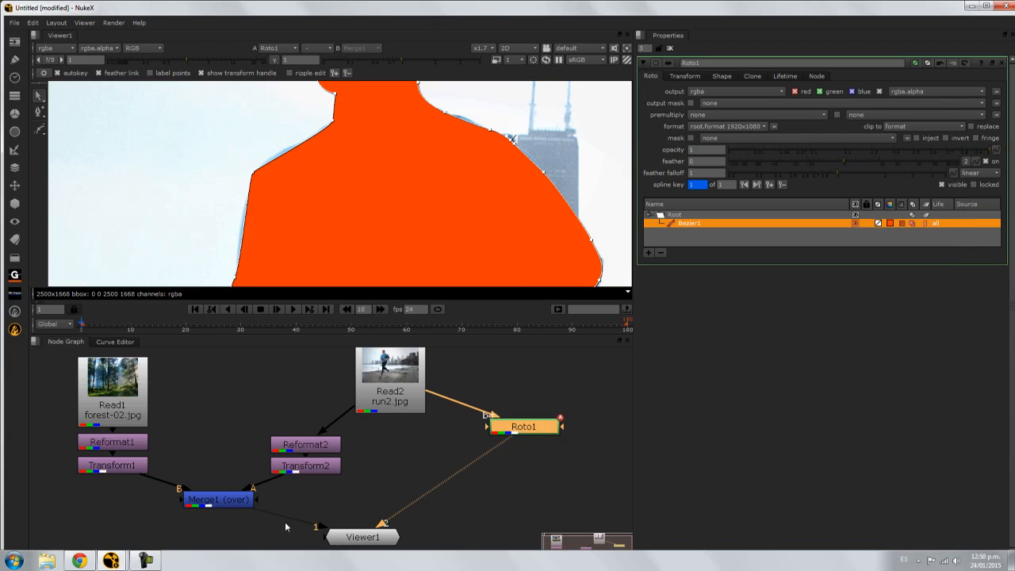
pyautogui.press('1')
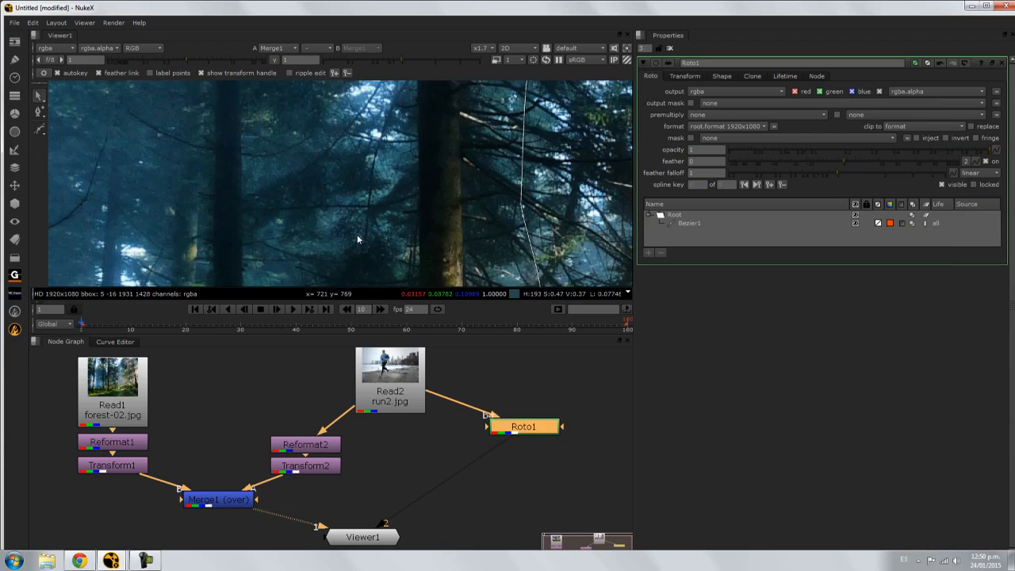
pyautogui.scroll(-5, 357, 234)
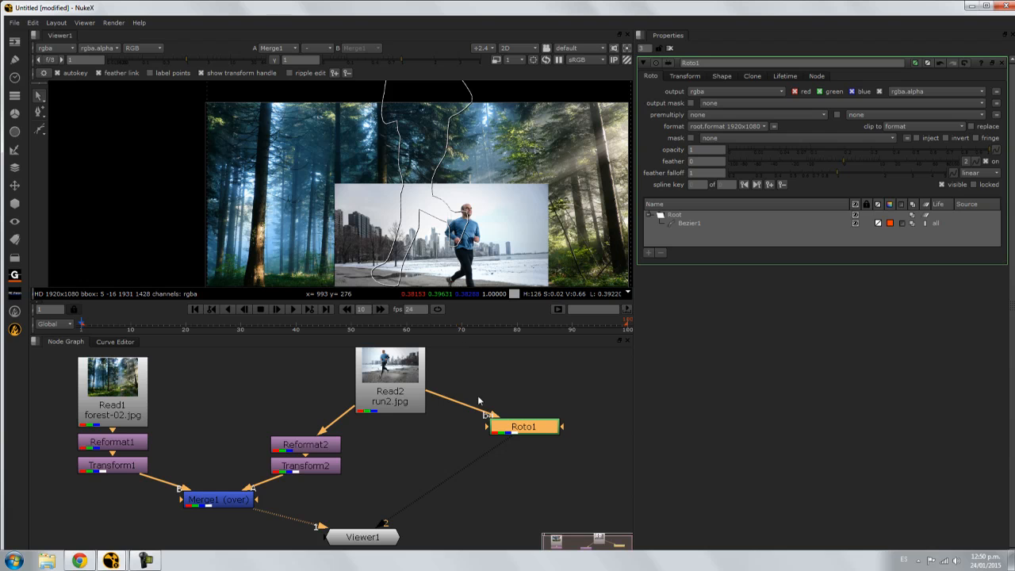
# Detach Roto1 from Viewer1 and Read2 and place it apart from the other nodes
pyautogui.moveTo(428, 403); pyautogui.dragTo(448, 394)
pyautogui.moveTo(511, 435); pyautogui.dragTo(406, 449)
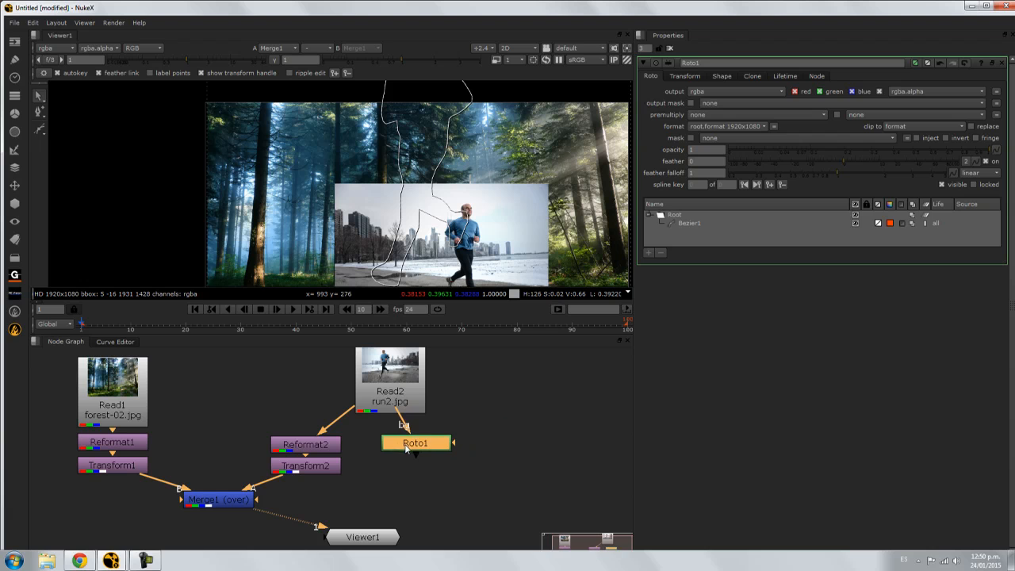
pyautogui.moveTo(372, 538); pyautogui.dragTo(298, 535)
pyautogui.moveTo(362, 513); pyautogui.dragTo(434, 487, button='middle')
pyautogui.moveTo(492, 426); pyautogui.dragTo(544, 419)
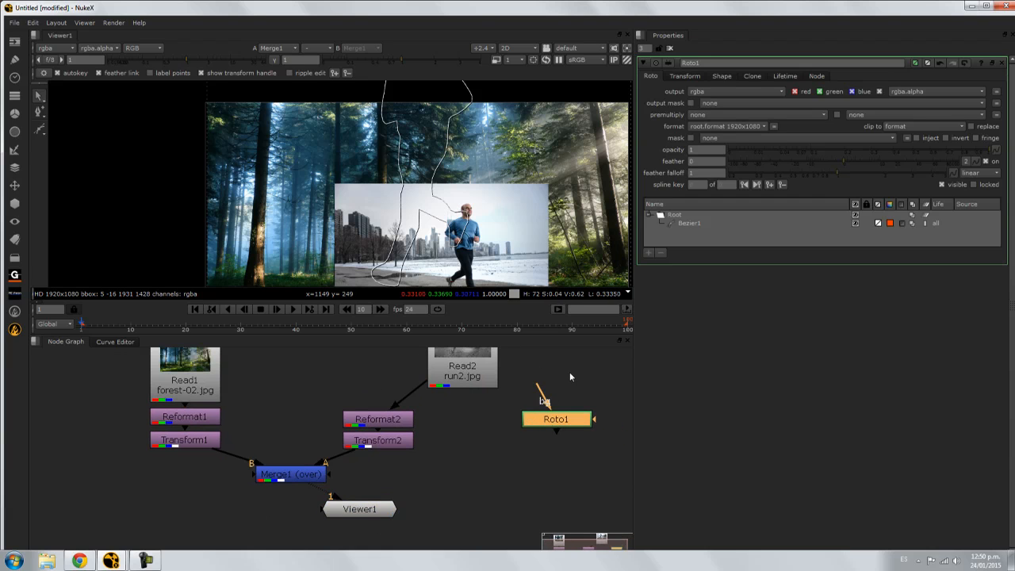
# Close the open node properties and reopen those of Roto1 to compare the composite with and without the Bezier outline
pyautogui.click(670, 48)
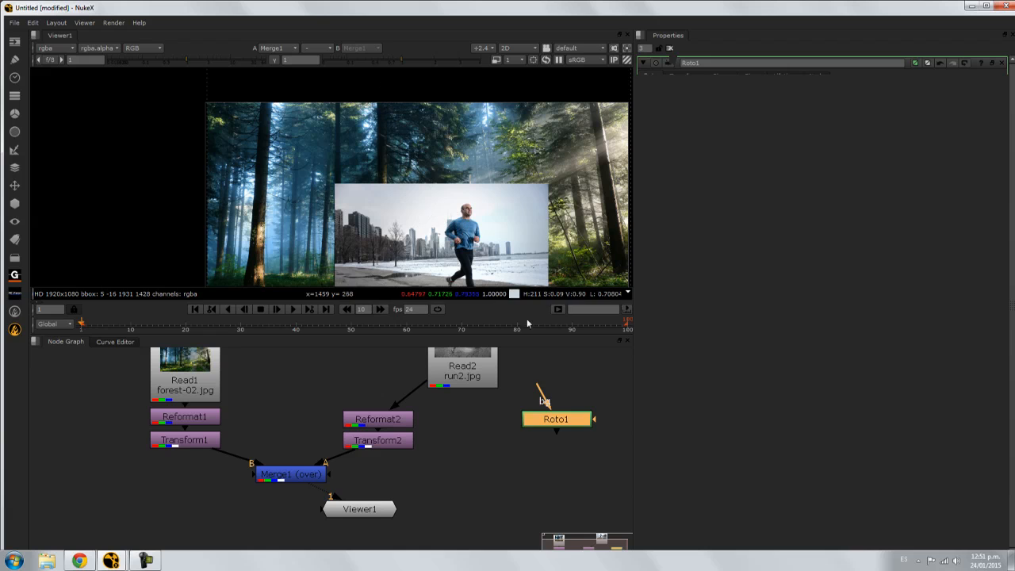
pyautogui.click(464, 413)
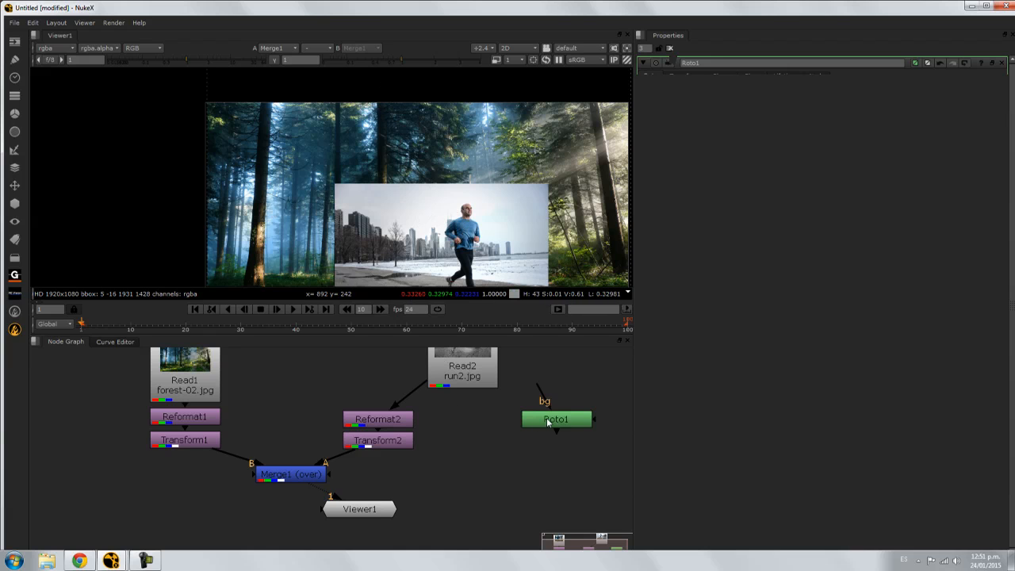
pyautogui.doubleClick(549, 418)
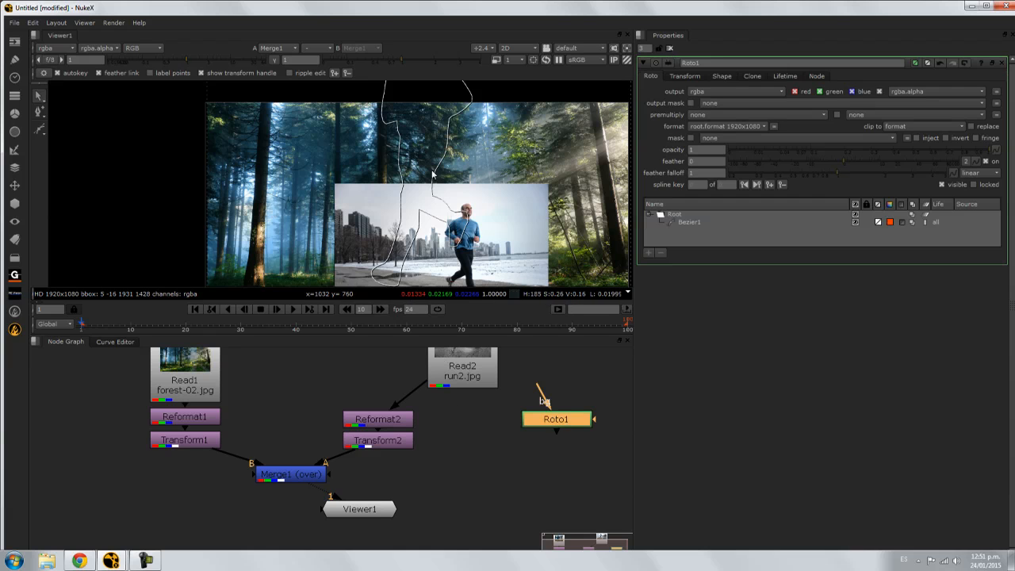
pyautogui.click(481, 432)
pyautogui.moveTo(450, 433); pyautogui.dragTo(476, 413, button='middle')
# Reposition Viewer1 below Merge1 and pull out Merge1's side inputs to examine the mask input
pyautogui.moveTo(409, 495); pyautogui.dragTo(357, 503)
pyautogui.moveTo(357, 457); pyautogui.dragTo(390, 463)
pyautogui.scroll(2, 354, 474)
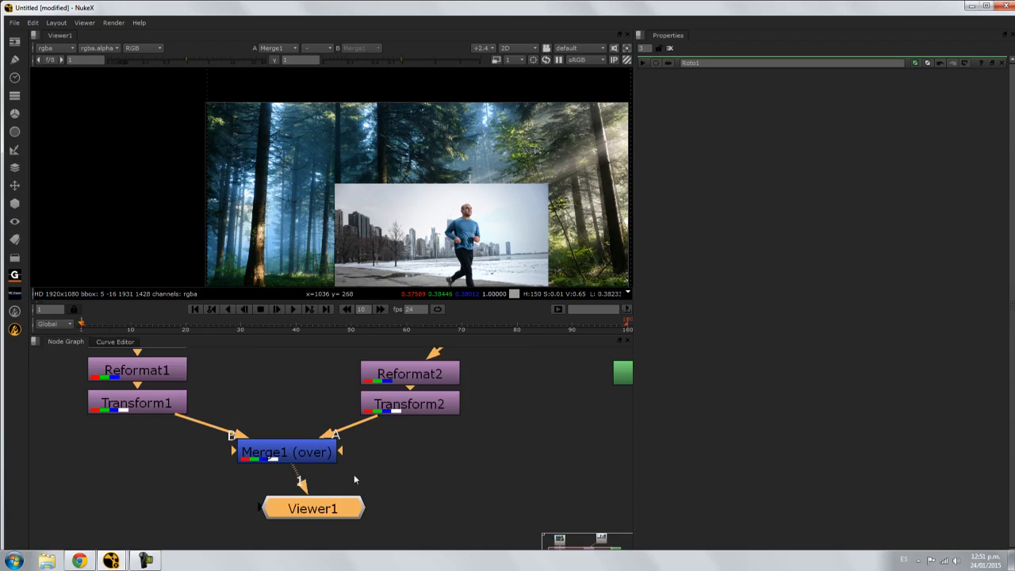
pyautogui.scroll(3, 354, 474)
pyautogui.moveTo(333, 441); pyautogui.dragTo(450, 430)
pyautogui.moveTo(149, 436); pyautogui.dragTo(60, 444)
pyautogui.moveTo(331, 434); pyautogui.dragTo(445, 431)
# Place Roto1 beside Merge1 and connect Merge1's mask input to it
pyautogui.scroll(-3, 445, 432)
pyautogui.moveTo(474, 448); pyautogui.dragTo(329, 466, button='middle')
pyautogui.doubleClick(548, 376)
pyautogui.moveTo(547, 375); pyautogui.dragTo(359, 452)
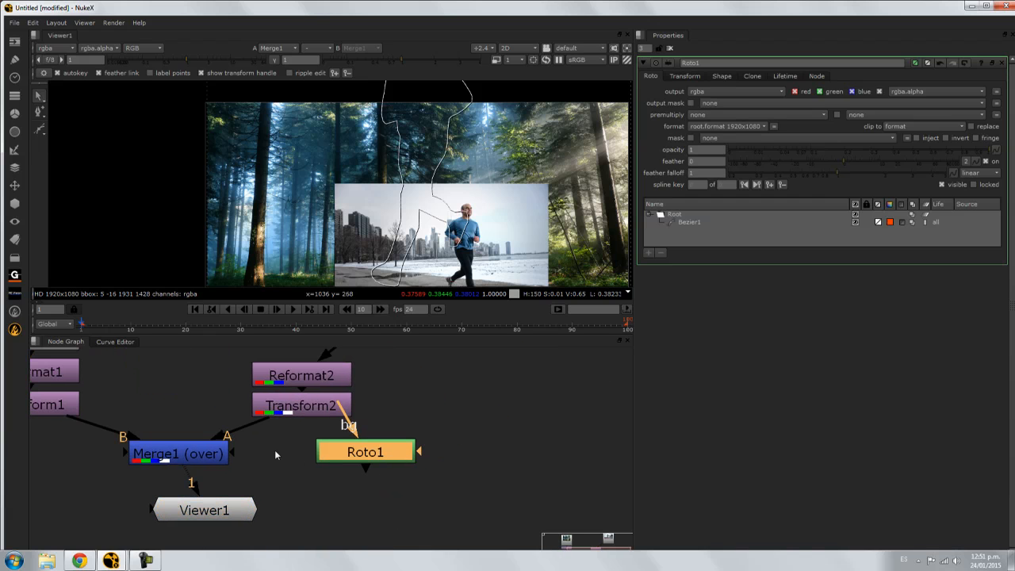
pyautogui.moveTo(233, 452); pyautogui.dragTo(331, 459)
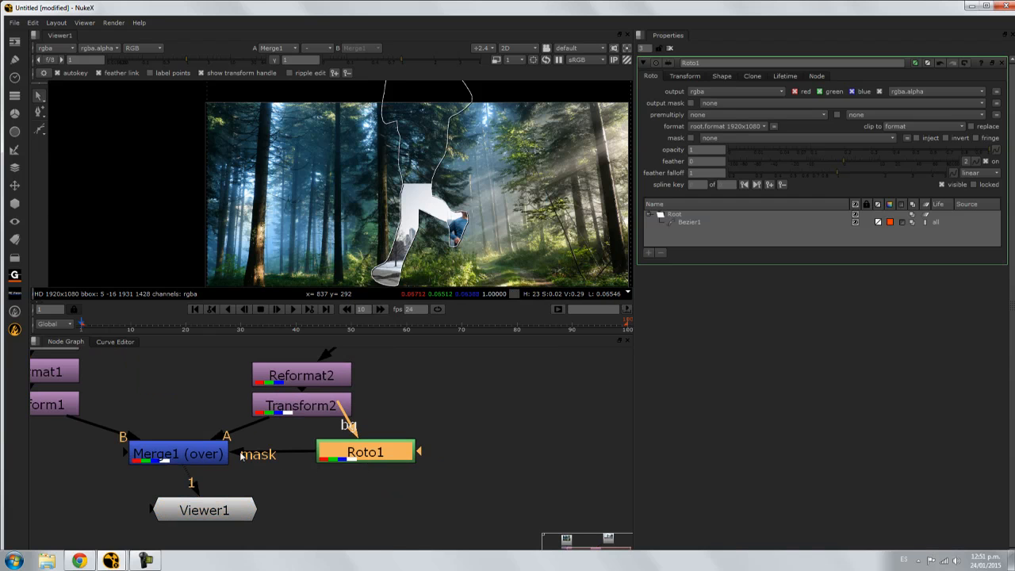
pyautogui.moveTo(315, 460); pyautogui.dragTo(365, 455)
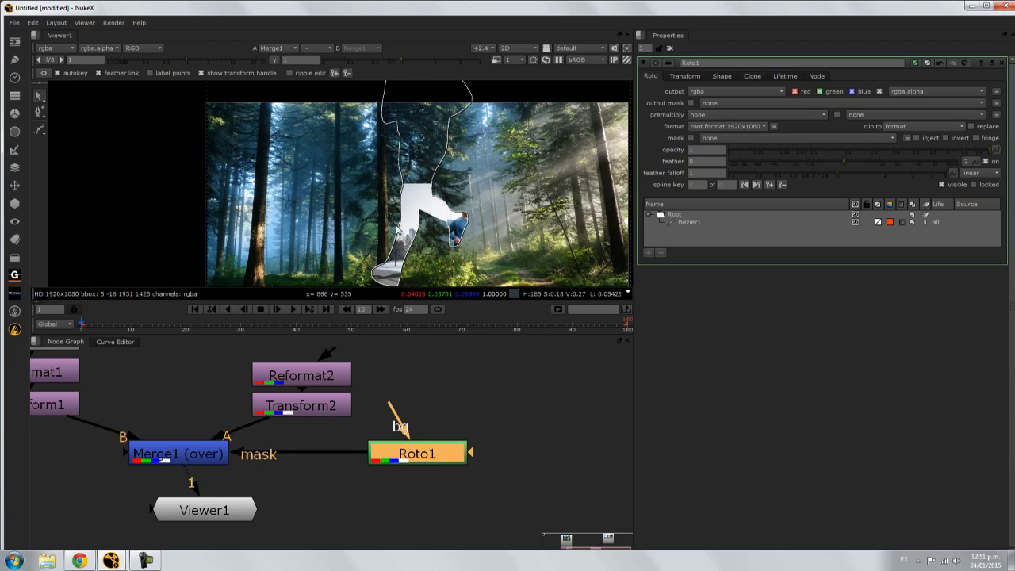
# Examine the masked composite and reconnect Roto1's bg input to Read2
pyautogui.scroll(-2, 390, 251)
pyautogui.moveTo(413, 191); pyautogui.dragTo(417, 202, button='middle')
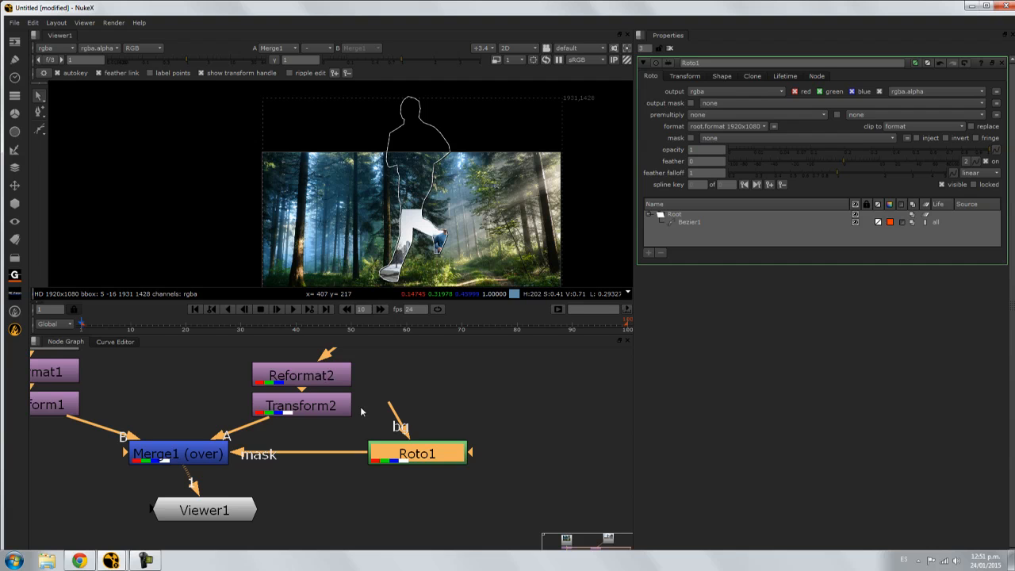
pyautogui.moveTo(402, 383); pyautogui.dragTo(402, 477, button='middle')
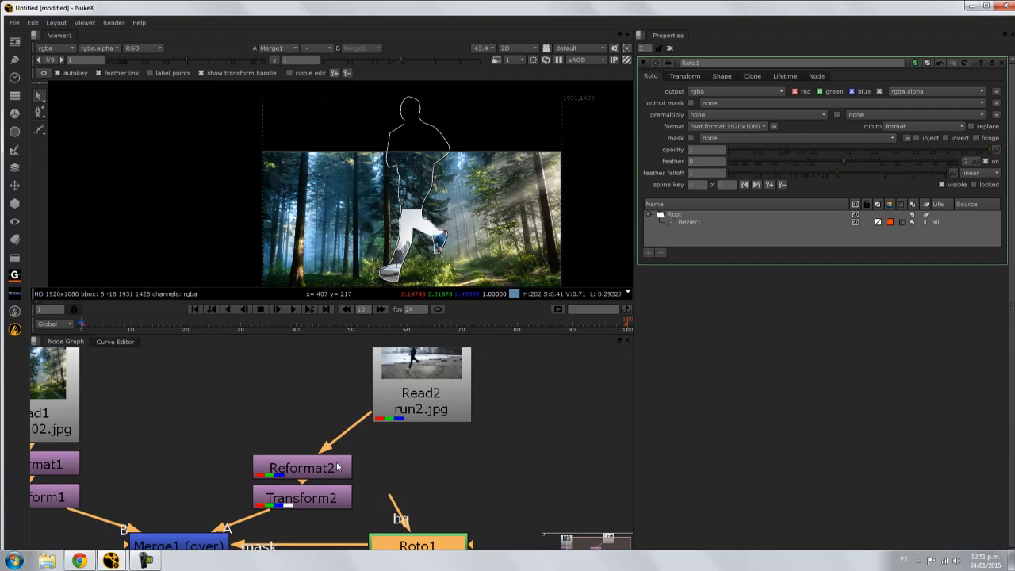
pyautogui.moveTo(323, 504); pyautogui.dragTo(350, 446, button='middle')
pyautogui.click(368, 466)
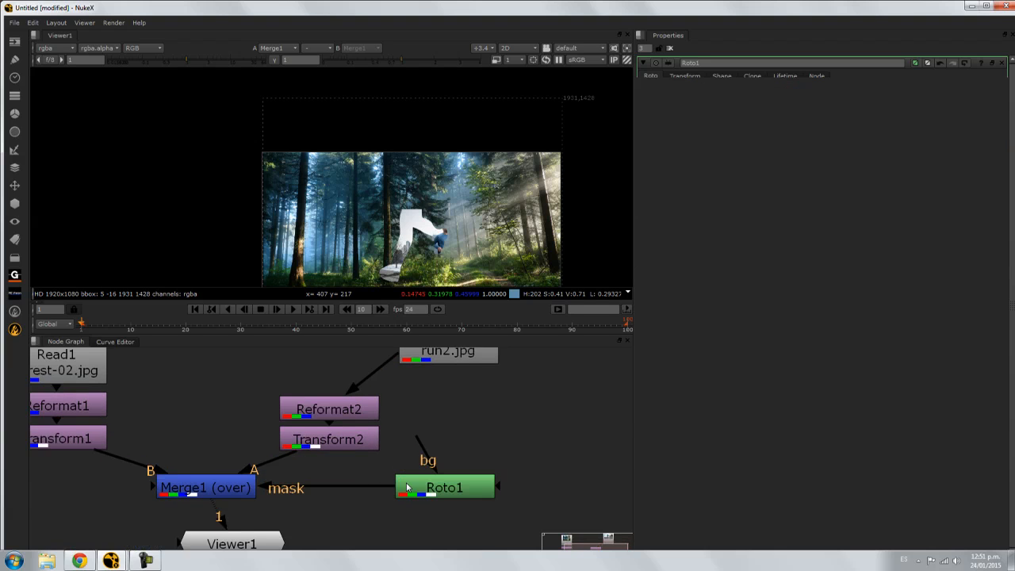
pyautogui.moveTo(488, 436); pyautogui.dragTo(434, 441, button='middle')
pyautogui.moveTo(378, 445); pyautogui.dragTo(394, 361)
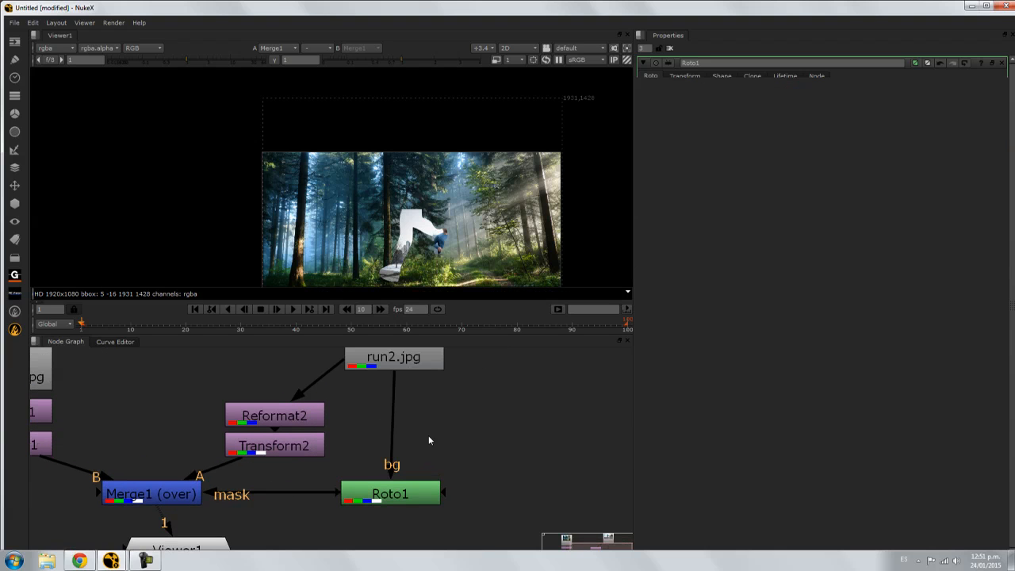
# Connect Roto1 to Viewer1's second input and move Viewer1 between Merge1 and Roto1
pyautogui.click(402, 492)
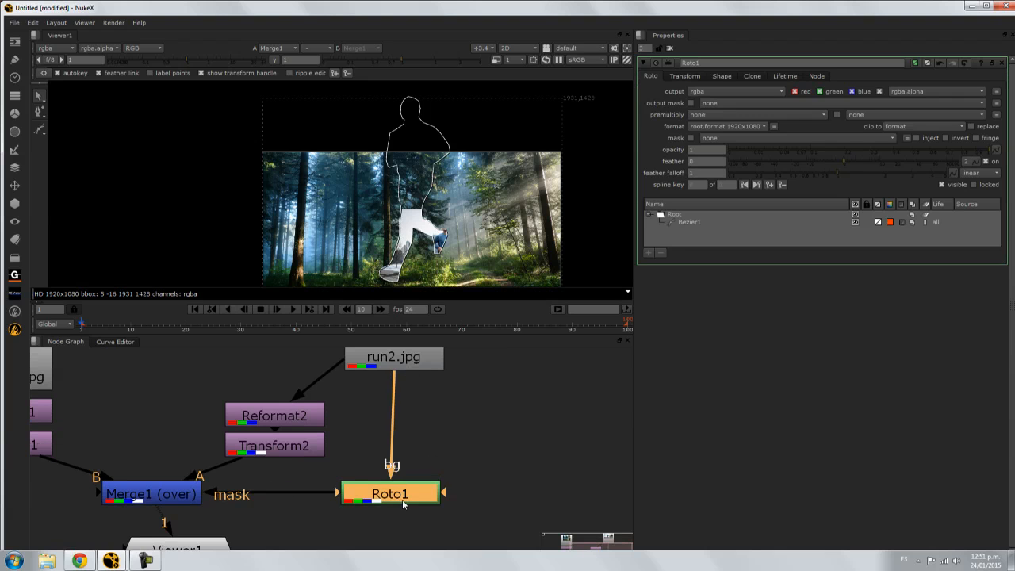
pyautogui.moveTo(402, 500); pyautogui.dragTo(440, 462, button='middle')
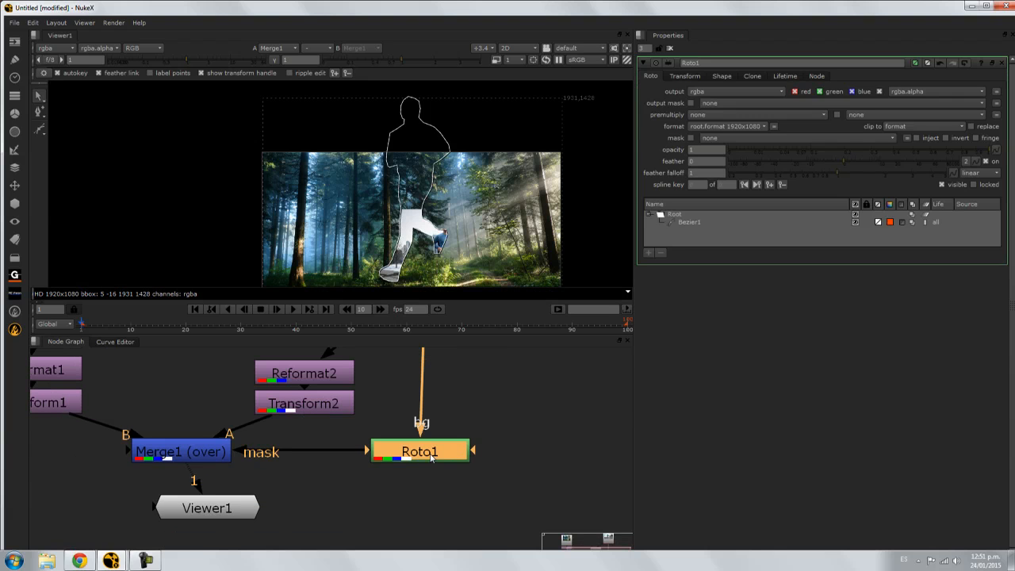
pyautogui.press('2')
pyautogui.moveTo(256, 507); pyautogui.dragTo(343, 533)
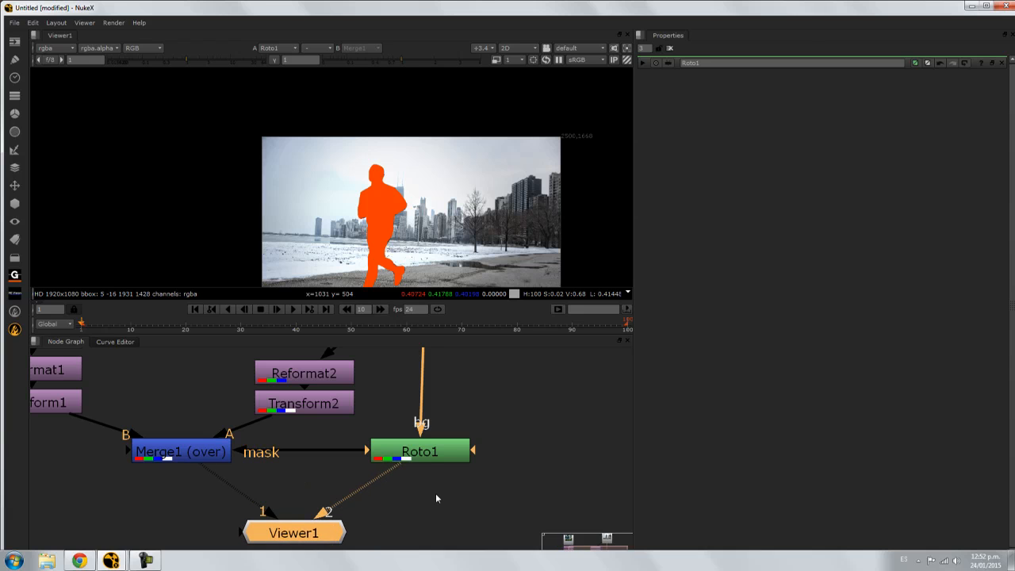
# Display Merge1's composite in the viewer and move Roto1 farther away from the Transform2 node
pyautogui.scroll(-3, 436, 494)
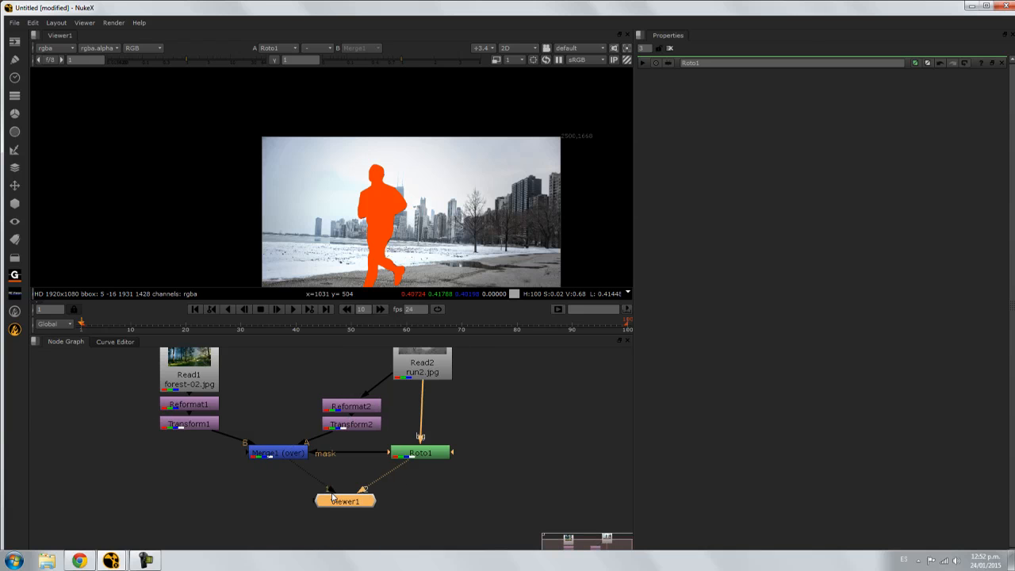
pyautogui.press('1')
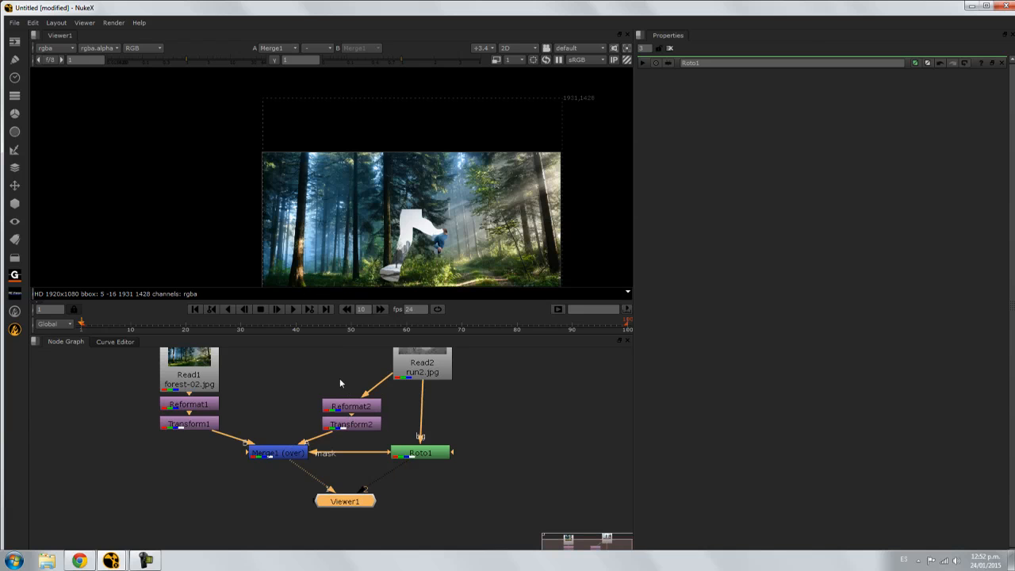
pyautogui.click(358, 424)
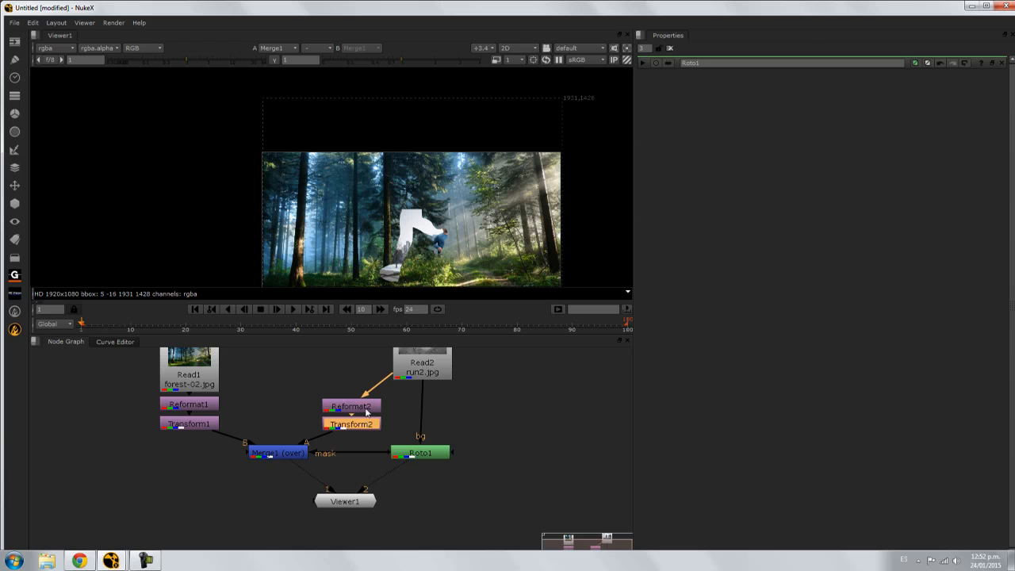
pyautogui.moveTo(435, 457); pyautogui.dragTo(493, 458)
# Copy Reformat2 and Transform2 and paste the copies below Roto1 so they feed Merge1's mask input
pyautogui.click(362, 405)
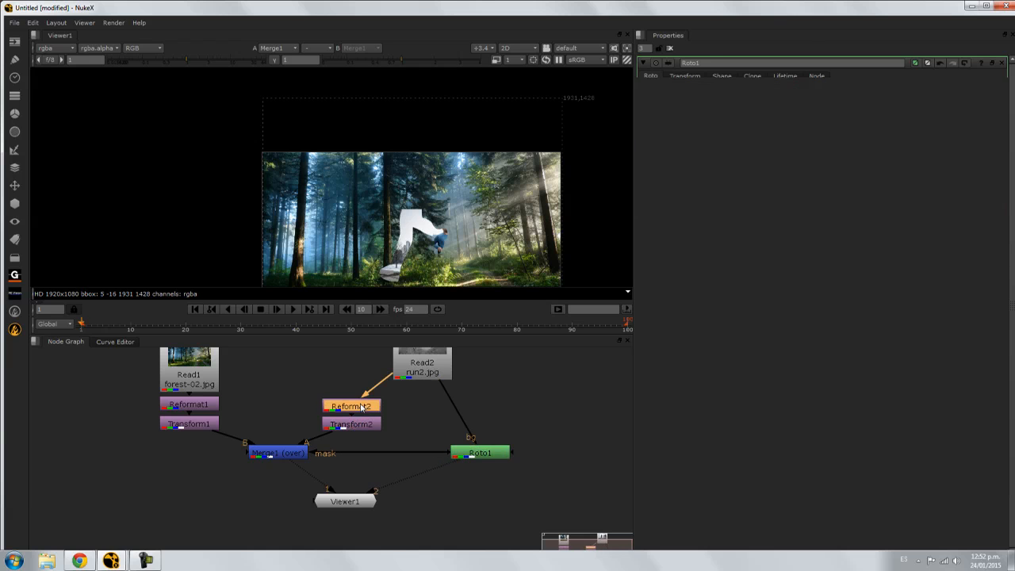
pyautogui.keyDown('ctrl'); pyautogui.click(365, 429); pyautogui.keyUp('ctrl')
pyautogui.click(387, 425)
pyautogui.keyDown('ctrl'); pyautogui.click(368, 419); pyautogui.keyUp('ctrl')
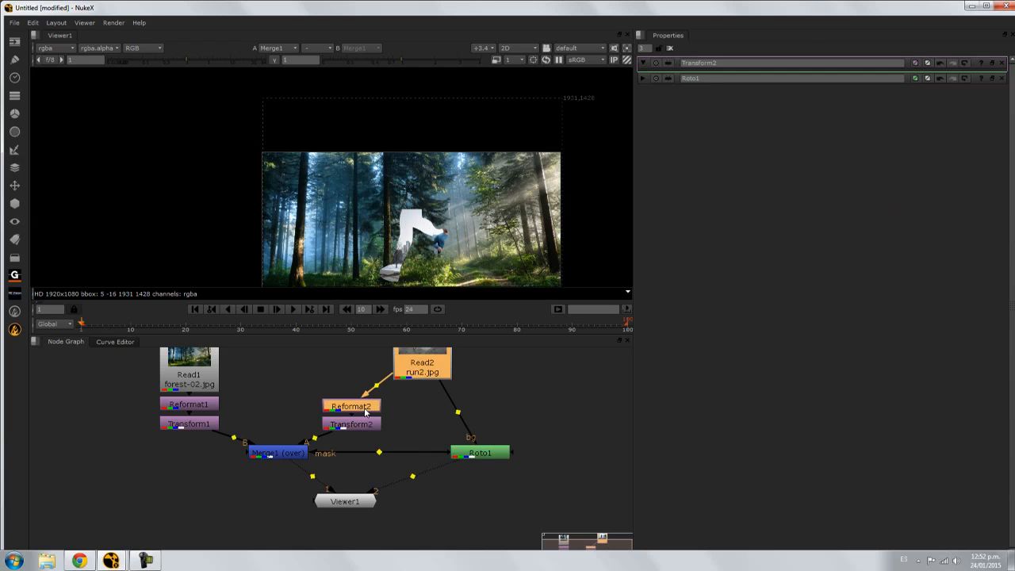
pyautogui.click(371, 420)
pyautogui.keyDown('shift'); pyautogui.click(372, 407); pyautogui.keyUp('shift')
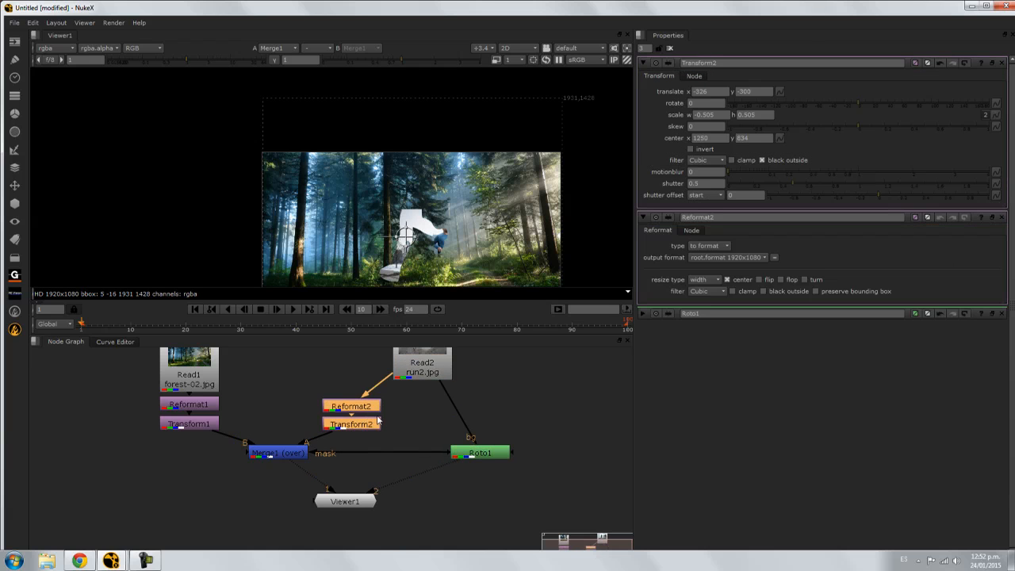
pyautogui.click(476, 457)
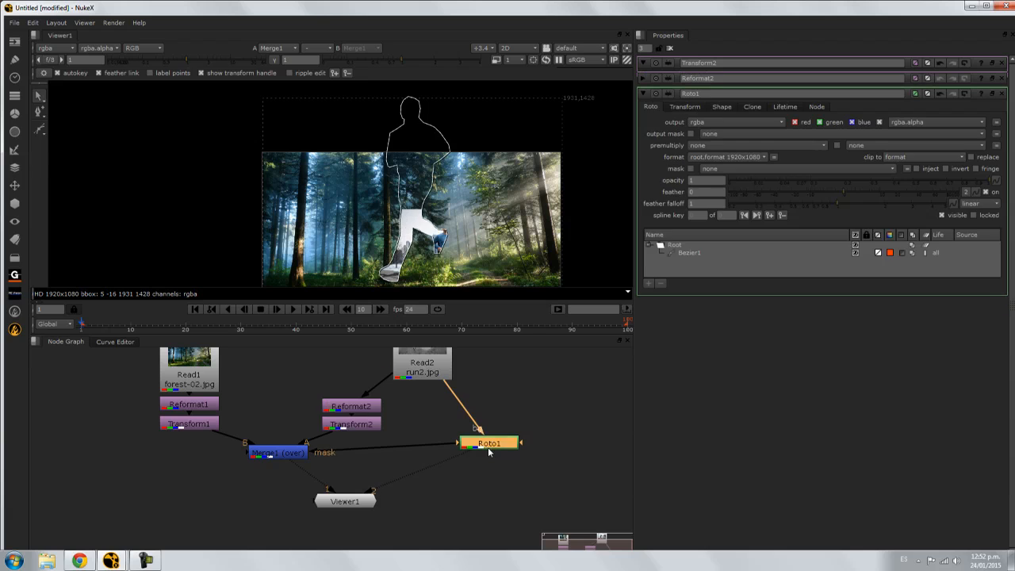
pyautogui.hotkey('ctrl', 'v')
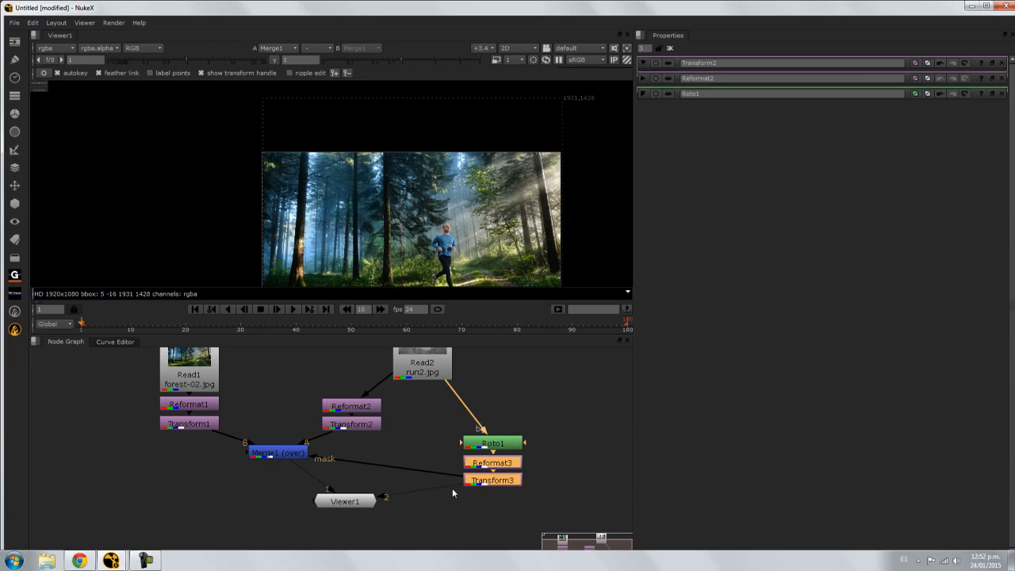
# Move Viewer1 farther below Merge1 and examine the cut-out runner in the forest up close
pyautogui.moveTo(356, 501); pyautogui.dragTo(370, 526)
pyautogui.moveTo(423, 511); pyautogui.dragTo(421, 470, button='middle')
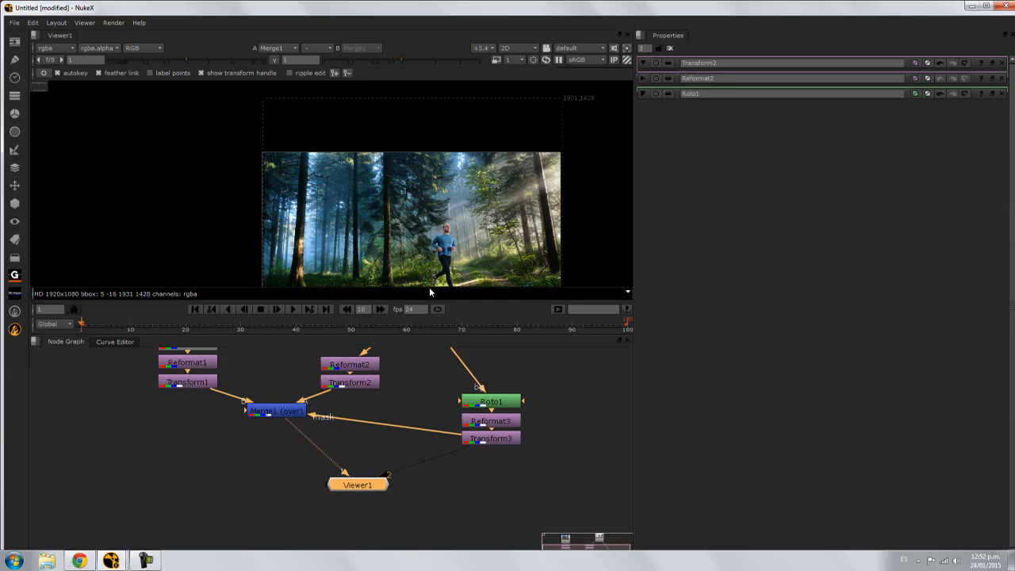
pyautogui.scroll(2, 431, 286)
pyautogui.scroll(5, 437, 240)
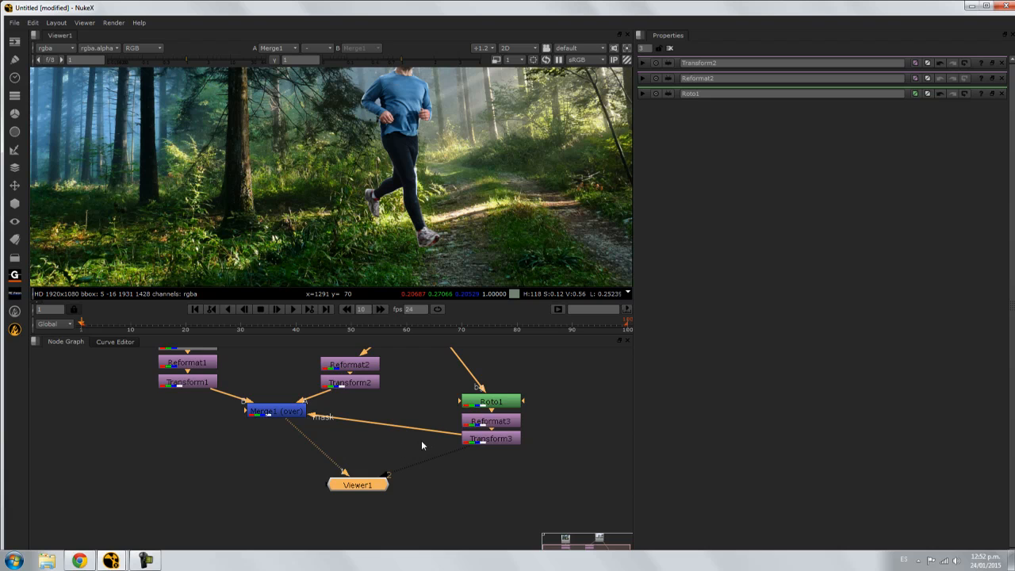
pyautogui.moveTo(363, 434); pyautogui.dragTo(364, 467, button='middle')
pyautogui.moveTo(415, 410); pyautogui.dragTo(415, 436, button='middle')
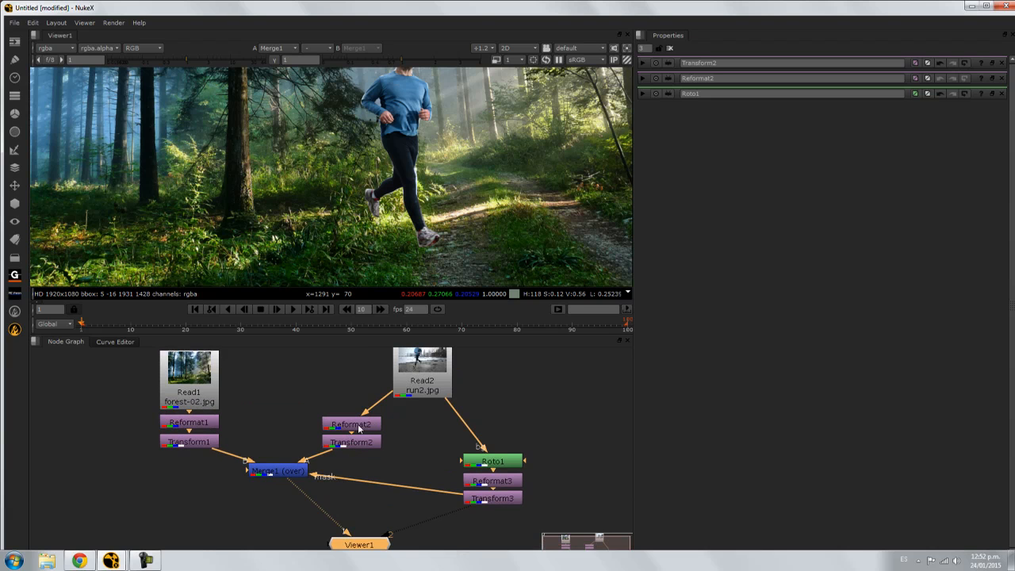
# Connect Roto1 to Viewer1's third input and examine its shape on the original runner image and in the node tree
pyautogui.click(416, 362)
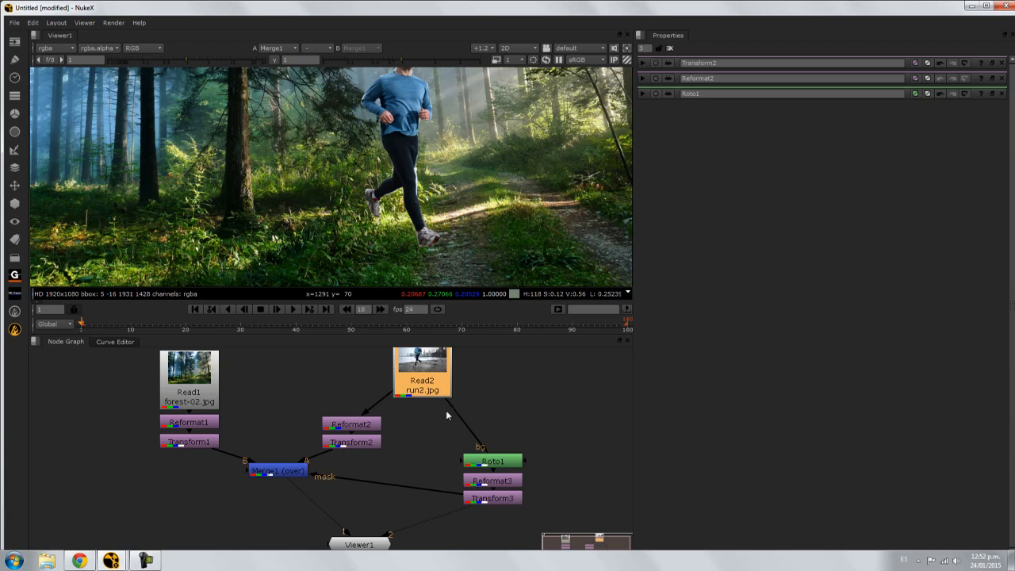
pyautogui.doubleClick(493, 461)
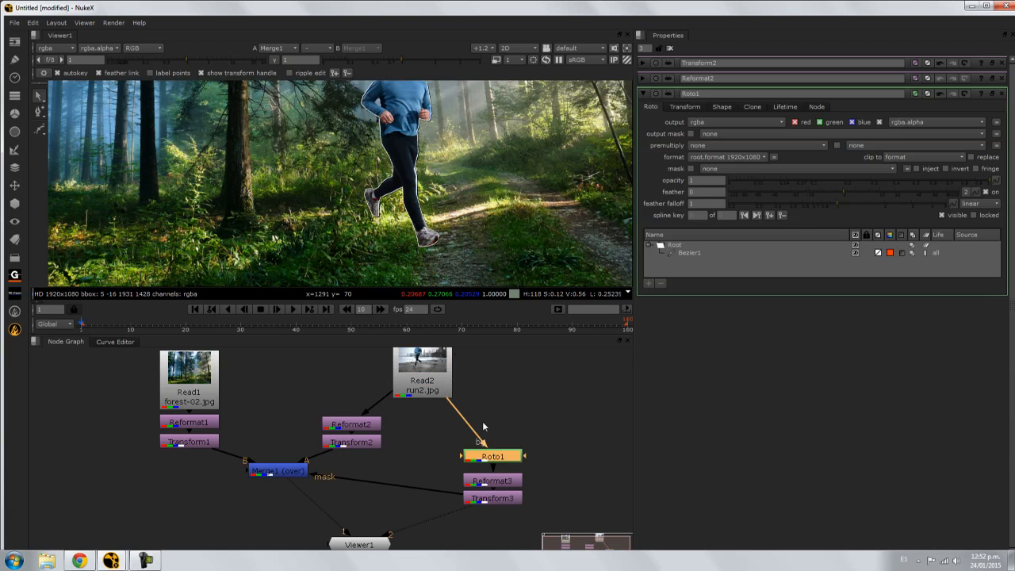
pyautogui.moveTo(490, 457); pyautogui.dragTo(492, 430, button='middle')
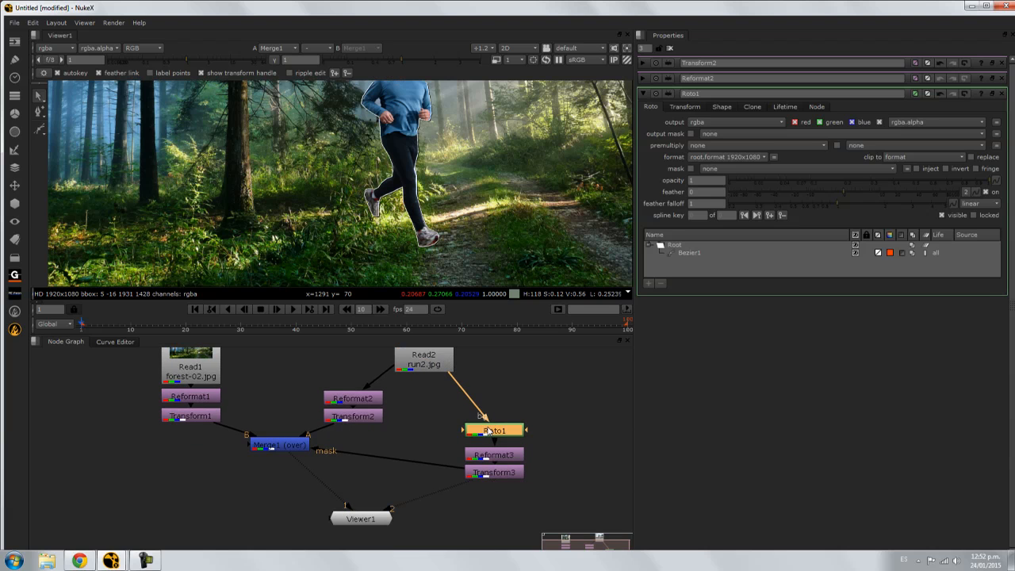
pyautogui.press('3')
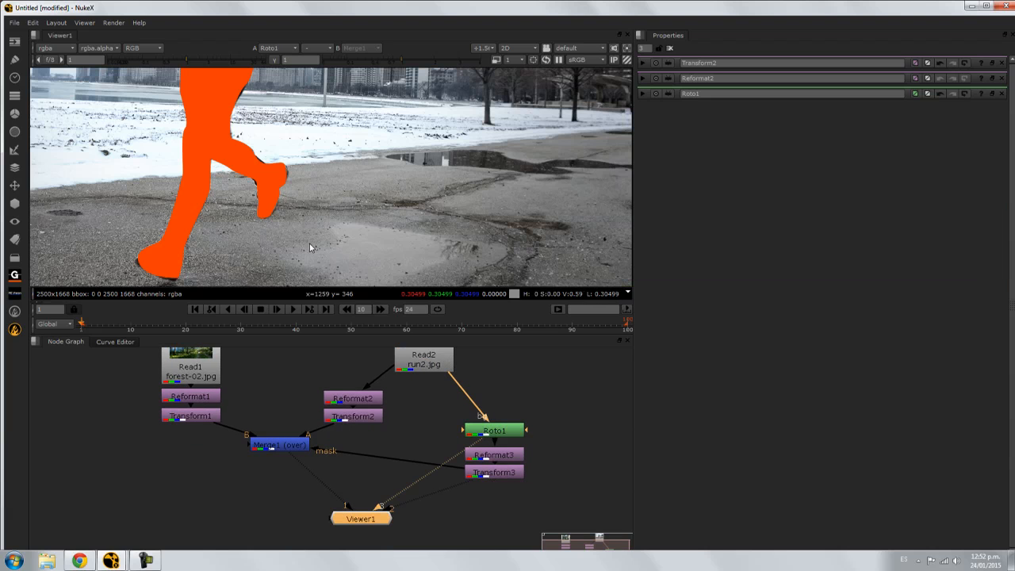
pyautogui.scroll(-3, 309, 246)
pyautogui.moveTo(377, 367); pyautogui.dragTo(453, 143, button='middle')
pyautogui.press('space')
pyautogui.scroll(5, 457, 344)
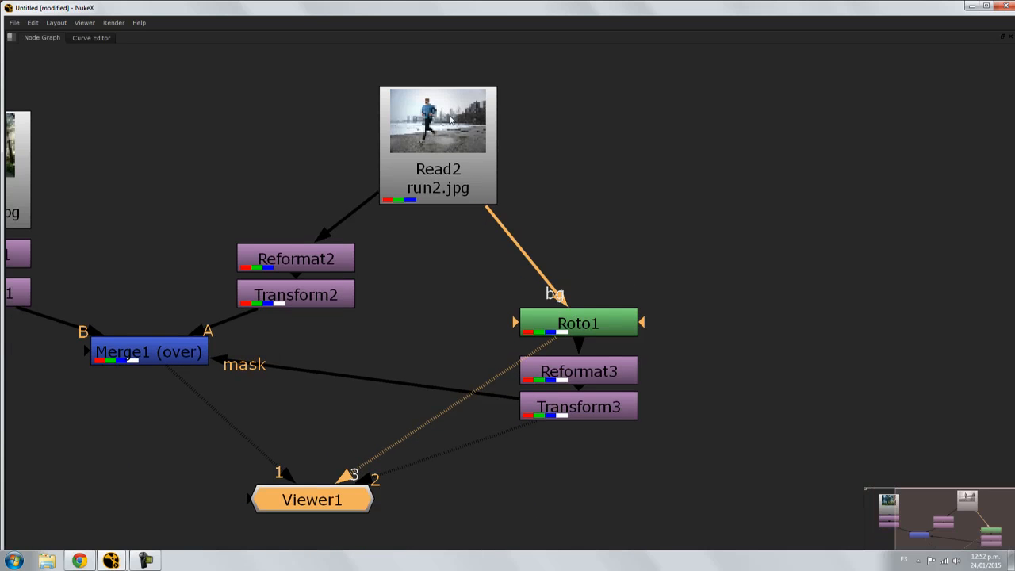
pyautogui.press('space')
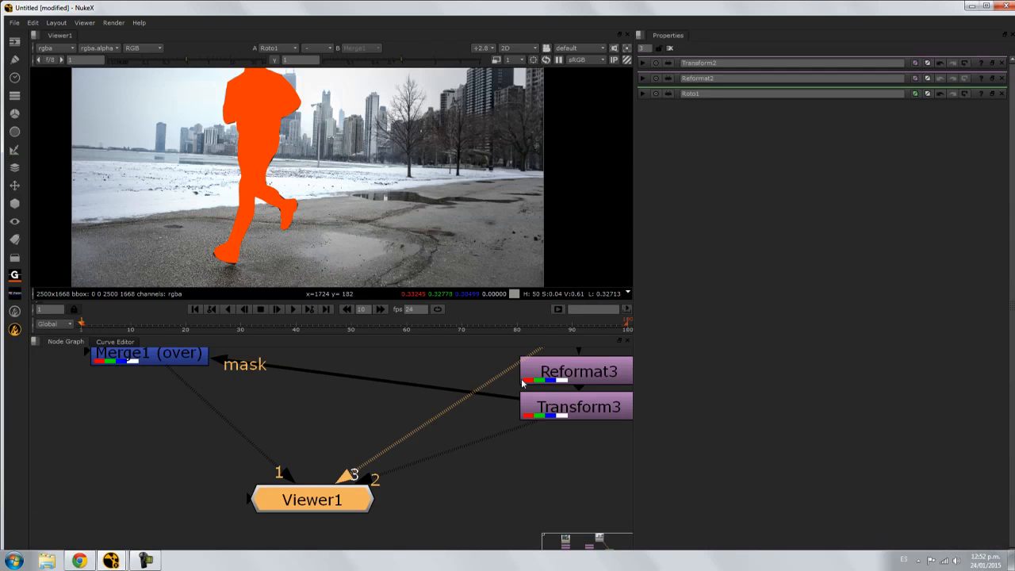
pyautogui.moveTo(521, 380); pyautogui.dragTo(487, 422, button='middle')
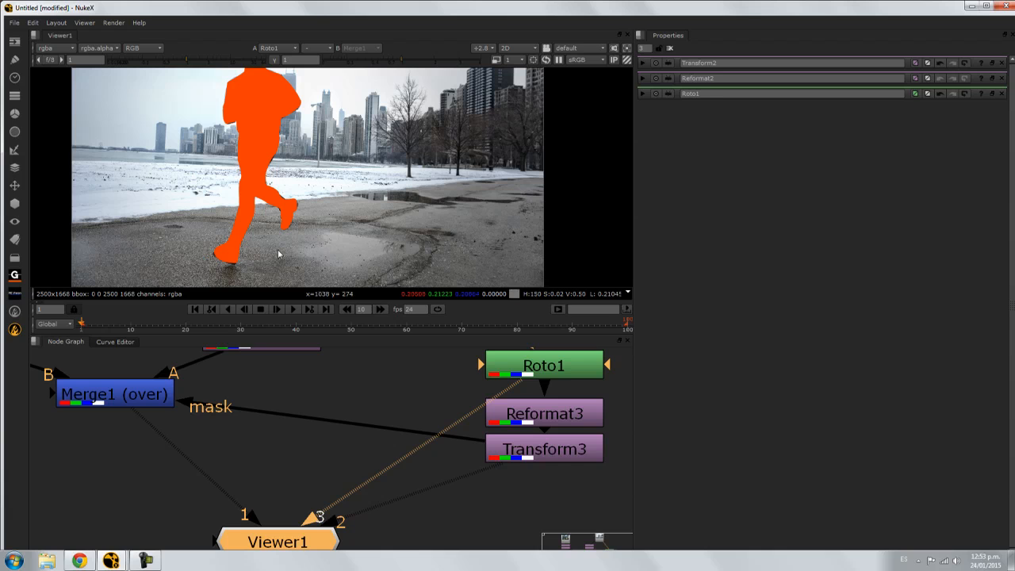
pyautogui.moveTo(320, 373)
pyautogui.mouseDown(button='middle')
pyautogui.moveTo(323, 421)
pyautogui.moveTo(323, 378)
pyautogui.mouseUp(button='middle')
# Display Merge1's composite again and examine the image and mask branches feeding it
pyautogui.click(176, 441)
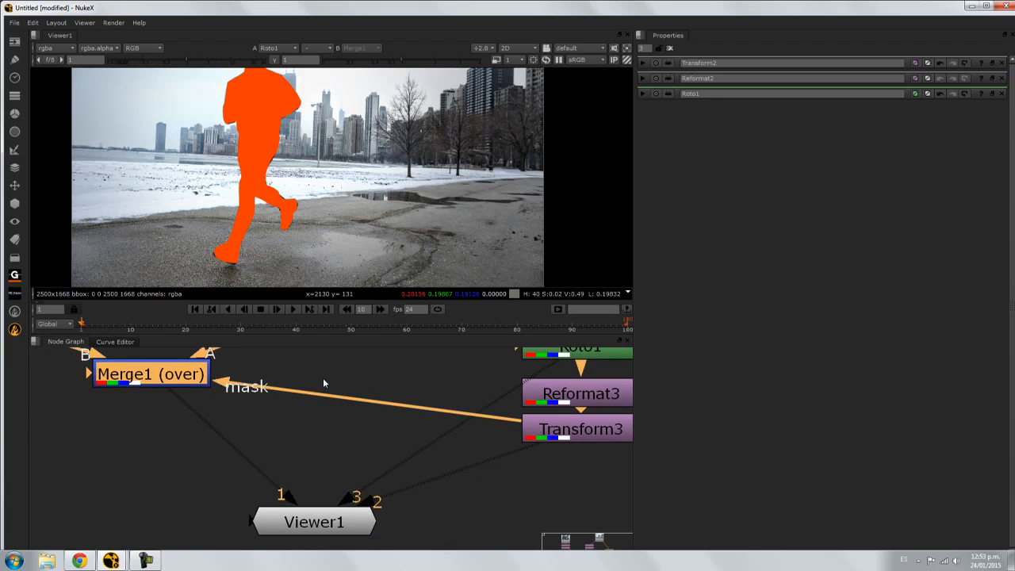
pyautogui.press('1')
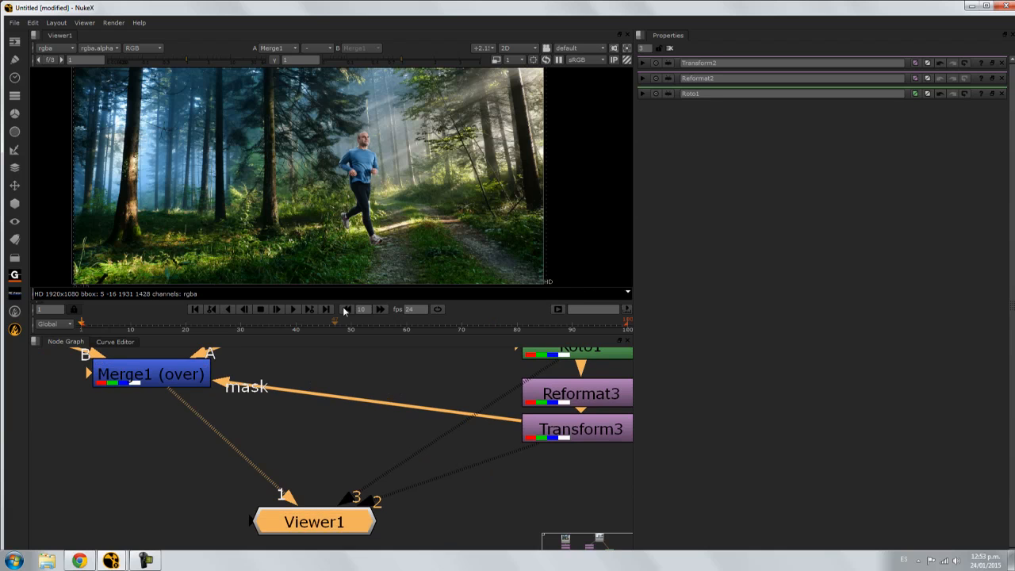
pyautogui.moveTo(363, 365); pyautogui.dragTo(339, 439, button='middle')
pyautogui.scroll(-3, 348, 428)
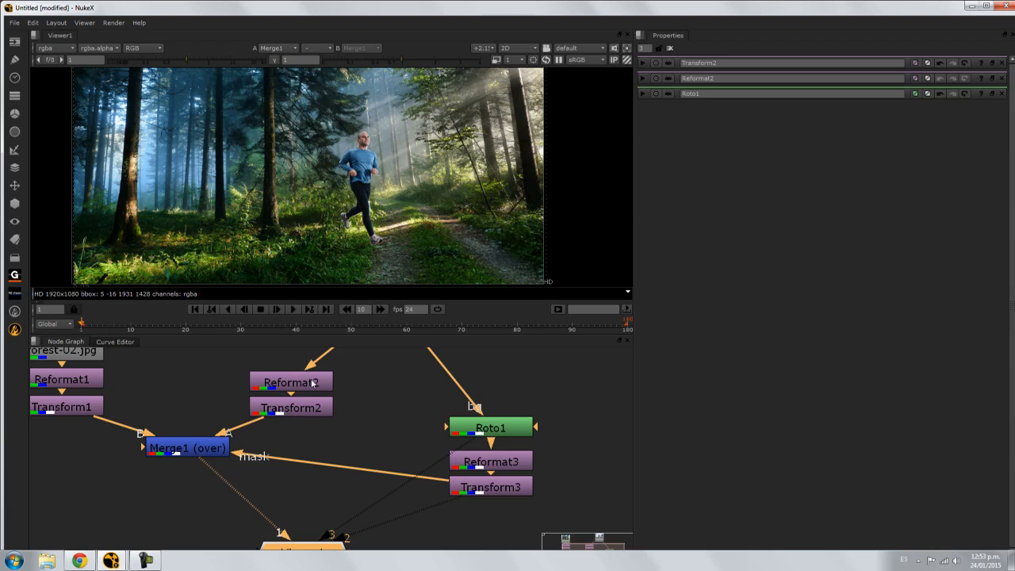
pyautogui.moveTo(445, 385)
pyautogui.mouseDown(button='middle')
pyautogui.moveTo(447, 476)
pyautogui.moveTo(445, 401)
pyautogui.mouseUp(button='middle')
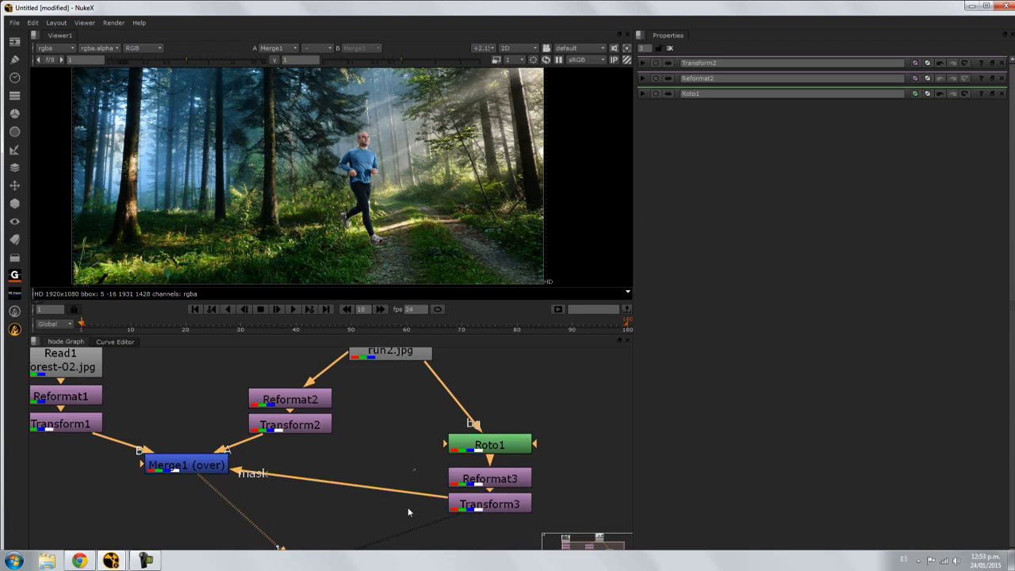
# Compare Transform3's repositioned roto matte with Merge1's composite in the viewer
pyautogui.moveTo(463, 505); pyautogui.dragTo(464, 450, button='middle')
pyautogui.press('2')
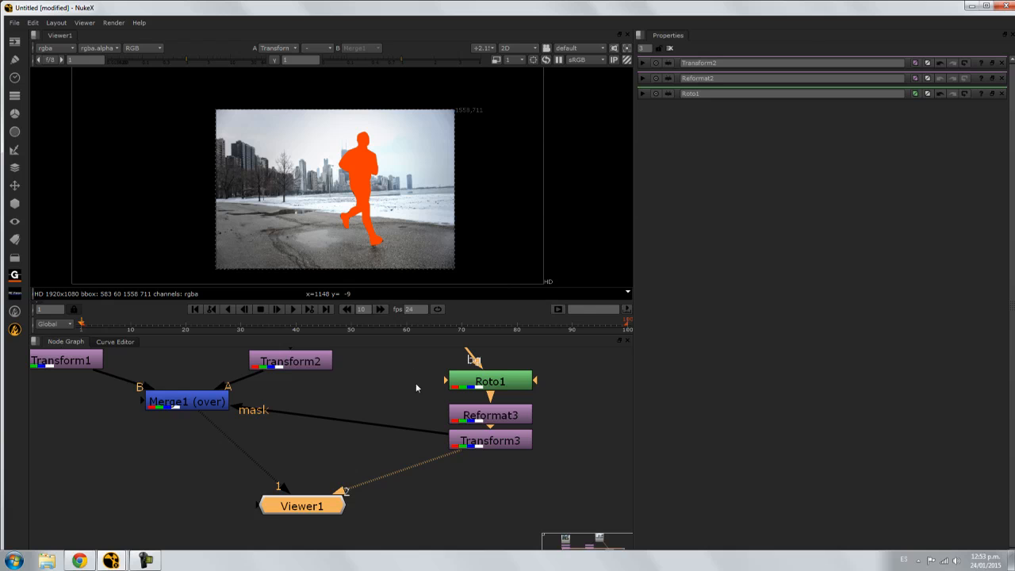
pyautogui.scroll(-2, 416, 426)
pyautogui.moveTo(411, 401); pyautogui.dragTo(411, 438, button='middle')
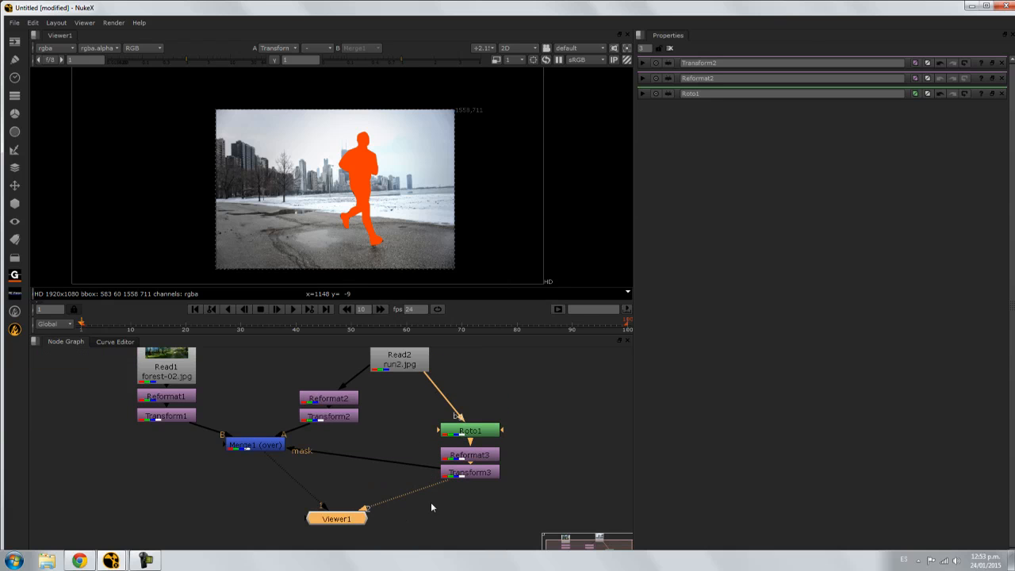
pyautogui.press('1')
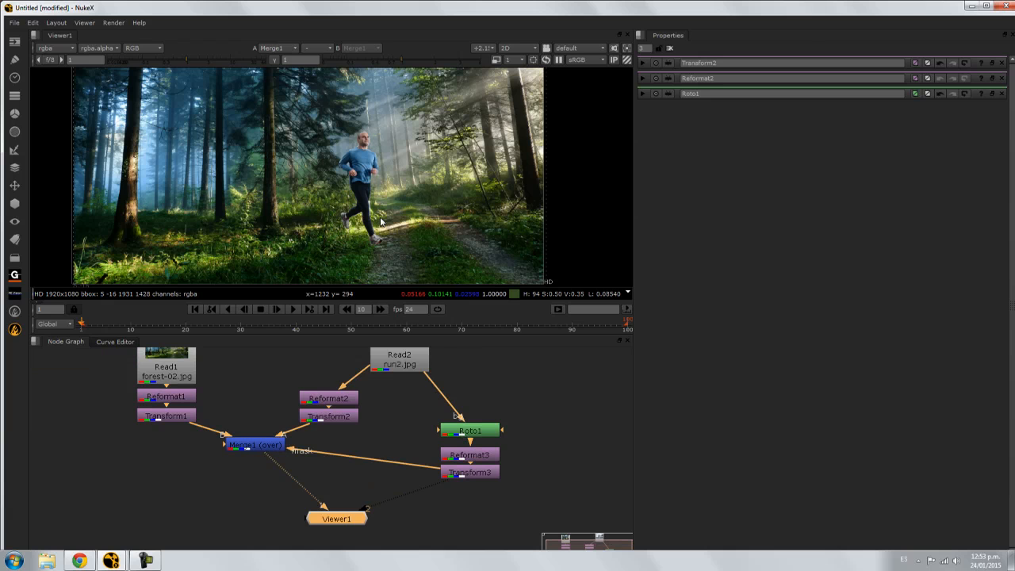
# Stack Reformat3 and Transform3 closely under Roto1 and rearrange Read2, Reformat2 and Transform2 so both runner branches sit side by side
pyautogui.click(464, 451)
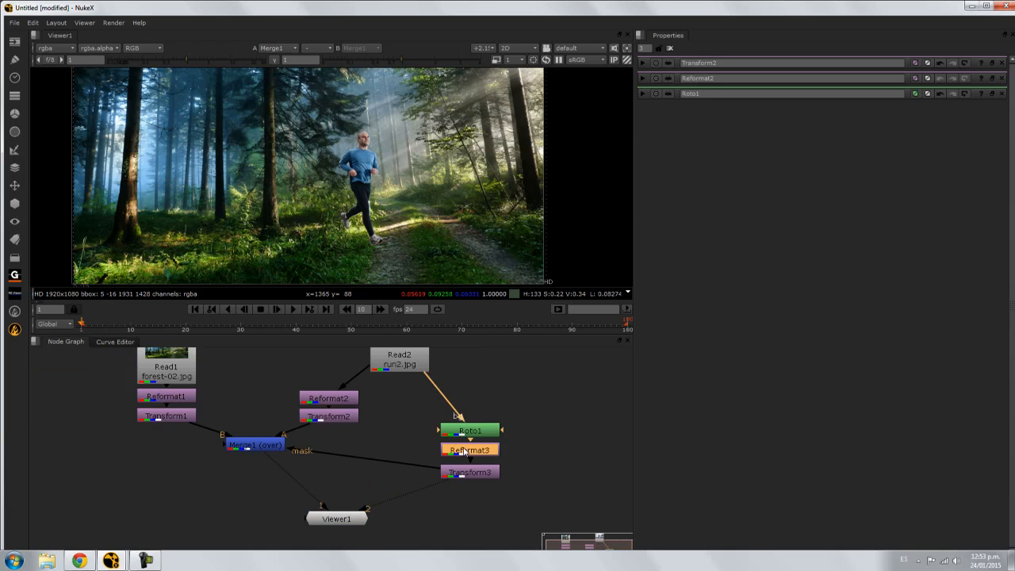
pyautogui.moveTo(476, 475); pyautogui.dragTo(476, 474)
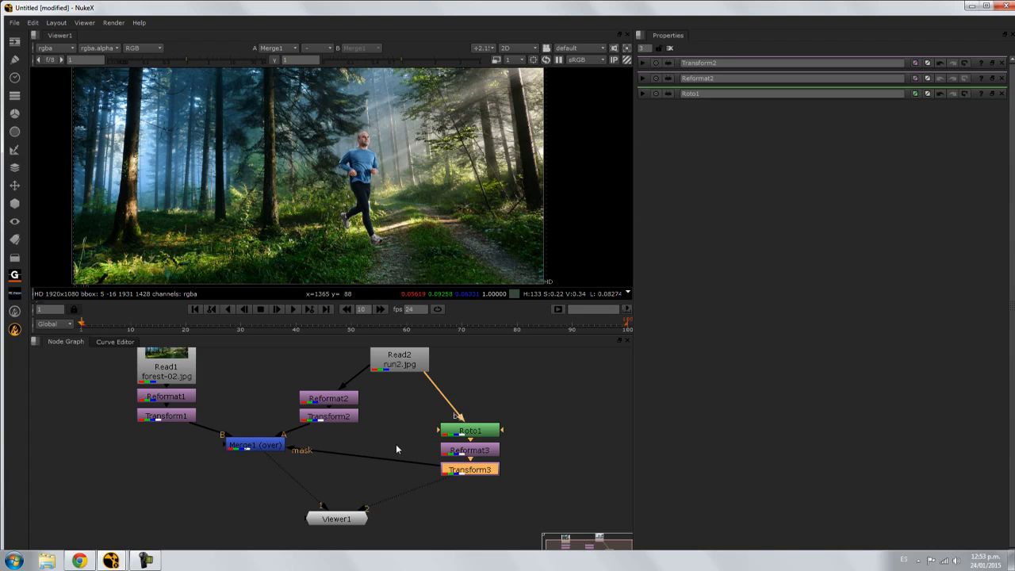
pyautogui.moveTo(399, 368); pyautogui.dragTo(377, 361)
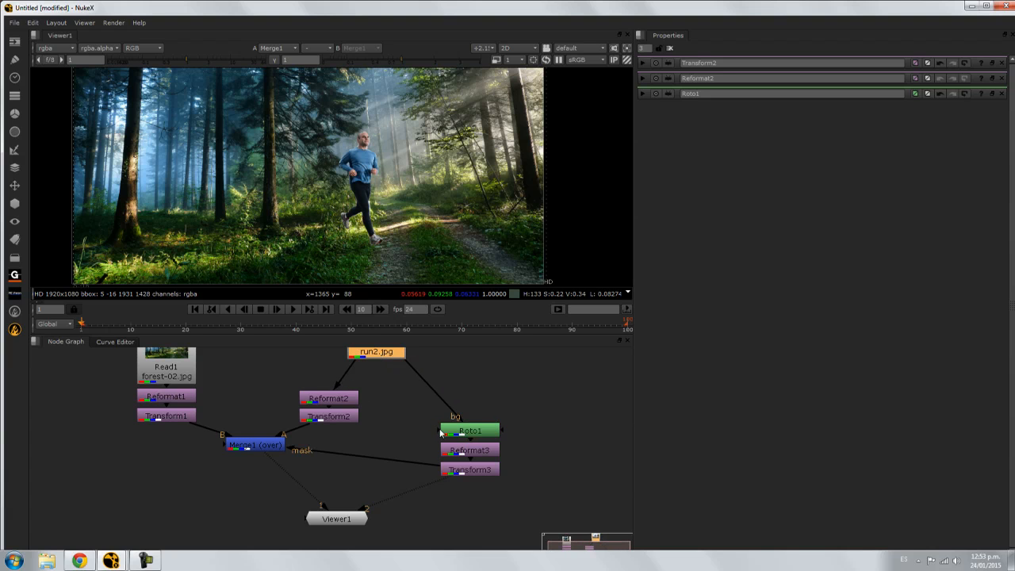
pyautogui.moveTo(335, 402); pyautogui.dragTo(399, 433)
pyautogui.moveTo(343, 419); pyautogui.dragTo(406, 452)
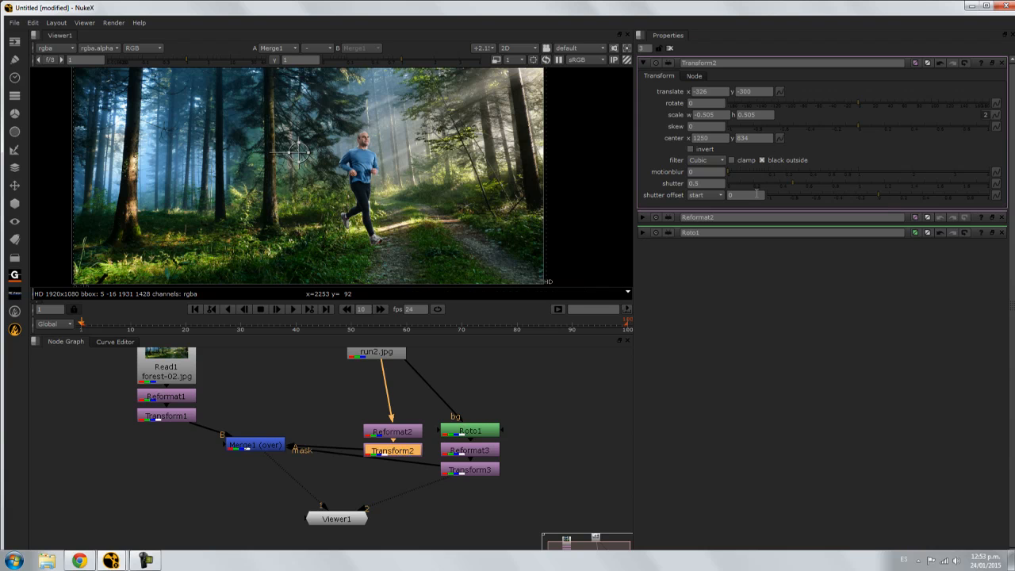
# Try repositioning the runner image with Transform2 independently of its roto mask, and undo the moves
pyautogui.moveTo(300, 155); pyautogui.dragTo(314, 178)
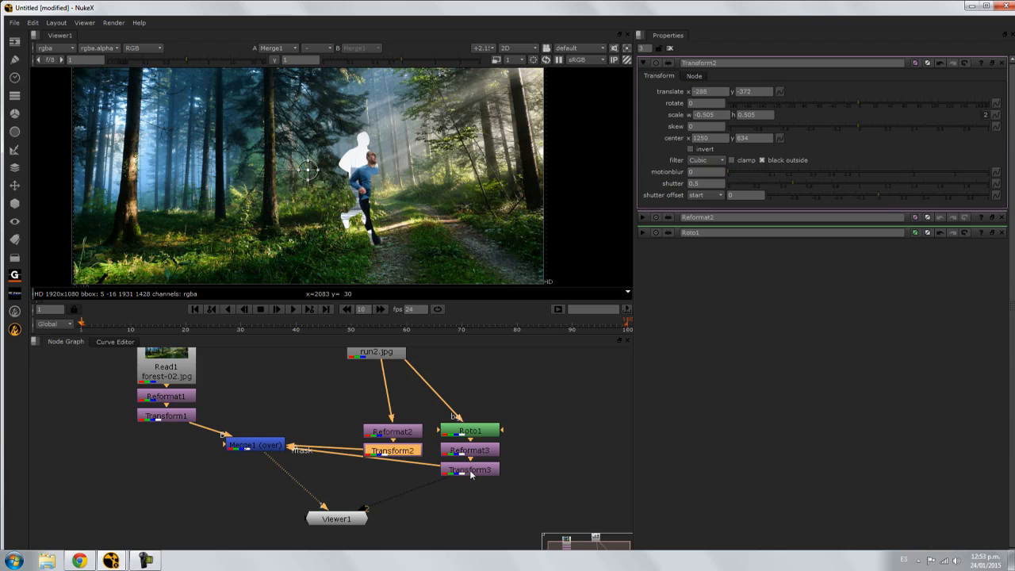
pyautogui.press('ctrl')
pyautogui.hotkey('ctrl', 'z')
pyautogui.hotkey('ctrl', 'z')
pyautogui.hotkey('ctrl', 'z')
pyautogui.hotkey('ctrl', 'z')
pyautogui.hotkey('ctrl', 'z')
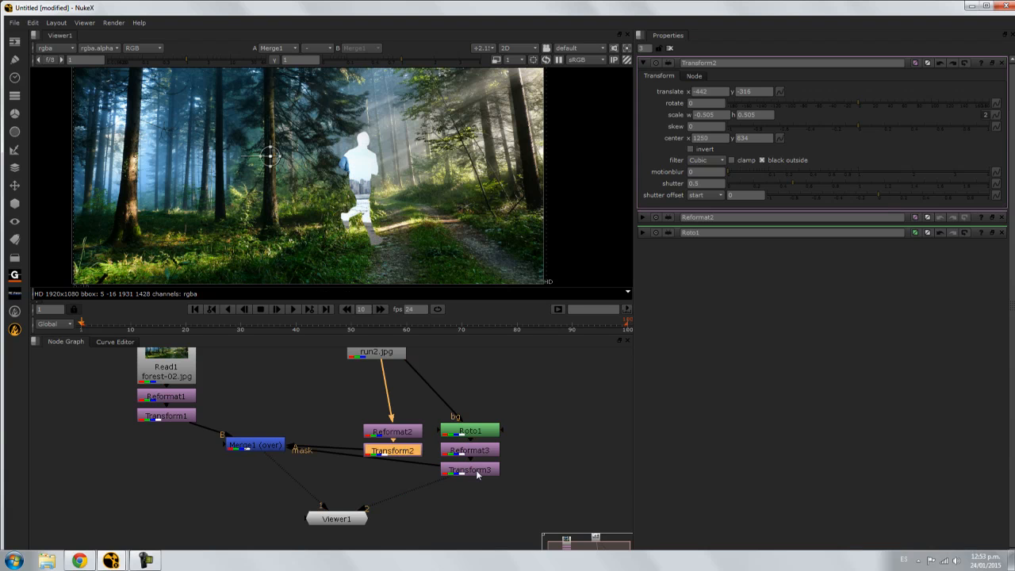
# Move Reformat2 and Transform2 together to a spot closer to Merge1's A input in the node graph
pyautogui.keyDown('shift'); pyautogui.click(408, 434); pyautogui.keyUp('shift')
pyautogui.moveTo(413, 442); pyautogui.dragTo(362, 409)
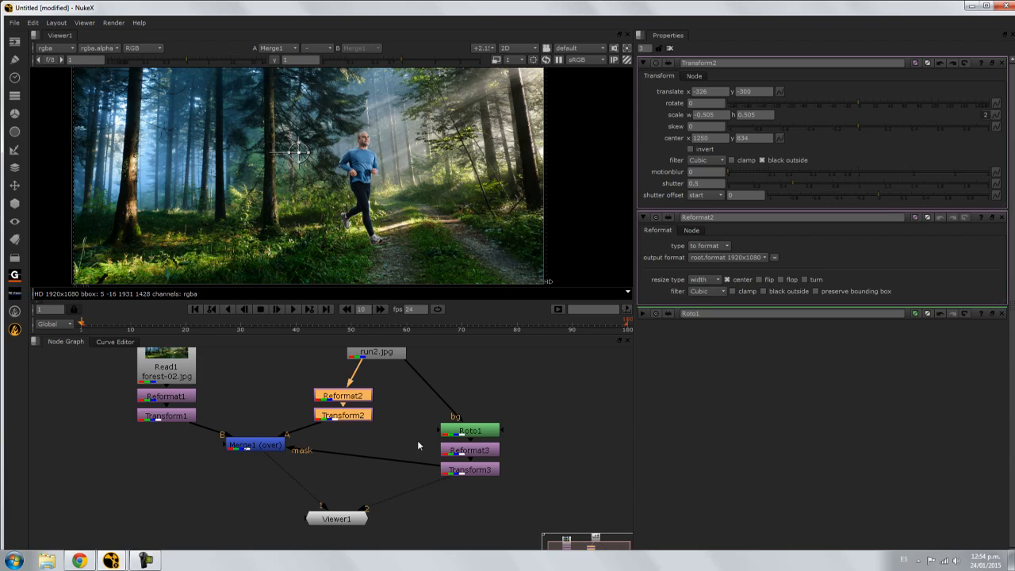
pyautogui.moveTo(394, 410); pyautogui.dragTo(393, 450, button='middle')
# Disconnect Roto1 from Read2 and Reformat3, detach Read2 from Reformat2, and spread Read2 and Roto1 apart
pyautogui.moveTo(386, 392); pyautogui.dragTo(421, 409)
pyautogui.doubleClick(469, 472)
pyautogui.moveTo(469, 472)
pyautogui.mouseDown()
pyautogui.moveTo(467, 449)
pyautogui.moveTo(468, 461)
pyautogui.mouseUp()
pyautogui.moveTo(464, 425); pyautogui.dragTo(446, 369)
pyautogui.moveTo(358, 408); pyautogui.dragTo(358, 421)
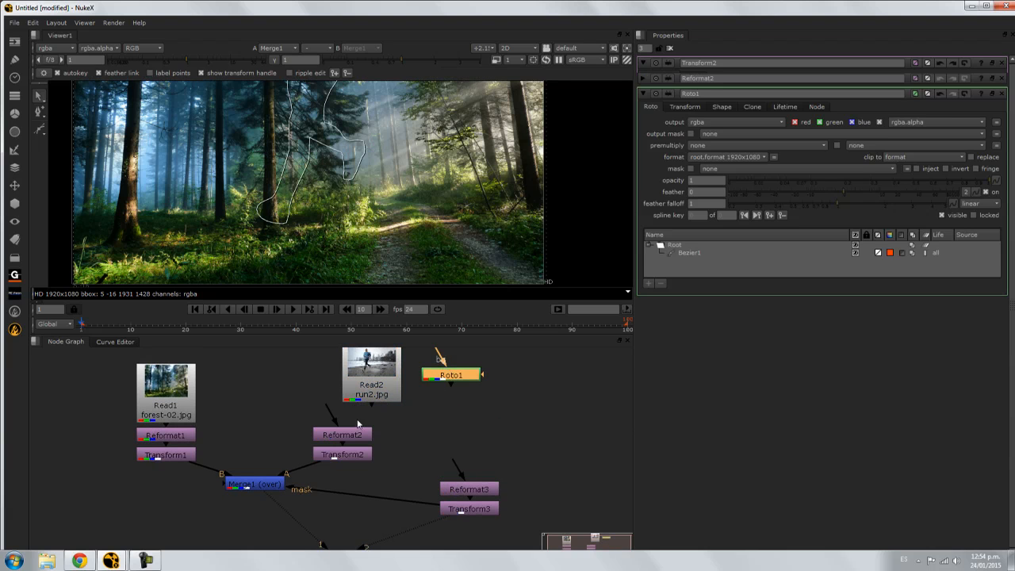
pyautogui.moveTo(391, 385); pyautogui.dragTo(365, 382)
pyautogui.moveTo(335, 412); pyautogui.dragTo(342, 428)
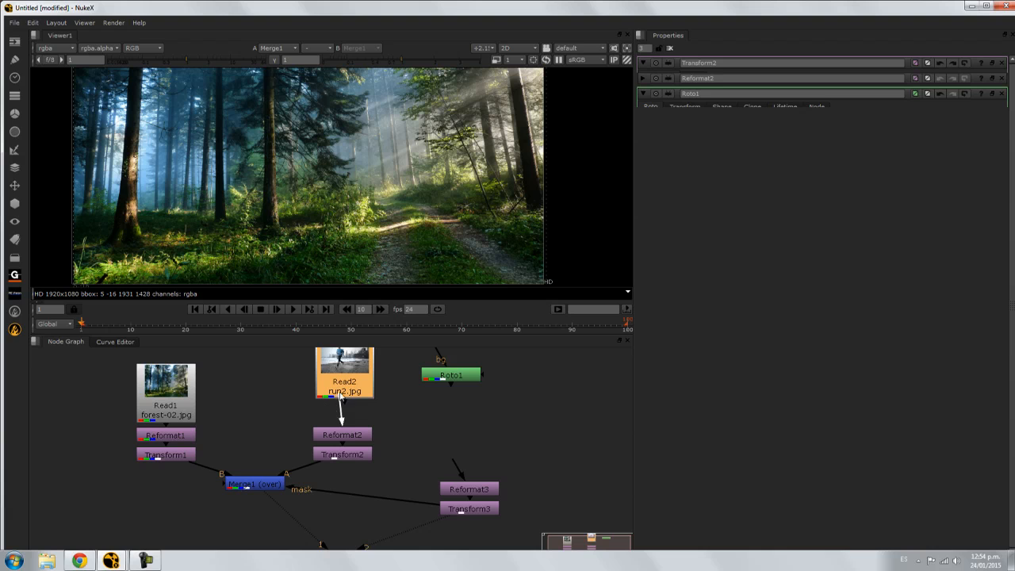
pyautogui.moveTo(361, 382); pyautogui.dragTo(331, 375)
# Add a second Merge node with Read2 in A and Roto1 in B, and feed its output into Reformat2
pyautogui.click(386, 394)
pyautogui.press('m')
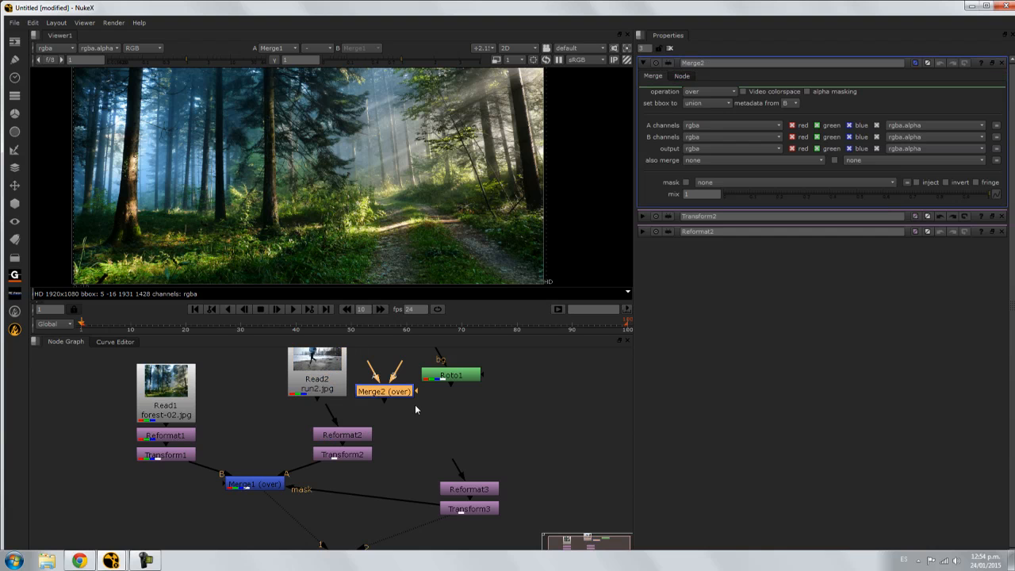
pyautogui.moveTo(398, 395); pyautogui.dragTo(447, 374)
pyautogui.moveTo(331, 409); pyautogui.dragTo(385, 406)
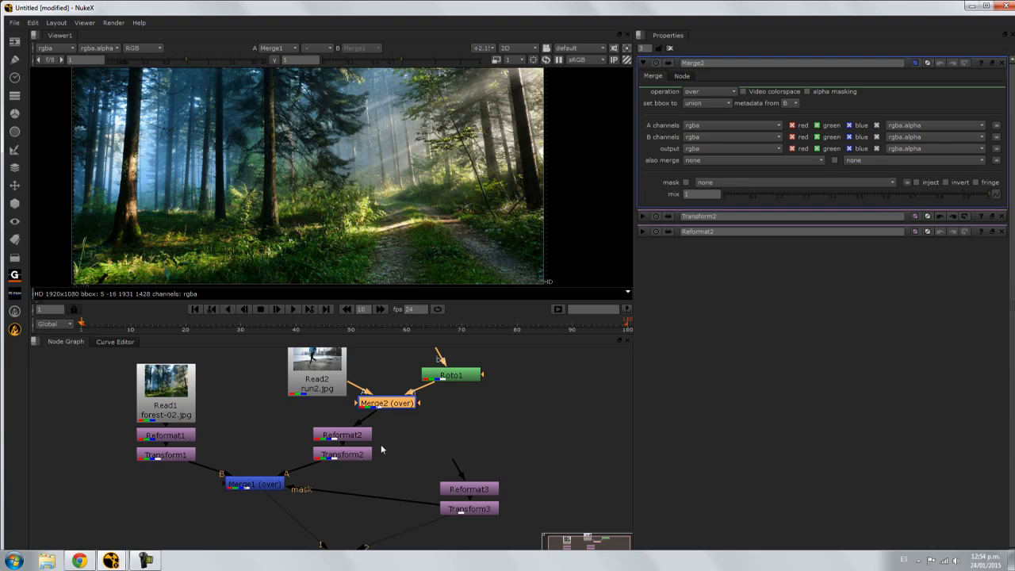
# Preview Transform2 and Merge1 in the viewer, and disconnect the Transform3 mask from Merge1
pyautogui.press('1')
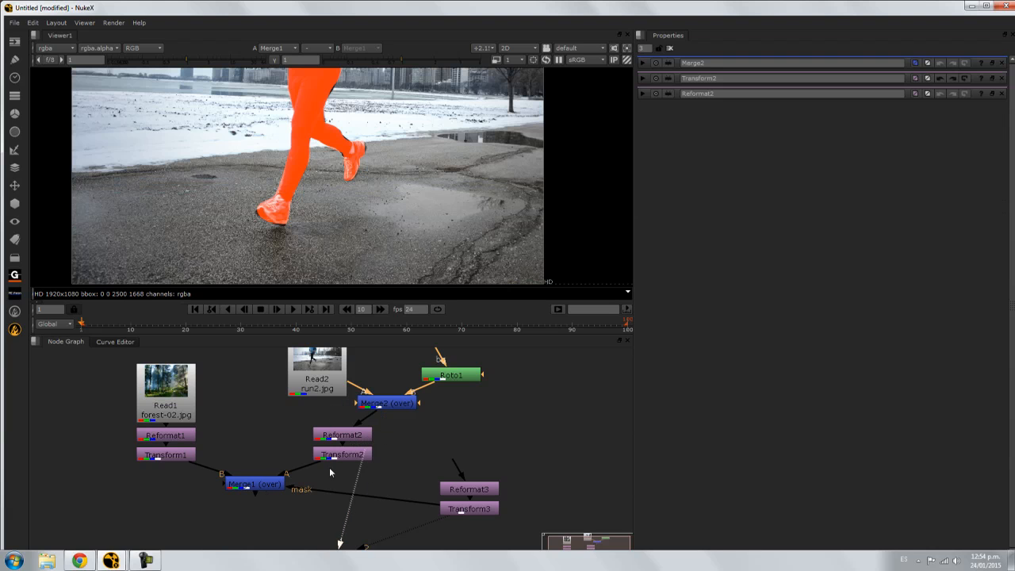
pyautogui.click(261, 482)
pyautogui.press('1')
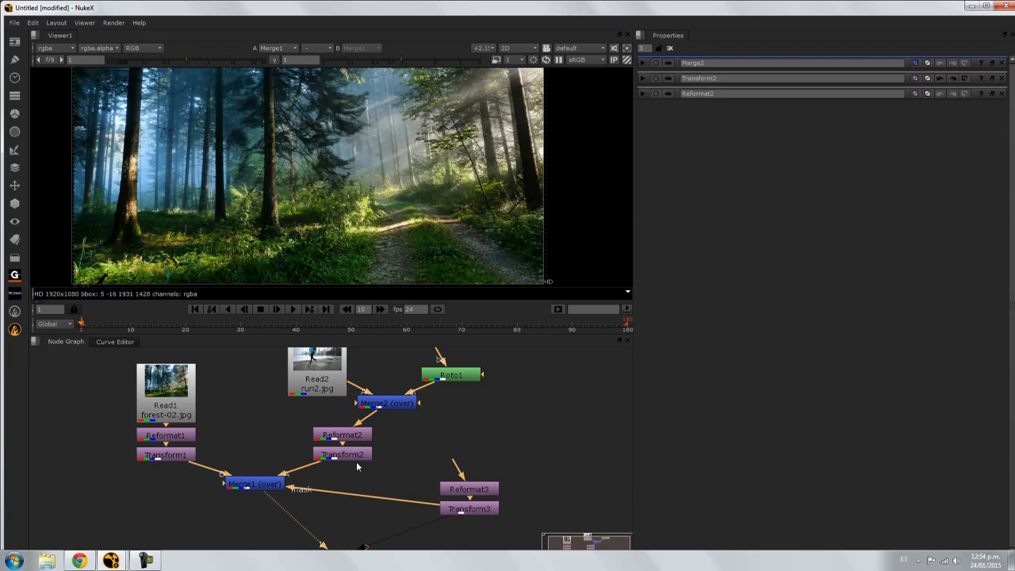
pyautogui.moveTo(429, 513); pyautogui.dragTo(389, 479)
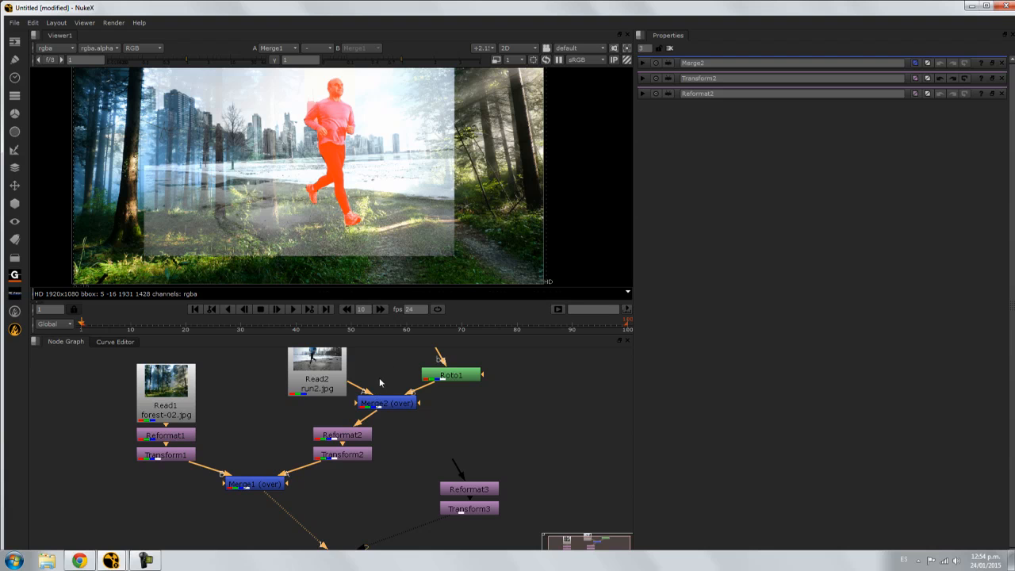
# Set the operation of the Merge node combining Read2 and Roto1 to stencil
pyautogui.doubleClick(386, 403)
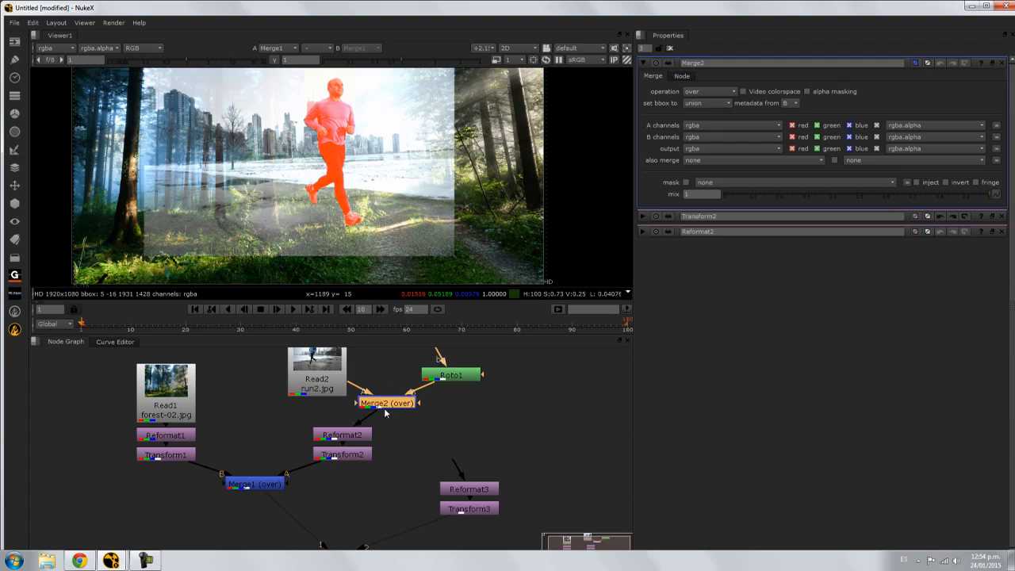
pyautogui.scroll(5, 409, 410)
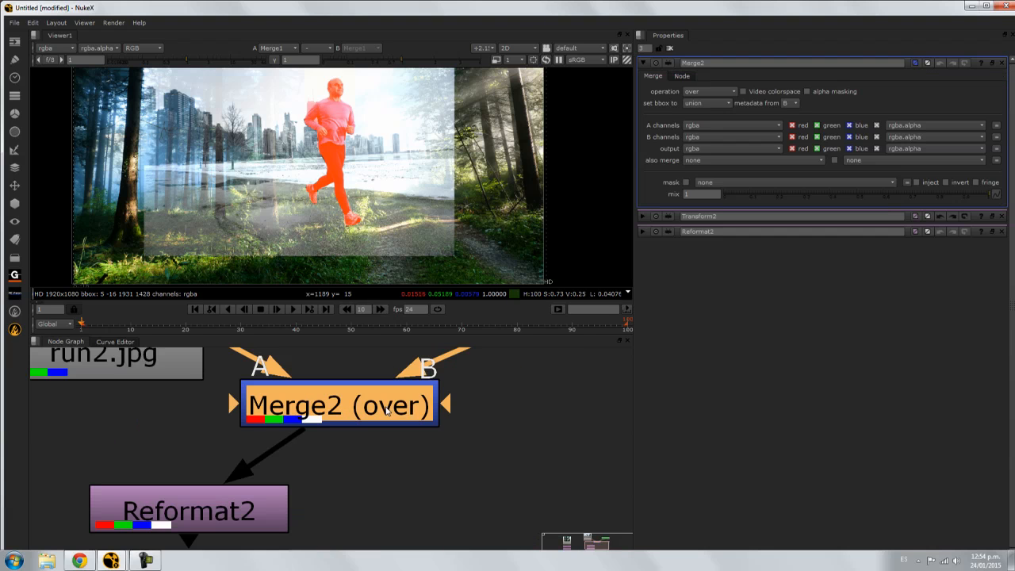
pyautogui.click(724, 94)
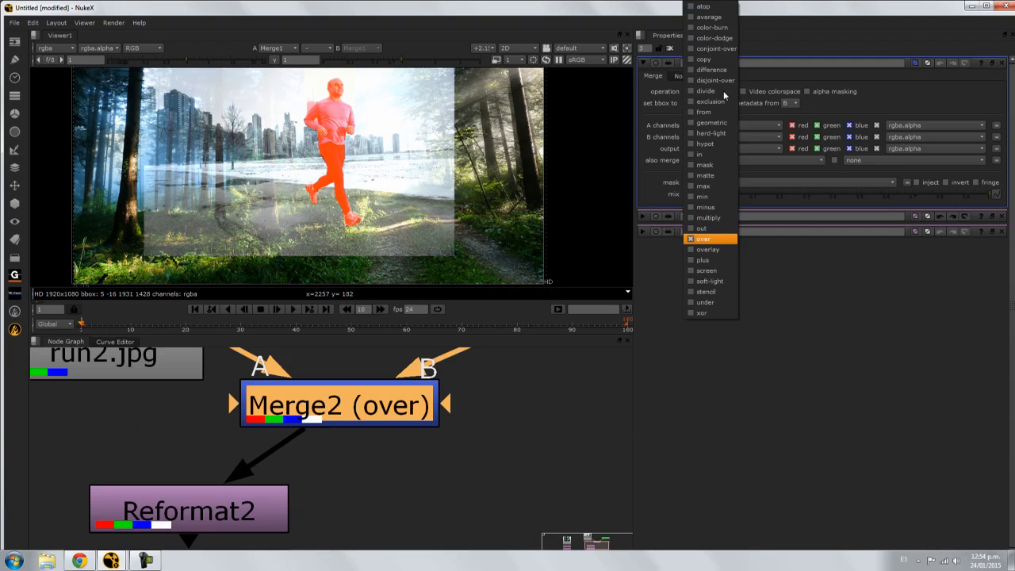
pyautogui.click(710, 291)
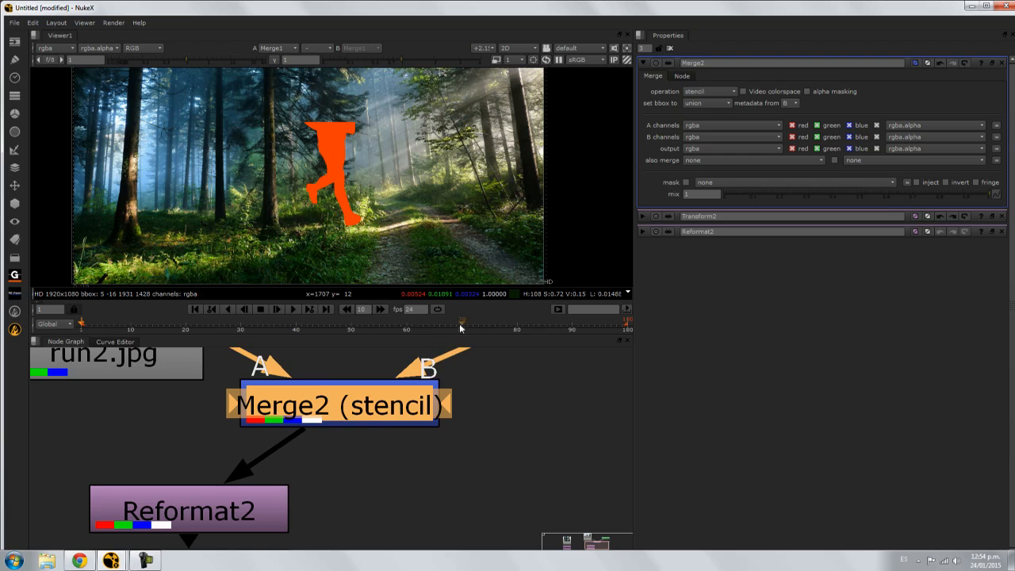
# Check the Roto1 and Read2 properties, and reposition the runner with Transform2 to about translate x -224, y -462
pyautogui.scroll(-6, 466, 378)
pyautogui.moveTo(440, 390); pyautogui.dragTo(440, 444, button='middle')
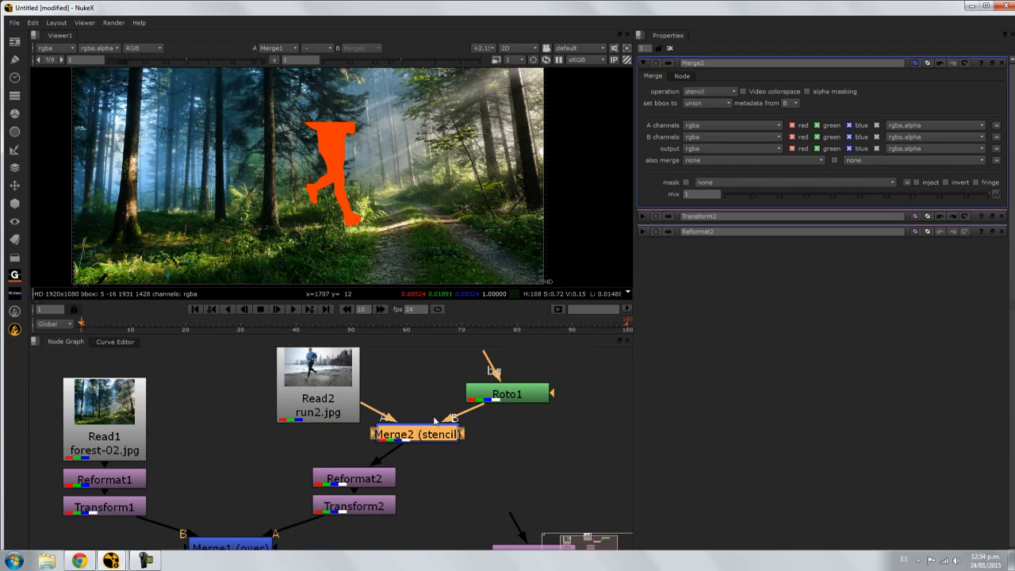
pyautogui.doubleClick(510, 392)
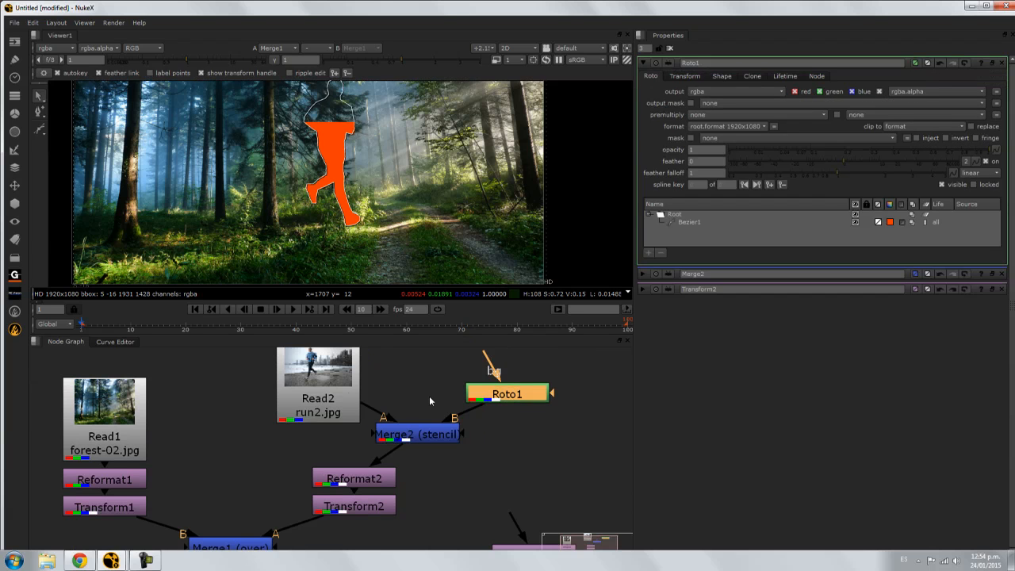
pyautogui.doubleClick(341, 394)
pyautogui.doubleClick(356, 506)
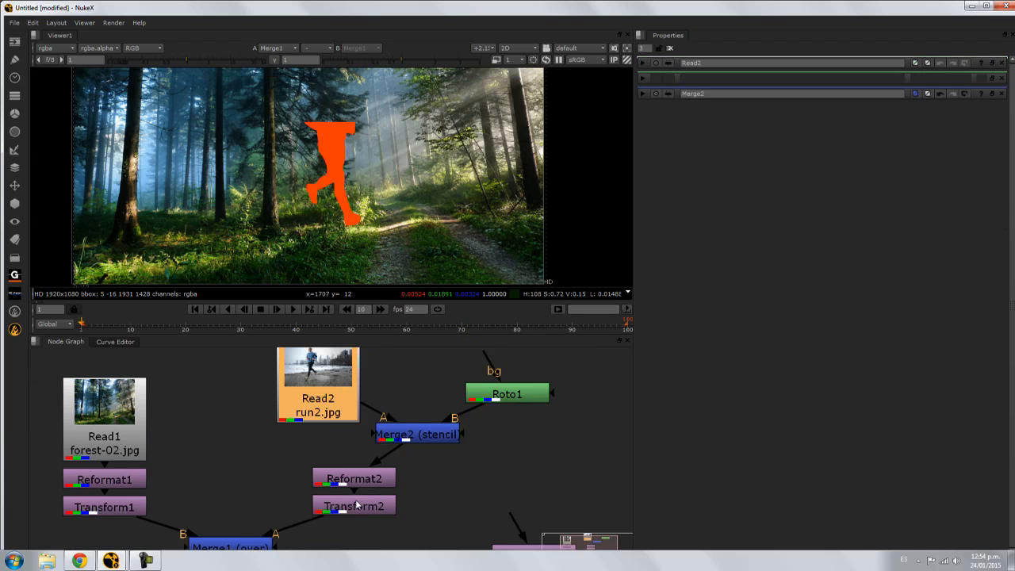
pyautogui.moveTo(296, 153); pyautogui.dragTo(321, 194)
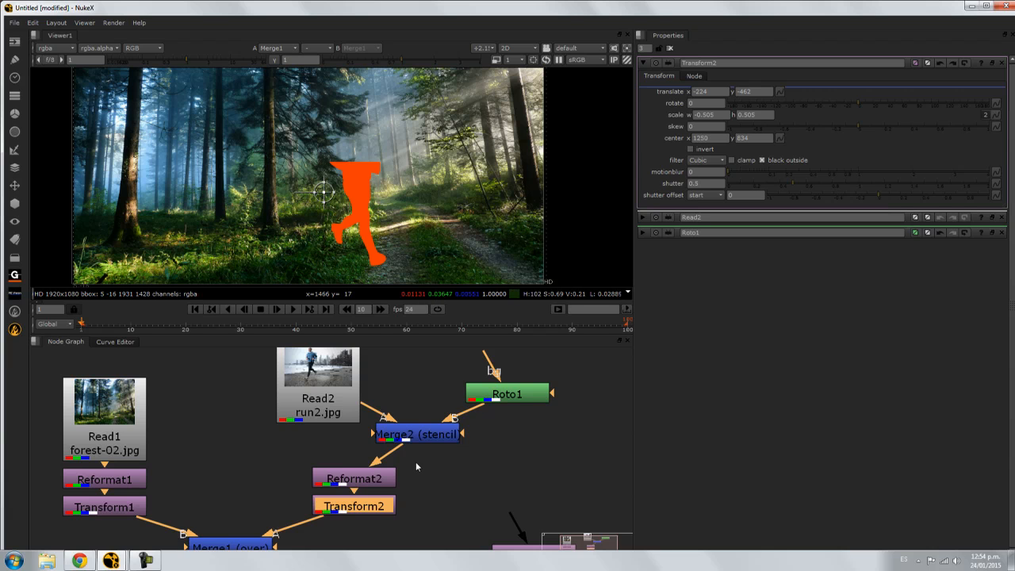
# Disconnect Roto1 from the stencil Merge2 node and delete Merge2
pyautogui.scroll(-4, 415, 466)
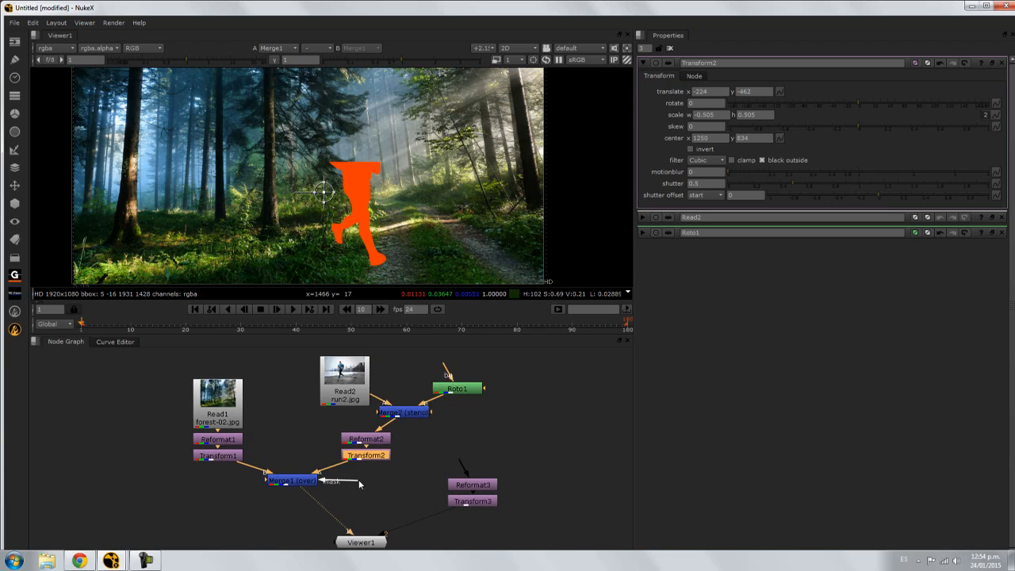
pyautogui.moveTo(435, 398); pyautogui.dragTo(421, 412)
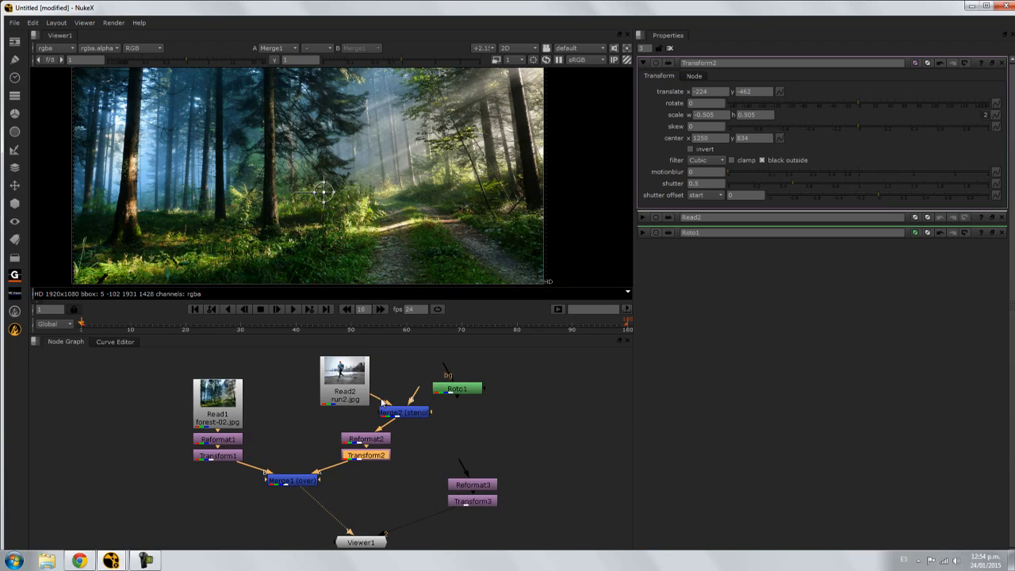
pyautogui.click(408, 413)
pyautogui.press('Delete')
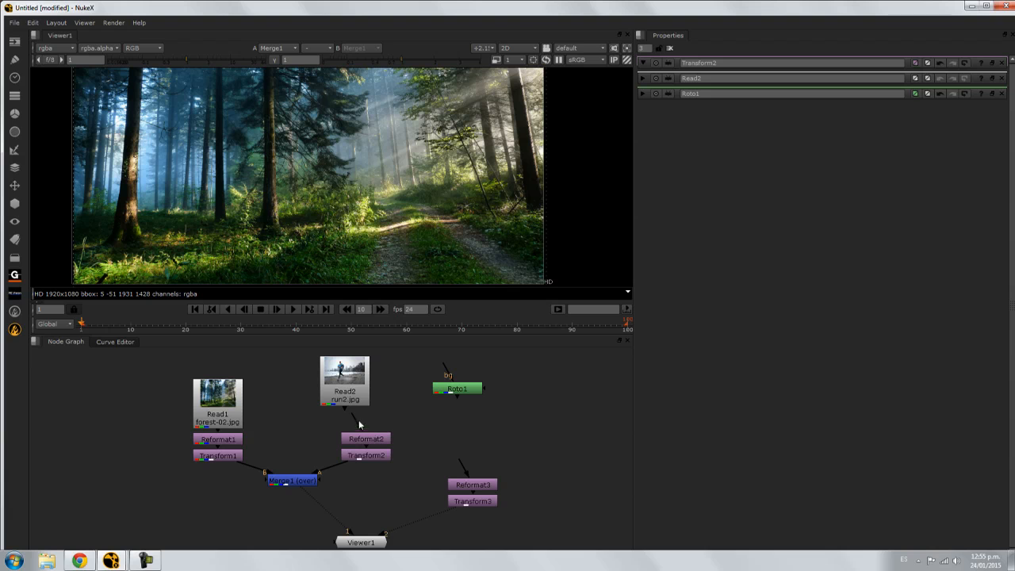
# Reconnect Read2 to Reformat2, Roto1 to Reformat3 and Transform3 to Merge1's mask, and align Read2 above Reformat2
pyautogui.moveTo(460, 442); pyautogui.dragTo(455, 396)
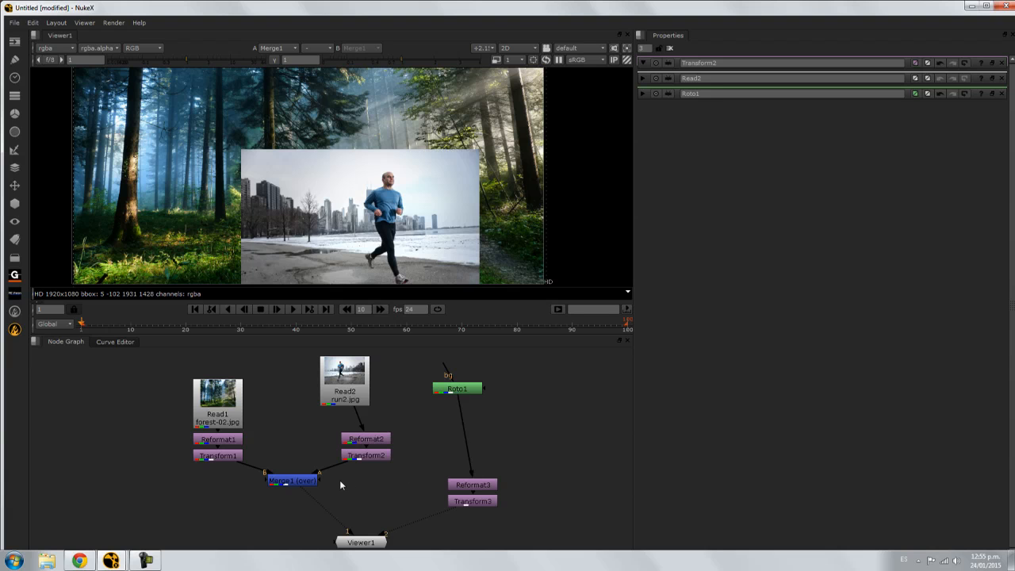
pyautogui.moveTo(321, 482); pyautogui.dragTo(472, 499)
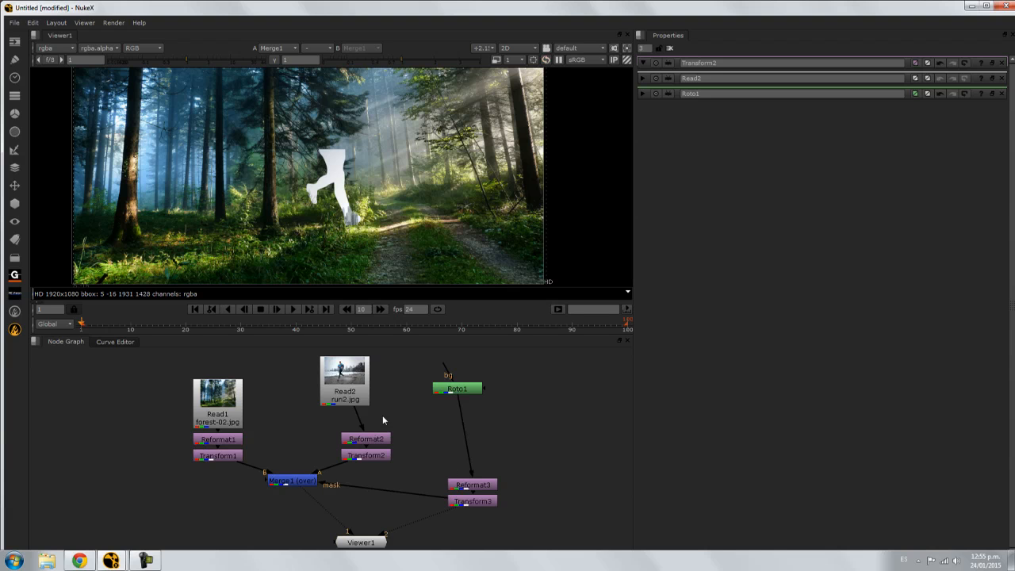
pyautogui.moveTo(345, 379); pyautogui.dragTo(366, 393)
pyautogui.click(294, 481)
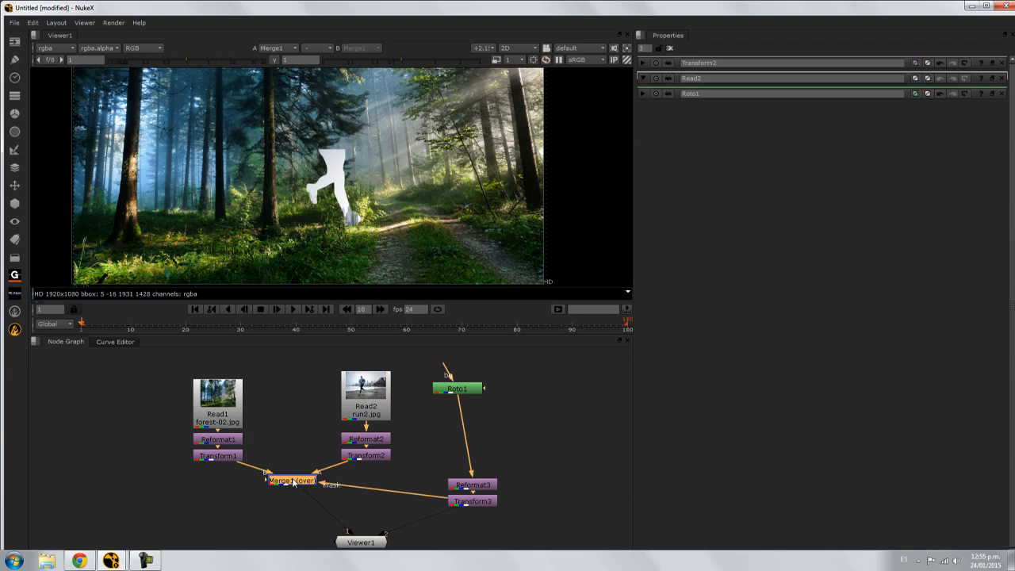
pyautogui.doubleClick(370, 392)
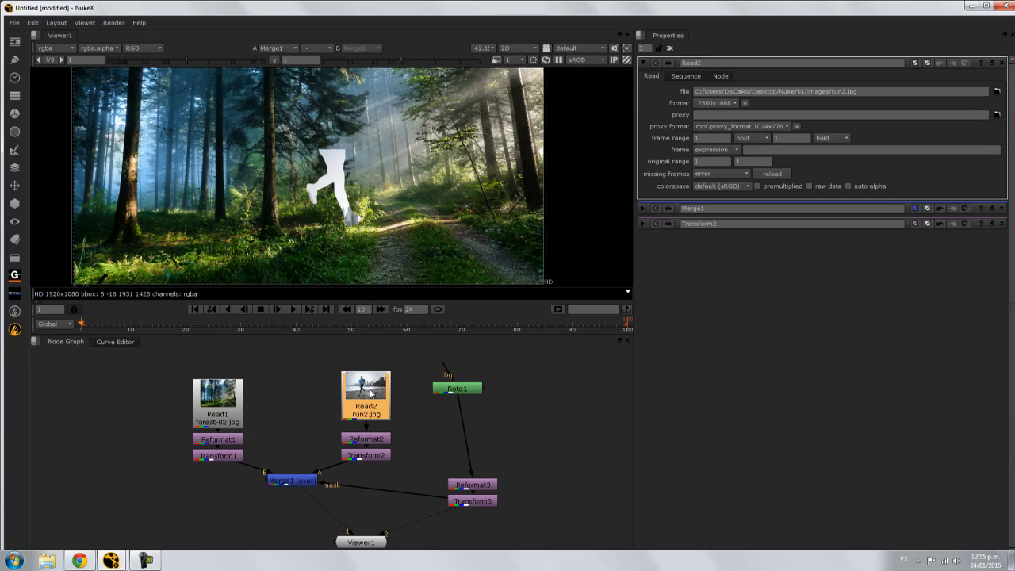
# Move Roto1 directly above Reformat3 and view the matte at Transform3 and at Roto1
pyautogui.click(481, 504)
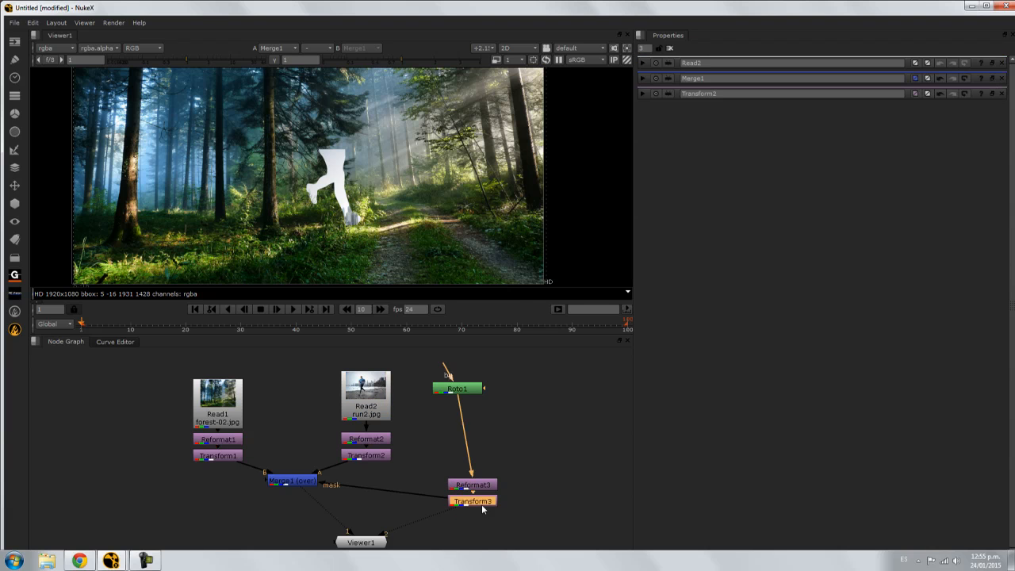
pyautogui.press('2')
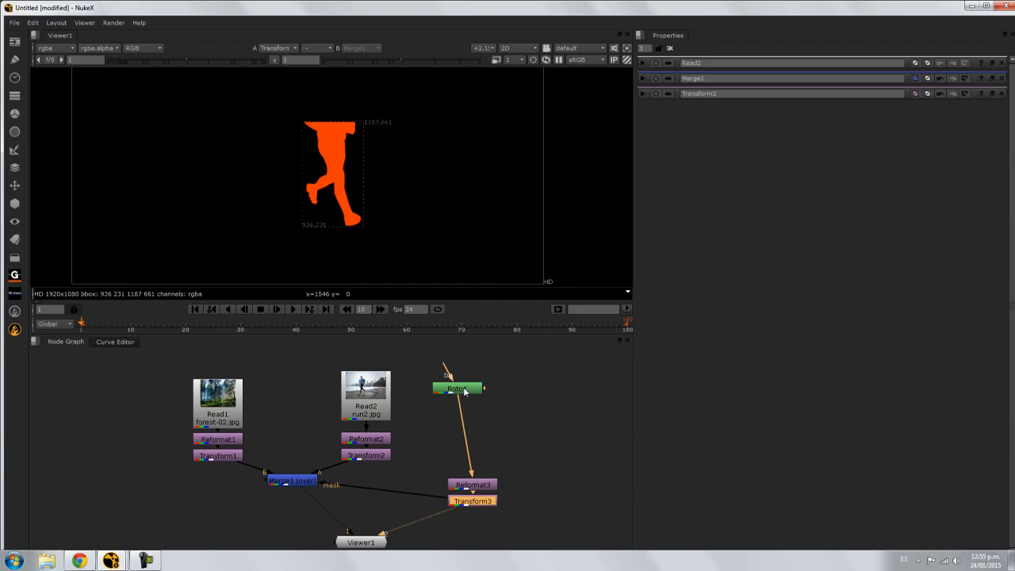
pyautogui.moveTo(463, 392); pyautogui.dragTo(480, 445)
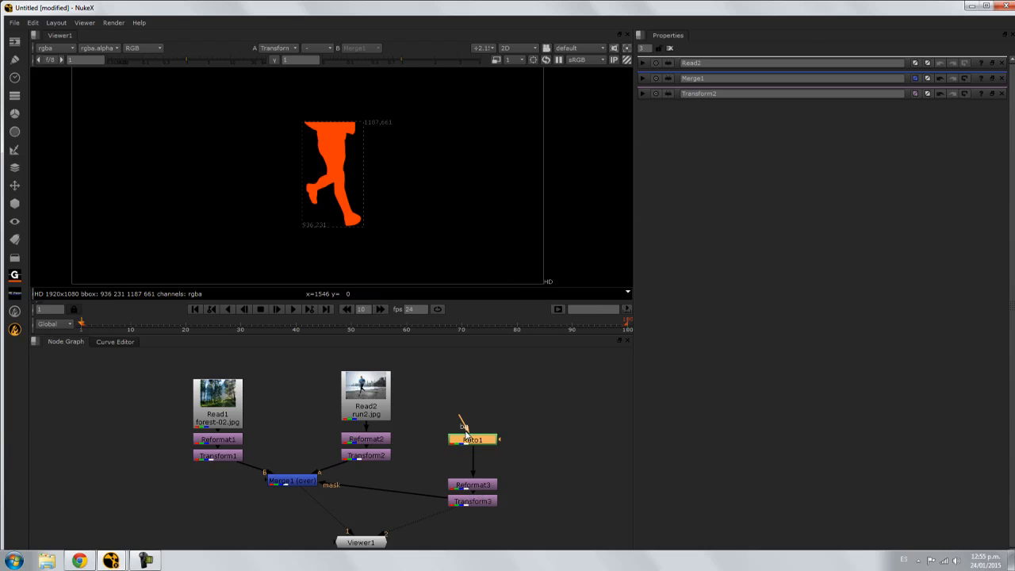
pyautogui.press('1')
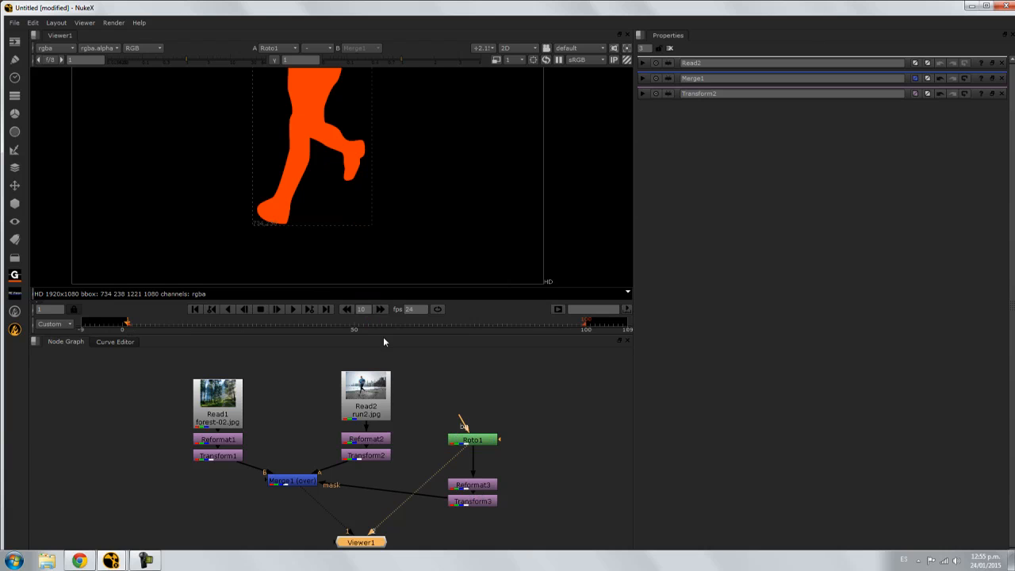
pyautogui.moveTo(379, 225); pyautogui.dragTo(383, 274, button='middle')
pyautogui.moveTo(382, 230); pyautogui.dragTo(383, 184, button='middle')
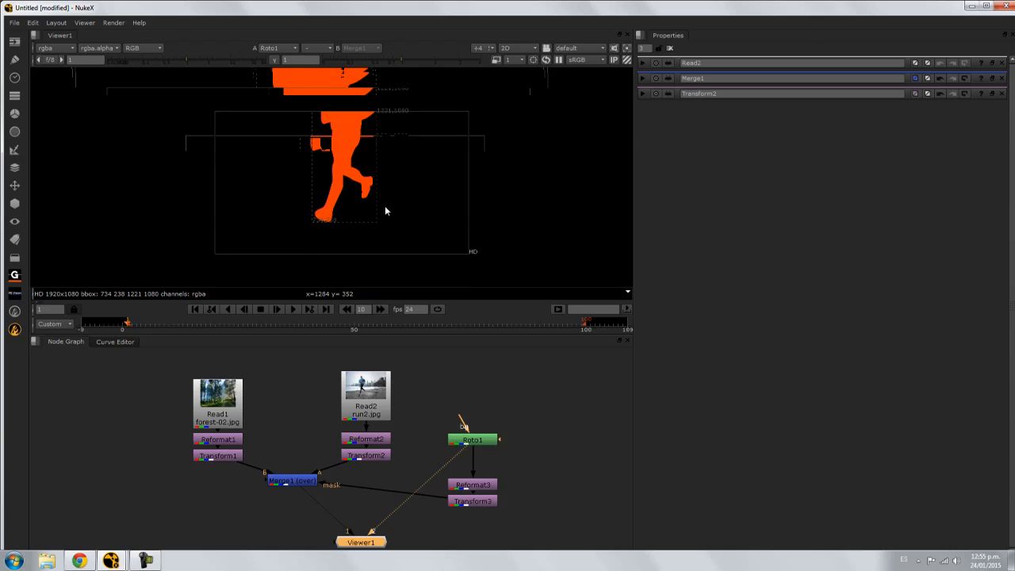
# Detach Roto1 from Reformat3, open the Roto1 properties, and reconnect Reformat3 to Roto1
pyautogui.moveTo(479, 446); pyautogui.dragTo(484, 446)
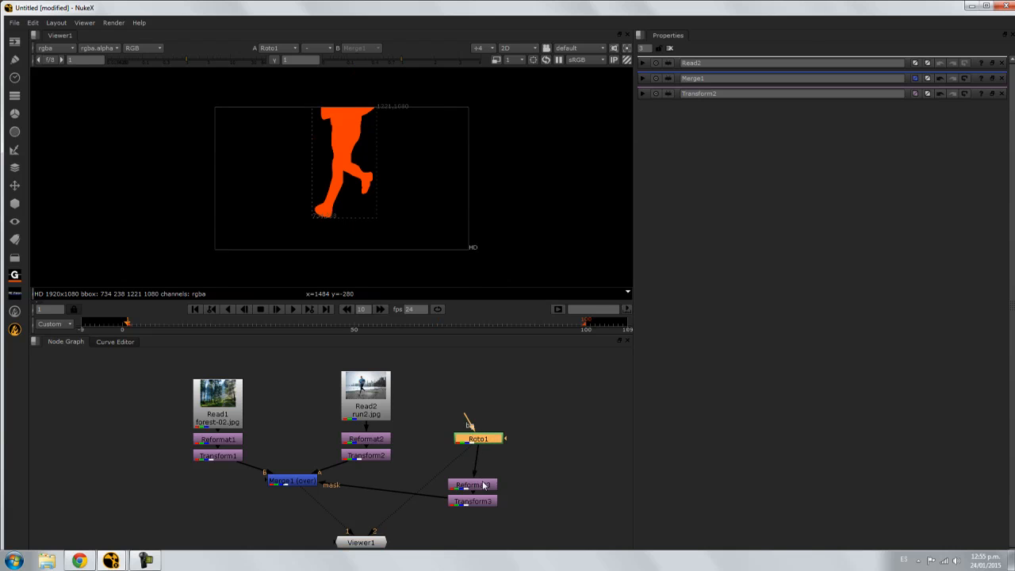
pyautogui.moveTo(476, 455); pyautogui.dragTo(477, 459)
pyautogui.doubleClick(479, 440)
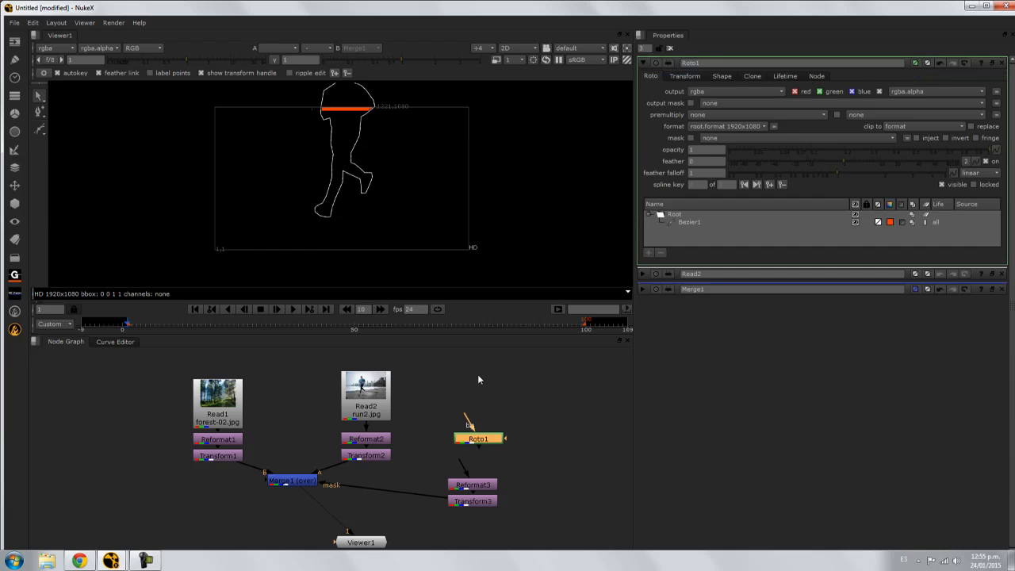
pyautogui.moveTo(461, 468); pyautogui.dragTo(481, 443)
# Compare the matte in the viewer after Roto1, Reformat3 and Transform3
pyautogui.press('2')
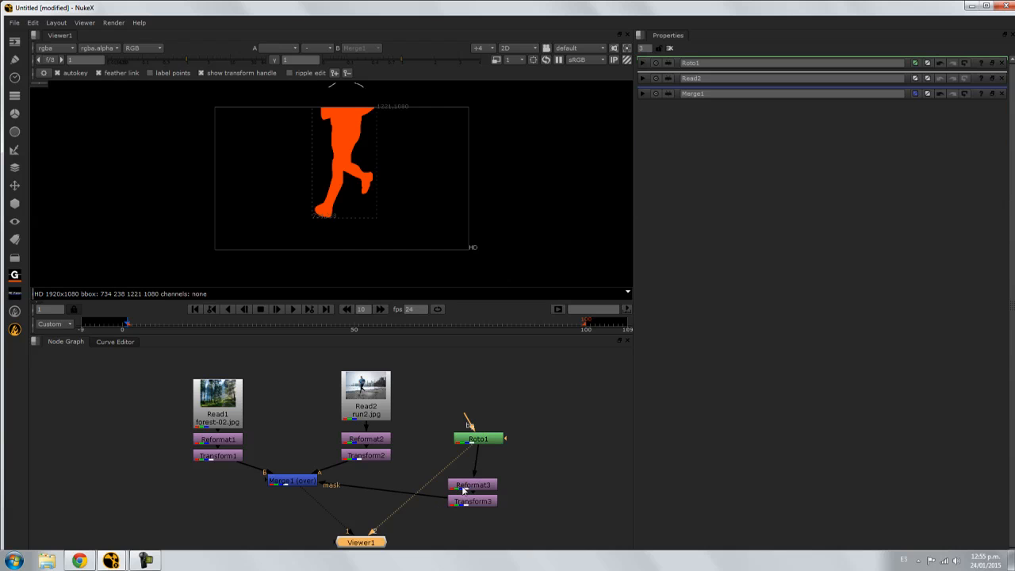
pyautogui.click(475, 501)
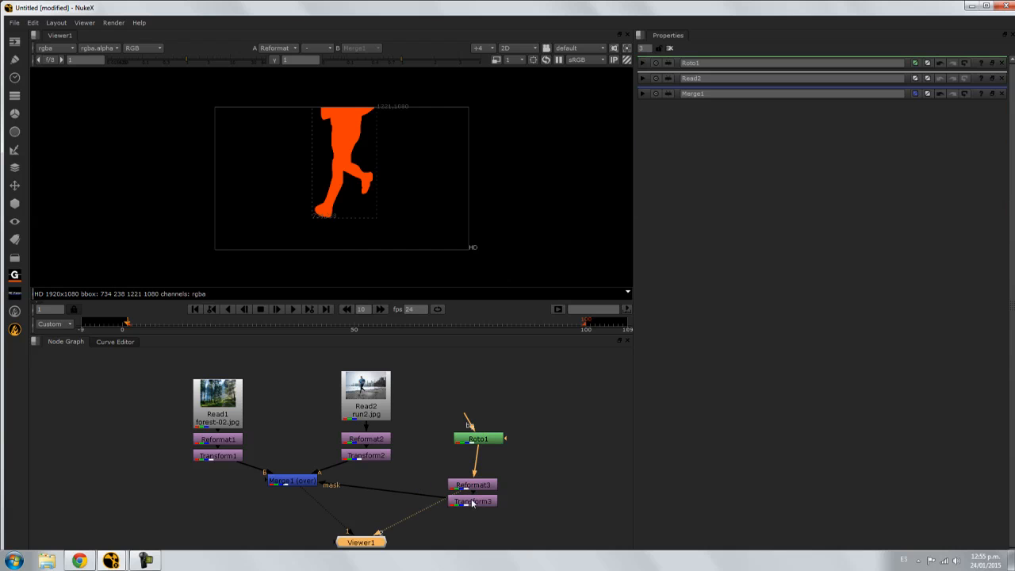
pyautogui.press('2')
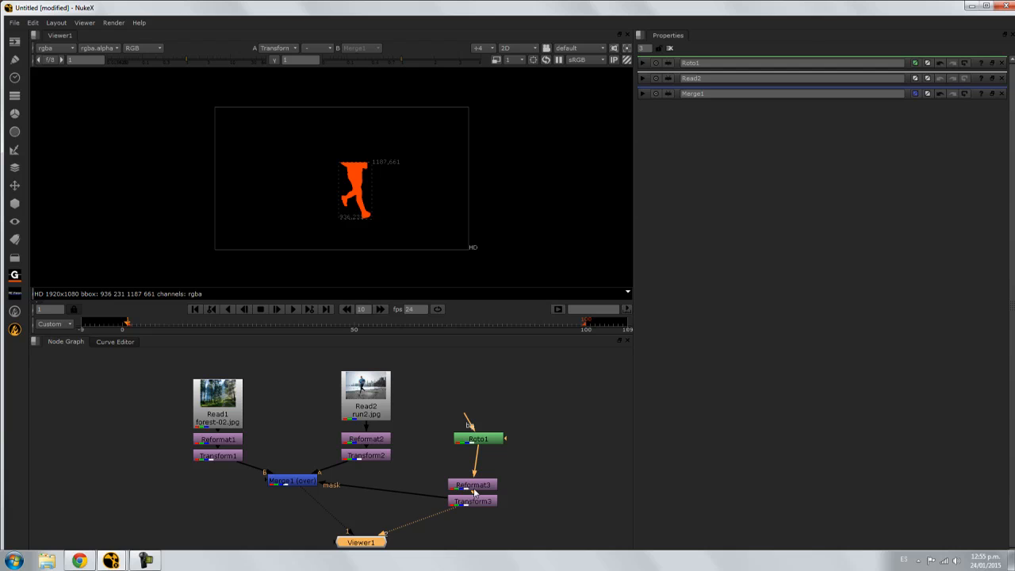
# View the matte at Roto1, connect its bg input to Read2, and view the Merge1 composite
pyautogui.click(476, 444)
pyautogui.press('2')
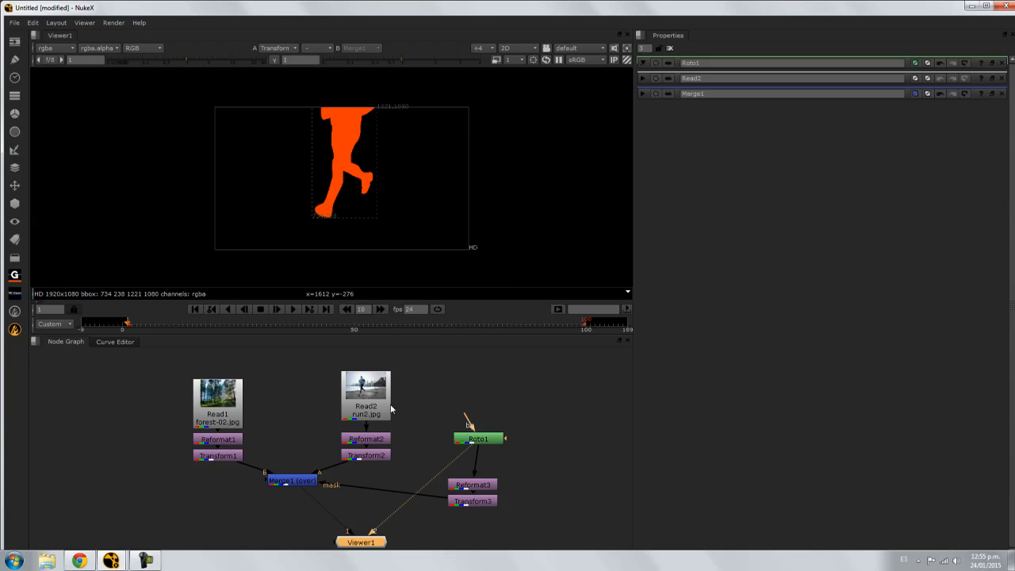
pyautogui.moveTo(465, 416); pyautogui.dragTo(374, 401)
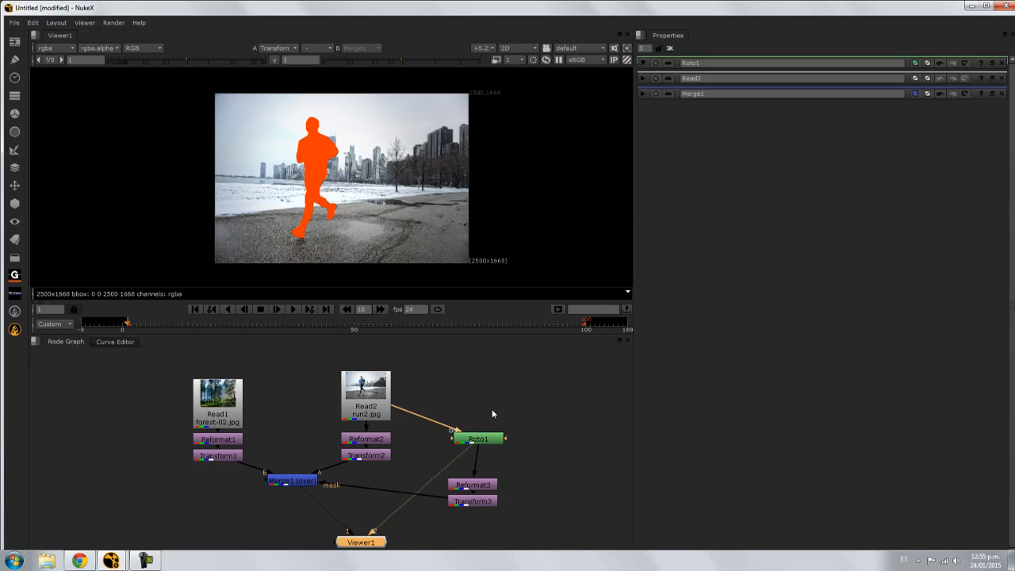
pyautogui.press('1')
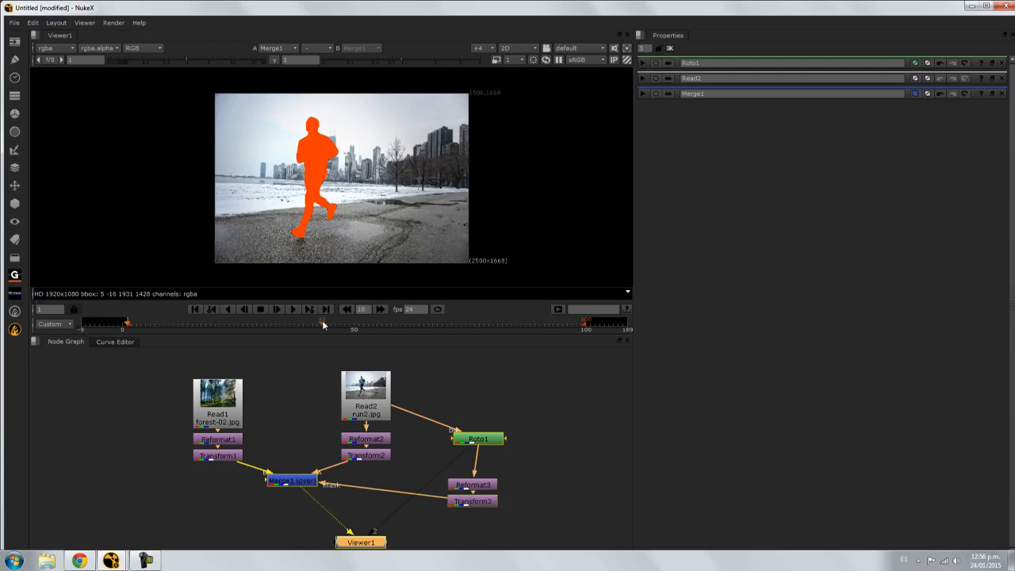
pyautogui.scroll(3, 397, 273)
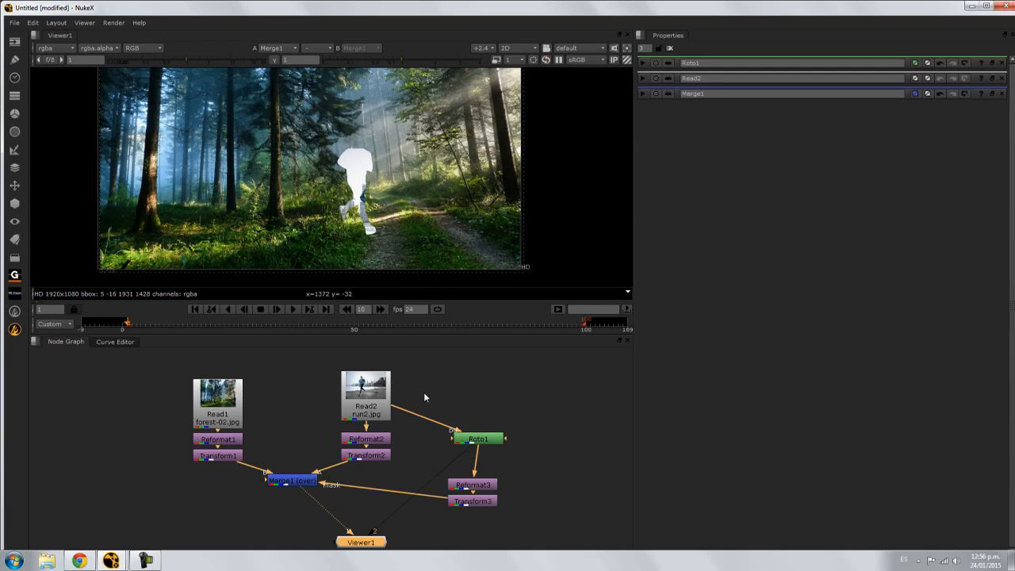
# Follow the mask branch in the viewer through Roto1, Reformat3 and Transform3, checking the image format and runner placement
pyautogui.moveTo(464, 453); pyautogui.dragTo(455, 481)
pyautogui.click(436, 505)
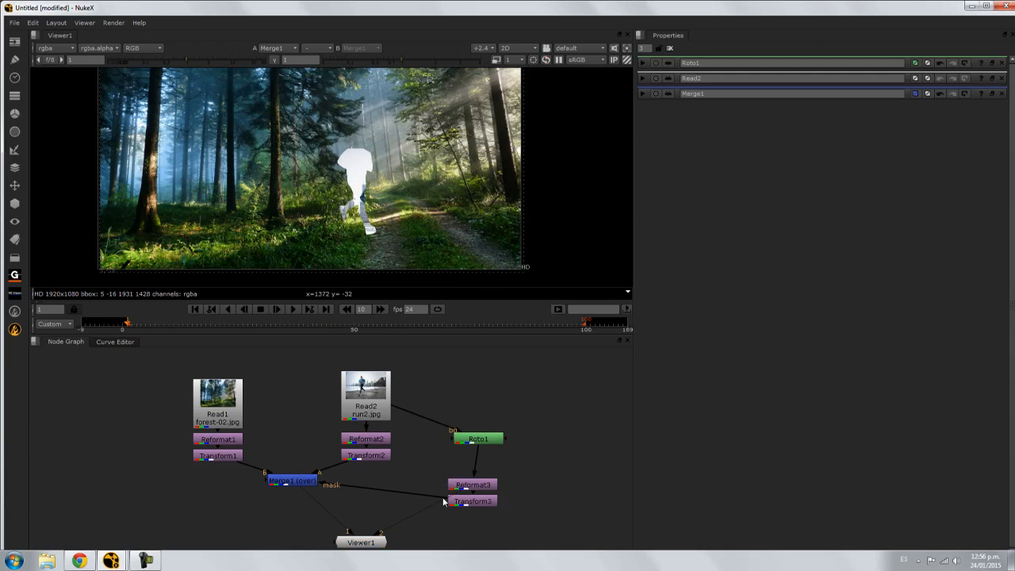
pyautogui.click(469, 441)
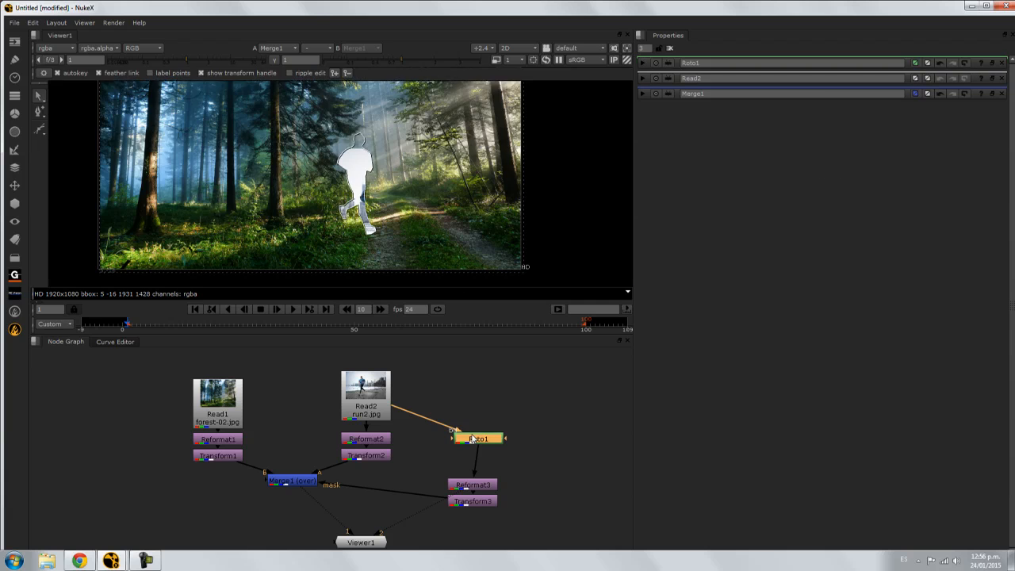
pyautogui.press('2')
pyautogui.scroll(-2, 334, 176)
pyautogui.moveTo(344, 181); pyautogui.dragTo(345, 197, button='middle')
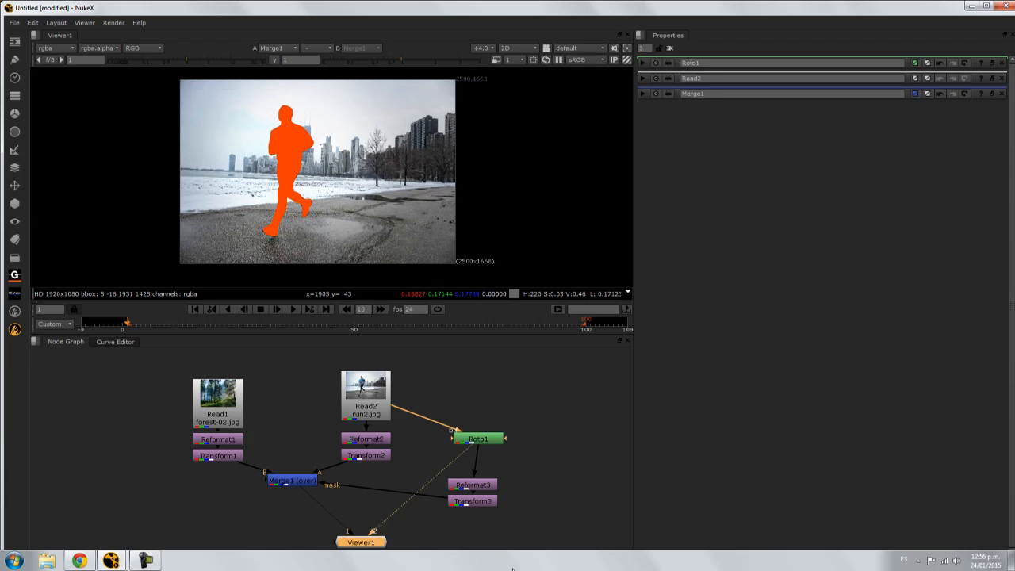
pyautogui.moveTo(462, 455); pyautogui.dragTo(460, 486)
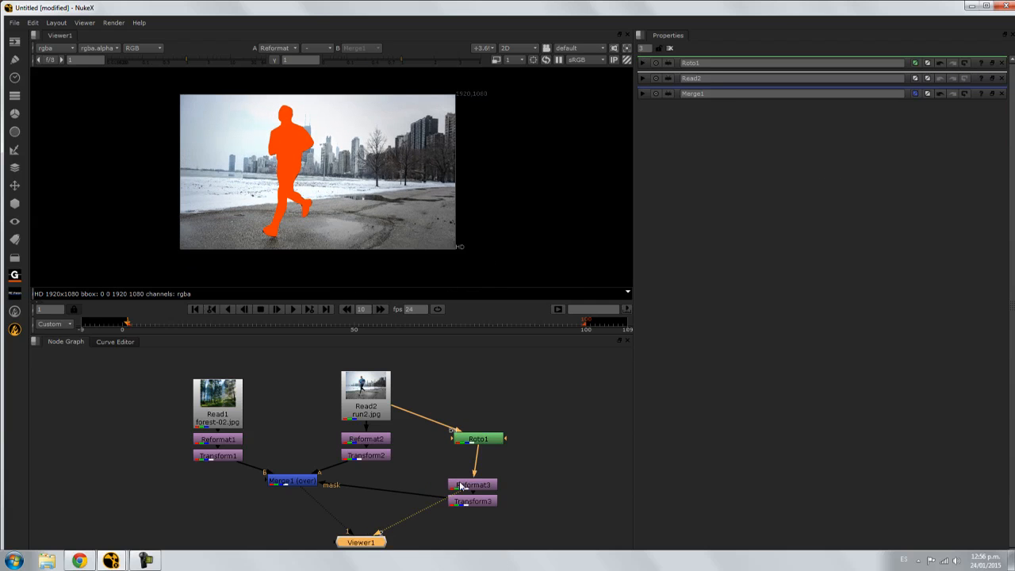
pyautogui.click(432, 509)
pyautogui.moveTo(437, 503); pyautogui.dragTo(466, 505)
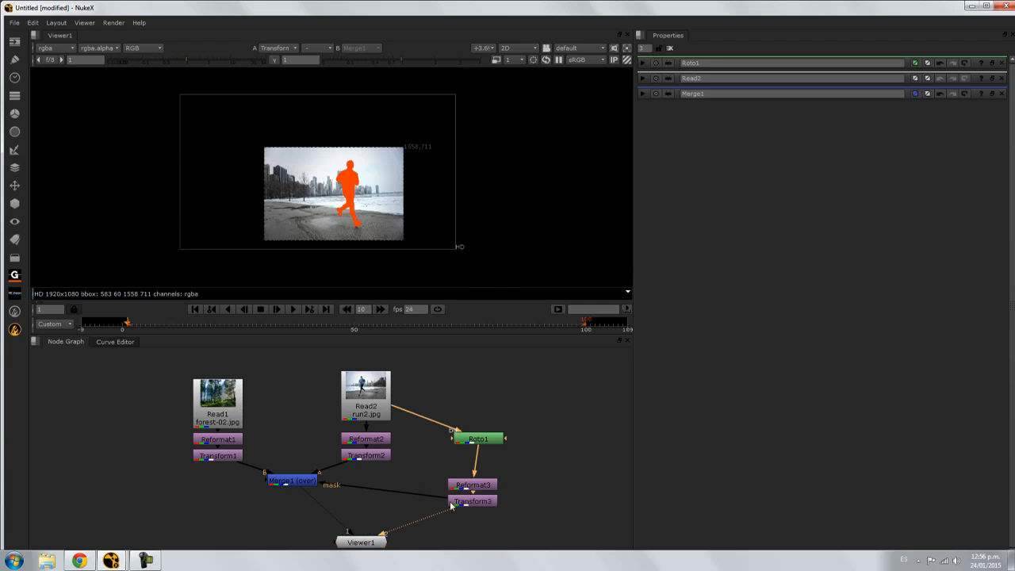
# Examine the runner branch in the viewer at Read2, Reformat2 and Transform2
pyautogui.click(383, 404)
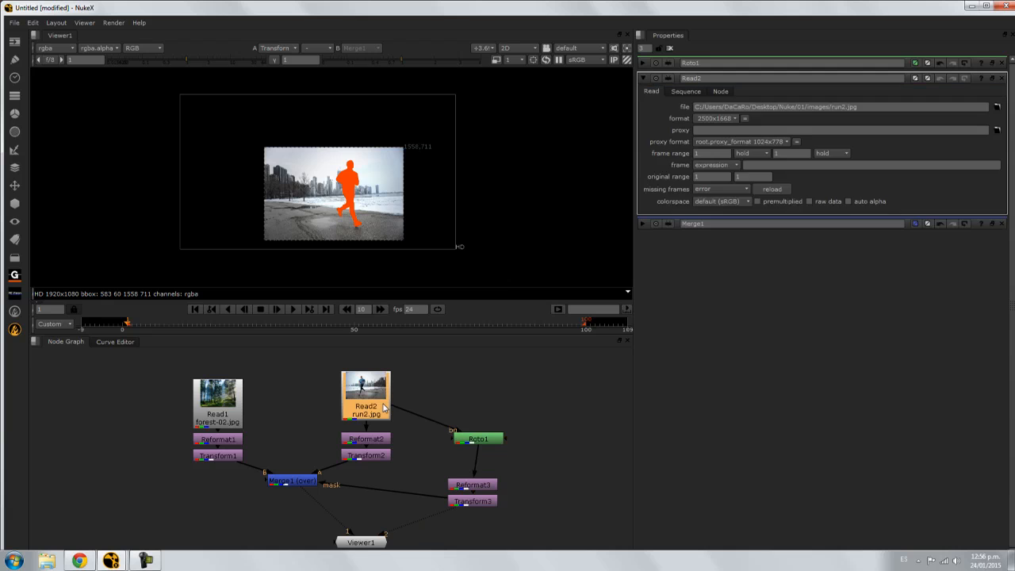
pyautogui.press('3')
pyautogui.click(381, 444)
pyautogui.press('3')
pyautogui.click(385, 456)
pyautogui.press('3')
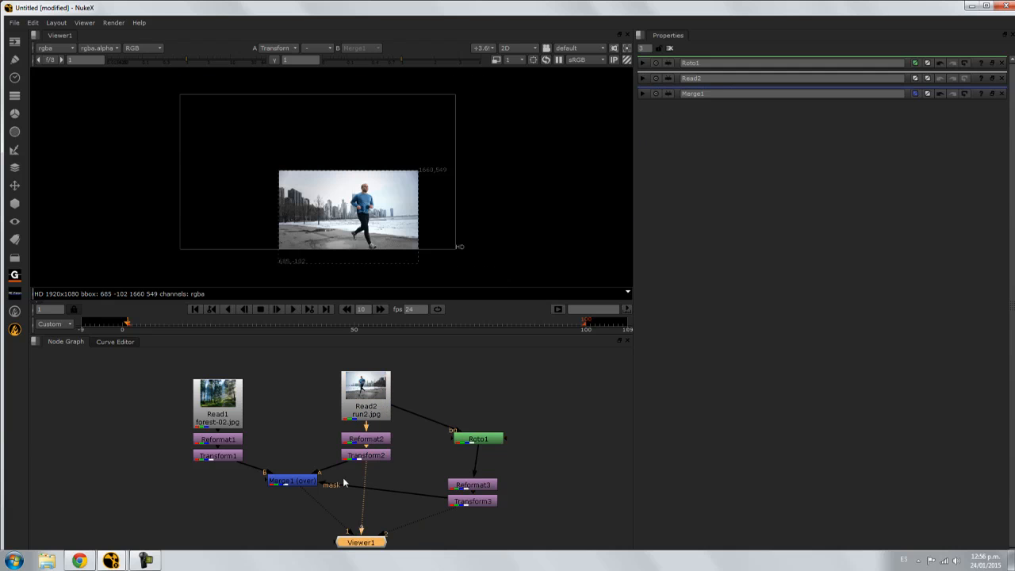
# Compare the transform properties of Transform2 and Transform3, and view the output of Transform3
pyautogui.doubleClick(365, 458)
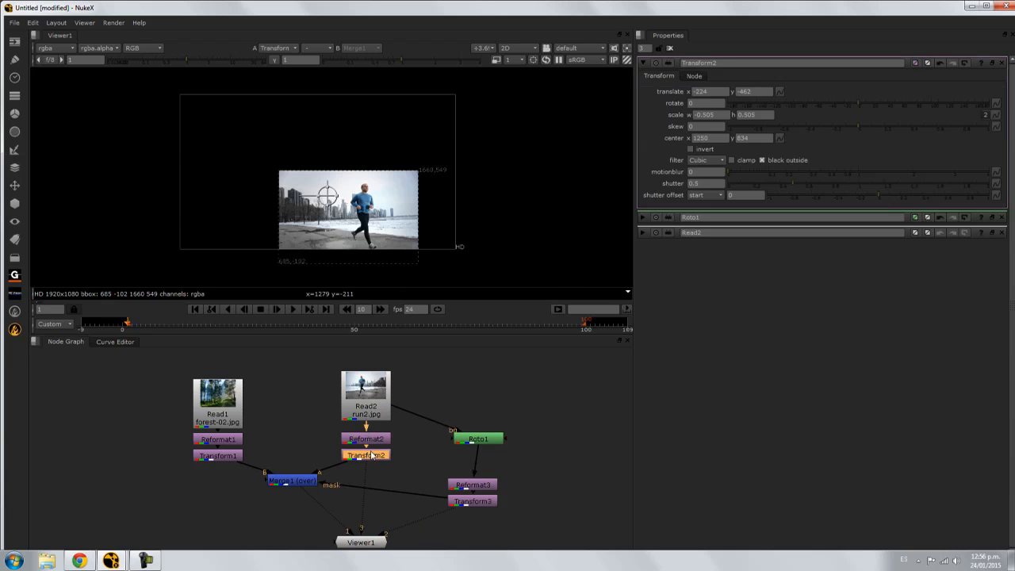
pyautogui.doubleClick(474, 501)
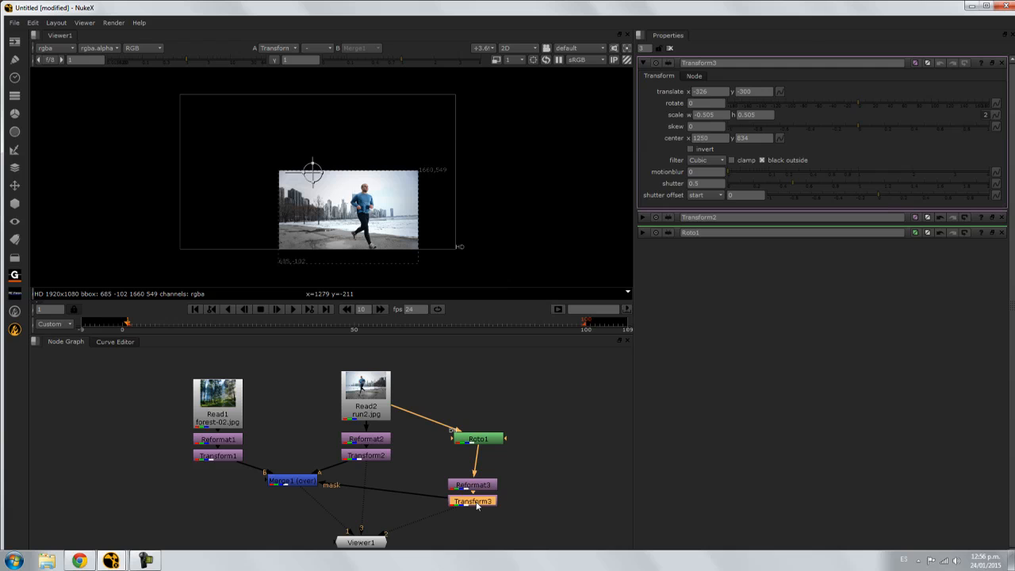
pyautogui.press('3')
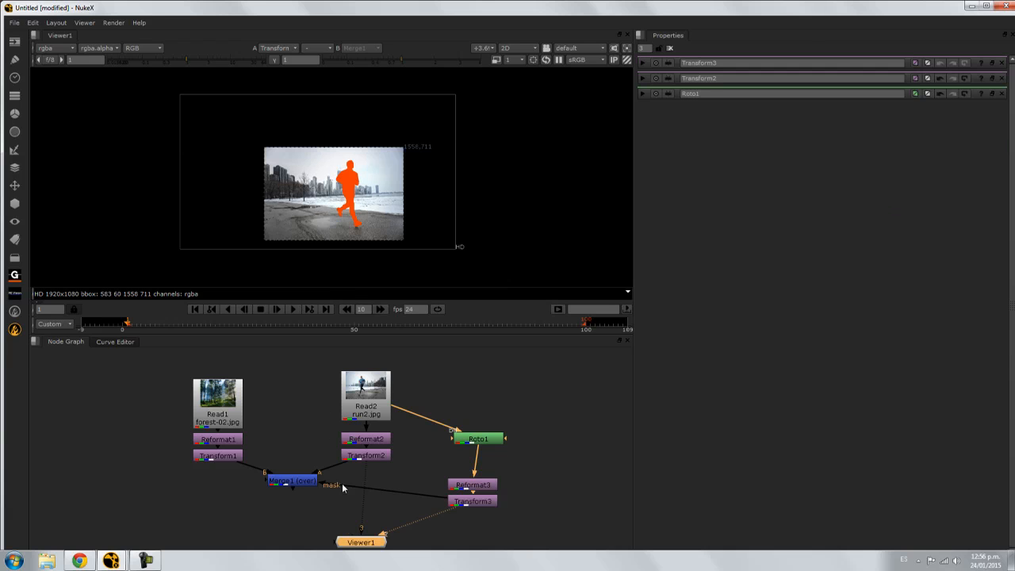
# While viewing Merge1, move Transform2 to about x -326, y -298 to line the runner up with the mask
pyautogui.click(292, 481)
pyautogui.press('1')
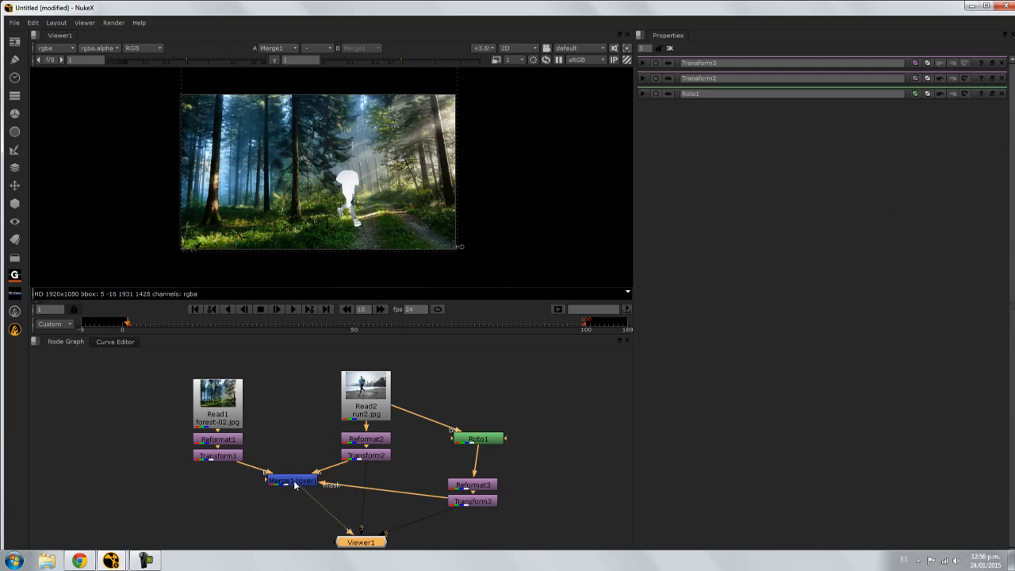
pyautogui.doubleClick(366, 455)
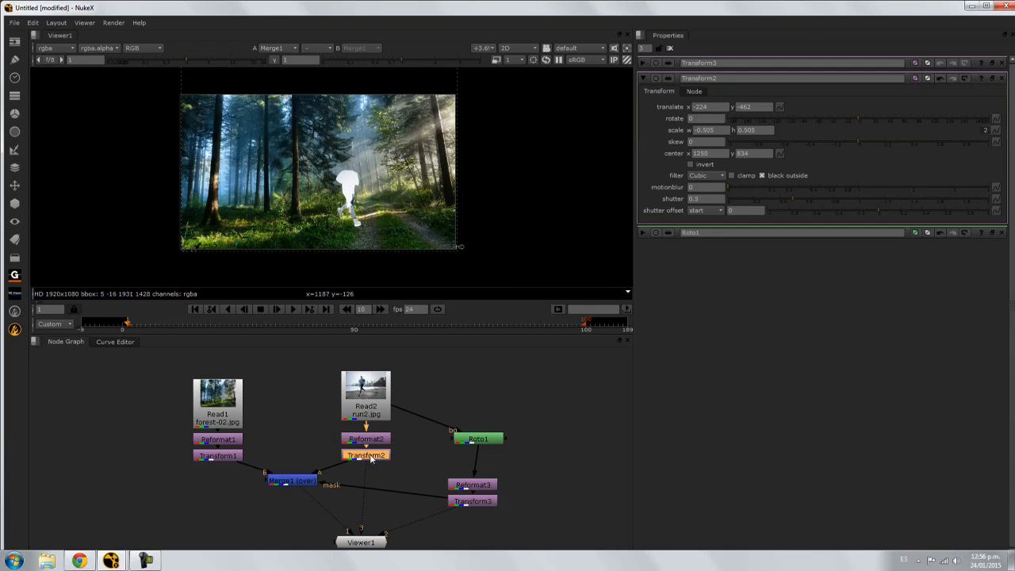
pyautogui.moveTo(329, 193); pyautogui.dragTo(316, 172)
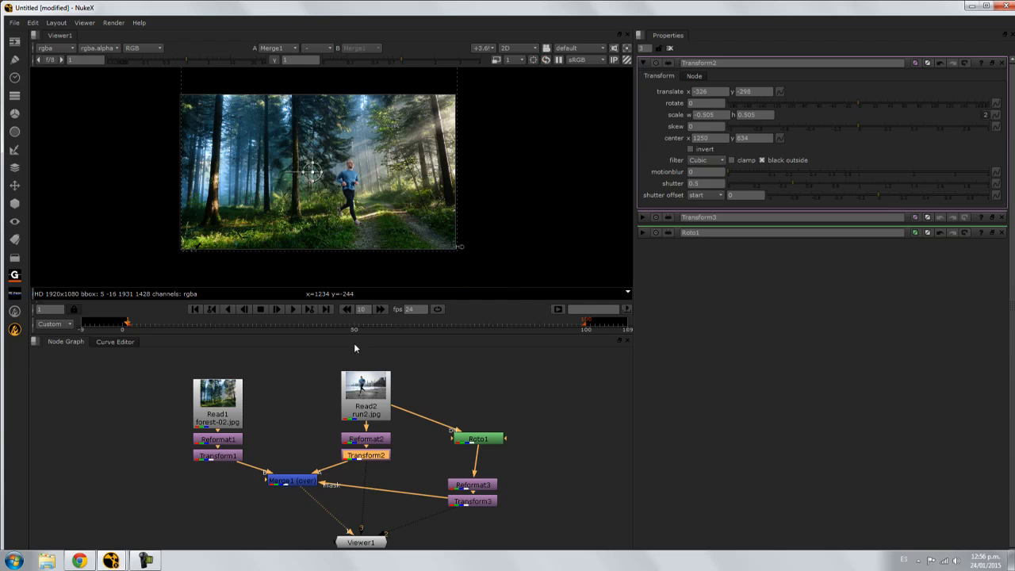
pyautogui.scroll(2, 365, 193)
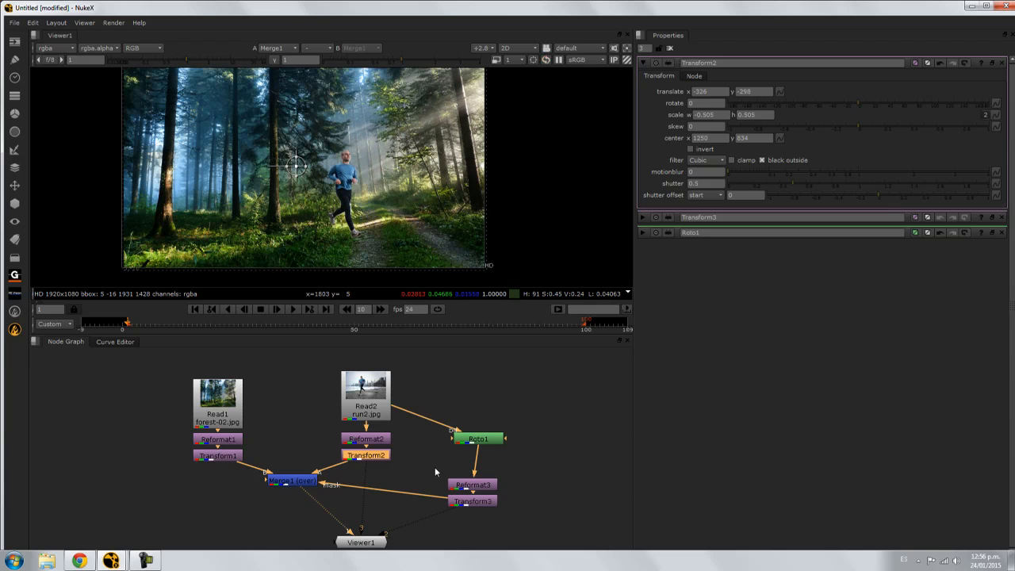
# Delete Transform2 and replace it with a copy of Transform3 below Reformat2
pyautogui.press('Delete')
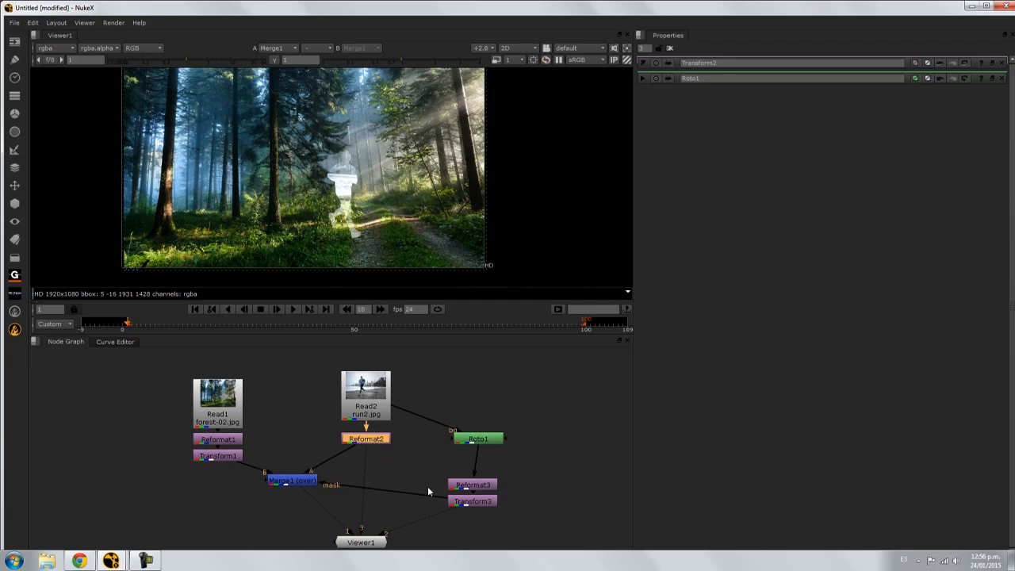
pyautogui.doubleClick(482, 502)
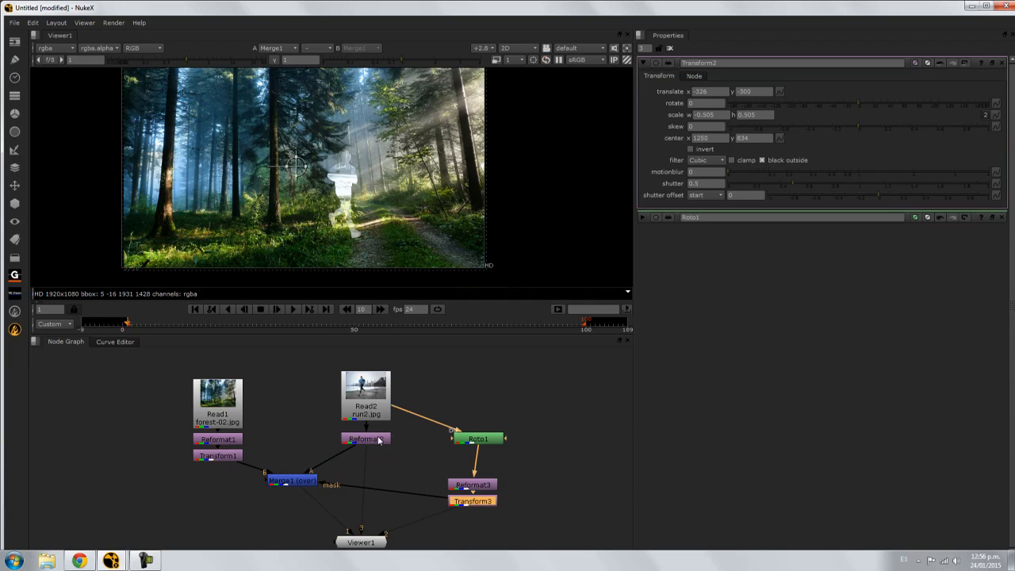
pyautogui.hotkey('ctrl', 'z')
pyautogui.hotkey('ctrl', 'z')
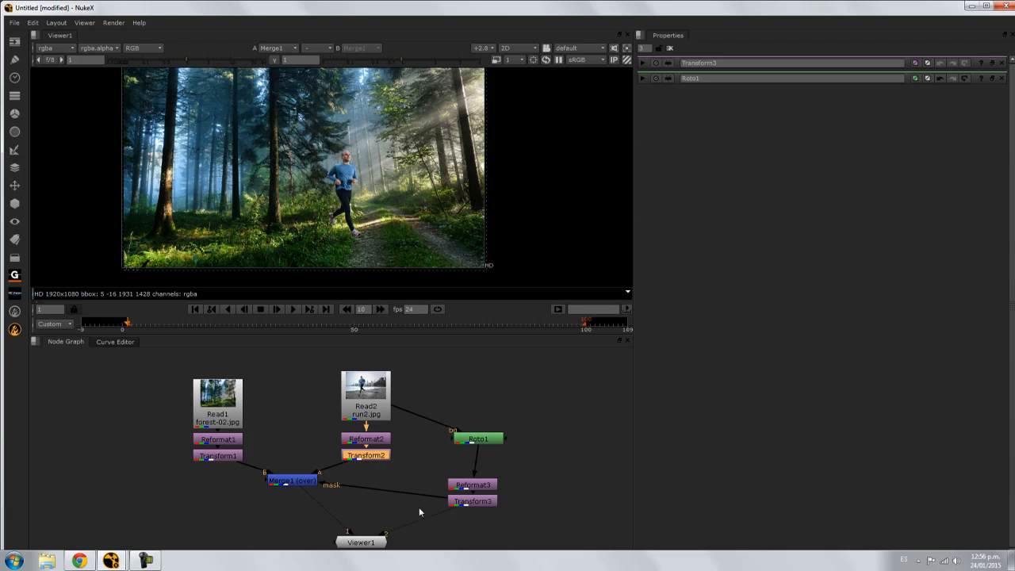
# Place Viewer1 directly below Merge1 and move the Read2 and Read1 branches closer together above the merge
pyautogui.moveTo(361, 542); pyautogui.dragTo(292, 527)
pyautogui.moveTo(416, 415); pyautogui.dragTo(370, 396)
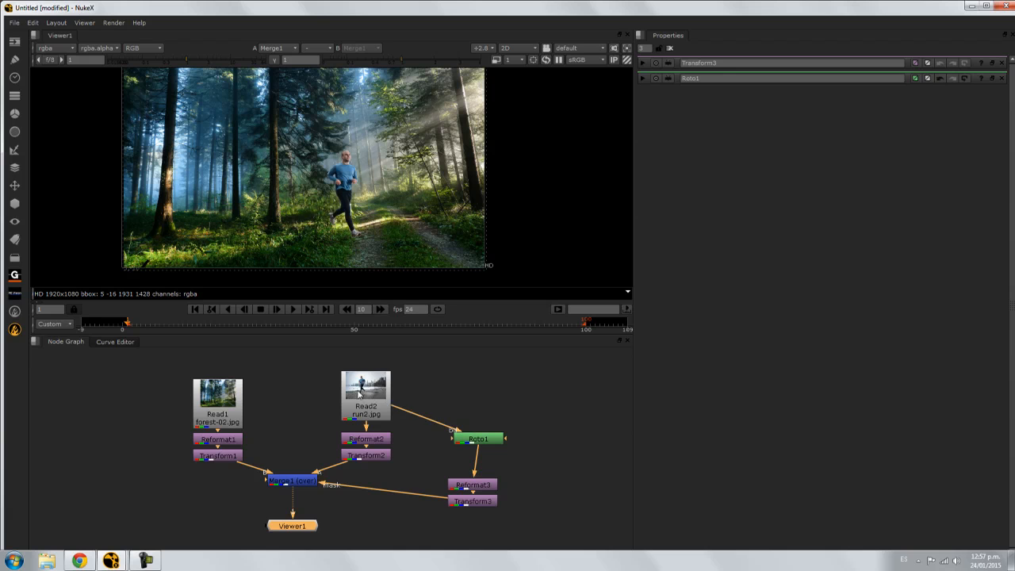
pyautogui.moveTo(412, 358); pyautogui.dragTo(329, 476)
pyautogui.moveTo(369, 393); pyautogui.dragTo(346, 385)
pyautogui.moveTo(265, 353); pyautogui.dragTo(177, 461)
pyautogui.moveTo(208, 411); pyautogui.dragTo(250, 397)
# Move Roto1 beside Read2 and place Reformat3 and Transform3 below it, level with Reformat2 and Transform2
pyautogui.doubleClick(487, 444)
pyautogui.moveTo(487, 444); pyautogui.dragTo(453, 392)
pyautogui.moveTo(428, 471); pyautogui.dragTo(456, 469)
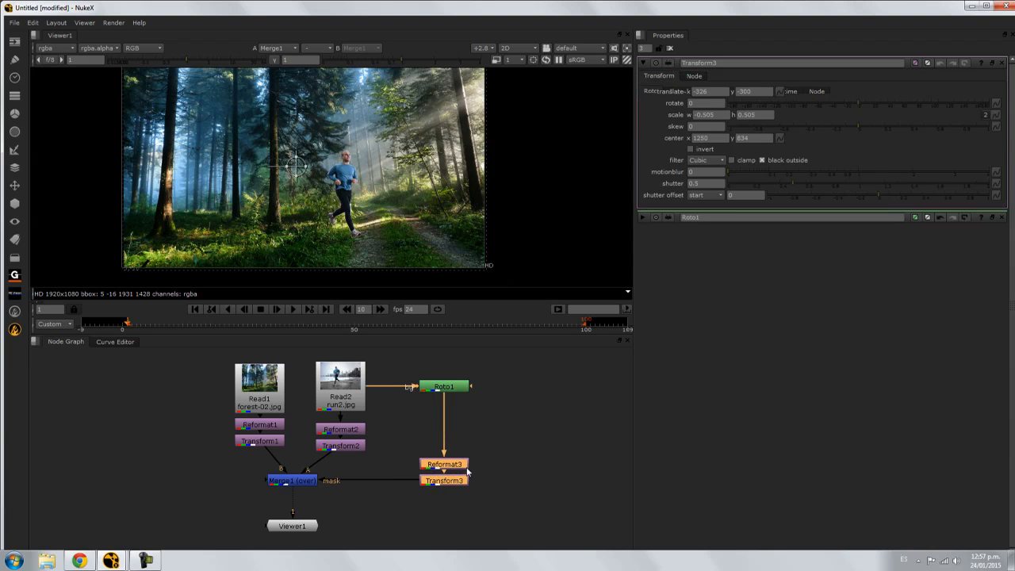
pyautogui.moveTo(458, 471); pyautogui.dragTo(419, 433)
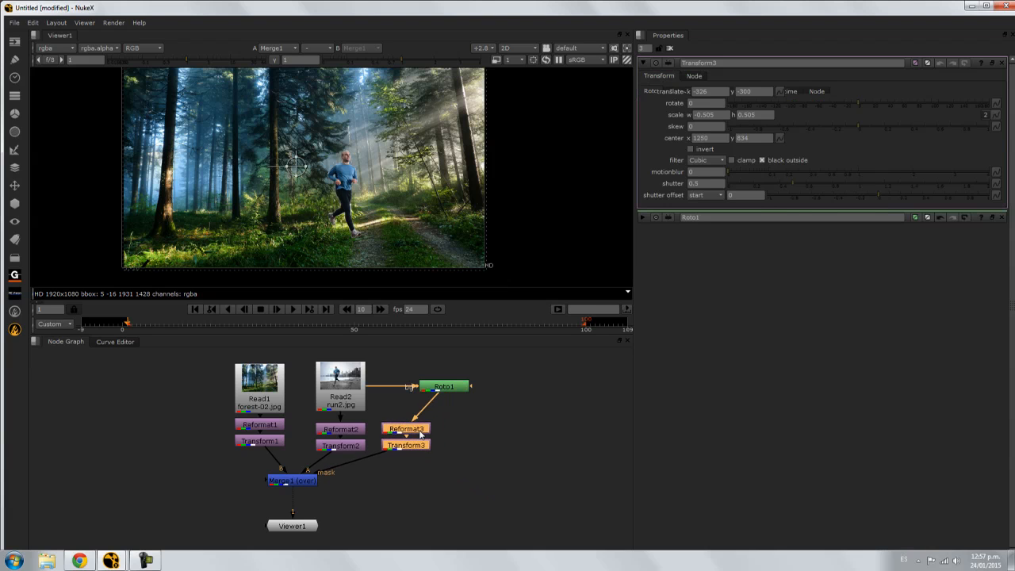
pyautogui.click(428, 386)
pyautogui.moveTo(428, 386); pyautogui.dragTo(416, 387)
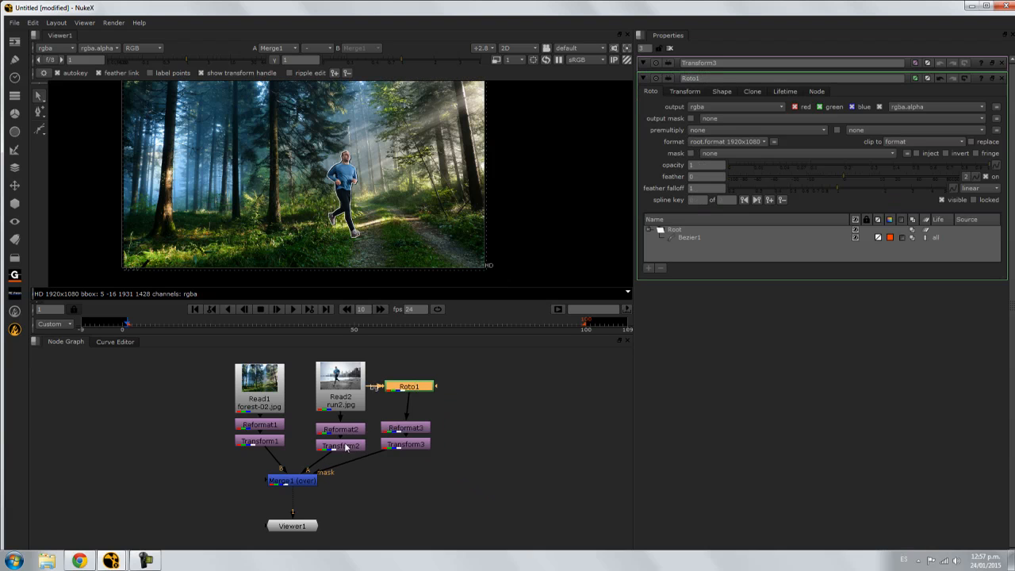
# Level Reformat1 and Transform1 with the neighbouring branches, and centre Merge1 and Viewer1 under Transform2
pyautogui.click(258, 429)
pyautogui.keyDown('shift'); pyautogui.click(261, 441); pyautogui.keyUp('shift')
pyautogui.moveTo(264, 430); pyautogui.dragTo(264, 434)
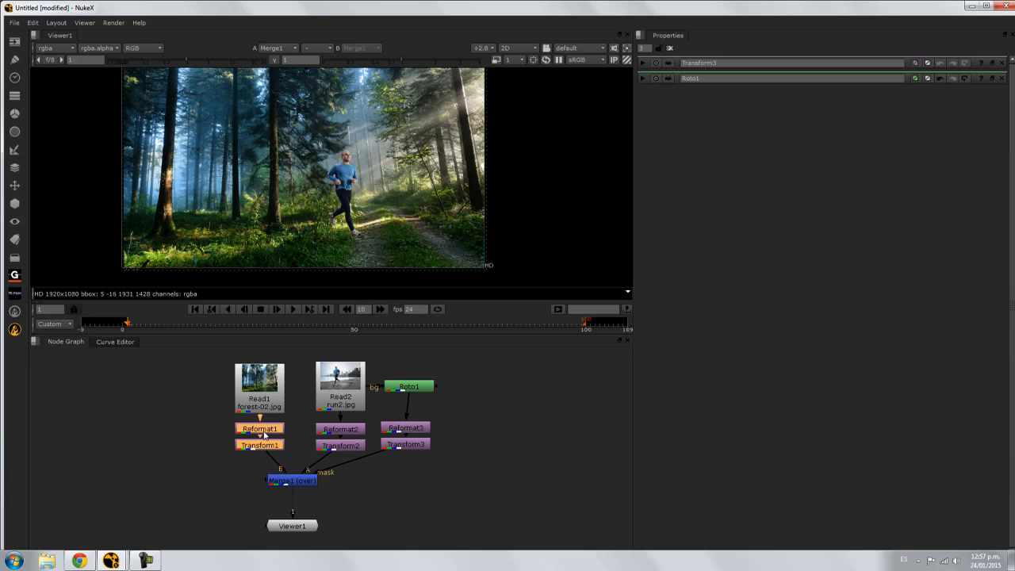
pyautogui.moveTo(300, 486); pyautogui.dragTo(348, 492)
pyautogui.moveTo(299, 529); pyautogui.dragTo(347, 530)
pyautogui.doubleClick(405, 388)
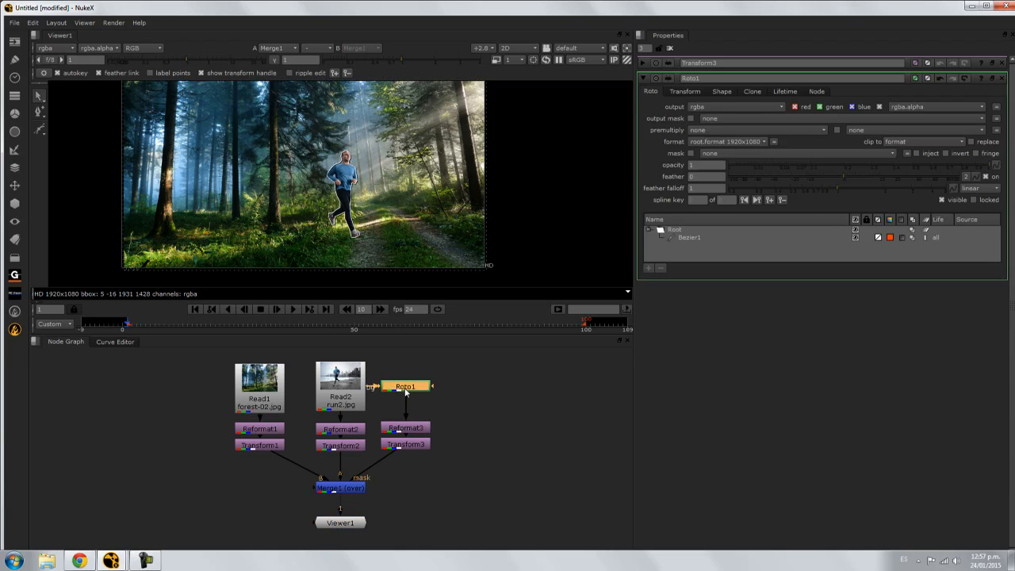
pyautogui.click(464, 415)
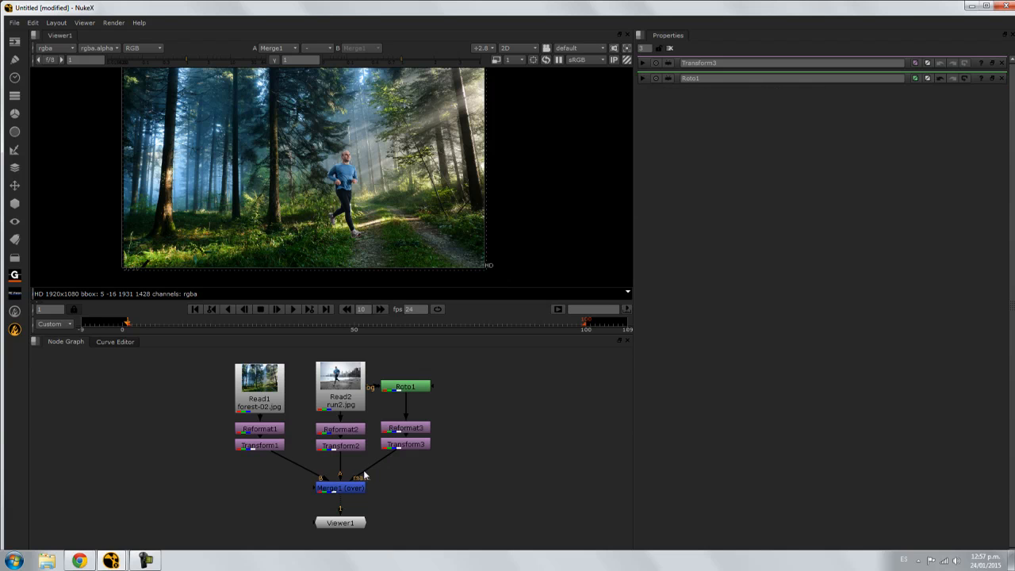
# Add elbow dots to Merge1's mask and B connections, and shift the Roto1 branch slightly away from Read2
pyautogui.keyDown('ctrl'); pyautogui.moveTo(373, 466); pyautogui.dragTo(405, 487); pyautogui.keyUp('ctrl')
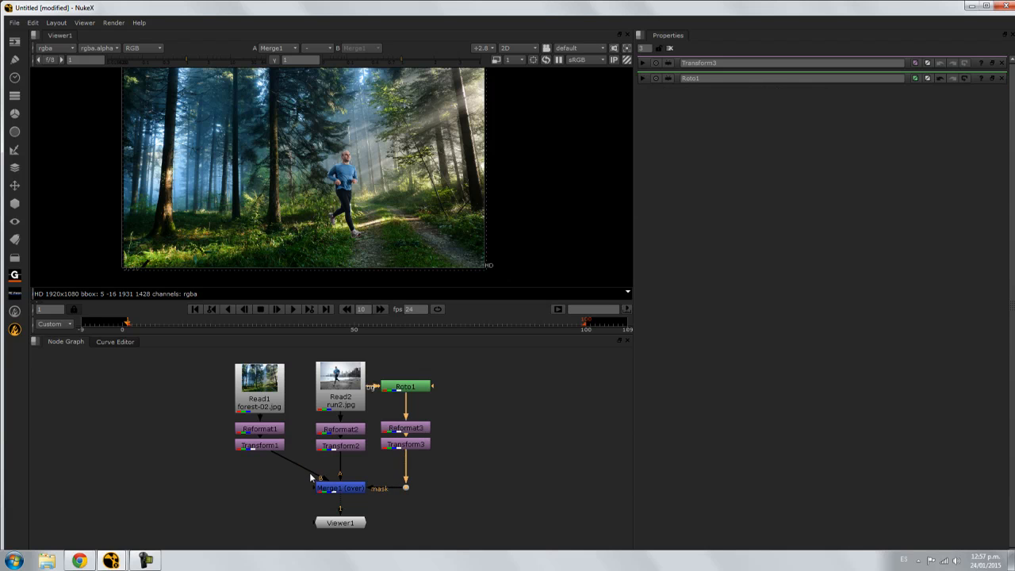
pyautogui.keyDown('ctrl'); pyautogui.moveTo(300, 468); pyautogui.dragTo(260, 488); pyautogui.keyUp('ctrl')
pyautogui.moveTo(457, 364); pyautogui.dragTo(426, 433)
pyautogui.moveTo(406, 489); pyautogui.dragTo(420, 488)
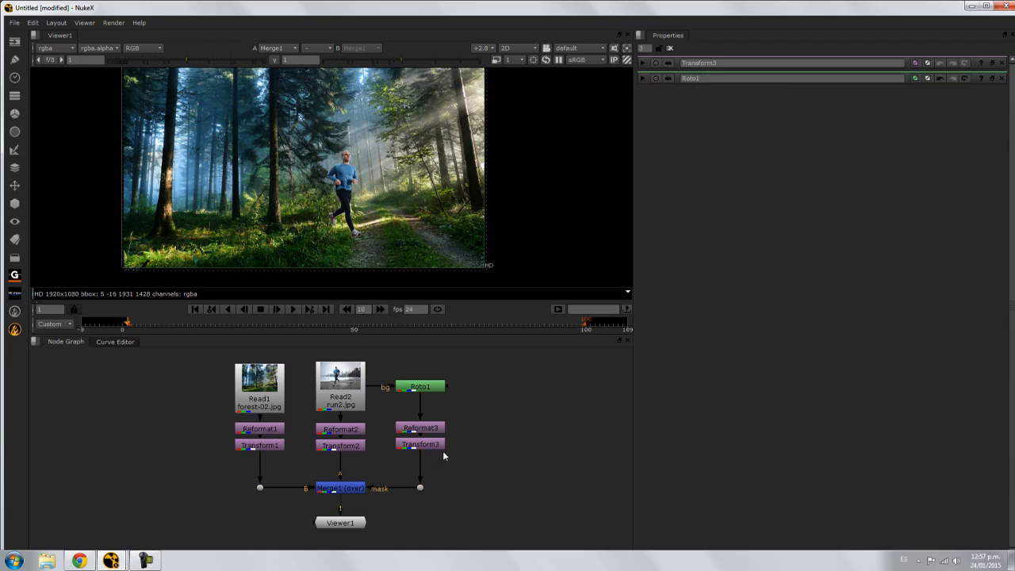
# Label the Roto1 node with the text RECORTA HOMBRE
pyautogui.doubleClick(414, 387)
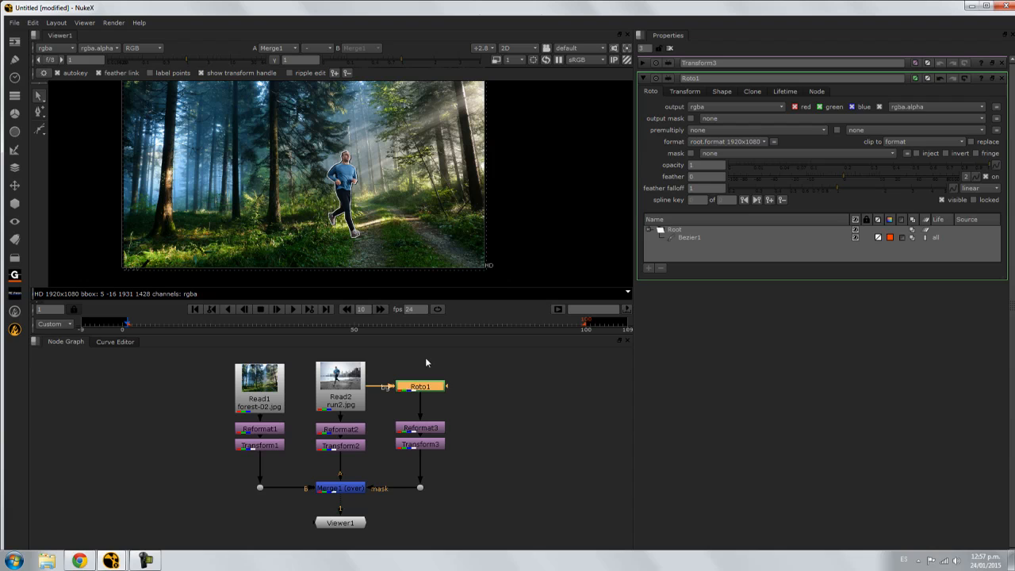
pyautogui.click(515, 357)
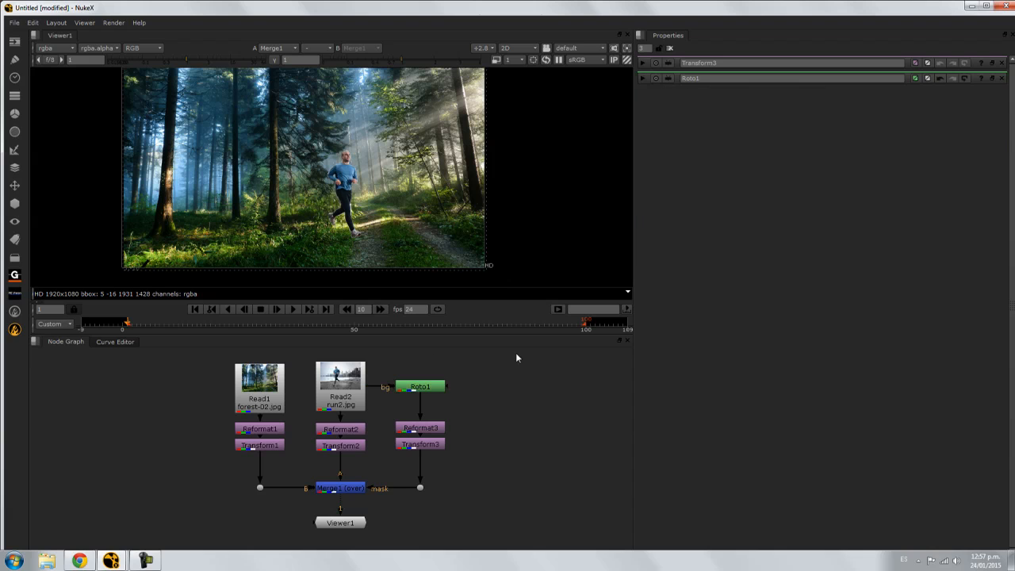
pyautogui.doubleClick(424, 388)
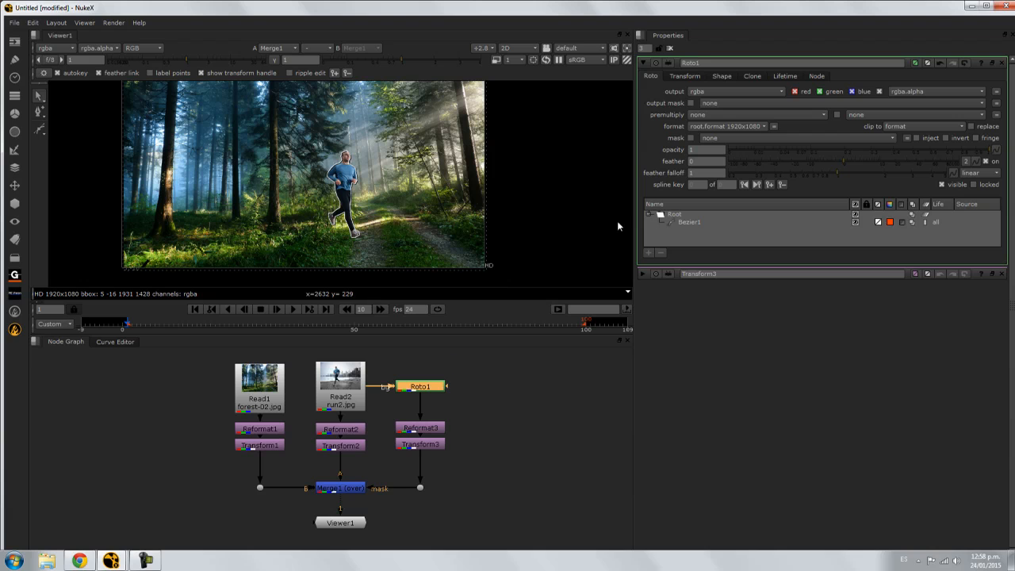
pyautogui.click(817, 77)
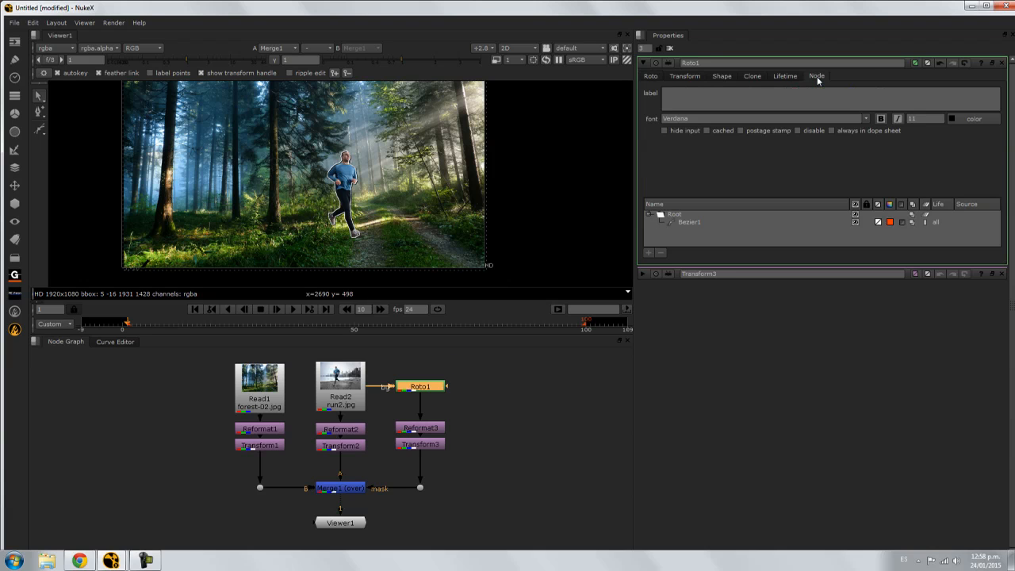
pyautogui.click(671, 99)
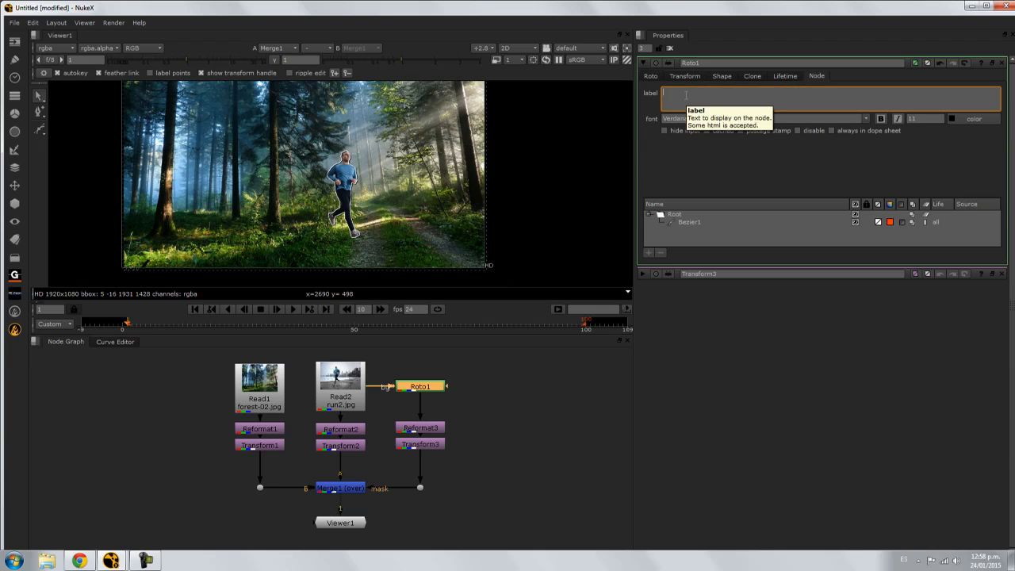
pyautogui.write('RECORTA HOMBRE')
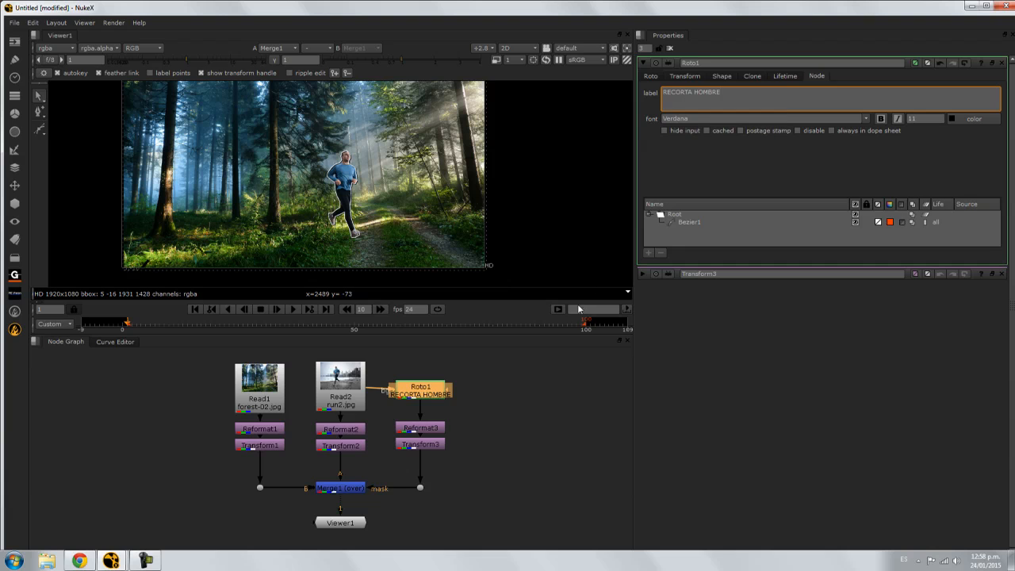
pyautogui.click(478, 415)
# Make the text on the Roto1 node bold
pyautogui.scroll(3, 475, 413)
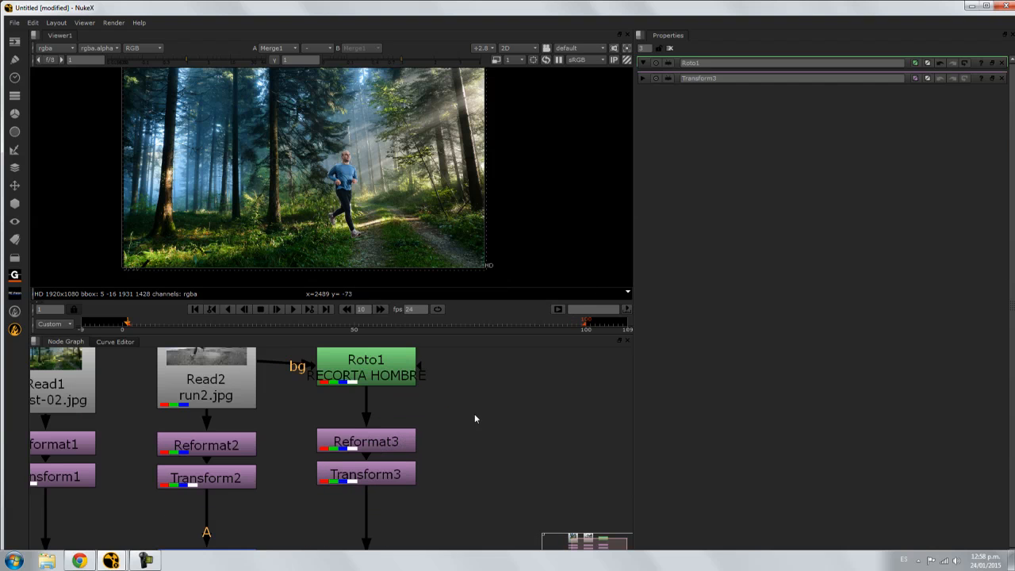
pyautogui.doubleClick(373, 377)
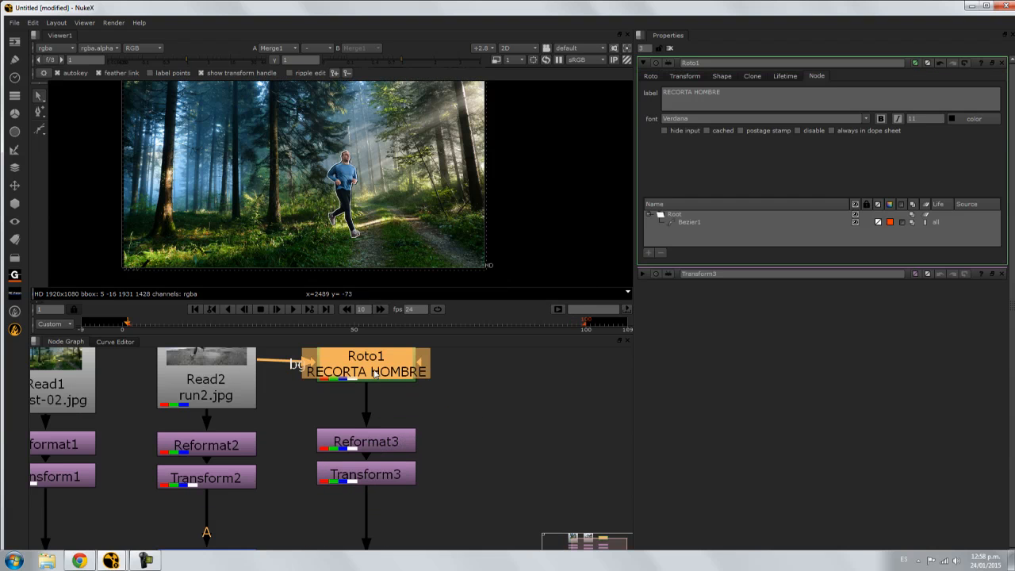
pyautogui.click(445, 393)
pyautogui.moveTo(428, 383); pyautogui.dragTo(467, 424, button='middle')
pyautogui.doubleClick(420, 409)
pyautogui.click(837, 90)
pyautogui.click(881, 119)
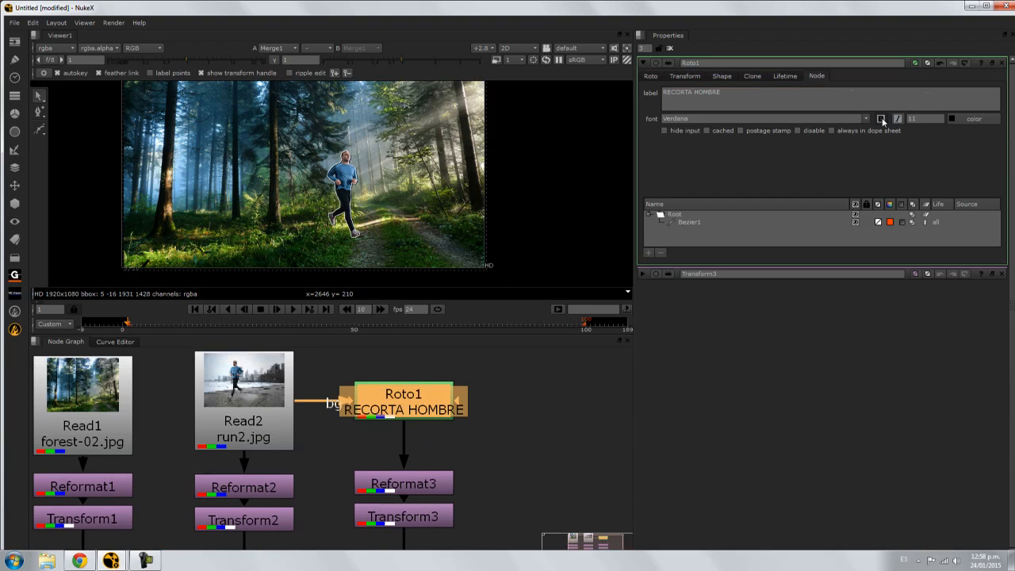
# Try a font size of 20 for Roto1's node text, and restore it to 11
pyautogui.doubleClick(912, 119)
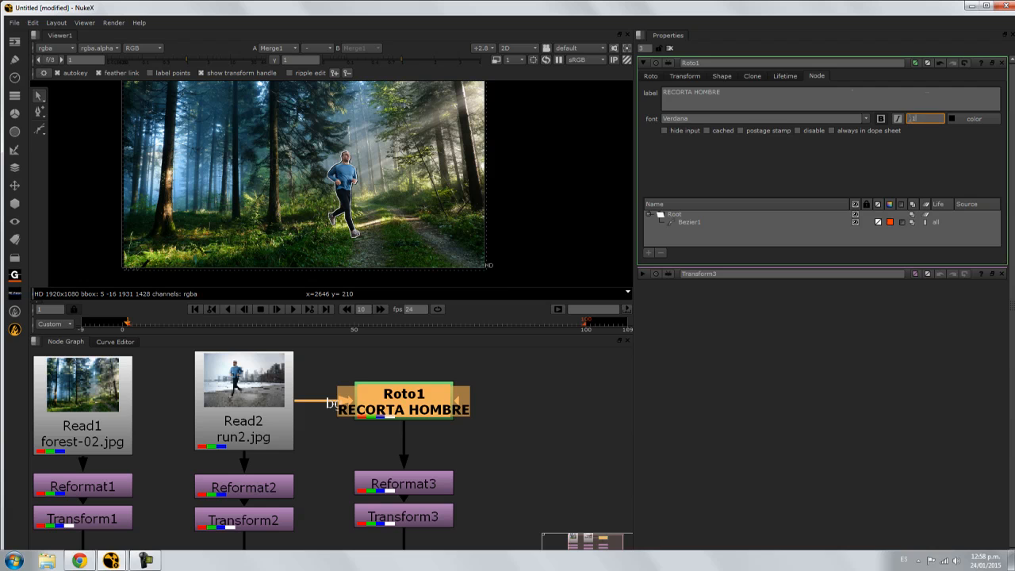
pyautogui.write('20')
pyautogui.press('Return')
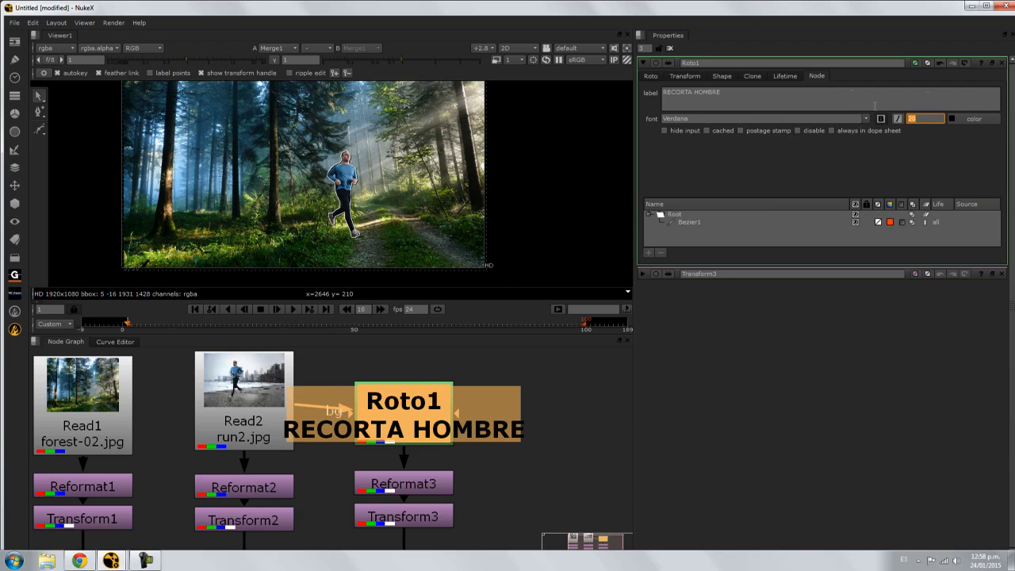
pyautogui.press('Return')
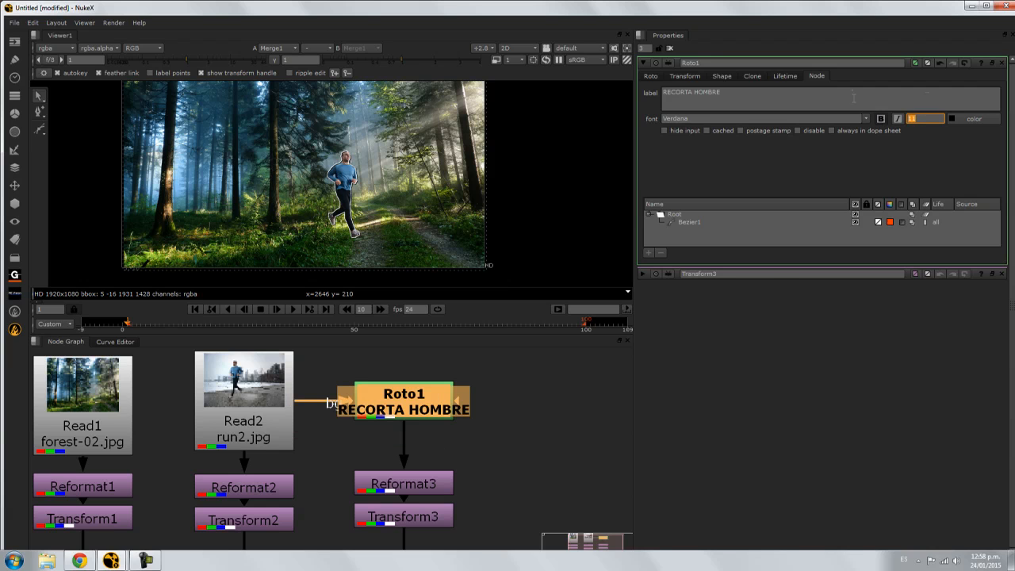
pyautogui.click(536, 471)
# Add a Backdrop node and stretch it behind the three Reformat and three Transform nodes
pyautogui.moveTo(467, 448); pyautogui.dragTo(514, 412, button='middle')
pyautogui.moveTo(402, 418); pyautogui.dragTo(399, 433, button='middle')
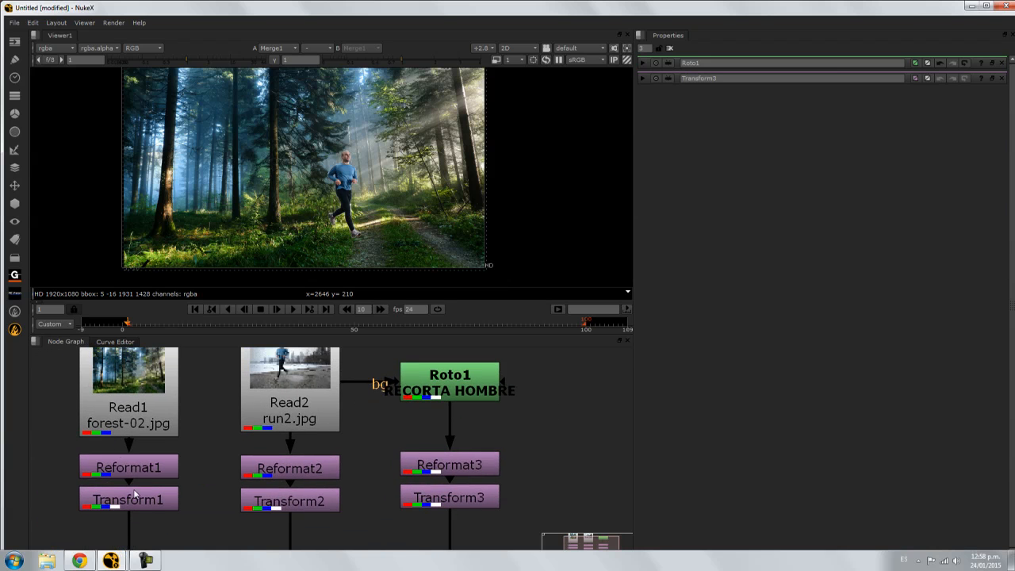
pyautogui.scroll(-5, 396, 396)
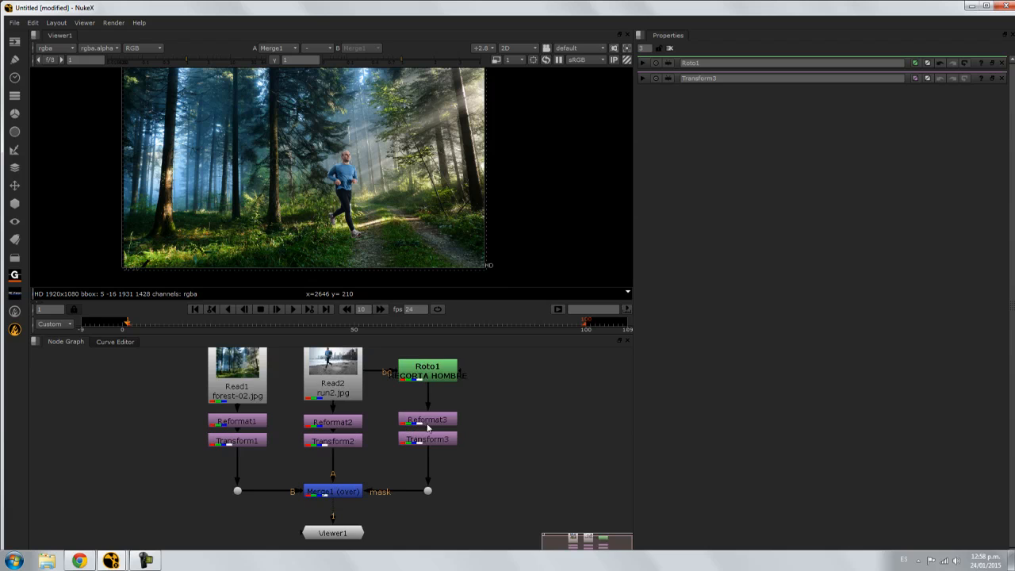
pyautogui.press('Tab')
pyautogui.write('Backdrop')
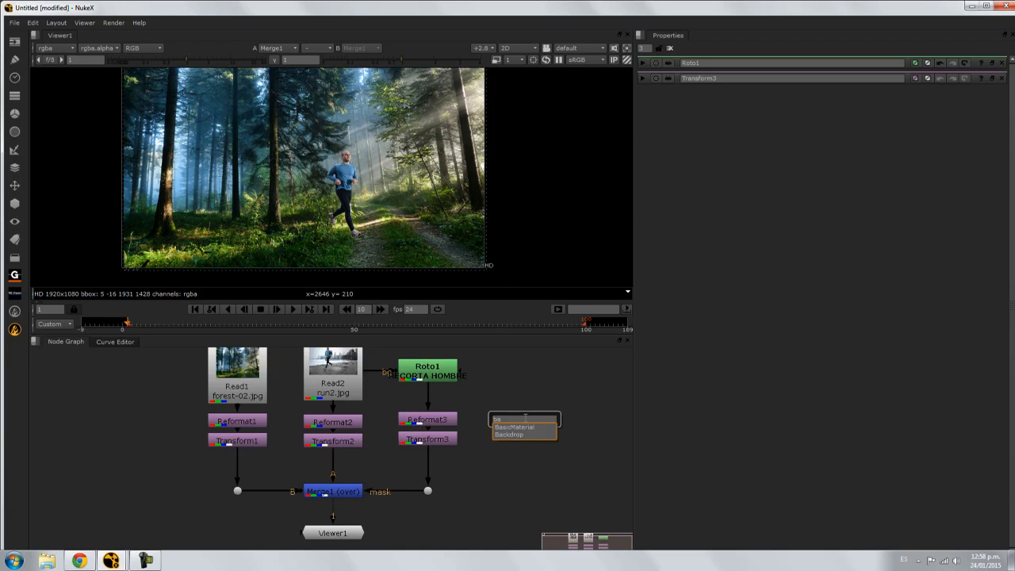
pyautogui.press('Return')
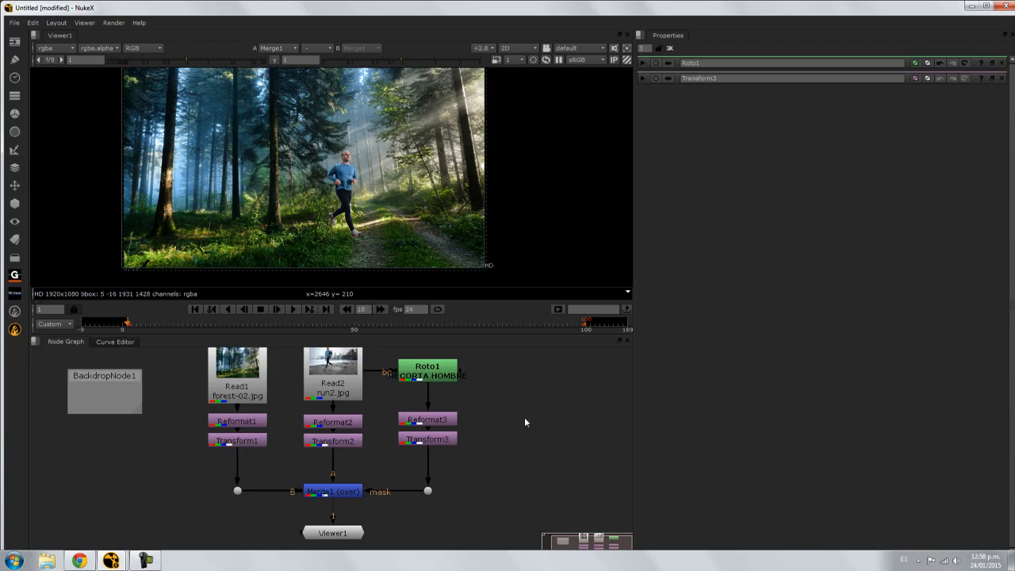
pyautogui.moveTo(99, 377); pyautogui.dragTo(231, 413)
pyautogui.moveTo(270, 442); pyautogui.dragTo(482, 463)
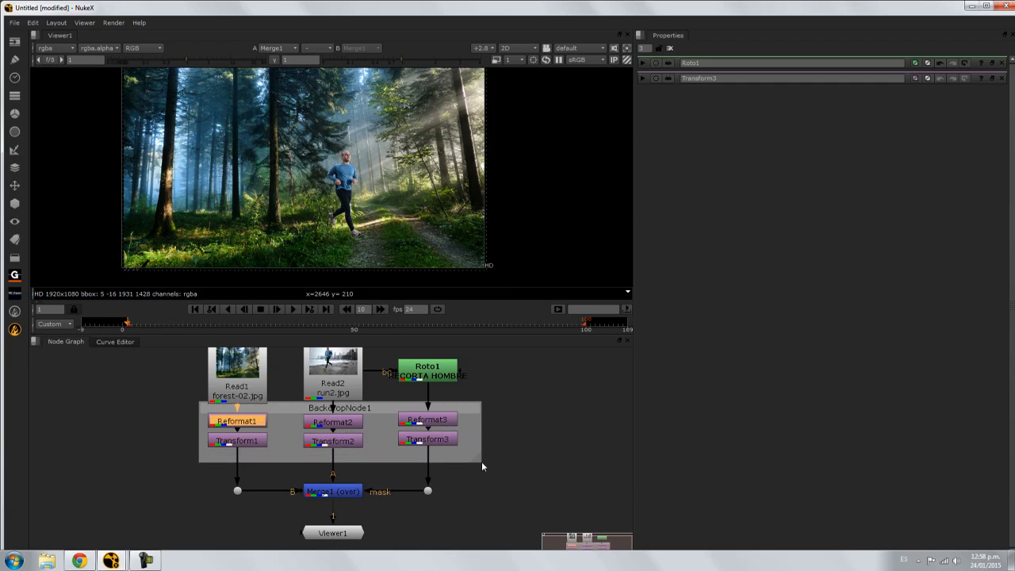
# Shift the backdrop slightly down from the Read nodes and reposition the Reformat and Transform nodes inside it
pyautogui.moveTo(395, 406)
pyautogui.mouseDown()
pyautogui.moveTo(321, 407)
pyautogui.moveTo(299, 429)
pyautogui.moveTo(453, 416)
pyautogui.moveTo(387, 415)
pyautogui.moveTo(395, 425)
pyautogui.mouseUp()
pyautogui.click(484, 399)
pyautogui.click(432, 439)
pyautogui.moveTo(429, 457); pyautogui.dragTo(428, 445)
pyautogui.moveTo(342, 456); pyautogui.dragTo(335, 442)
pyautogui.moveTo(236, 449)
pyautogui.mouseDown()
pyautogui.moveTo(234, 463)
pyautogui.moveTo(240, 443)
pyautogui.mouseUp()
# Rename the backdrop node as AJUSTE_DE_TAMAÑO
pyautogui.click(364, 424)
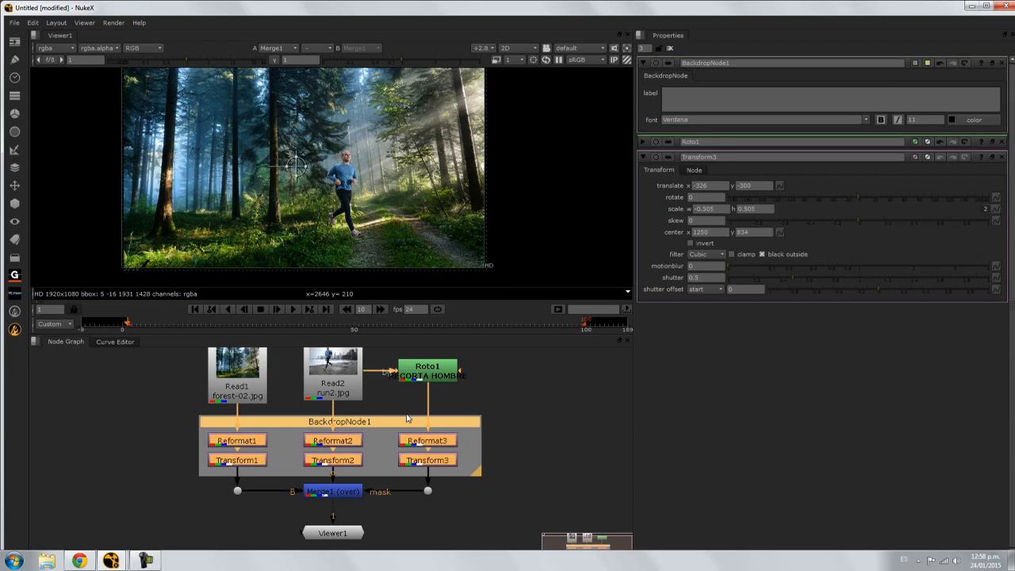
pyautogui.doubleClick(751, 62)
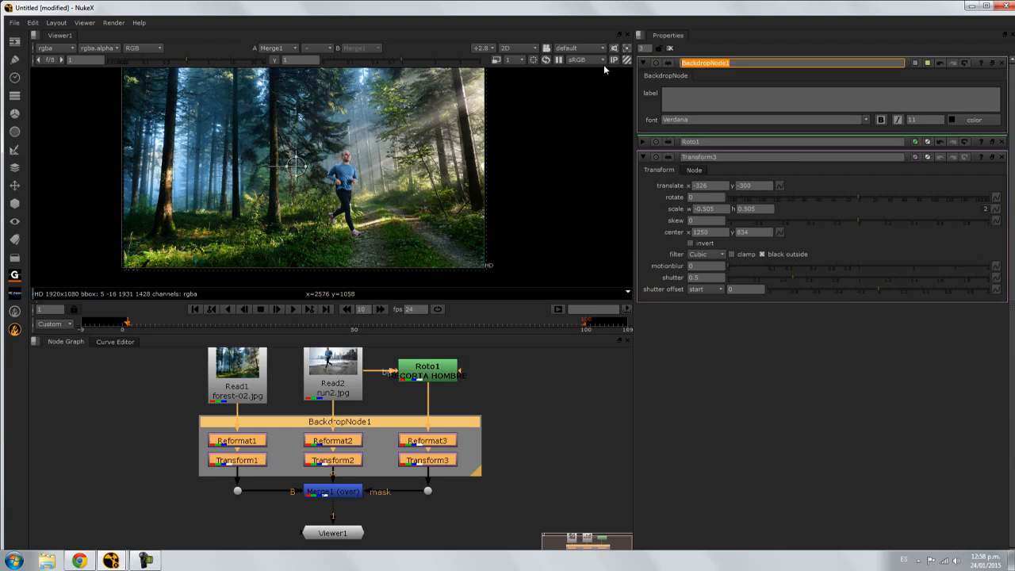
pyautogui.write('AJUSTE_DE_TAMAÑO')
pyautogui.press('Return')
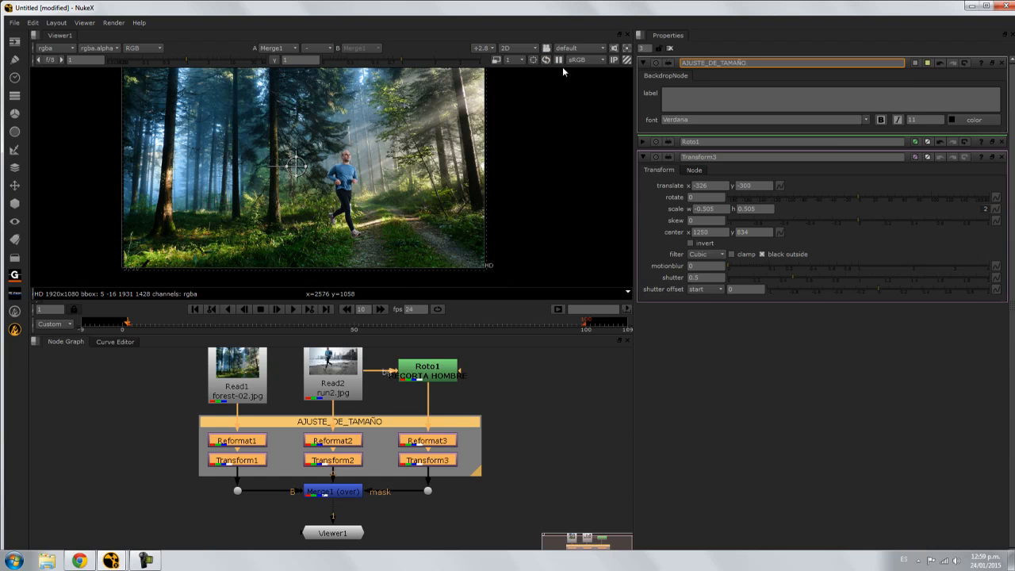
pyautogui.click(540, 385)
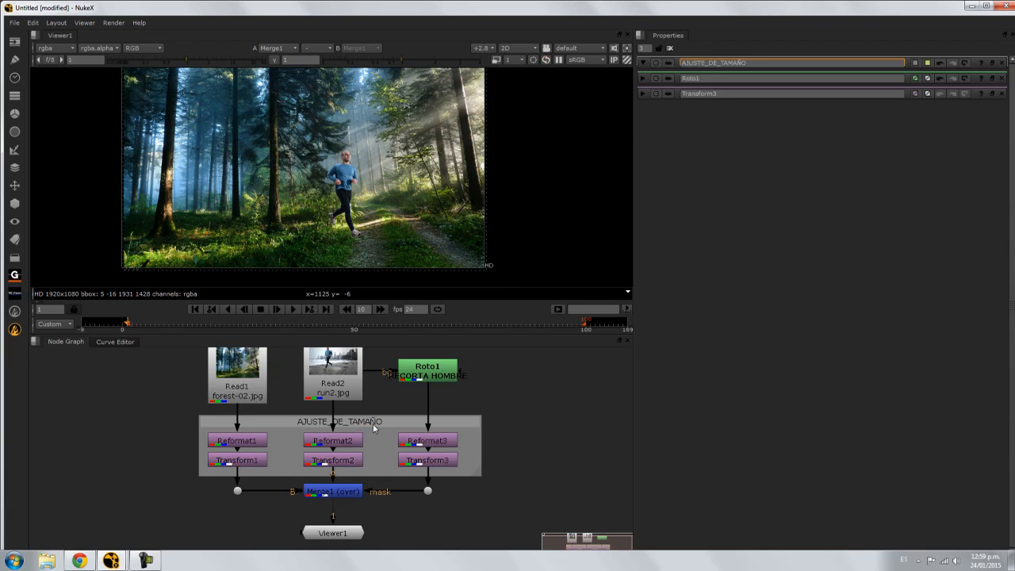
# Move Merge1 and its two elbow dots slightly further below the backdrop and realign them with their branches
pyautogui.click(374, 423)
pyautogui.moveTo(380, 433)
pyautogui.mouseDown(button='middle')
pyautogui.moveTo(380, 444)
pyautogui.moveTo(395, 394)
pyautogui.moveTo(396, 427)
pyautogui.mouseUp(button='middle')
pyautogui.moveTo(352, 481); pyautogui.dragTo(350, 491)
pyautogui.moveTo(208, 508); pyautogui.dragTo(497, 477)
pyautogui.moveTo(344, 495)
pyautogui.mouseDown()
pyautogui.moveTo(343, 505)
pyautogui.moveTo(352, 493)
pyautogui.mouseUp()
pyautogui.click(410, 504)
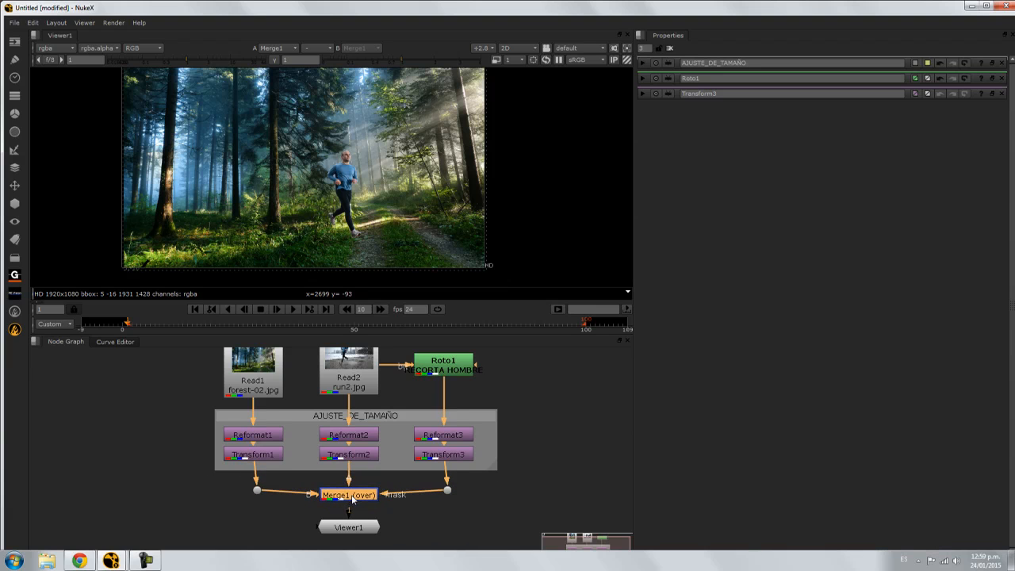
pyautogui.moveTo(457, 486); pyautogui.dragTo(235, 498)
pyautogui.click(346, 492)
pyautogui.moveTo(446, 491); pyautogui.dragTo(448, 494)
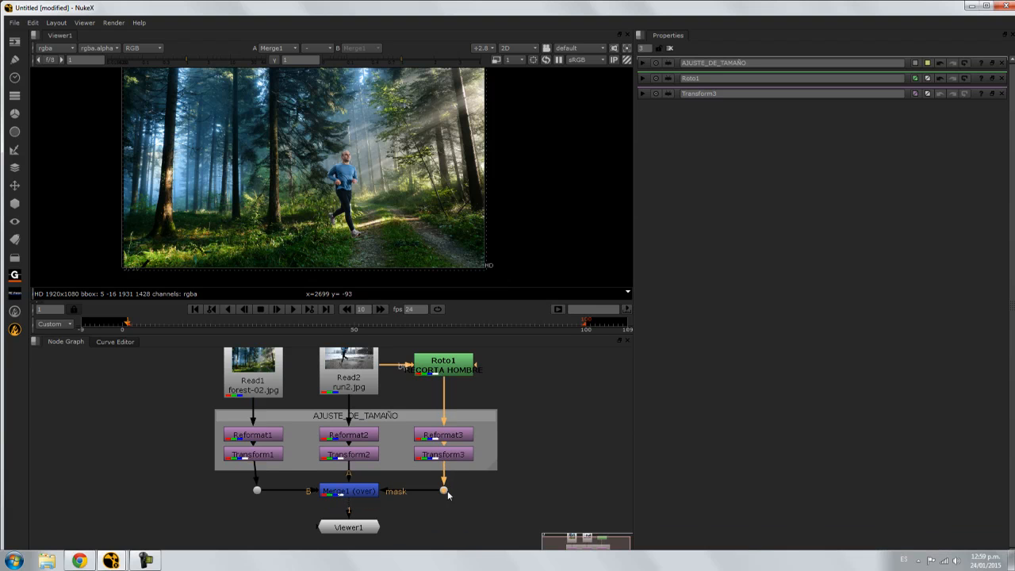
pyautogui.moveTo(259, 490); pyautogui.dragTo(256, 489)
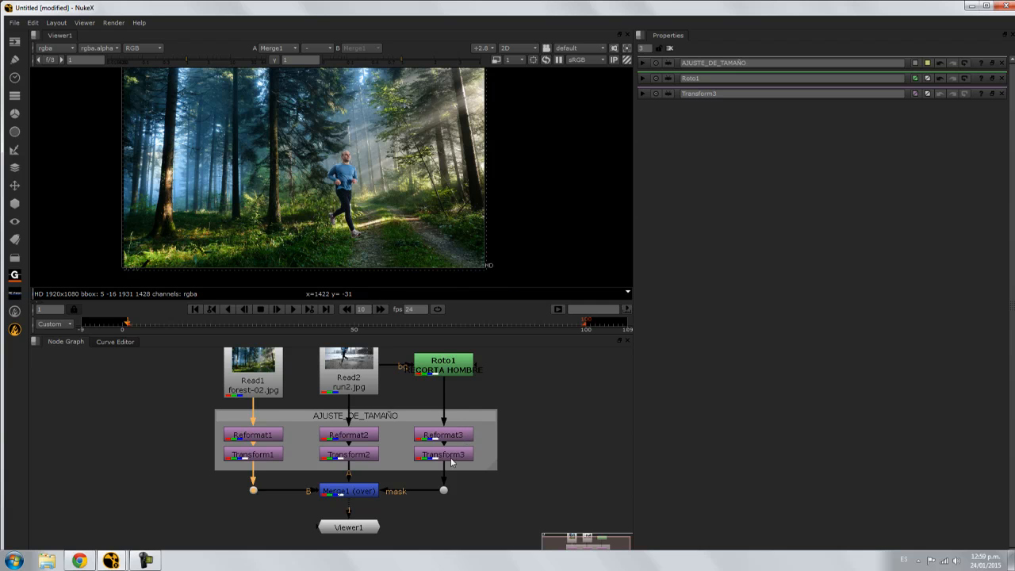
# Try repositioning the image and mask separately with the Transform2 and Transform3 handles, and undo the moves
pyautogui.doubleClick(449, 458)
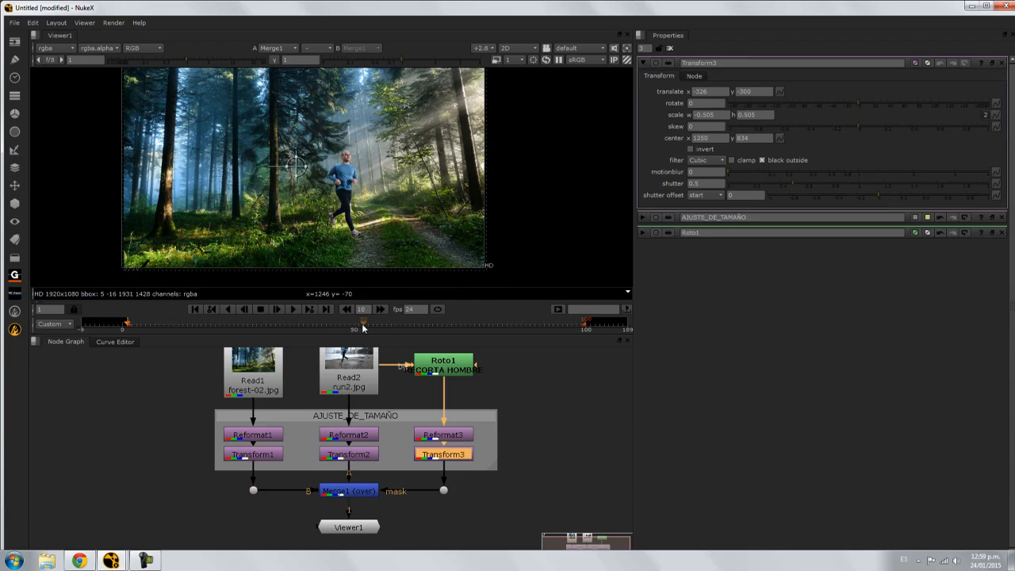
pyautogui.press('ctrl')
pyautogui.keyDown('ctrl'); pyautogui.doubleClick(356, 457); pyautogui.keyUp('ctrl')
pyautogui.hotkey('ctrl', 'z')
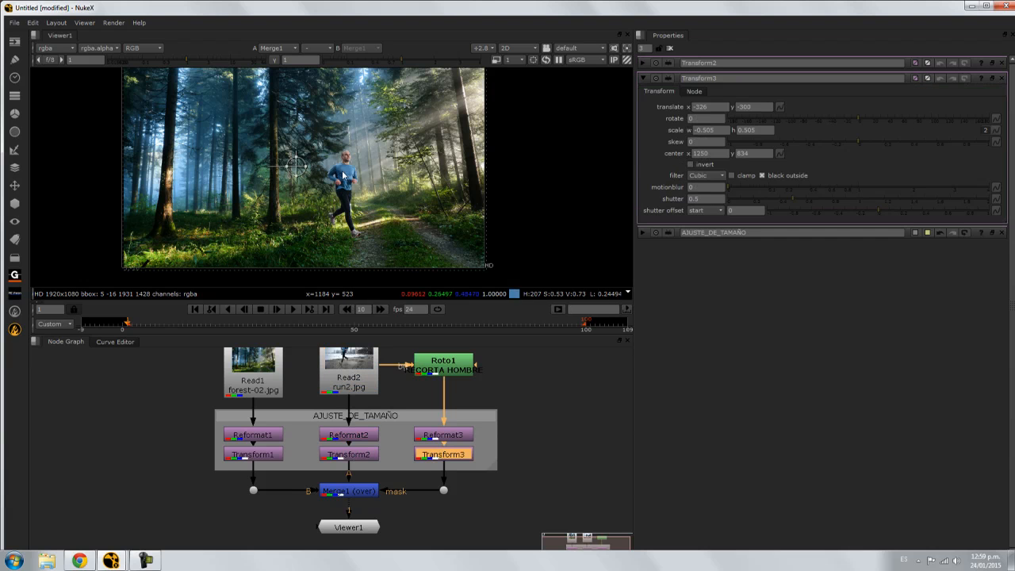
pyautogui.doubleClick(467, 455)
pyautogui.moveTo(295, 166); pyautogui.dragTo(363, 171)
pyautogui.hotkey('ctrl', 'z')
pyautogui.hotkey('ctrl', 'z')
pyautogui.hotkey('ctrl', 'z')
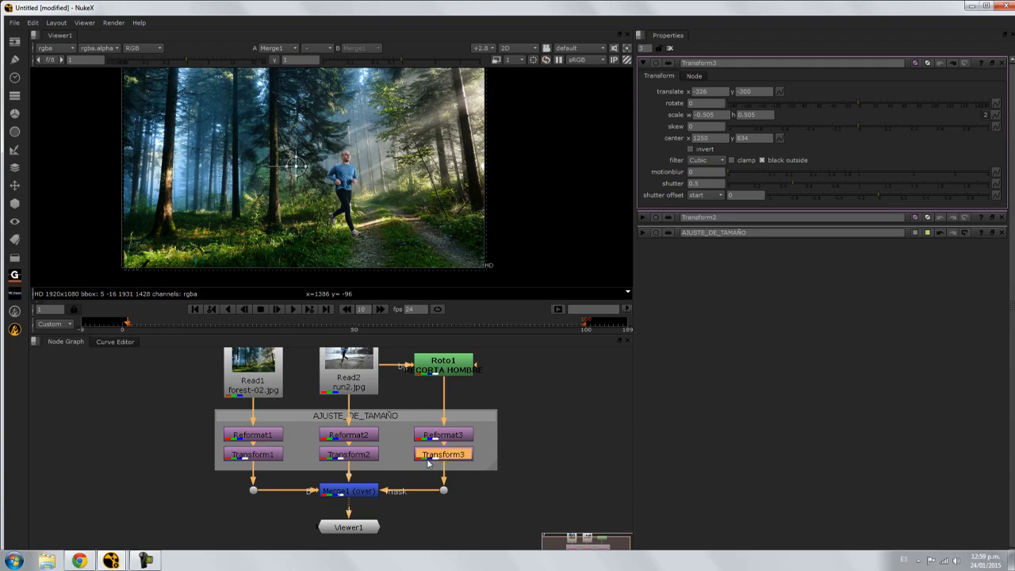
# Show the Transform2 and Transform3 properties together and link Transform3's translate x to Transform2's translate x
pyautogui.doubleClick(371, 457)
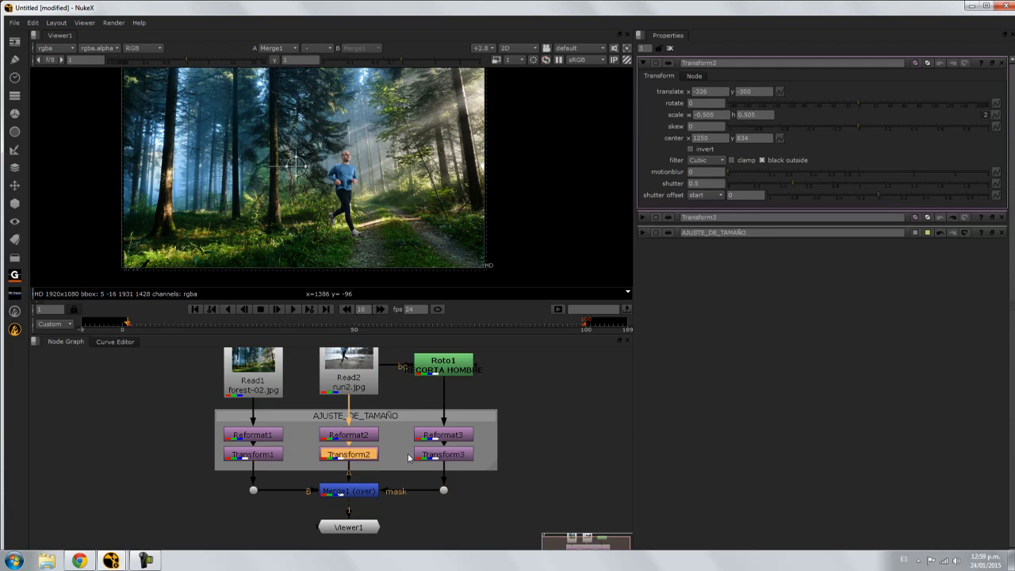
pyautogui.click(643, 217)
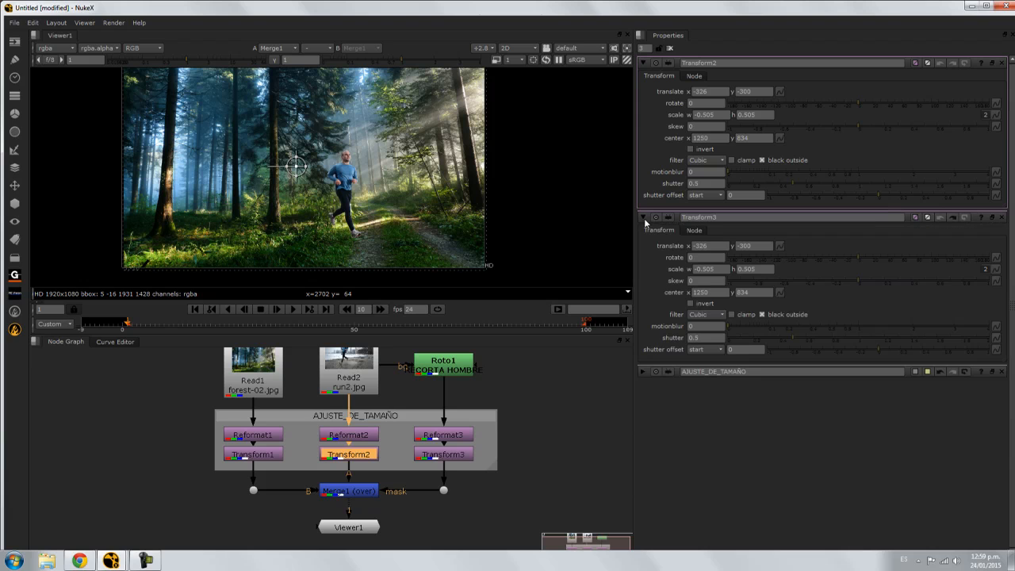
pyautogui.click(708, 91)
pyautogui.keyDown('ctrl'); pyautogui.moveTo(714, 160); pyautogui.dragTo(709, 246); pyautogui.keyUp('ctrl')
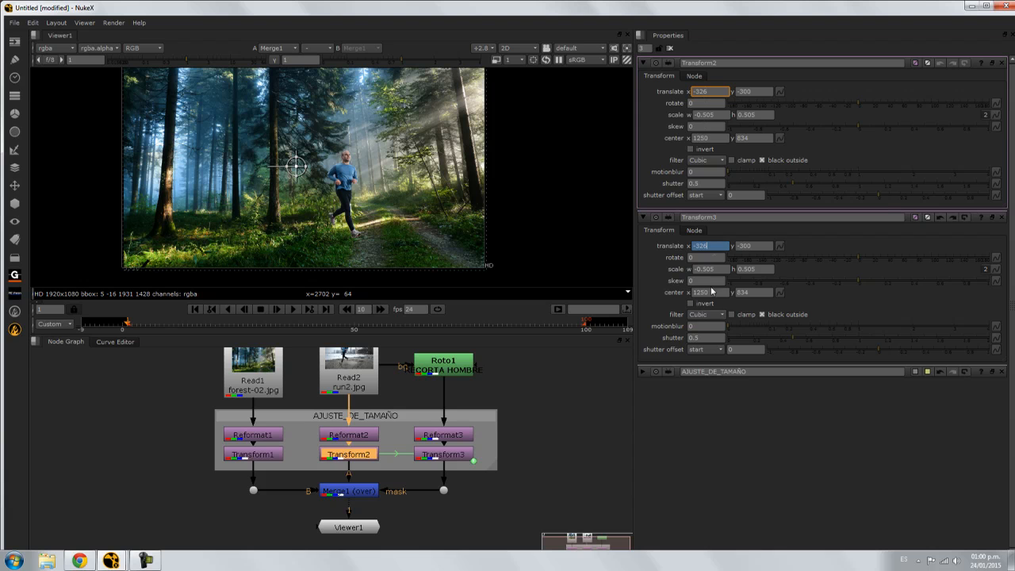
pyautogui.scroll(3, 414, 468)
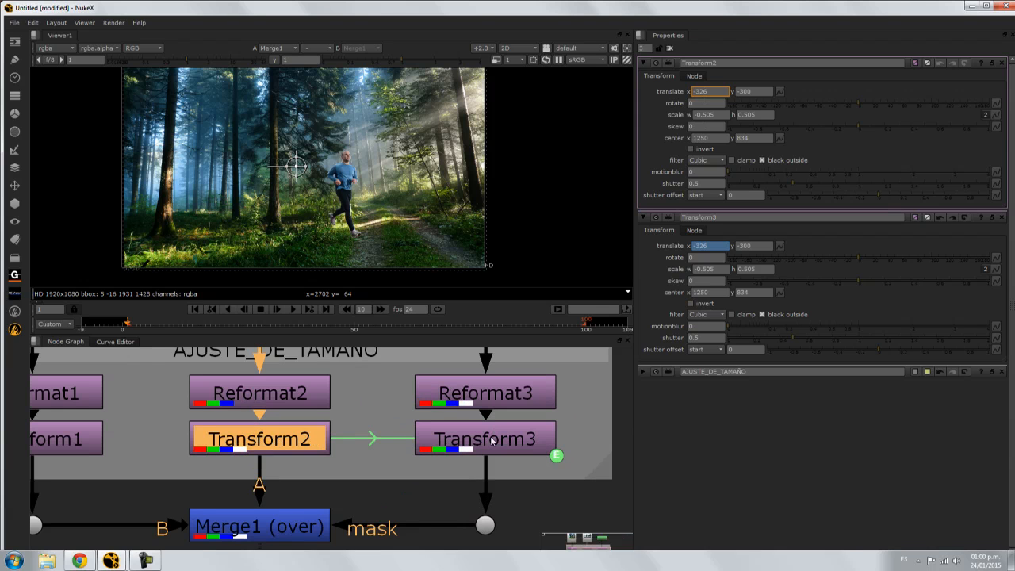
# Link Transform3's translate y to Transform2's translate y, and test the link by moving Transform2's handle
pyautogui.click(761, 94)
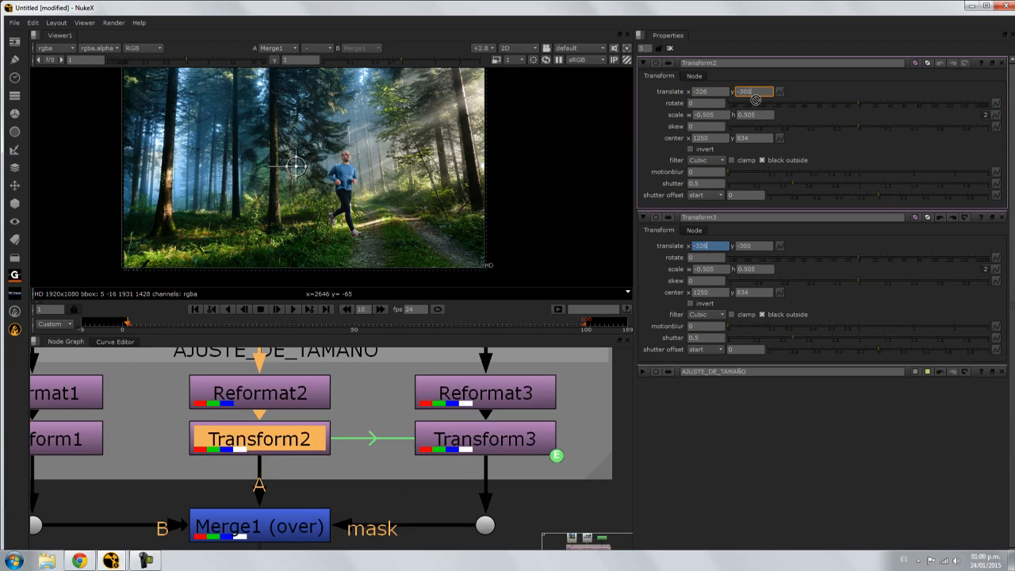
pyautogui.click(754, 246)
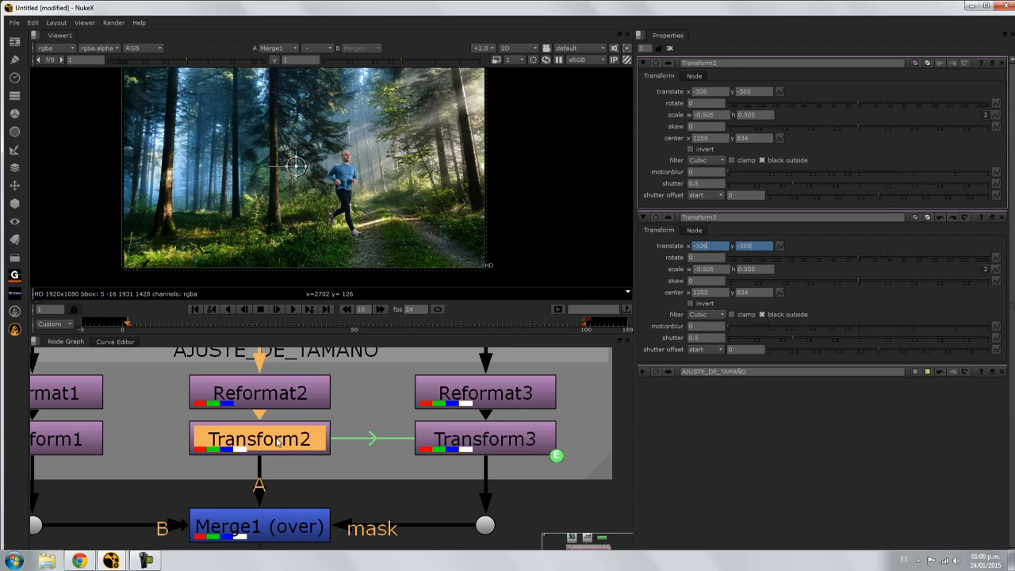
pyautogui.moveTo(299, 167)
pyautogui.mouseDown()
pyautogui.moveTo(275, 168)
pyautogui.moveTo(316, 160)
pyautogui.moveTo(351, 178)
pyautogui.mouseUp()
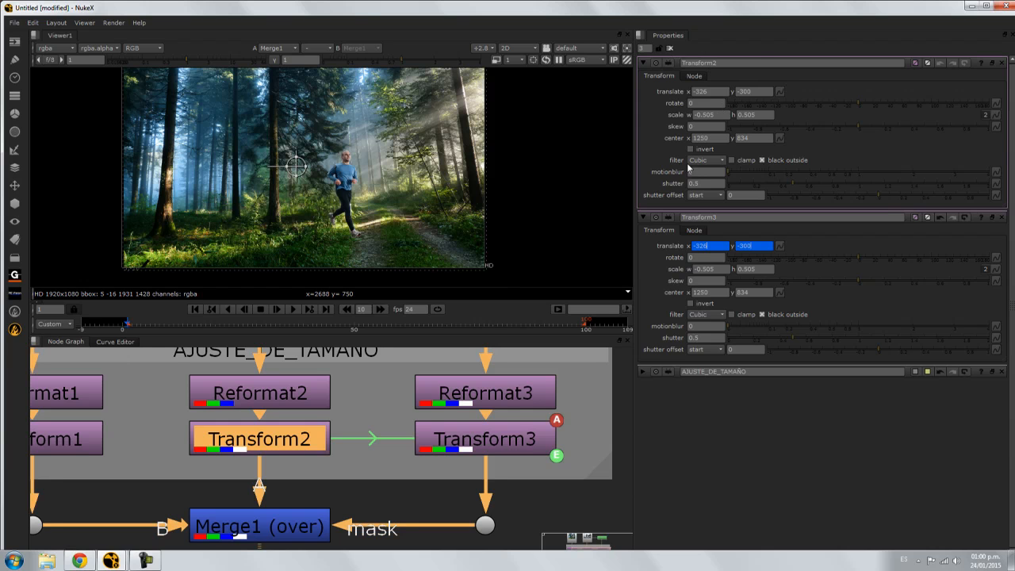
pyautogui.click(671, 49)
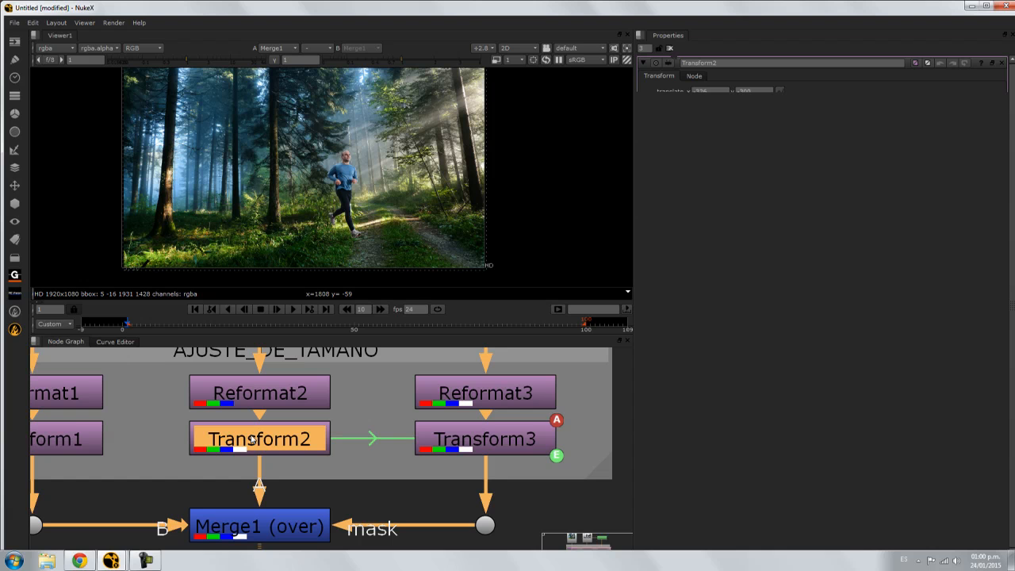
# Reopen Transform2's properties and reposition the linked runner and mask with its handle to about x -86, y -262
pyautogui.doubleClick(252, 440)
pyautogui.moveTo(295, 165); pyautogui.dragTo(284, 194)
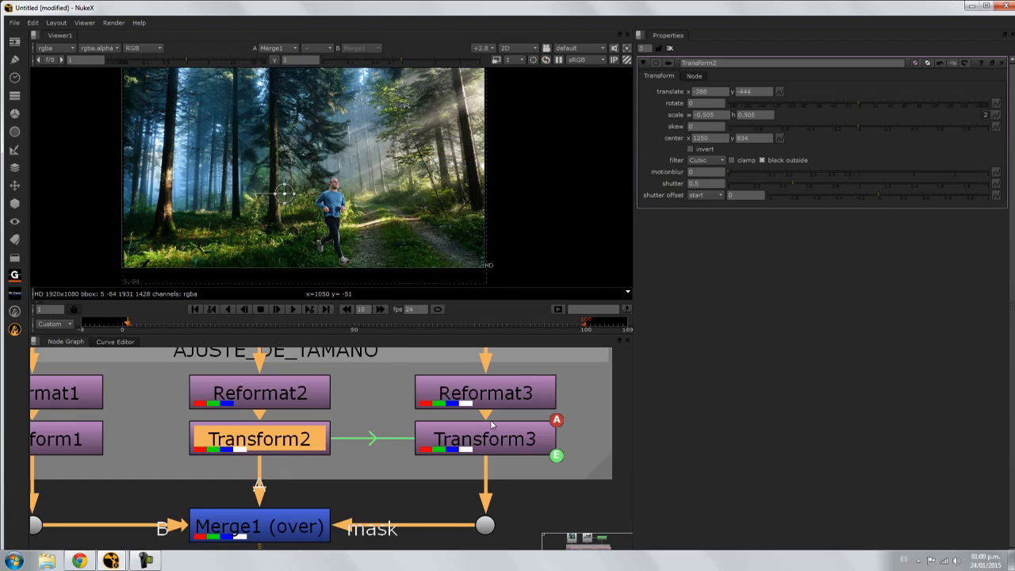
pyautogui.scroll(-2, 480, 417)
pyautogui.moveTo(457, 397); pyautogui.dragTo(462, 481, button='middle')
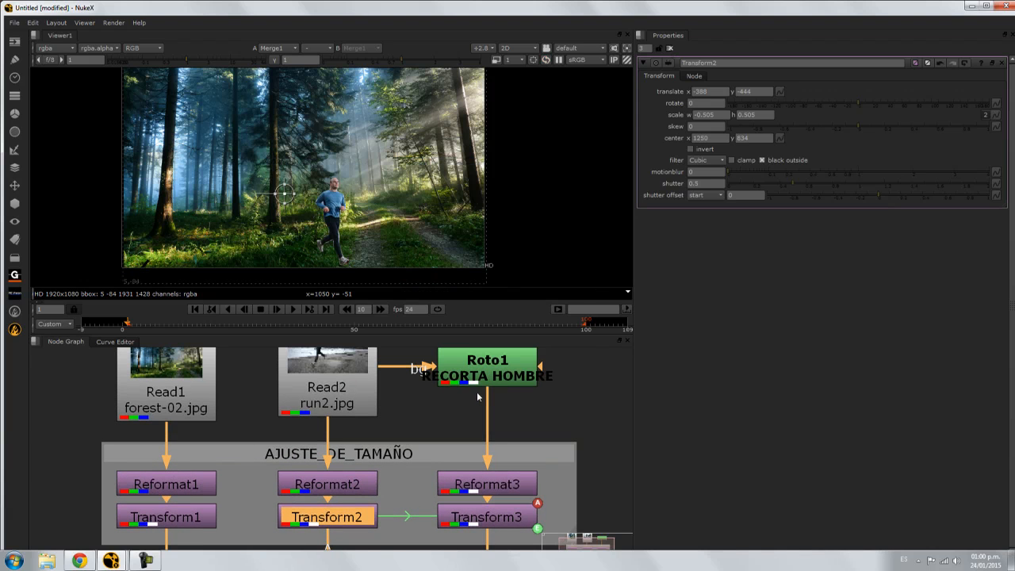
pyautogui.moveTo(285, 193); pyautogui.dragTo(343, 160)
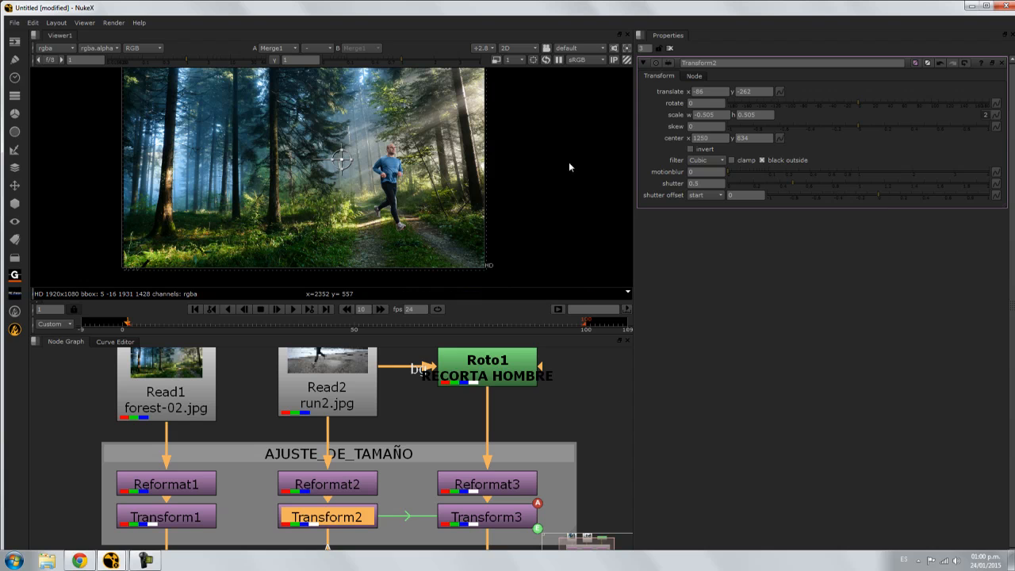
# Try changing only Transform2's scale width and return it to -0.505
pyautogui.click(704, 114)
pyautogui.press('Down')
pyautogui.press('Down')
pyautogui.press('Up')
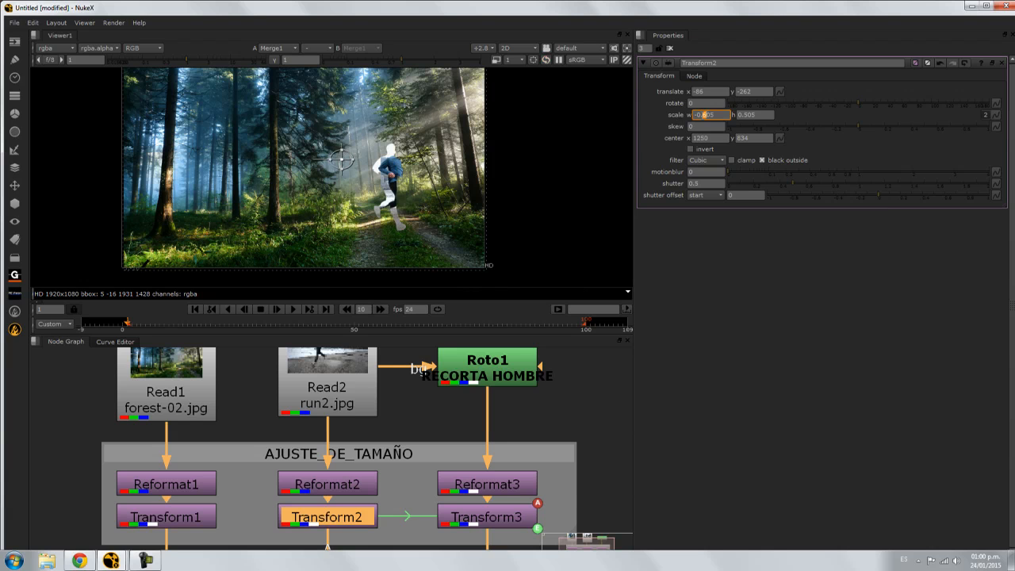
pyautogui.press('Up')
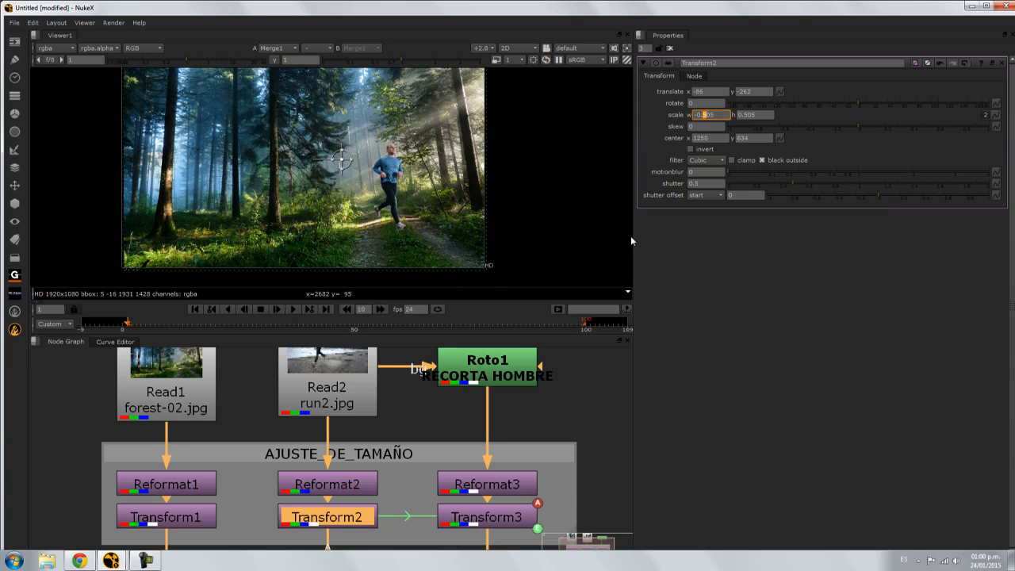
# Show the Transform3 and Transform2 properties together and link Transform3's scale w and h to Transform2's scale w and h
pyautogui.doubleClick(479, 517)
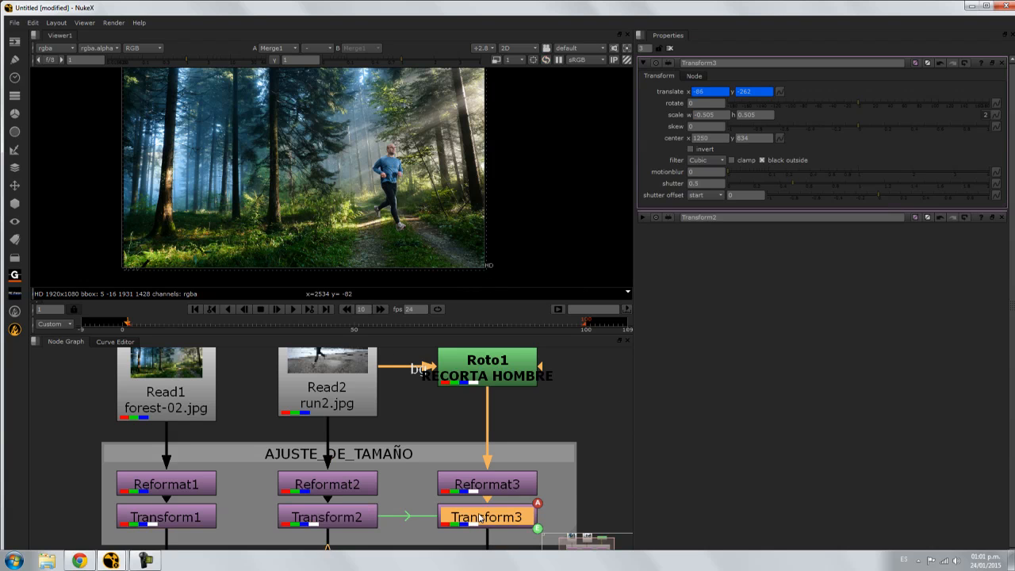
pyautogui.click(643, 217)
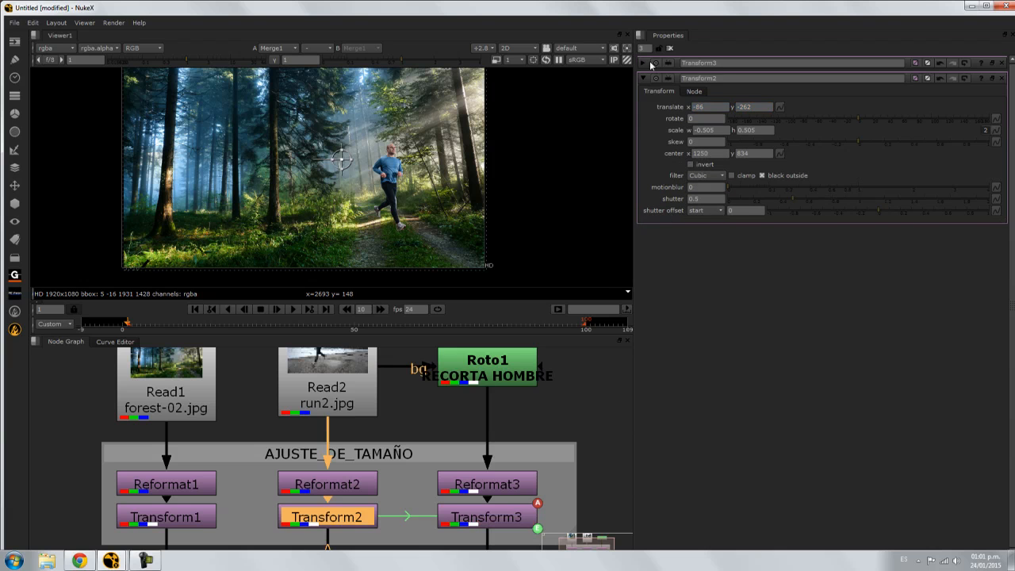
pyautogui.click(644, 63)
pyautogui.click(644, 217)
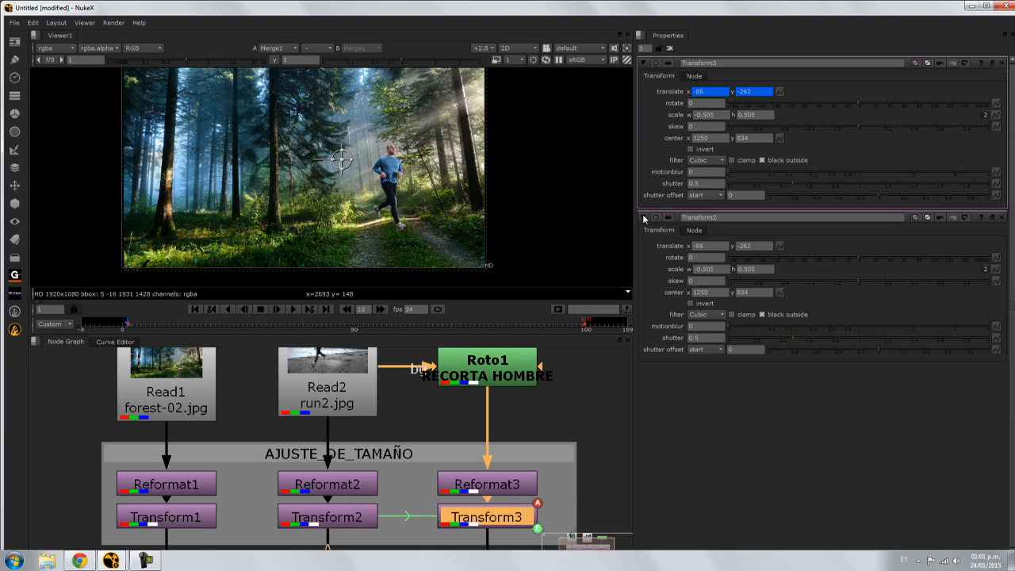
pyautogui.click(712, 269)
pyautogui.scroll(1, 717, 267)
pyautogui.doubleClick(708, 269)
pyautogui.keyDown('ctrl'); pyautogui.moveTo(713, 263); pyautogui.dragTo(709, 115); pyautogui.keyUp('ctrl')
pyautogui.keyDown('ctrl'); pyautogui.moveTo(756, 269); pyautogui.dragTo(754, 115); pyautogui.keyUp('ctrl')
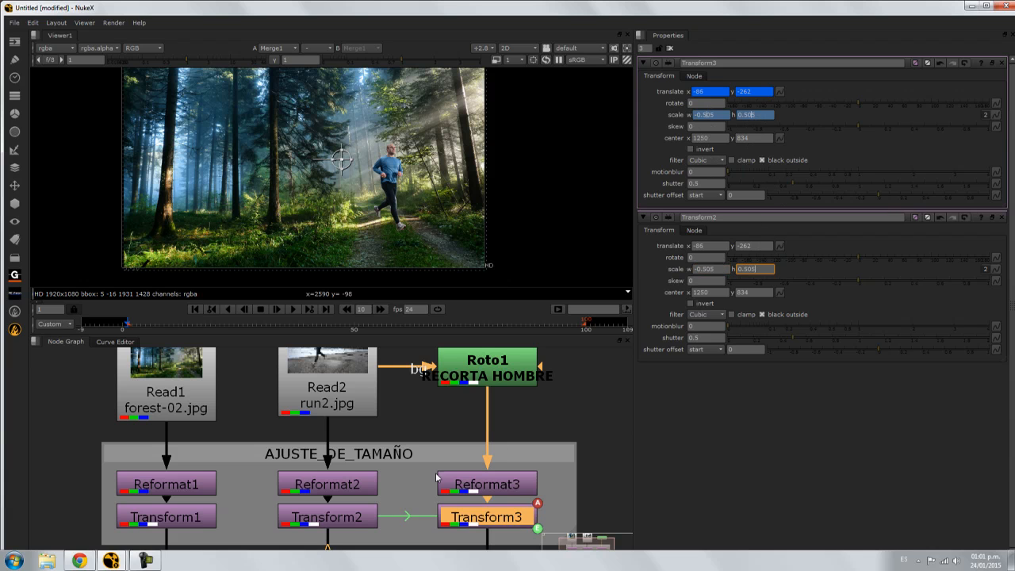
# Test the scale link by changing Transform2's scale width, and restore it to -0.505
pyautogui.click(361, 511)
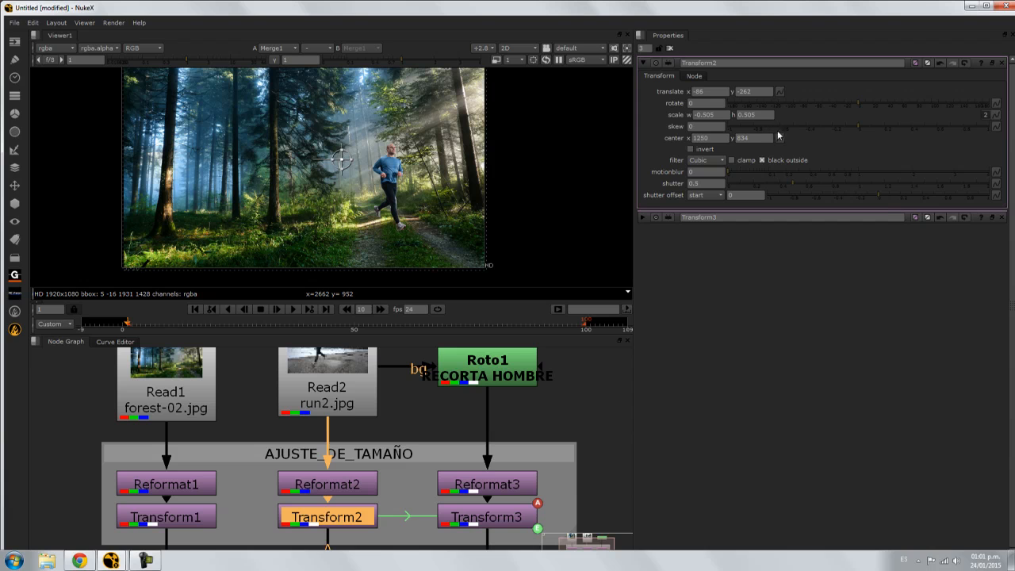
pyautogui.click(703, 114)
pyautogui.press('Up')
pyautogui.press('Up')
pyautogui.press('Up')
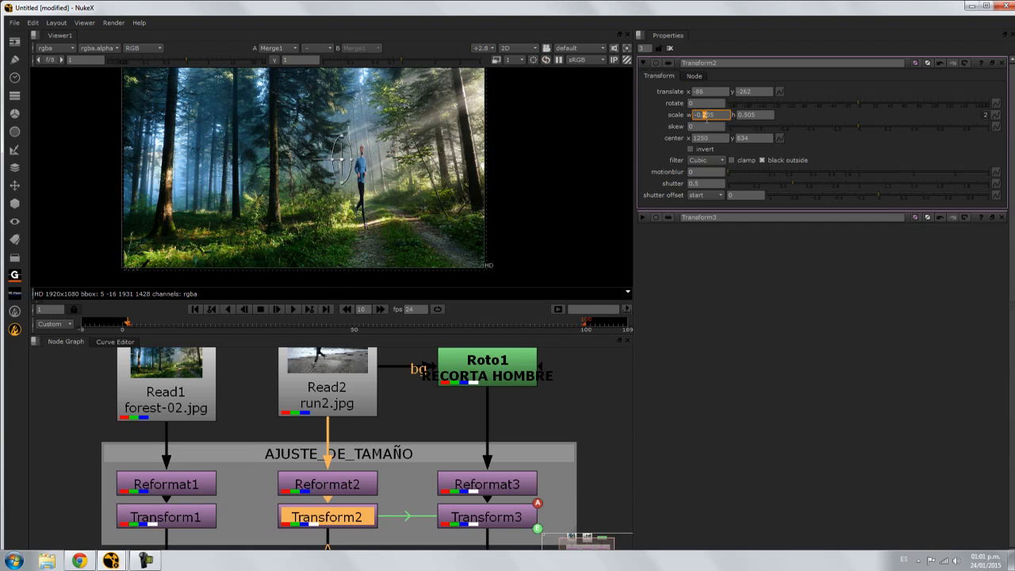
pyautogui.write('5')
pyautogui.press('Return')
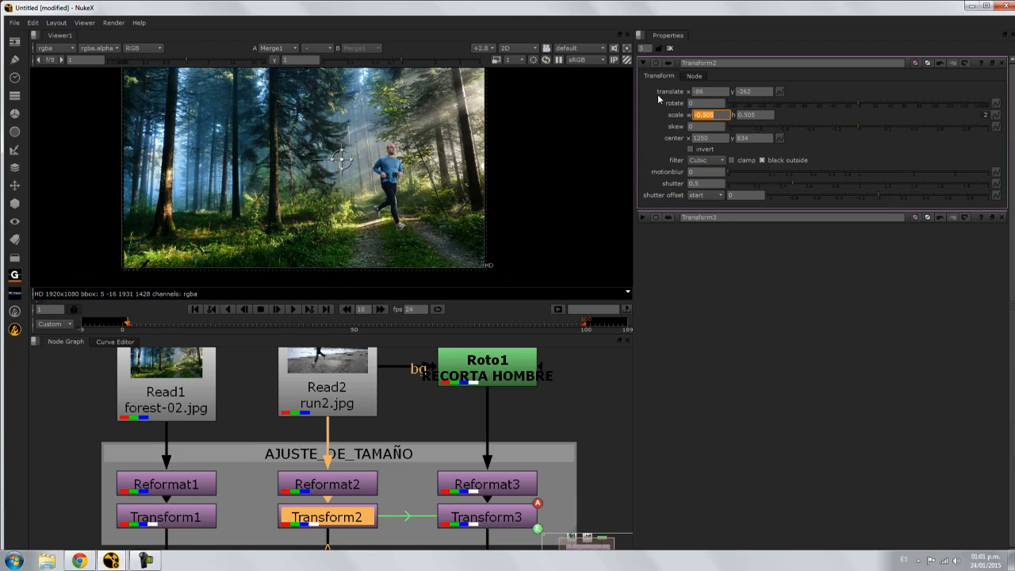
# Set Transform2's scale to -0.405 in width and 0.405 in height
pyautogui.click(706, 114)
pyautogui.click(740, 114)
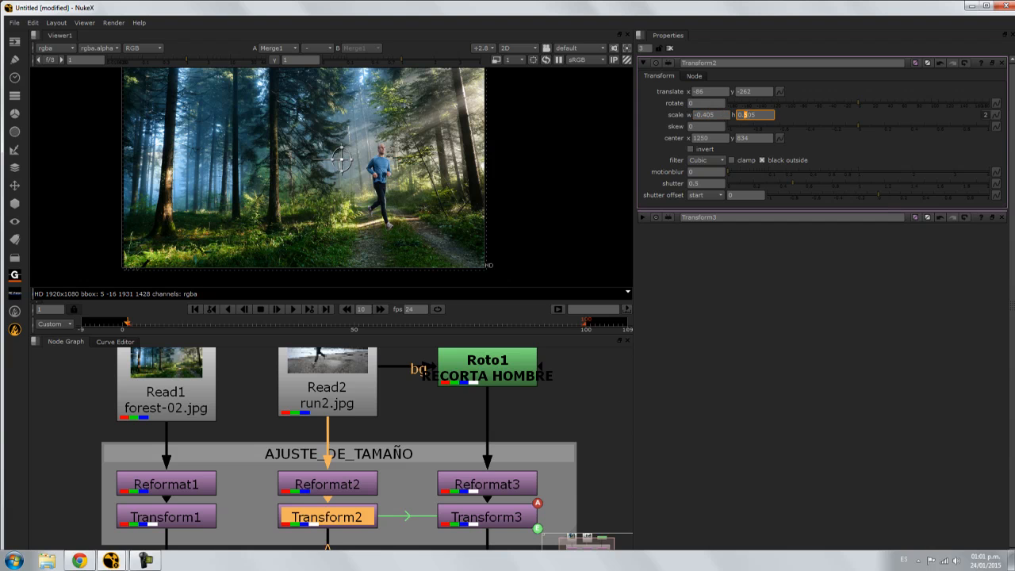
pyautogui.write('4')
pyautogui.press('Return')
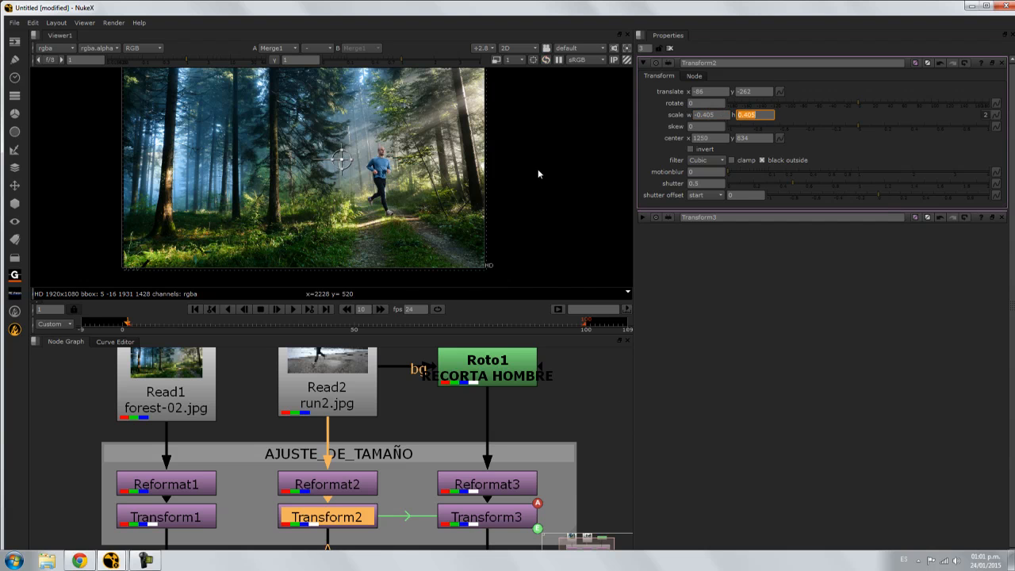
# Move the runner along the forest path with Transform2's handle to about x -24, y -304, and inspect the cut-out up close
pyautogui.moveTo(341, 160); pyautogui.dragTo(356, 167)
pyautogui.scroll(2, 359, 164)
pyautogui.scroll(1, 359, 164)
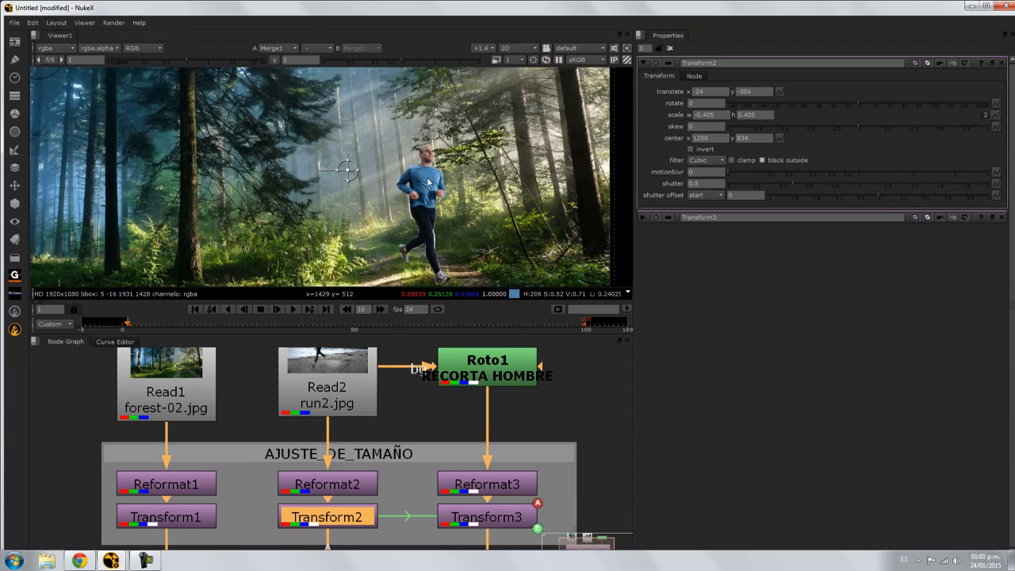
pyautogui.scroll(2, 435, 256)
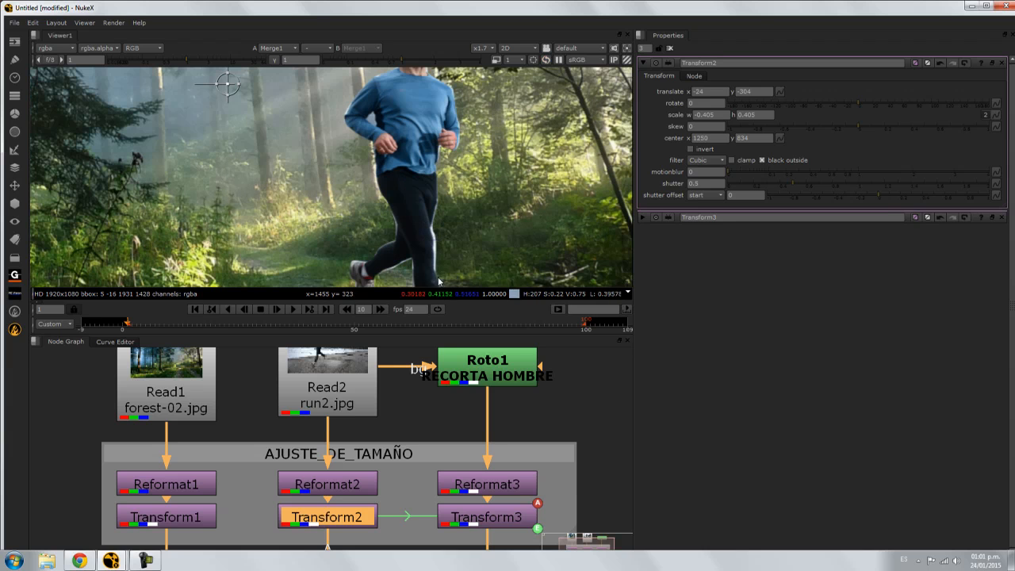
pyautogui.scroll(-2, 428, 250)
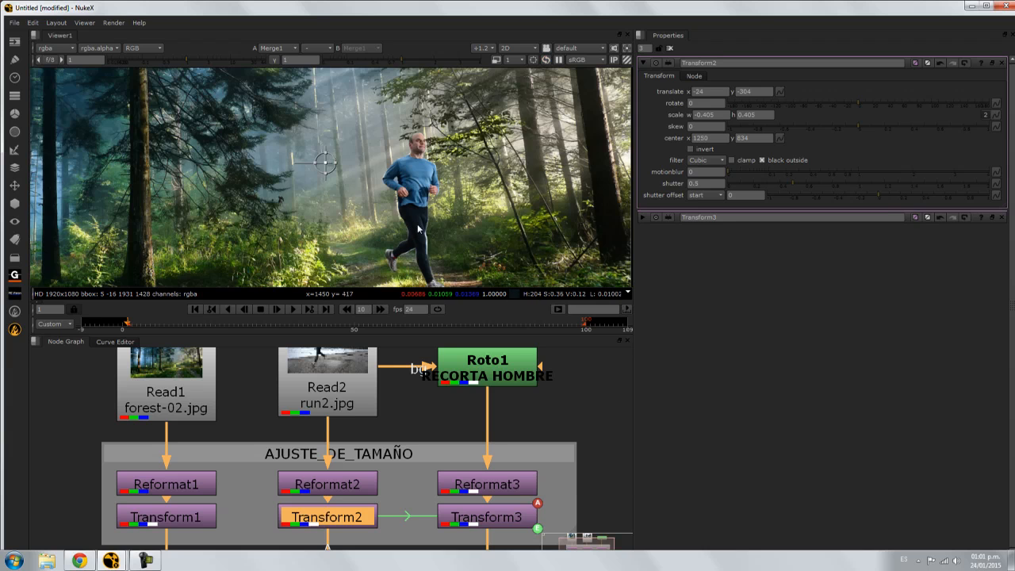
pyautogui.scroll(2, 455, 234)
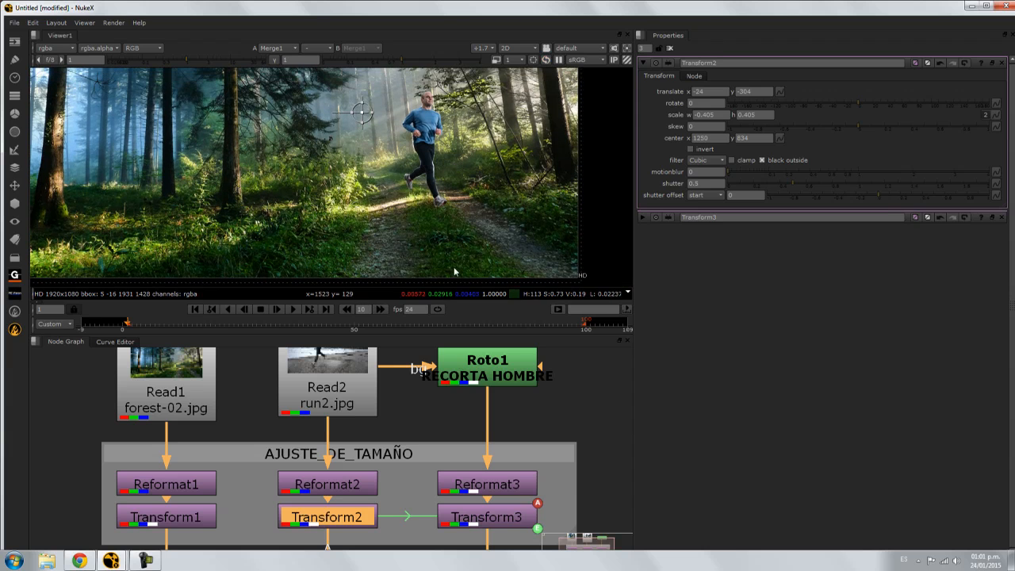
pyautogui.scroll(3, 388, 383)
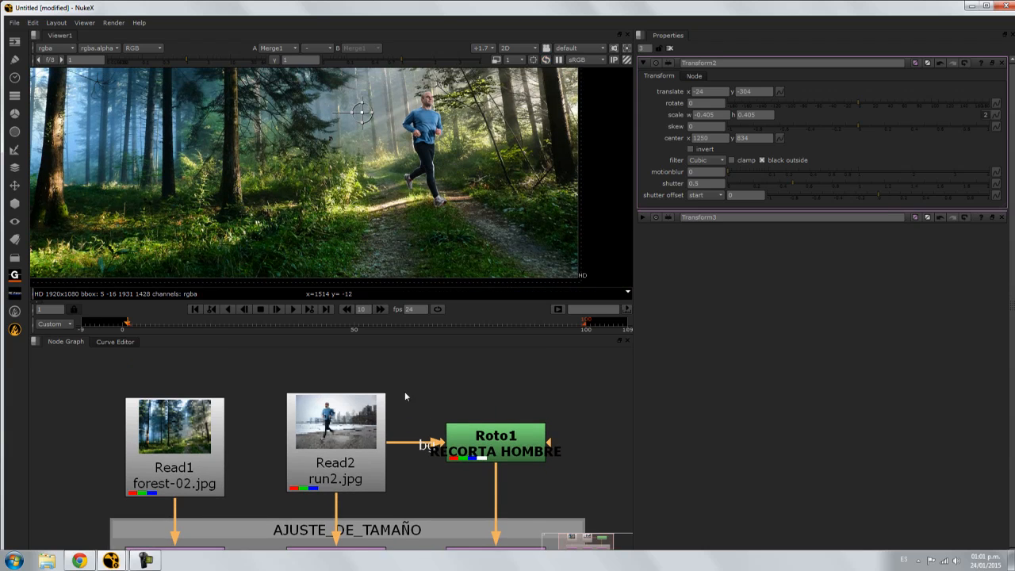
# Open Roto1 and pull the Bezier1 points around the runner's legs inward to remove the light fringe
pyautogui.click(496, 456)
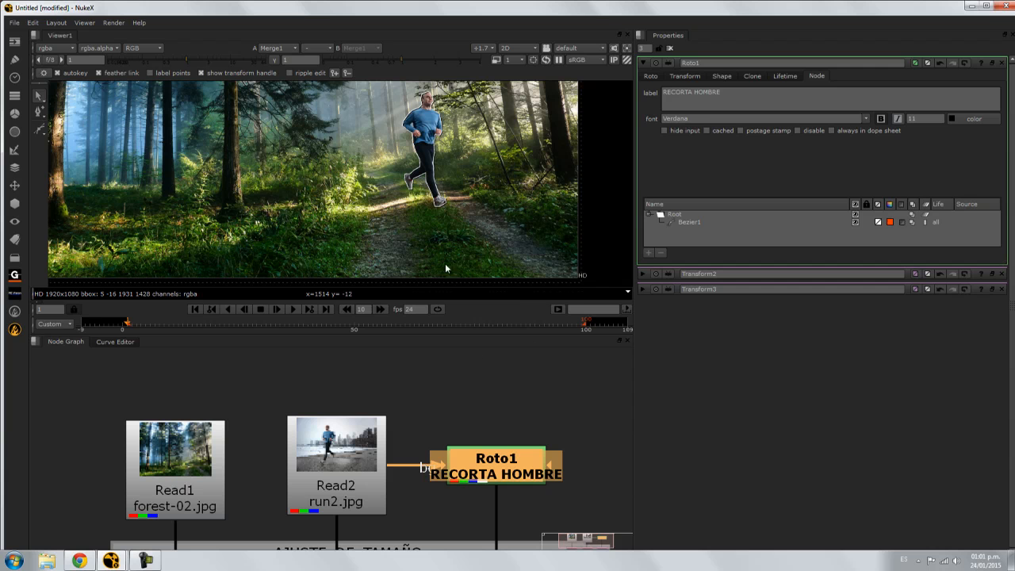
pyautogui.scroll(2, 429, 163)
pyautogui.scroll(4, 429, 163)
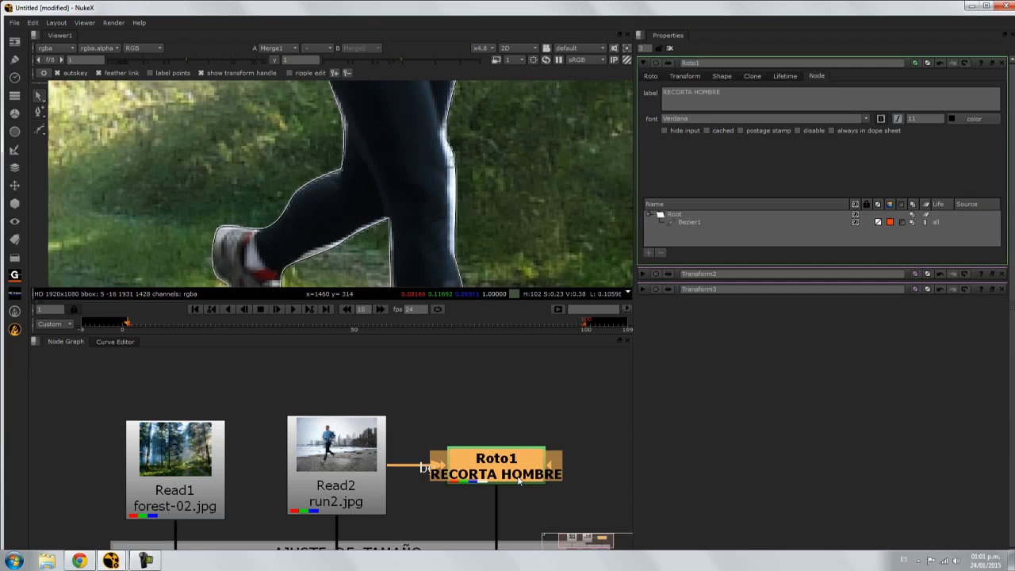
pyautogui.click(456, 172)
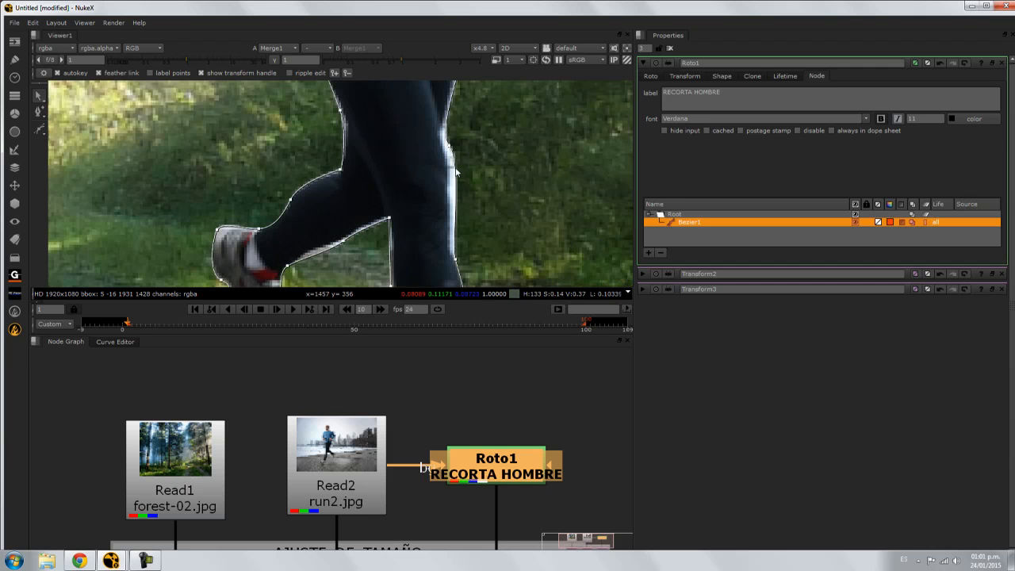
pyautogui.moveTo(450, 146); pyautogui.dragTo(442, 147)
pyautogui.moveTo(477, 232); pyautogui.dragTo(476, 196, button='middle')
pyautogui.moveTo(455, 223); pyautogui.dragTo(448, 218)
pyautogui.moveTo(443, 109); pyautogui.dragTo(439, 110)
pyautogui.click(339, 210)
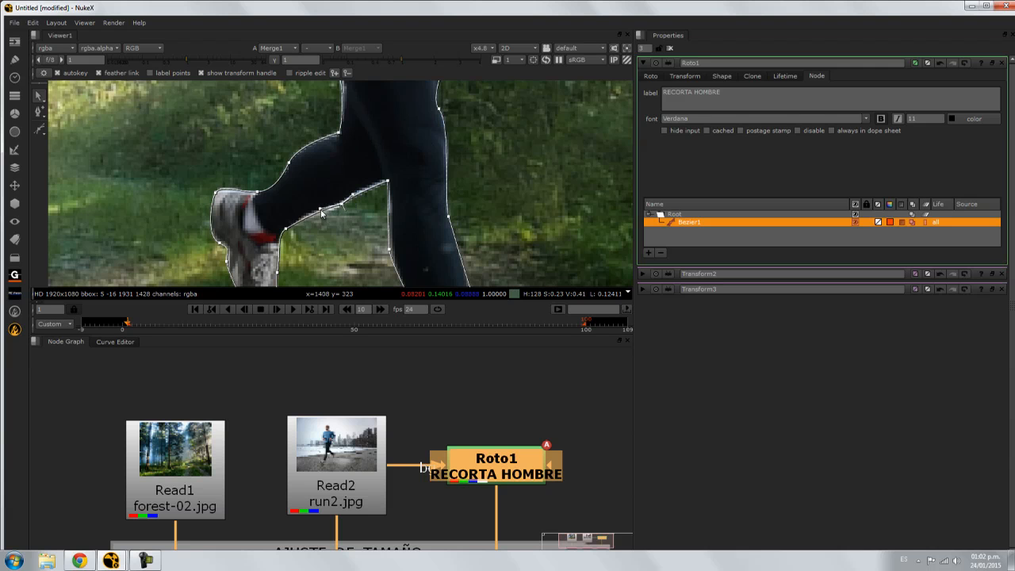
# Tighten the Bezier1 outline along the runner's thighs and hip
pyautogui.moveTo(355, 122); pyautogui.dragTo(361, 229, button='middle')
pyautogui.click(349, 263)
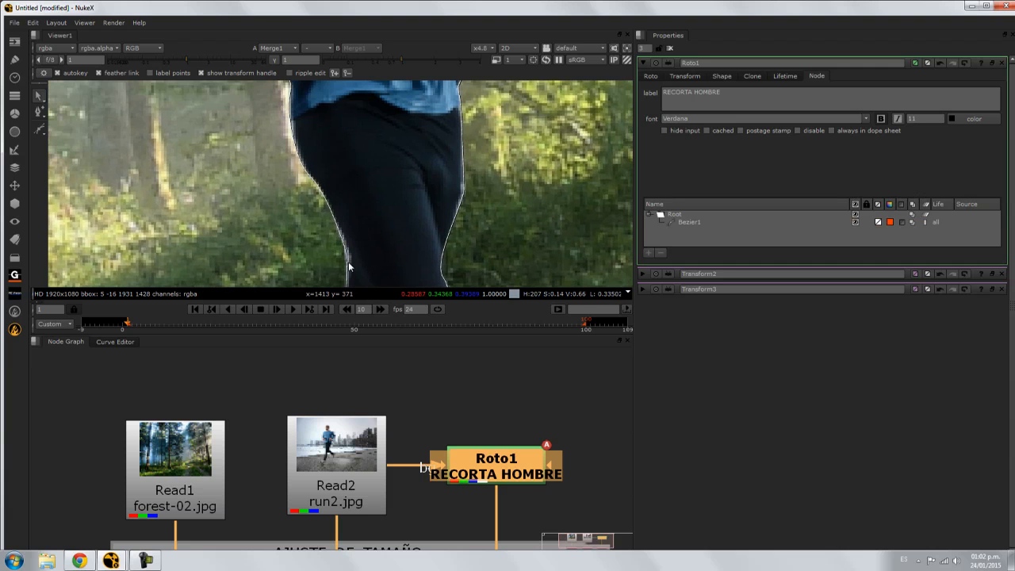
pyautogui.click(344, 243)
pyautogui.click(457, 191)
pyautogui.click(462, 188)
pyautogui.moveTo(464, 189); pyautogui.dragTo(461, 187)
# Refine the Bezier1 outline around the runner's neck, face and top of the head
pyautogui.moveTo(433, 155); pyautogui.dragTo(439, 240, button='middle')
pyautogui.moveTo(424, 99); pyautogui.dragTo(426, 213, button='middle')
pyautogui.moveTo(410, 149); pyautogui.dragTo(405, 214, button='middle')
pyautogui.moveTo(395, 92); pyautogui.dragTo(394, 176, button='middle')
pyautogui.moveTo(372, 150); pyautogui.dragTo(371, 156)
pyautogui.moveTo(448, 182); pyautogui.dragTo(444, 180)
pyautogui.click(462, 126)
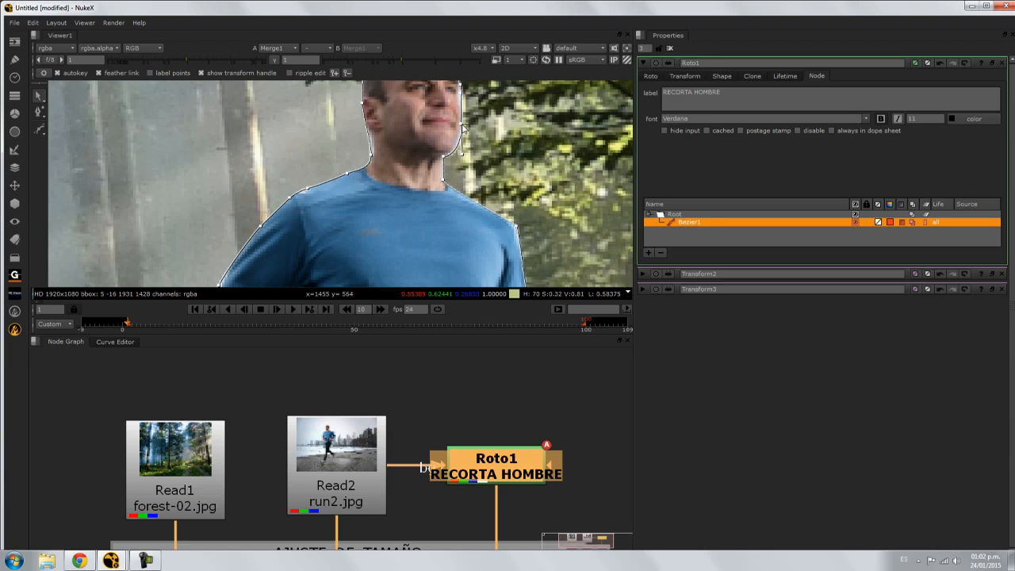
pyautogui.moveTo(467, 142); pyautogui.dragTo(466, 220, button='middle')
pyautogui.click(427, 125)
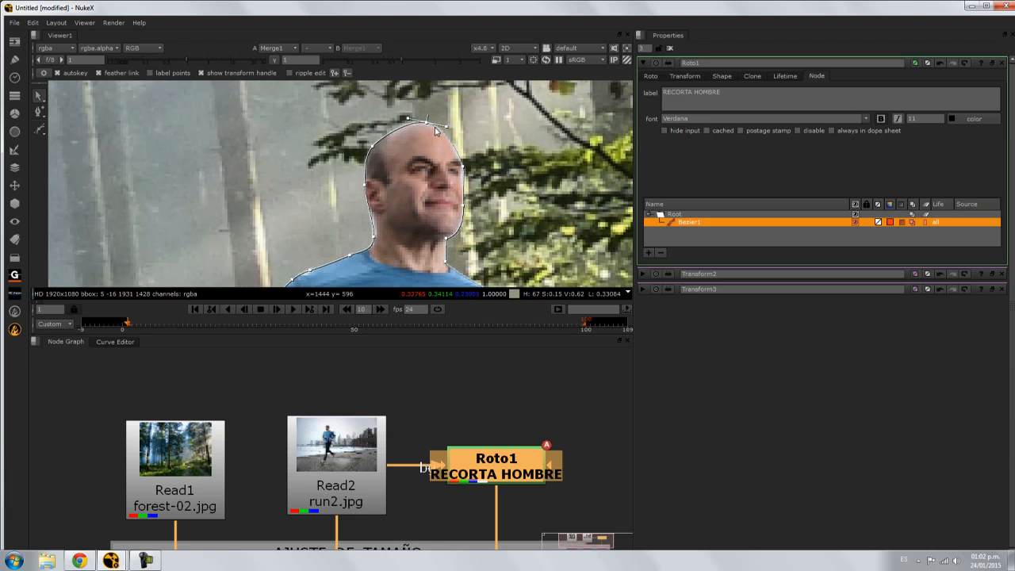
pyautogui.moveTo(428, 123); pyautogui.dragTo(426, 124)
pyautogui.moveTo(454, 198); pyautogui.dragTo(454, 123, button='middle')
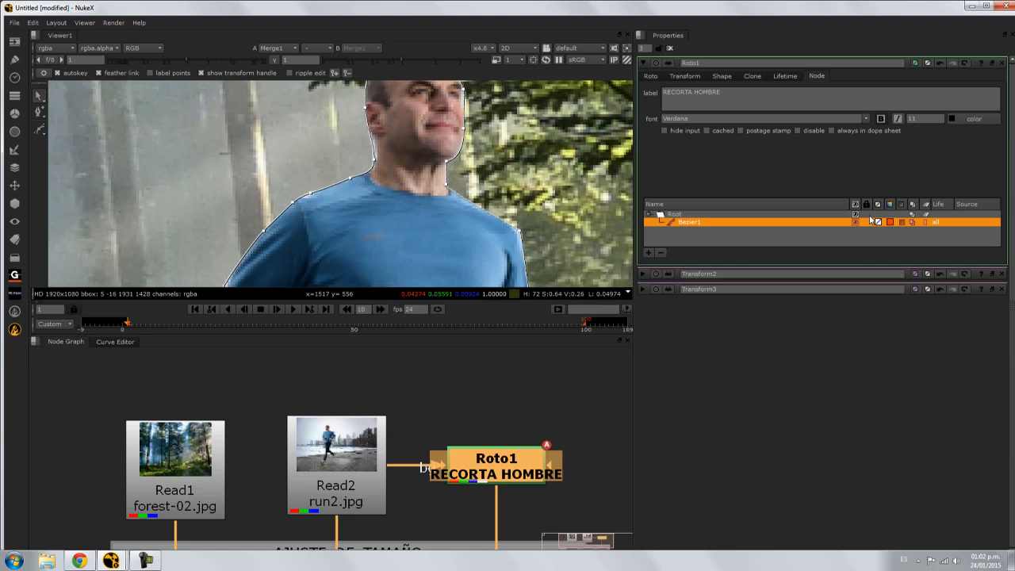
# Look through Roto1's settings, try adjusting Bezier1's feather, and deselect the shape
pyautogui.click(685, 76)
pyautogui.click(722, 76)
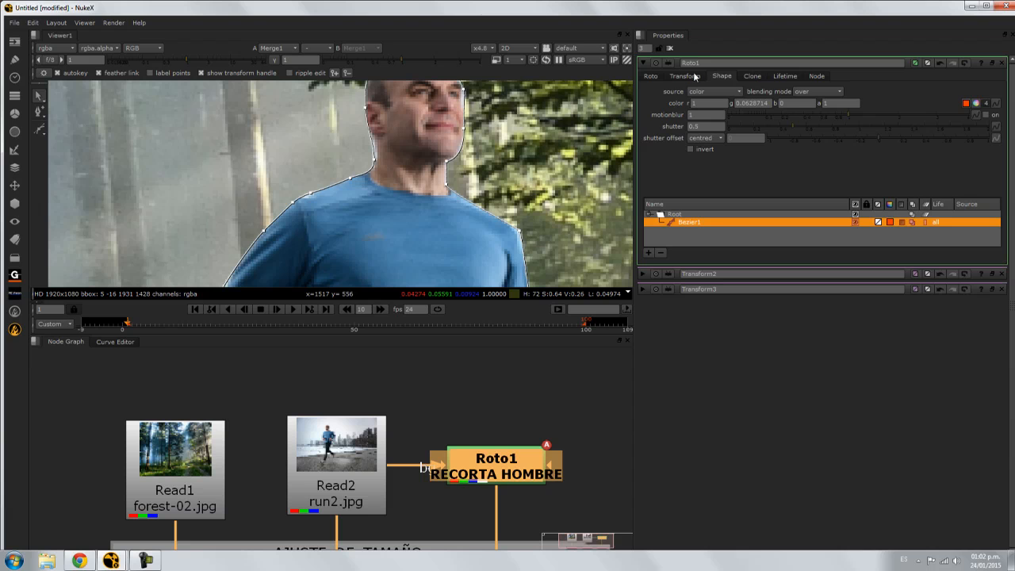
pyautogui.click(651, 76)
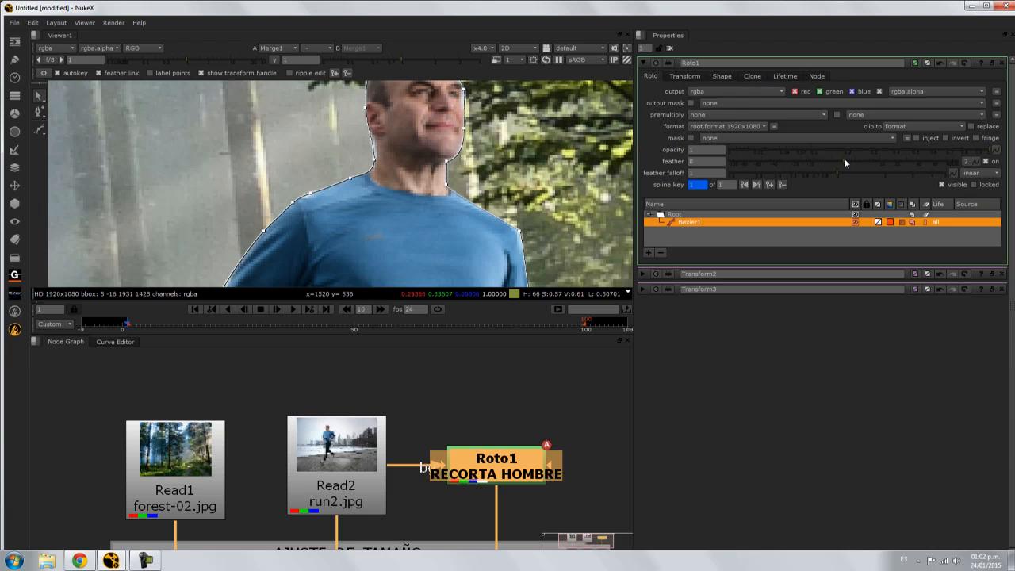
pyautogui.moveTo(860, 159); pyautogui.dragTo(809, 163)
pyautogui.click(571, 184)
pyautogui.scroll(-4, 571, 185)
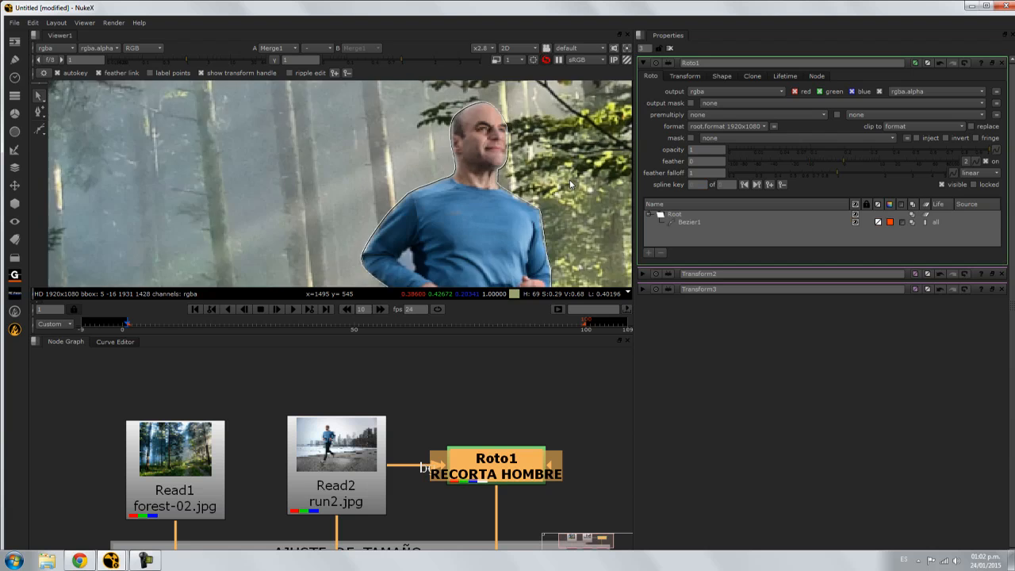
# Toggle the viewer overlay to examine the cut-out edge around the runner's legs
pyautogui.moveTo(581, 277); pyautogui.dragTo(513, 165, button='middle')
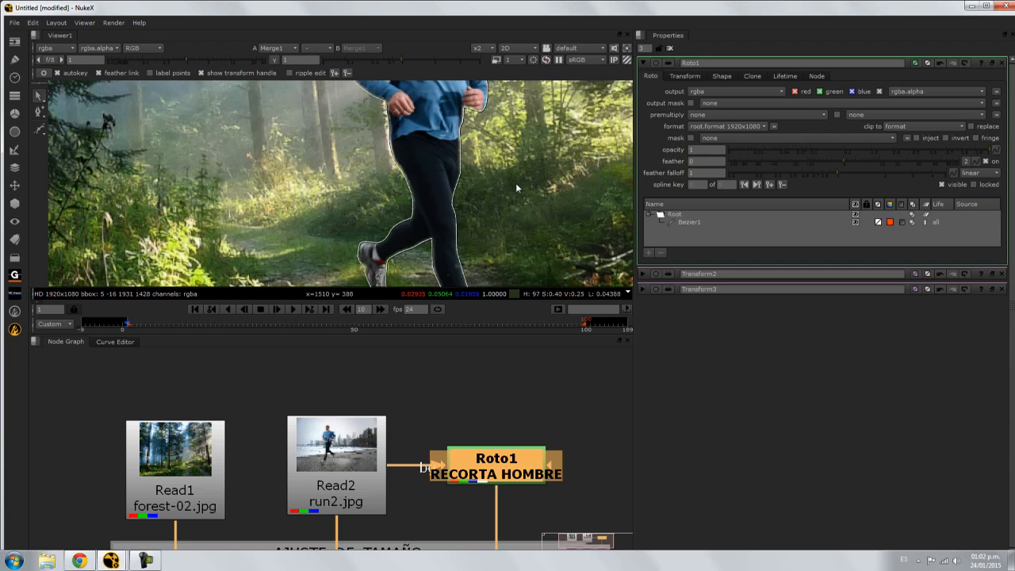
pyautogui.scroll(5, 516, 187)
pyautogui.press('o')
pyautogui.press('o')
pyautogui.press('o')
pyautogui.press('o')
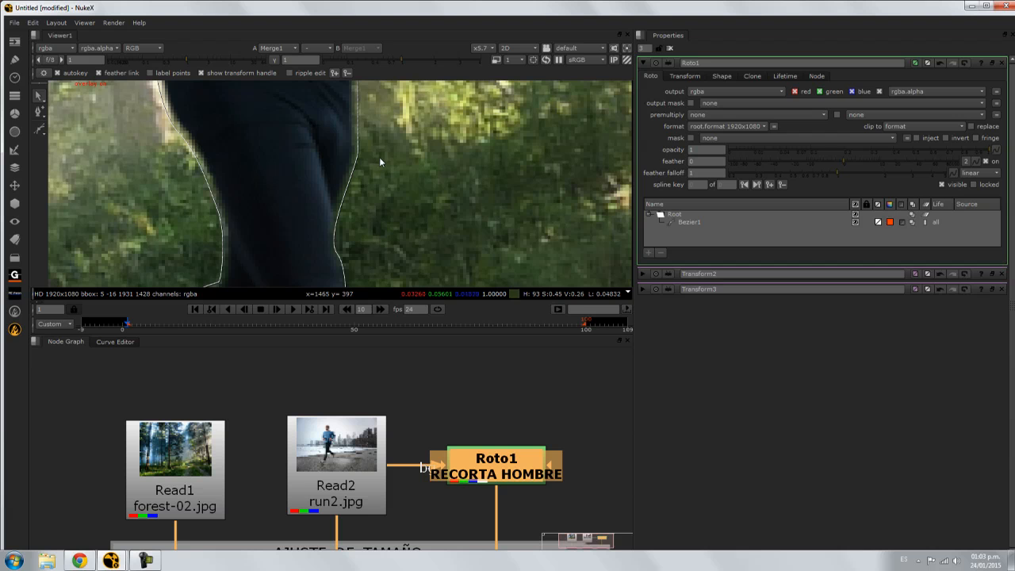
# Close all open node properties and maximize the viewer to examine the whole forest composite
pyautogui.click(670, 50)
pyautogui.scroll(-5, 434, 174)
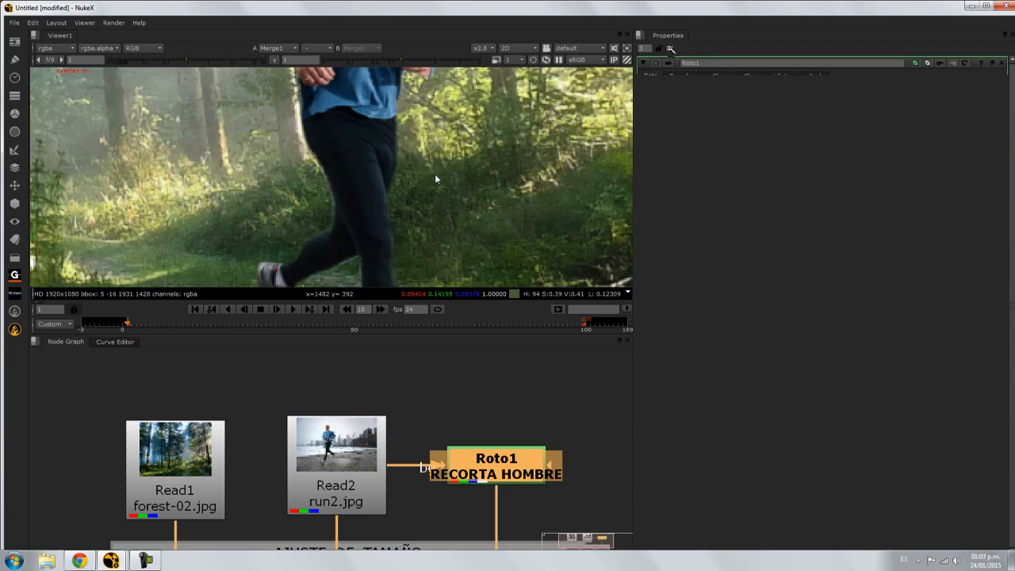
pyautogui.scroll(-2, 438, 188)
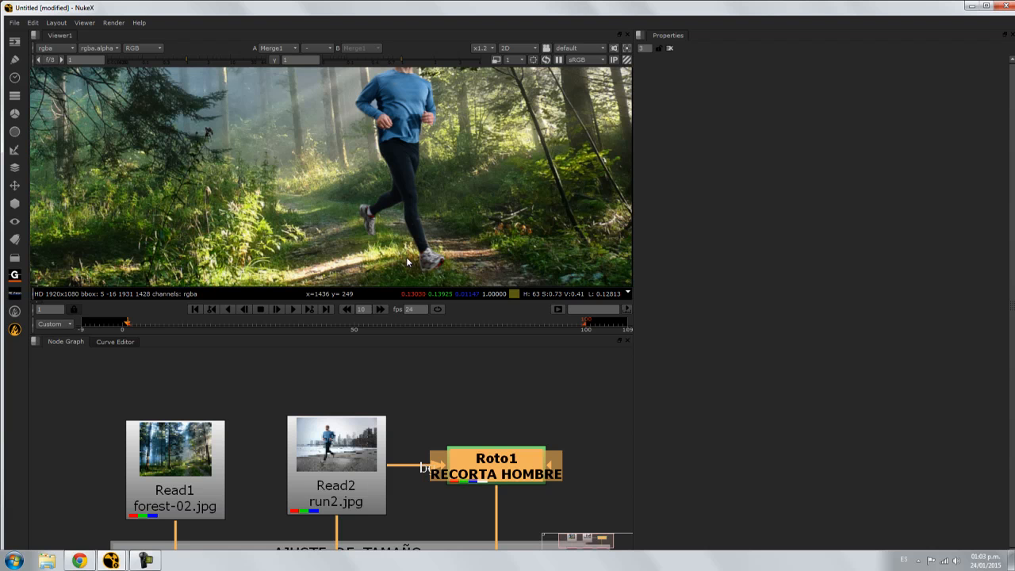
pyautogui.press('space')
pyautogui.scroll(-3, 457, 255)
pyautogui.moveTo(456, 305); pyautogui.dragTo(655, 300, button='middle')
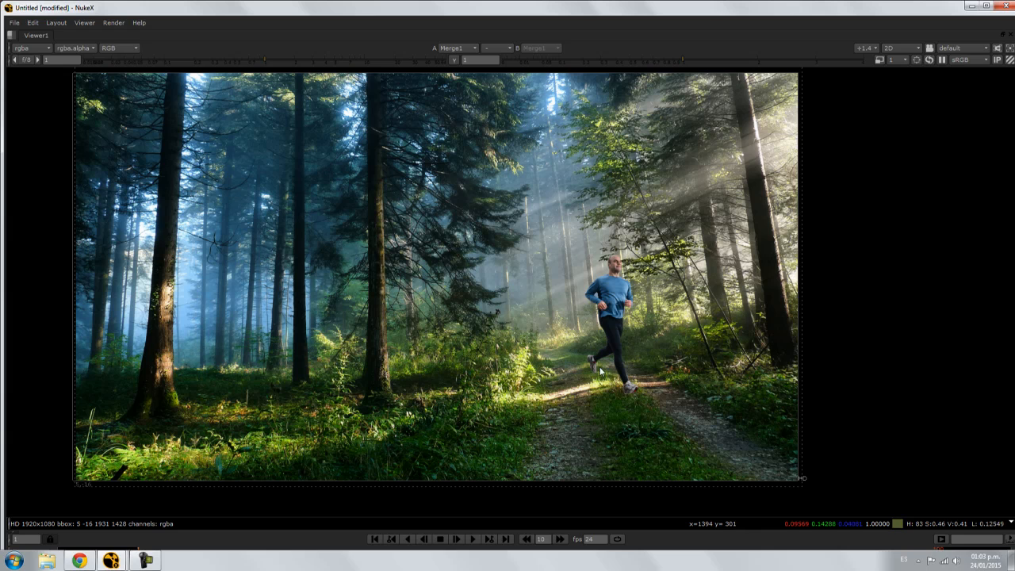
# Maximize the node graph and bring the whole composite tree from both Read nodes to Viewer1 into view
pyautogui.press('space')
pyautogui.scroll(-3, 539, 400)
pyautogui.moveTo(566, 410); pyautogui.dragTo(517, 226, button='middle')
pyautogui.press('space')
pyautogui.scroll(3, 515, 294)
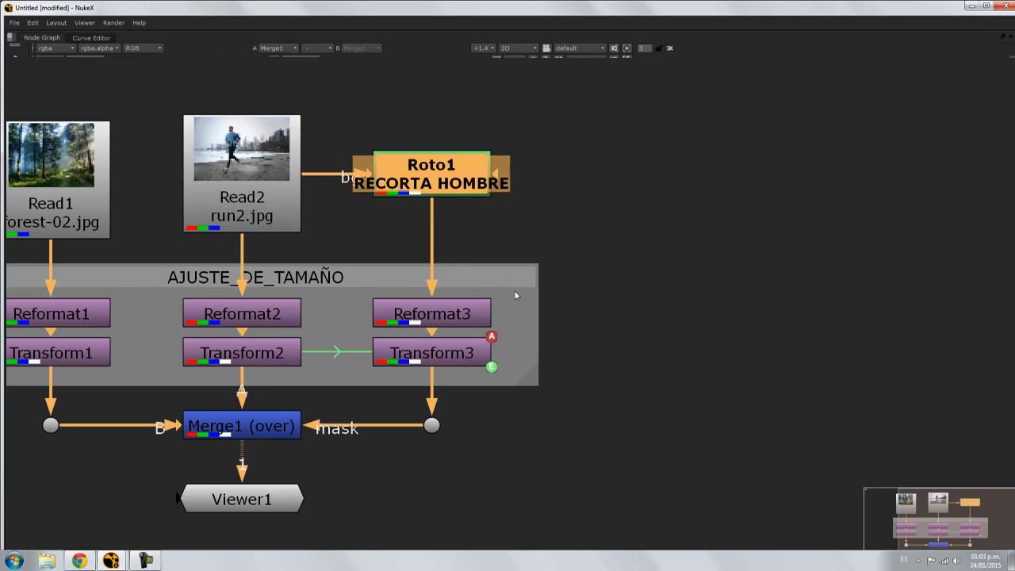
pyautogui.moveTo(261, 174); pyautogui.dragTo(473, 141, button='middle')
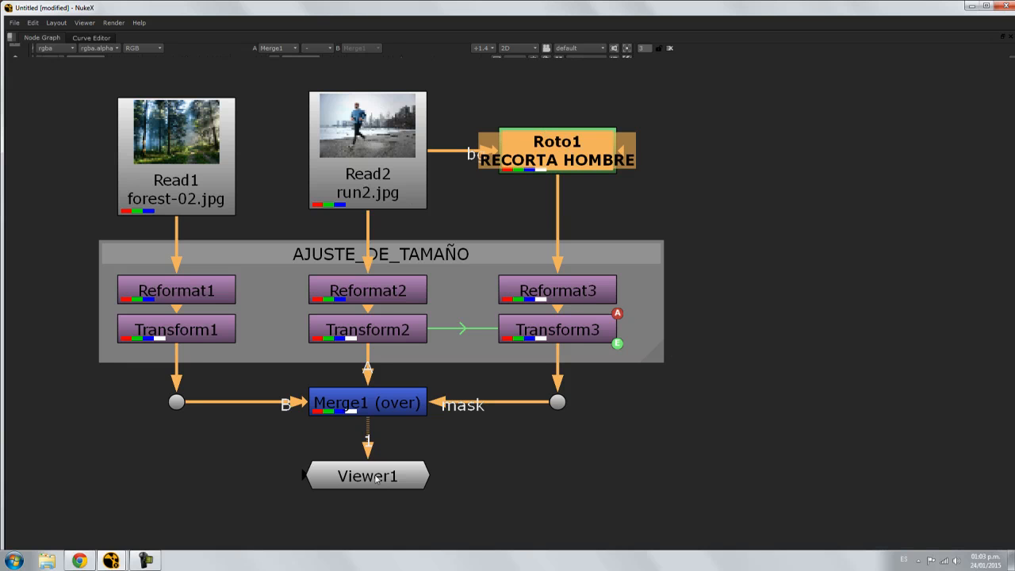
# Move the Viewer1 node well below Merge1 to make room for another node
pyautogui.moveTo(377, 478); pyautogui.dragTo(376, 547)
pyautogui.rightClick(455, 485)
pyautogui.click(429, 483)
pyautogui.moveTo(436, 483); pyautogui.dragTo(463, 369, button='middle')
pyautogui.click(410, 426)
pyautogui.moveTo(410, 425); pyautogui.dragTo(407, 469)
pyautogui.click(467, 390)
pyautogui.moveTo(468, 387); pyautogui.dragTo(467, 426, button='middle')
pyautogui.moveTo(412, 495); pyautogui.dragTo(407, 522)
pyautogui.click(476, 442)
pyautogui.click(408, 513)
pyautogui.moveTo(465, 389); pyautogui.dragTo(468, 444, button='middle')
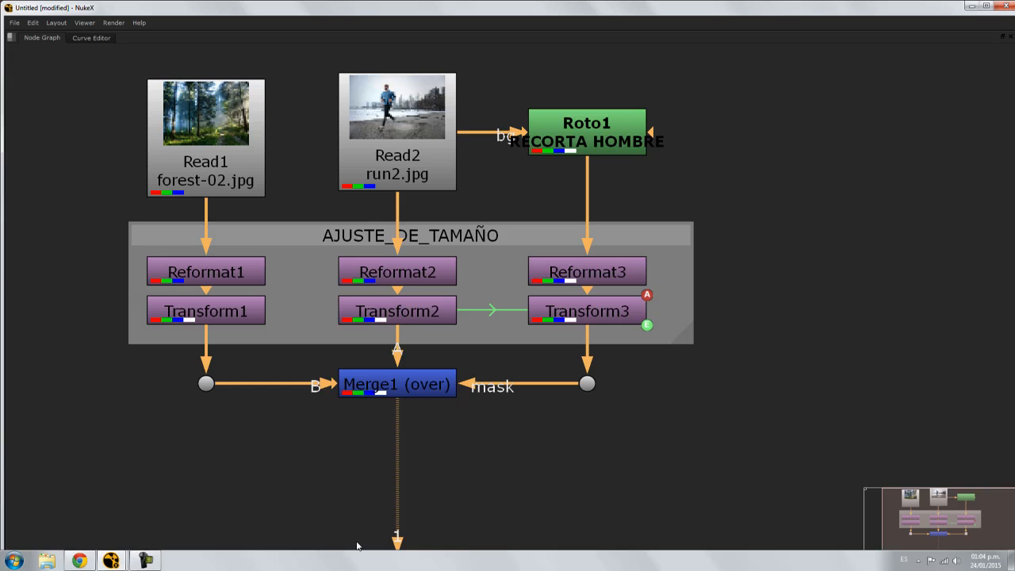
# Insert a second Merge node between Merge1 and Viewer1 and connect its A input to Roto1
pyautogui.click(515, 493)
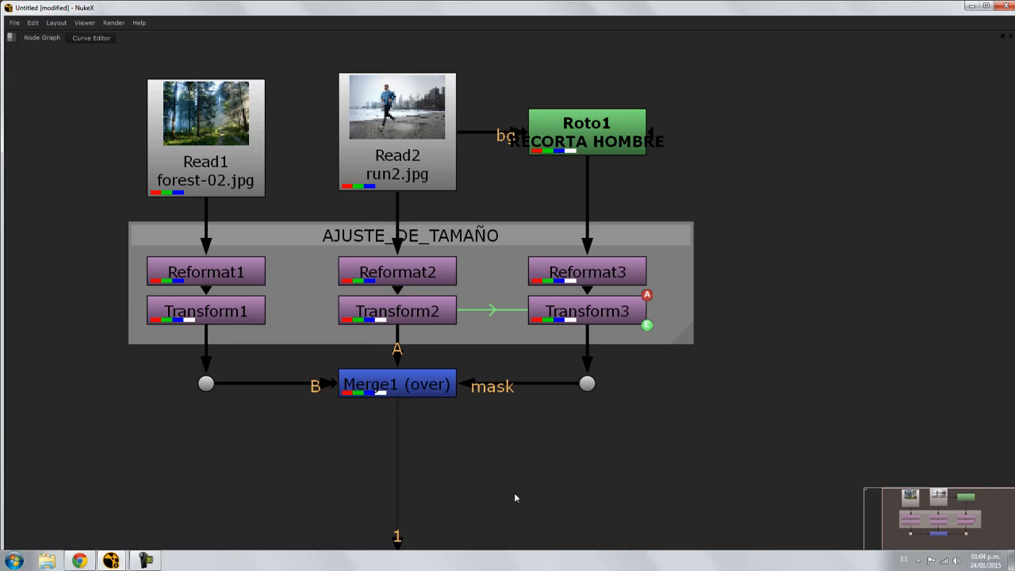
pyautogui.press('m')
pyautogui.moveTo(509, 504); pyautogui.dragTo(427, 473)
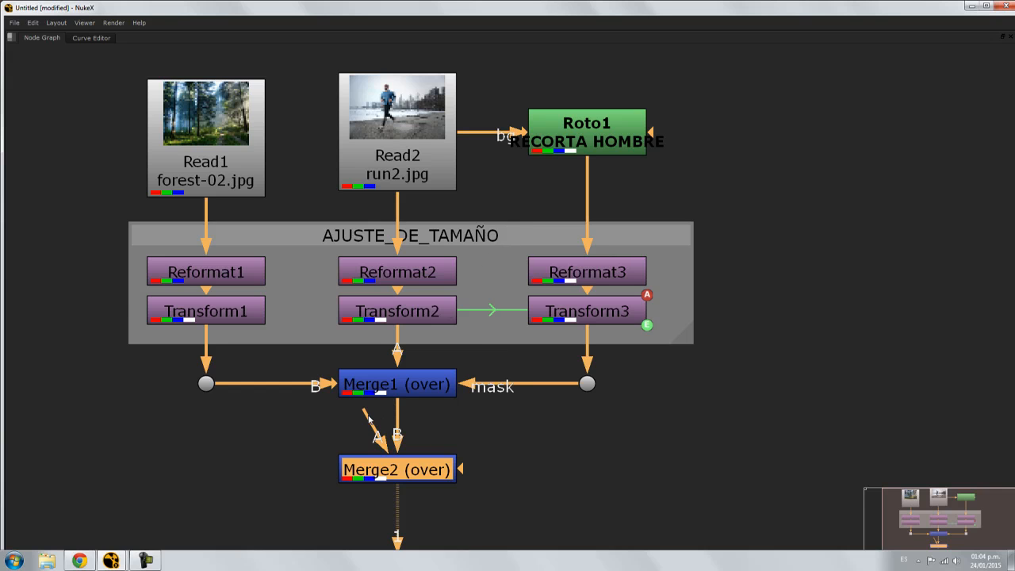
pyautogui.moveTo(369, 420); pyautogui.dragTo(618, 139)
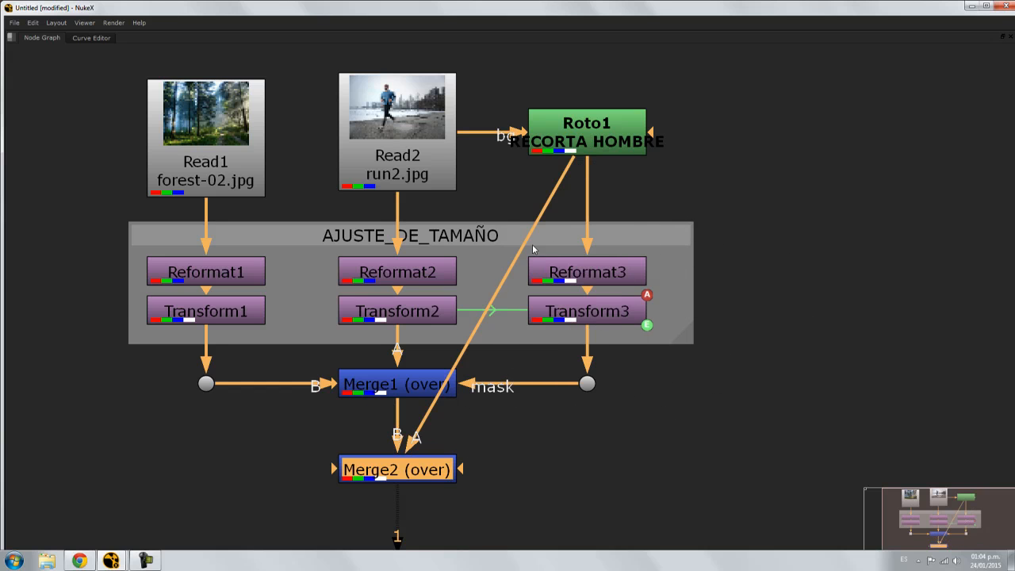
# Add two dots to the Roto1–Merge2 connection and route it squarely around the outside of the AJUSTE_DE_TAMAÑO backdrop
pyautogui.keyDown('ctrl'); pyautogui.click(491, 306); pyautogui.keyUp('ctrl')
pyautogui.moveTo(491, 306); pyautogui.dragTo(801, 470)
pyautogui.keyDown('ctrl'); pyautogui.click(699, 307); pyautogui.keyUp('ctrl')
pyautogui.moveTo(699, 307); pyautogui.dragTo(803, 133)
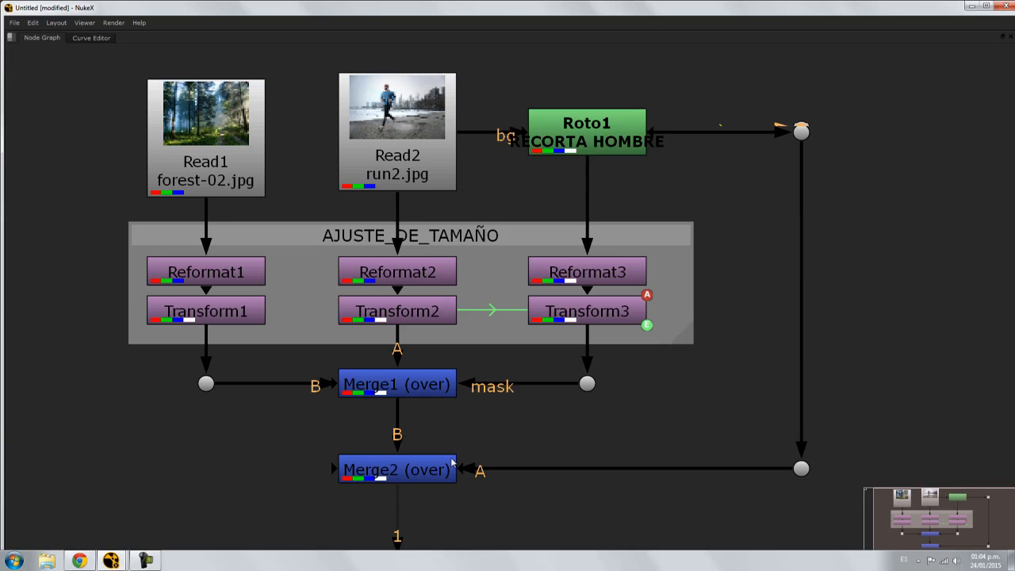
# Restore the split layout and examine Merge2's result in the viewer alongside the full node tree
pyautogui.press('space')
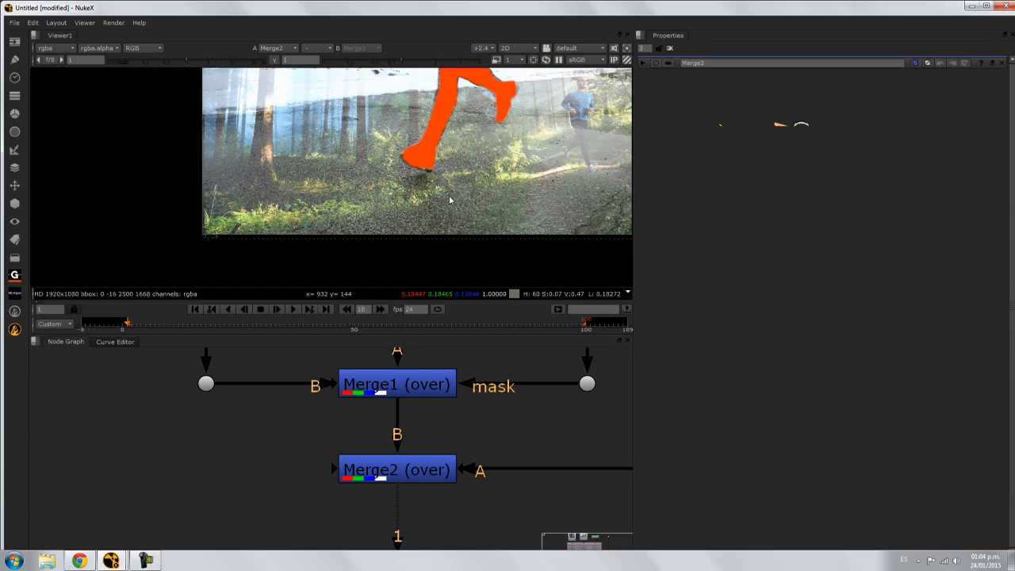
pyautogui.moveTo(508, 151); pyautogui.dragTo(483, 219, button='middle')
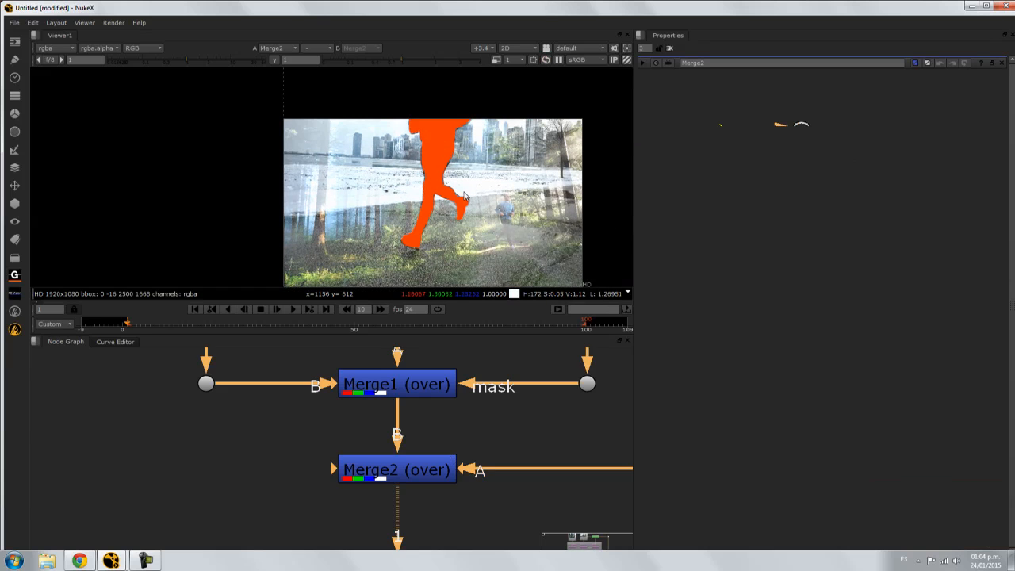
pyautogui.moveTo(502, 381); pyautogui.dragTo(428, 480, button='middle')
pyautogui.scroll(-3, 428, 217)
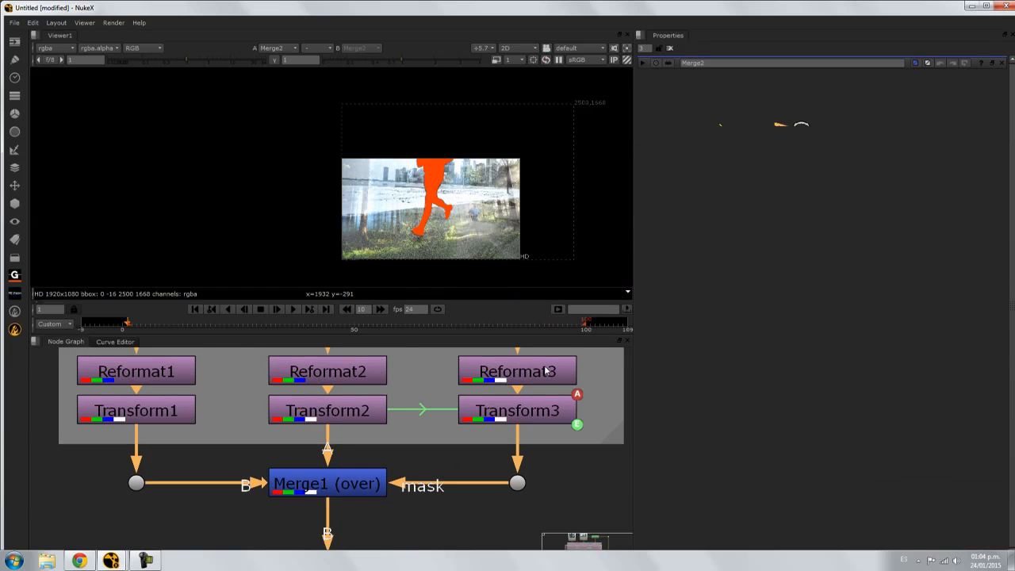
pyautogui.moveTo(551, 360); pyautogui.dragTo(476, 428, button='middle')
pyautogui.scroll(-6, 513, 393)
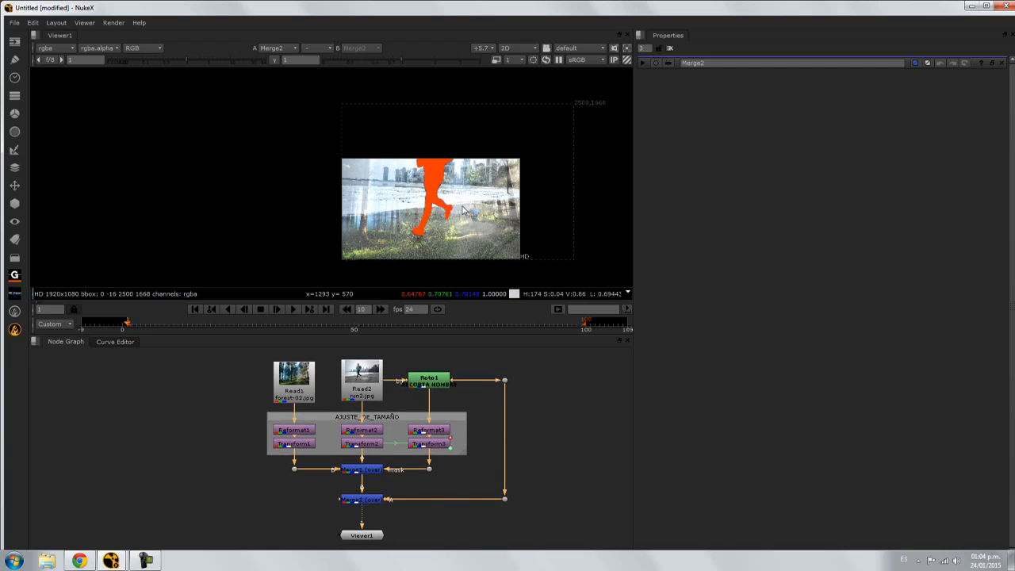
pyautogui.scroll(4, 435, 383)
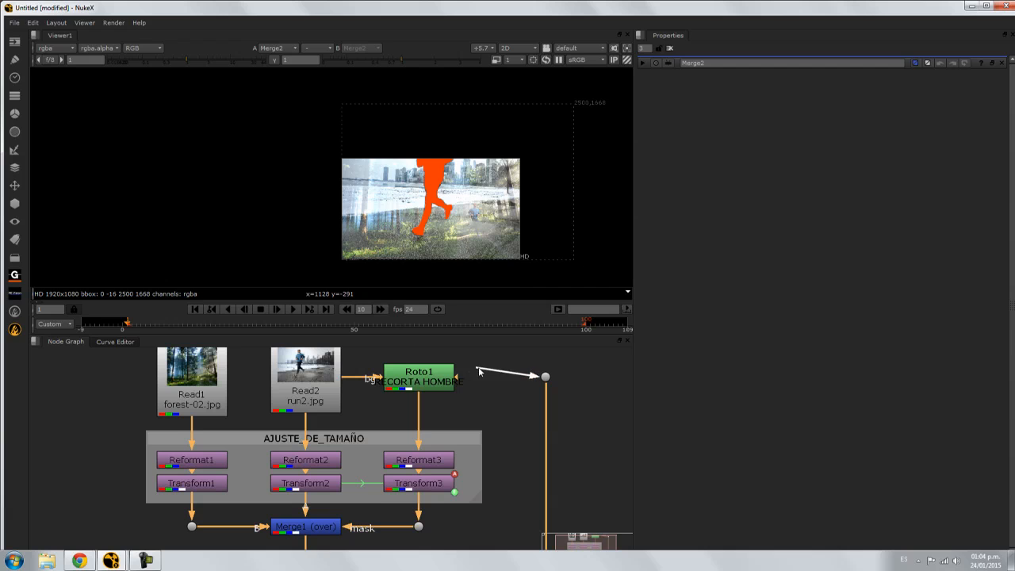
# Detach Roto1's output to the upper dot and its bg input from Read2, and reconnect both
pyautogui.moveTo(465, 381); pyautogui.dragTo(481, 365)
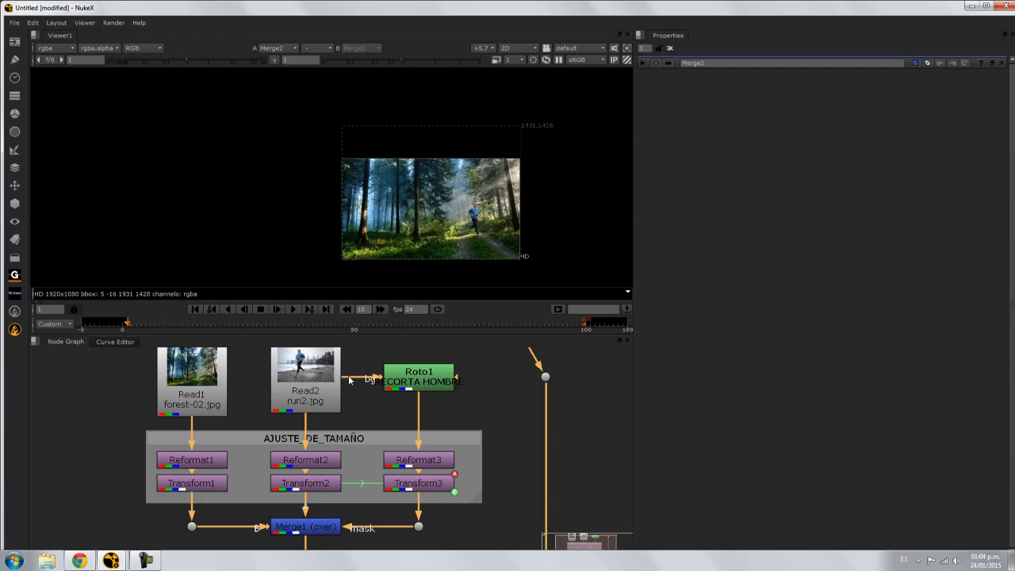
pyautogui.moveTo(376, 379); pyautogui.dragTo(361, 368)
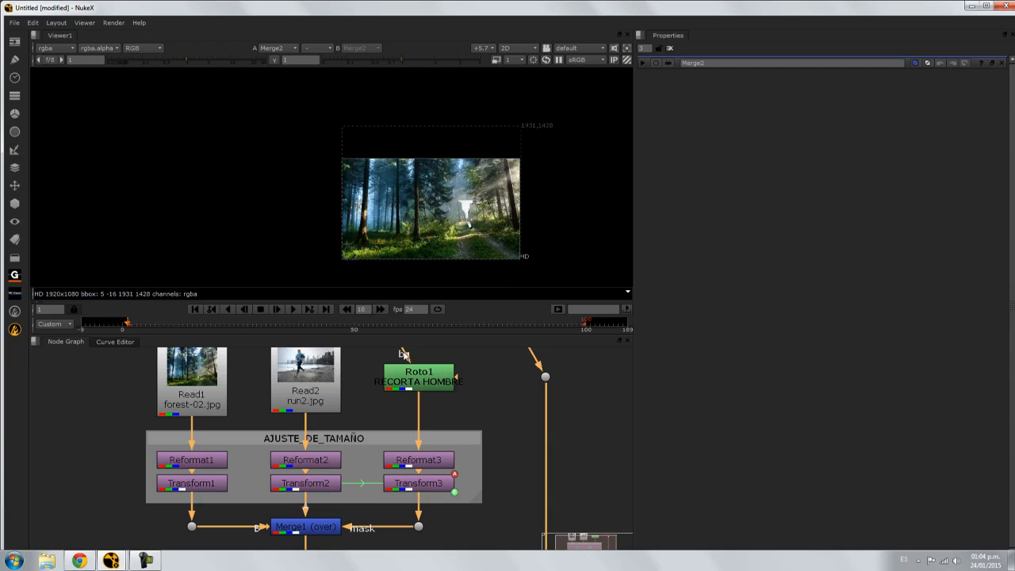
pyautogui.moveTo(405, 378); pyautogui.dragTo(403, 403, button='middle')
pyautogui.moveTo(399, 364); pyautogui.dragTo(331, 397)
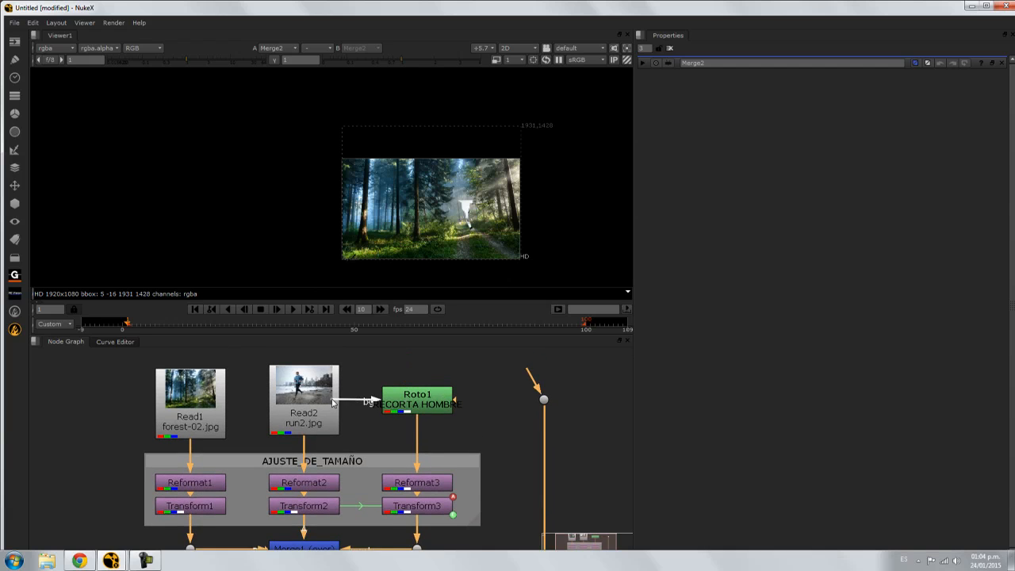
pyautogui.moveTo(532, 379); pyautogui.dragTo(448, 404)
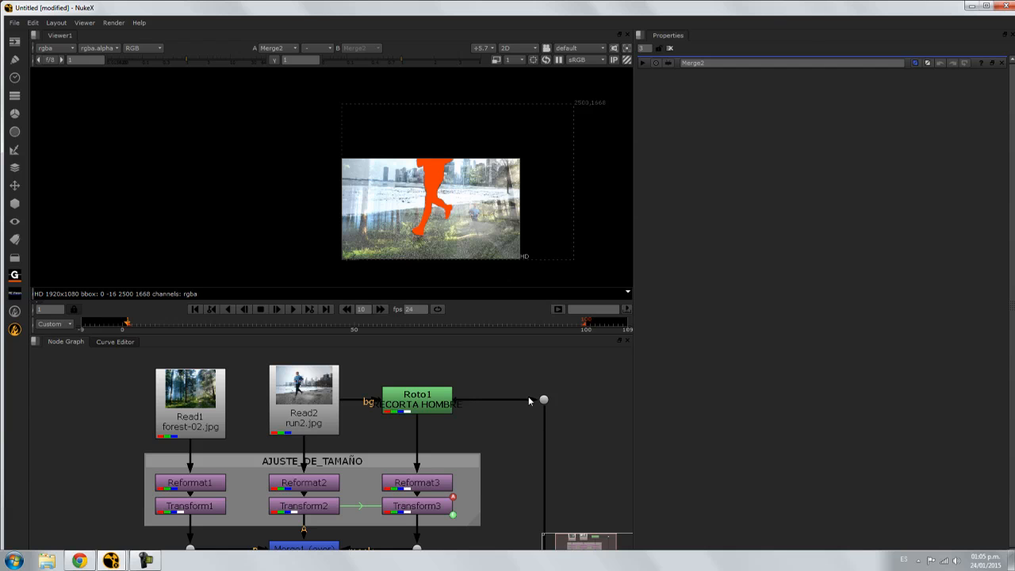
# Add a Transform node between the two dots of the Roto1 branch and translate its image to about x -150, y -465
pyautogui.moveTo(546, 400); pyautogui.dragTo(521, 379, button='middle')
pyautogui.click(531, 364)
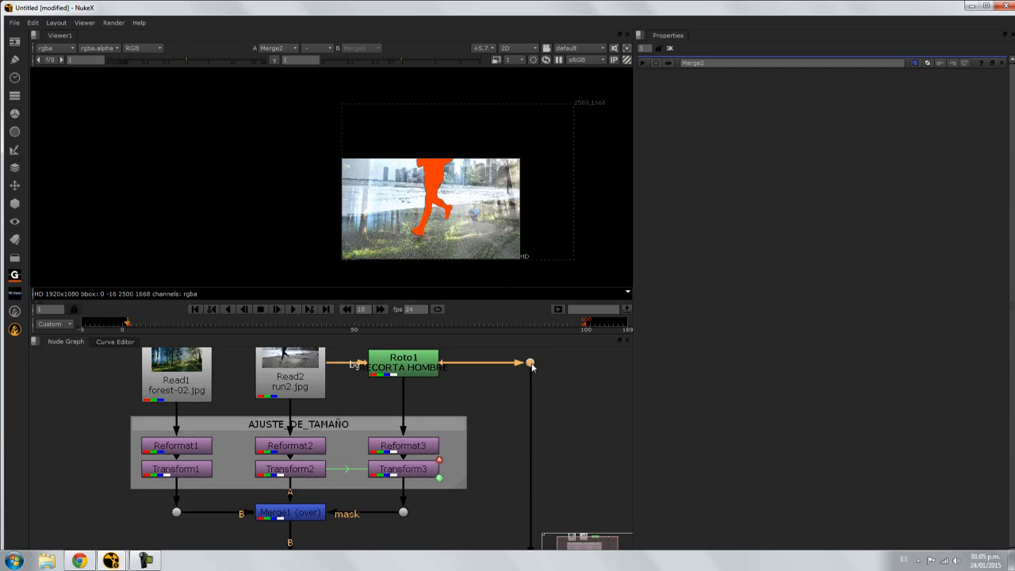
pyautogui.press('t')
pyautogui.moveTo(530, 383); pyautogui.dragTo(530, 433)
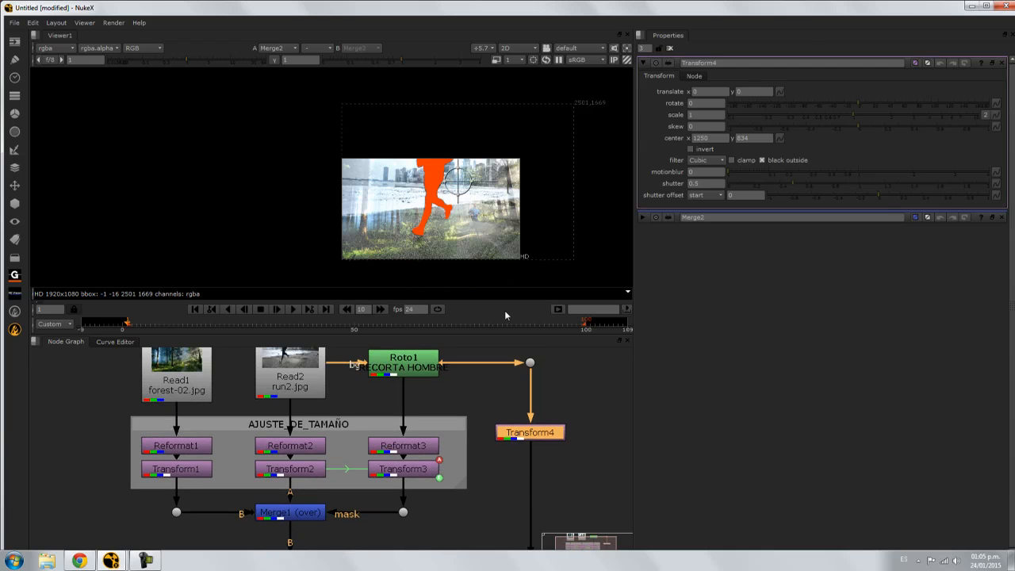
pyautogui.moveTo(458, 185); pyautogui.dragTo(444, 225)
pyautogui.moveTo(560, 398); pyautogui.dragTo(561, 364, button='middle')
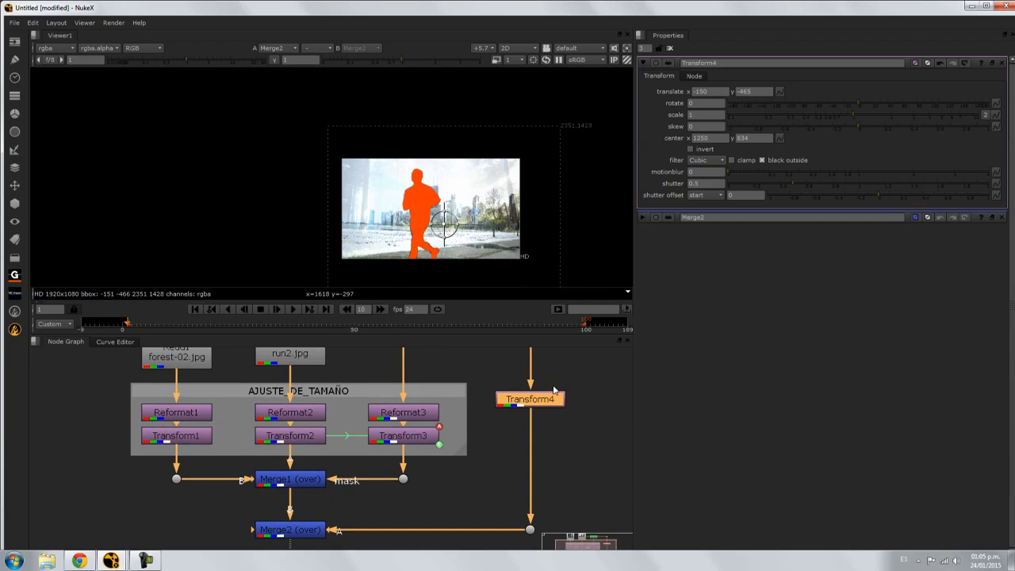
pyautogui.moveTo(536, 394); pyautogui.dragTo(536, 409)
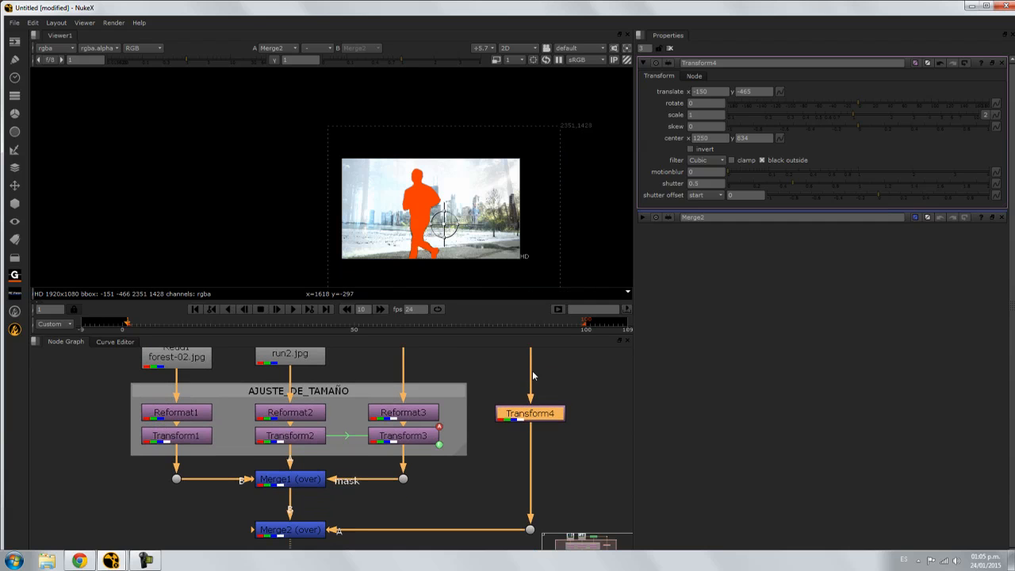
pyautogui.moveTo(505, 365); pyautogui.dragTo(509, 378, button='middle')
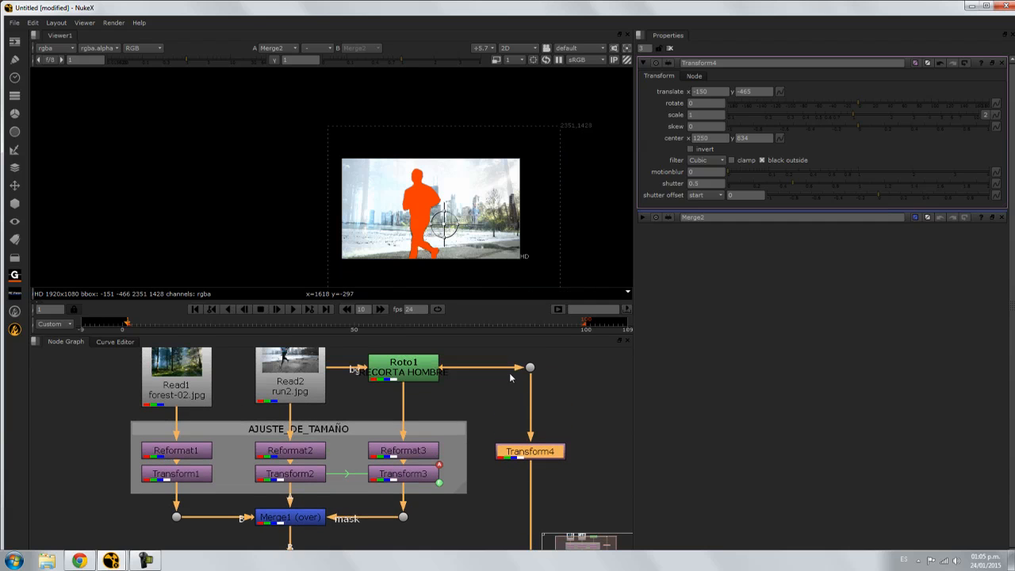
# Change the colour of Roto1's Bezier1 shape to black and collapse the node's properties
pyautogui.doubleClick(415, 357)
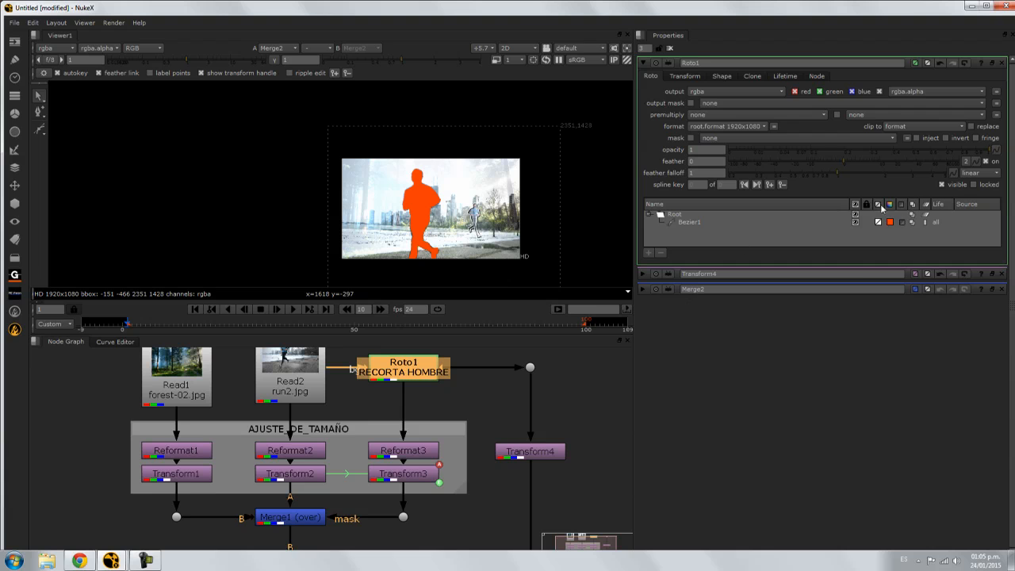
pyautogui.click(890, 222)
pyautogui.moveTo(899, 220); pyautogui.dragTo(897, 258)
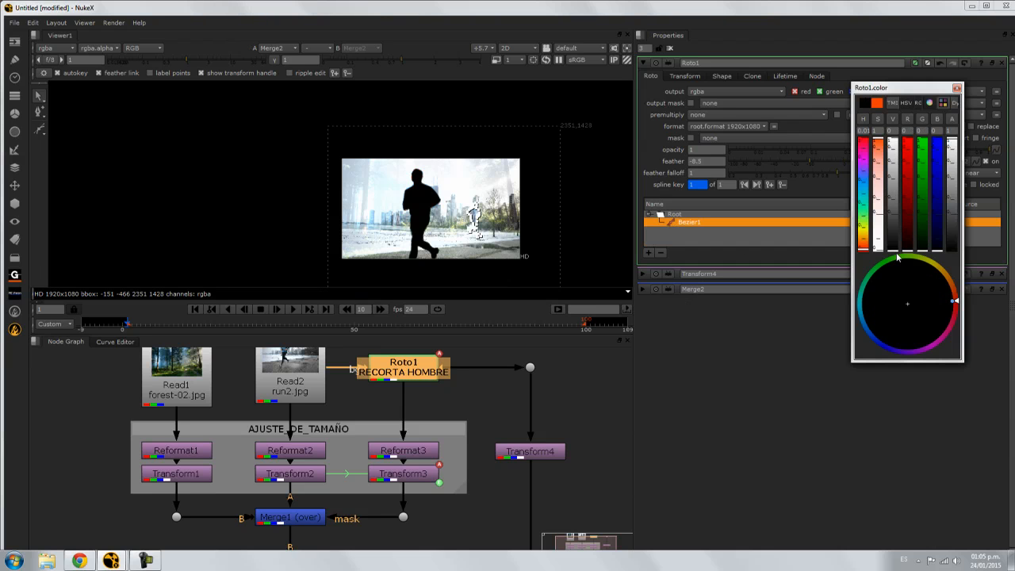
pyautogui.click(756, 339)
pyautogui.click(571, 359)
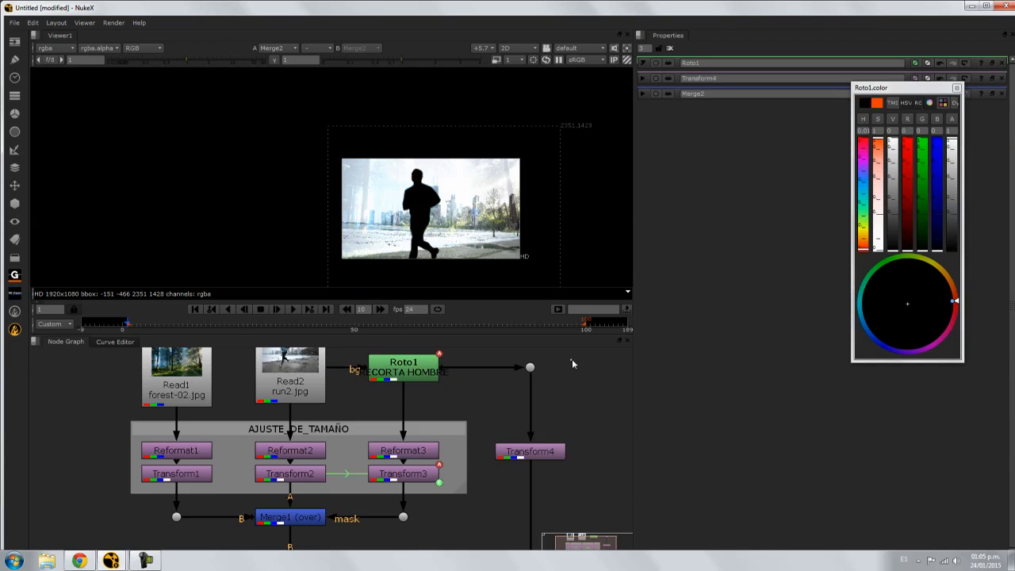
# Toggle Merge2 off and on repeatedly to compare the composite with and without the Roto1 branch
pyautogui.moveTo(540, 437); pyautogui.dragTo(544, 384, button='middle')
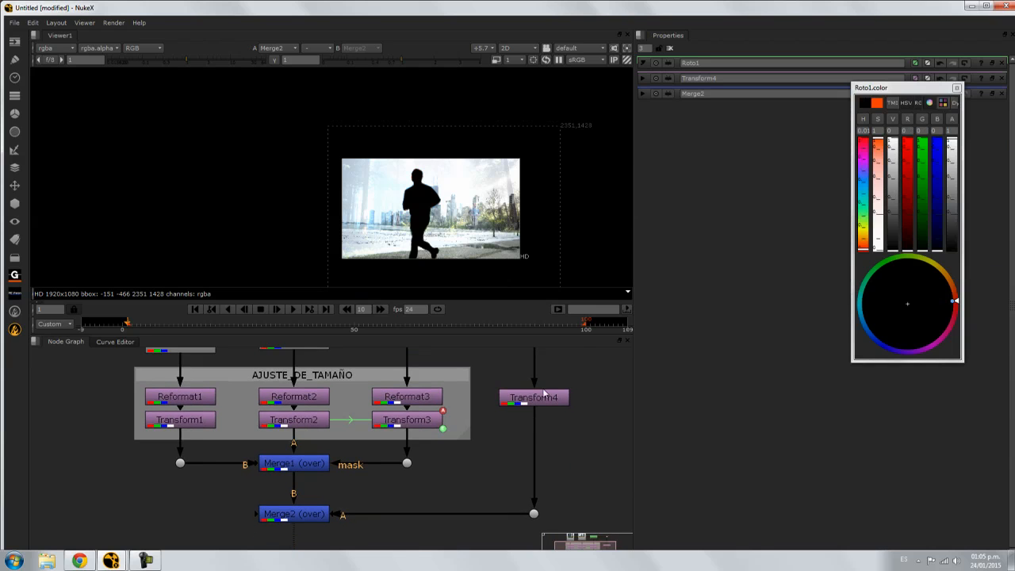
pyautogui.click(305, 519)
pyautogui.press('d')
pyautogui.scroll(5, 491, 244)
pyautogui.moveTo(442, 428); pyautogui.dragTo(392, 402, button='middle')
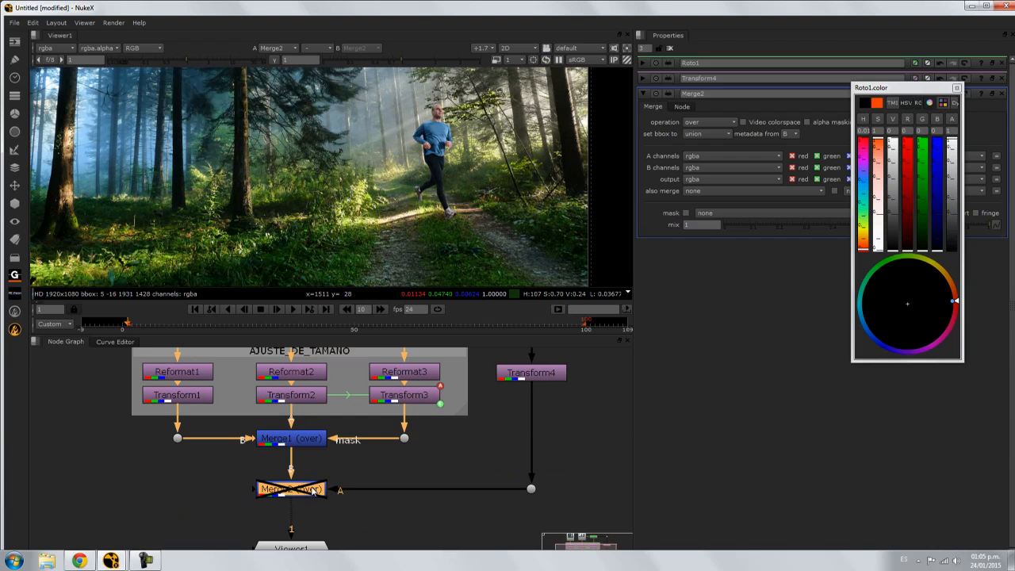
pyautogui.press('d')
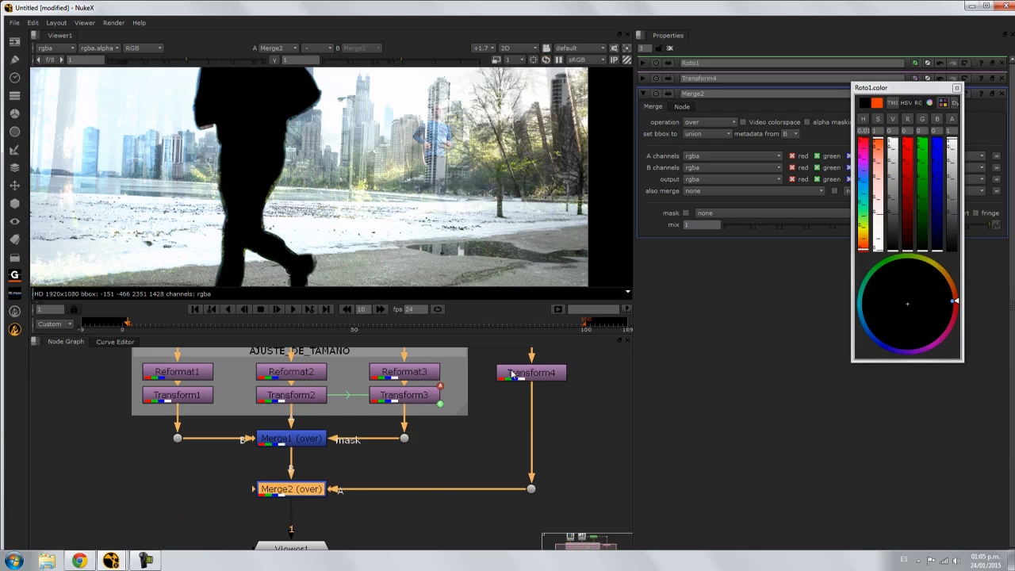
pyautogui.press('d')
pyautogui.press('d')
pyautogui.press('d')
pyautogui.press('d')
pyautogui.press('d')
pyautogui.press('d')
pyautogui.press('d')
pyautogui.press('d')
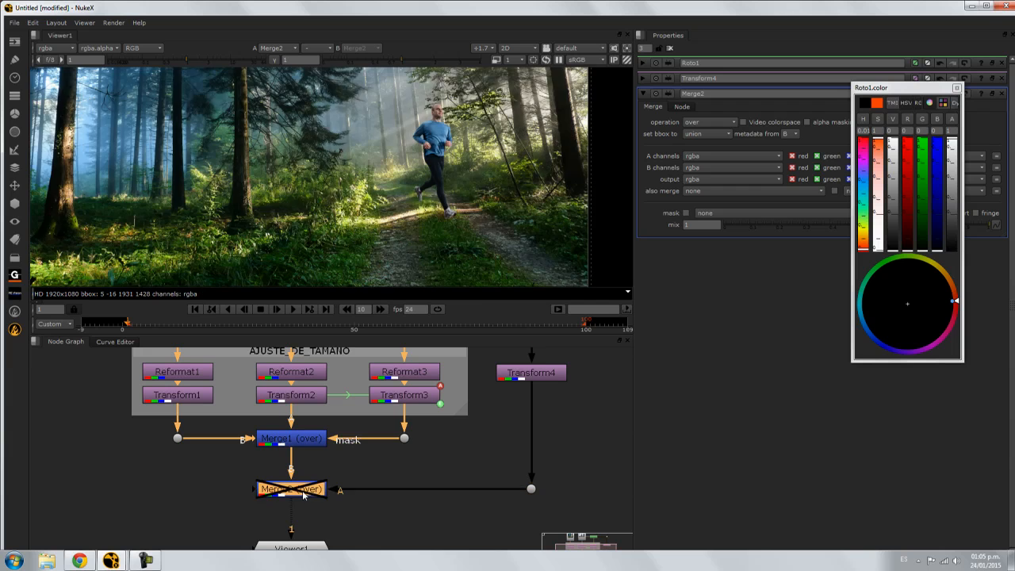
# Review the Roto1 branch down to Merge2 and move the Viewer1 node closer beneath Merge2
pyautogui.moveTo(463, 428); pyautogui.dragTo(452, 485, button='middle')
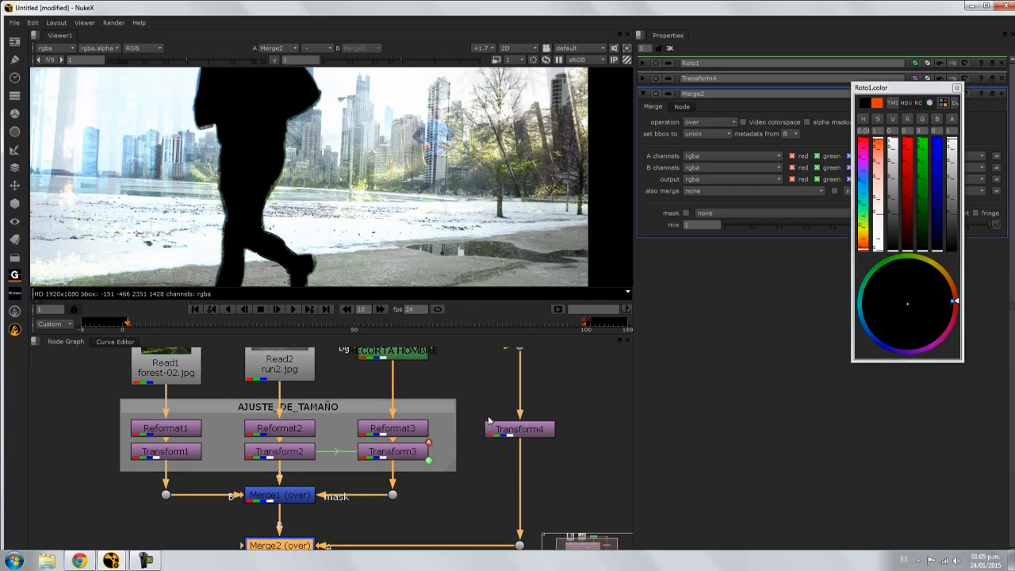
pyautogui.moveTo(488, 418); pyautogui.dragTo(482, 464, button='middle')
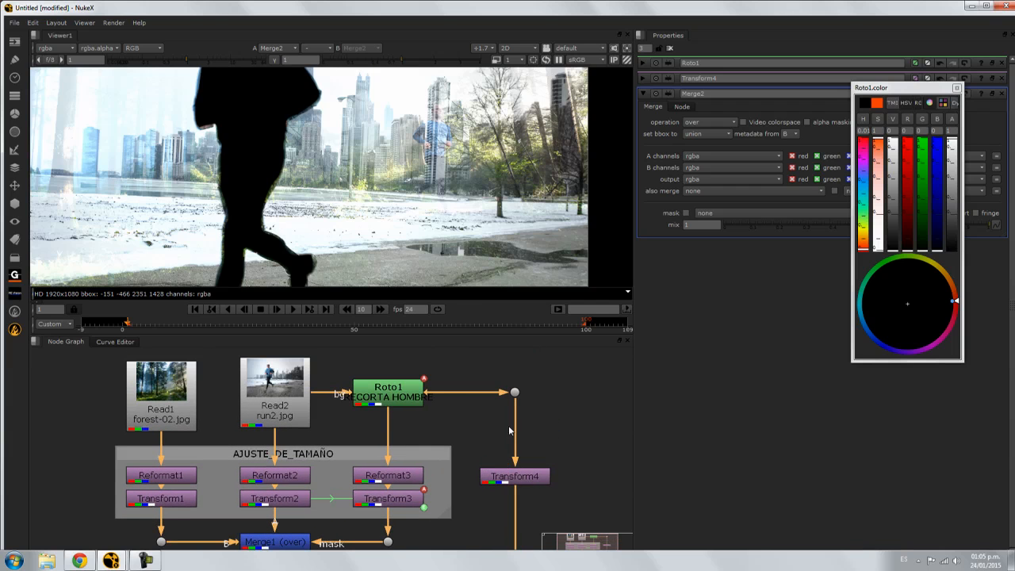
pyautogui.moveTo(549, 403); pyautogui.dragTo(547, 301, button='middle')
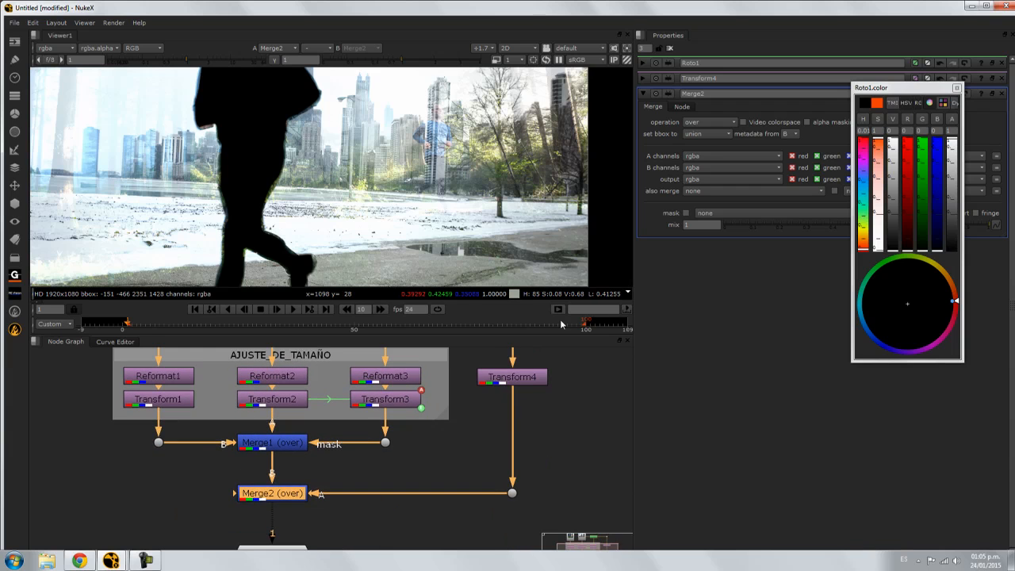
pyautogui.moveTo(441, 433); pyautogui.dragTo(443, 395, button='middle')
pyautogui.moveTo(262, 542); pyautogui.dragTo(275, 523)
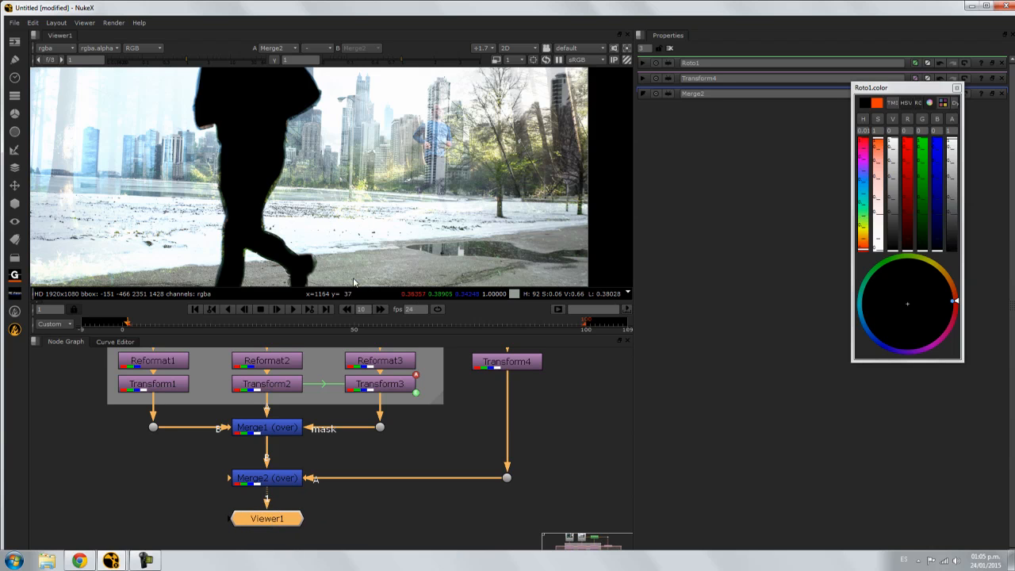
# Set Merge2's operation to stencil
pyautogui.doubleClick(271, 479)
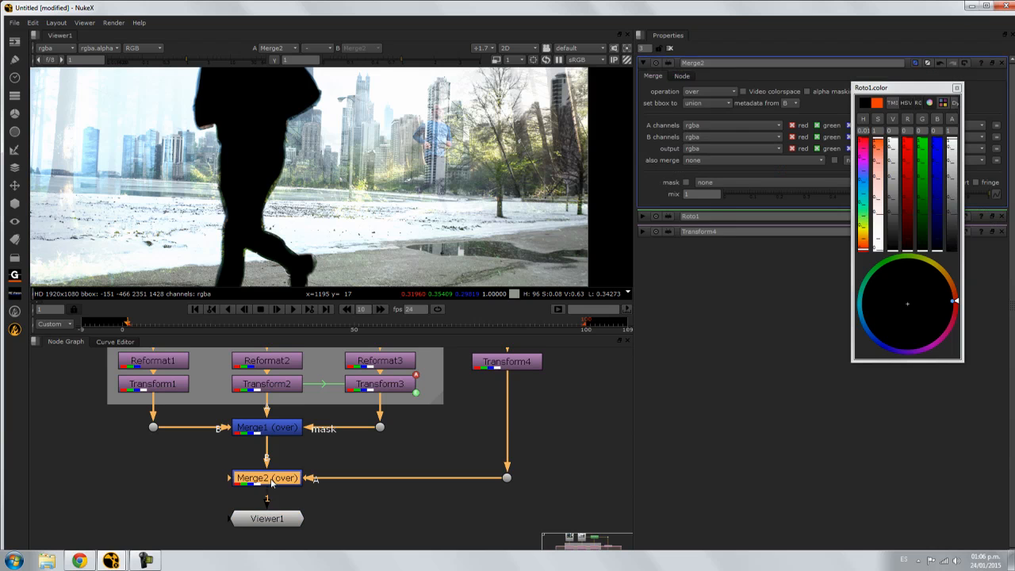
pyautogui.click(723, 93)
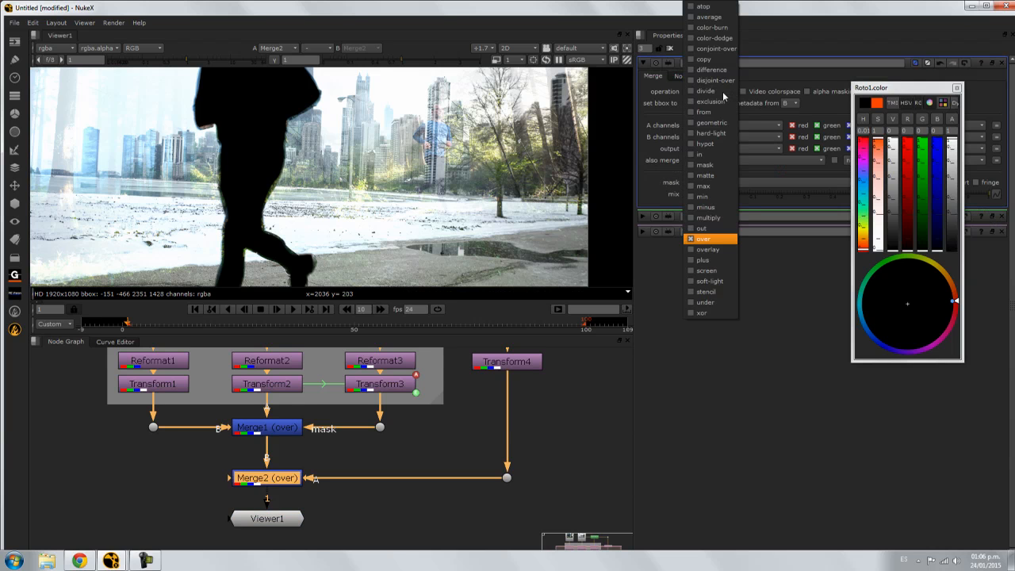
pyautogui.click(712, 292)
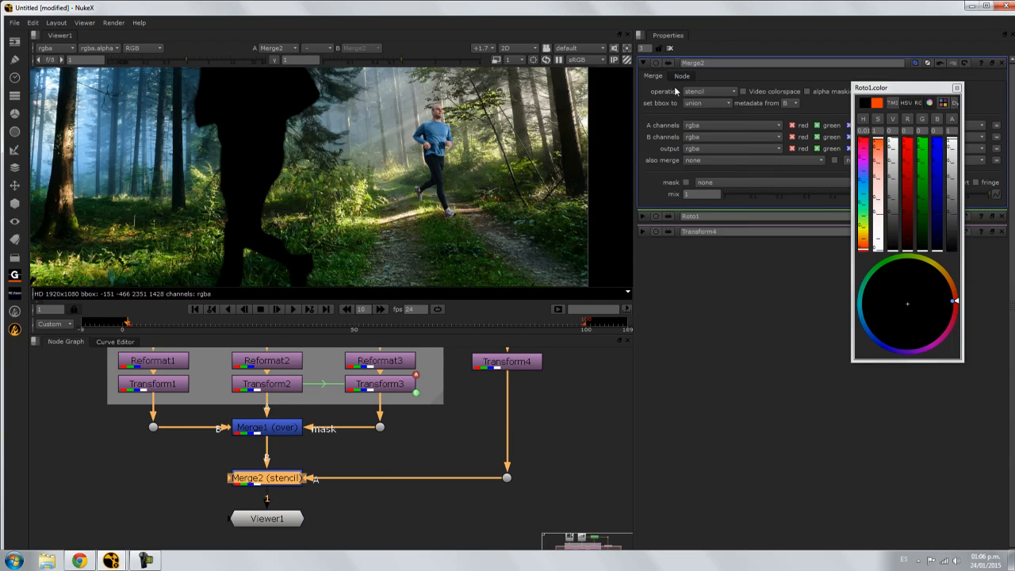
# Lay the black silhouette down with Transform4, setting skew to -0.995, rotate to 40 and scale to 0.27
pyautogui.scroll(-4, 330, 168)
pyautogui.scroll(2, 333, 171)
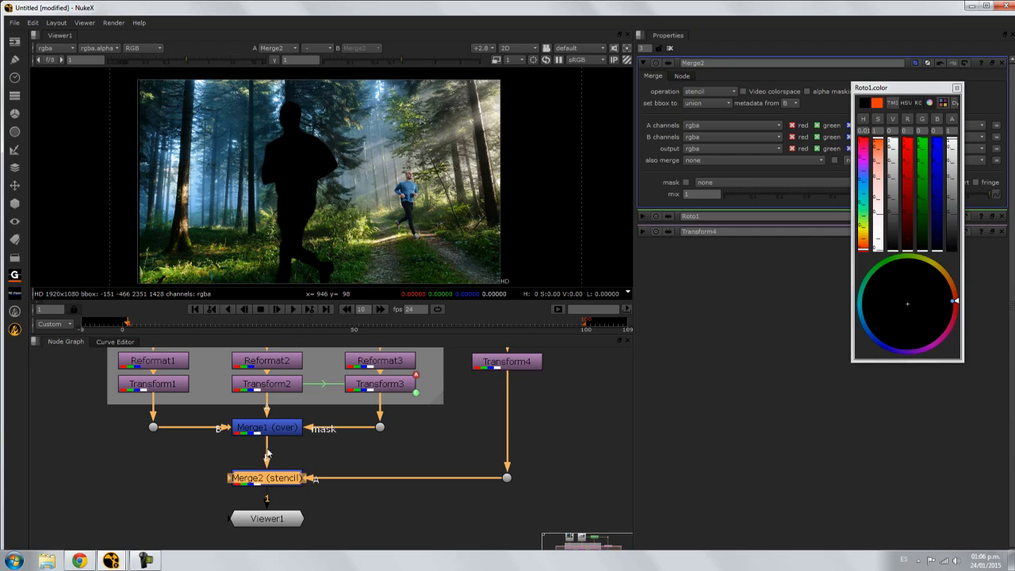
pyautogui.doubleClick(529, 361)
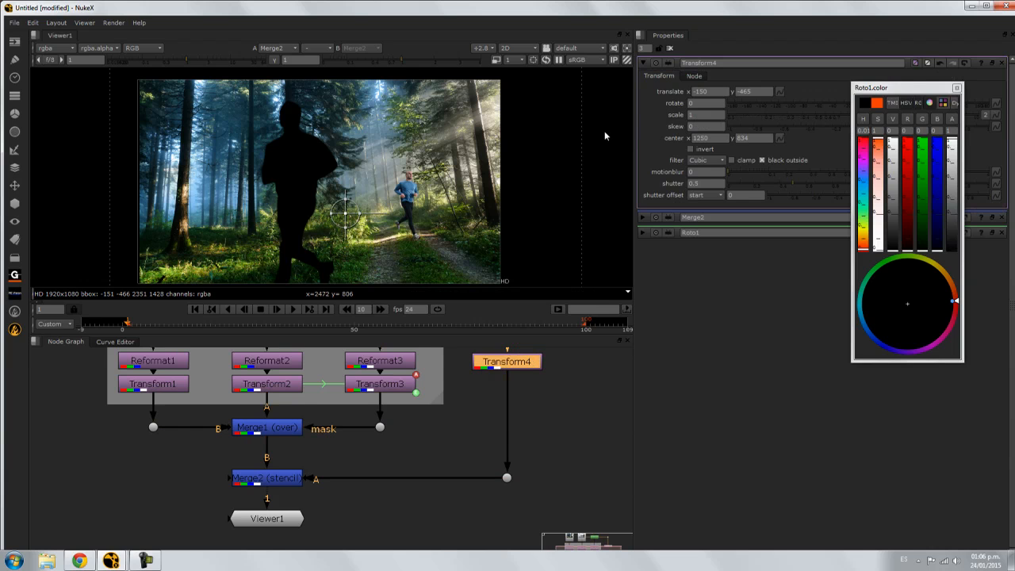
pyautogui.click(957, 87)
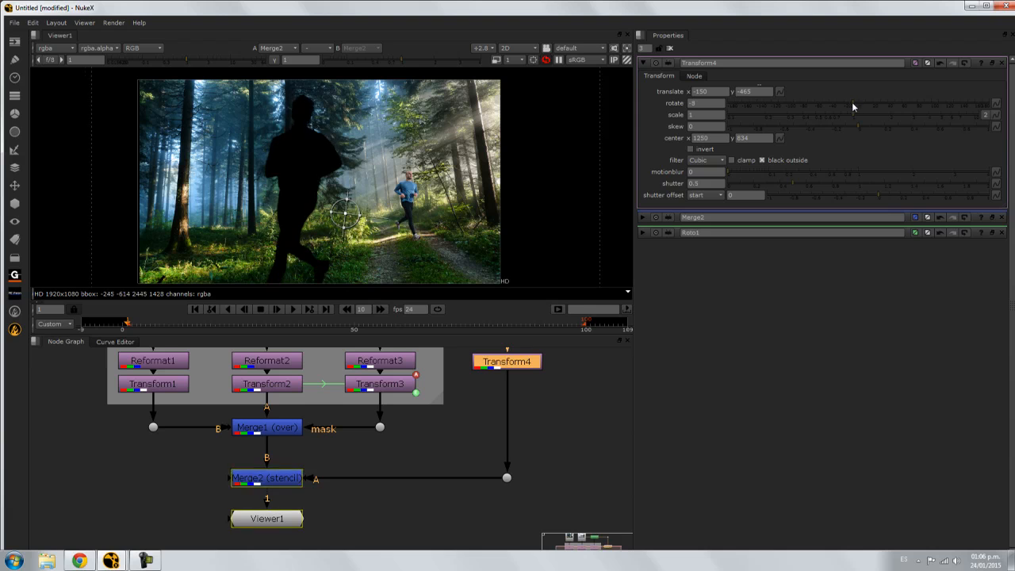
pyautogui.moveTo(852, 118); pyautogui.dragTo(801, 134)
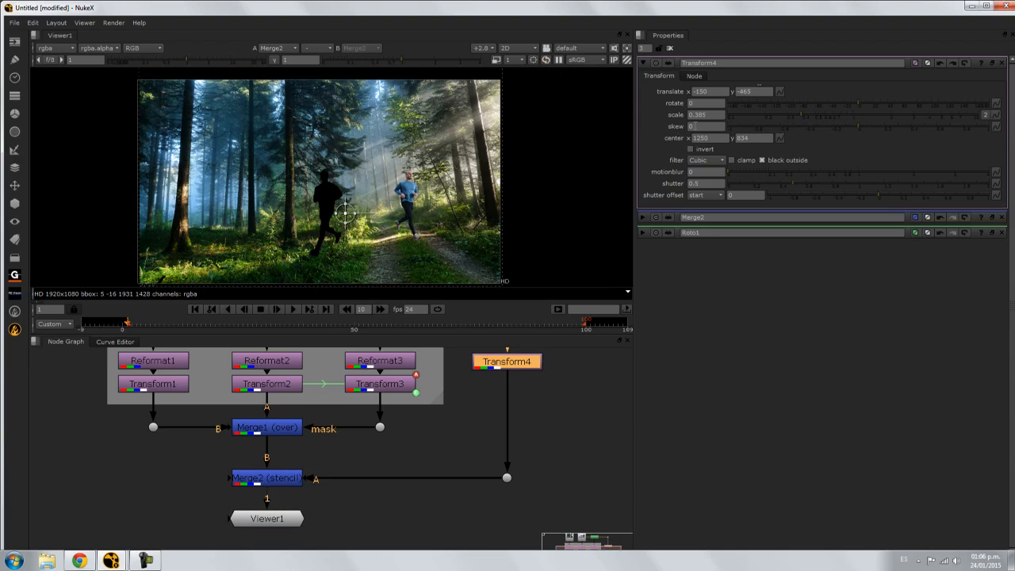
pyautogui.moveTo(856, 124); pyautogui.dragTo(732, 144)
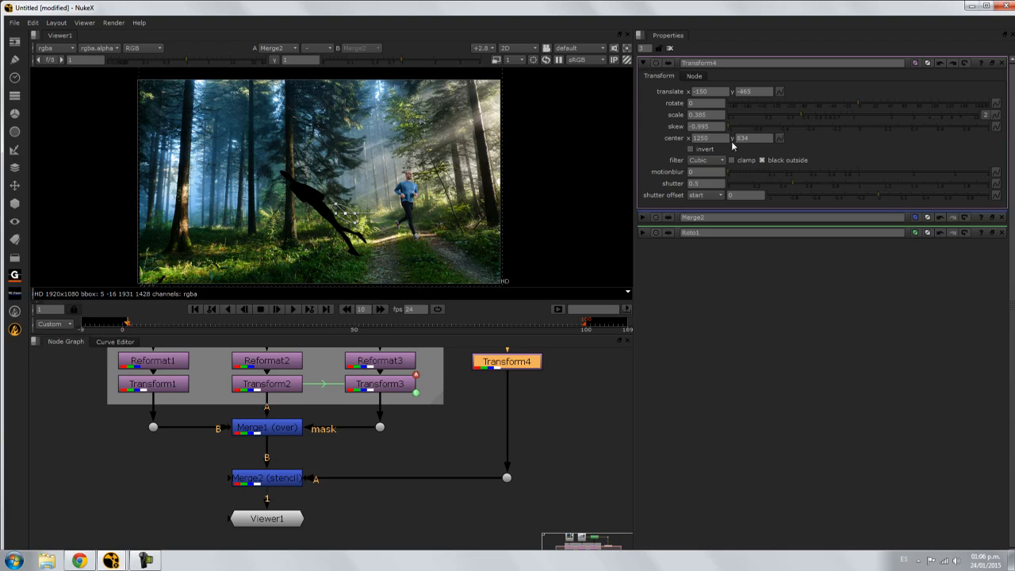
pyautogui.moveTo(853, 101); pyautogui.dragTo(887, 104)
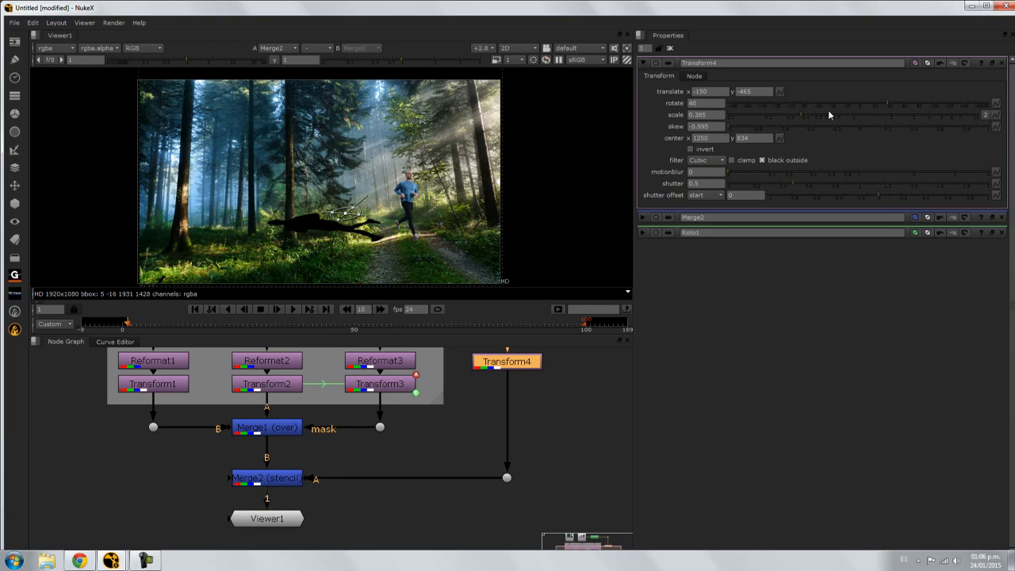
pyautogui.moveTo(802, 119); pyautogui.dragTo(781, 120)
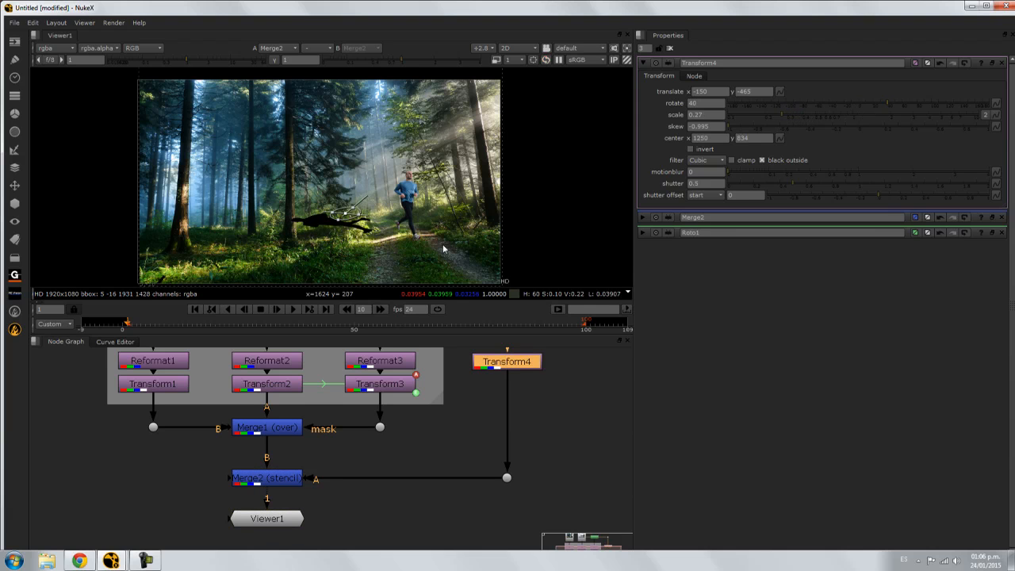
# Move the silhouette to the runner's feet at translate 64, -500, and adjust Transform4's rotate to 48 and scale to 0.25
pyautogui.scroll(1, 341, 227)
pyautogui.moveTo(329, 210); pyautogui.dragTo(384, 220)
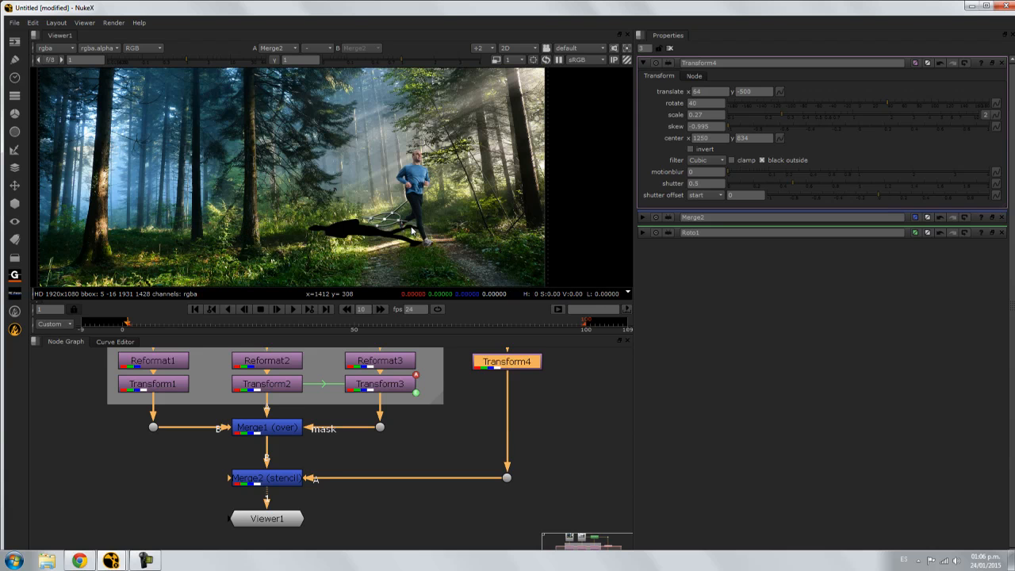
pyautogui.moveTo(874, 101); pyautogui.dragTo(893, 102)
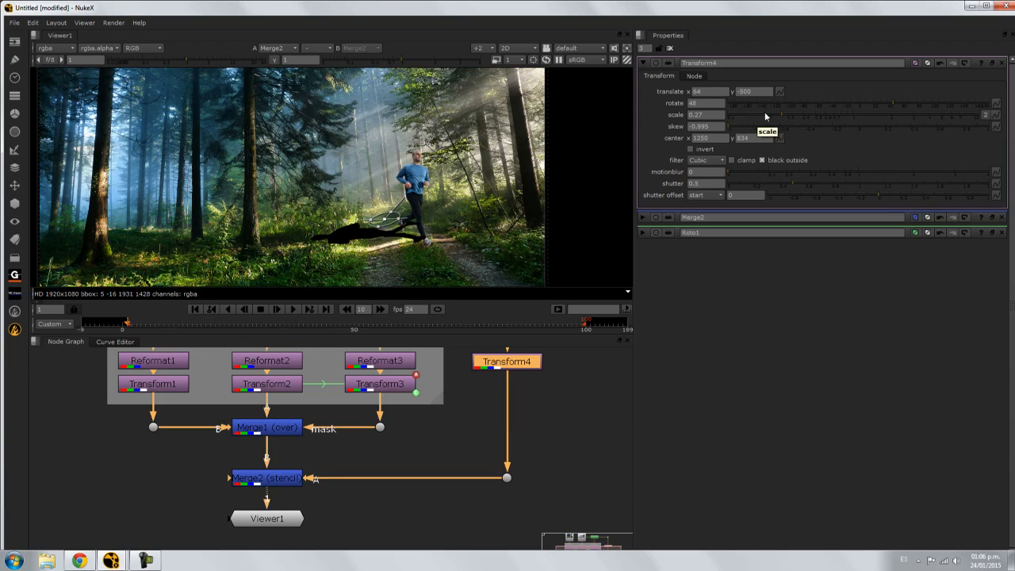
pyautogui.moveTo(781, 113); pyautogui.dragTo(777, 114)
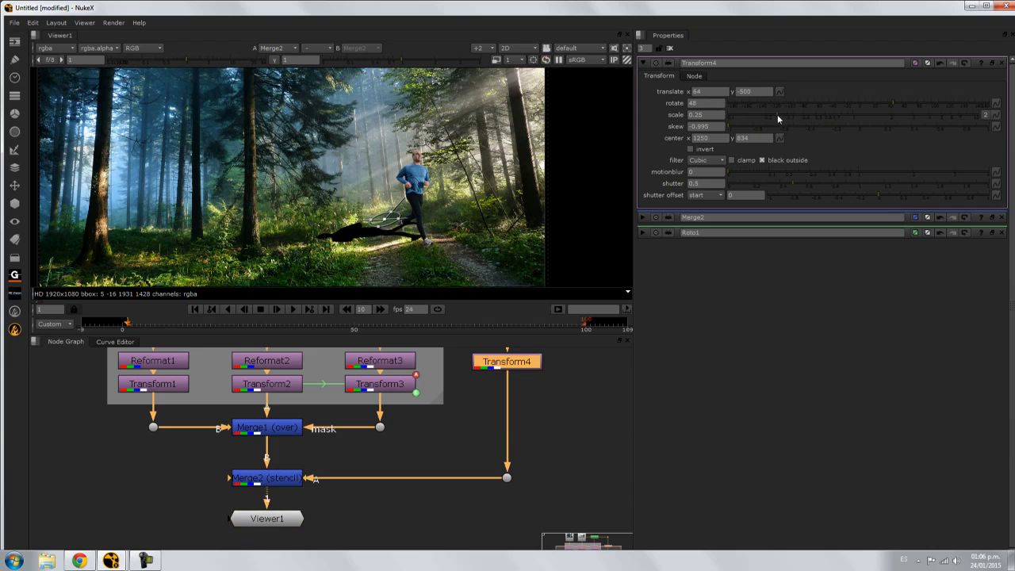
# Separate Transform4's scale into width and height, set the height to 0.45 and realign the silhouette at translate -74, -548
pyautogui.click(985, 114)
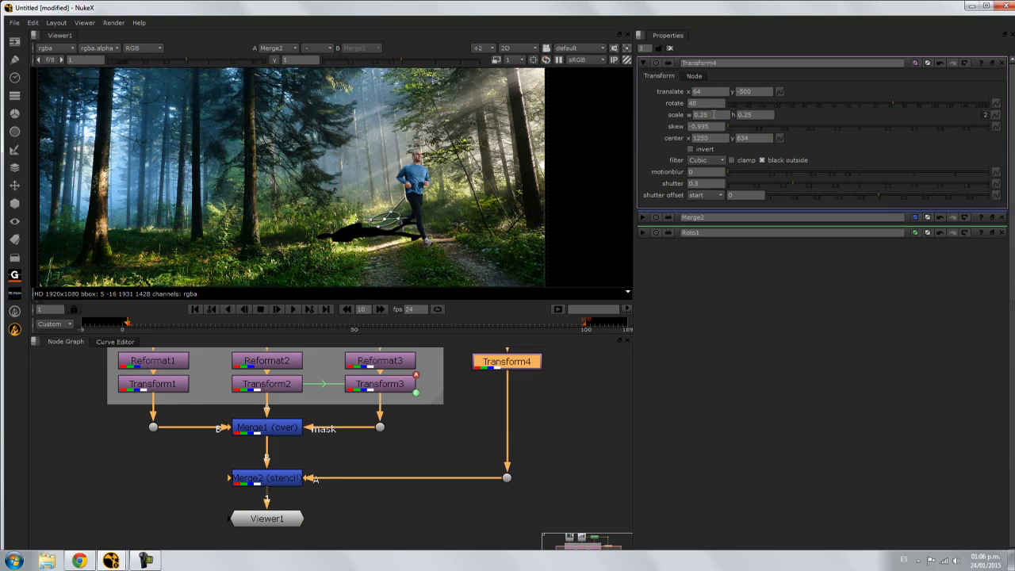
pyautogui.click(744, 115)
pyautogui.press('Up')
pyautogui.press('Up')
pyautogui.press('Up')
pyautogui.press('Down')
pyautogui.moveTo(388, 217); pyautogui.dragTo(351, 230)
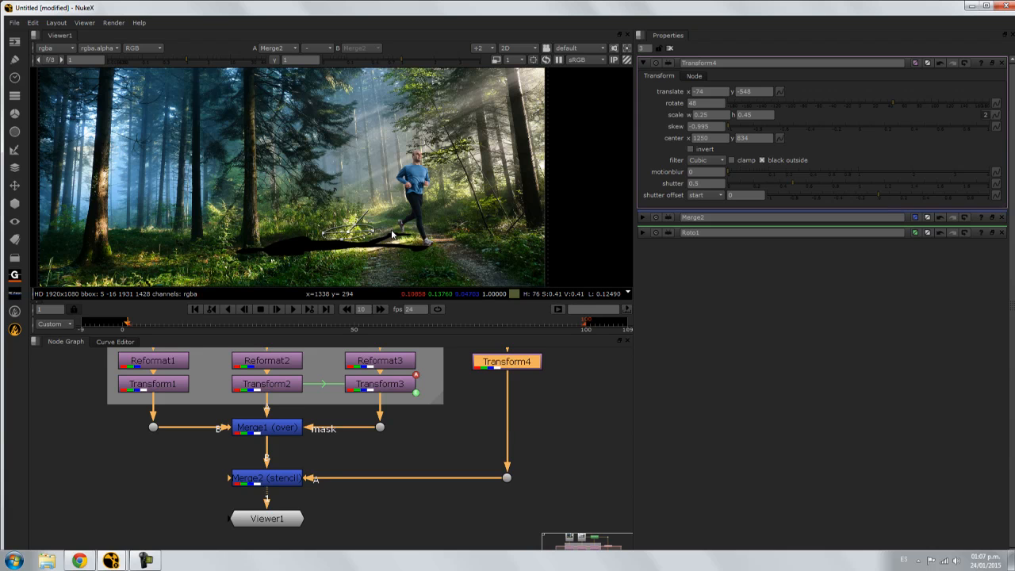
# Add a Grade node after Transform4 and open its properties
pyautogui.moveTo(520, 405); pyautogui.dragTo(528, 476, button='middle')
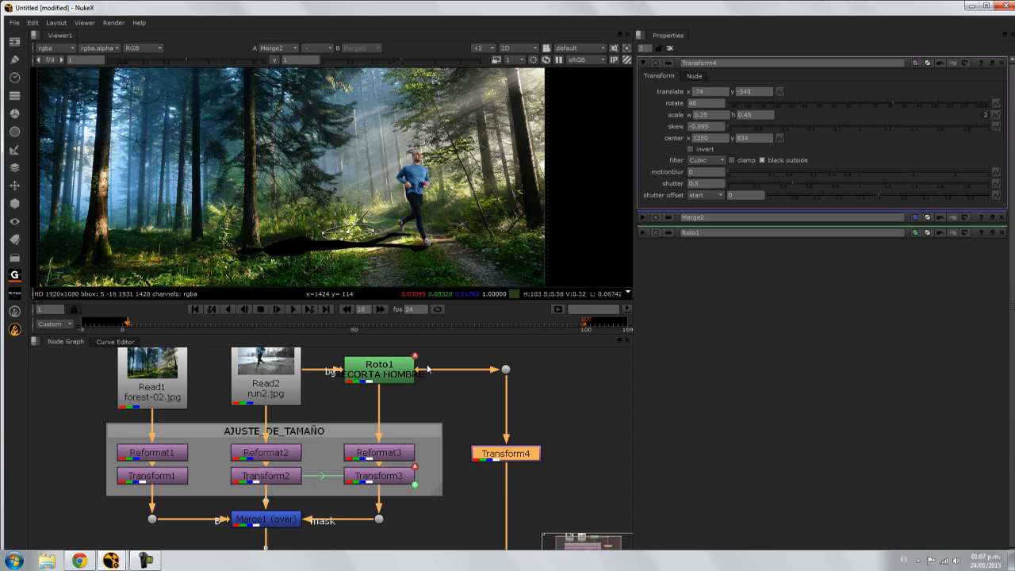
pyautogui.moveTo(484, 438); pyautogui.dragTo(482, 360, button='middle')
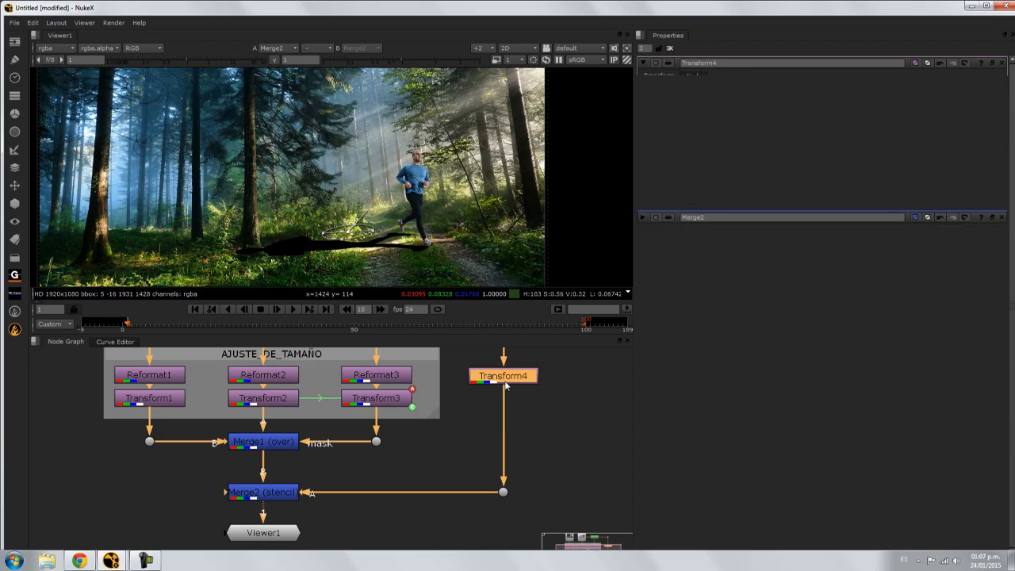
pyautogui.press('g')
pyautogui.click(573, 396)
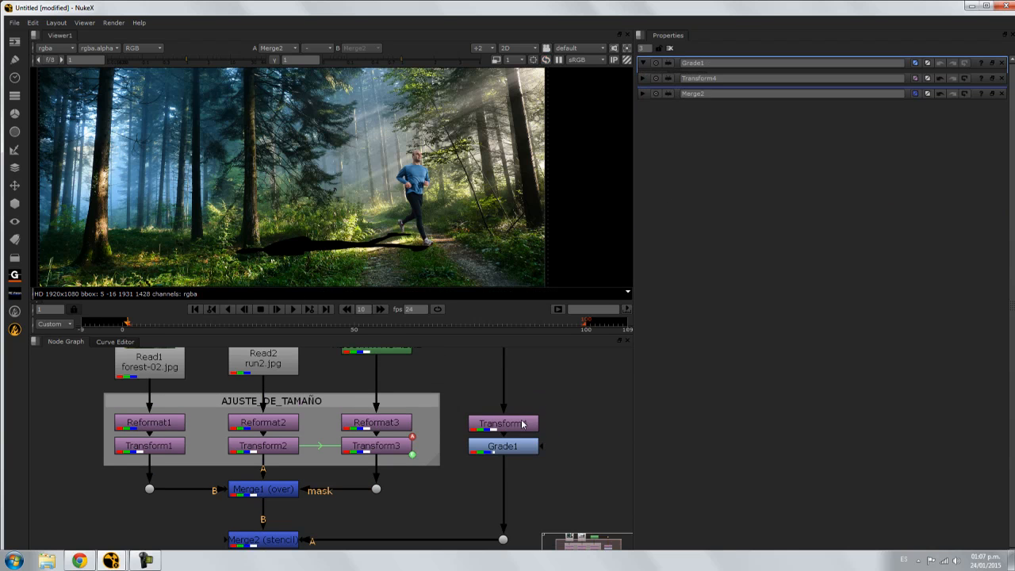
pyautogui.doubleClick(523, 425)
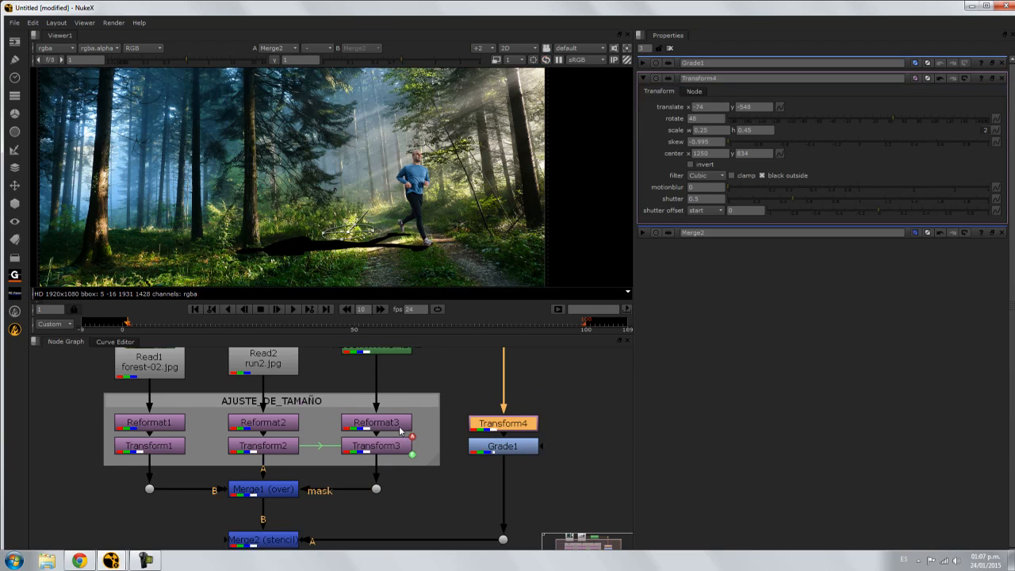
pyautogui.doubleClick(501, 447)
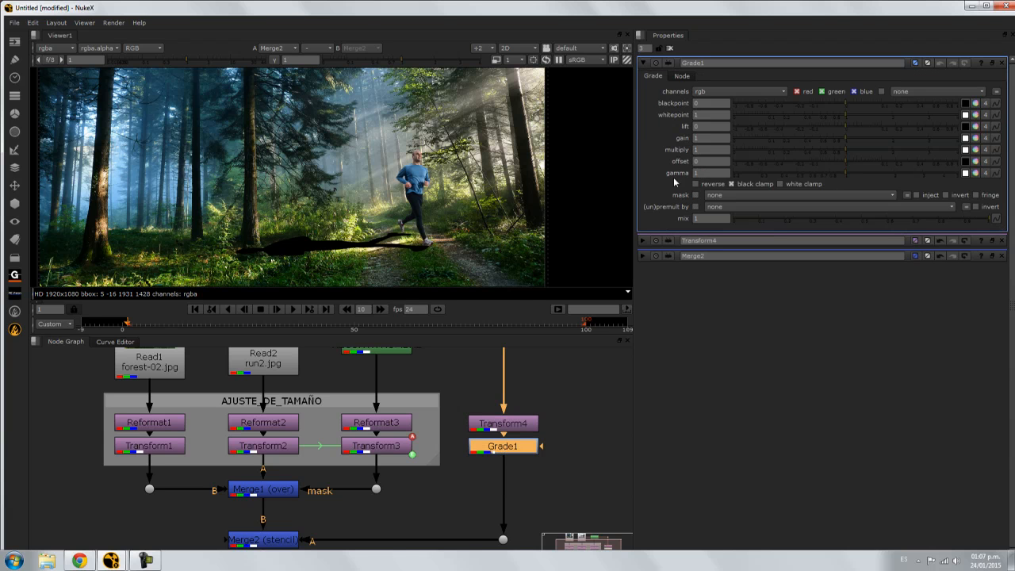
# Try Grade1's lift, blackpoint, offset and gain on the silhouette and reset each one
pyautogui.scroll(4, 276, 246)
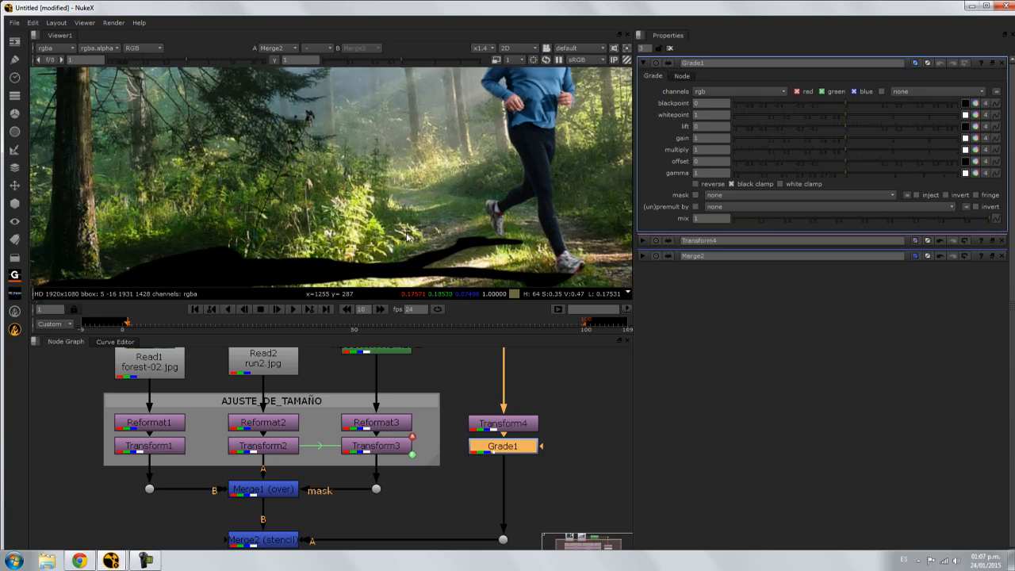
pyautogui.moveTo(238, 210); pyautogui.dragTo(381, 273, button='middle')
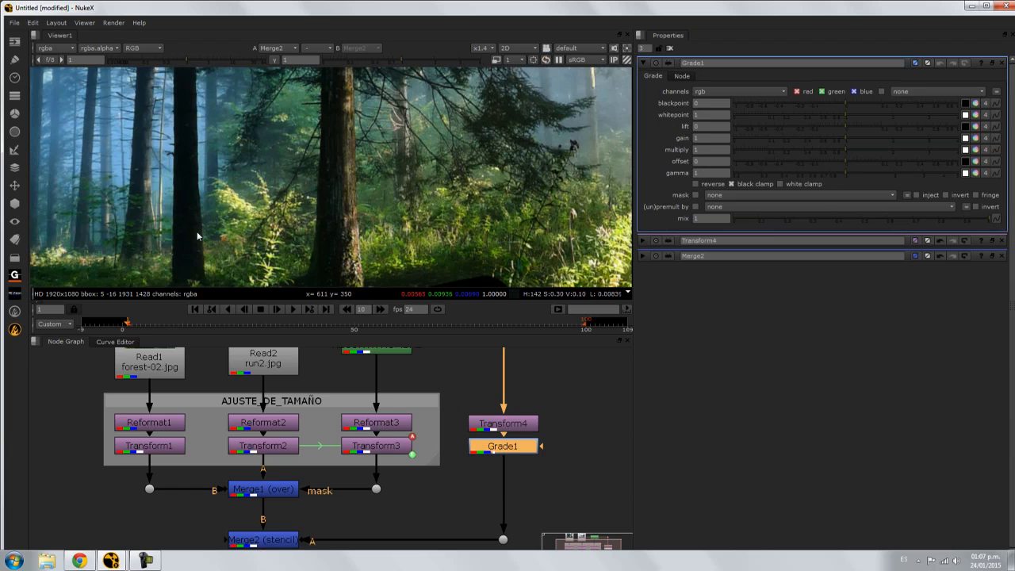
pyautogui.moveTo(480, 200); pyautogui.dragTo(399, 102, button='middle')
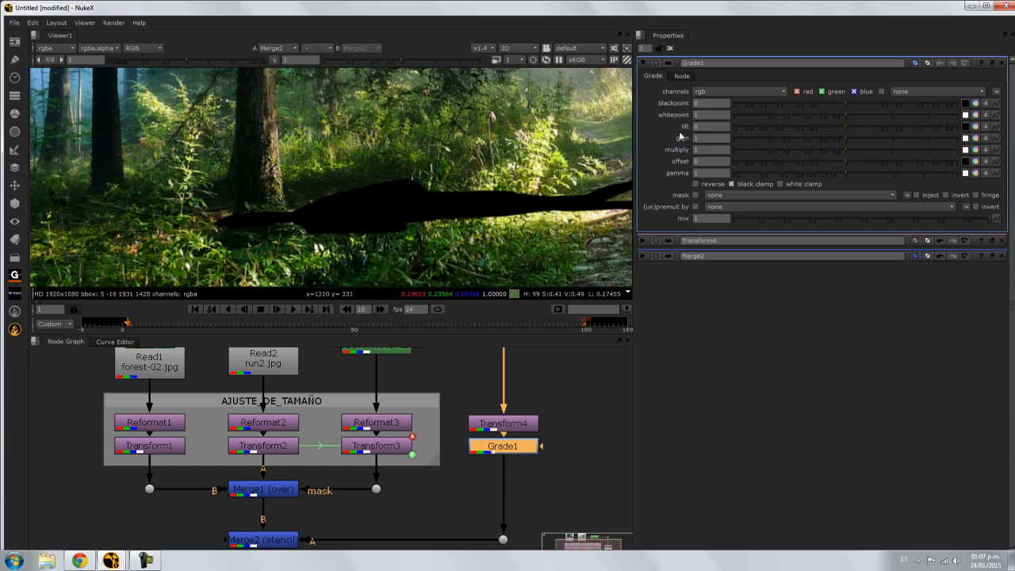
pyautogui.moveTo(846, 123); pyautogui.dragTo(803, 127)
pyautogui.click(847, 125)
pyautogui.moveTo(843, 103); pyautogui.dragTo(868, 122)
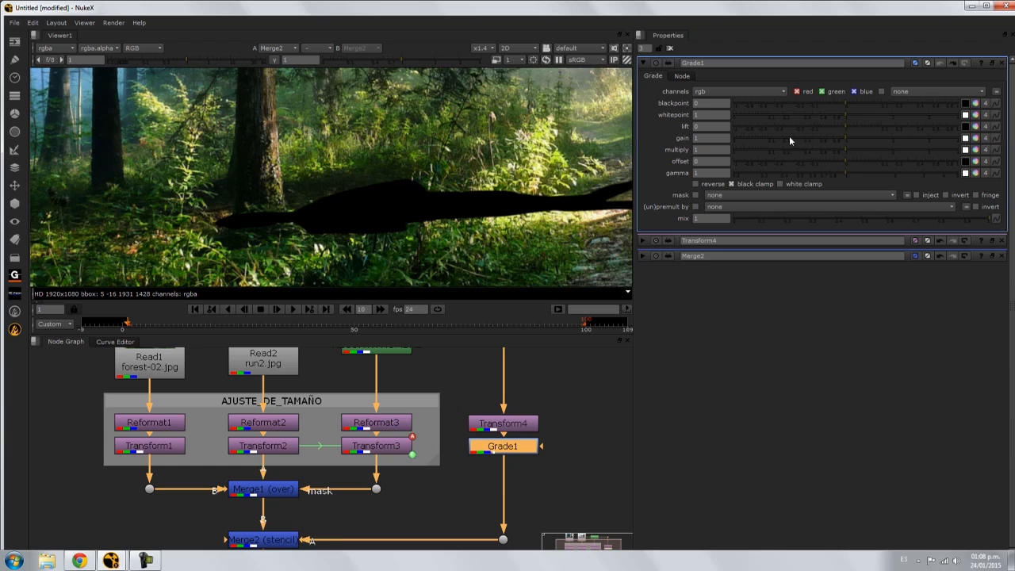
pyautogui.moveTo(845, 162); pyautogui.dragTo(816, 177)
pyautogui.keyDown('ctrl'); pyautogui.click(816, 176); pyautogui.keyUp('ctrl')
pyautogui.moveTo(845, 138)
pyautogui.mouseDown()
pyautogui.moveTo(874, 136)
pyautogui.moveTo(837, 141)
pyautogui.mouseUp()
pyautogui.hotkey('ctrl', 'z')
# Delete Grade1 from the branch below Transform4
pyautogui.moveTo(532, 359); pyautogui.dragTo(520, 465, button='middle')
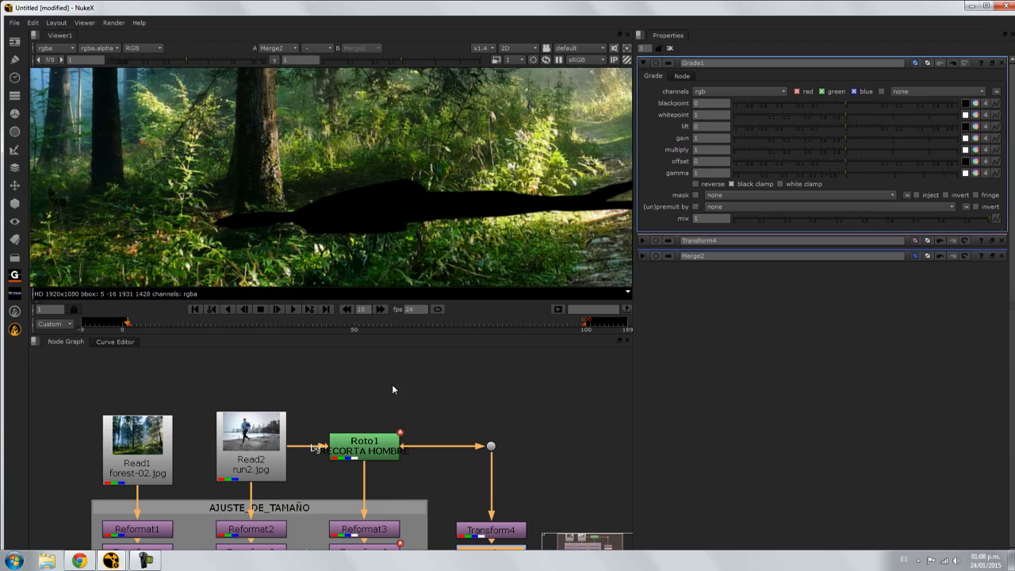
pyautogui.moveTo(554, 418); pyautogui.dragTo(539, 353, button='middle')
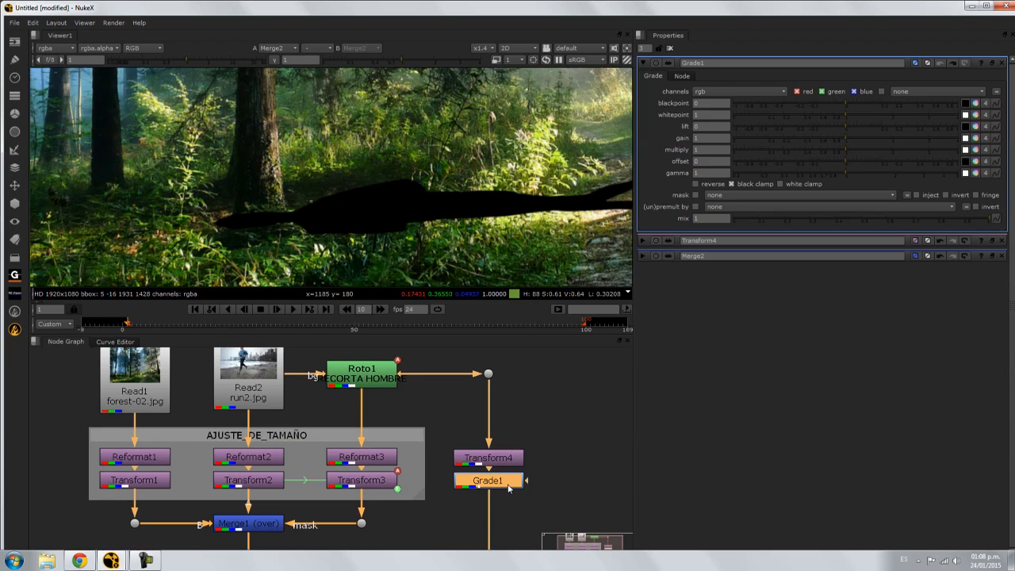
pyautogui.press('Delete')
# Set Bezier1's colour in Roto1 to a near-black matching the forest shade, about red 0.003, green 0.005 and blue 0.006
pyautogui.doubleClick(379, 384)
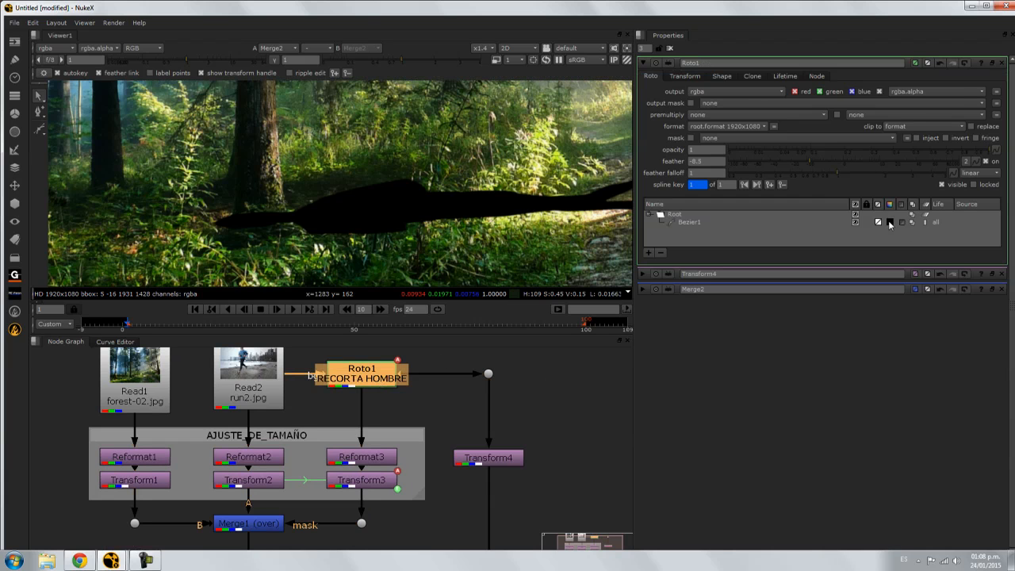
pyautogui.click(889, 223)
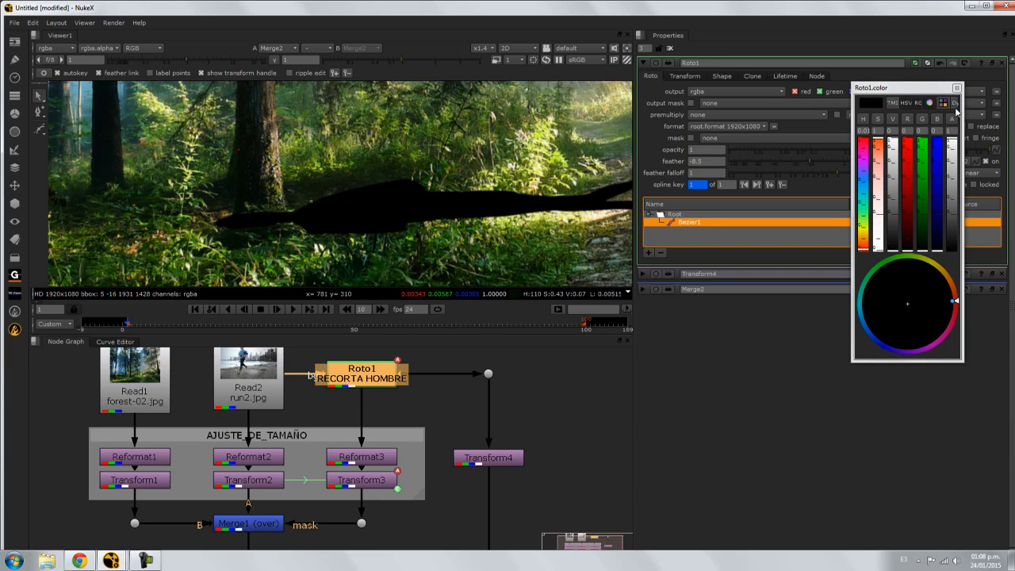
pyautogui.click(862, 106)
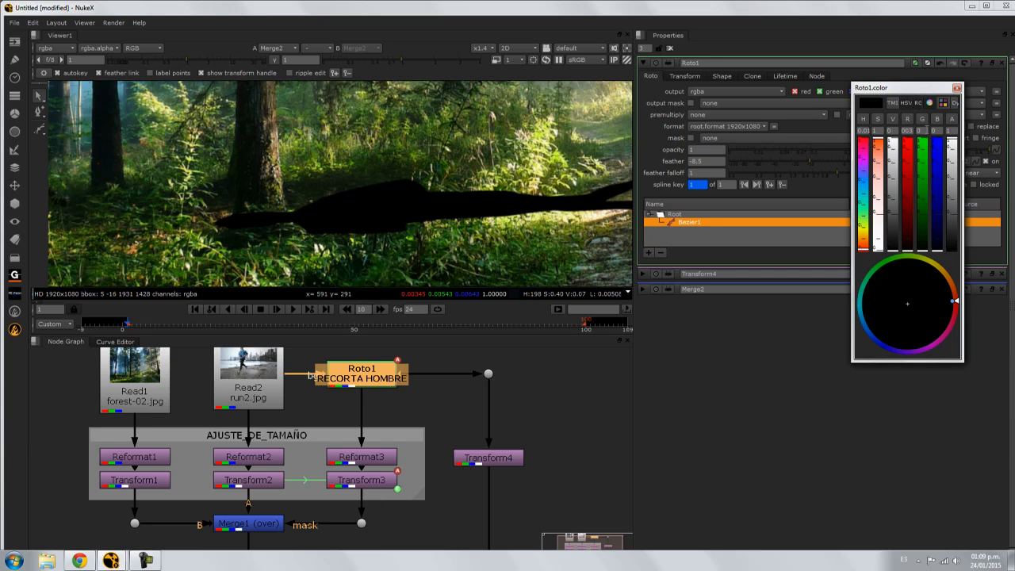
pyautogui.click(926, 130)
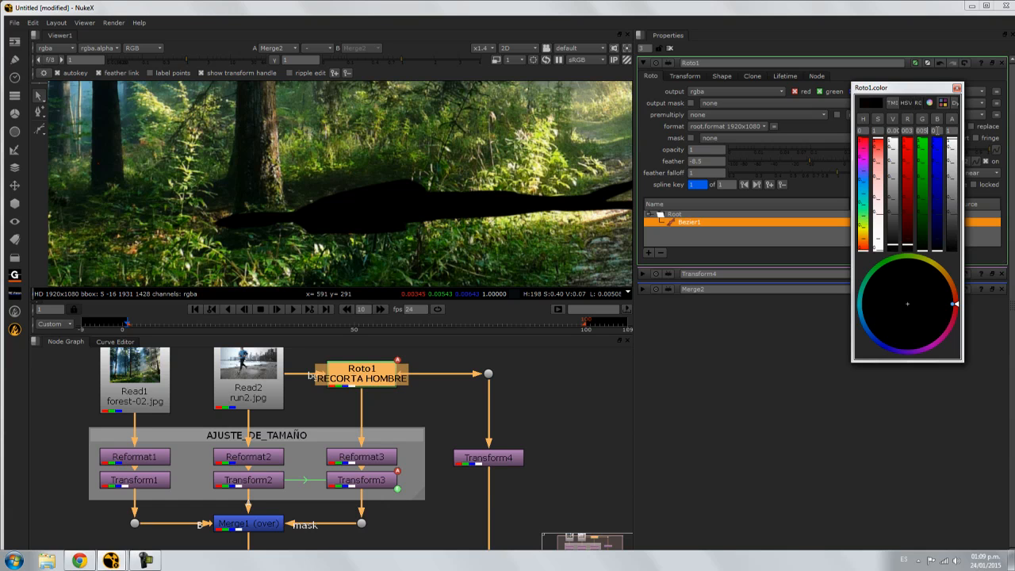
pyautogui.press('Tab')
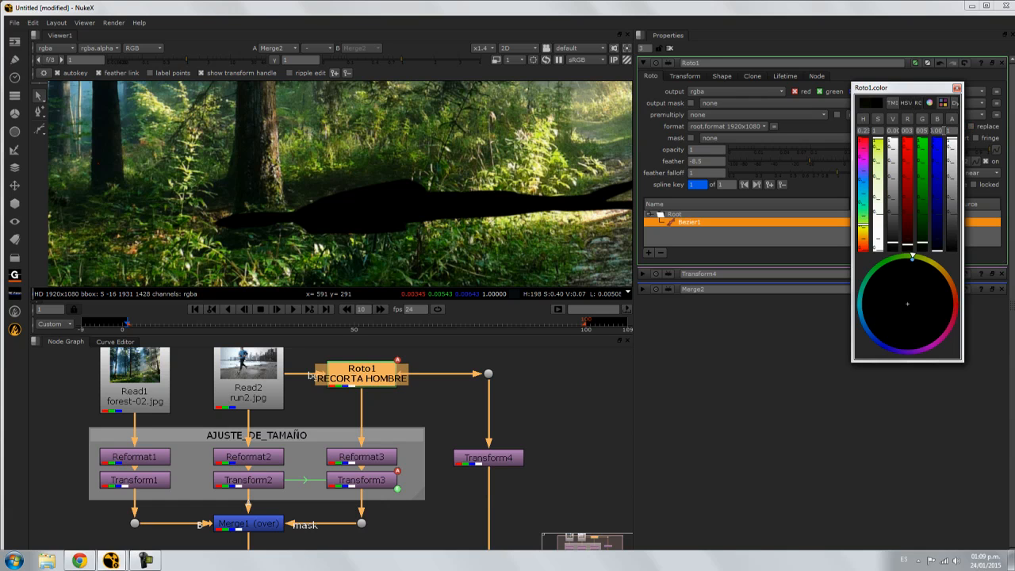
pyautogui.press('Return')
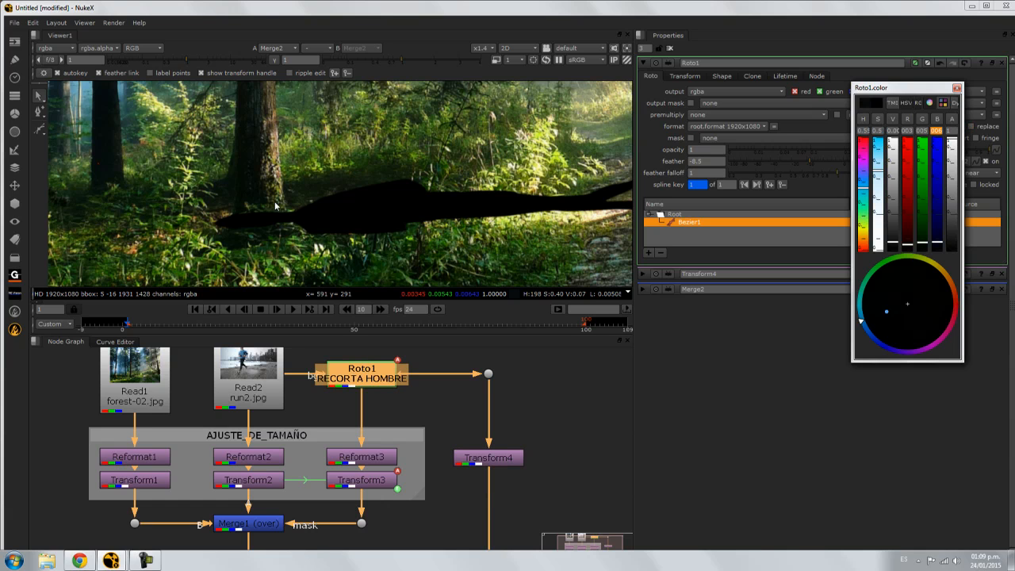
pyautogui.moveTo(258, 185); pyautogui.dragTo(131, 189, button='middle')
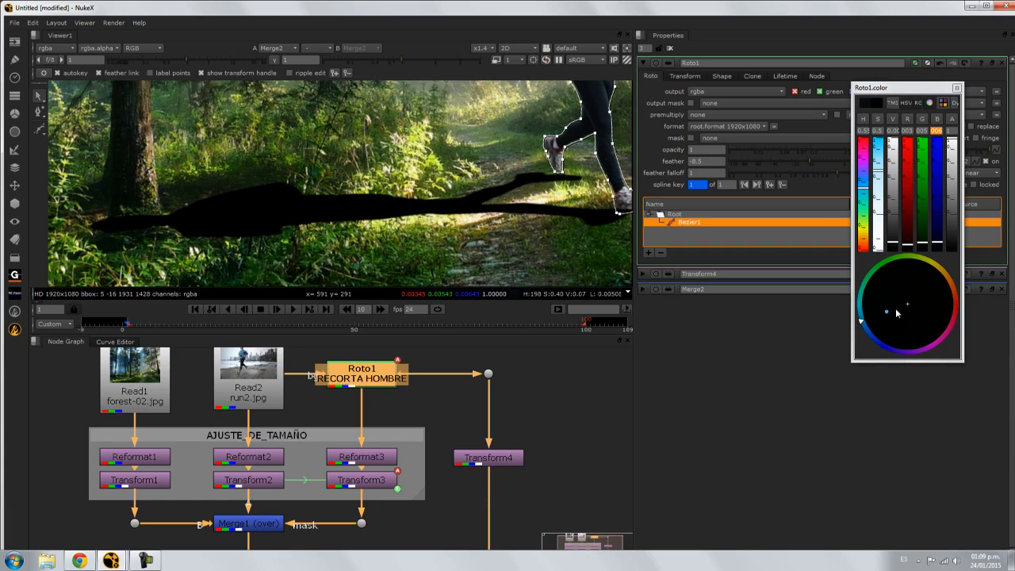
pyautogui.click(957, 88)
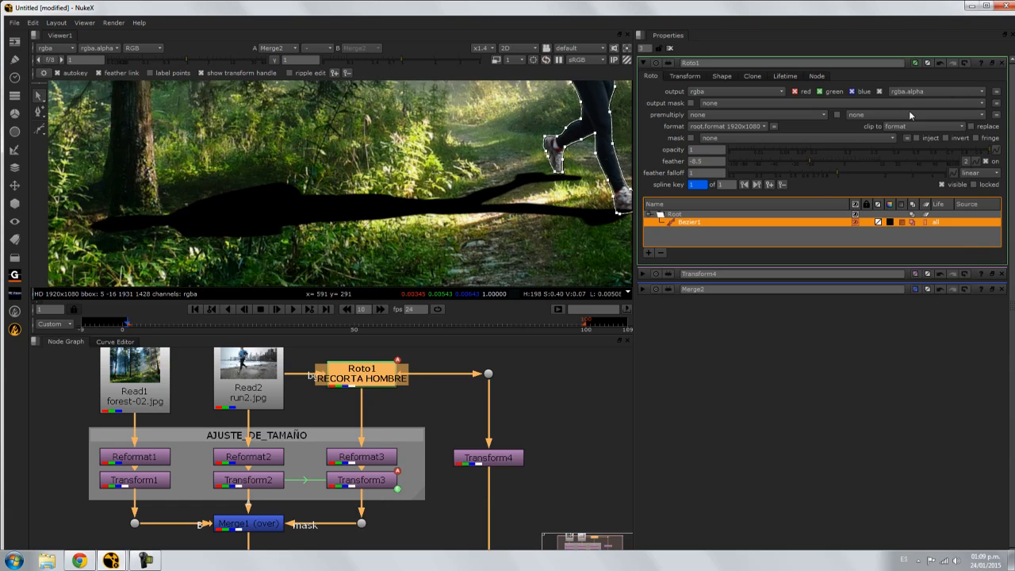
# Add a Blur node after Transform4 and set its size to about 5.3 to soften the shadow's edges
pyautogui.moveTo(523, 437); pyautogui.dragTo(529, 398, button='middle')
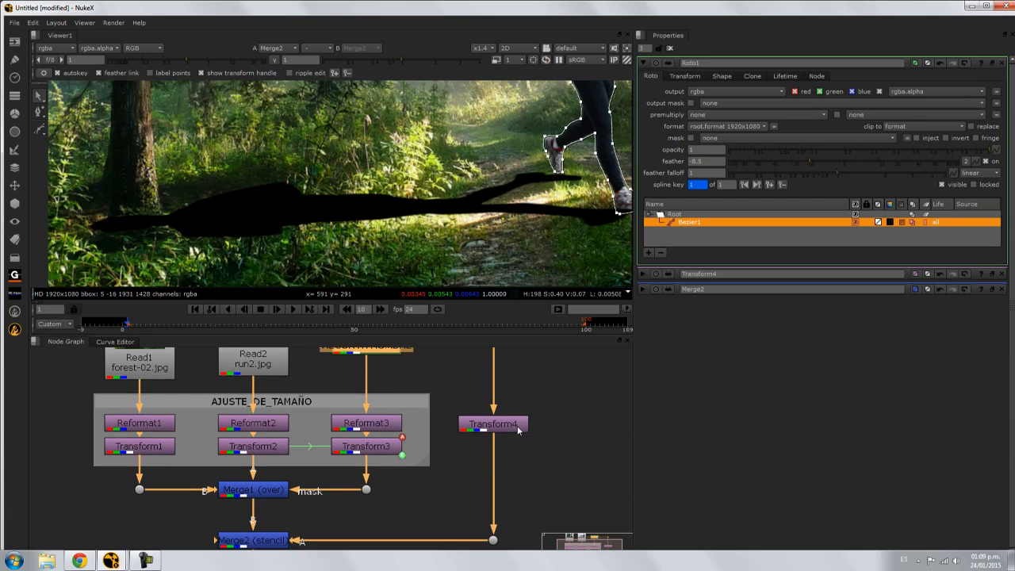
pyautogui.doubleClick(516, 425)
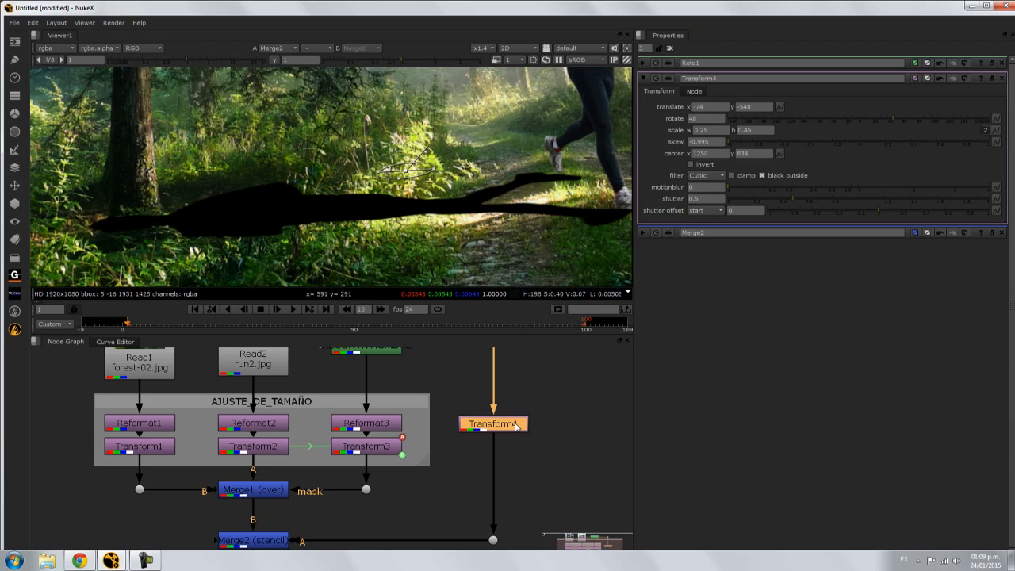
pyautogui.press('b')
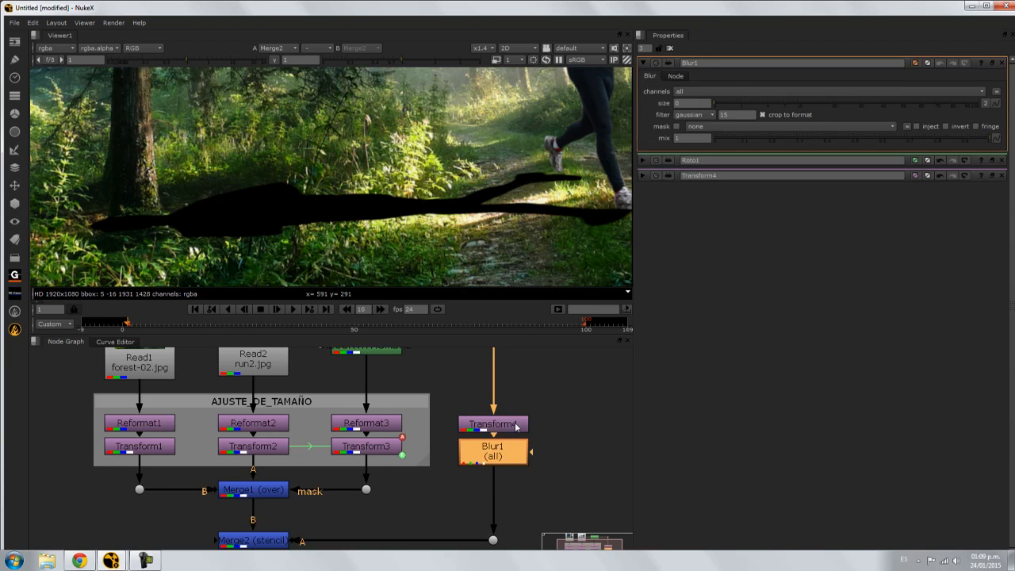
pyautogui.click(716, 105)
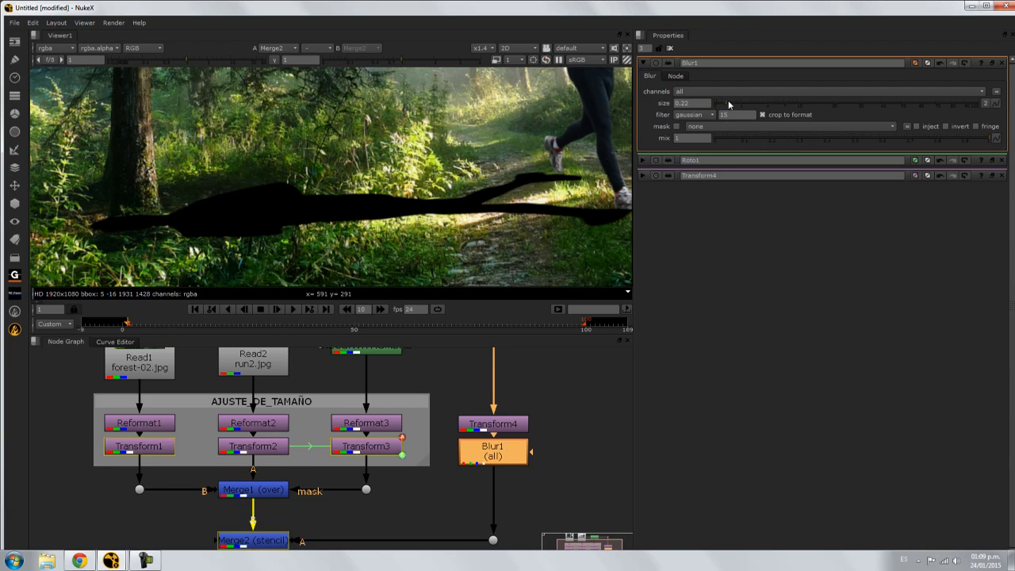
pyautogui.moveTo(742, 100); pyautogui.dragTo(772, 102)
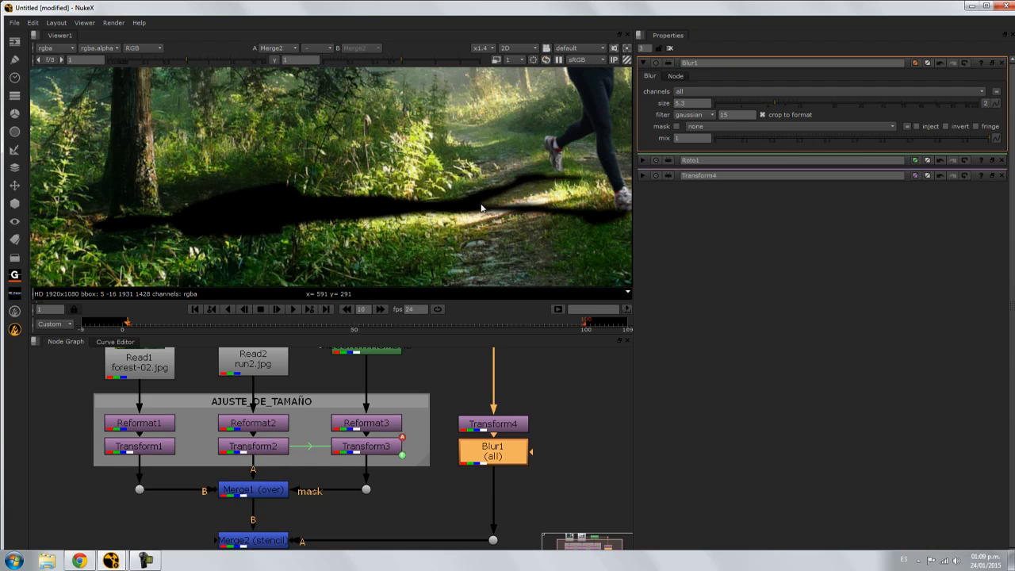
pyautogui.moveTo(254, 214); pyautogui.dragTo(122, 189, button='middle')
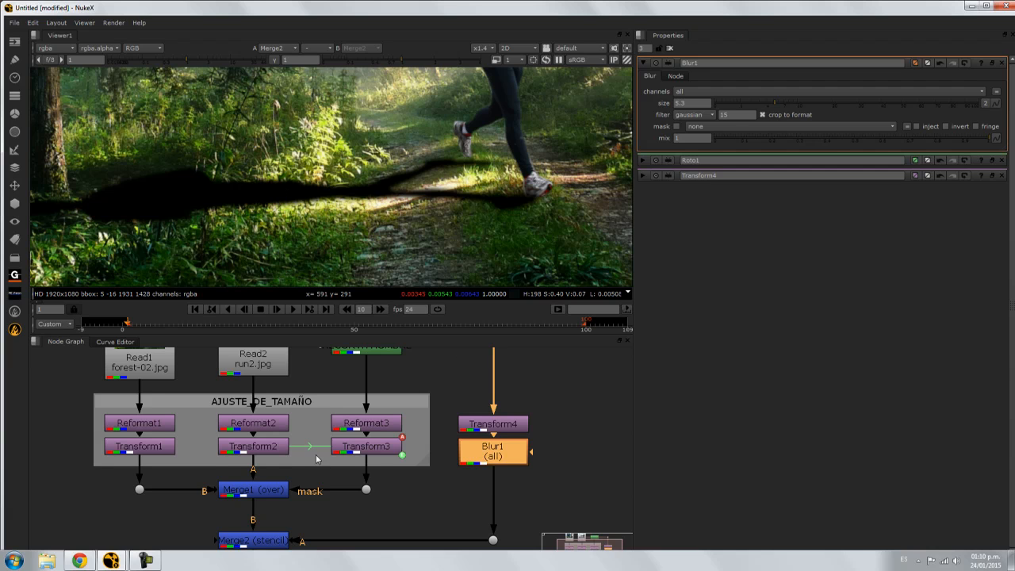
# Lower Merge2's mix to about 0.726 so the shadow blends with the forest ground
pyautogui.moveTo(305, 496); pyautogui.dragTo(315, 447, button='middle')
pyautogui.doubleClick(280, 488)
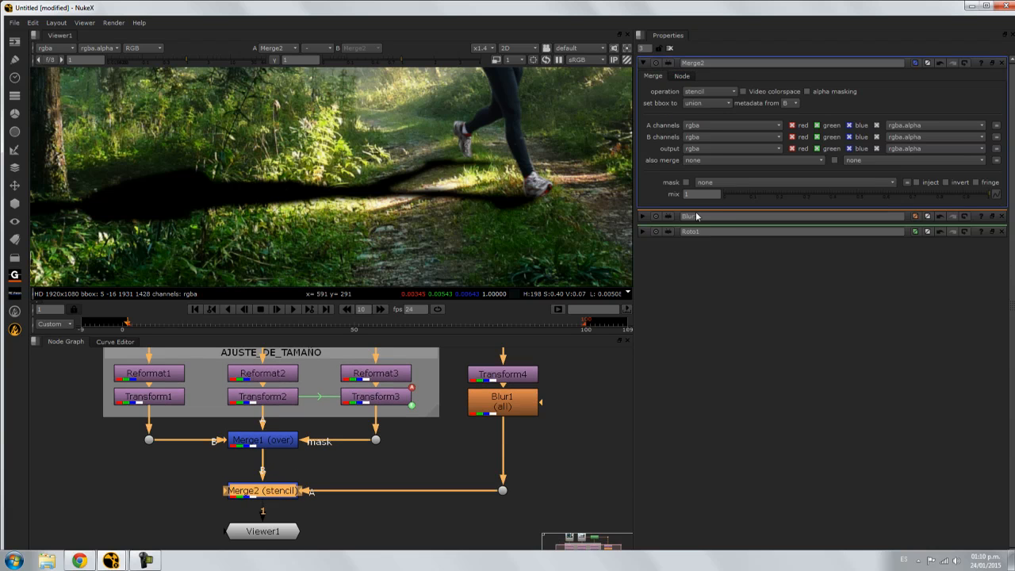
pyautogui.moveTo(987, 197)
pyautogui.mouseDown()
pyautogui.moveTo(972, 199)
pyautogui.moveTo(996, 199)
pyautogui.mouseUp()
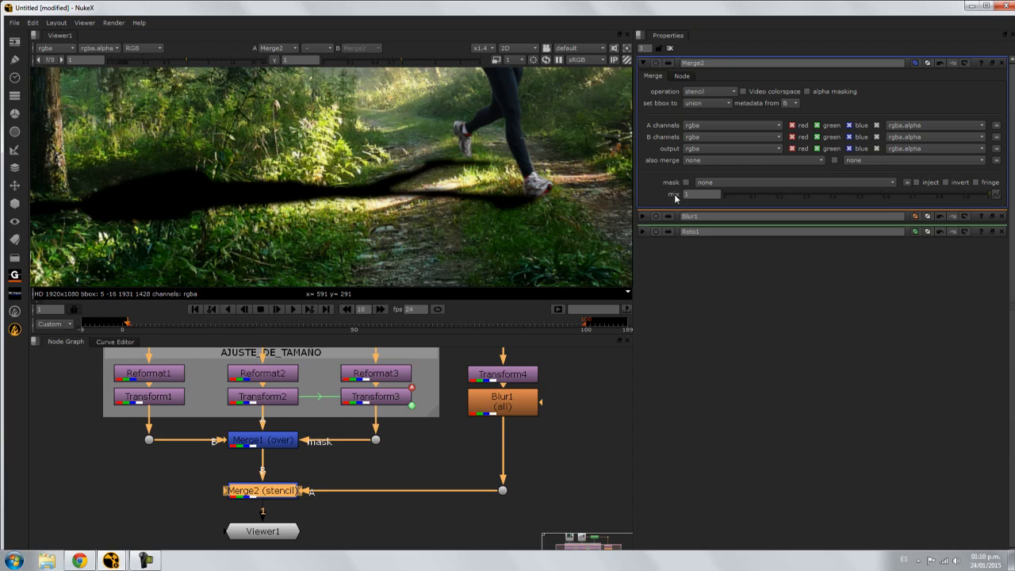
pyautogui.moveTo(989, 195); pyautogui.dragTo(916, 209)
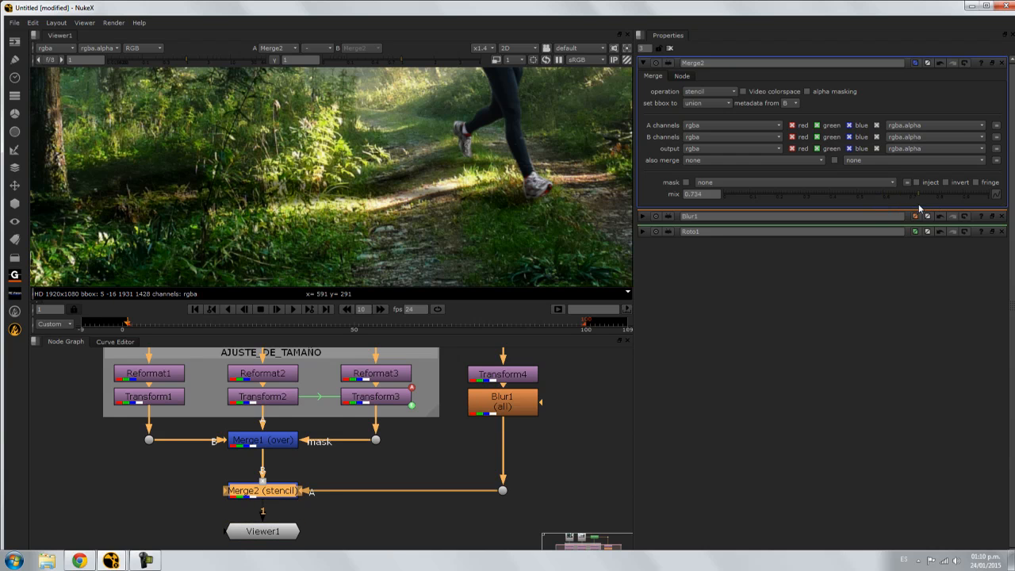
pyautogui.scroll(-2, 490, 197)
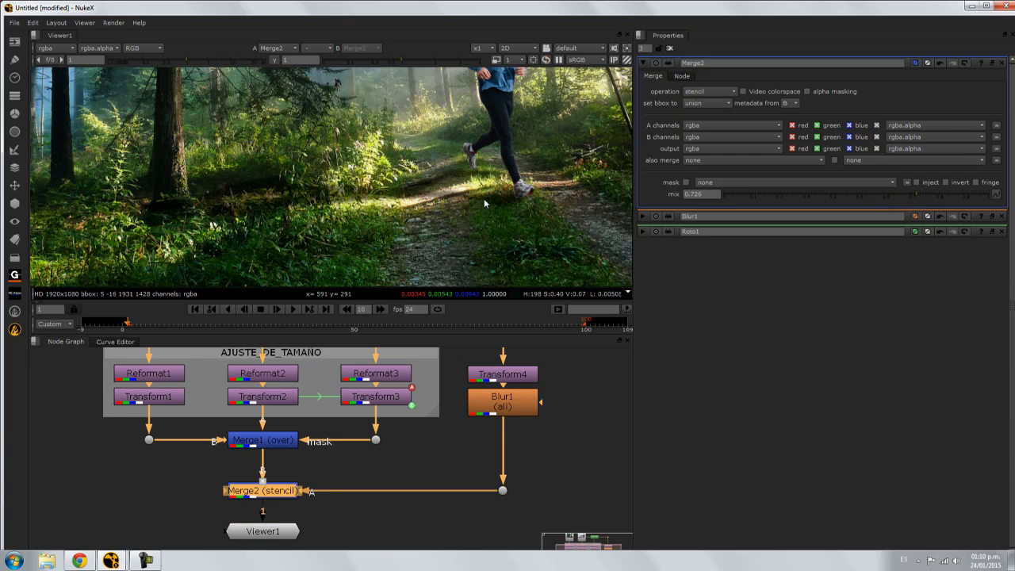
pyautogui.scroll(-1, 437, 209)
pyautogui.moveTo(469, 190)
pyautogui.mouseDown(button='middle')
pyautogui.moveTo(458, 248)
pyautogui.moveTo(465, 192)
pyautogui.mouseUp(button='middle')
pyautogui.moveTo(390, 97); pyautogui.dragTo(367, 163, button='middle')
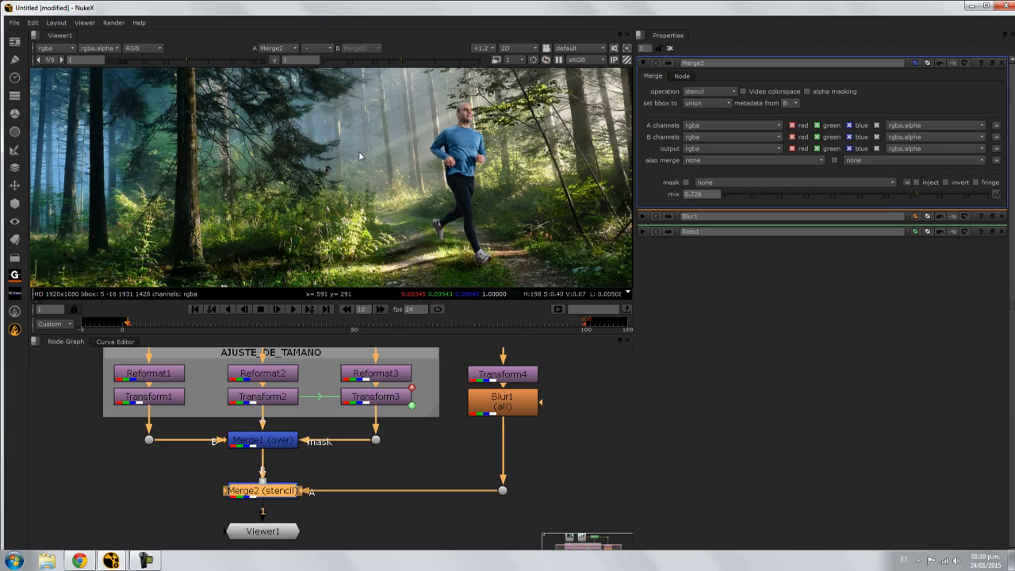
# Compare the ground around the runner's feet with Merge2 disabled and enabled, leaving it enabled
pyautogui.scroll(8, 467, 238)
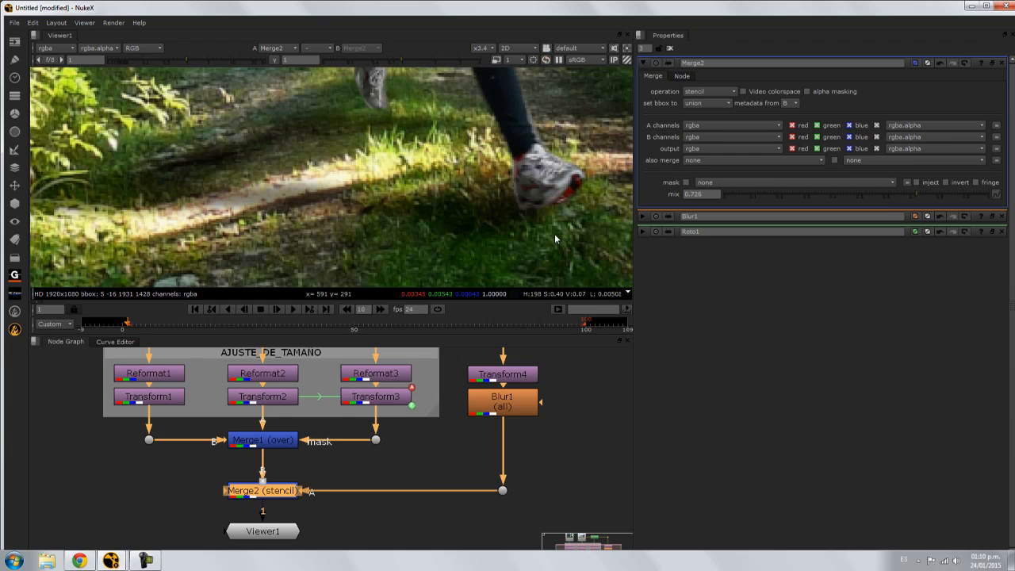
pyautogui.press('d')
pyautogui.press('d')
pyautogui.press('d')
pyautogui.press('d')
pyautogui.scroll(5, 567, 208)
pyautogui.press('d')
pyautogui.press('d')
pyautogui.press('d')
pyautogui.press('d')
pyautogui.press('d')
pyautogui.press('d')
pyautogui.press('d')
pyautogui.scroll(-3, 382, 257)
pyautogui.scroll(-5, 383, 424)
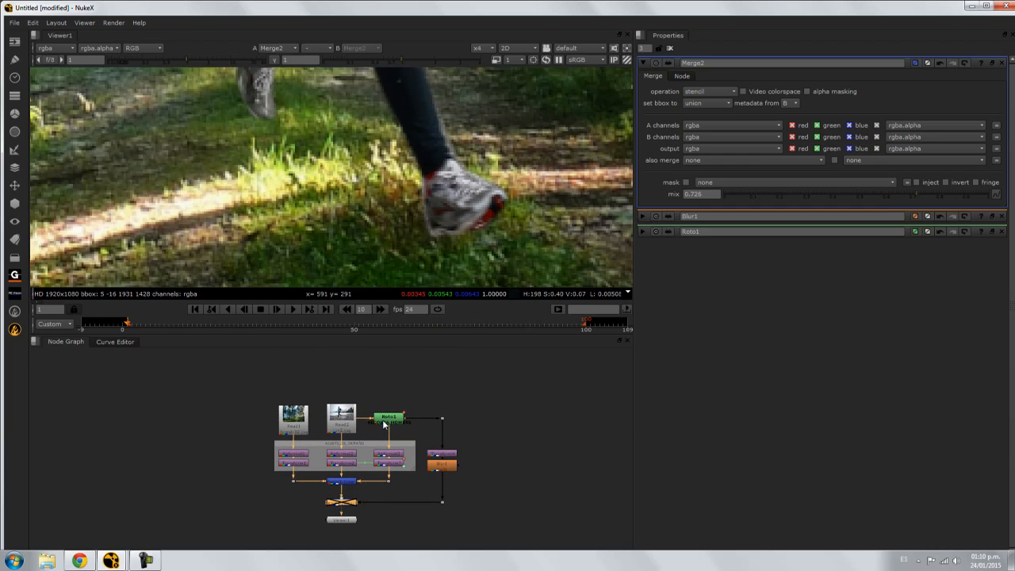
pyautogui.press('d')
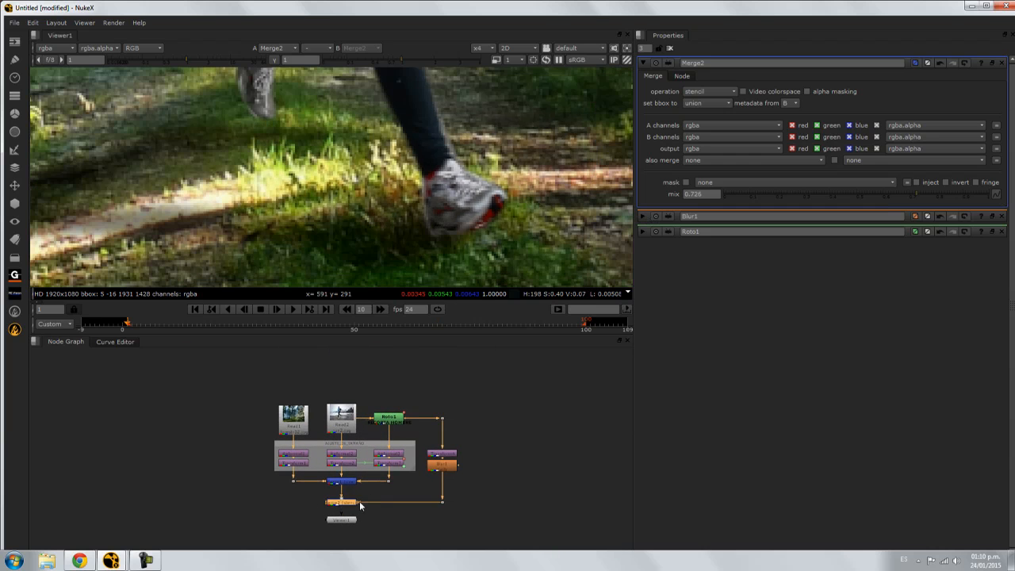
# Review the node tree and examine the composited runner and his shadow, both close up and in the full frame
pyautogui.scroll(5, 359, 501)
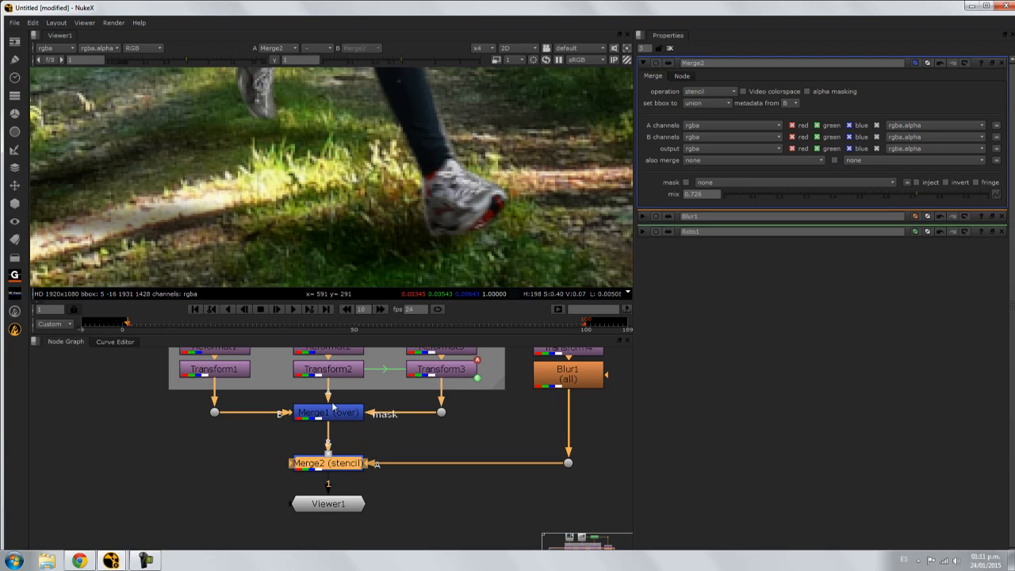
pyautogui.moveTo(326, 429); pyautogui.dragTo(330, 472, button='middle')
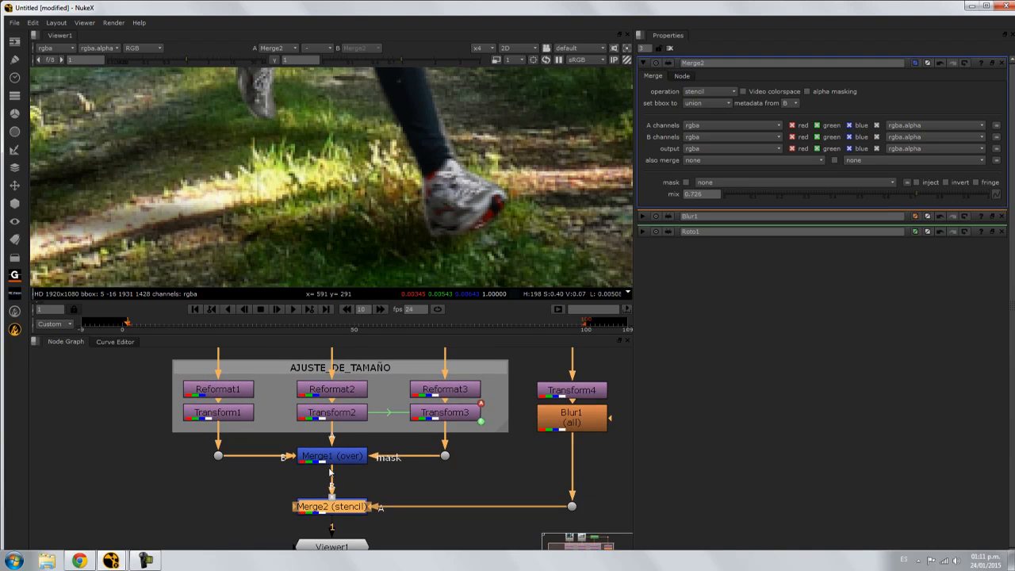
pyautogui.scroll(-3, 426, 464)
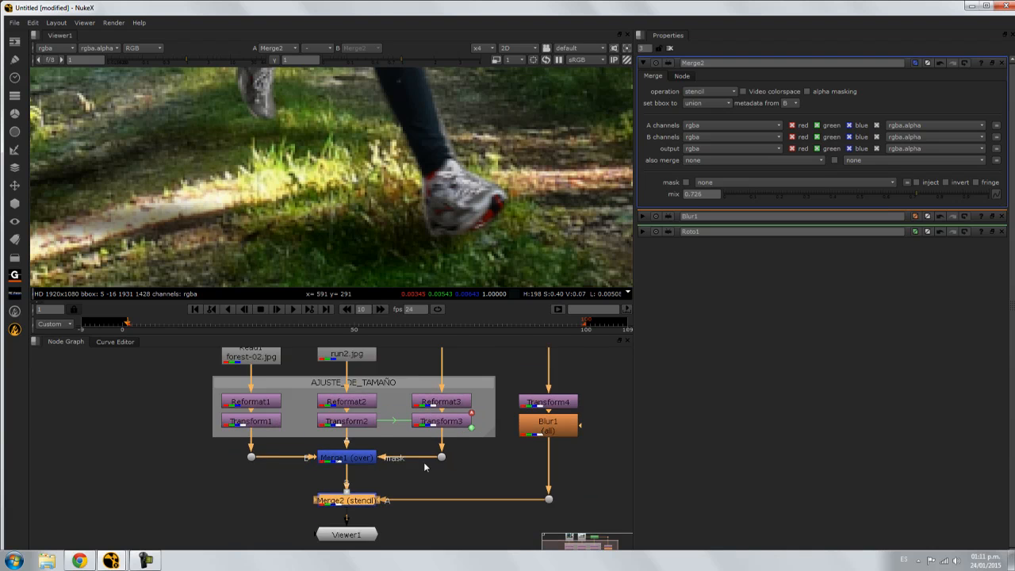
pyautogui.click(362, 475)
pyautogui.moveTo(361, 475); pyautogui.dragTo(362, 472)
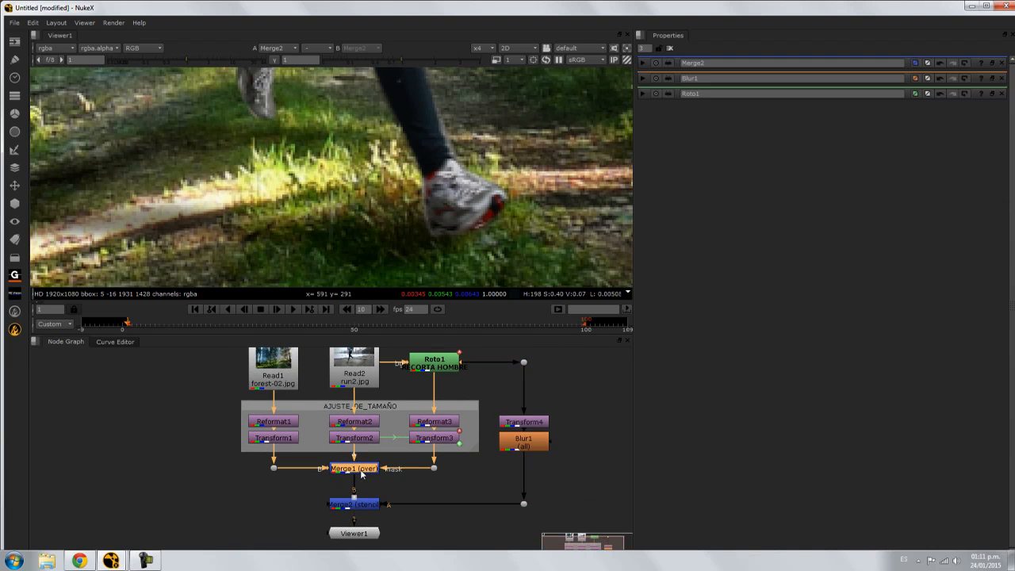
pyautogui.scroll(-2, 390, 451)
pyautogui.click(391, 454)
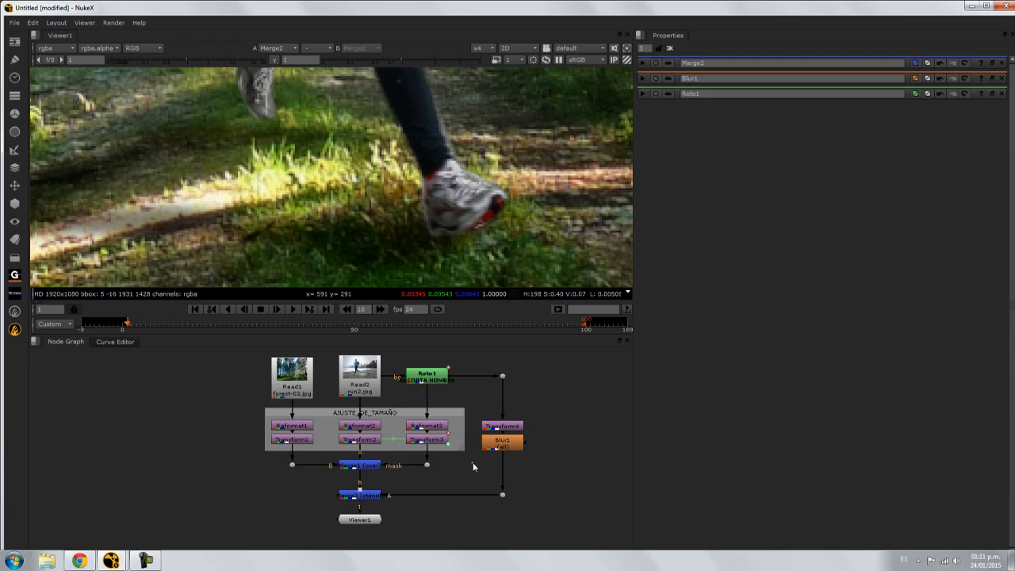
pyautogui.scroll(-5, 402, 265)
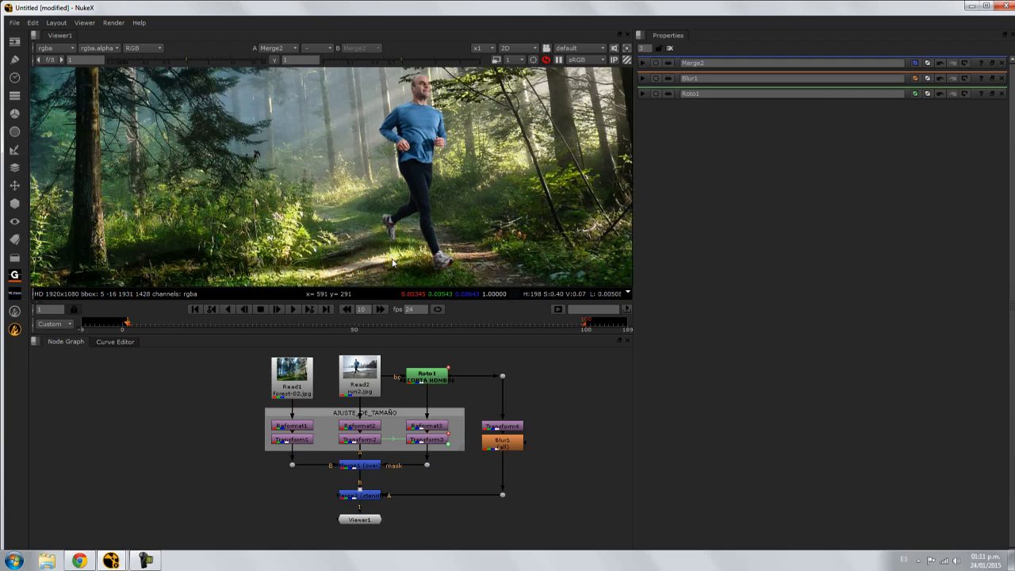
pyautogui.scroll(-2, 398, 205)
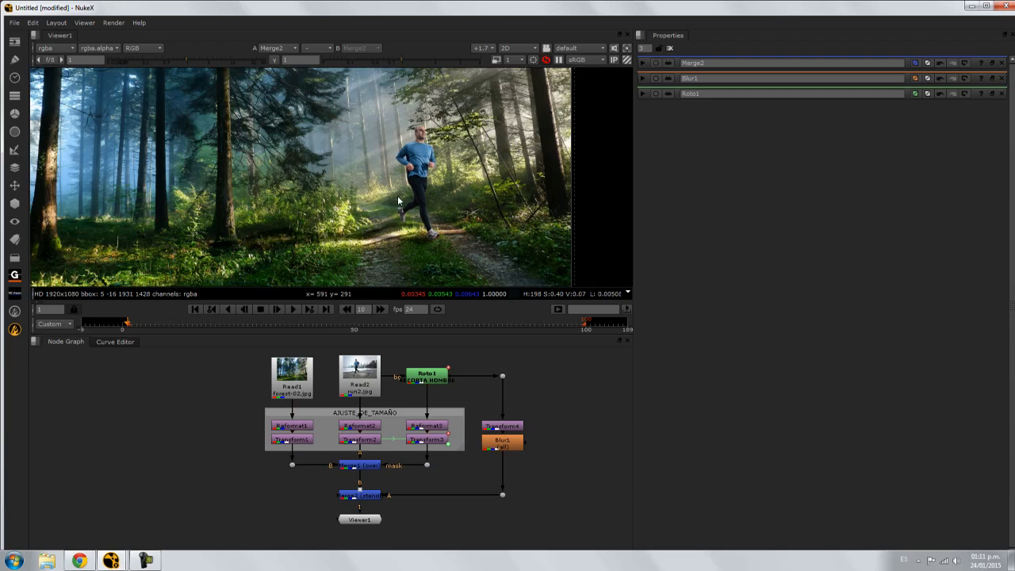
pyautogui.scroll(6, 398, 204)
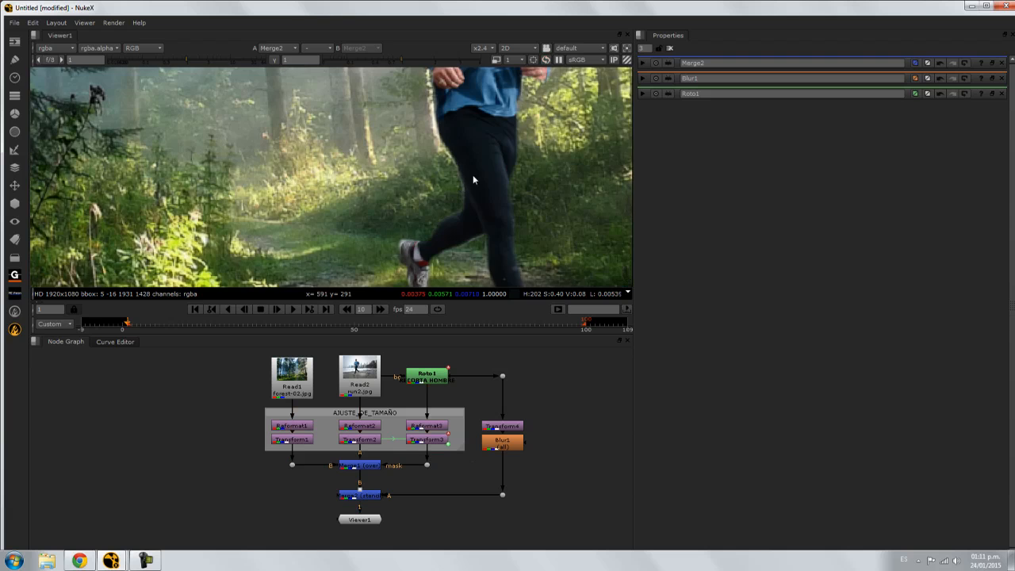
pyautogui.moveTo(419, 145); pyautogui.dragTo(422, 275, button='middle')
pyautogui.moveTo(482, 223); pyautogui.dragTo(357, 207, button='middle')
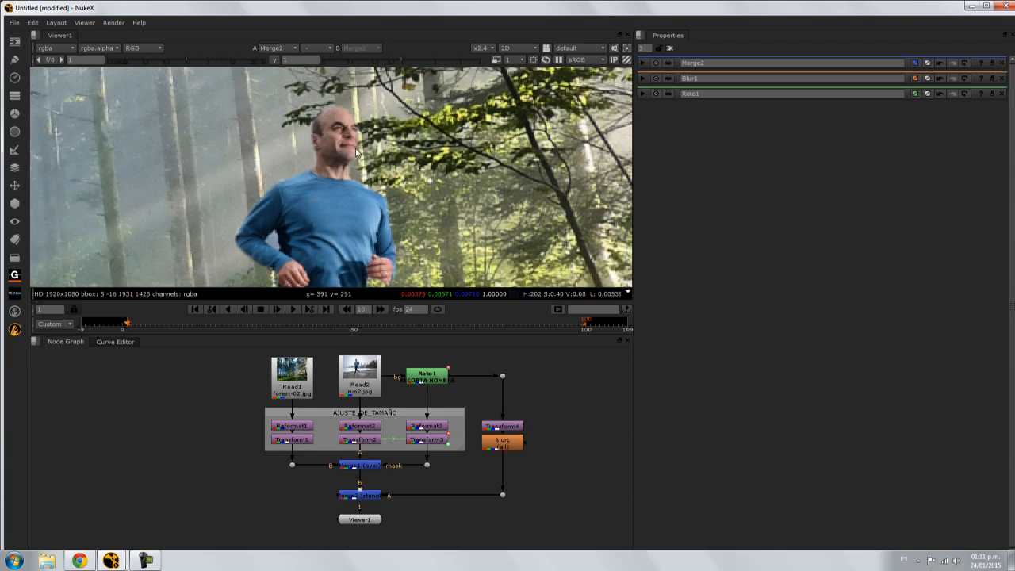
pyautogui.scroll(-5, 296, 198)
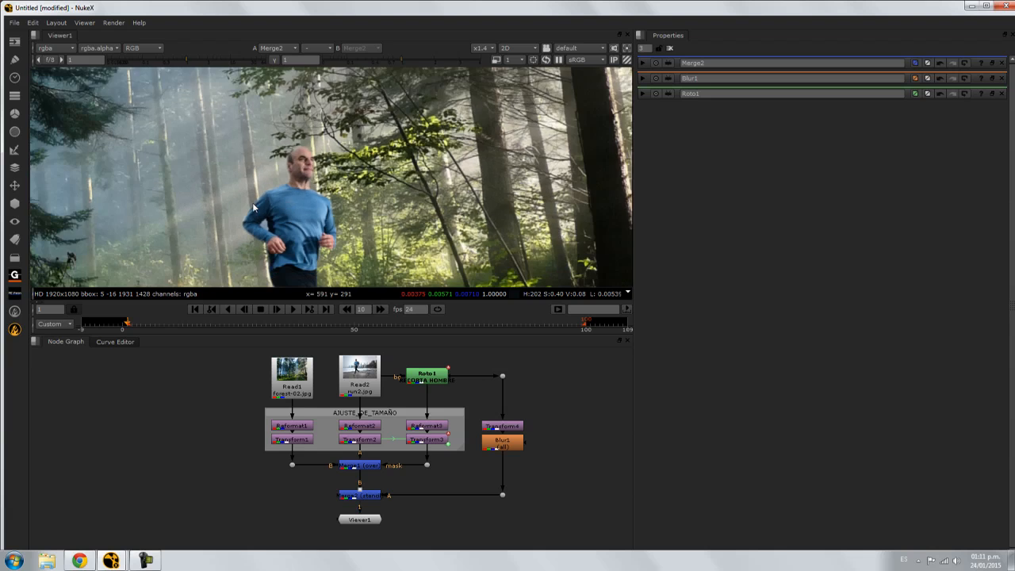
pyautogui.moveTo(296, 195); pyautogui.dragTo(456, 115, button='middle')
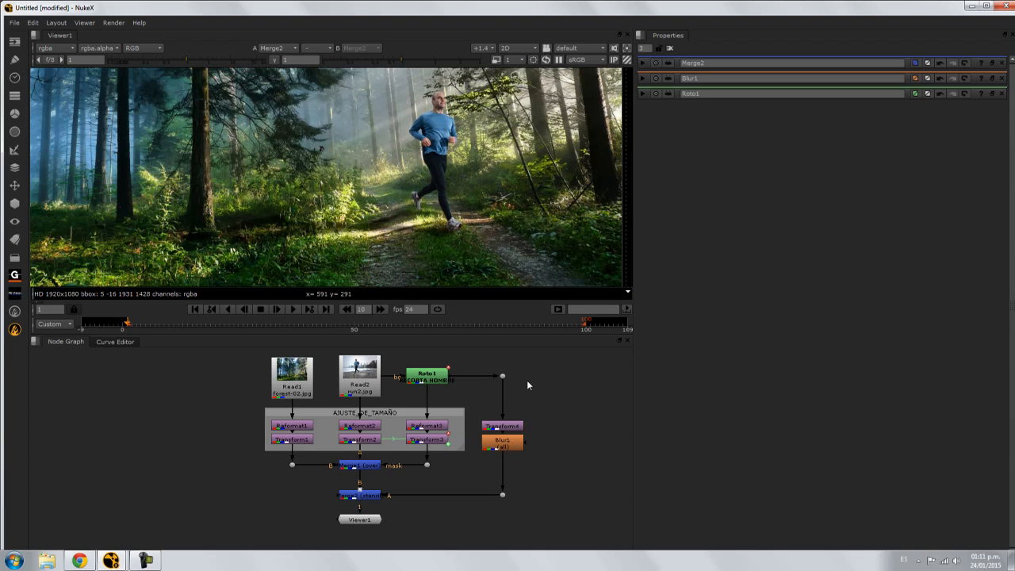
# Resize the viewer and node graph areas and move Viewer1 farther below Merge2 to make room for another node
pyautogui.moveTo(594, 337); pyautogui.dragTo(591, 402)
pyautogui.moveTo(426, 314); pyautogui.dragTo(443, 204, button='middle')
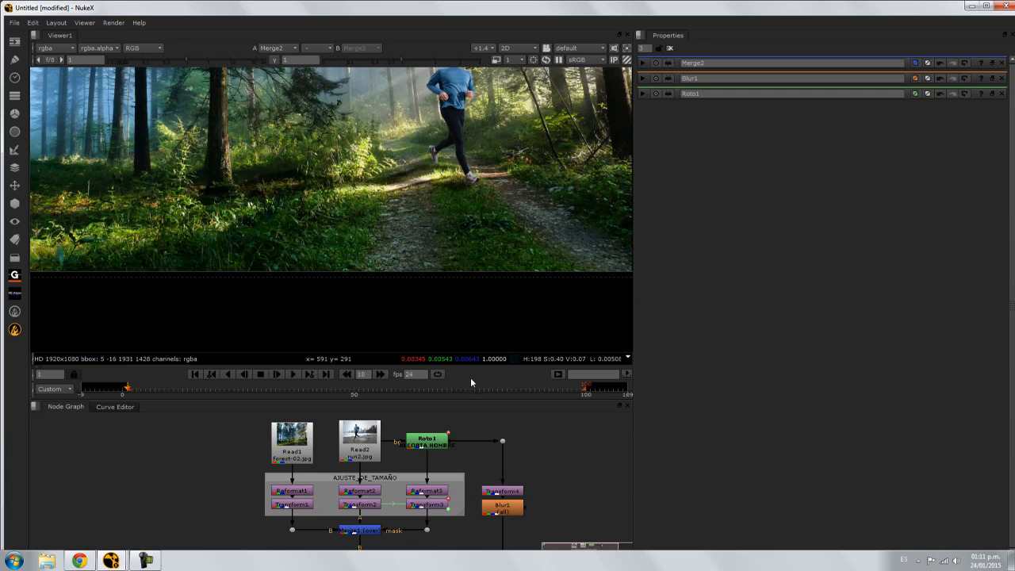
pyautogui.moveTo(506, 401); pyautogui.dragTo(506, 345)
pyautogui.moveTo(474, 498); pyautogui.dragTo(487, 404, button='middle')
pyautogui.moveTo(378, 437); pyautogui.dragTo(383, 462)
pyautogui.moveTo(436, 439); pyautogui.dragTo(418, 482, button='middle')
pyautogui.moveTo(366, 501)
pyautogui.mouseDown()
pyautogui.moveTo(363, 484)
pyautogui.moveTo(363, 509)
pyautogui.mouseUp()
# Add a Write node after Merge2 and place it midway between Merge2 and Viewer1
pyautogui.doubleClick(365, 455)
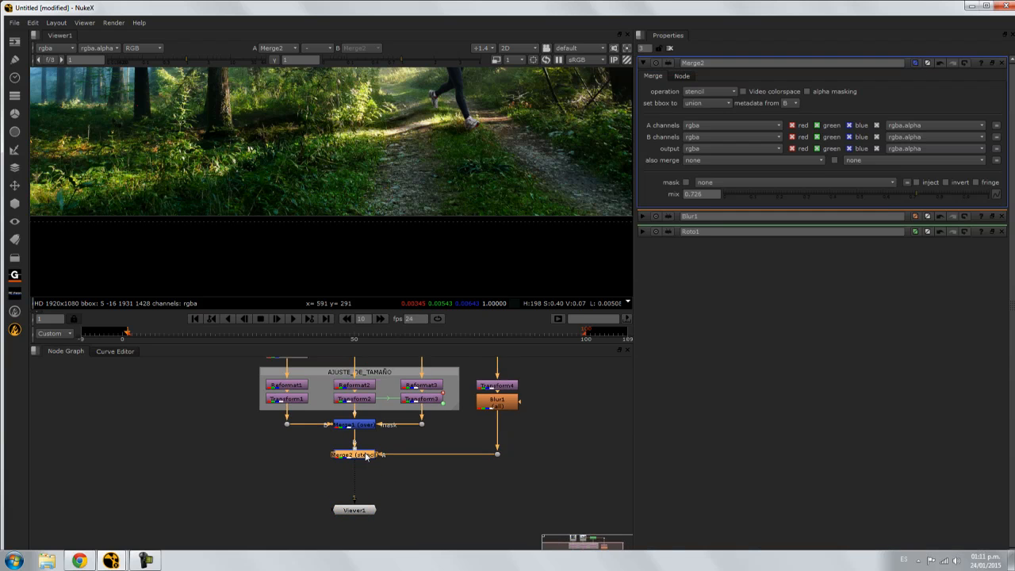
pyautogui.press('w')
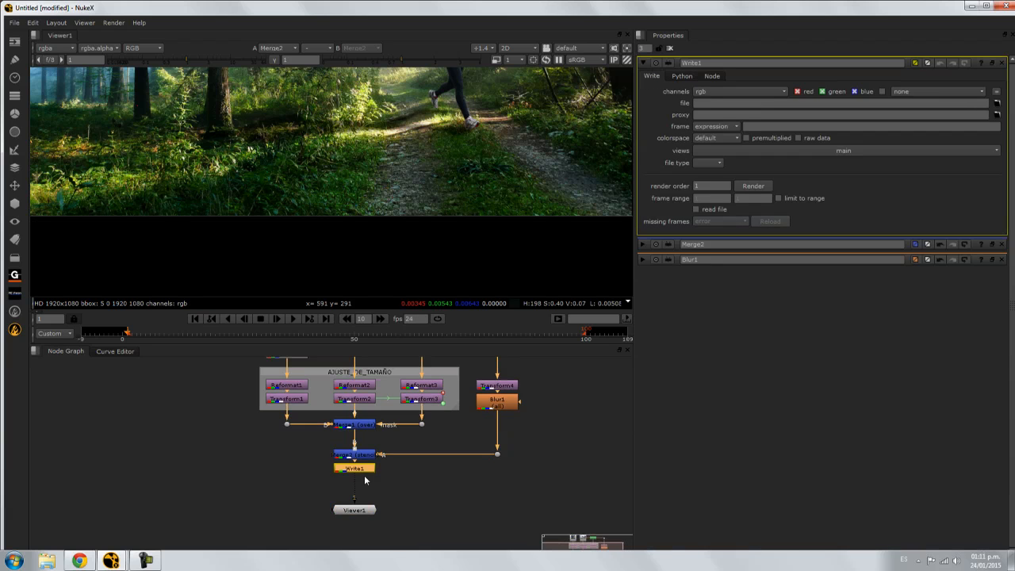
pyautogui.scroll(5, 365, 477)
pyautogui.moveTo(364, 460); pyautogui.dragTo(364, 490)
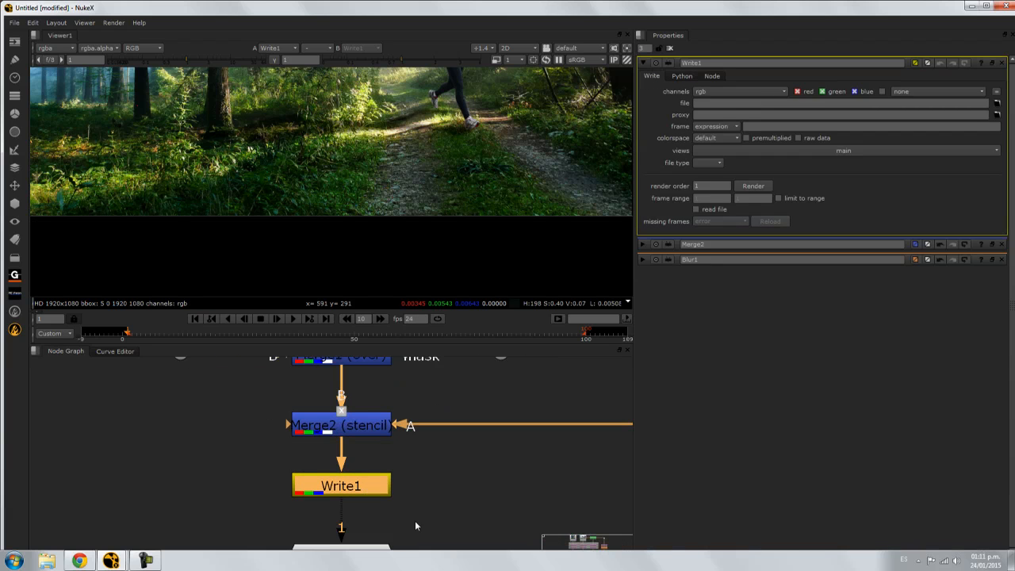
pyautogui.scroll(1, 415, 520)
pyautogui.moveTo(387, 513); pyautogui.dragTo(425, 460, button='middle')
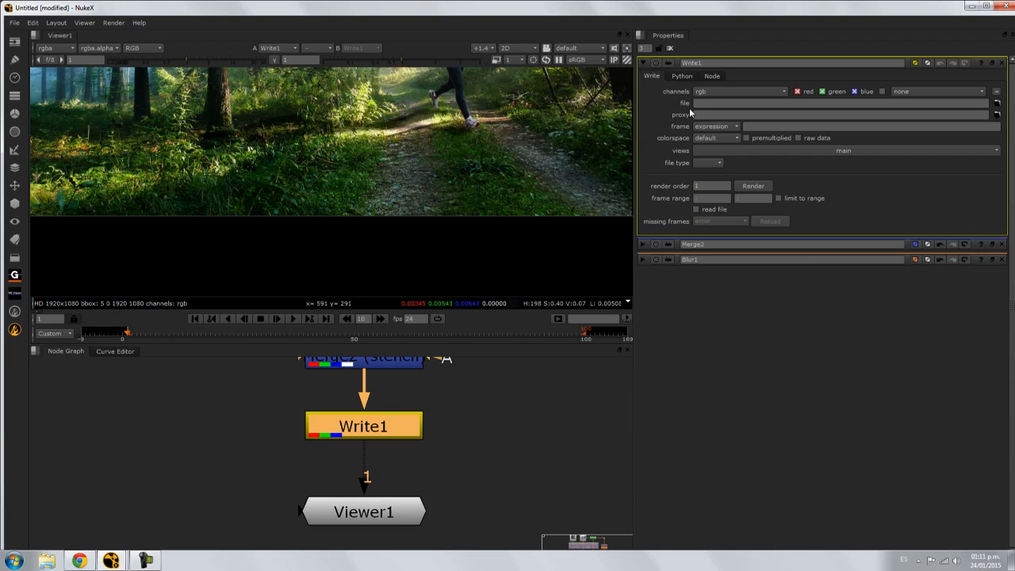
# Browse for Write1's output file to the Desktop/Nuke/01 folder and create a new folder named out there
pyautogui.click(996, 104)
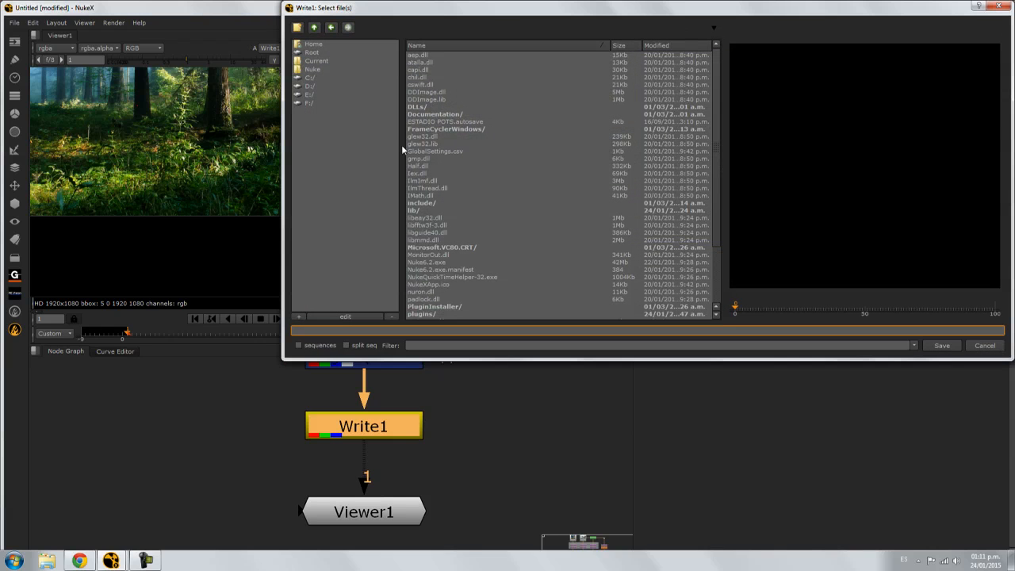
pyautogui.click(314, 44)
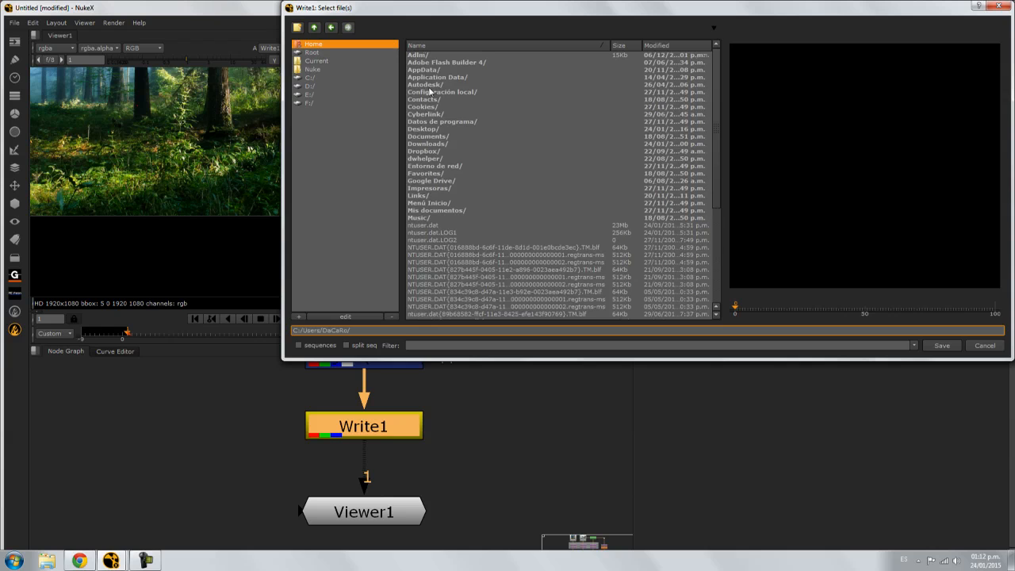
pyautogui.doubleClick(424, 129)
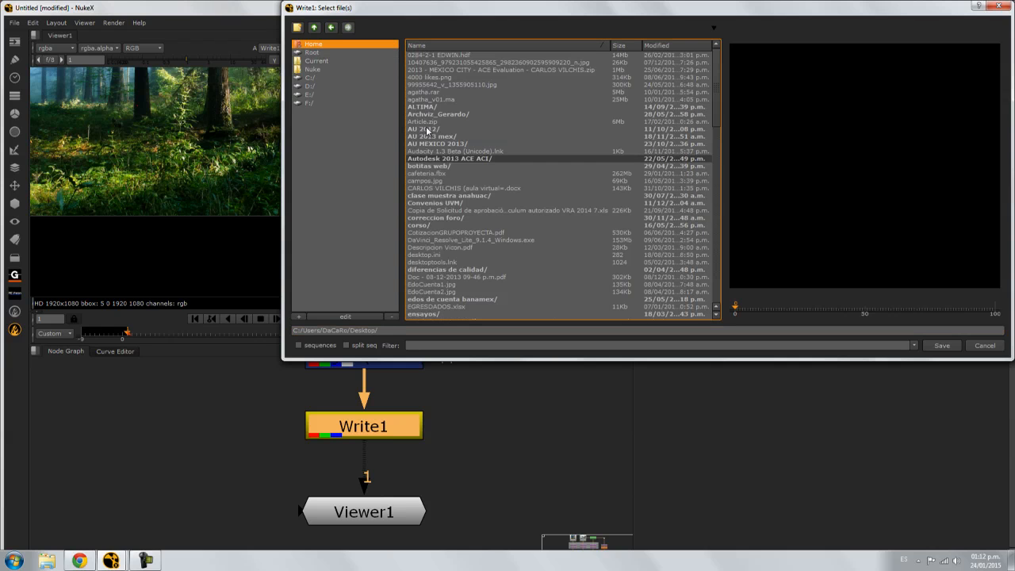
pyautogui.scroll(-7, 446, 218)
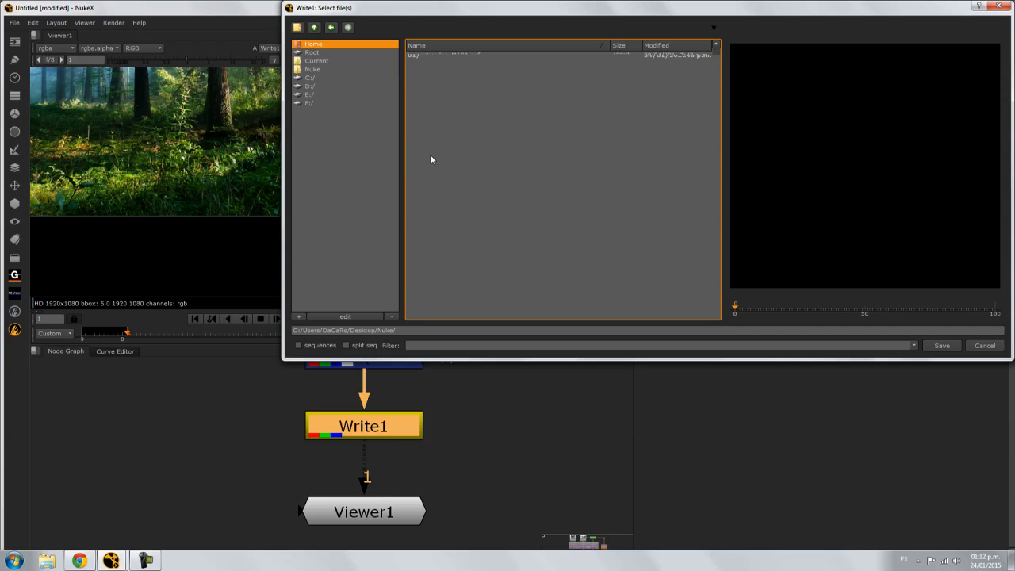
pyautogui.doubleClick(420, 54)
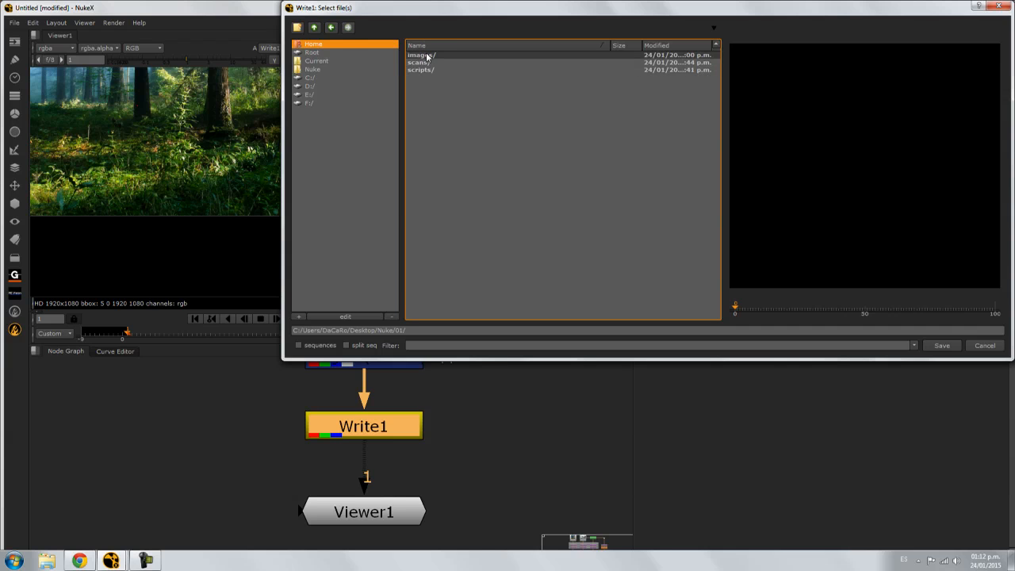
pyautogui.click(297, 27)
pyautogui.write('01/o')
pyautogui.write('ut')
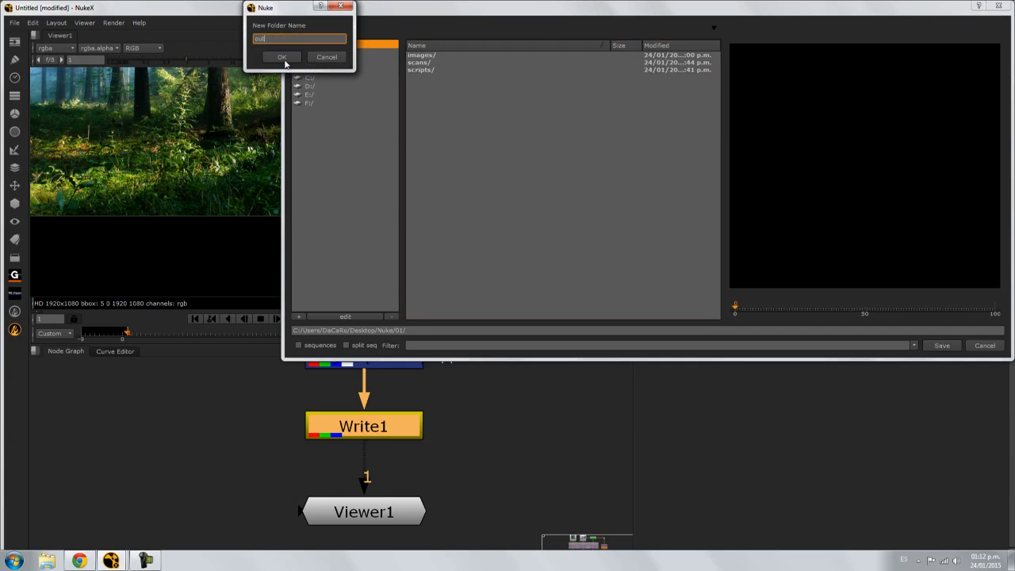
pyautogui.click(283, 58)
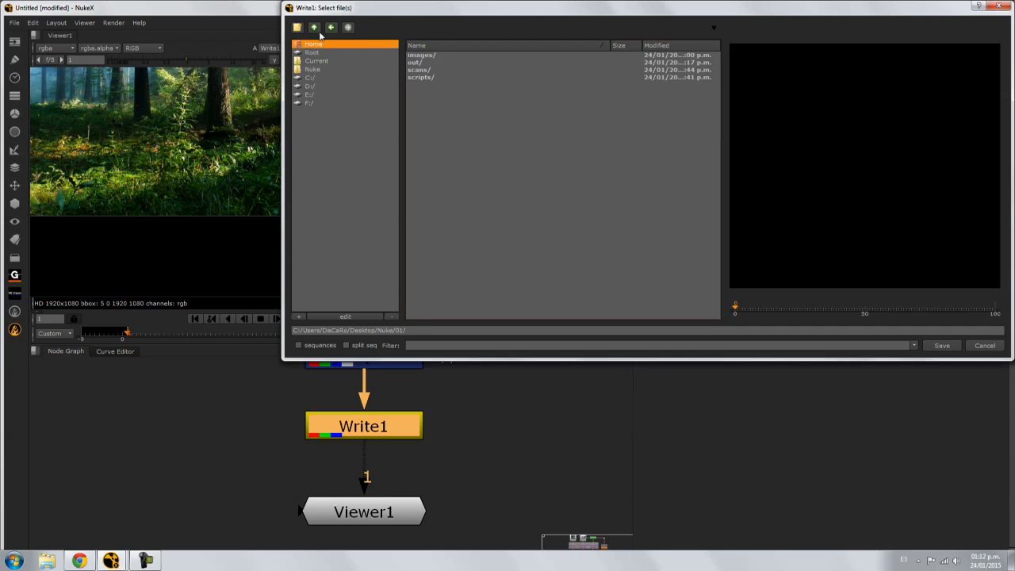
# Set Write1's output file to Render01.###.png in the out folder and render frame 1 with the input frame range
pyautogui.click(421, 68)
pyautogui.click(438, 331)
pyautogui.write('Render01.###.png')
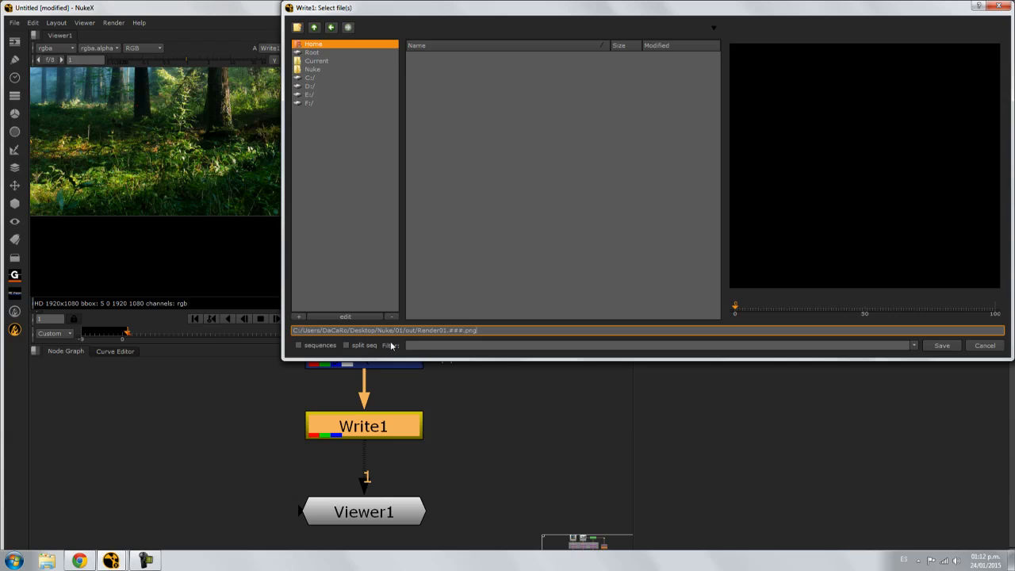
pyautogui.moveTo(474, 331); pyautogui.dragTo(449, 331)
pyautogui.click(451, 330)
pyautogui.click(946, 347)
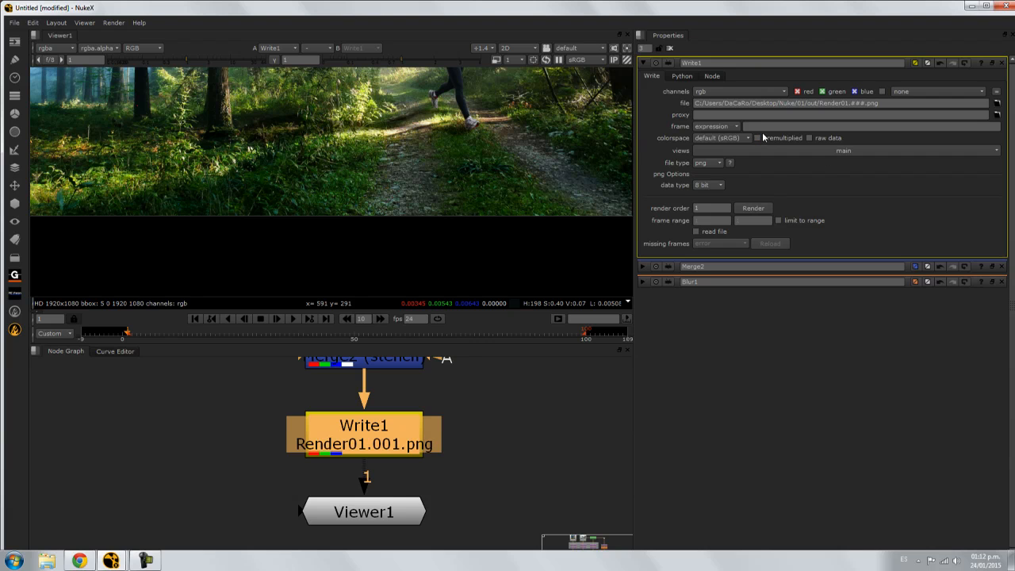
pyautogui.click(754, 208)
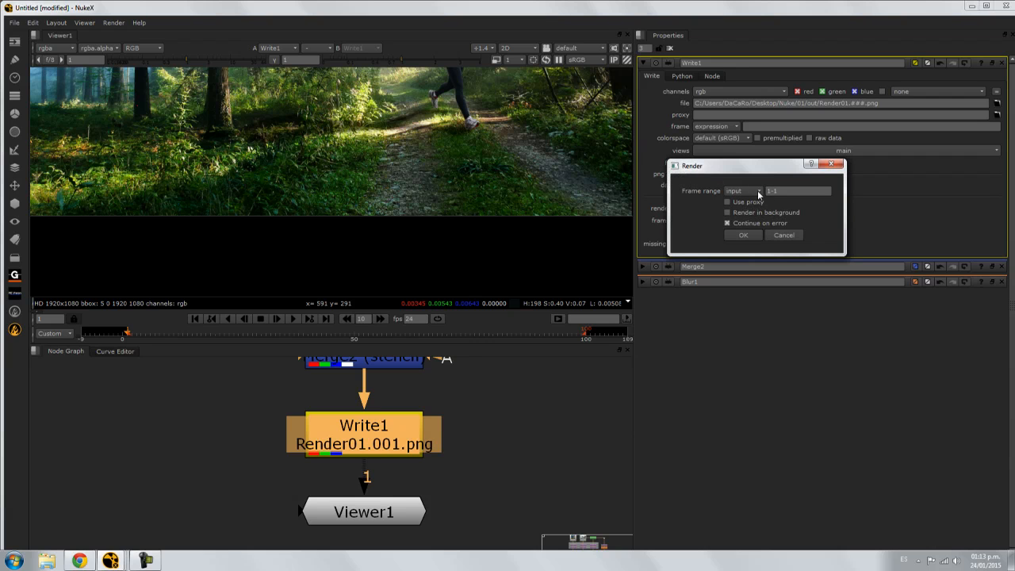
pyautogui.click(747, 235)
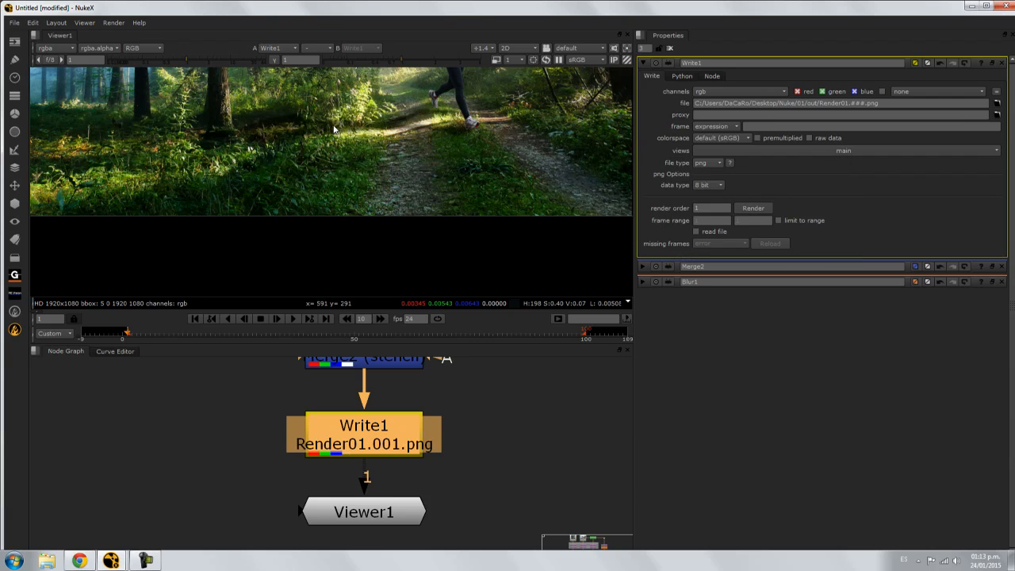
# Switch to Windows Explorer and open the Nuke/01/out folder on the desktop
pyautogui.click(47, 560)
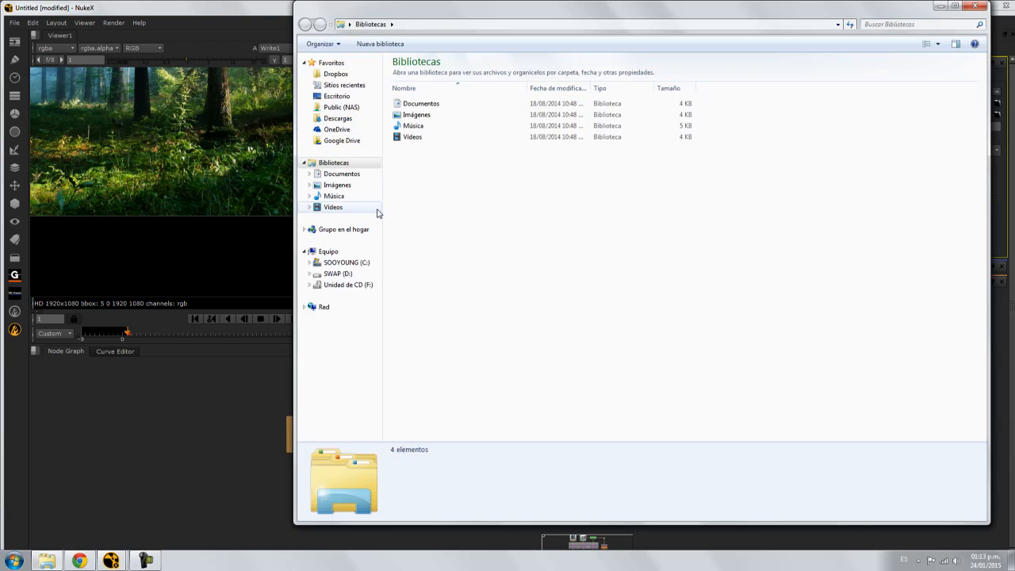
pyautogui.click(336, 96)
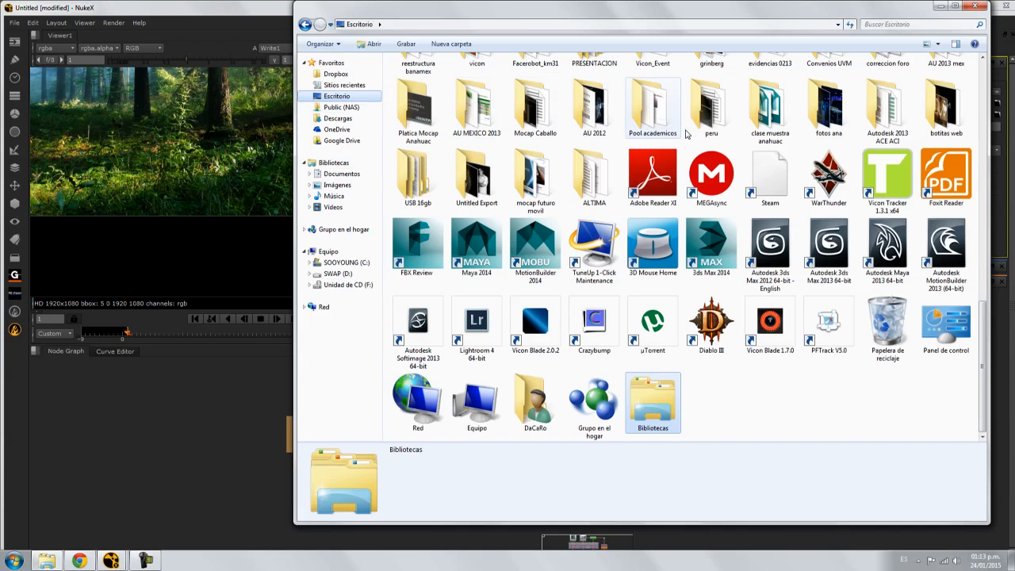
pyautogui.click(591, 178)
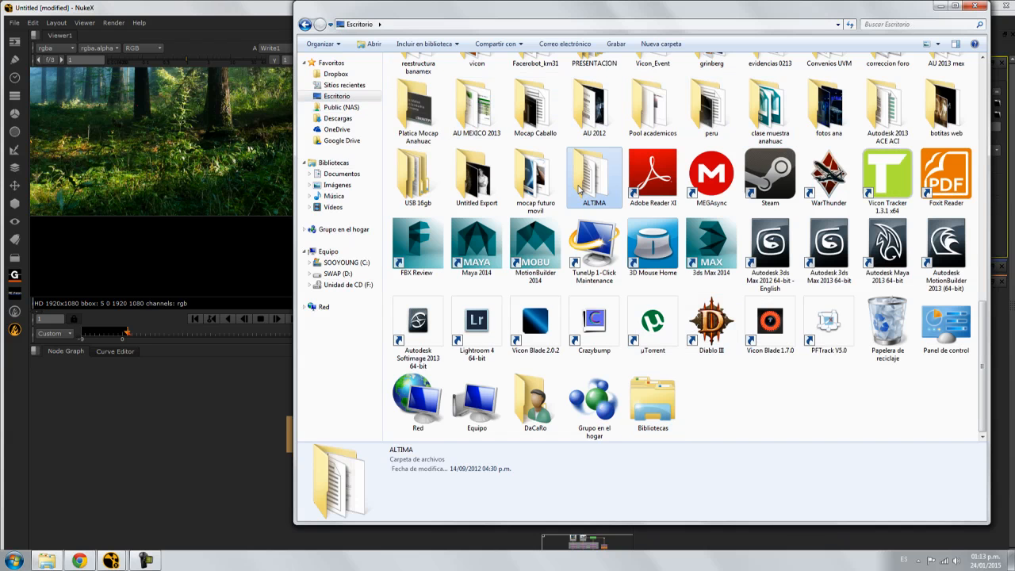
pyautogui.press('n')
pyautogui.press('n')
pyautogui.press('n')
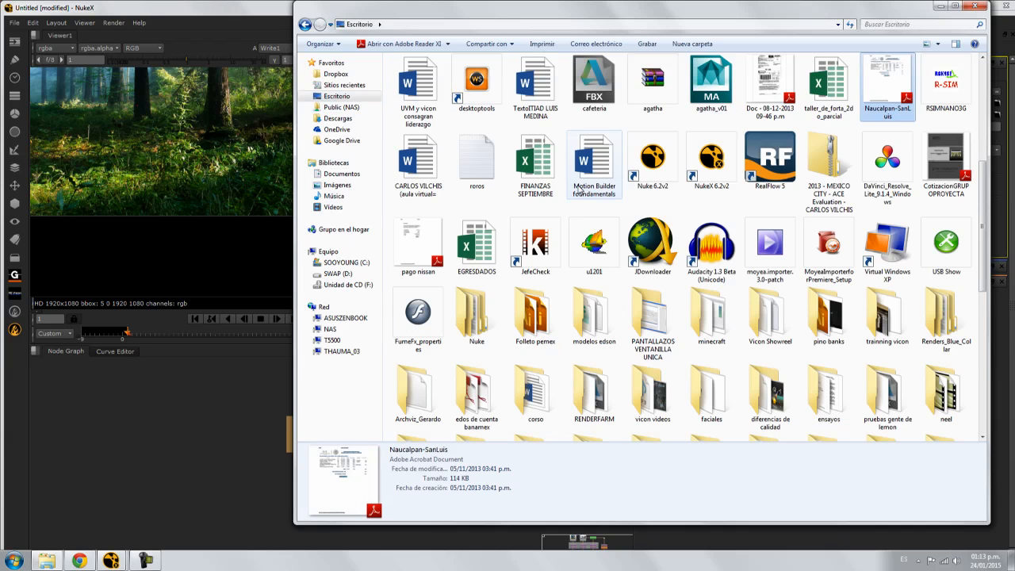
pyautogui.press('n')
pyautogui.press('n')
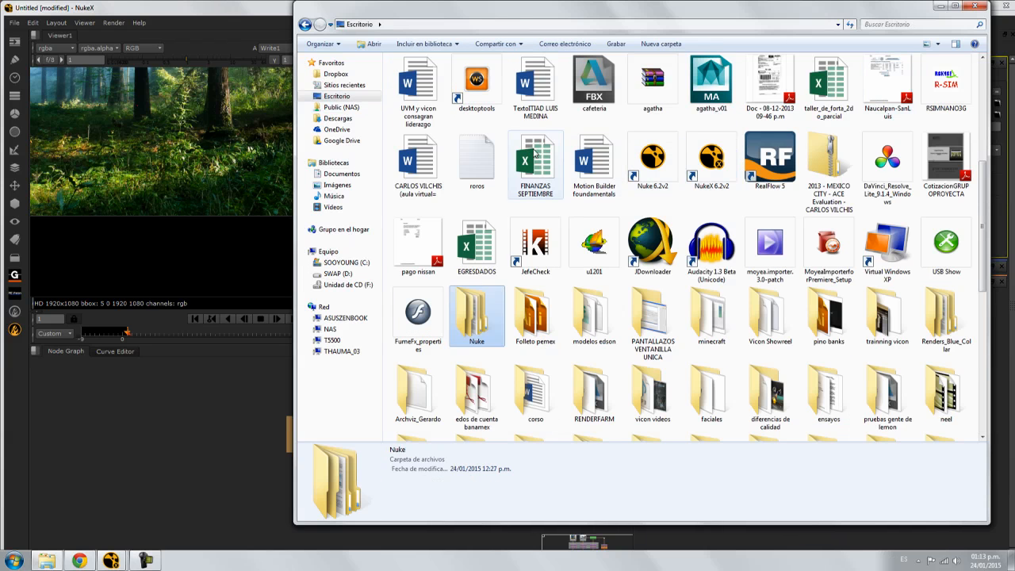
pyautogui.doubleClick(479, 324)
pyautogui.doubleClick(401, 75)
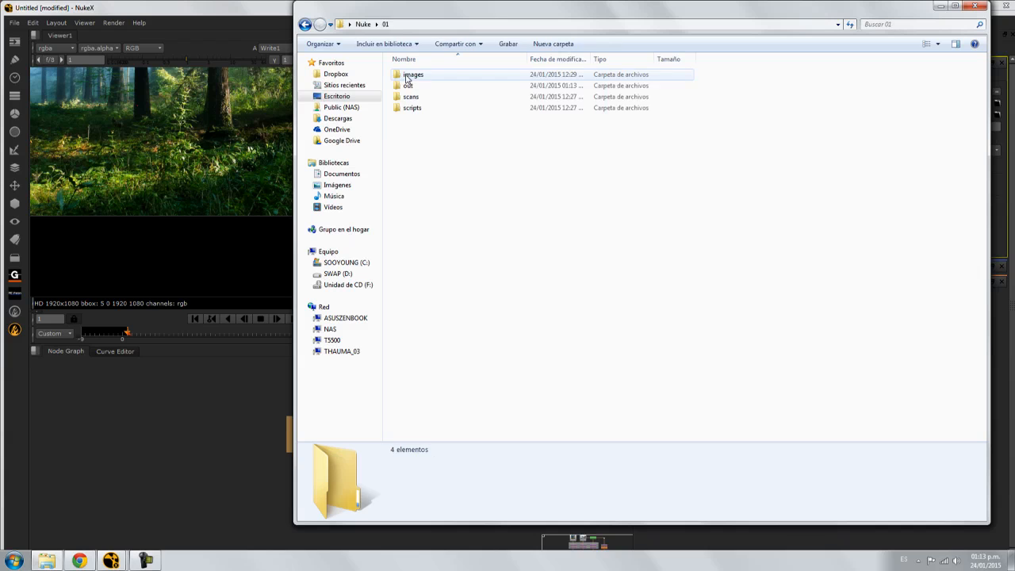
pyautogui.doubleClick(416, 86)
# Open the rendered image Render01.001 in the photo viewer, examine the runner full screen and close the viewer and folder window
pyautogui.click(424, 99)
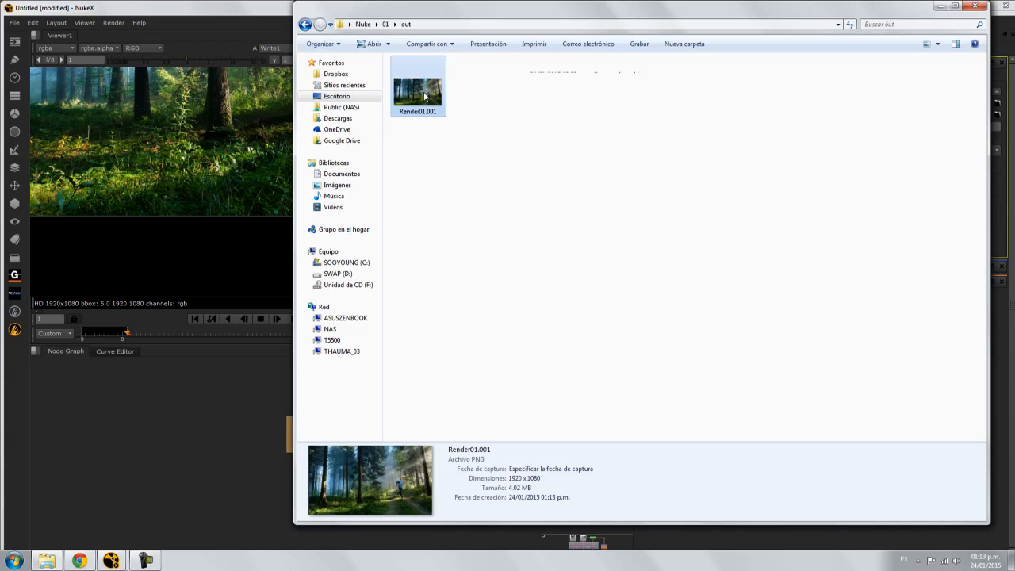
pyautogui.rightClick(426, 105)
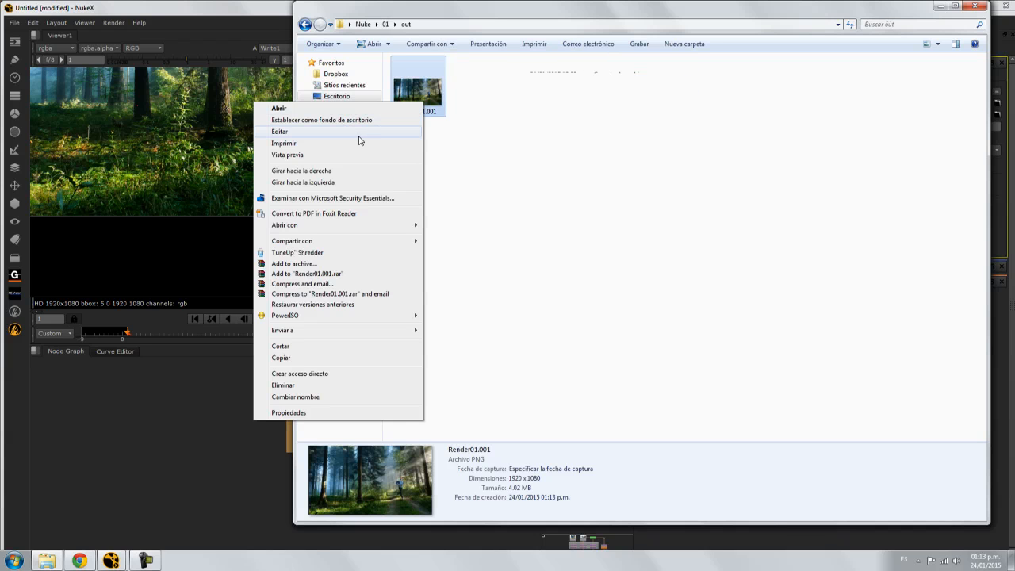
pyautogui.click(361, 115)
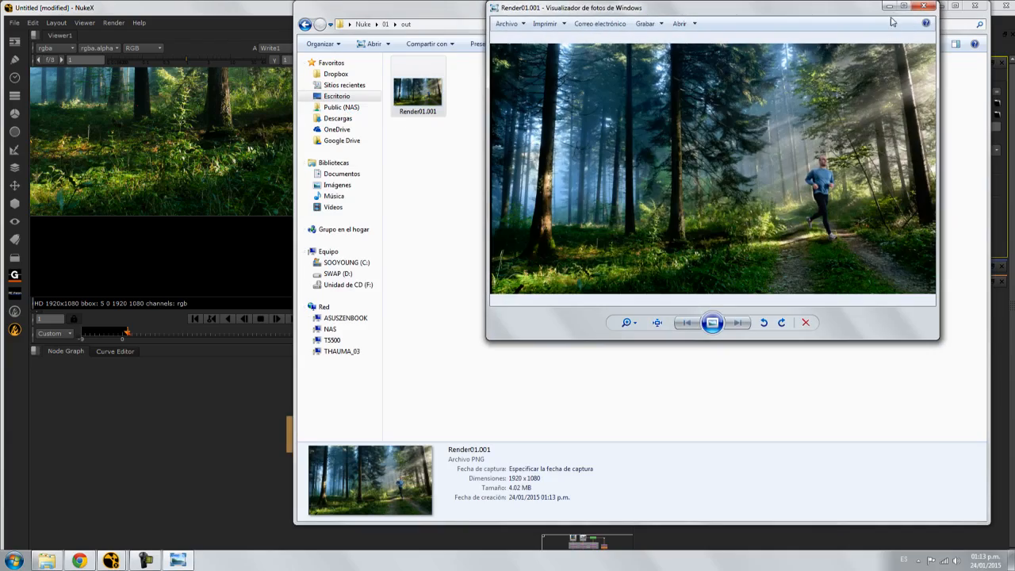
pyautogui.click(903, 8)
pyautogui.scroll(3, 629, 307)
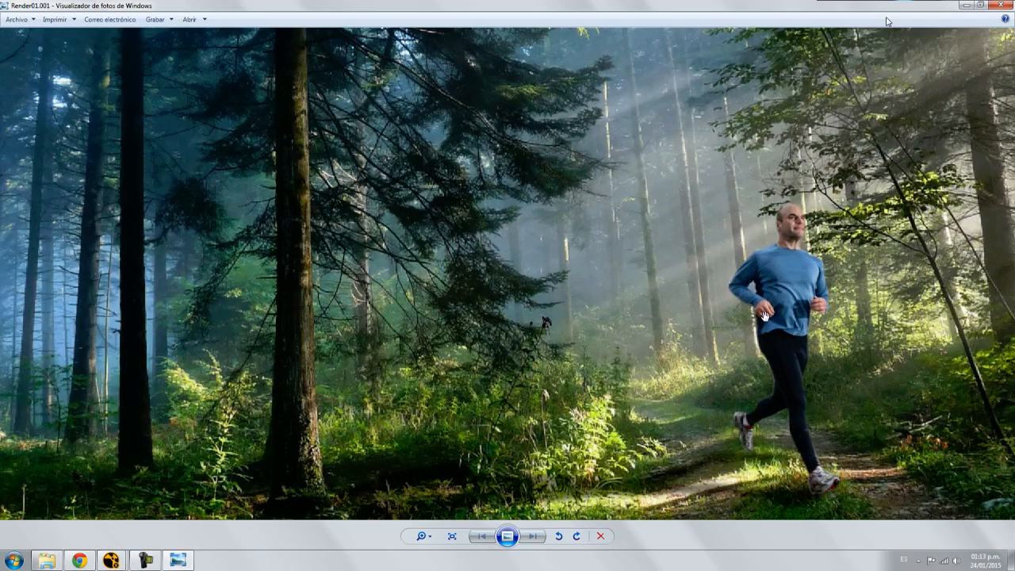
pyautogui.scroll(-3, 765, 321)
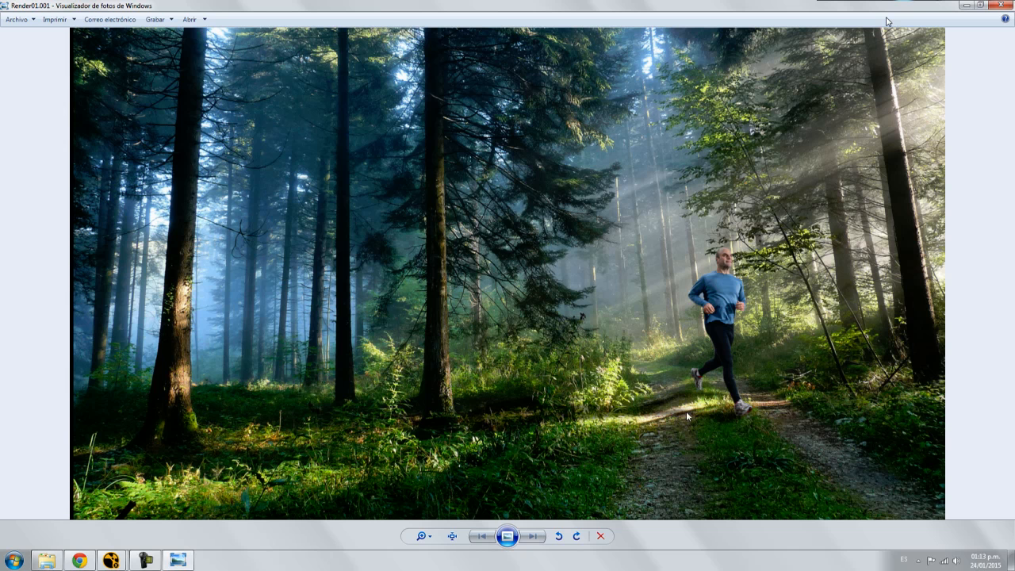
pyautogui.click(1001, 5)
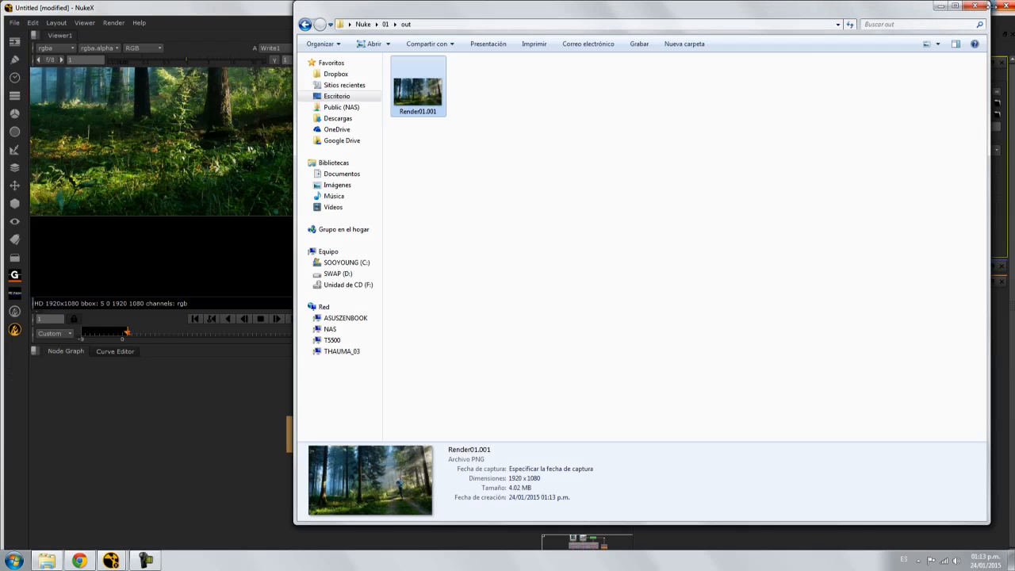
pyautogui.click(974, 6)
# Deselect the Write node and save the script as Clase01.nk in the Desktop/Nuke/01/scripts folder
pyautogui.scroll(-4, 443, 431)
pyautogui.scroll(-5, 479, 424)
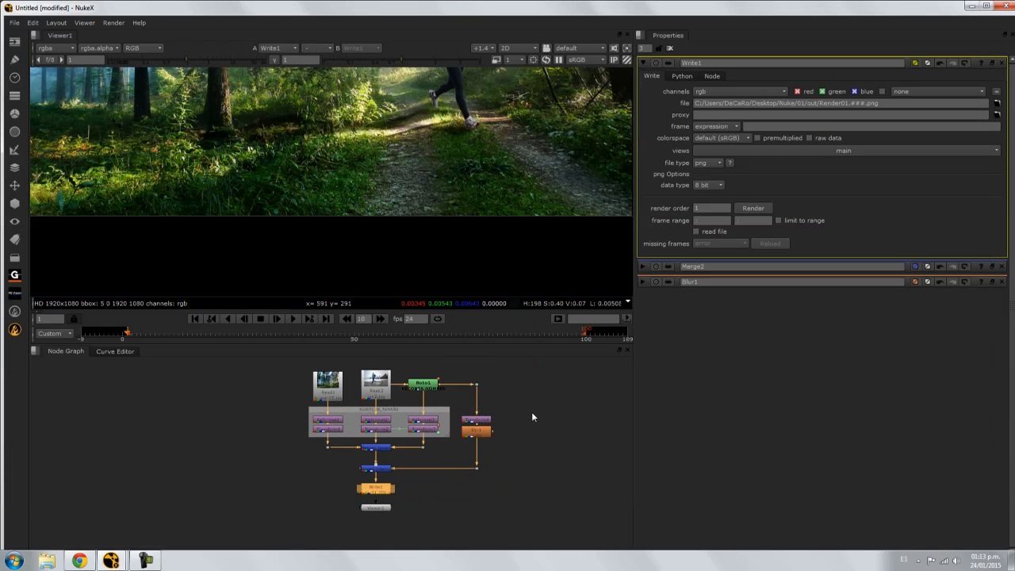
pyautogui.click(532, 413)
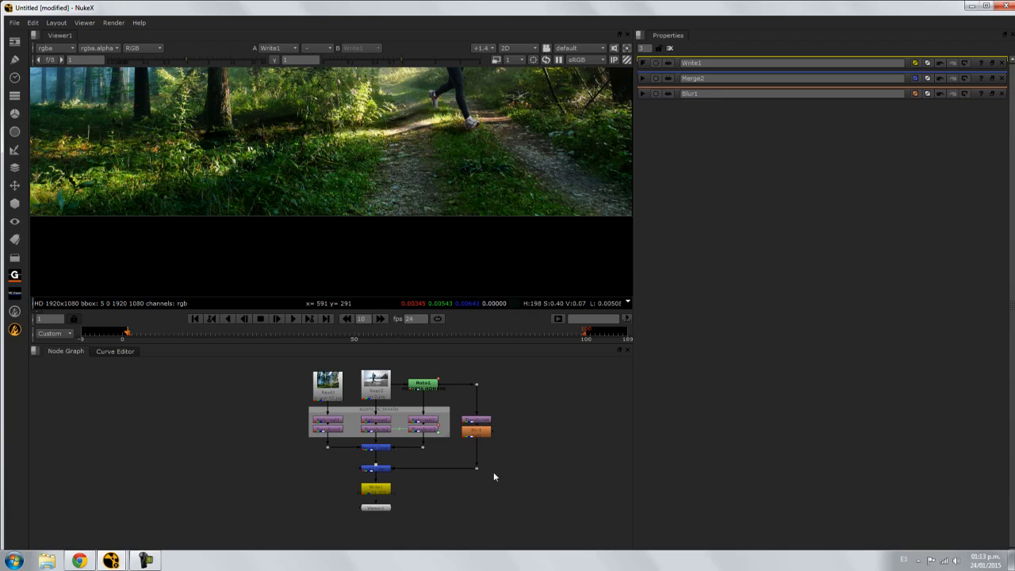
pyautogui.click(15, 23)
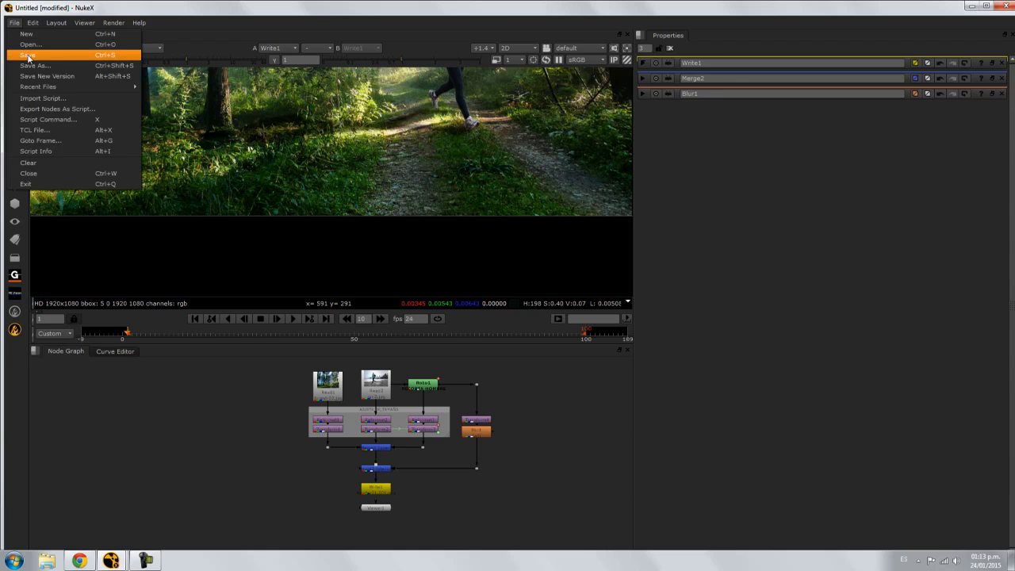
pyautogui.click(28, 55)
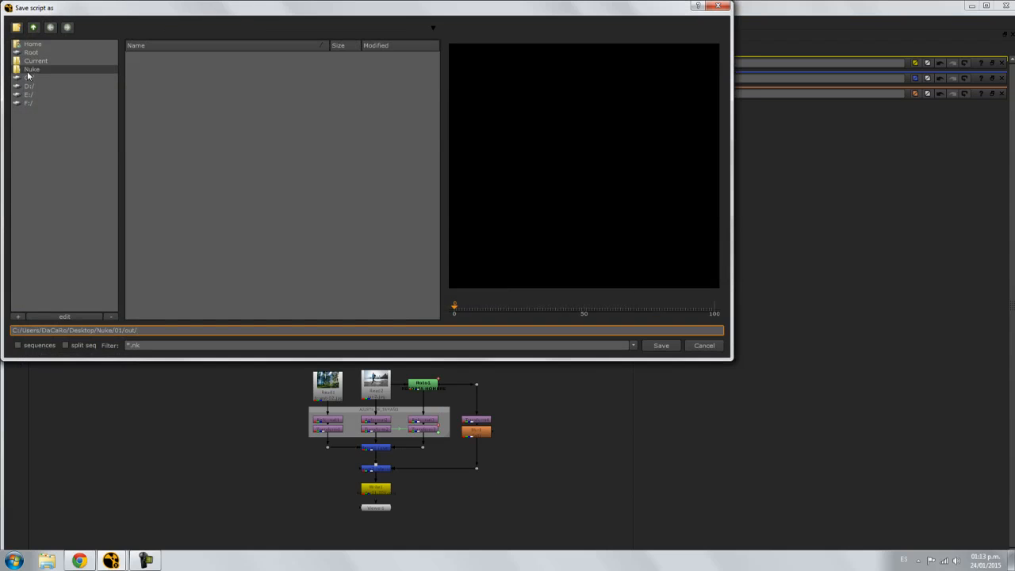
pyautogui.click(32, 46)
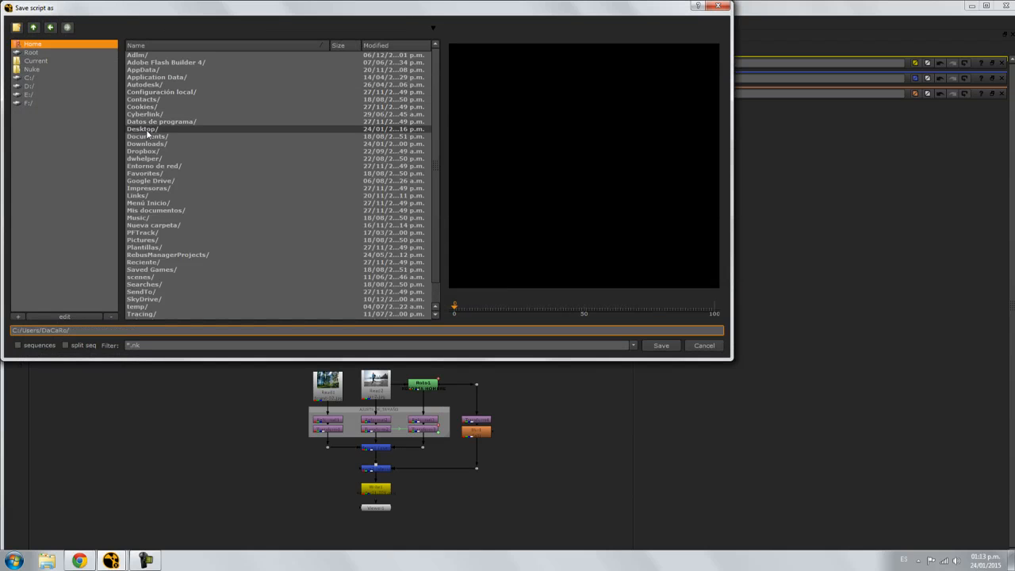
pyautogui.doubleClick(146, 129)
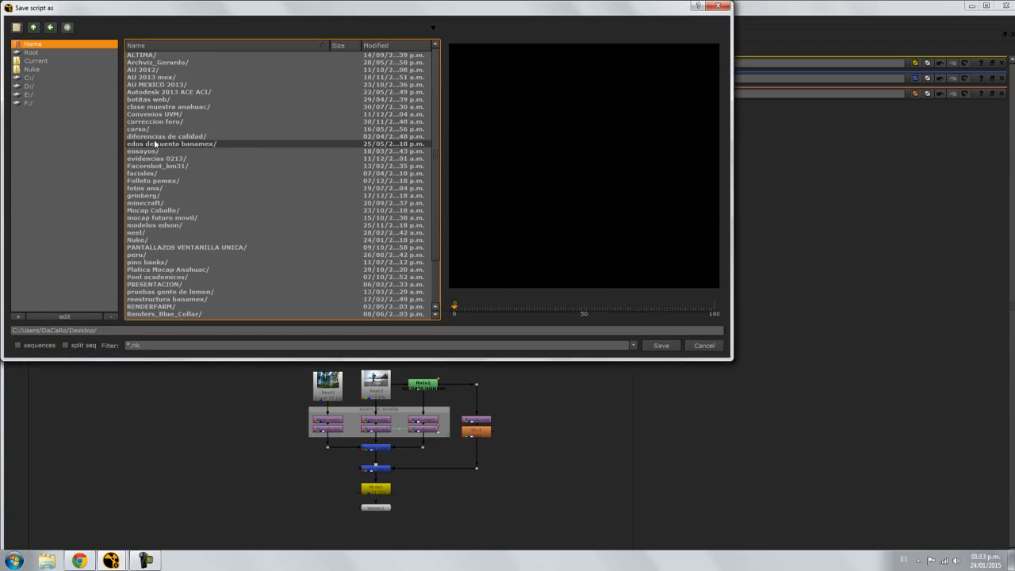
pyautogui.doubleClick(148, 237)
pyautogui.doubleClick(148, 57)
pyautogui.doubleClick(150, 78)
pyautogui.click(169, 330)
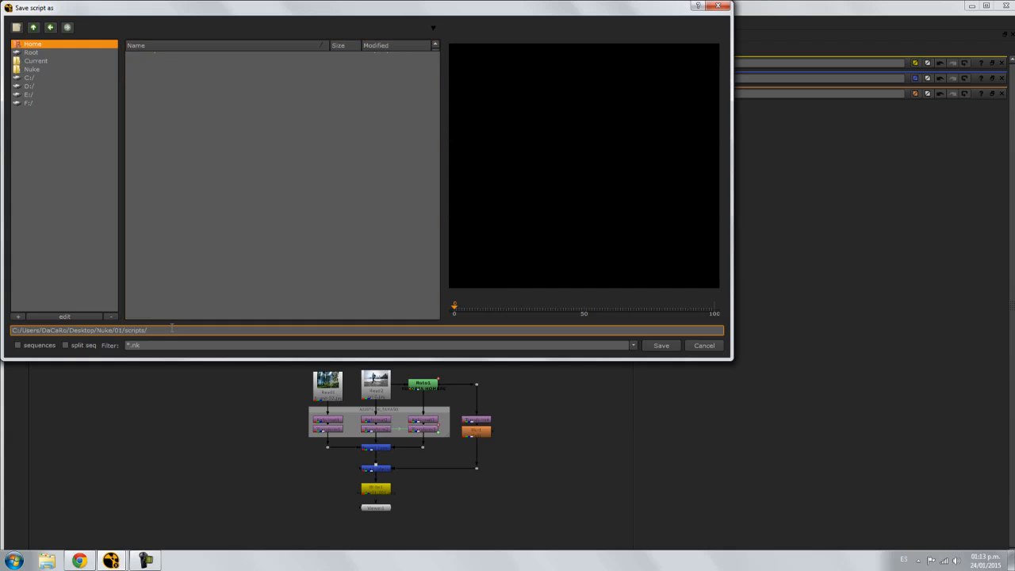
pyautogui.write('Clase01.')
pyautogui.click(661, 346)
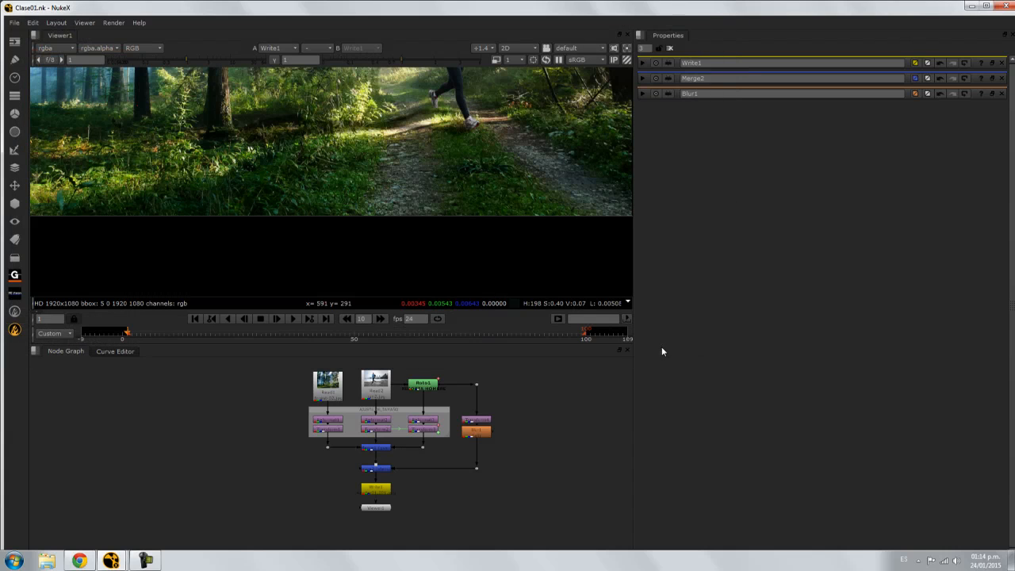
# Switch to Windows Explorer, check the saved script Clase01 in the desktop's Nuke/01/scripts folder and close the folder window
pyautogui.click(46, 561)
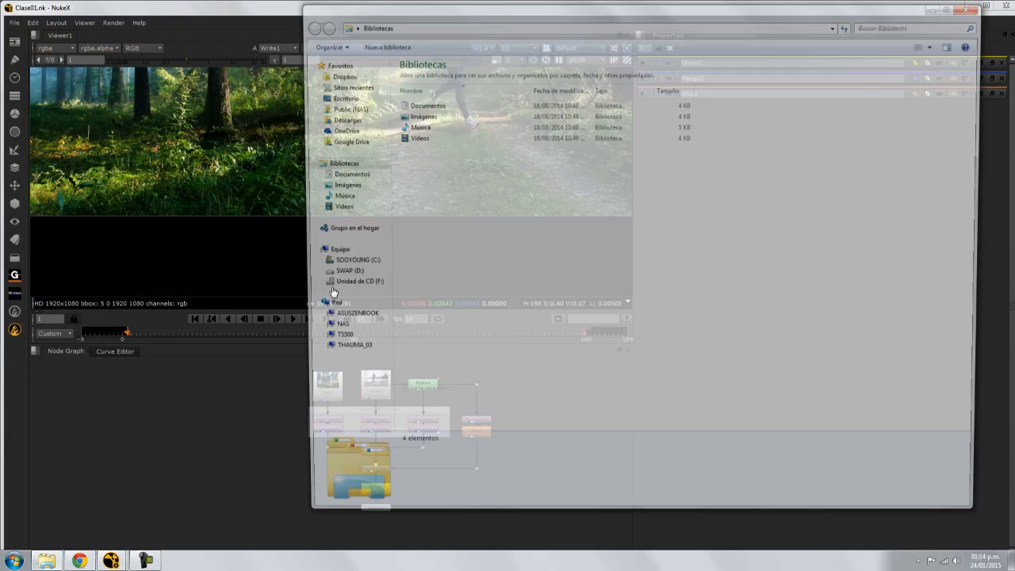
pyautogui.click(336, 96)
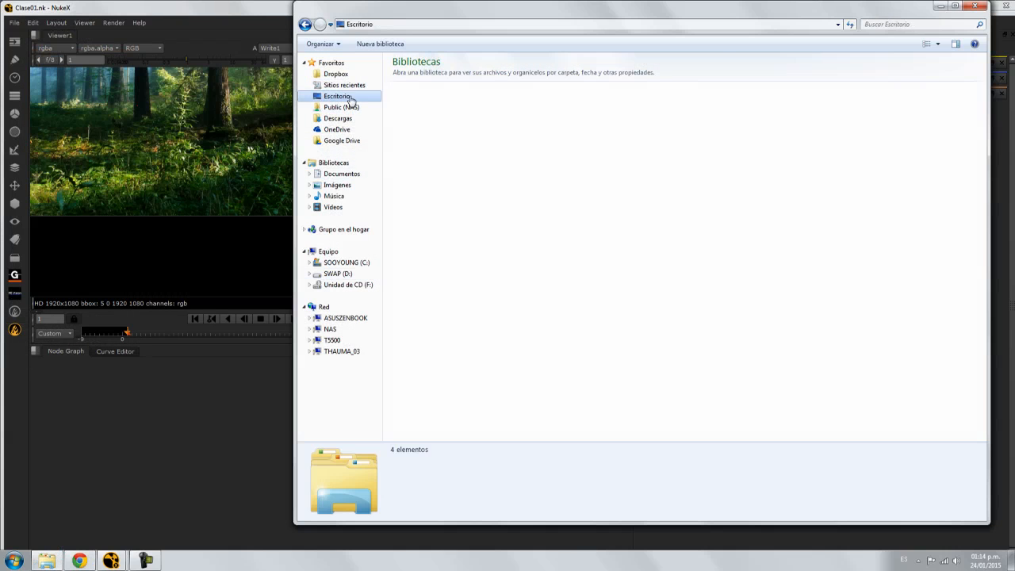
pyautogui.click(568, 176)
pyautogui.write('nuke')
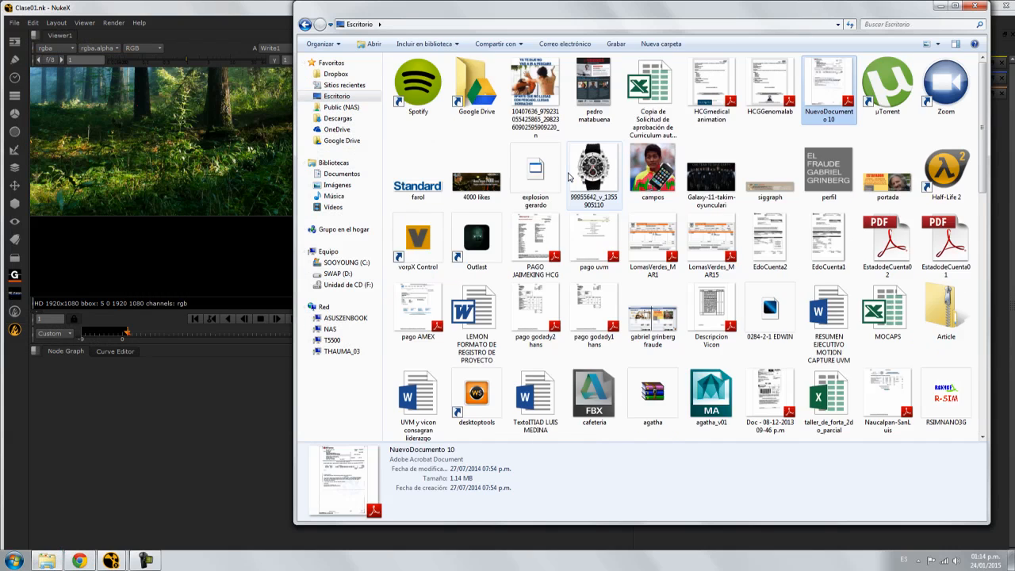
pyautogui.press('n')
pyautogui.press('n')
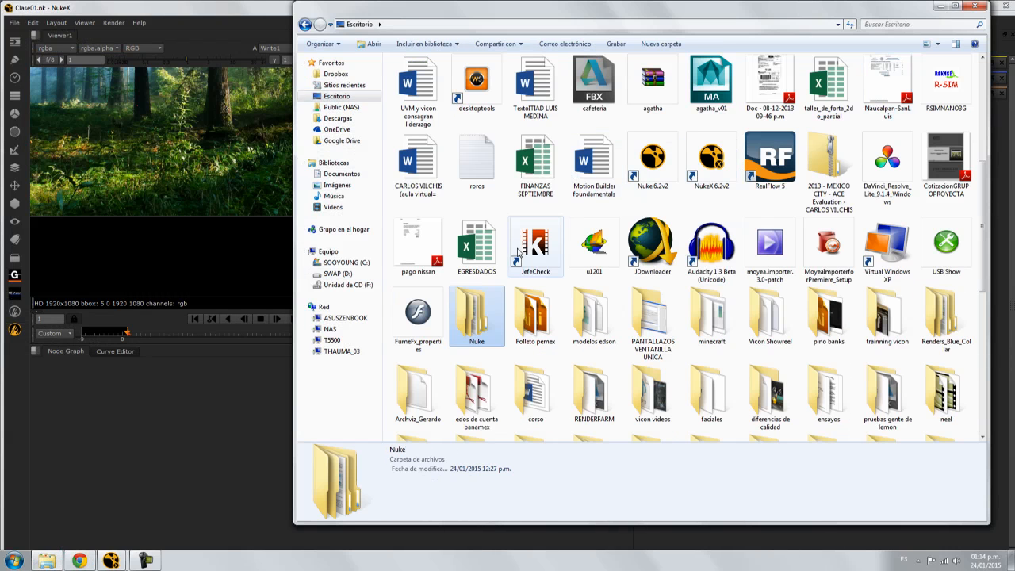
pyautogui.doubleClick(485, 307)
pyautogui.doubleClick(406, 75)
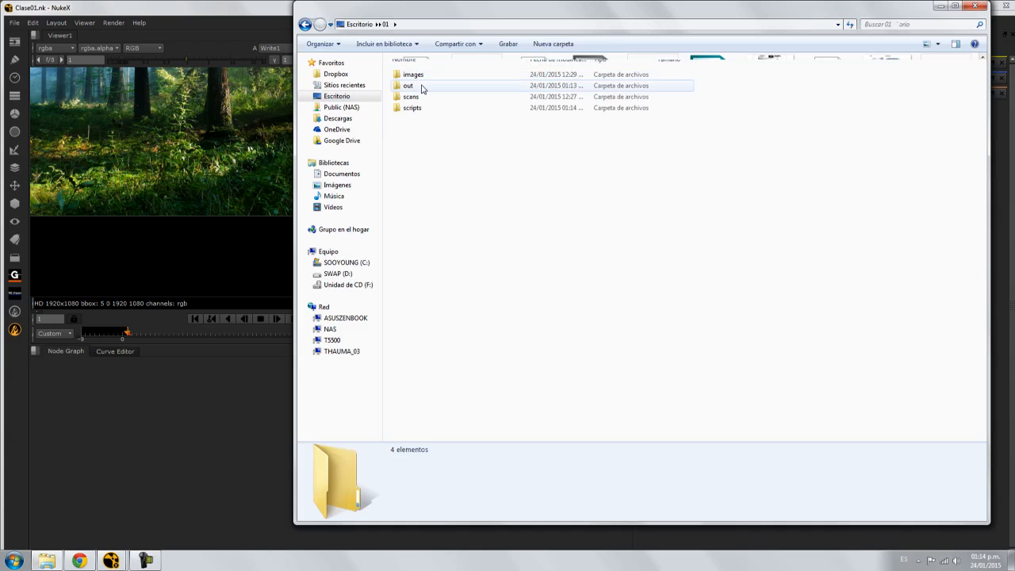
pyautogui.doubleClick(419, 108)
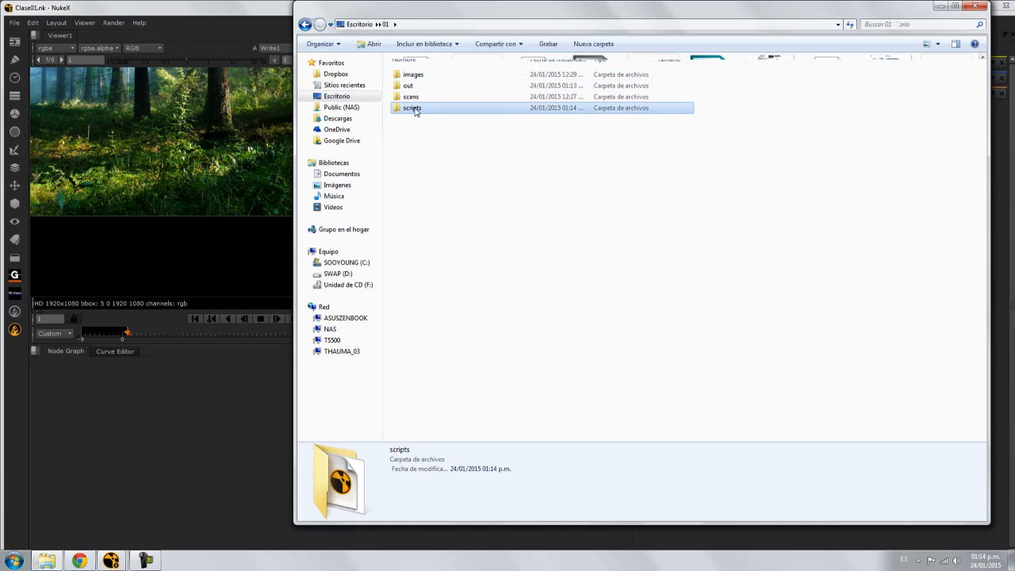
pyautogui.click(418, 76)
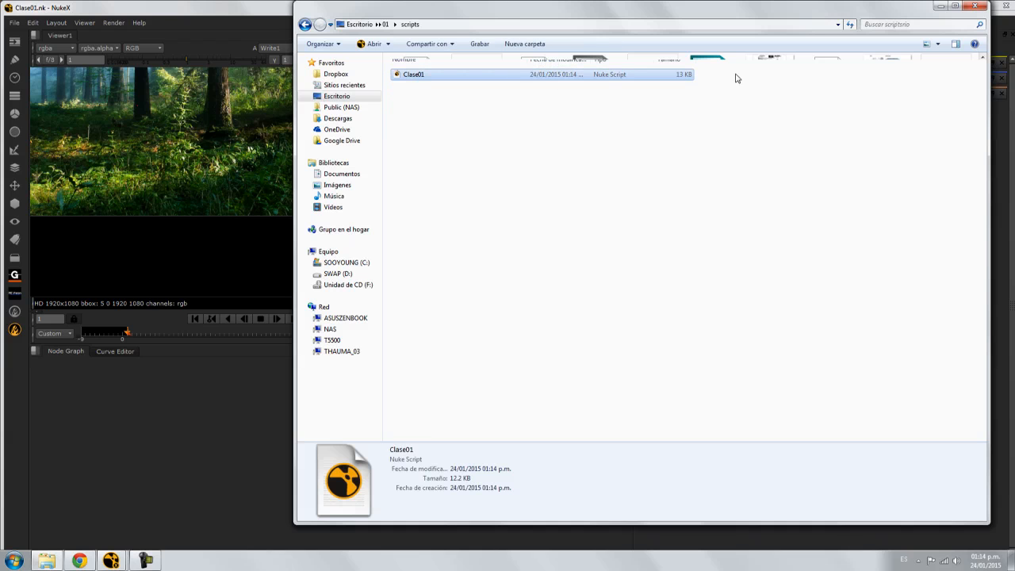
pyautogui.click(979, 6)
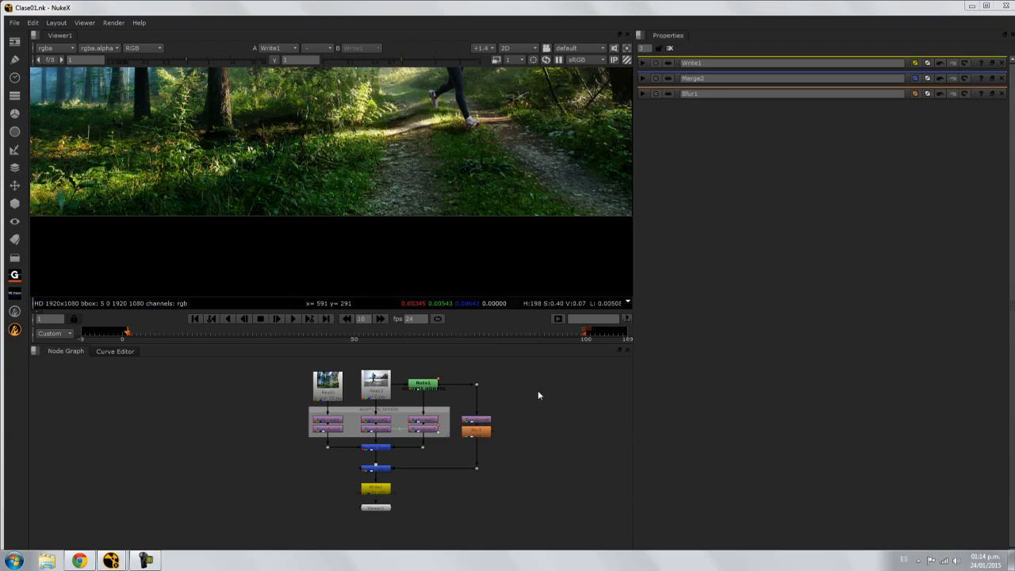
# Examine the node graph full screen, going through Read1, Read2, the AJUSTE_DE_TAMAÑO backdrop and the Roto1 node
pyautogui.scroll(5, 512, 386)
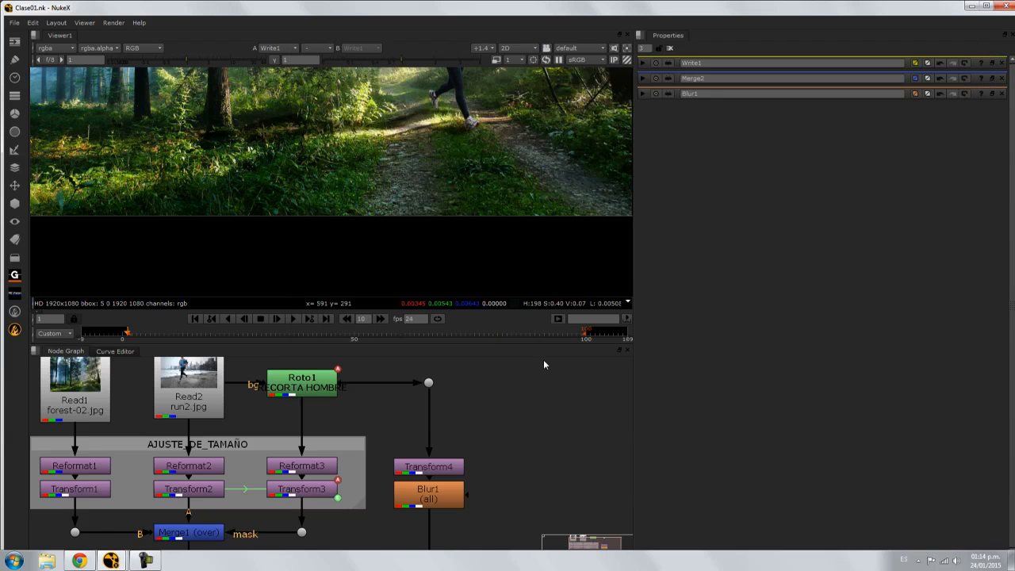
pyautogui.press('space')
pyautogui.moveTo(482, 351); pyautogui.dragTo(672, 167, button='middle')
pyautogui.scroll(2, 657, 277)
pyautogui.moveTo(562, 289); pyautogui.dragTo(678, 223, button='middle')
pyautogui.click(672, 259)
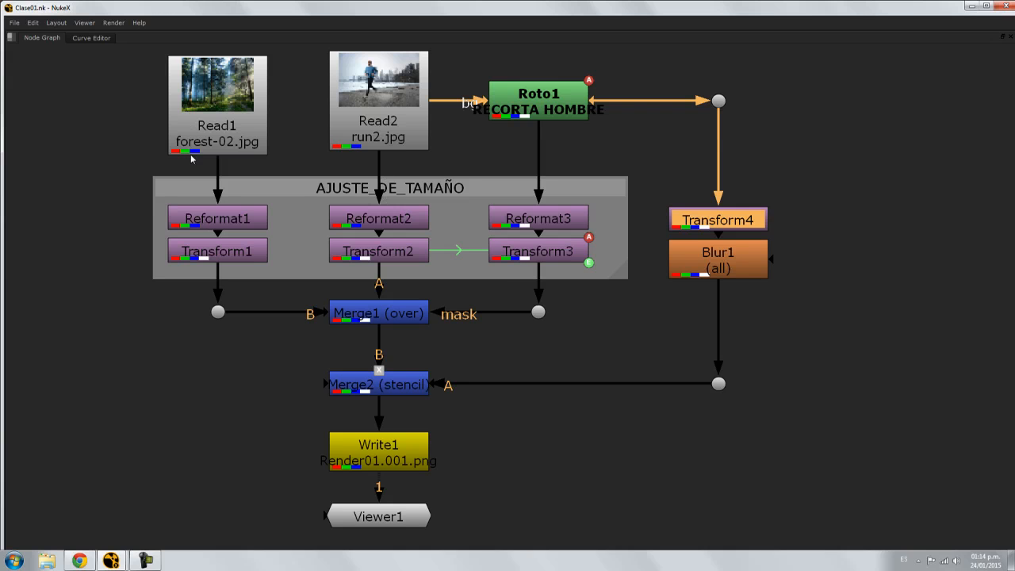
pyautogui.moveTo(225, 97)
pyautogui.mouseDown()
pyautogui.moveTo(176, 99)
pyautogui.moveTo(230, 98)
pyautogui.moveTo(220, 102)
pyautogui.mouseUp()
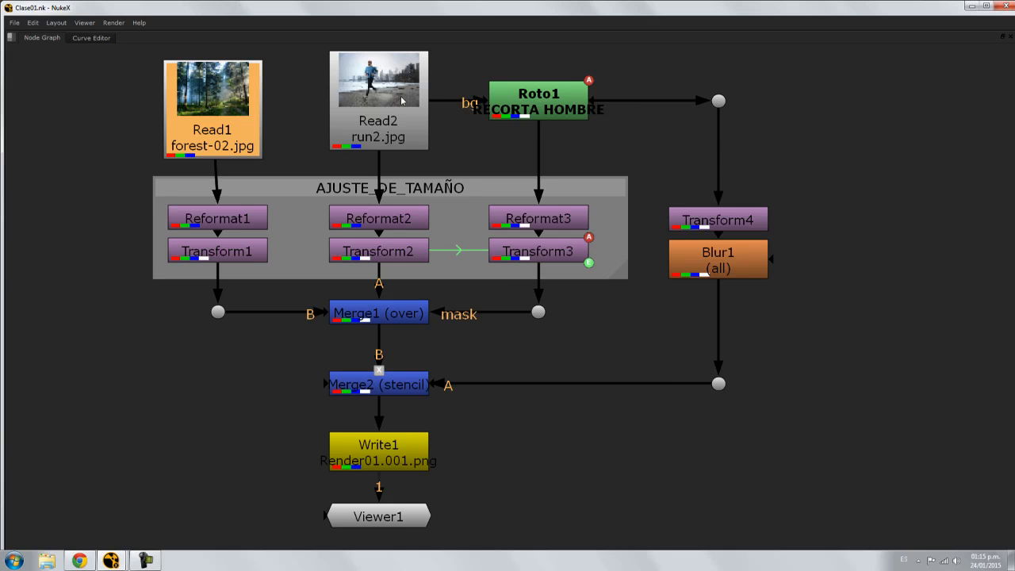
pyautogui.click(404, 102)
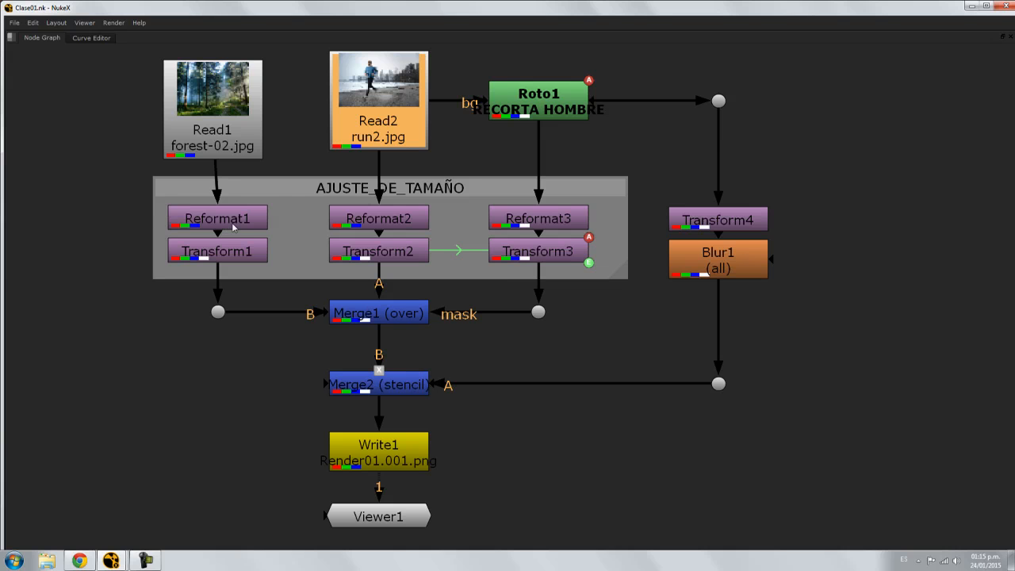
pyautogui.moveTo(597, 189)
pyautogui.mouseDown()
pyautogui.moveTo(576, 187)
pyautogui.moveTo(601, 190)
pyautogui.mouseUp()
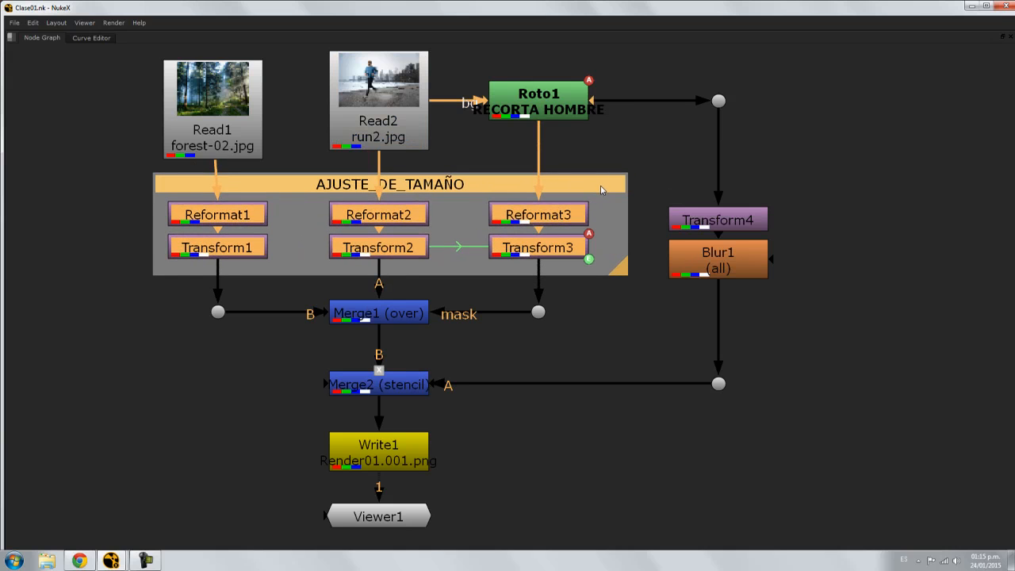
pyautogui.click(498, 168)
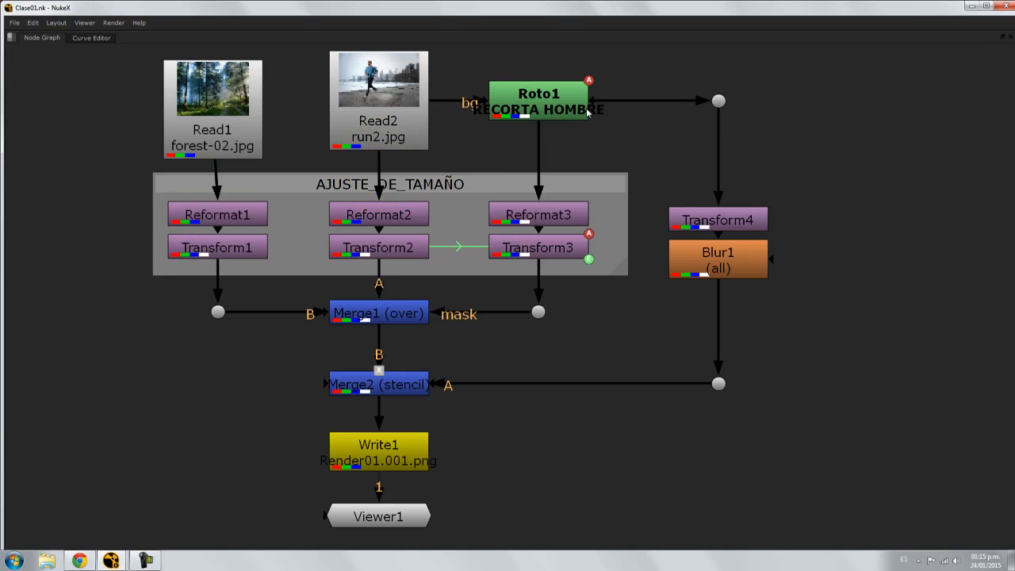
pyautogui.click(547, 92)
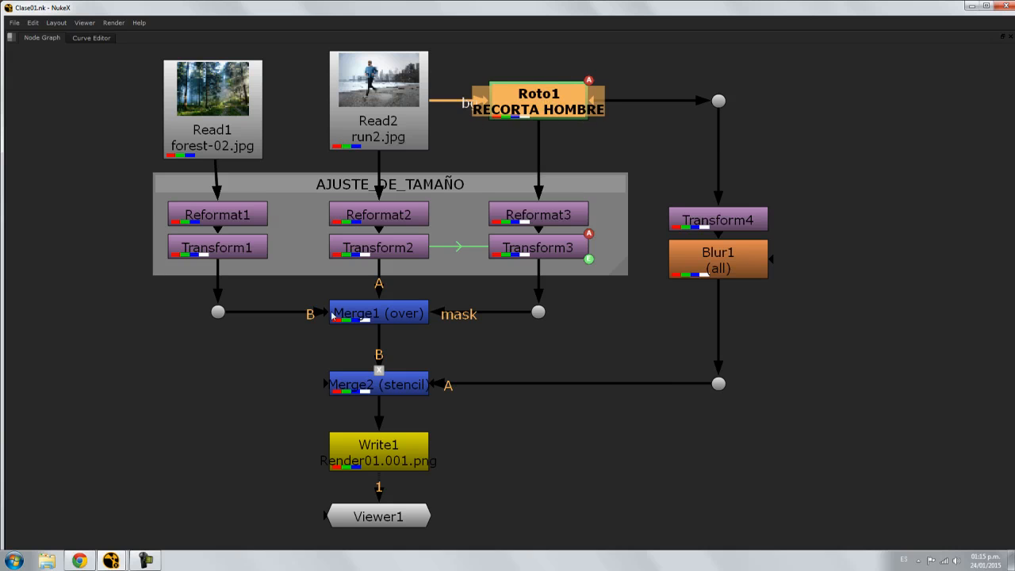
# Try connecting the dot below Blur1 to Viewer1's second input, with Viewer1 moved aside and back below Write1
pyautogui.moveTo(387, 523); pyautogui.dragTo(643, 511)
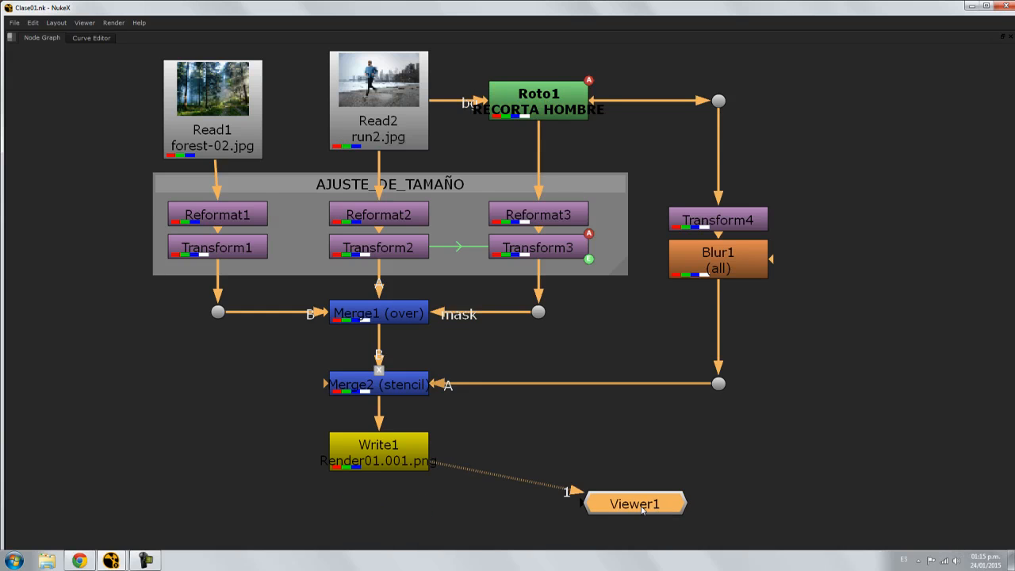
pyautogui.click(718, 385)
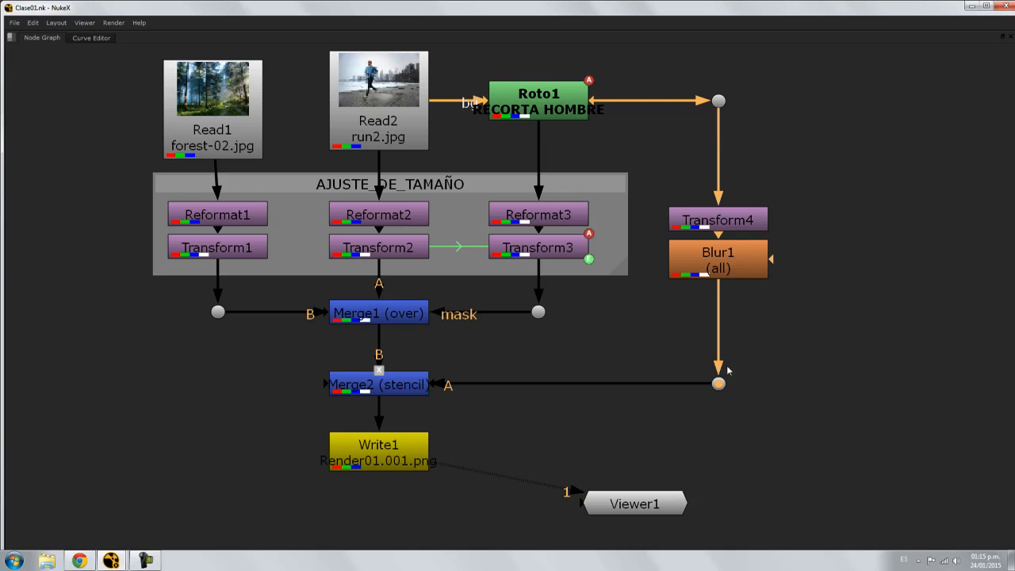
pyautogui.press('2')
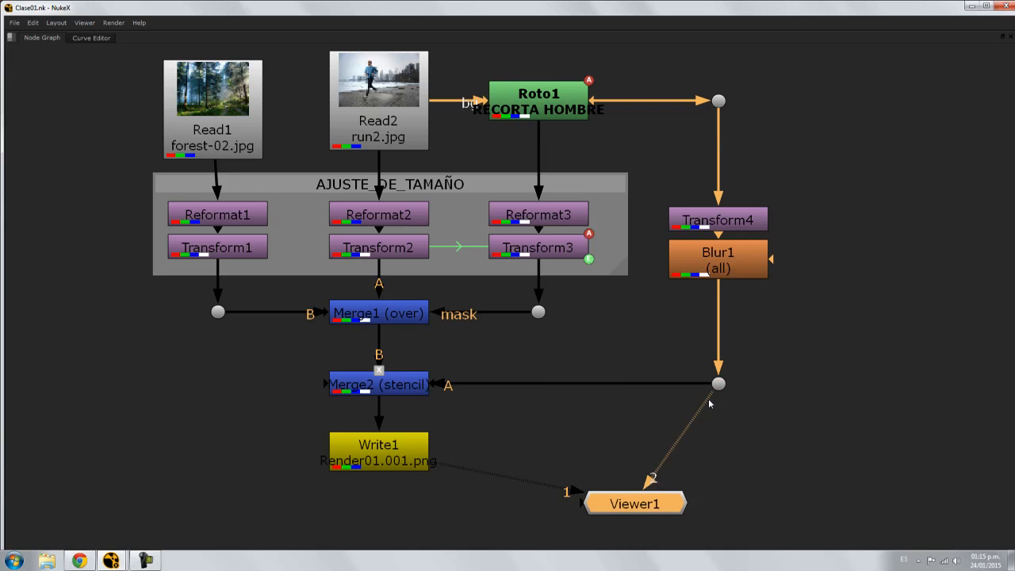
pyautogui.moveTo(628, 510); pyautogui.dragTo(377, 519)
pyautogui.click(646, 486)
# Create a second Viewer node, connect it to the dot below Blur1 and place it directly under that dot
pyautogui.press('ctrl')
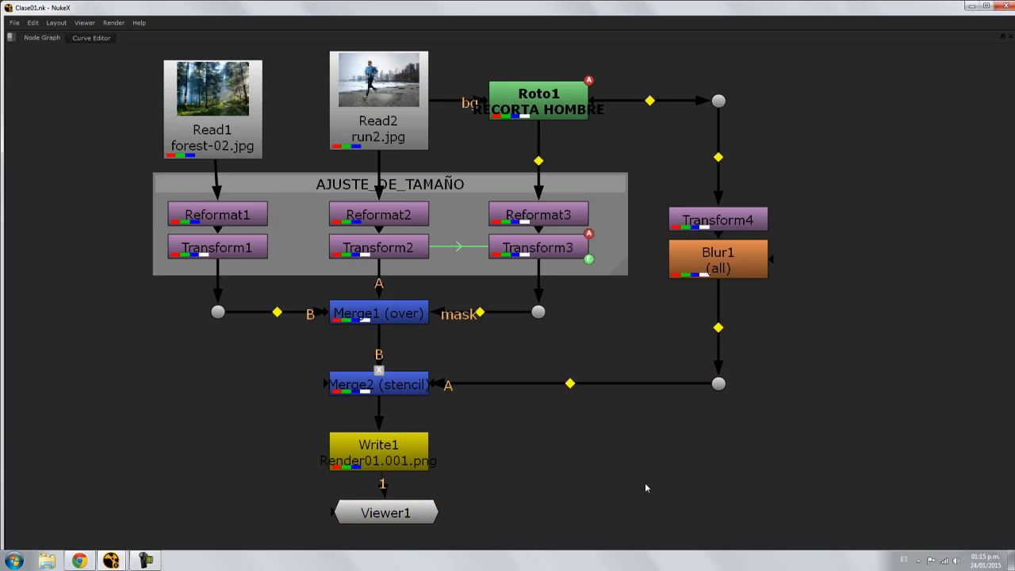
pyautogui.hotkey('ctrl', 'i')
pyautogui.moveTo(678, 485); pyautogui.dragTo(741, 469)
pyautogui.moveTo(679, 427); pyautogui.dragTo(718, 386)
pyautogui.moveTo(728, 466); pyautogui.dragTo(730, 440)
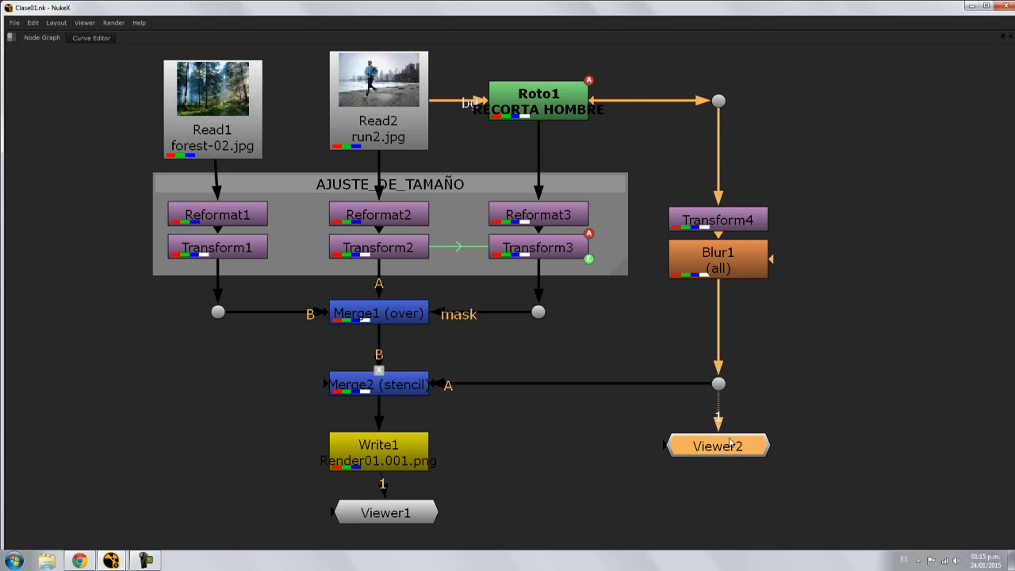
# Restore the full workspace layout and compare the images of Viewer1 and Viewer2
pyautogui.press('space')
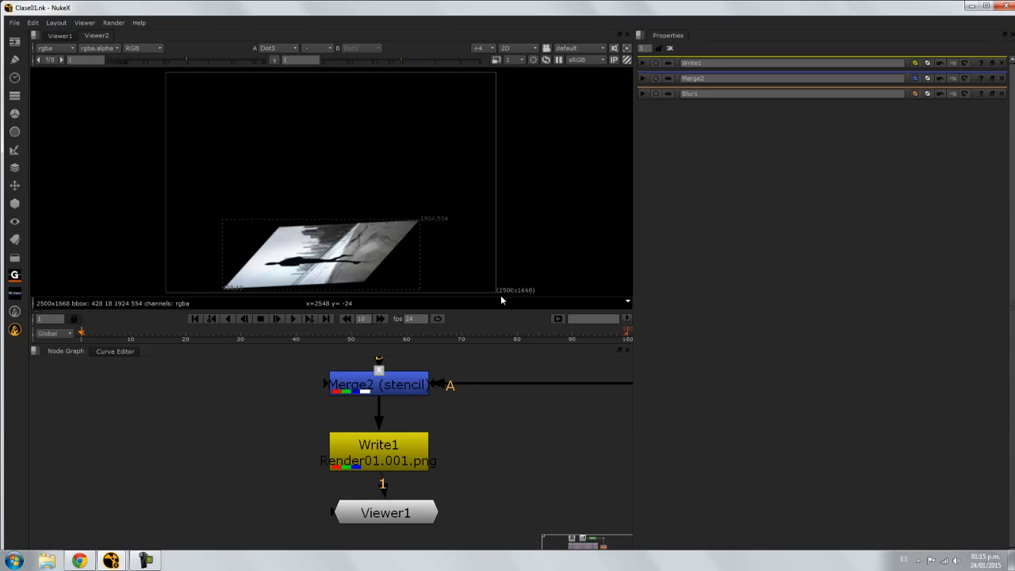
pyautogui.click(60, 39)
pyautogui.click(96, 36)
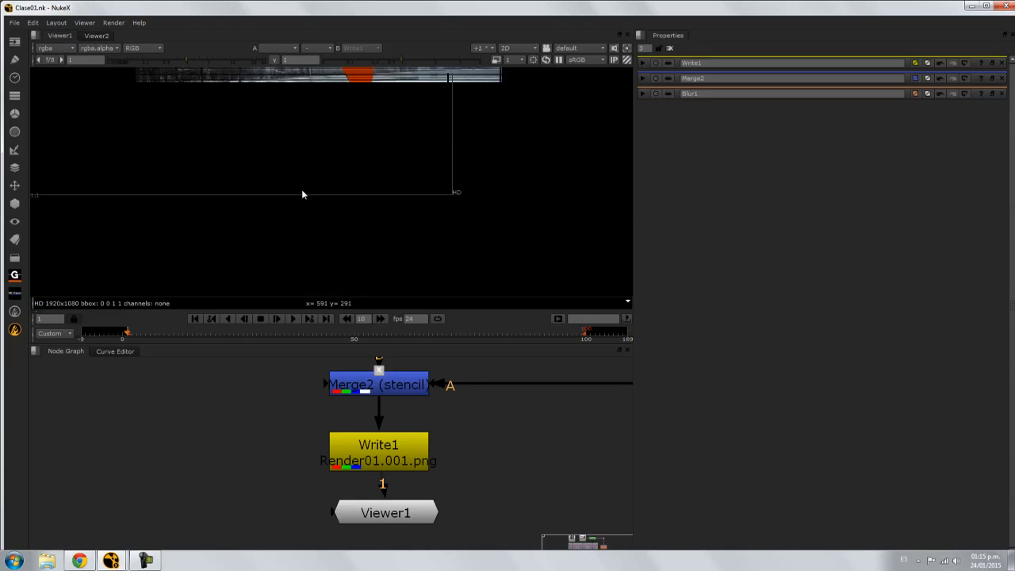
pyautogui.scroll(-2, 375, 210)
pyautogui.click(104, 36)
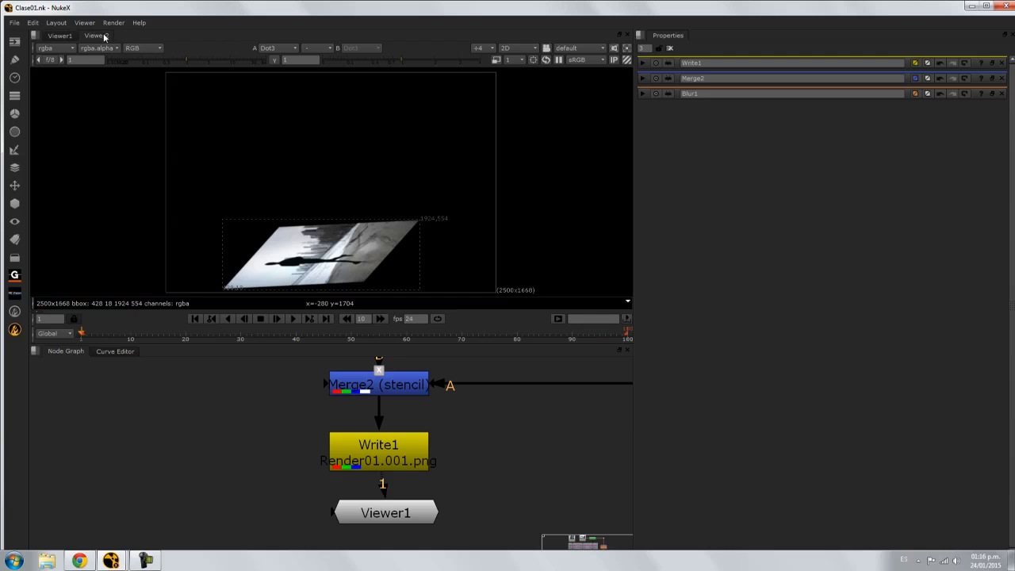
# Delete Viewer2, align Viewer1 under Write1 and show Write1's output in it
pyautogui.moveTo(527, 423); pyautogui.dragTo(373, 422, button='middle')
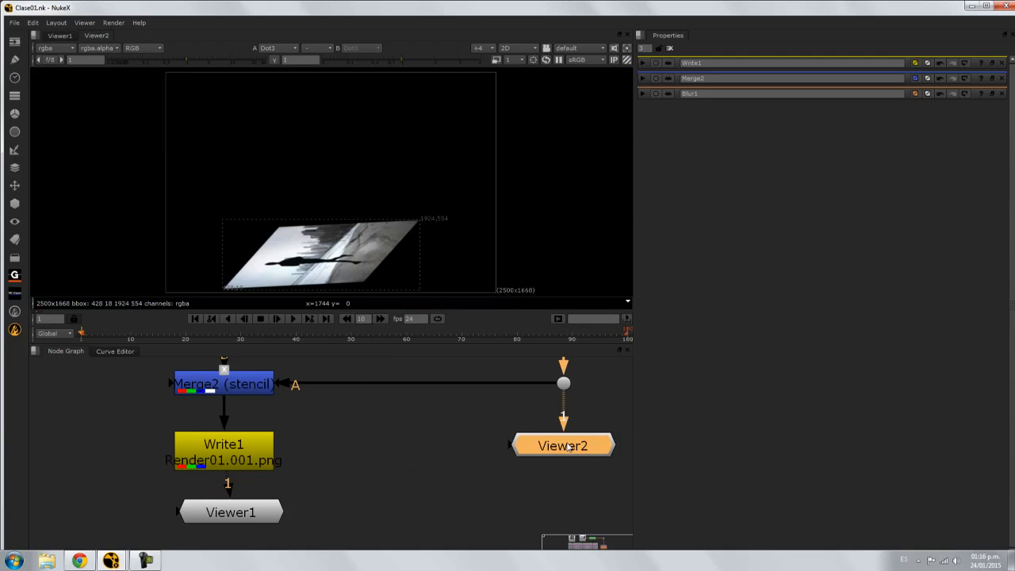
pyautogui.press('Delete')
pyautogui.moveTo(281, 500); pyautogui.dragTo(254, 513)
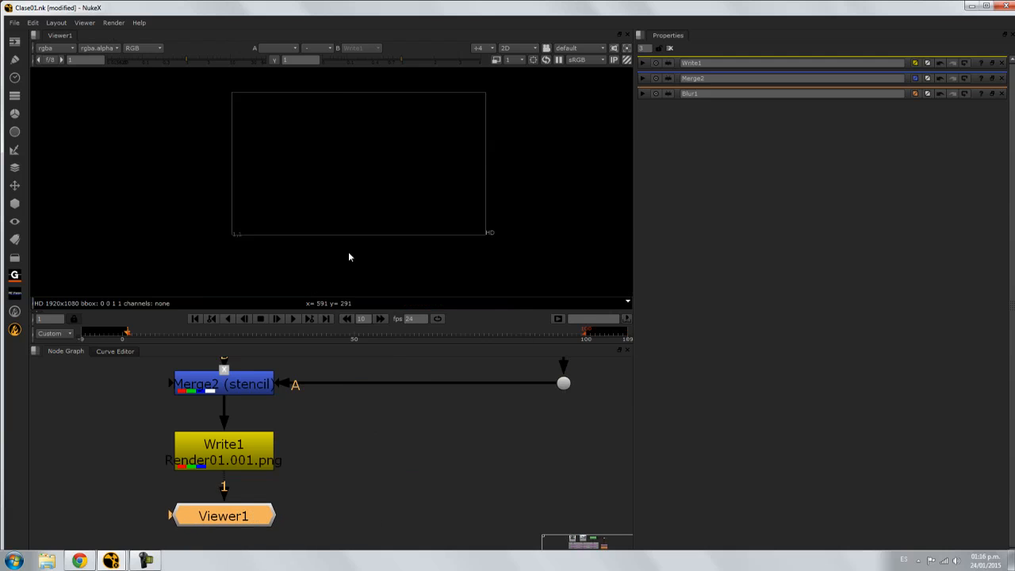
pyautogui.press('1')
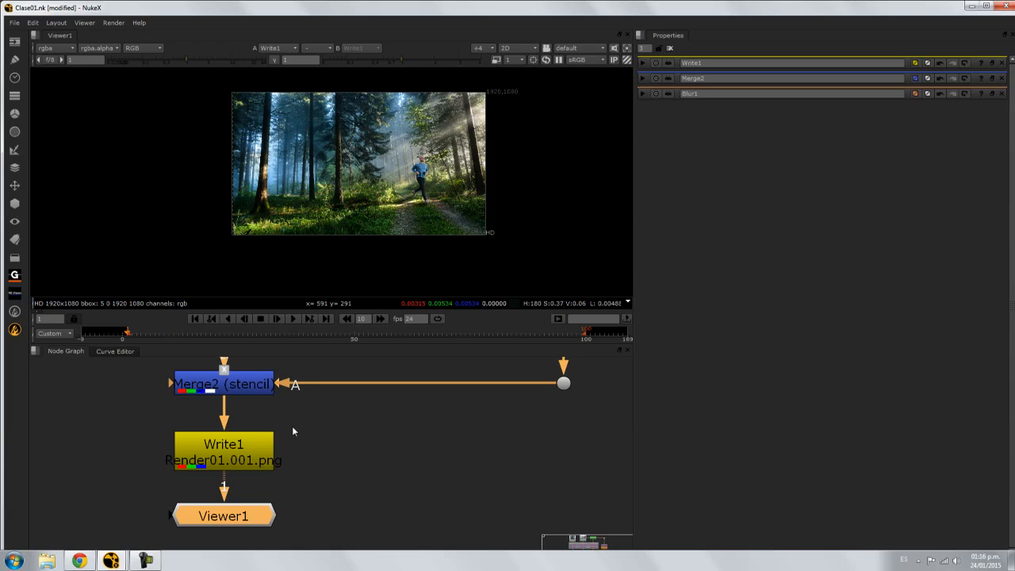
# Review the complete node tree full screen, including Transform3's link to Transform2, and the final composite in the normal layout
pyautogui.press('space')
pyautogui.moveTo(333, 359); pyautogui.dragTo(539, 344, button='middle')
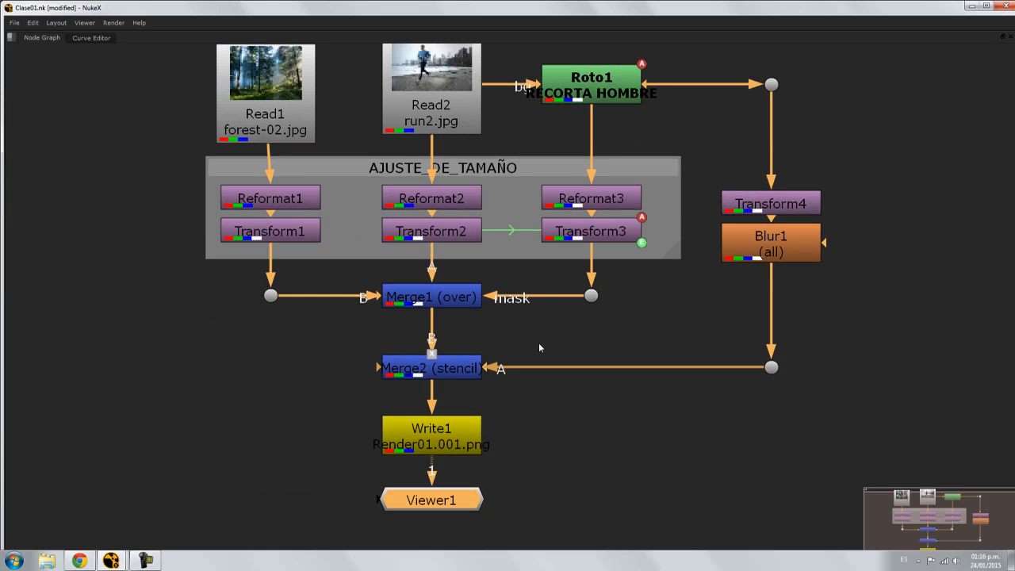
pyautogui.moveTo(636, 386); pyautogui.dragTo(628, 411, button='middle')
pyautogui.scroll(-3, 634, 345)
pyautogui.moveTo(619, 367); pyautogui.dragTo(622, 326, button='middle')
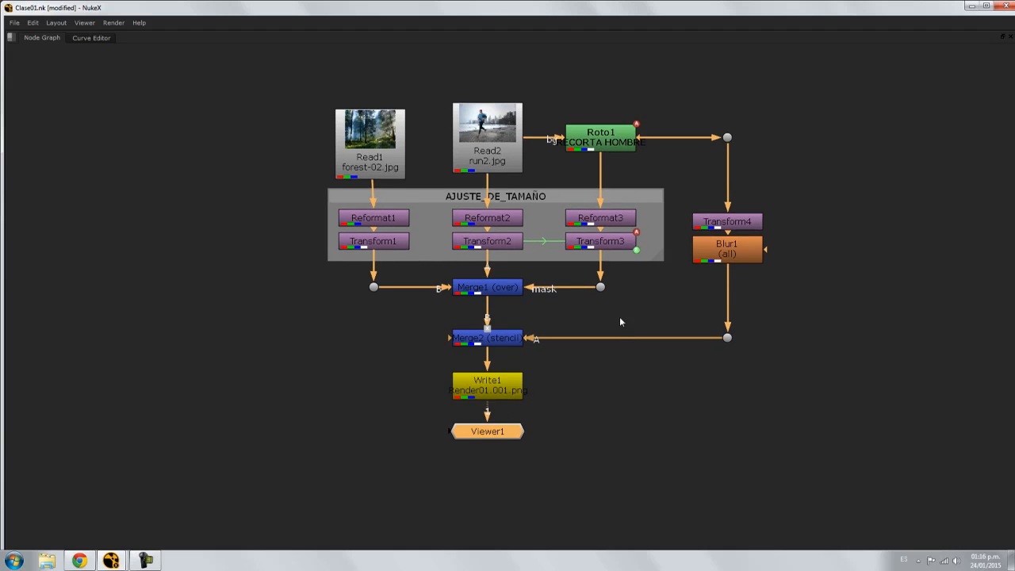
pyautogui.scroll(6, 619, 257)
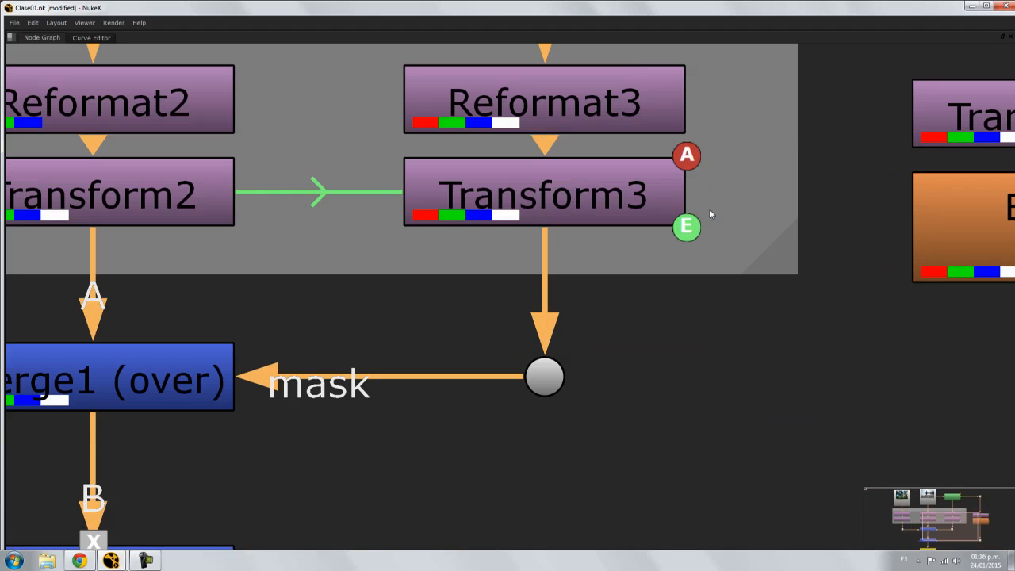
pyautogui.scroll(-3, 341, 216)
pyautogui.press('space')
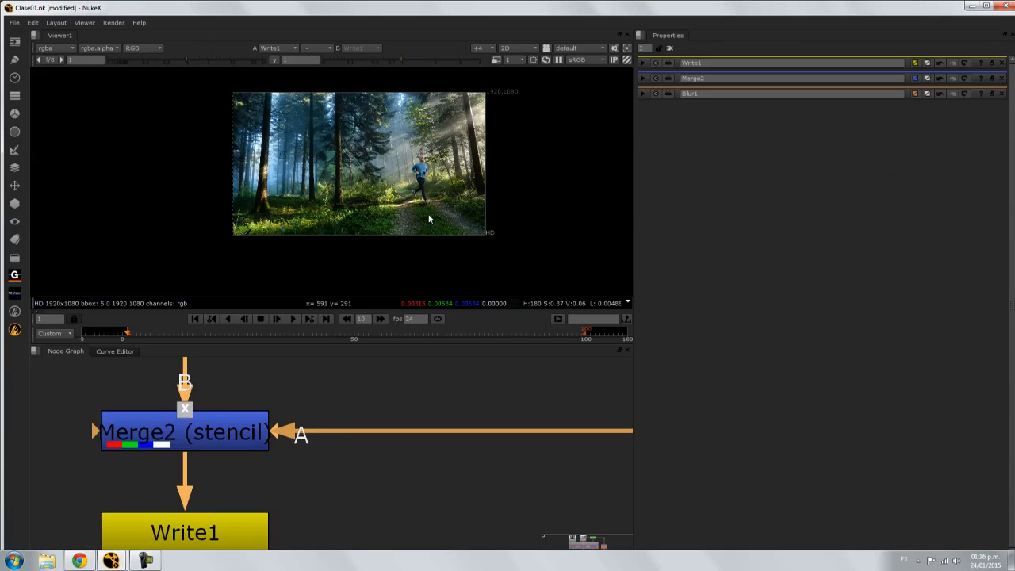
pyautogui.scroll(-4, 444, 364)
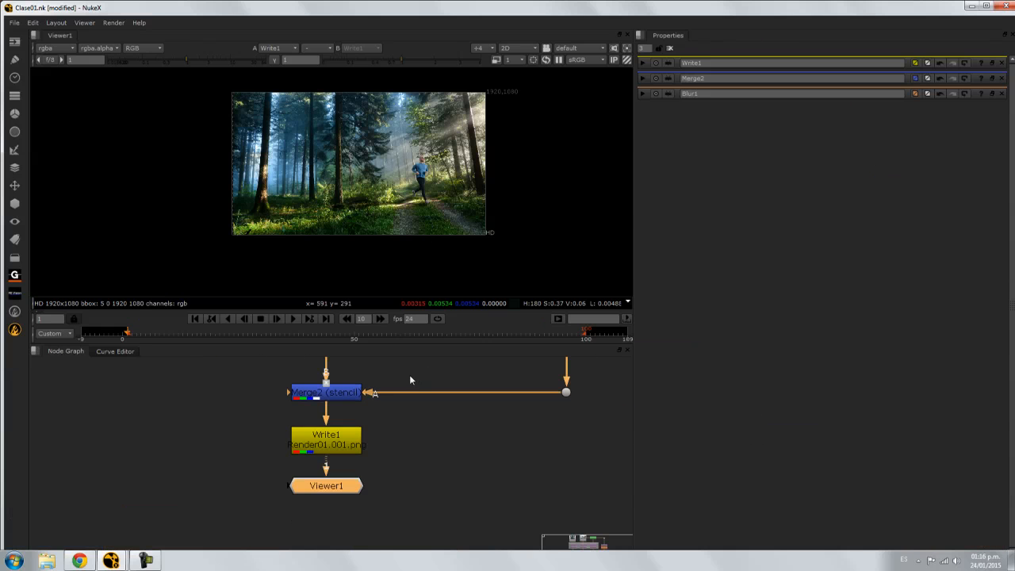
pyautogui.scroll(2, 411, 377)
pyautogui.moveTo(428, 425); pyautogui.dragTo(425, 520, button='middle')
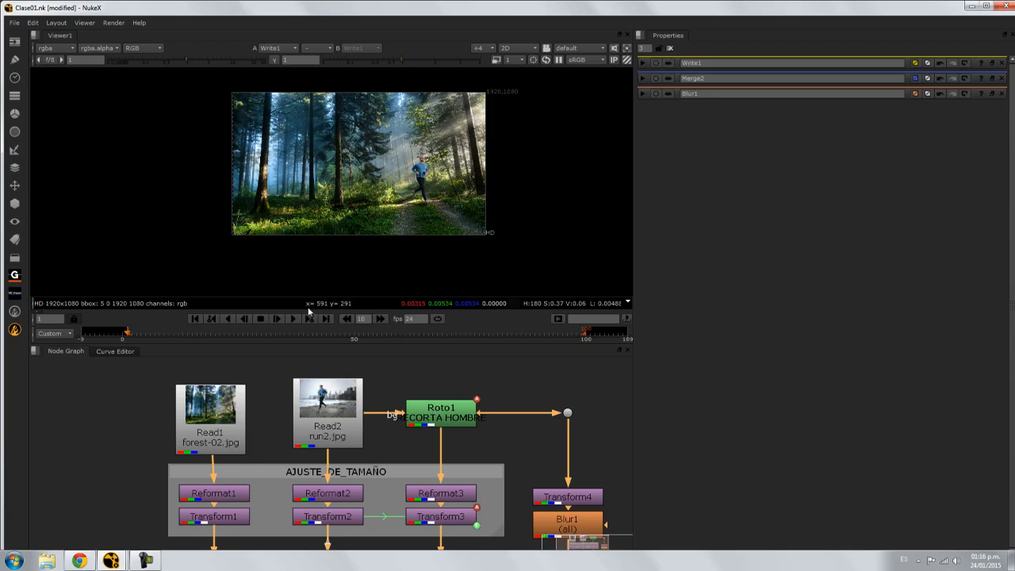
# Browse the HCG and HCGCreativo folders and a colleague's folder in the NAS Public share for an earlier Nuke project
pyautogui.click(14, 22)
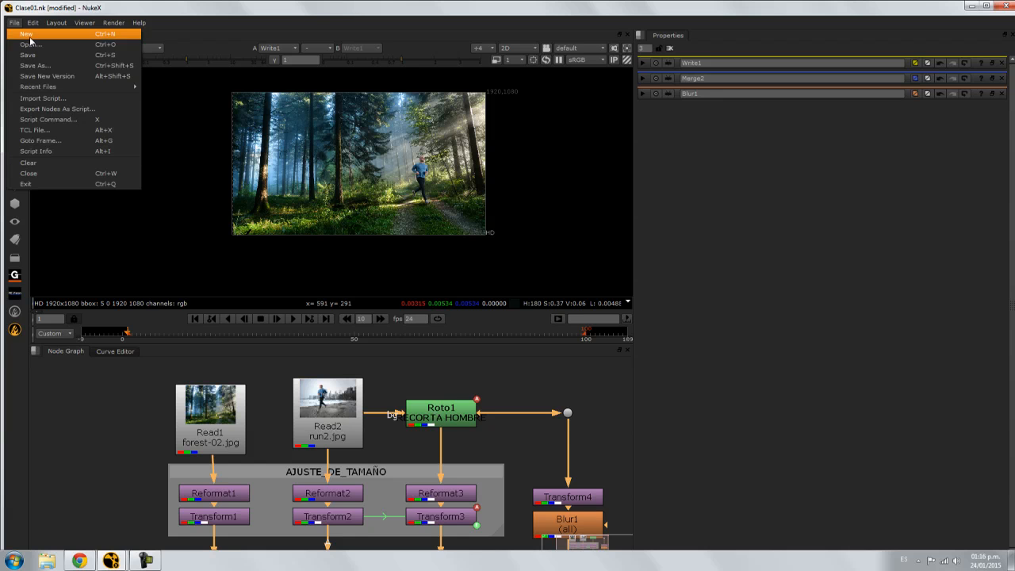
pyautogui.click(34, 46)
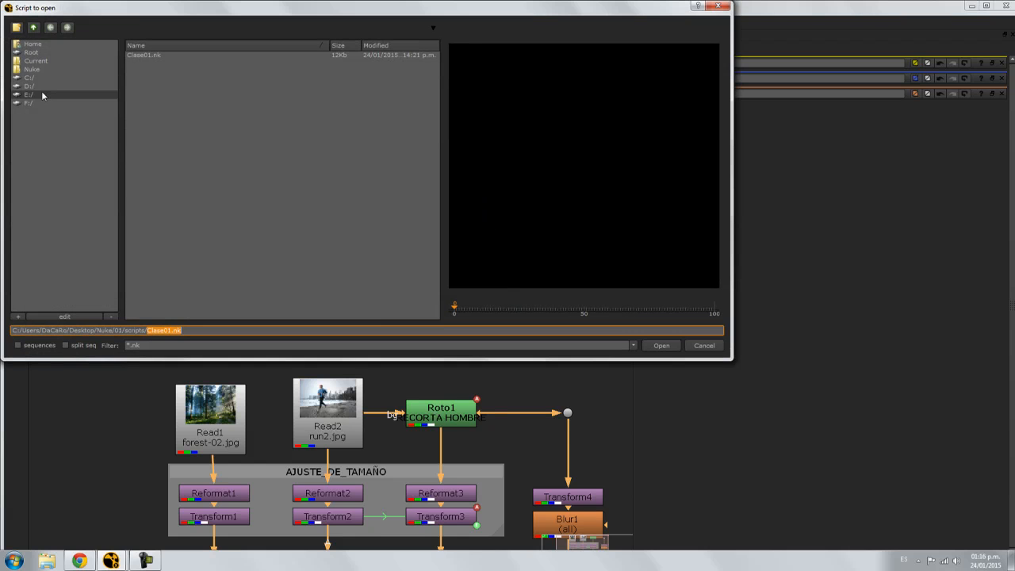
pyautogui.click(46, 564)
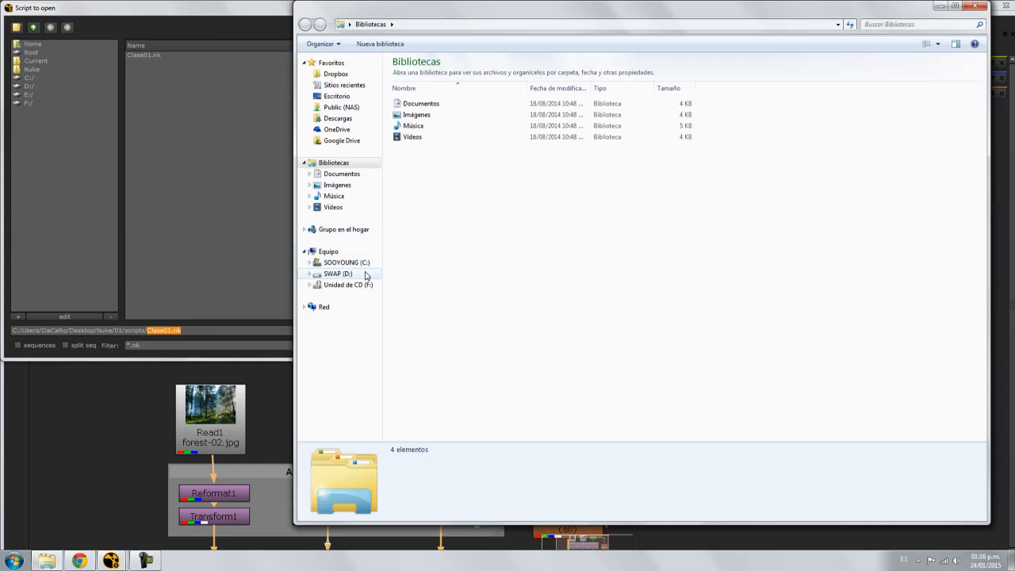
pyautogui.click(325, 306)
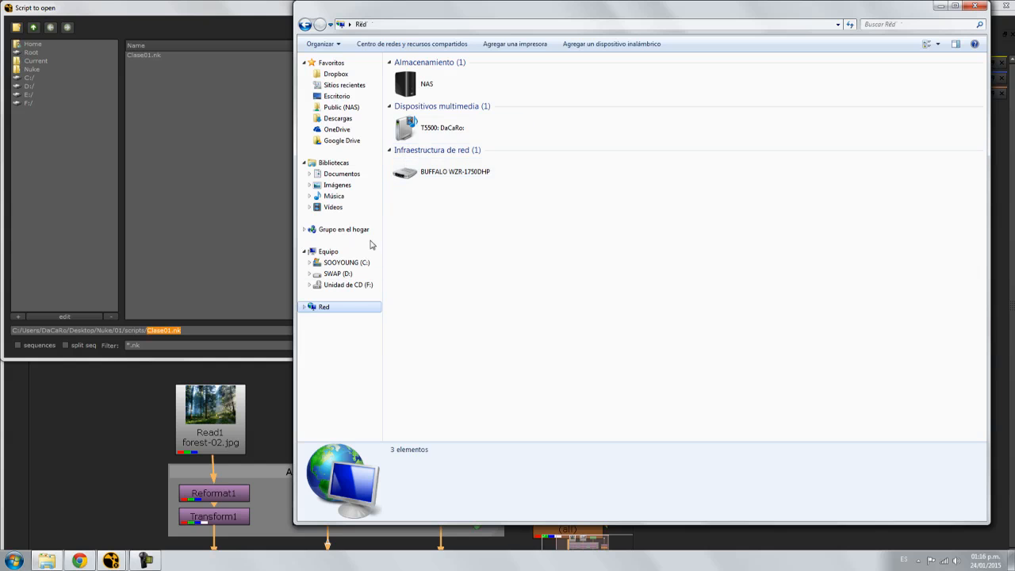
pyautogui.doubleClick(694, 219)
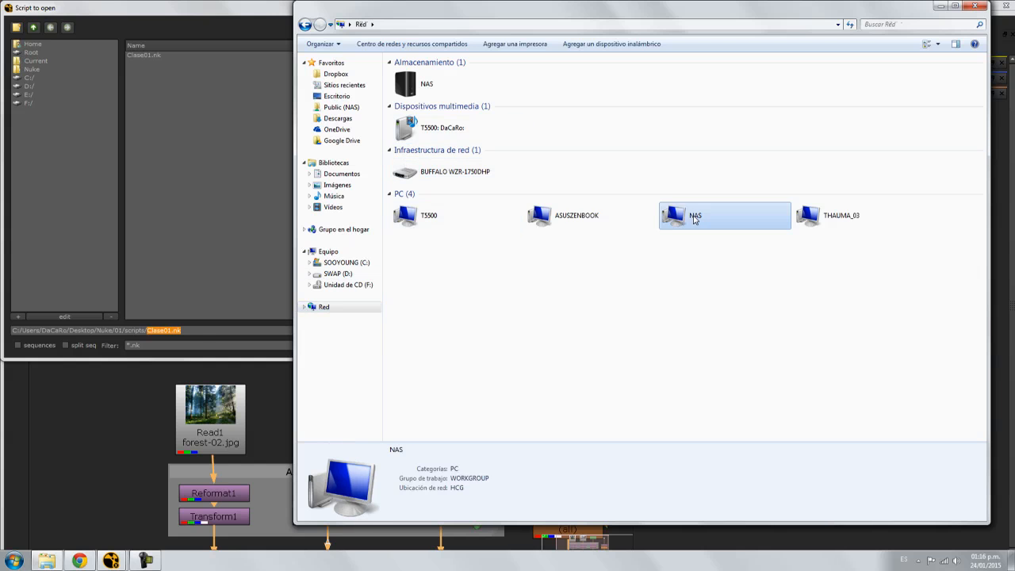
pyautogui.doubleClick(450, 72)
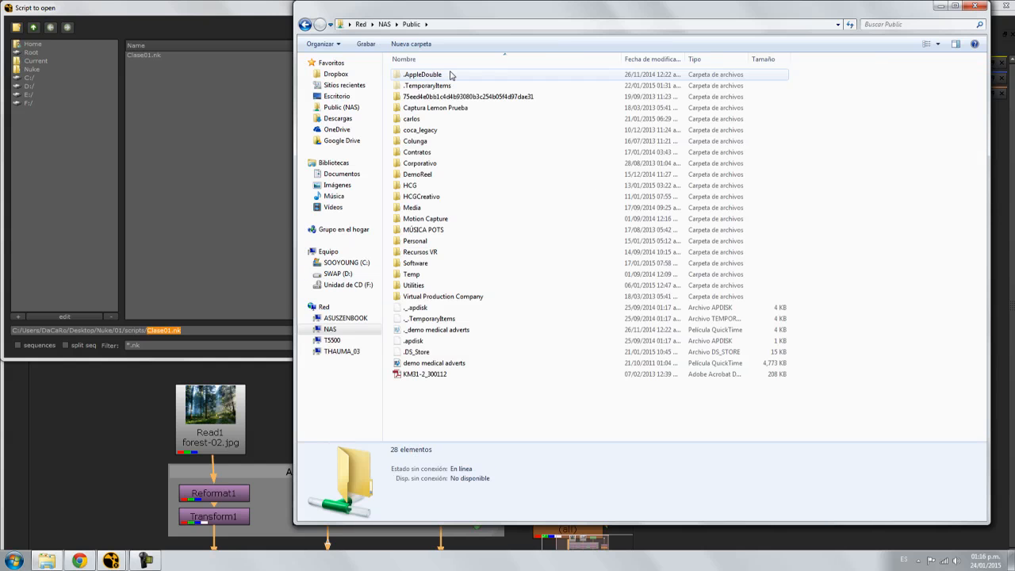
pyautogui.doubleClick(466, 185)
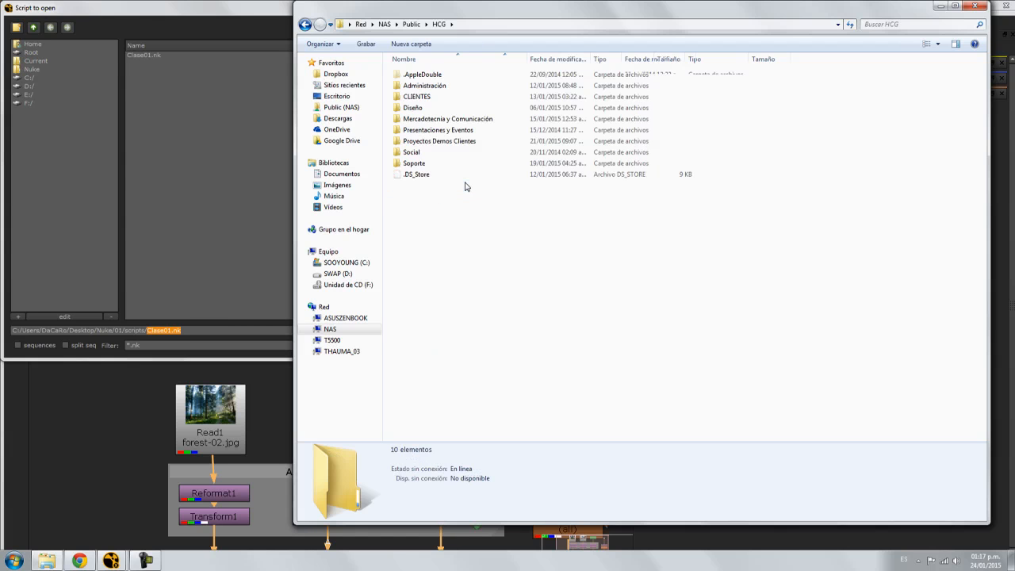
pyautogui.click(410, 24)
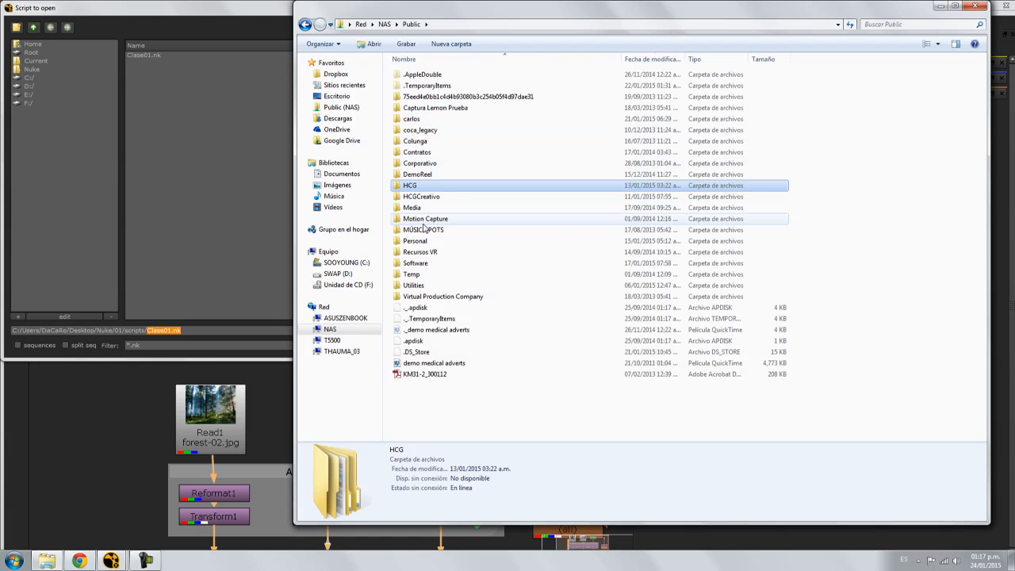
pyautogui.doubleClick(421, 196)
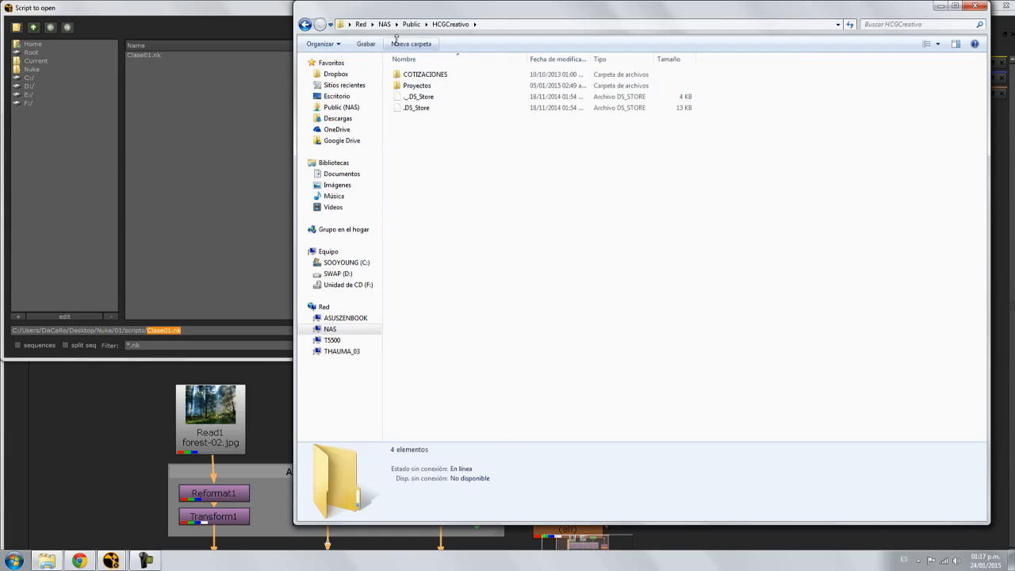
pyautogui.click(413, 27)
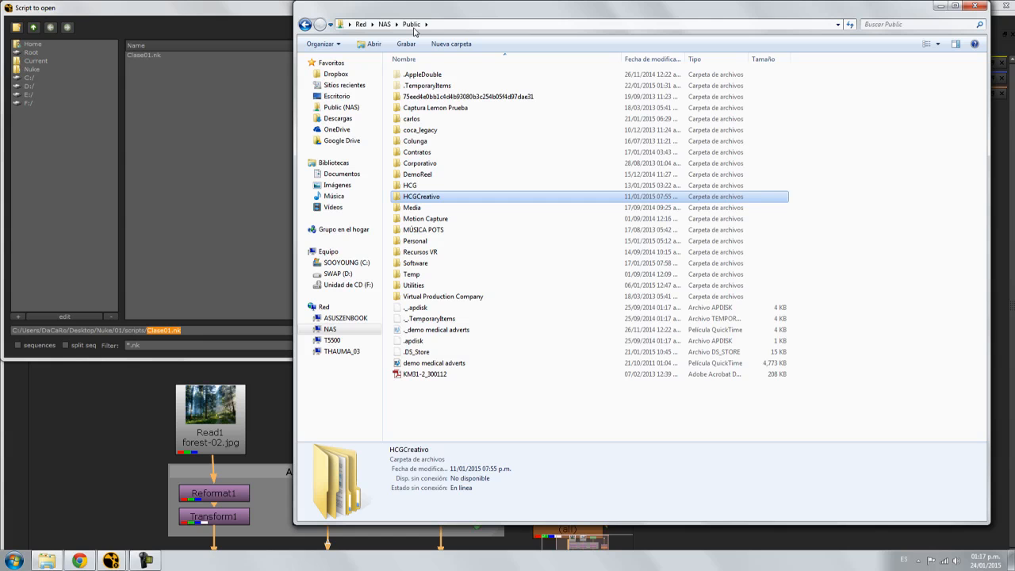
pyautogui.doubleClick(429, 121)
pyautogui.click(411, 23)
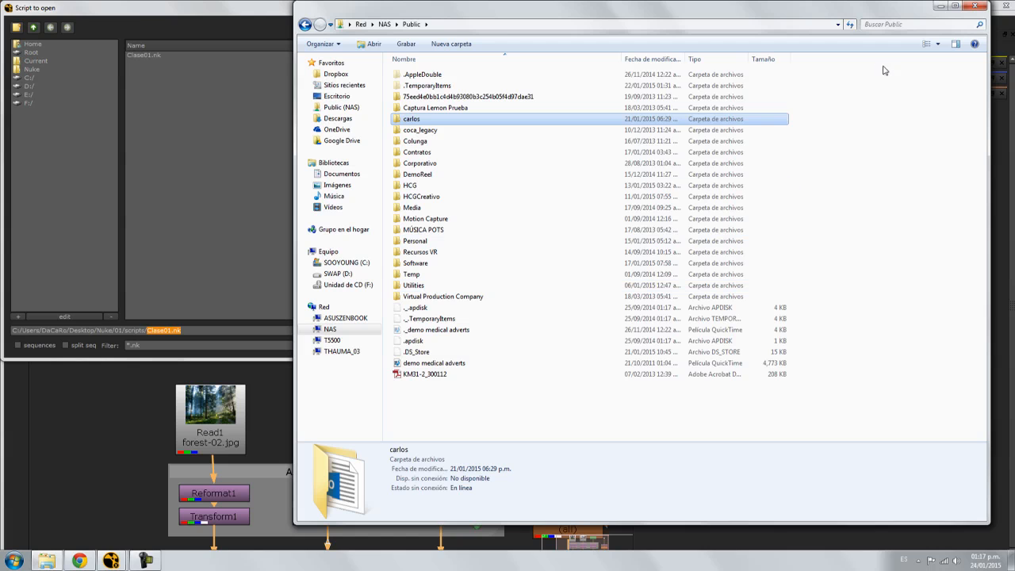
# Search the NAS Public share and, in a second file window, the SWAP (D:) drive for the project's name
pyautogui.click(914, 26)
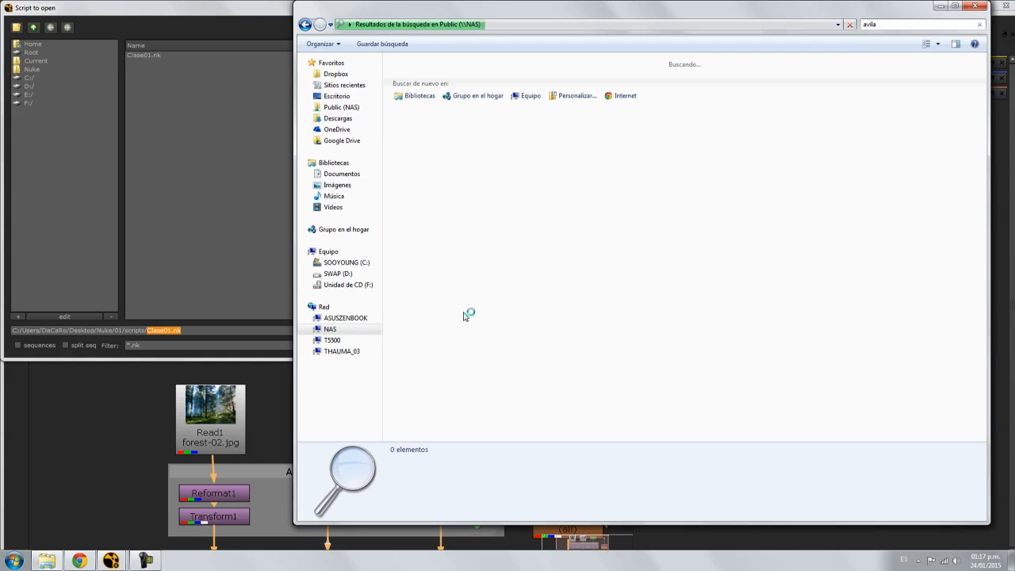
pyautogui.press('super+e')
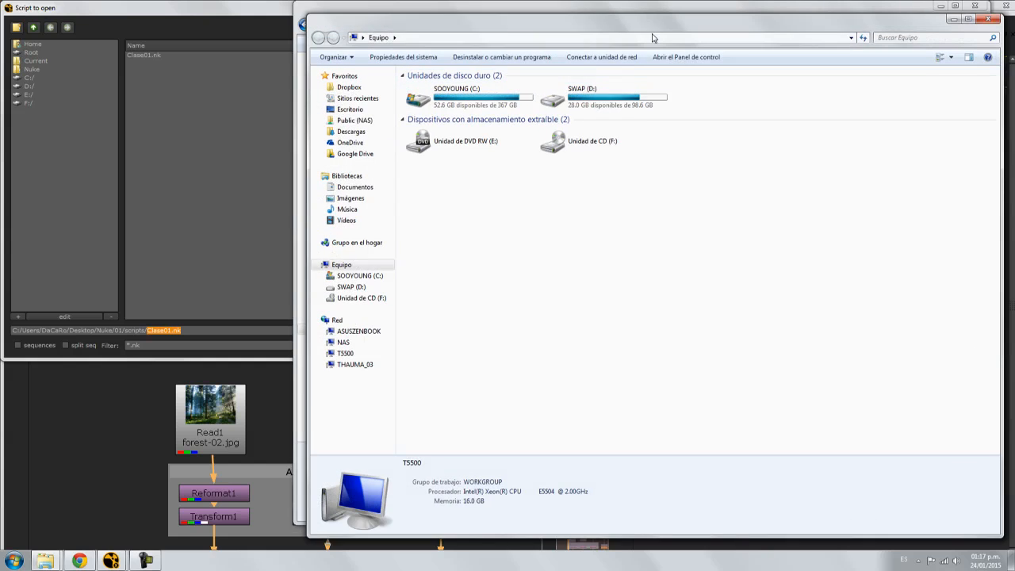
pyautogui.moveTo(652, 30); pyautogui.dragTo(330, 221)
pyautogui.doubleClick(296, 298)
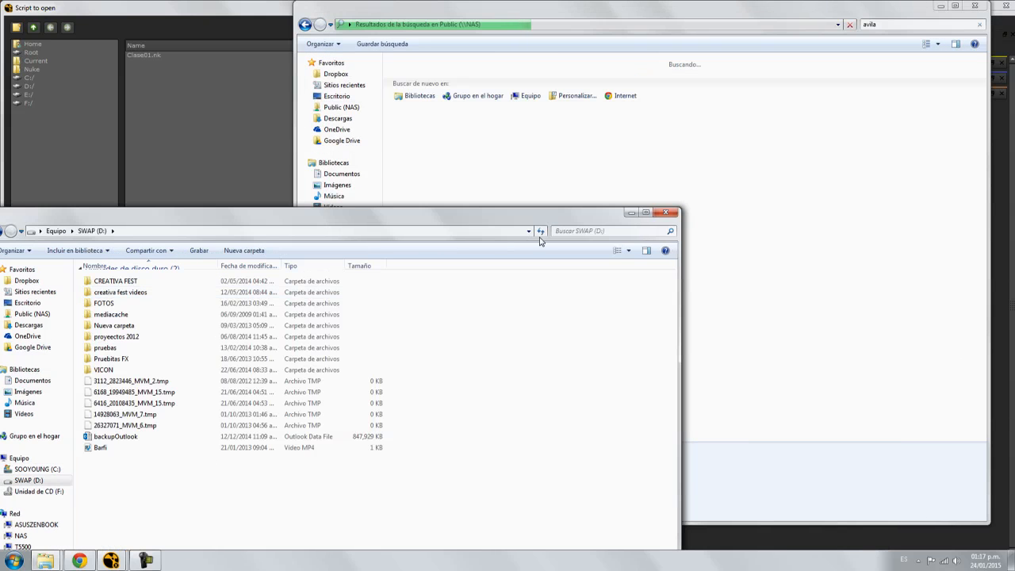
pyautogui.click(567, 230)
pyautogui.write('avila')
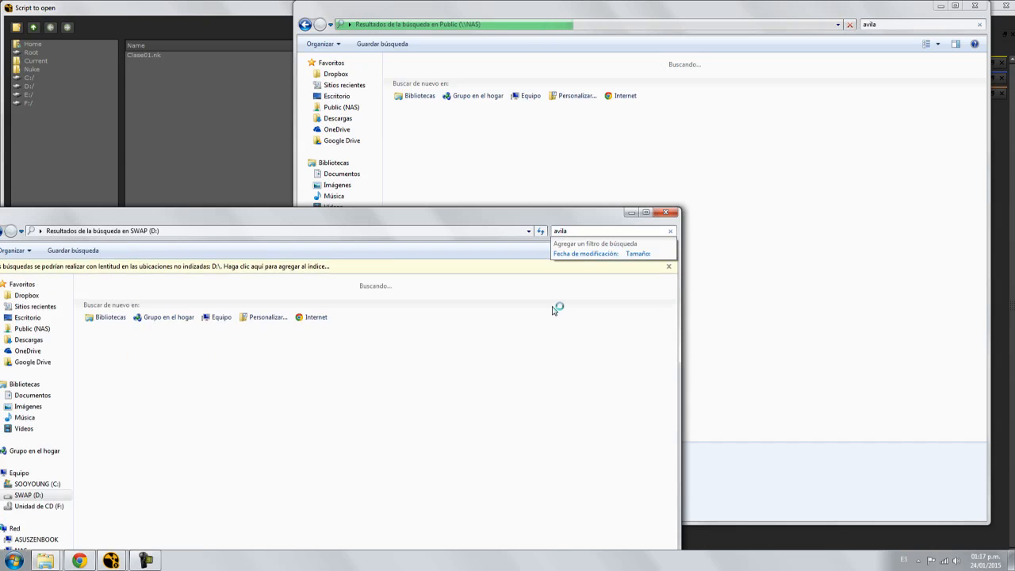
# Search the SWAP (D:) drive for .nk files, and clear the search again
pyautogui.doubleClick(560, 231)
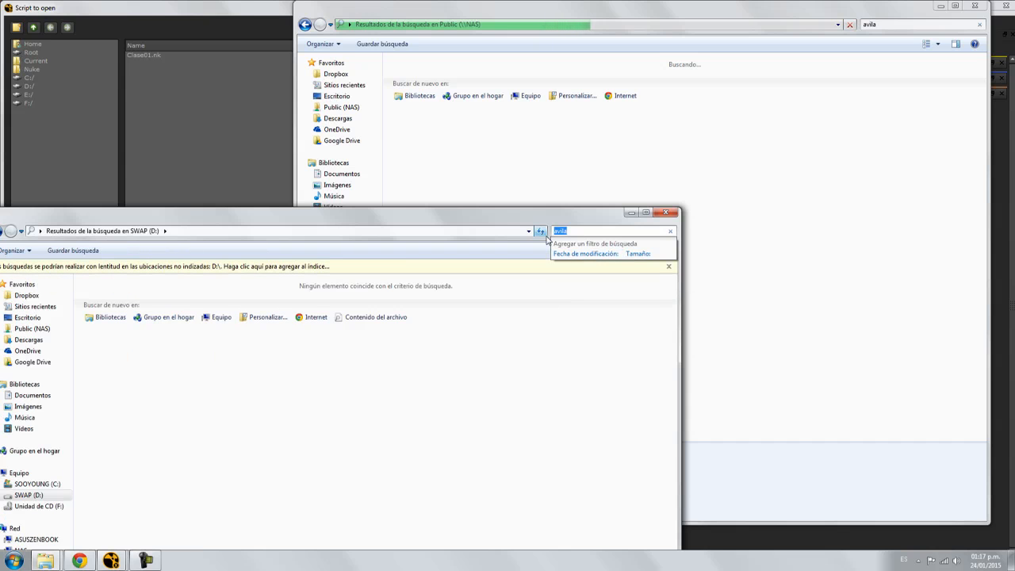
pyautogui.write('.nk')
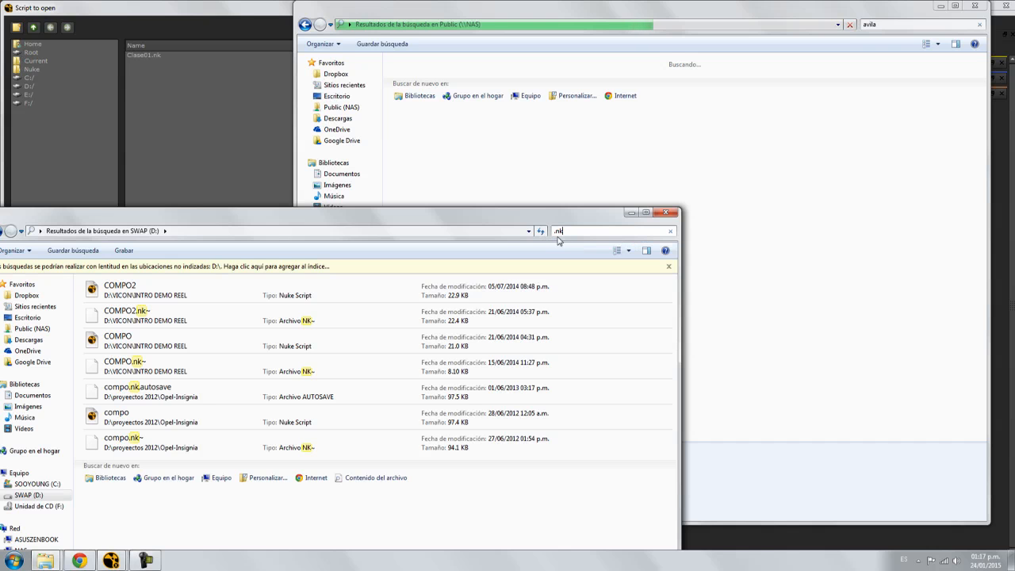
pyautogui.press('BackSpace')
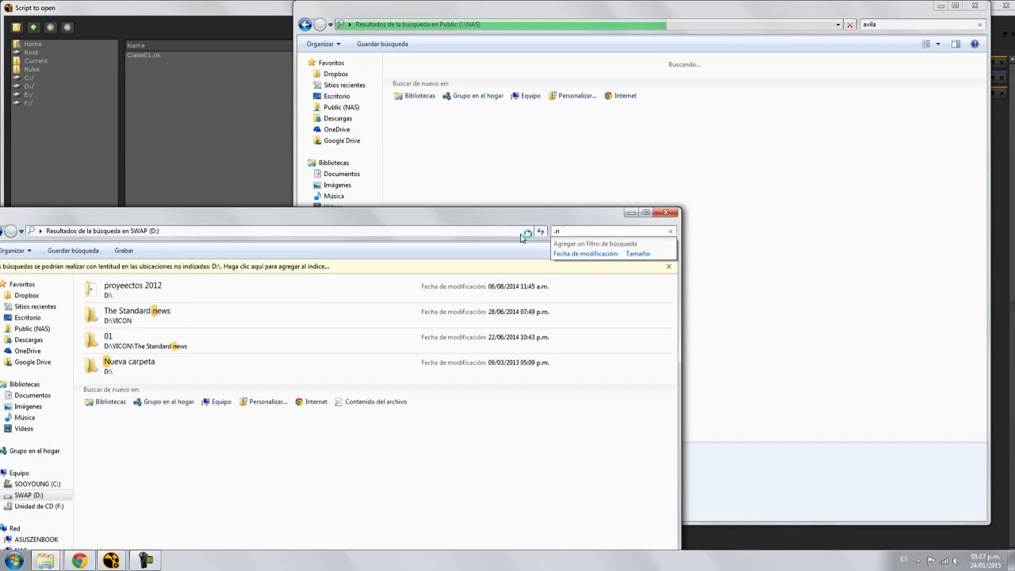
pyautogui.press('BackSpace')
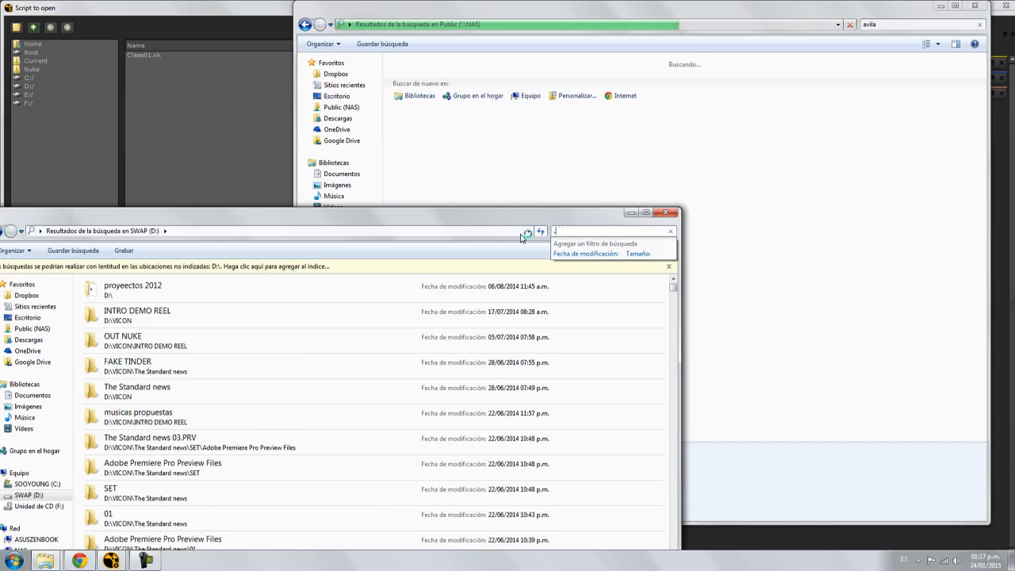
pyautogui.press('BackSpace')
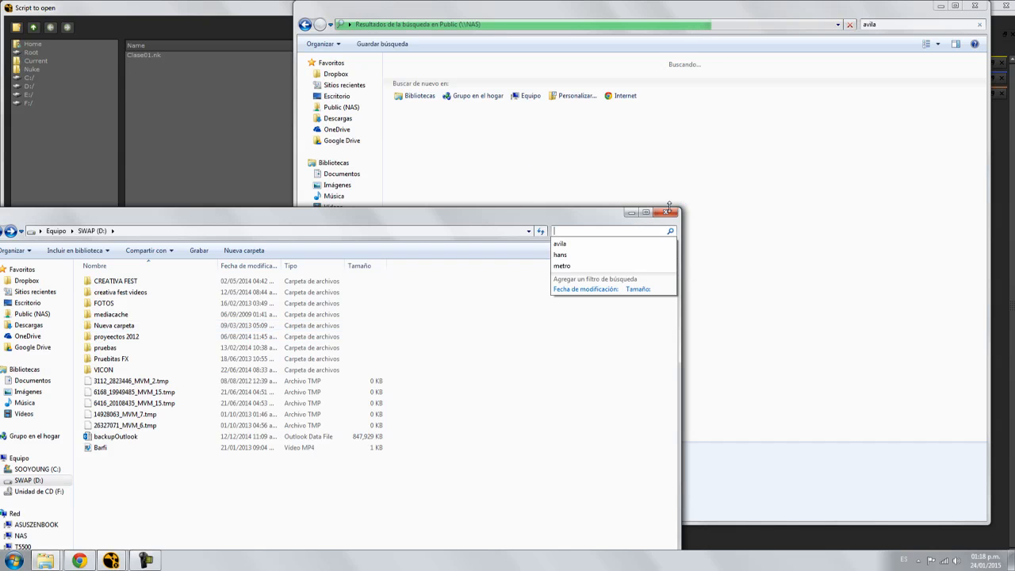
# Search the SOOYOUNG (C:) drive for *.nk files
pyautogui.click(624, 229)
pyautogui.moveTo(165, 217); pyautogui.dragTo(223, 216)
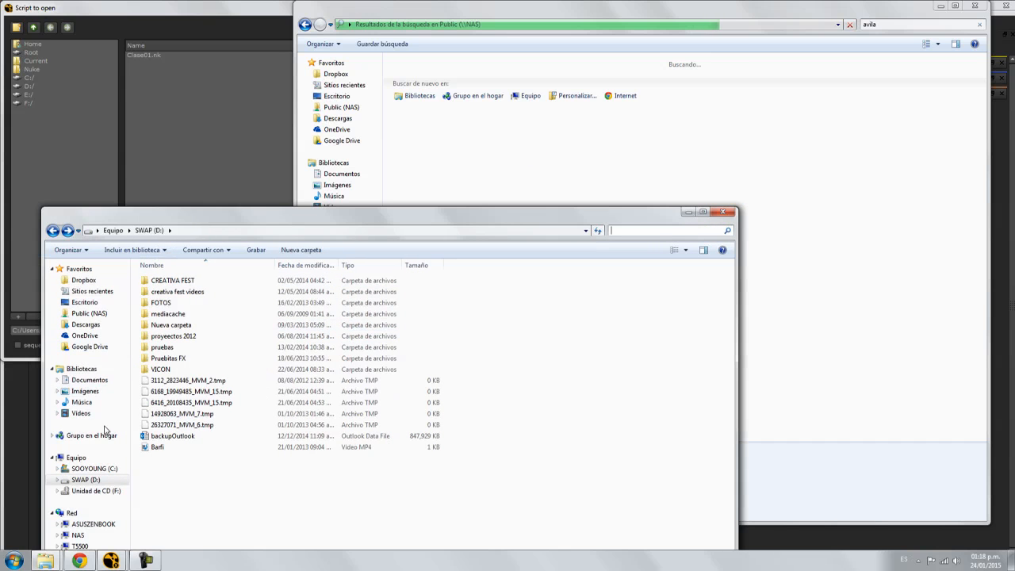
pyautogui.click(93, 469)
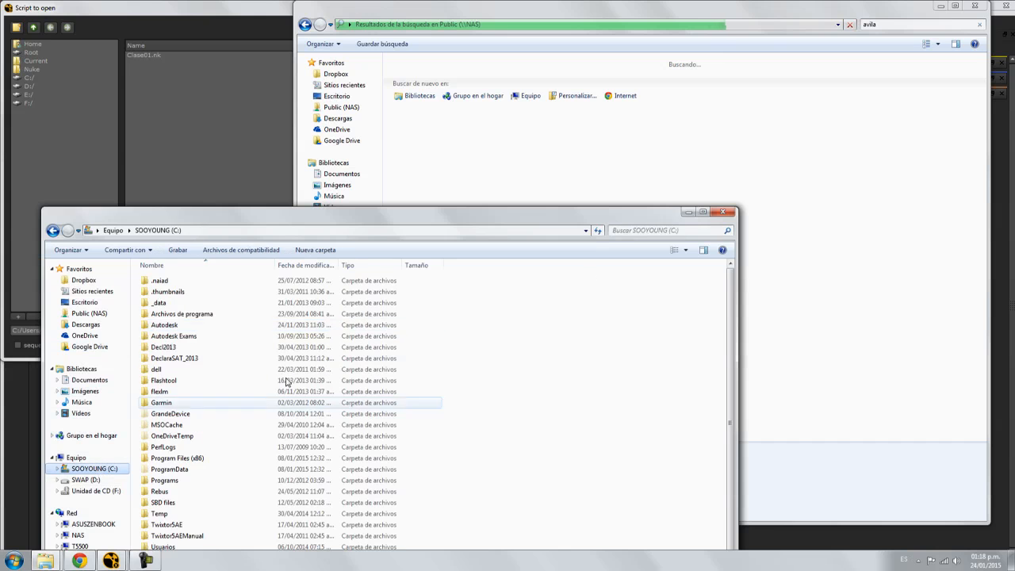
pyautogui.click(671, 229)
pyautogui.write('.nk')
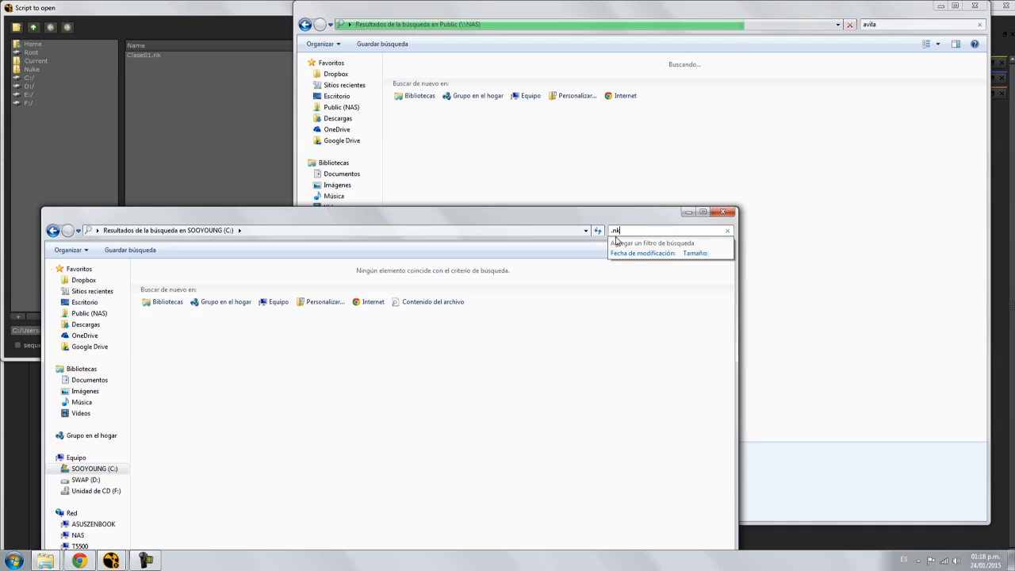
pyautogui.write('*')
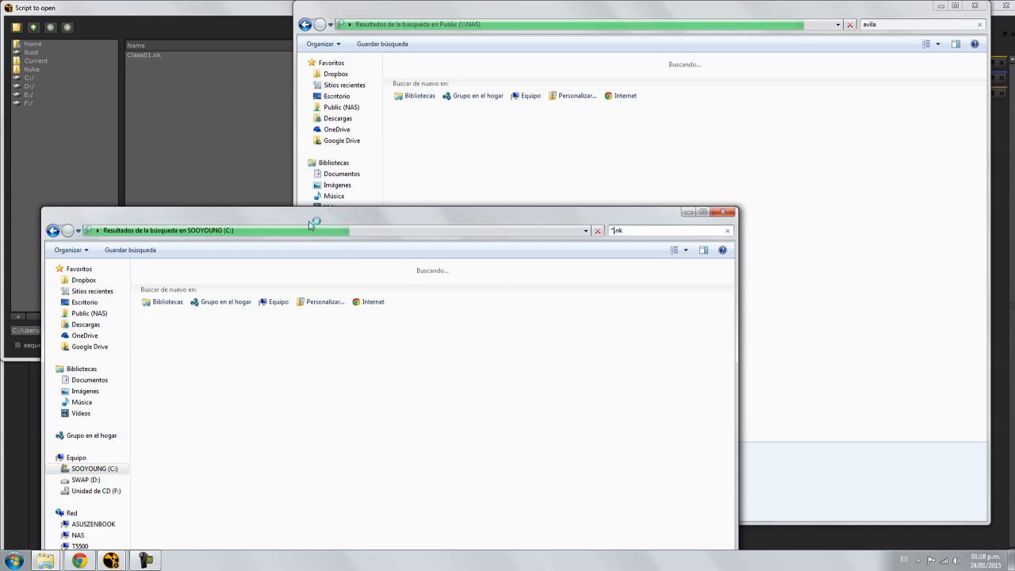
# Close the NAS search window and open the COMPO2 Nuke script from the VICON\INTRO DEMO REEL folder on SWAP (D:)
pyautogui.click(86, 480)
pyautogui.doubleClick(173, 370)
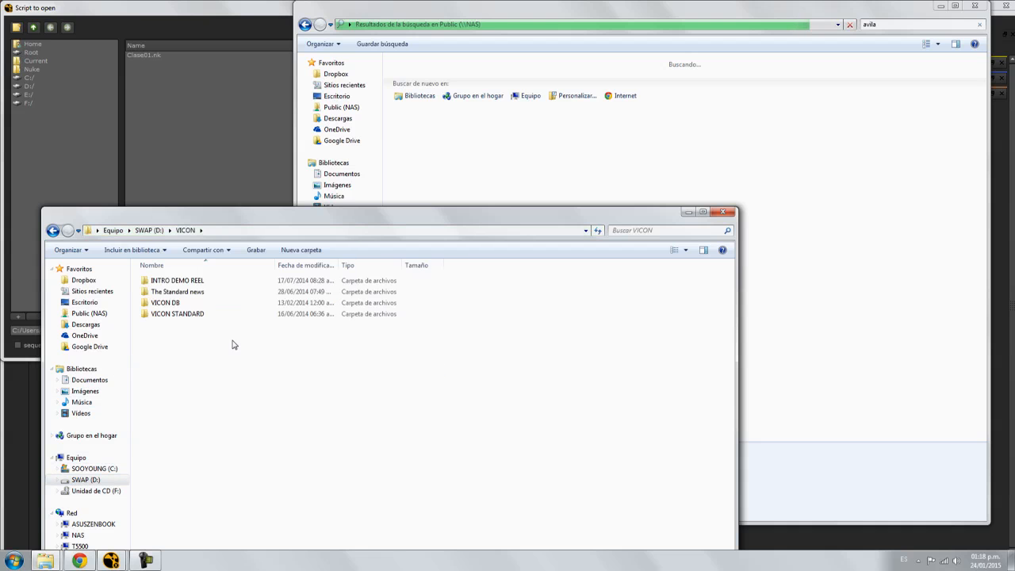
pyautogui.doubleClick(193, 281)
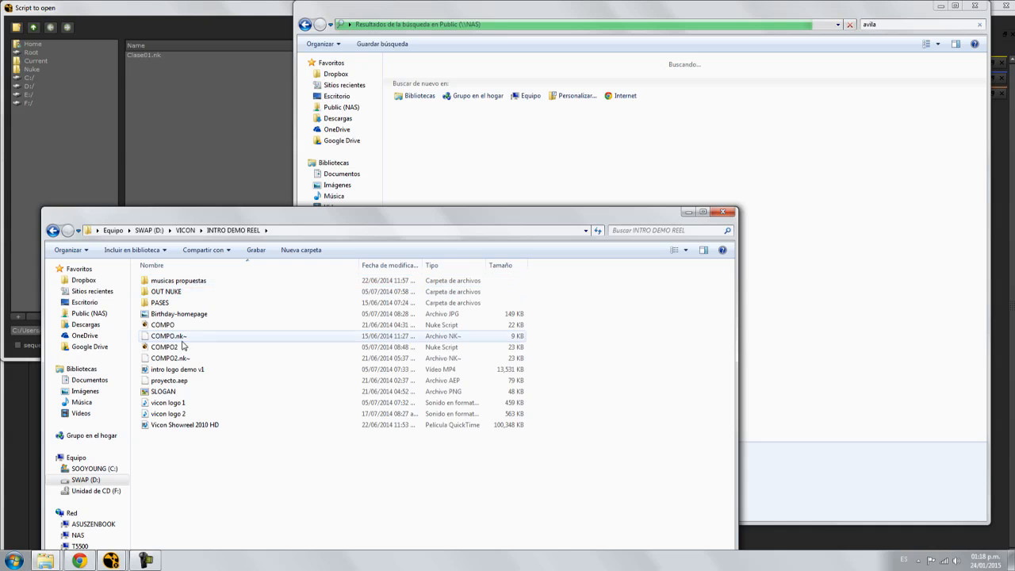
pyautogui.click(170, 346)
pyautogui.click(975, 6)
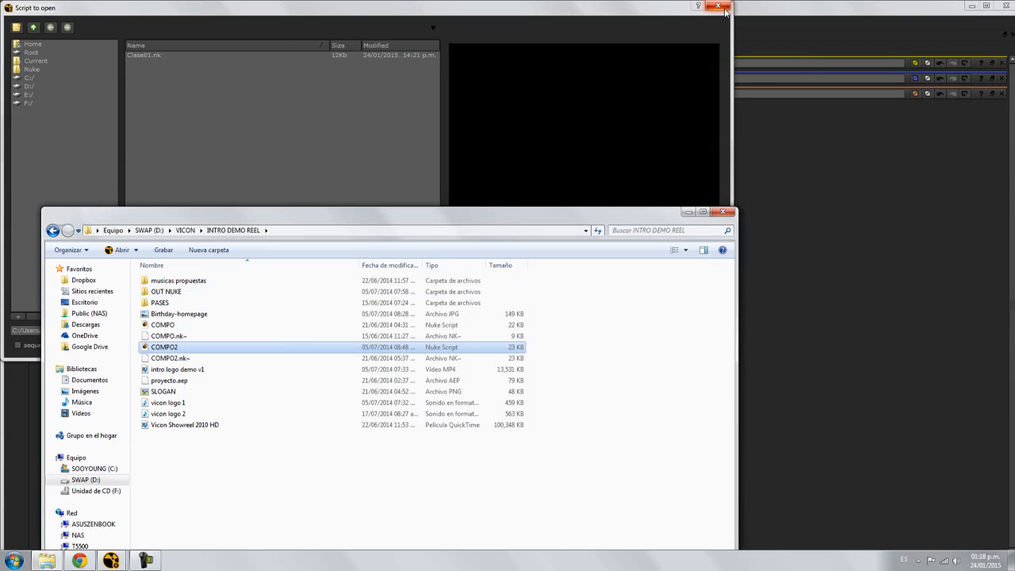
pyautogui.doubleClick(162, 347)
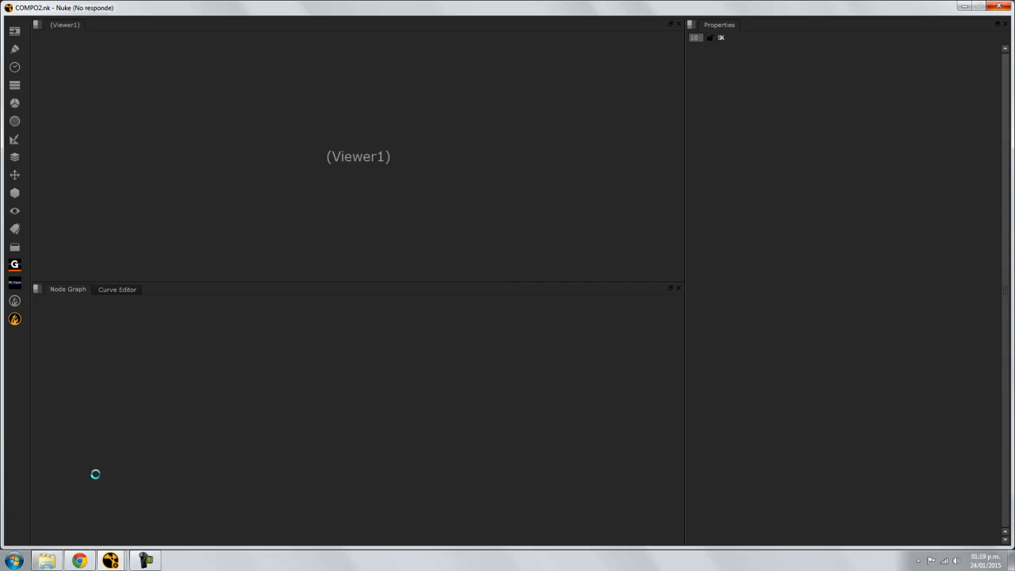
# Switch back to the Clase01.nk session, dismiss its script-opening dialog and close it, saving the changes
pyautogui.moveTo(110, 560)
pyautogui.click(189, 504)
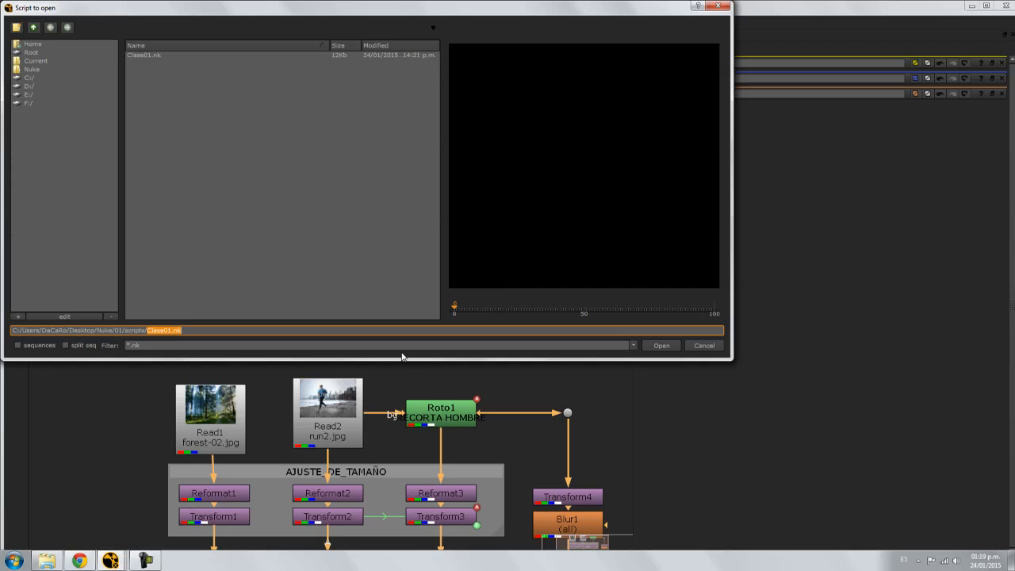
pyautogui.click(704, 346)
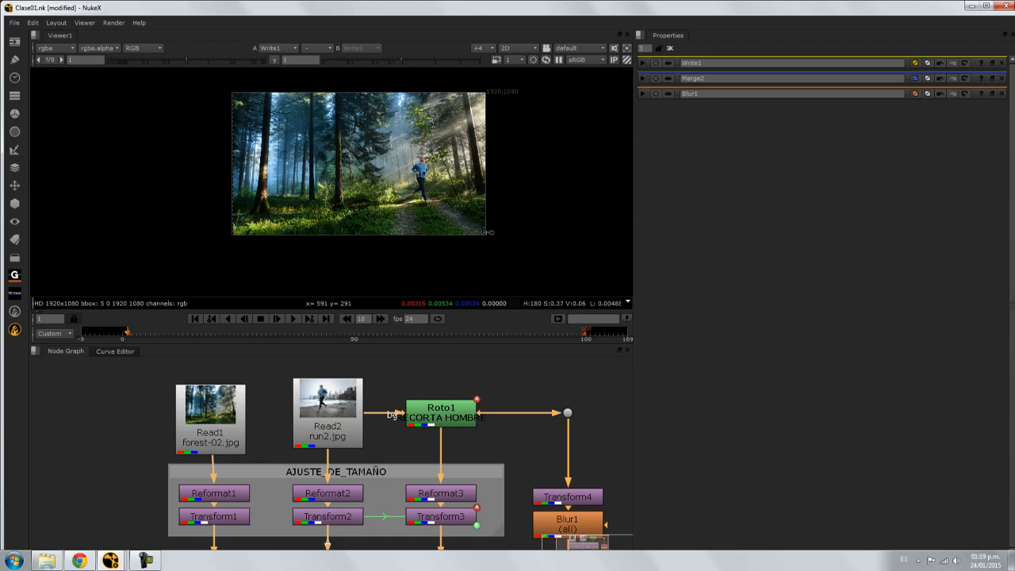
pyautogui.click(1004, 7)
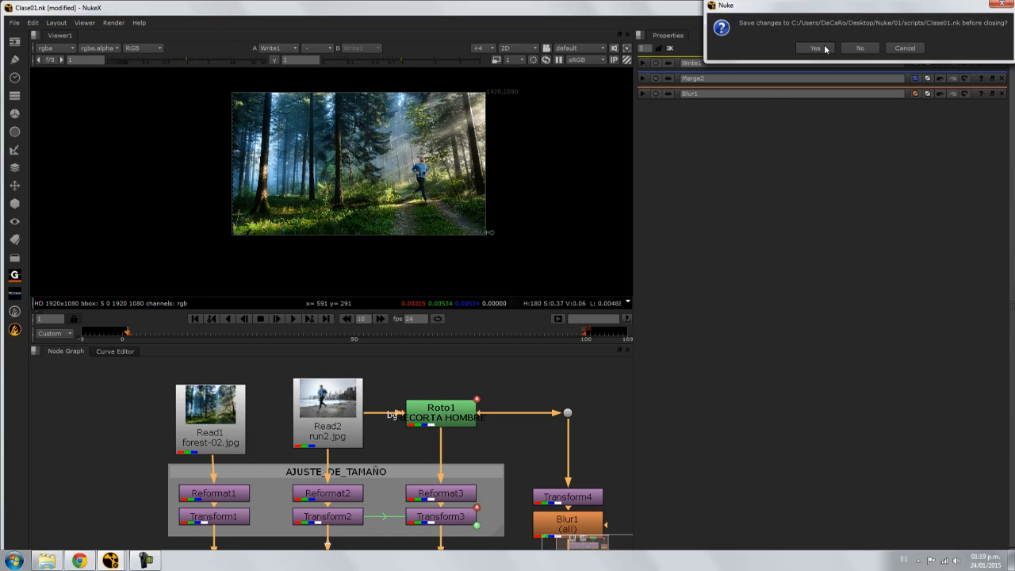
pyautogui.click(797, 47)
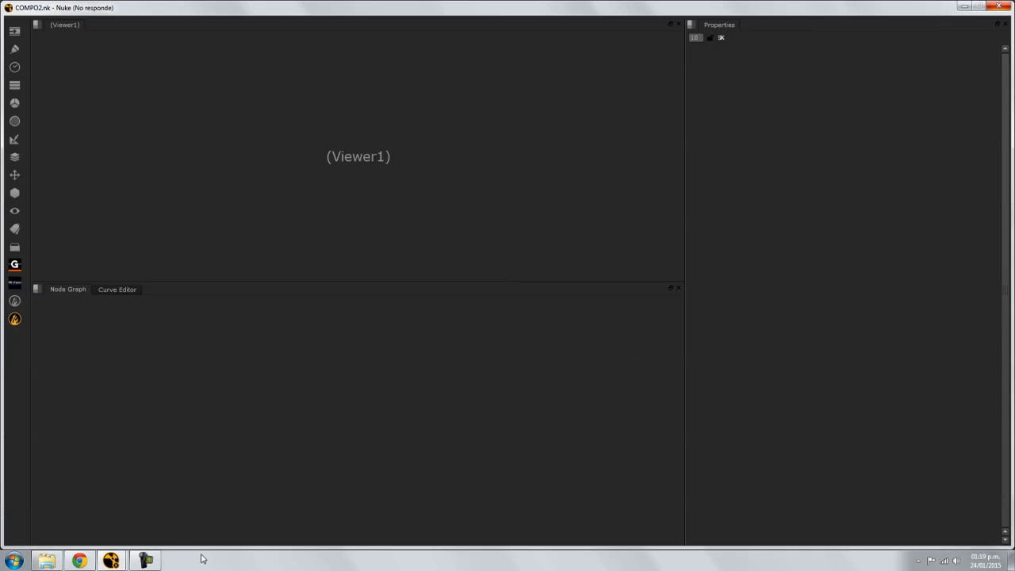
# Force the unresponsive Nuke session with COMPO2.nk to close
pyautogui.moveTo(146, 559)
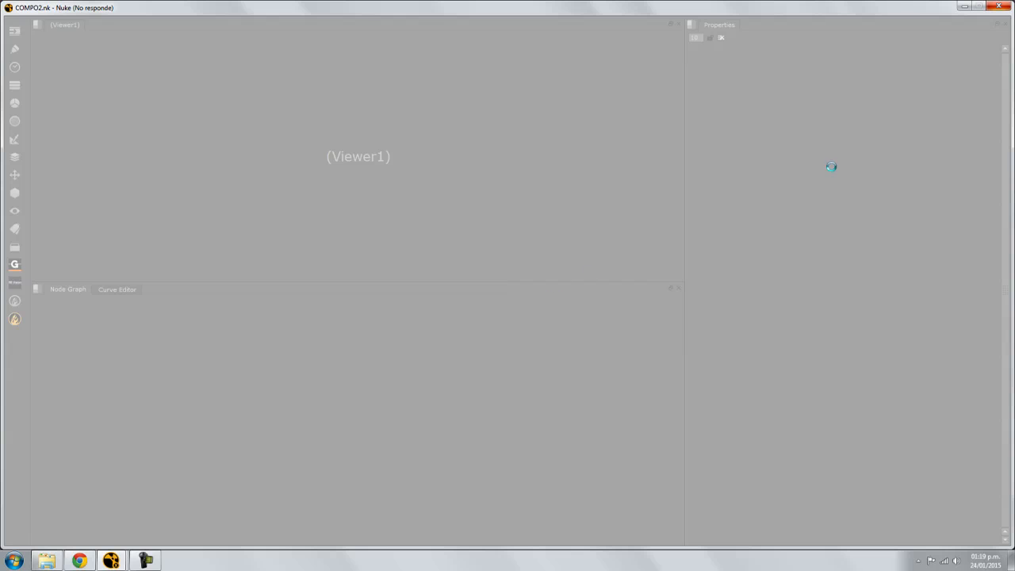
pyautogui.click(999, 7)
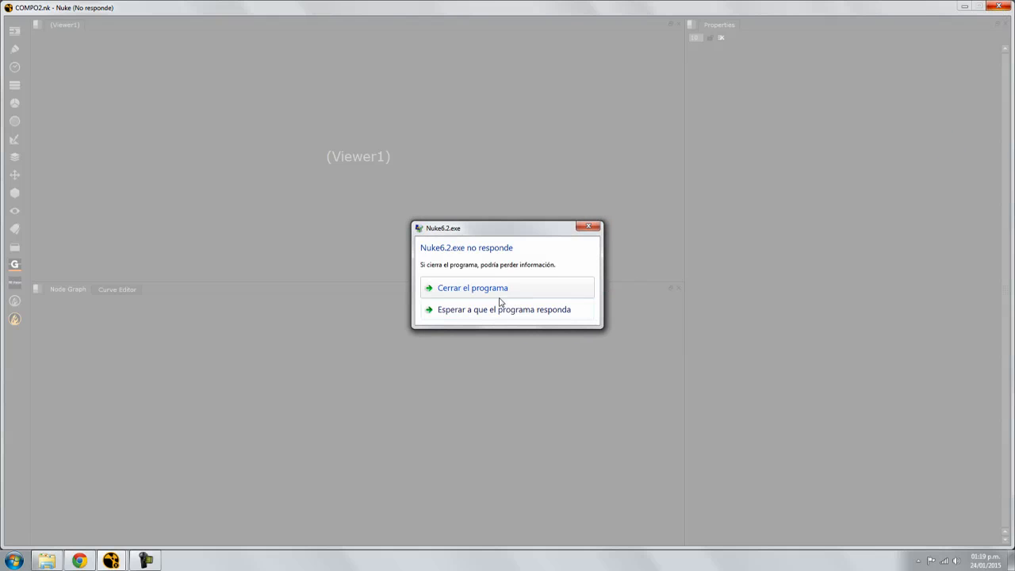
pyautogui.click(499, 296)
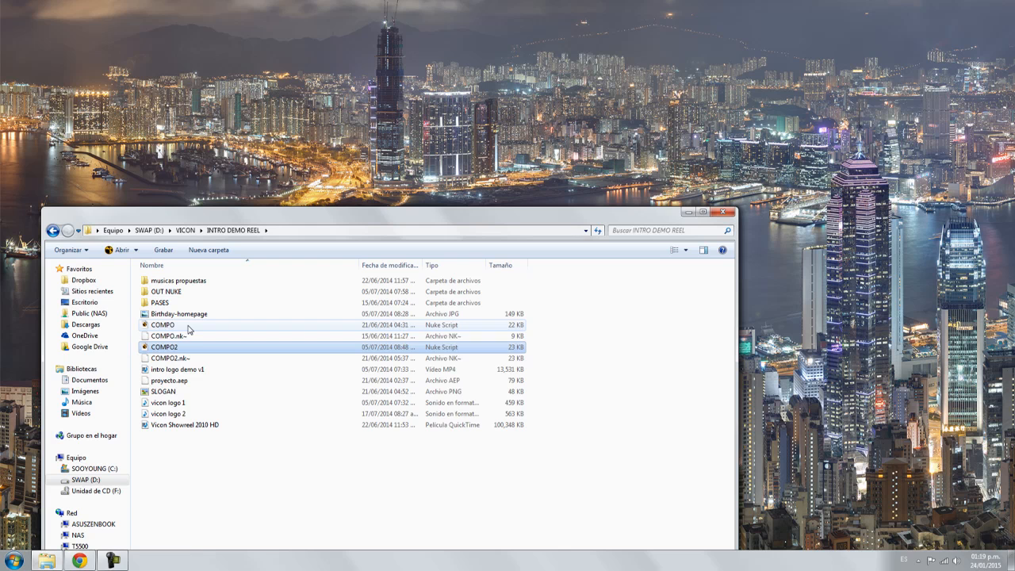
# Try to open the COMPO Nuke script from the INTRO DEMO REEL folder
pyautogui.click(187, 326)
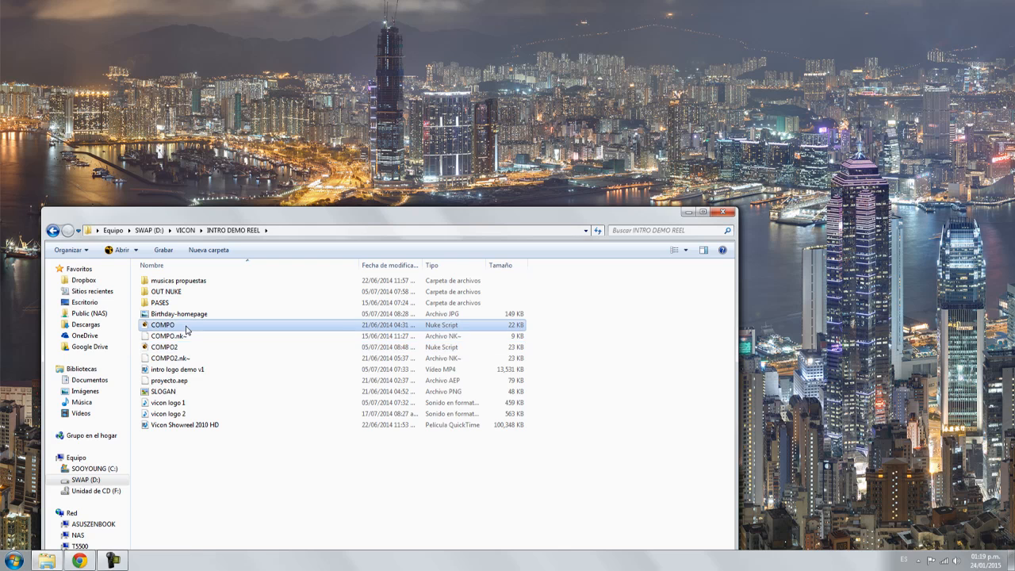
pyautogui.click(180, 326)
pyautogui.click(190, 349)
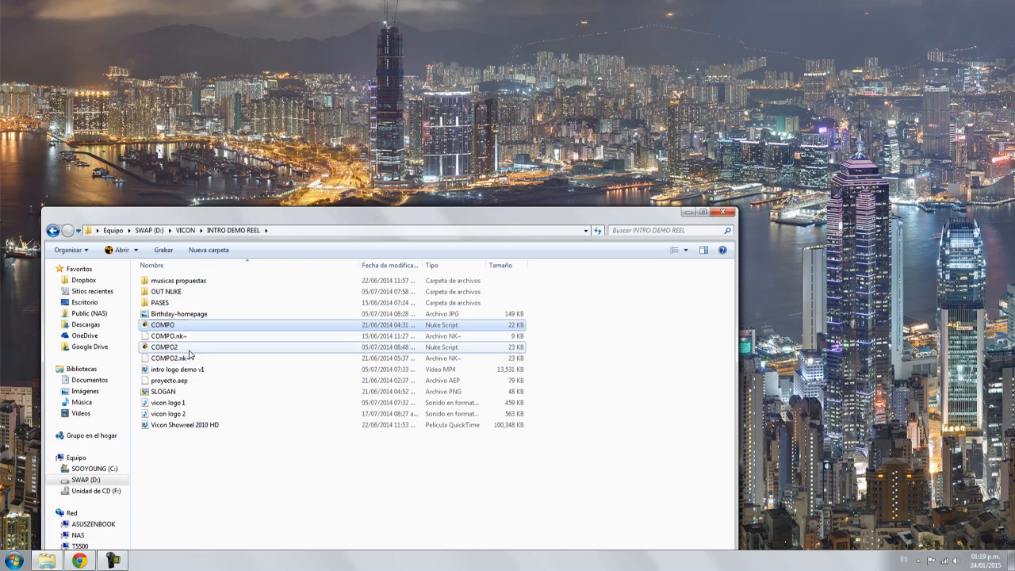
pyautogui.doubleClick(179, 325)
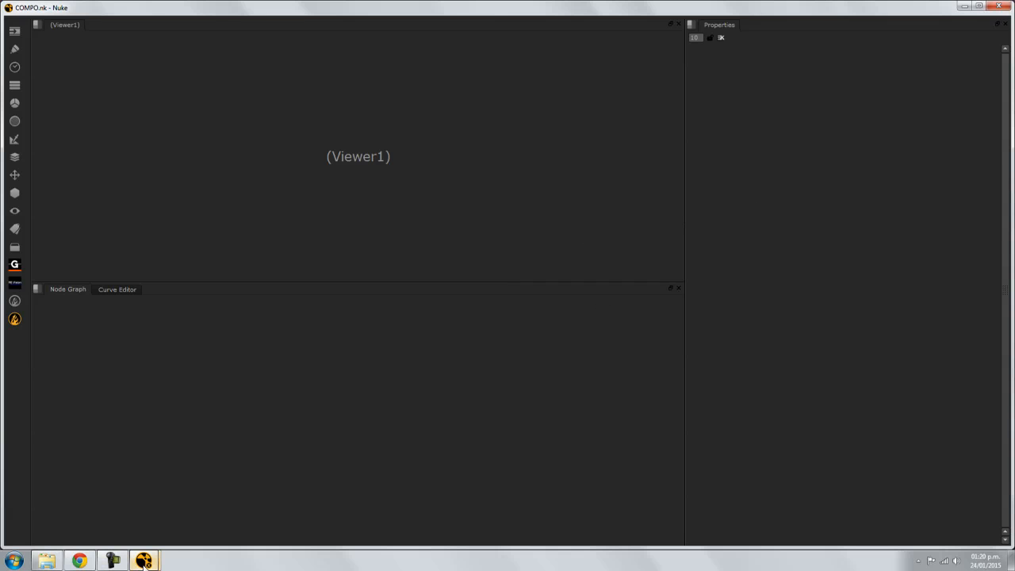
pyautogui.click(186, 507)
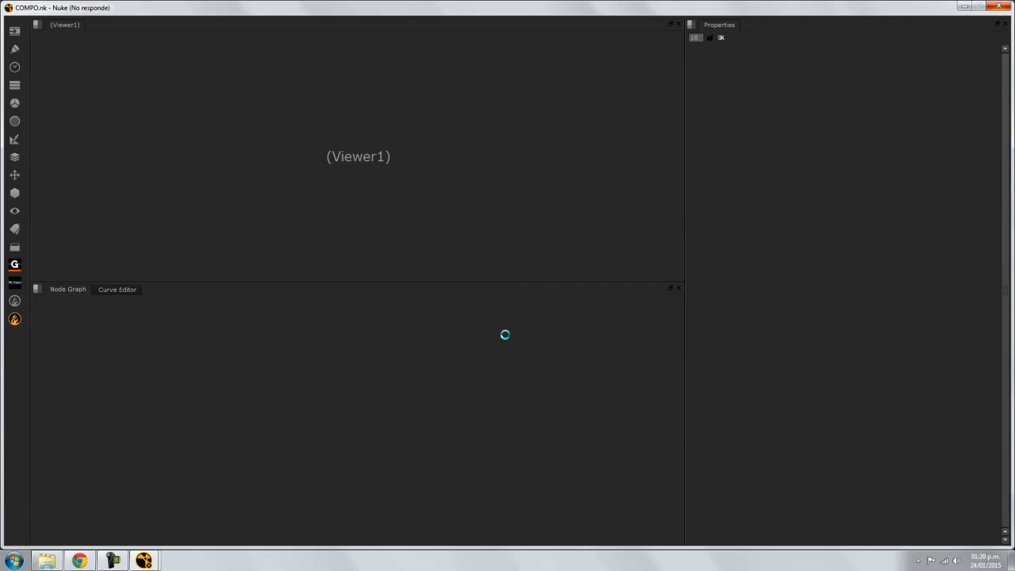
# Force the unresponsive Nuke session with COMPO.nk to close
pyautogui.click(1003, 10)
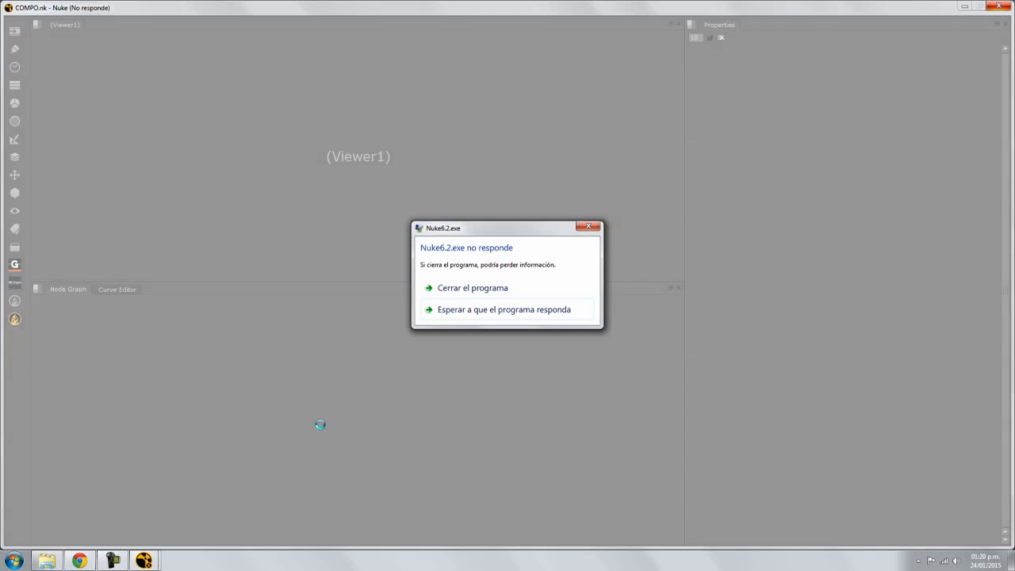
pyautogui.click(487, 289)
pyautogui.click(583, 299)
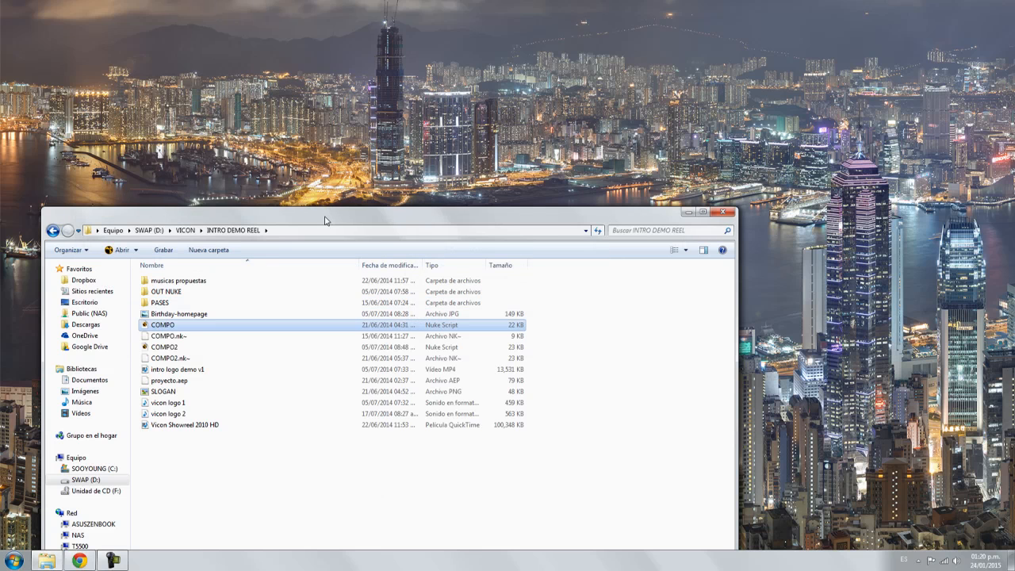
# Open the compo Nuke script from proyeectos 2012\Opel-Insignia on SWAP (D:), restoring its newer autosave file
pyautogui.moveTo(325, 220); pyautogui.dragTo(350, 136)
pyautogui.click(215, 147)
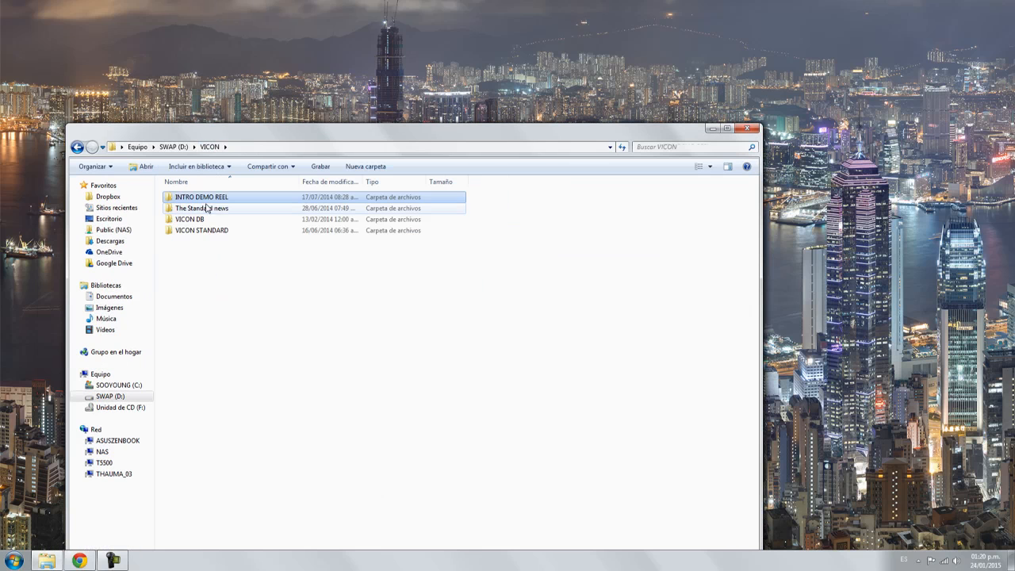
pyautogui.click(174, 147)
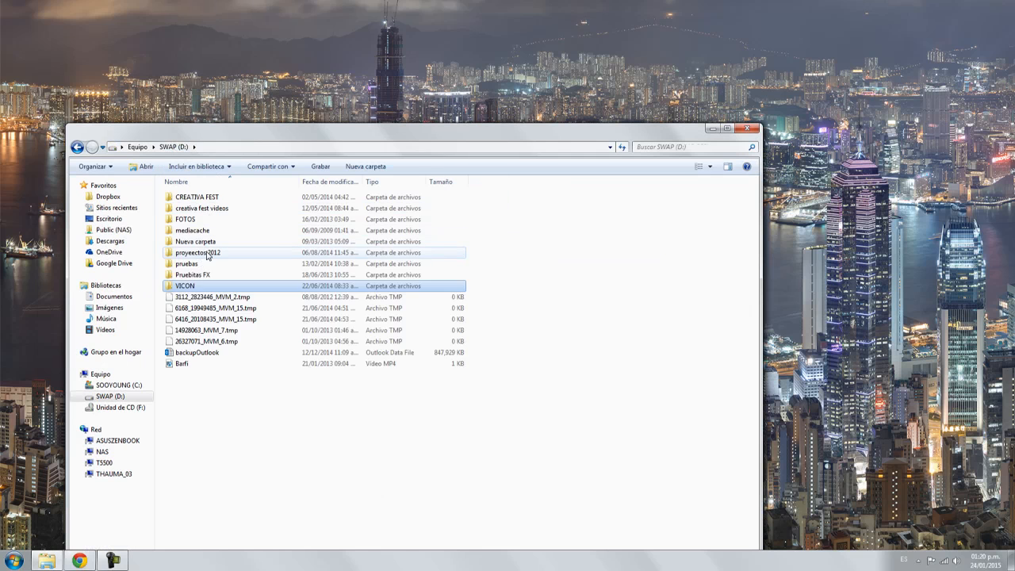
pyautogui.doubleClick(207, 254)
pyautogui.doubleClick(193, 308)
pyautogui.click(188, 354)
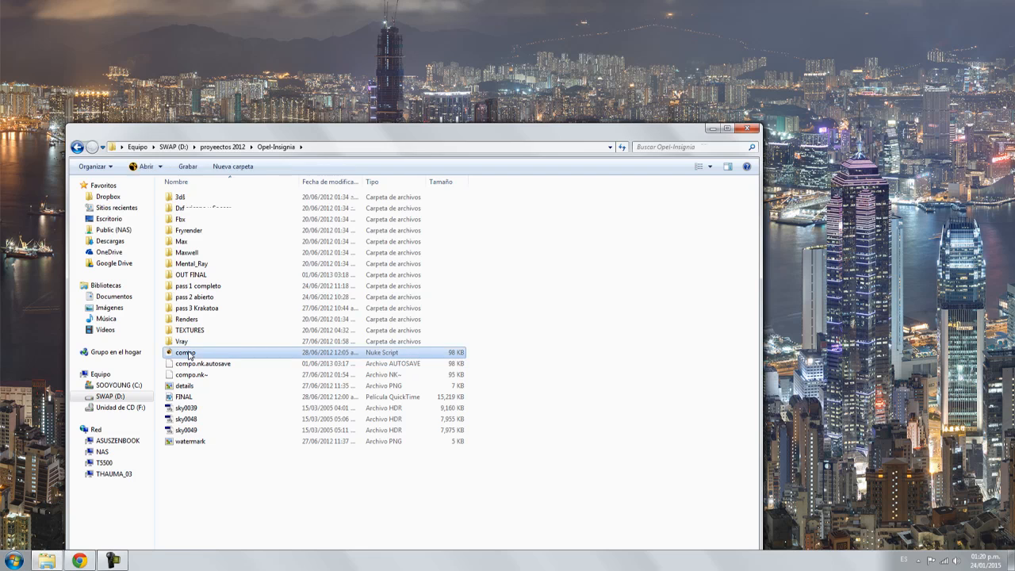
pyautogui.doubleClick(188, 354)
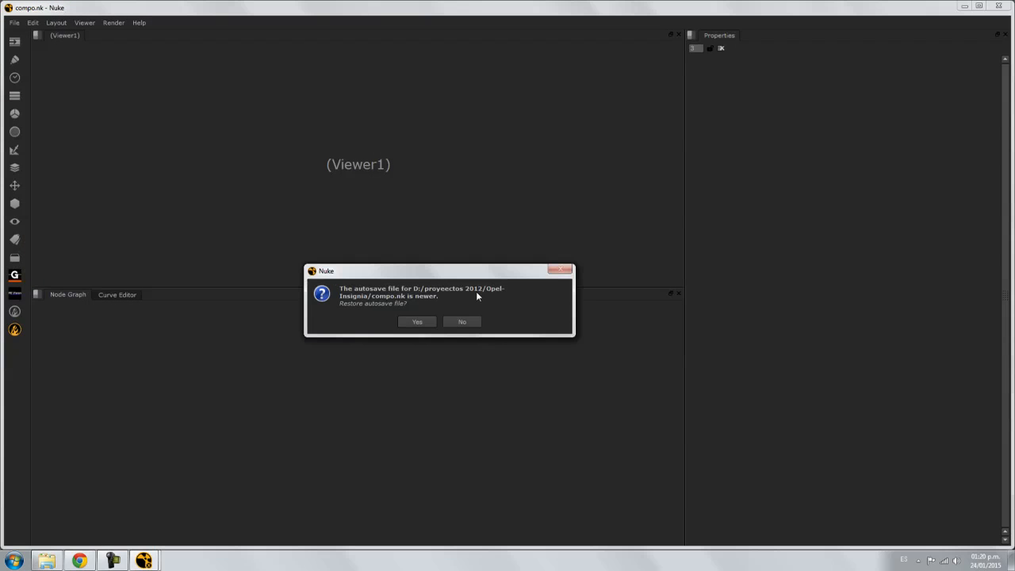
pyautogui.click(418, 322)
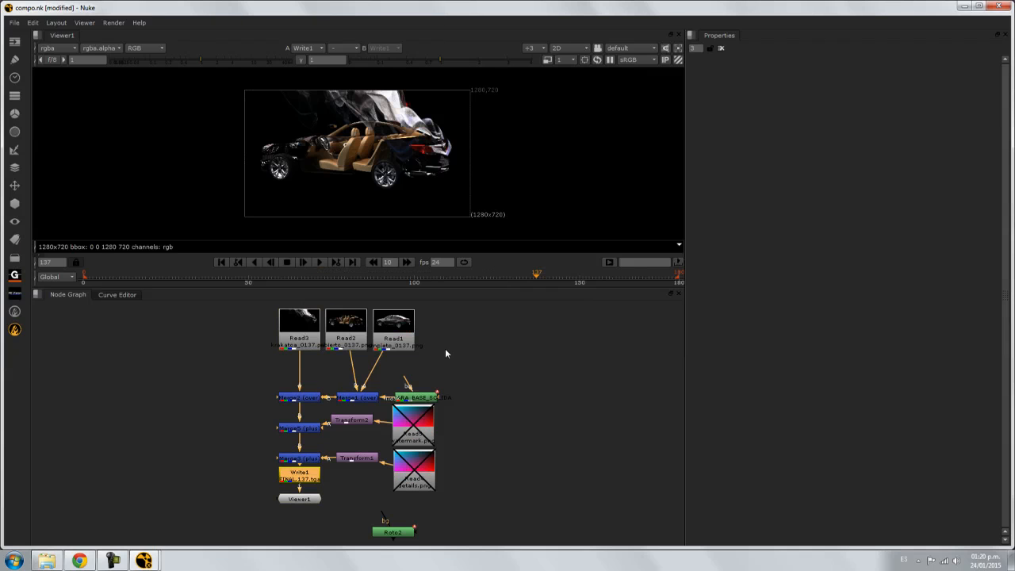
# Inspect the car composite up close, and view the Read3, Read2 and Read1 source renders one by one
pyautogui.scroll(5, 397, 222)
pyautogui.scroll(1, 432, 202)
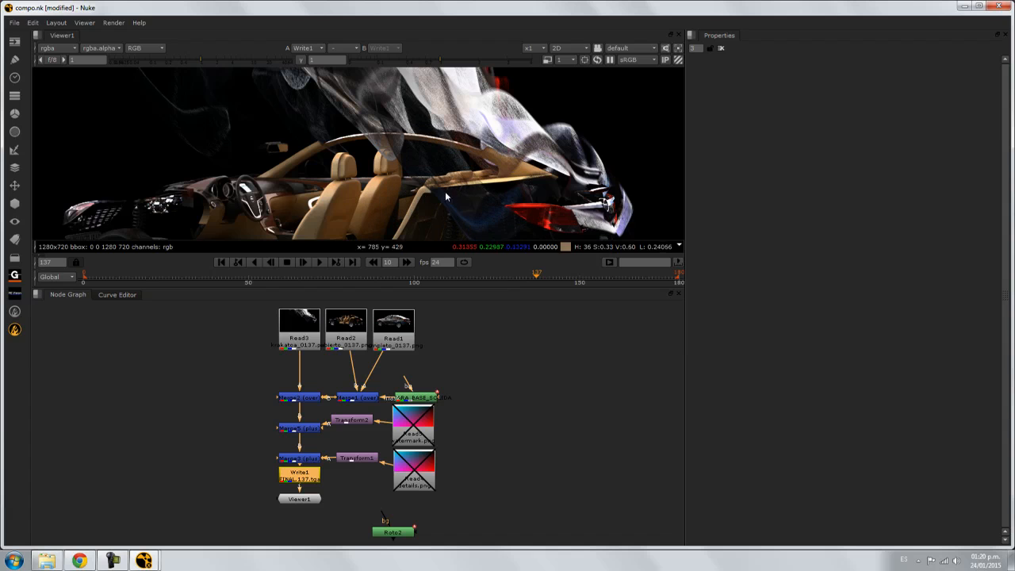
pyautogui.click(302, 331)
pyautogui.press('1')
pyautogui.click(346, 325)
pyautogui.press('1')
pyautogui.click(398, 325)
pyautogui.press('1')
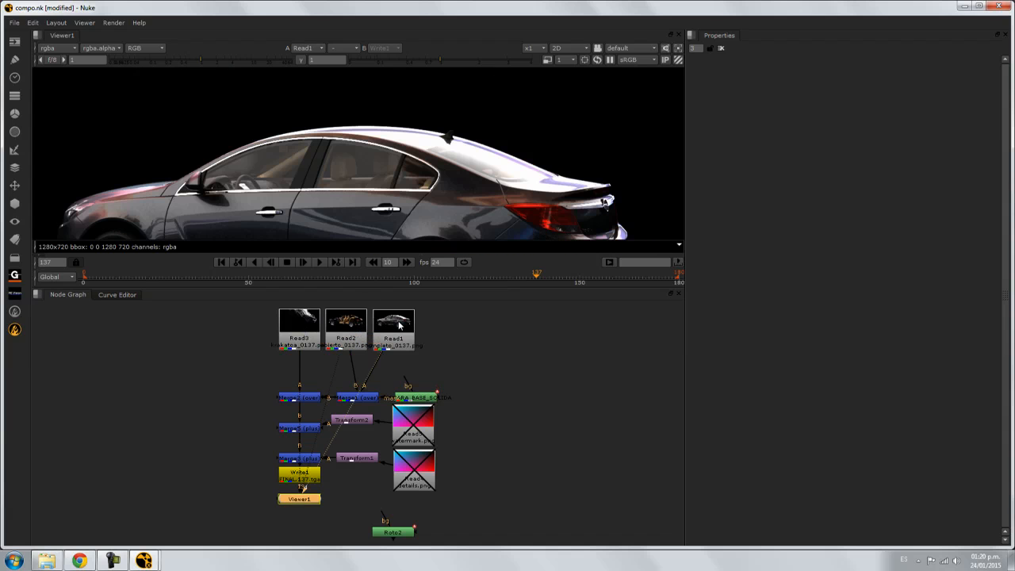
# Compare the open-car Read2 pass with the complete-car Read1 pass, and view the Read3 Krakatoa pass again
pyautogui.click(361, 326)
pyautogui.press('1')
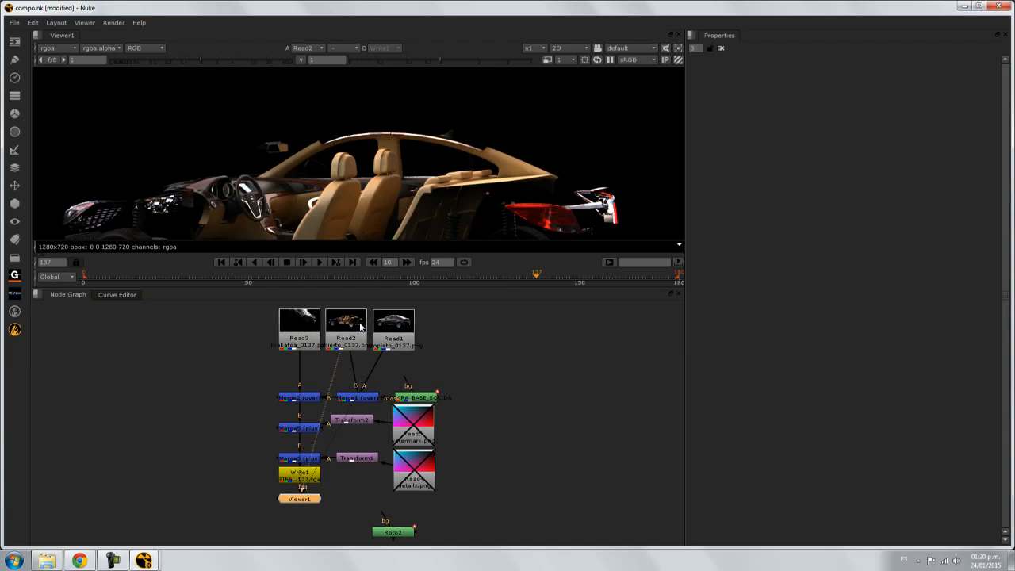
pyautogui.click(397, 326)
pyautogui.press('1')
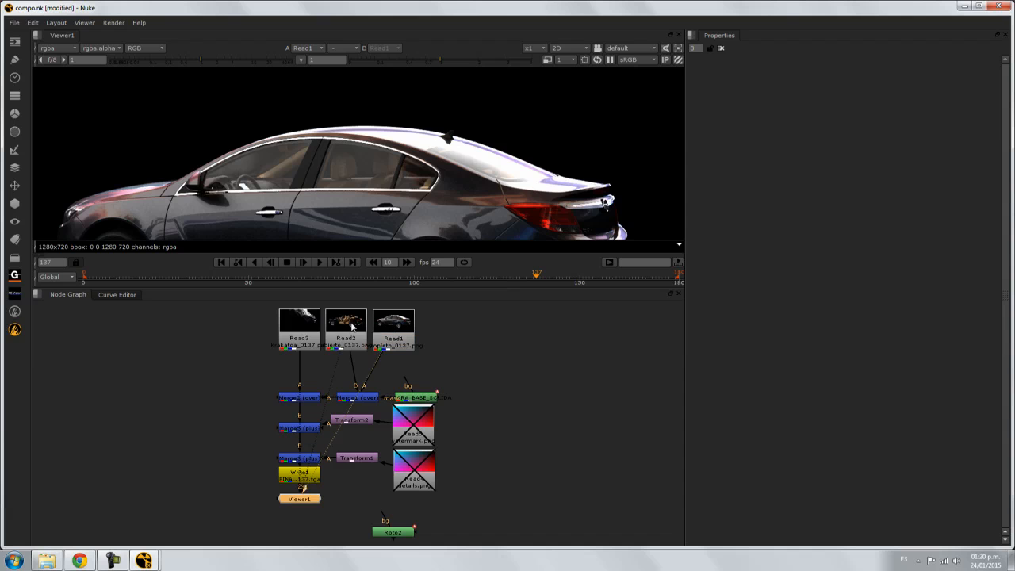
pyautogui.click(353, 327)
pyautogui.press('1')
pyautogui.click(300, 329)
pyautogui.press('1')
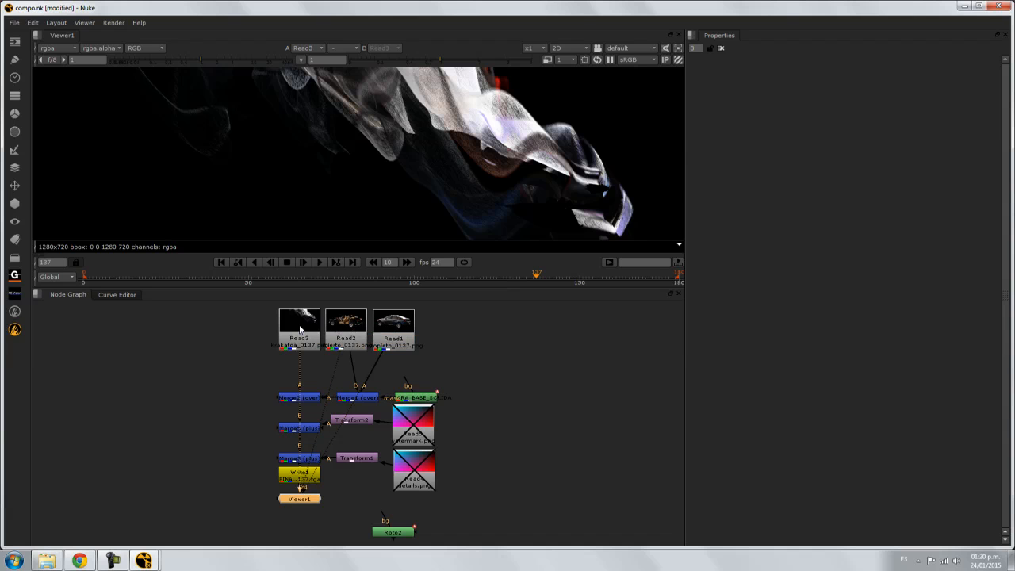
# View the Read2 open-car pass at an earlier frame, with the car framed in the viewer
pyautogui.press('space')
pyautogui.moveTo(414, 301); pyautogui.dragTo(613, 103, button='middle')
pyautogui.press('space')
pyautogui.click(355, 325)
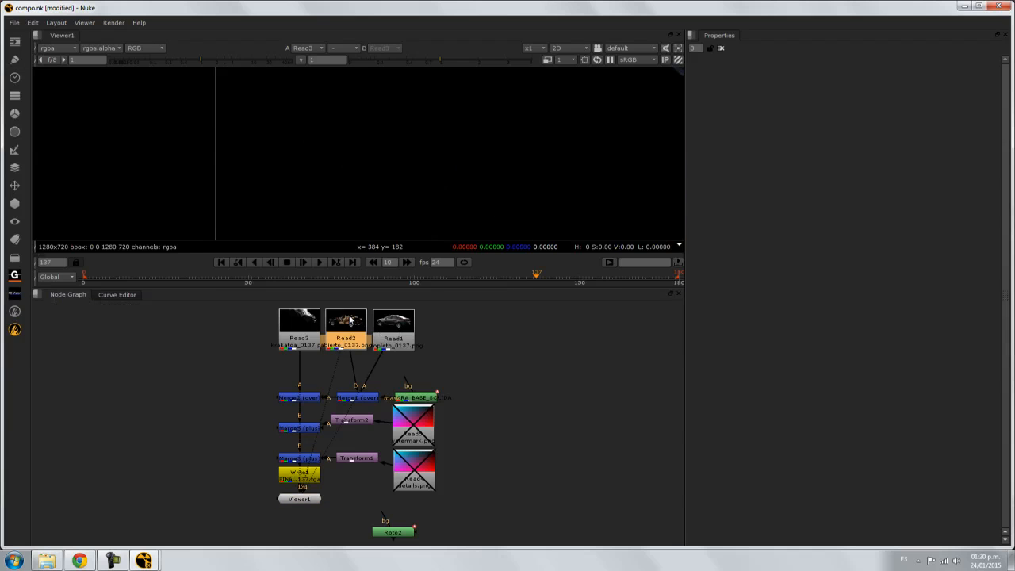
pyautogui.press('1')
pyautogui.moveTo(445, 185); pyautogui.dragTo(371, 282, button='middle')
pyautogui.click(372, 278)
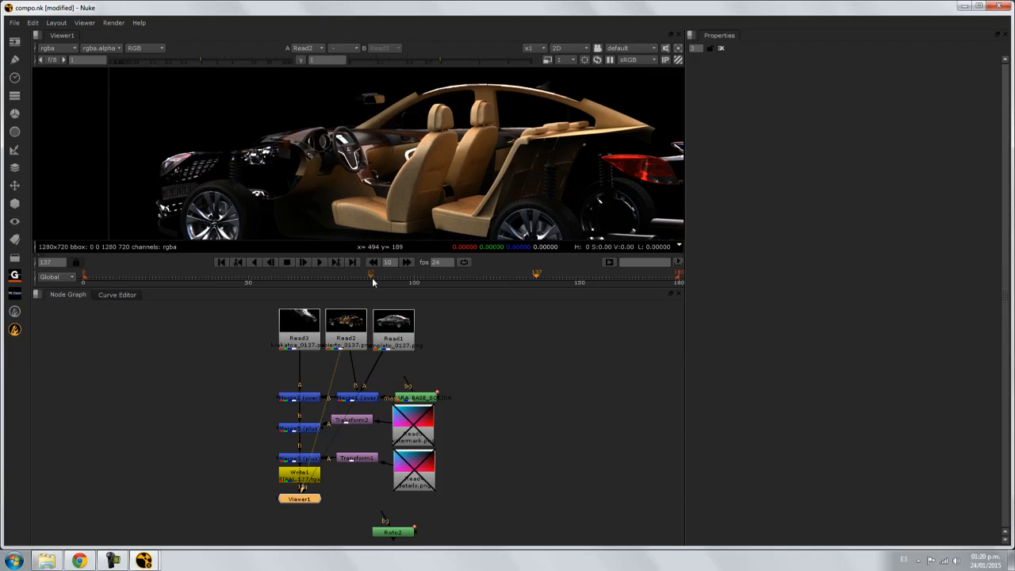
# View the Read1 complete-car pass and scrub it from frame 105 towards frame 137
pyautogui.click(397, 324)
pyautogui.press('1')
pyautogui.click(429, 278)
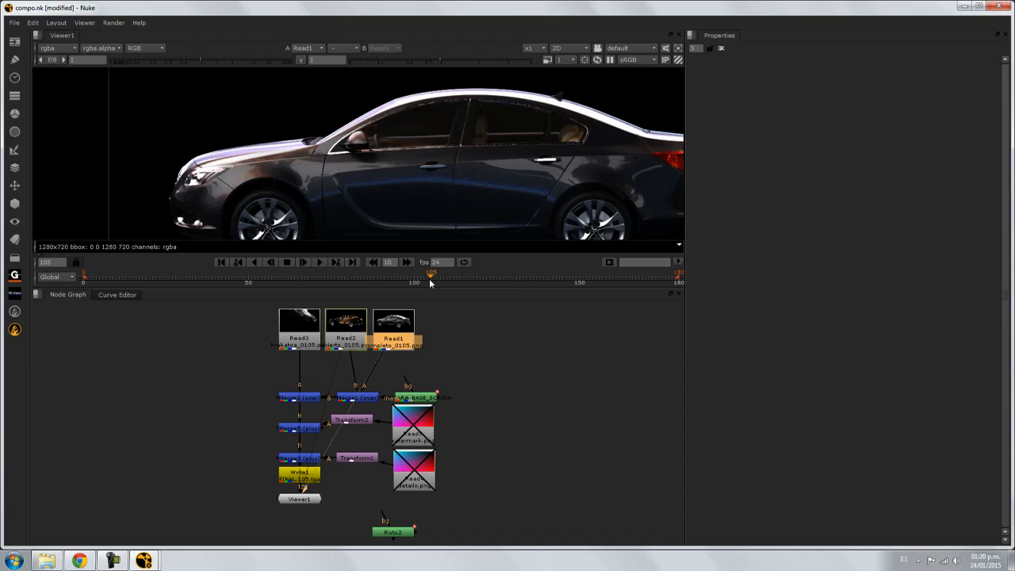
pyautogui.moveTo(466, 278); pyautogui.dragTo(536, 275)
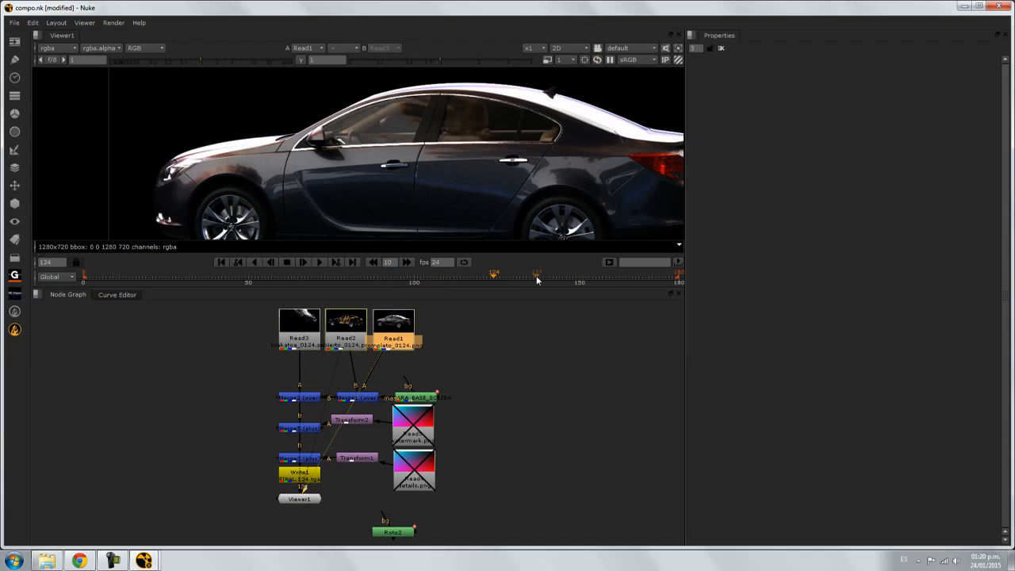
# View the Read2 open-car pass at several frames across the timeline
pyautogui.click(340, 316)
pyautogui.press('2')
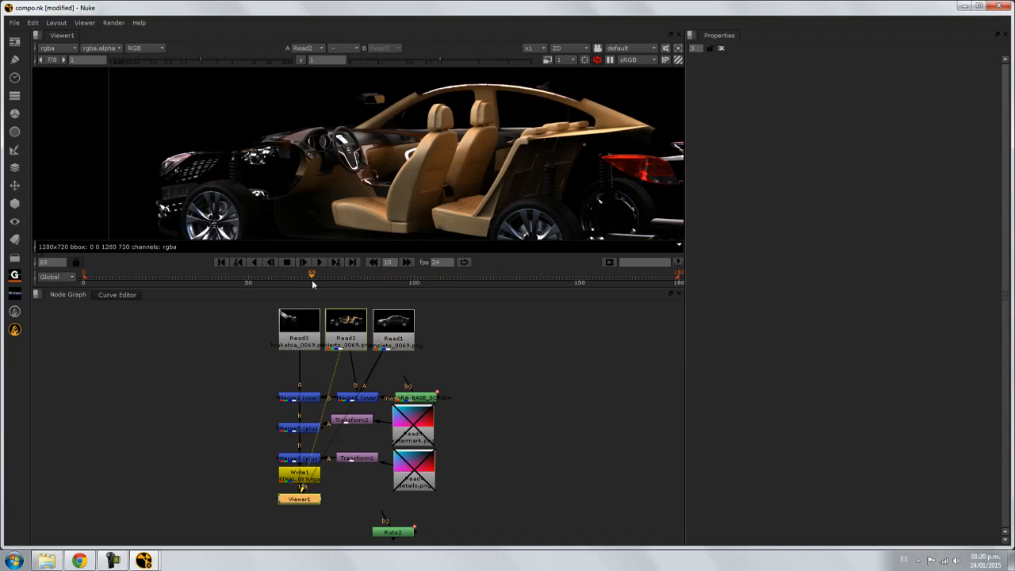
pyautogui.moveTo(312, 279); pyautogui.dragTo(230, 281)
pyautogui.click(384, 280)
pyautogui.click(488, 280)
# Scrub the Read3 Krakatoa pass to frame 102, and move the Viewer1 node away from the node tree
pyautogui.click(310, 317)
pyautogui.press('1')
pyautogui.moveTo(192, 278); pyautogui.dragTo(423, 281)
pyautogui.moveTo(301, 498); pyautogui.dragTo(557, 391)
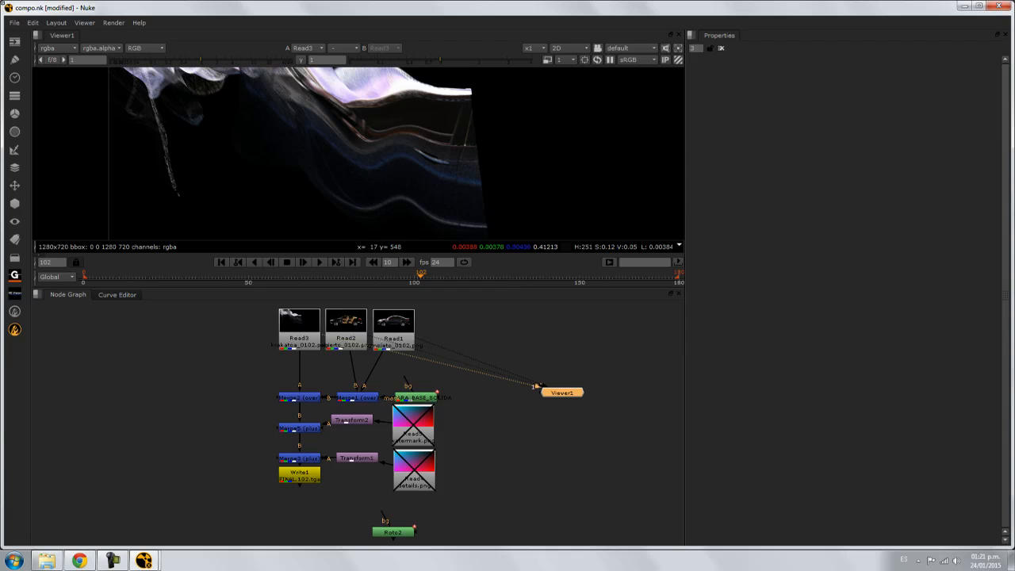
# Reopen the recent script Clase01.nk and inspect the runner up close in the forest composite
pyautogui.click(15, 23)
pyautogui.moveTo(45, 89)
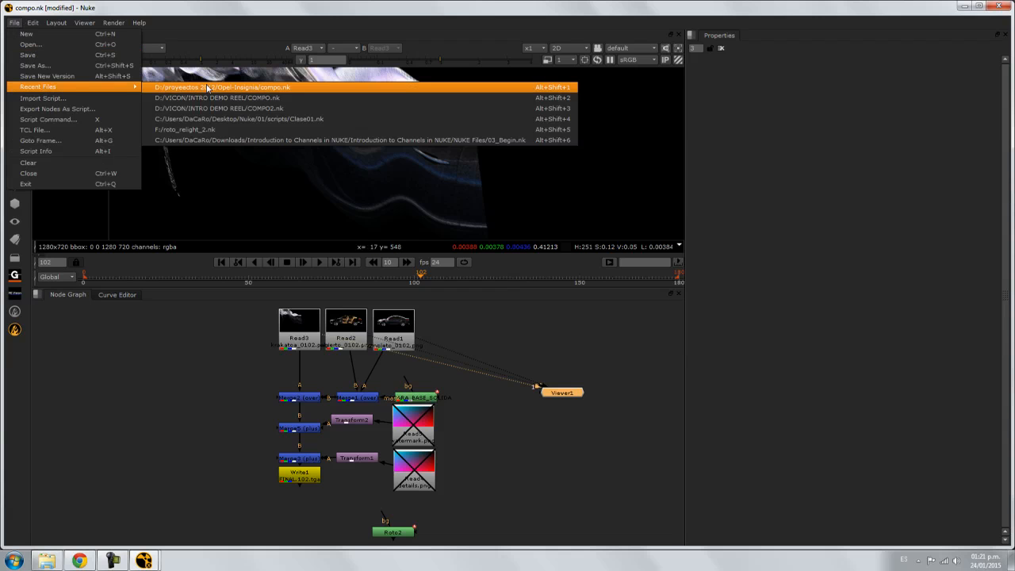
pyautogui.click(227, 119)
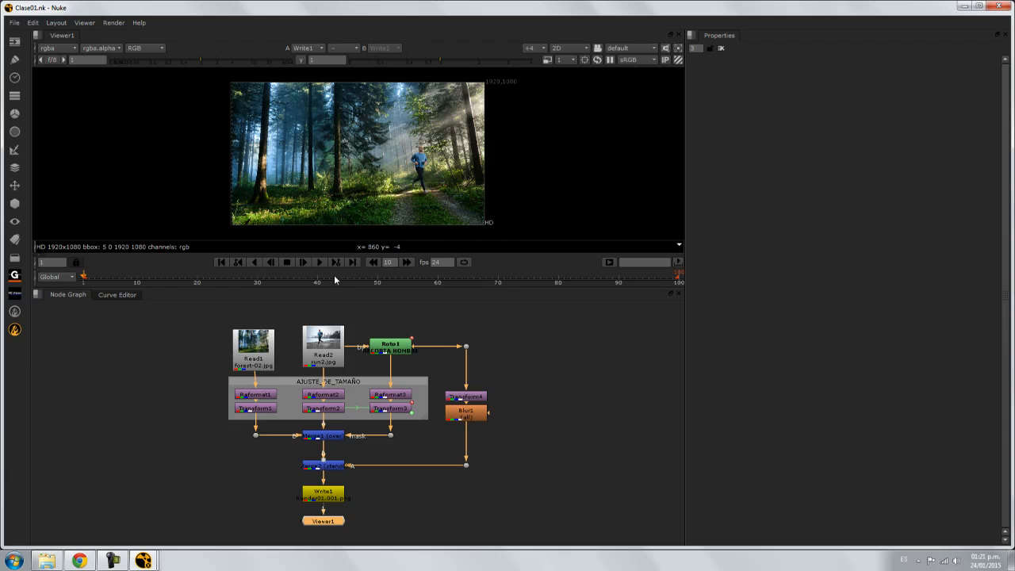
pyautogui.scroll(2, 402, 178)
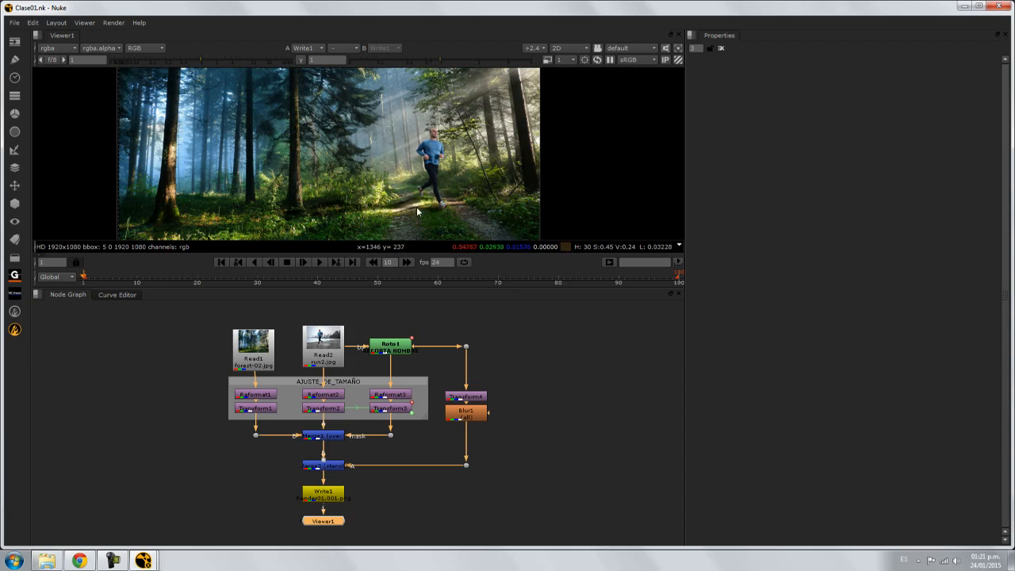
pyautogui.scroll(8, 425, 200)
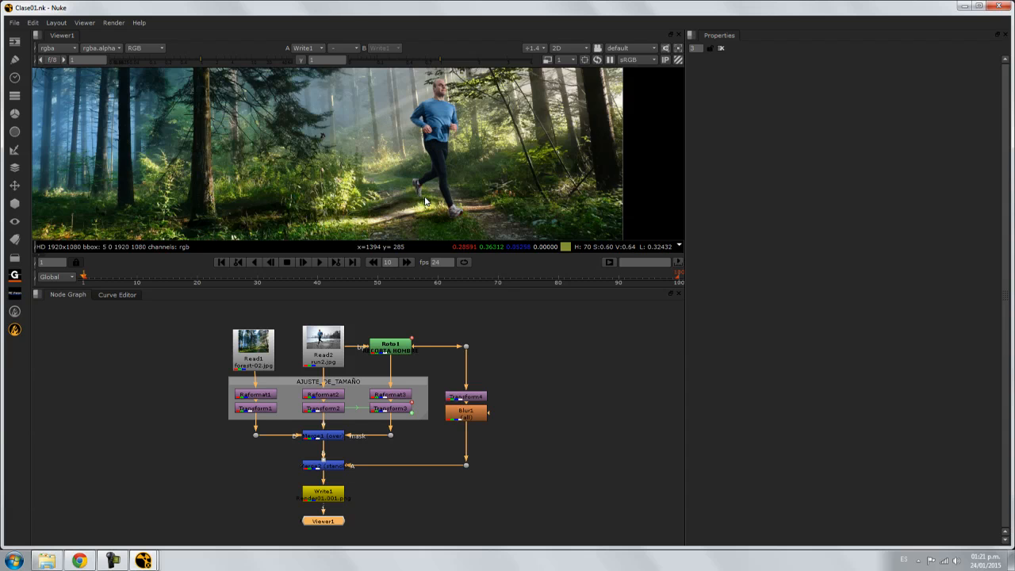
pyautogui.scroll(-7, 400, 234)
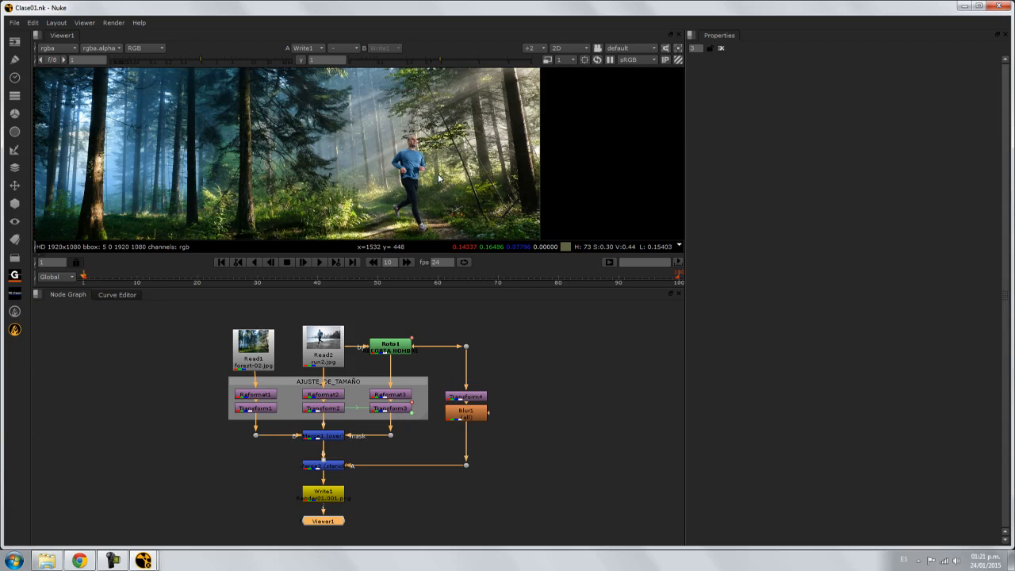
# Switch to Windows Explorer and open the 01 project folder inside the desktop's Nuke folder
pyautogui.click(47, 560)
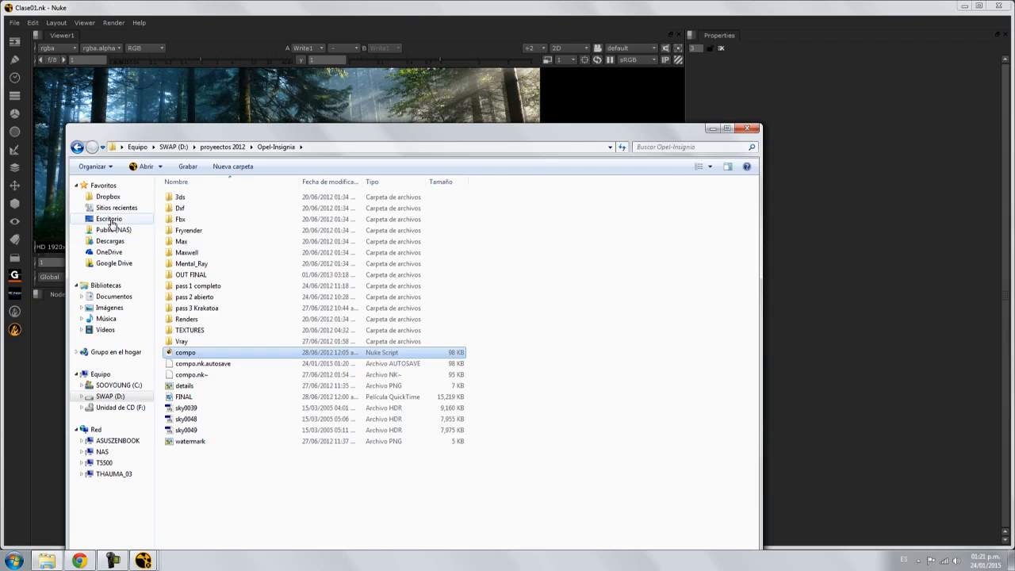
pyautogui.click(108, 218)
pyautogui.click(445, 248)
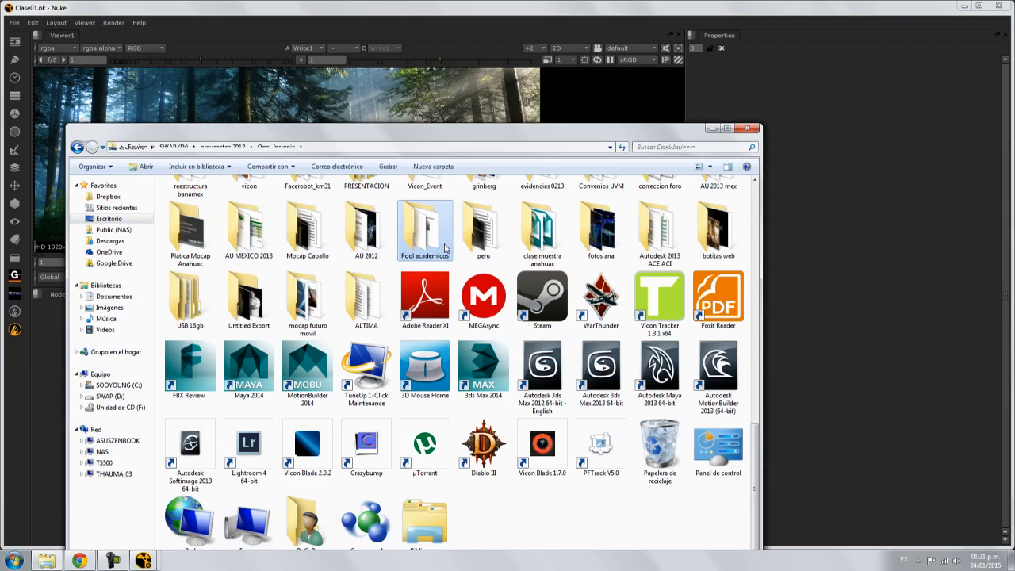
pyautogui.scroll(-10, 445, 248)
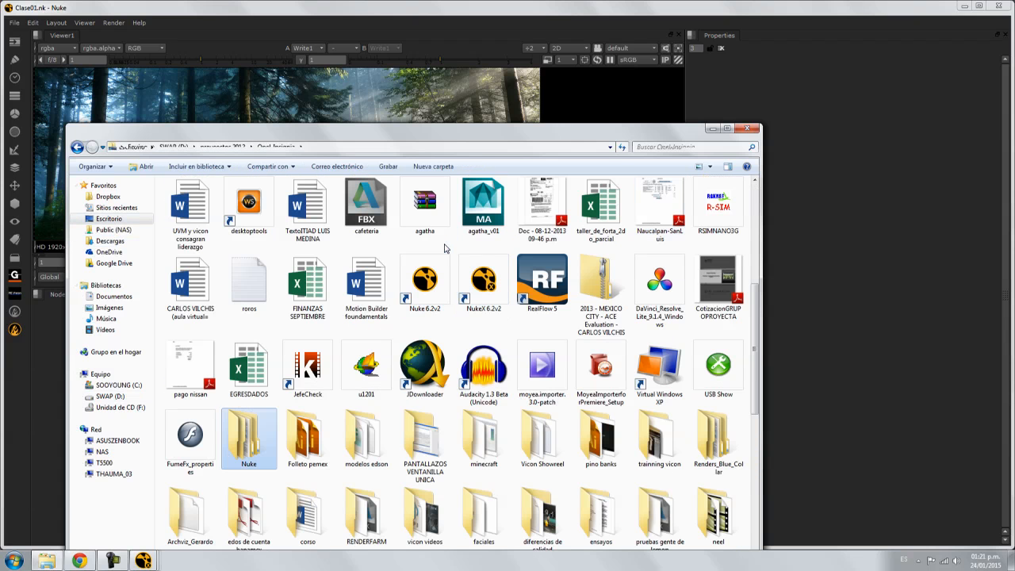
pyautogui.doubleClick(248, 440)
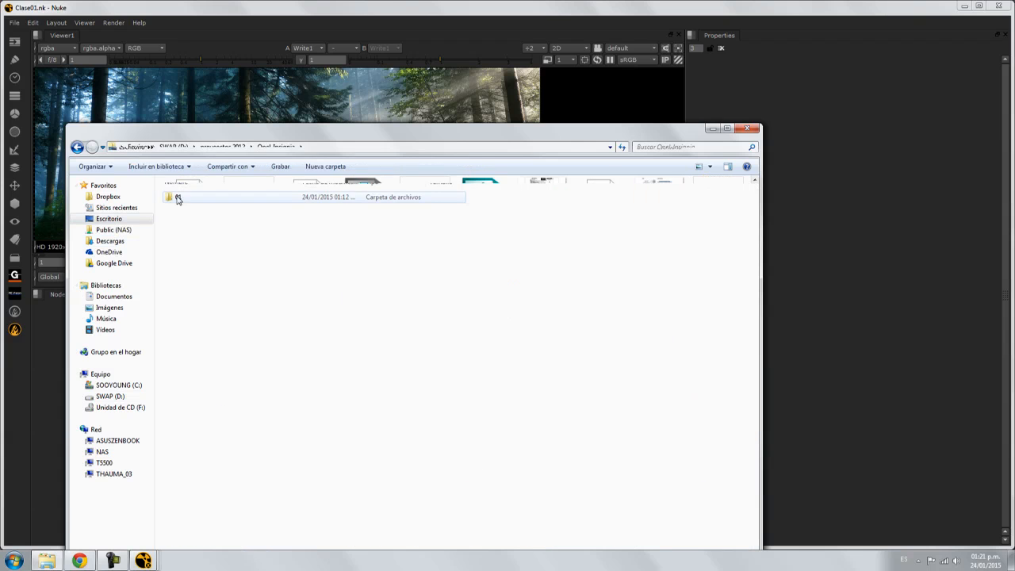
pyautogui.doubleClick(178, 197)
# Select all the project's subfolders, look over the options for sending them to a zip, and close the folder window
pyautogui.moveTo(188, 272); pyautogui.dragTo(182, 202)
pyautogui.rightClick(181, 199)
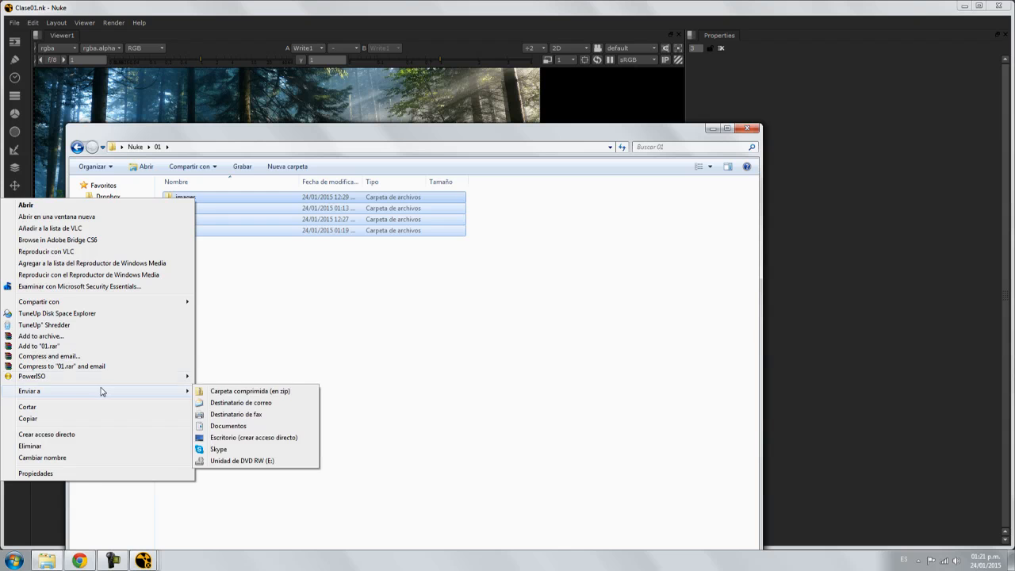
pyautogui.click(464, 314)
pyautogui.click(465, 317)
pyautogui.click(748, 129)
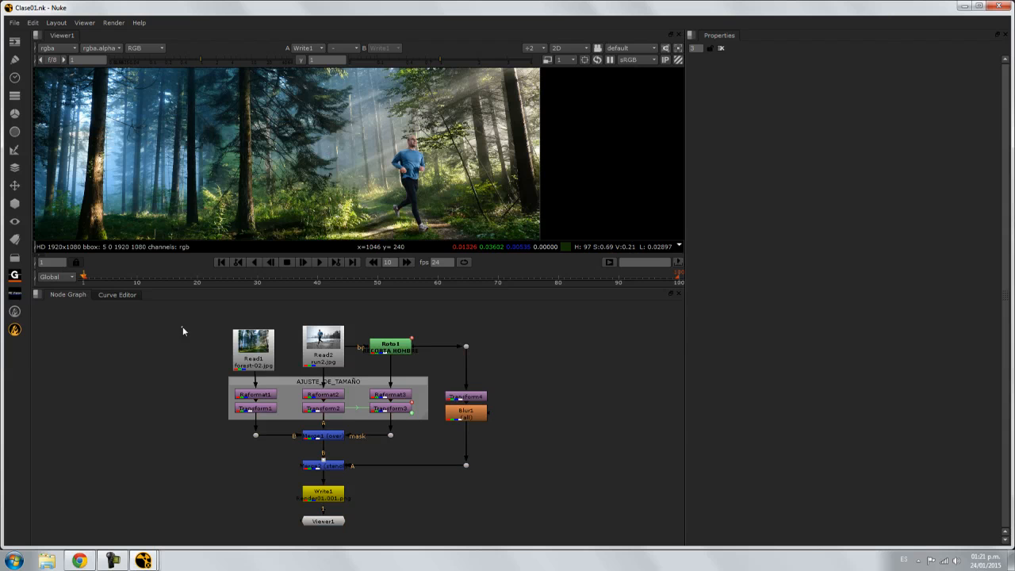
# Review the node graph at full size, highlighting Transform4, both Merge nodes, Roto1 and Reformat1
pyautogui.press('space')
pyautogui.scroll(4, 464, 354)
pyautogui.moveTo(375, 408); pyautogui.dragTo(603, 248, button='middle')
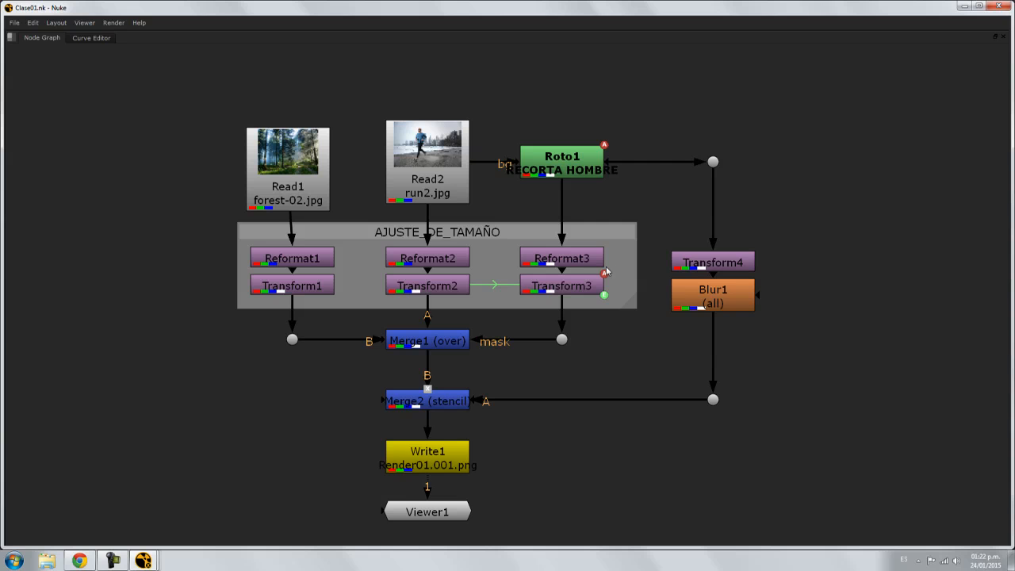
pyautogui.click(713, 262)
pyautogui.click(453, 344)
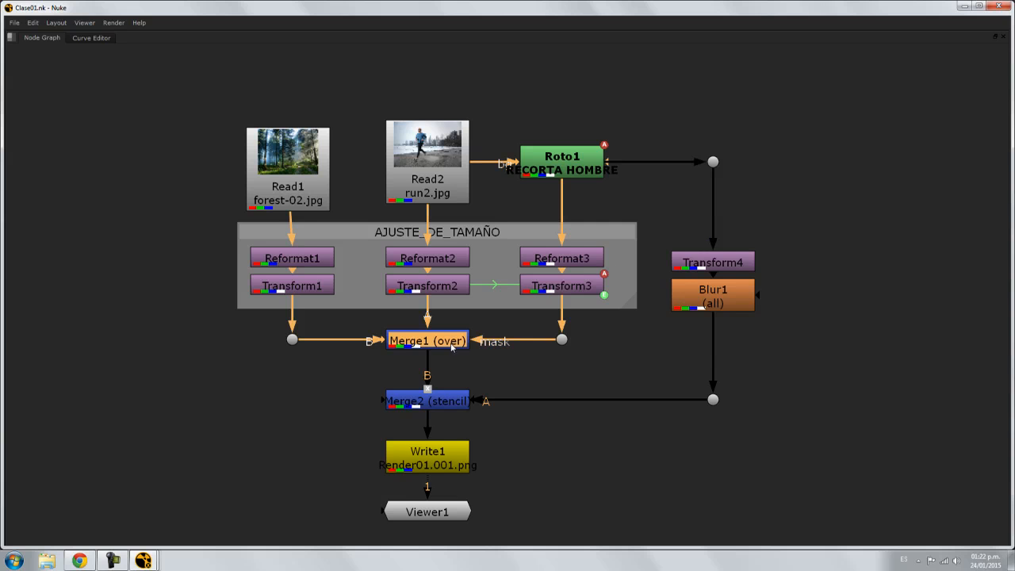
pyautogui.click(443, 401)
pyautogui.click(556, 158)
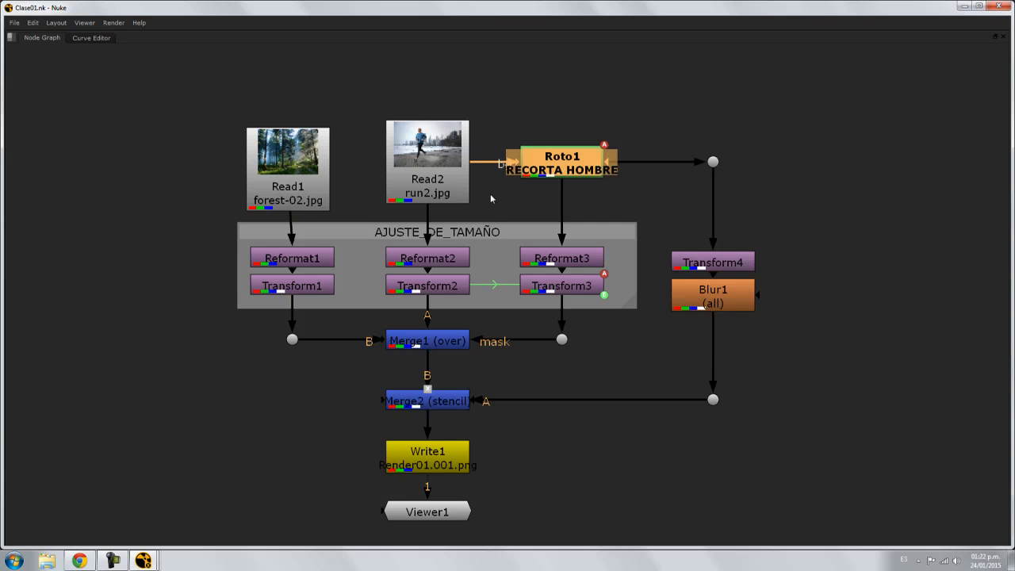
pyautogui.click(328, 262)
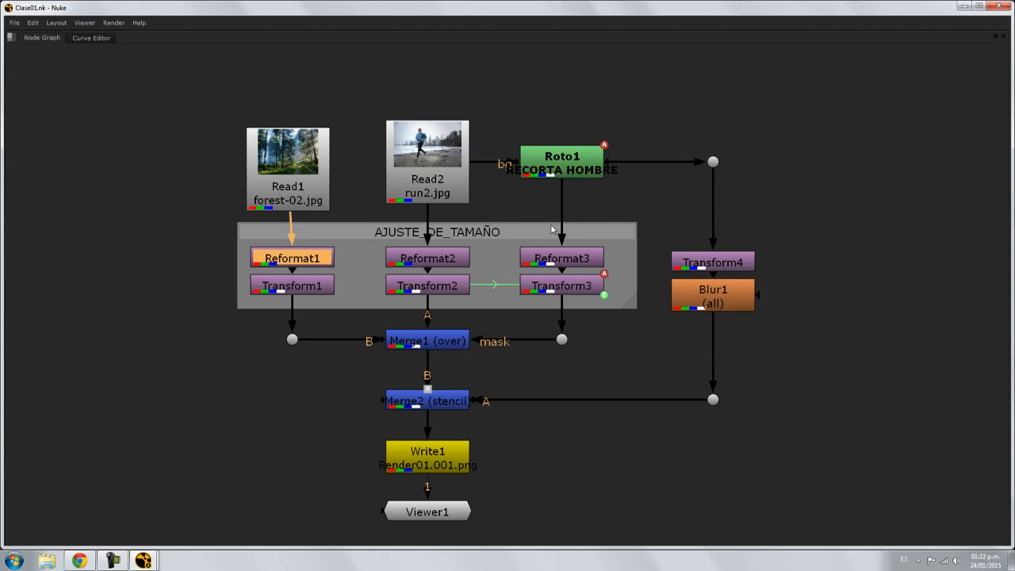
# Restore the split pane layout and view the whole runner-in-forest composite
pyautogui.press('space')
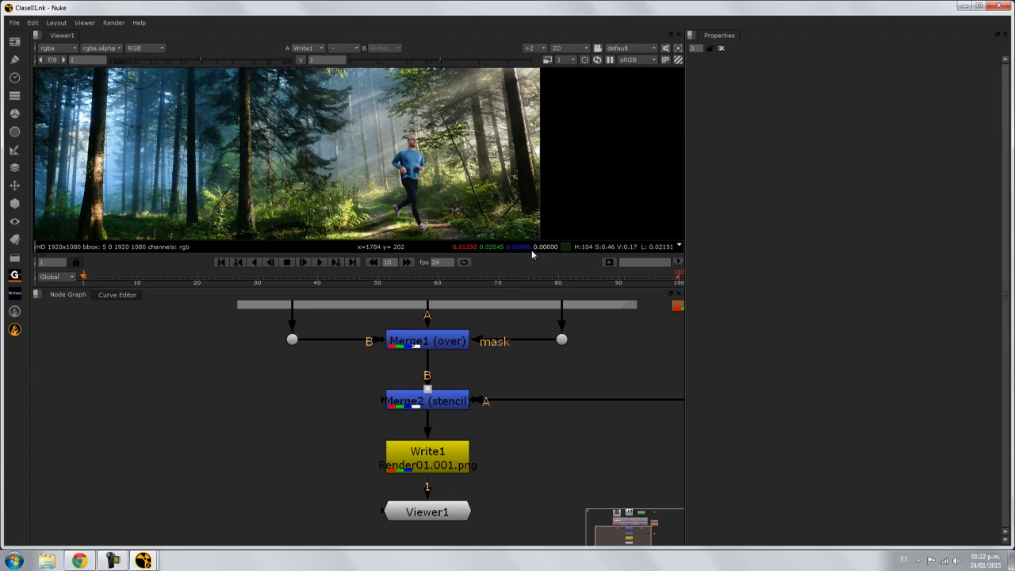
pyautogui.moveTo(428, 198); pyautogui.dragTo(494, 180, button='middle')
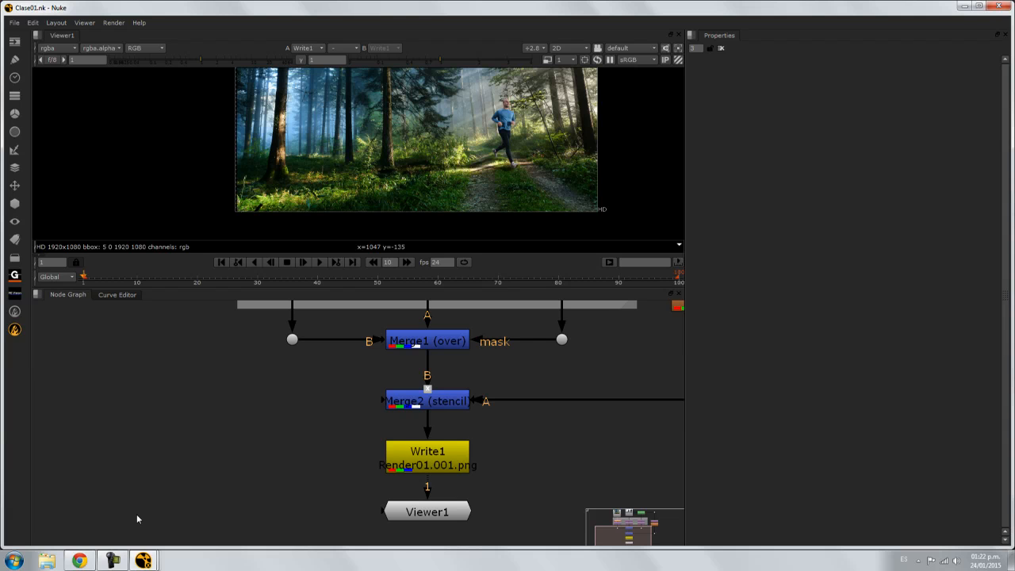
pyautogui.moveTo(113, 560)
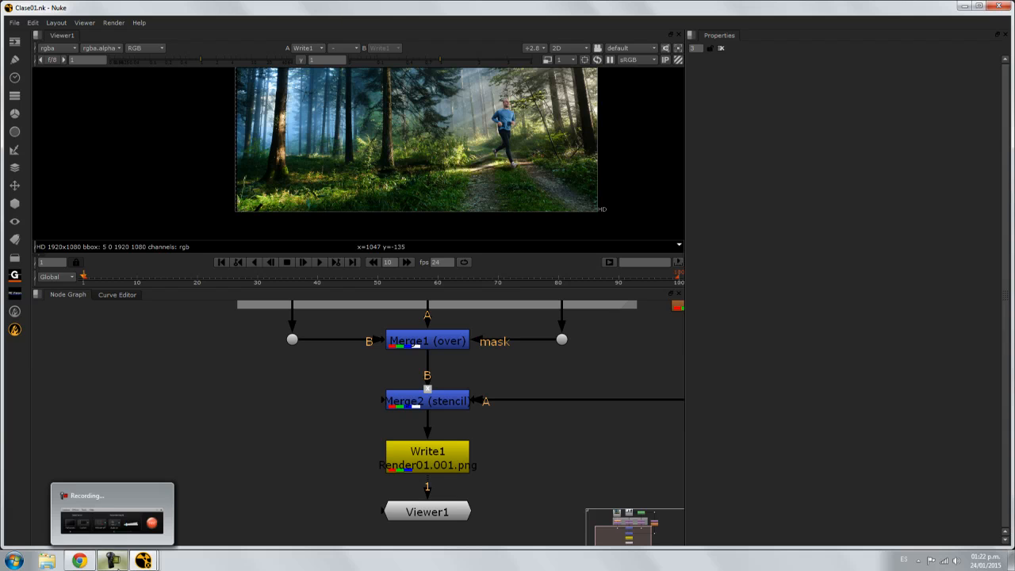